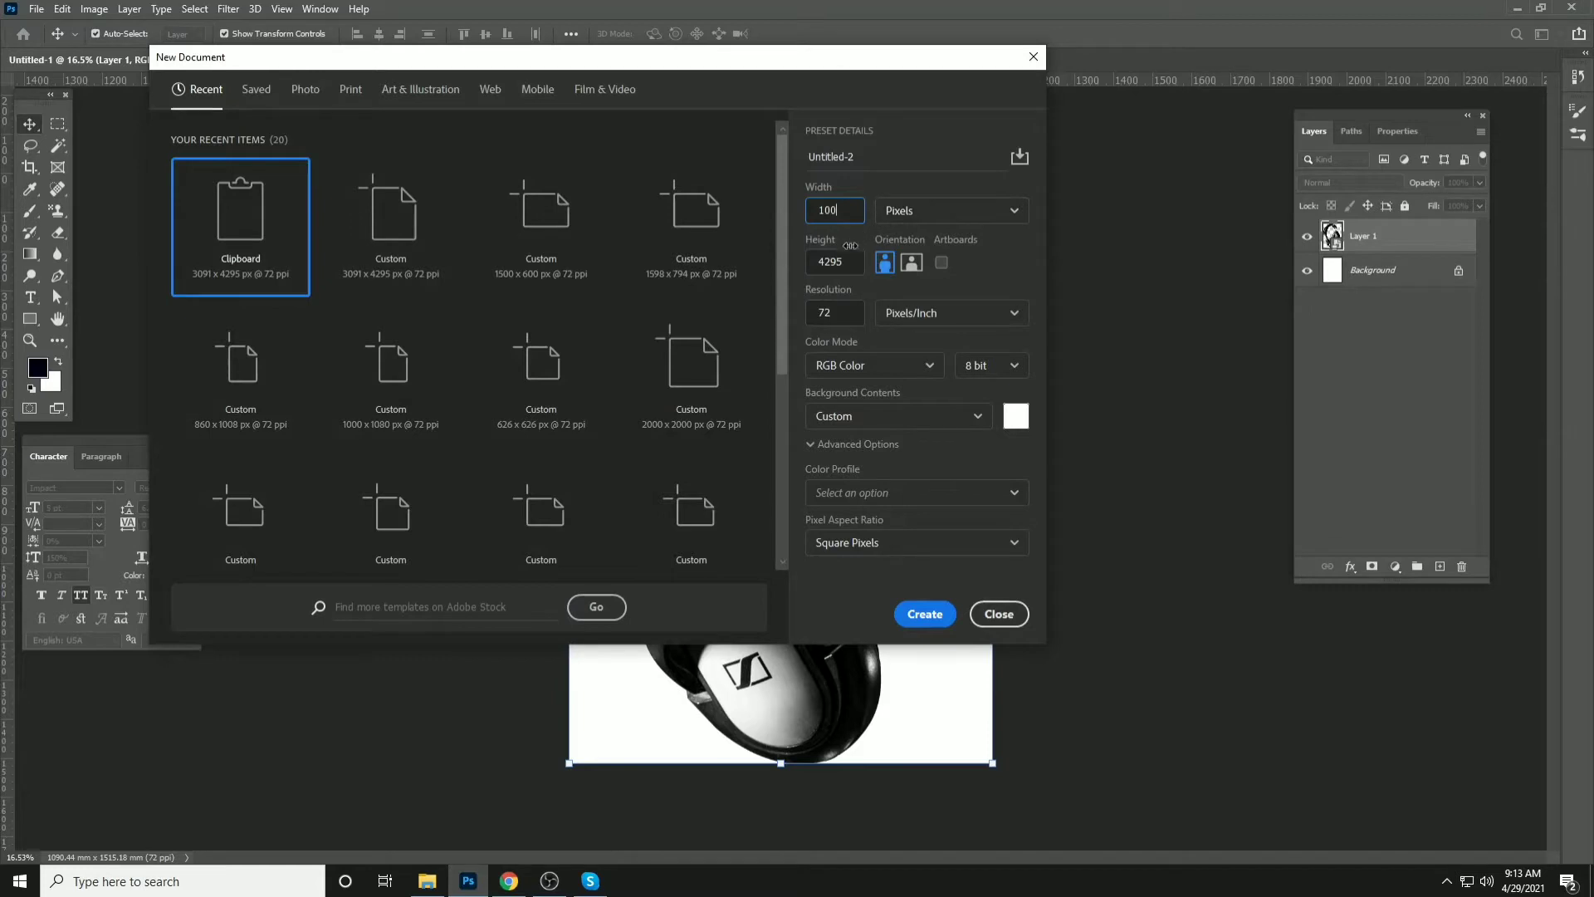
# Create a new blank document 1500 pixels wide and 700 pixels high
pyautogui.write('15')
pyautogui.press('Tab')
pyautogui.write('700')
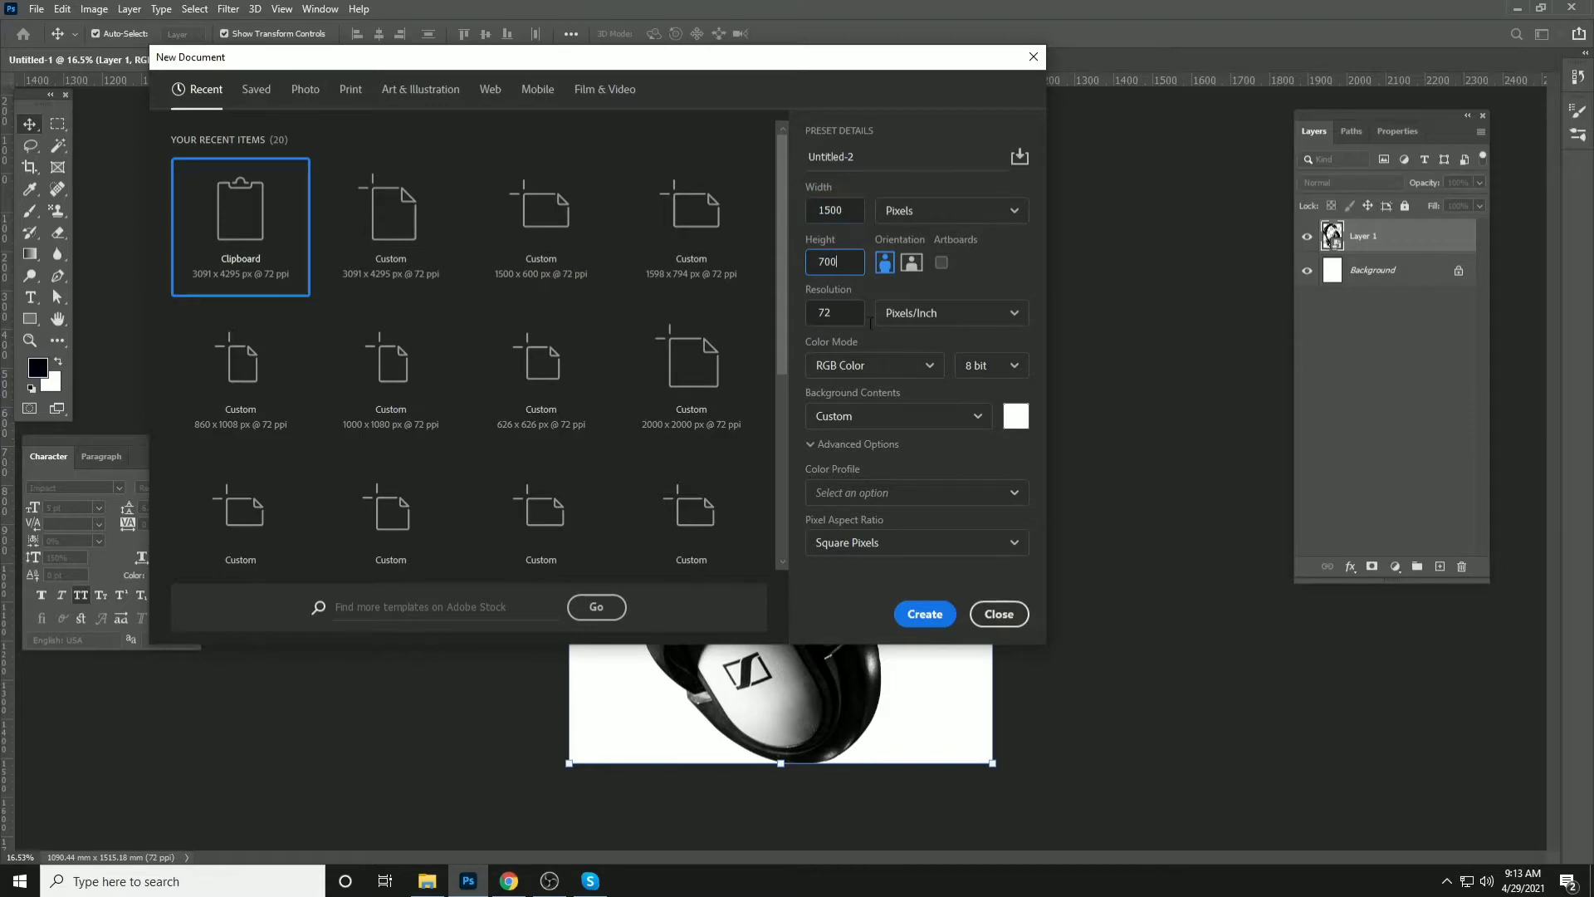
pyautogui.click(914, 616)
pyautogui.scroll(-3, 555, 347)
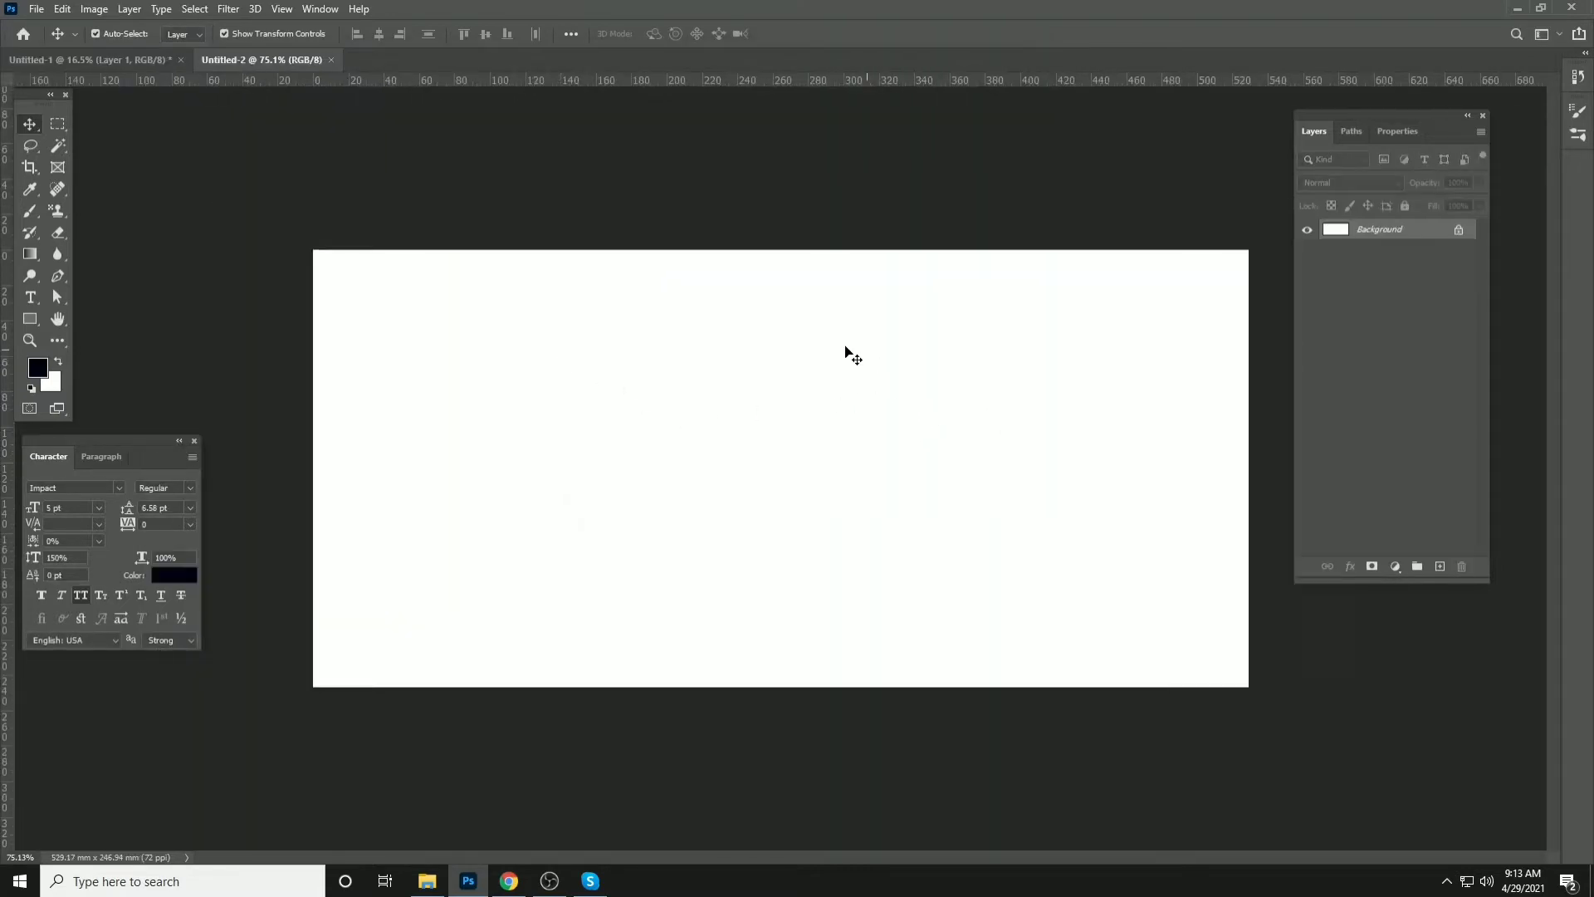
# Save the new document as a Photoshop file named Website banner on Local Disk (E:), replacing the existing file
pyautogui.hotkey('ctrl', 's')
pyautogui.click(864, 585)
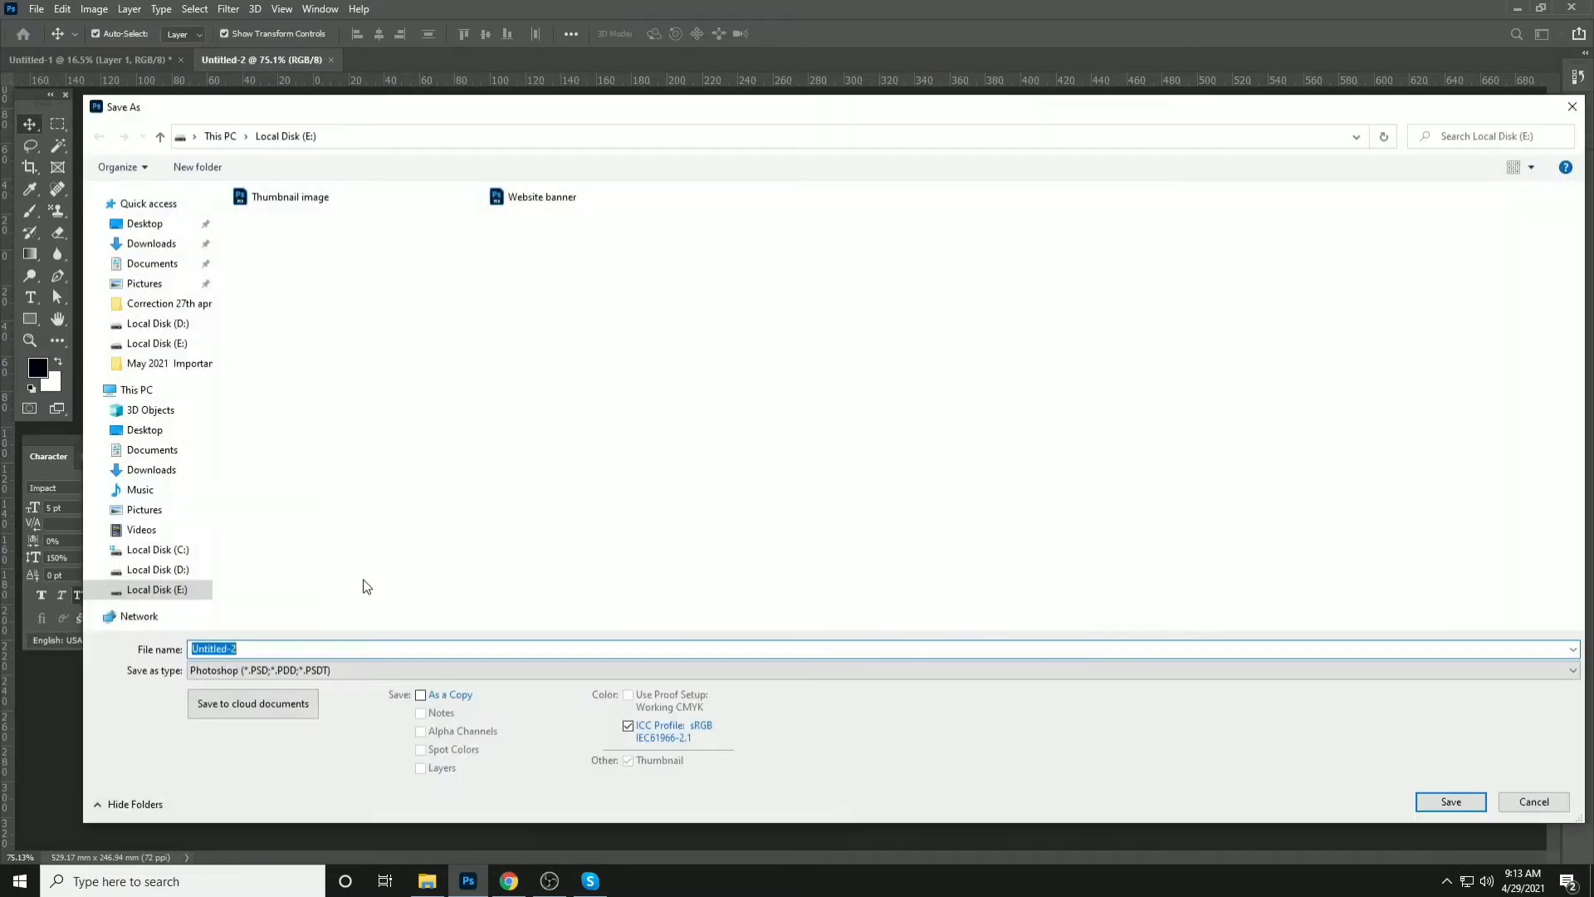
pyautogui.click(329, 671)
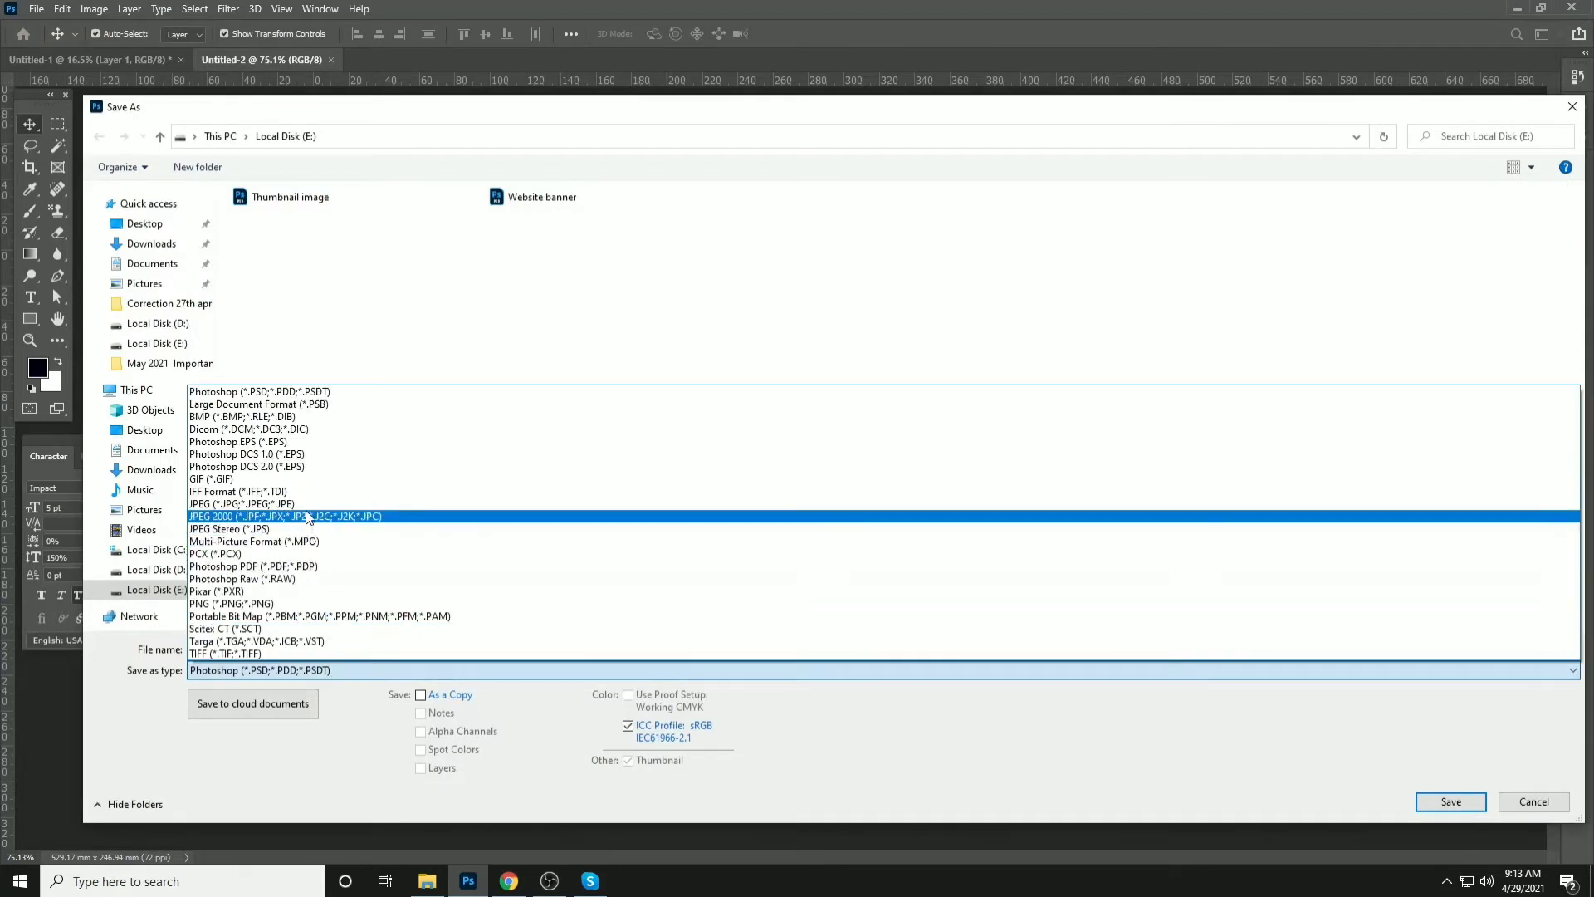
pyautogui.click(548, 193)
pyautogui.doubleClick(546, 198)
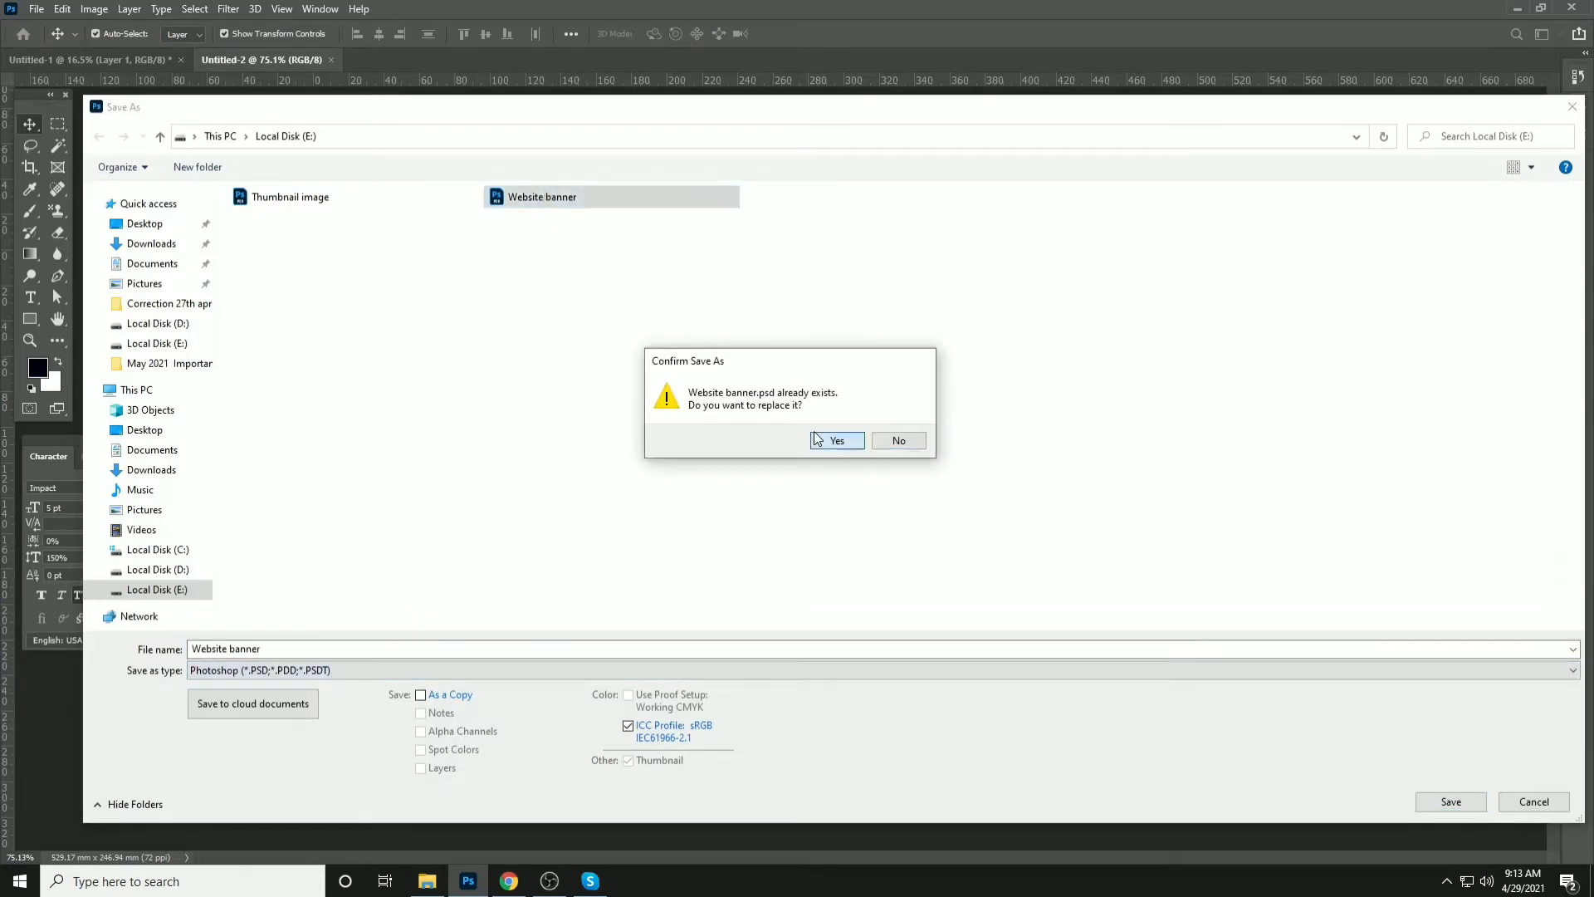
pyautogui.click(835, 440)
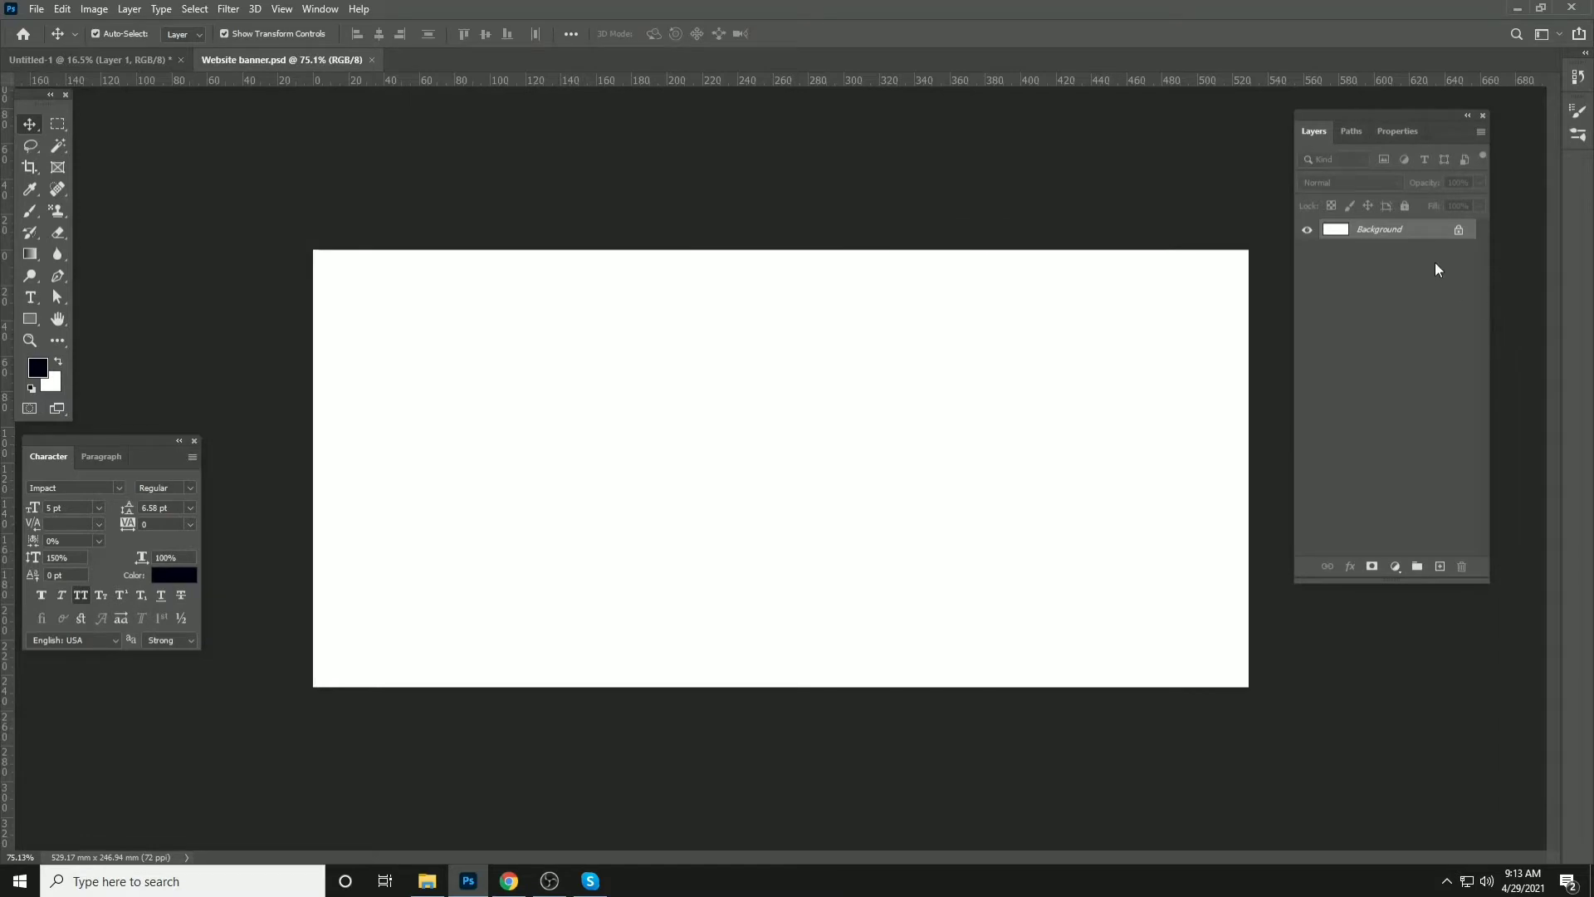
# Fill the banner background with the dark foreground colour and bring in the headphones layer from Untitled-1
pyautogui.hotkey('alt', 'BackSpace')
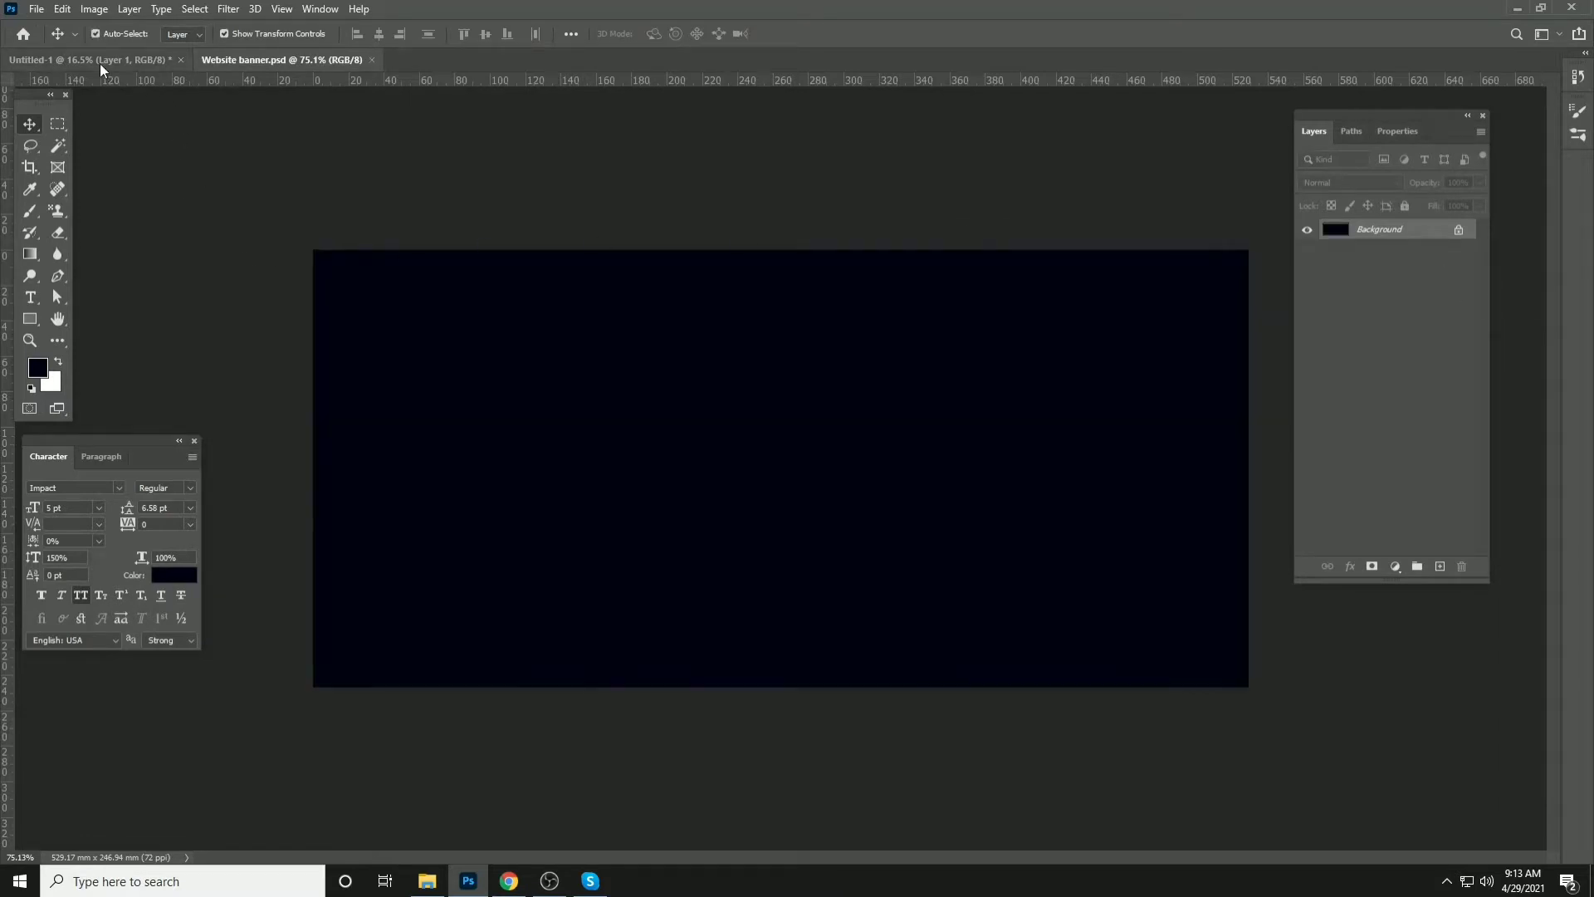
pyautogui.click(98, 61)
pyautogui.moveTo(678, 247); pyautogui.dragTo(920, 355)
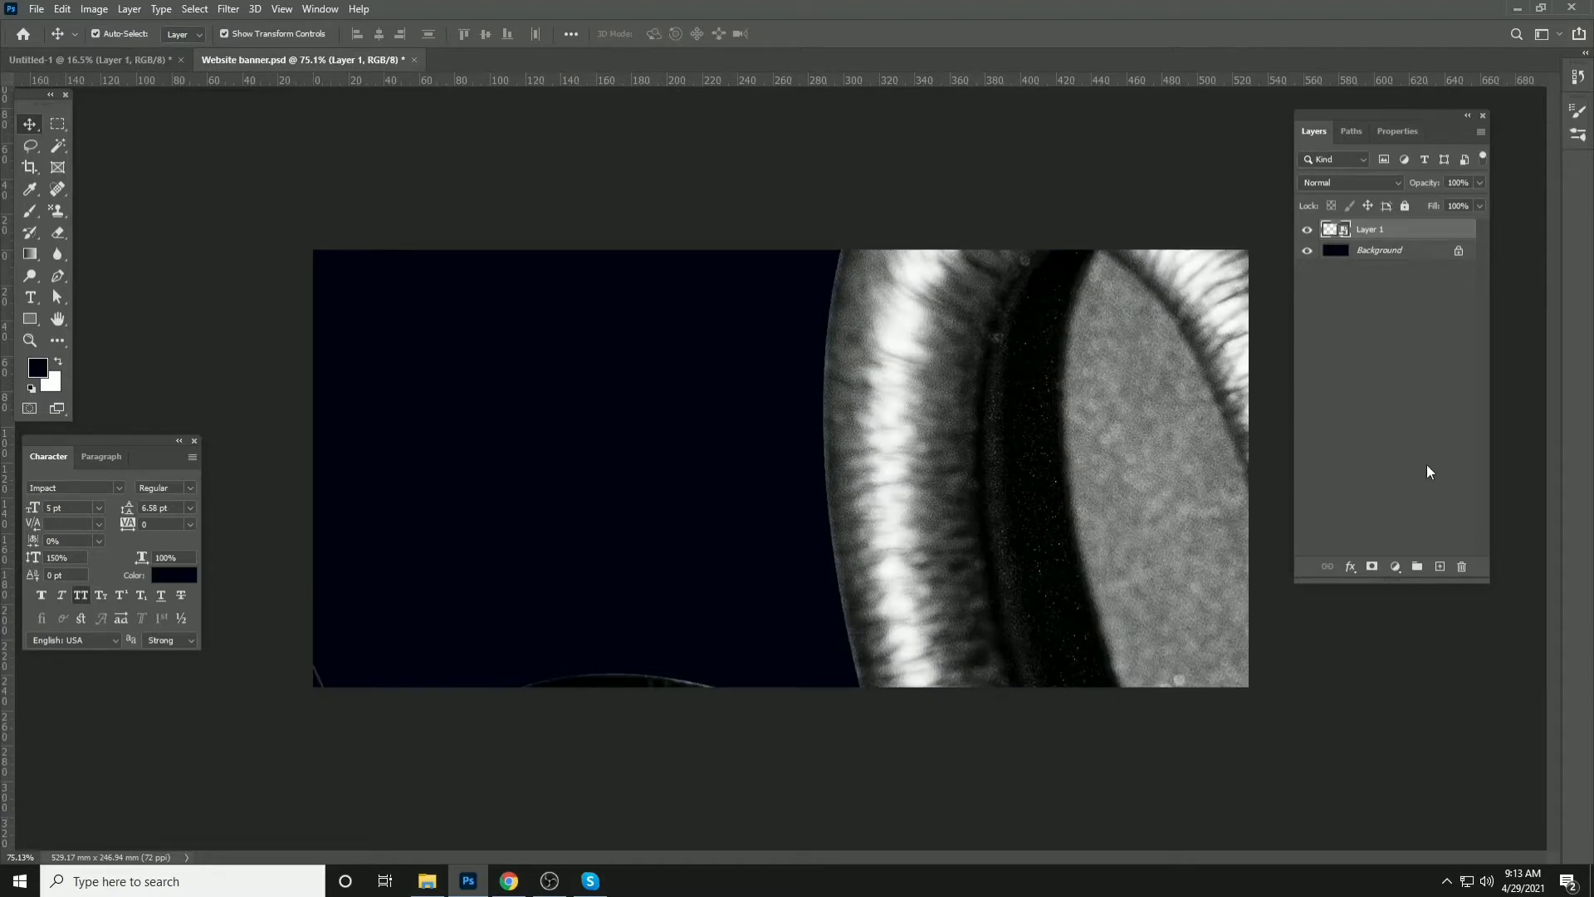
pyautogui.click(572, 378)
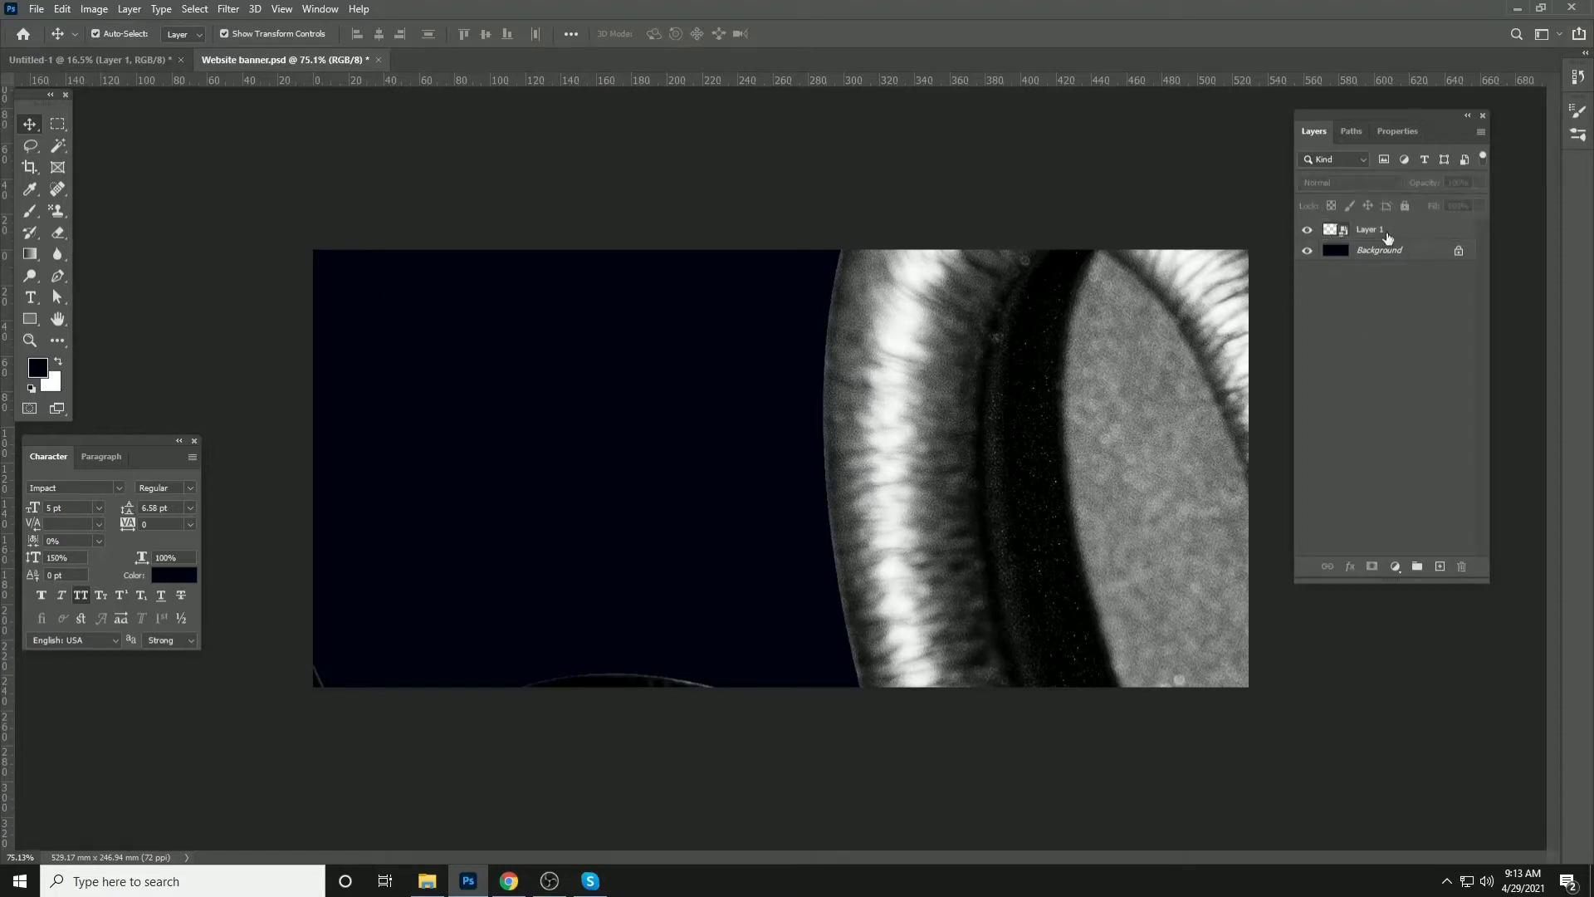
pyautogui.click(965, 357)
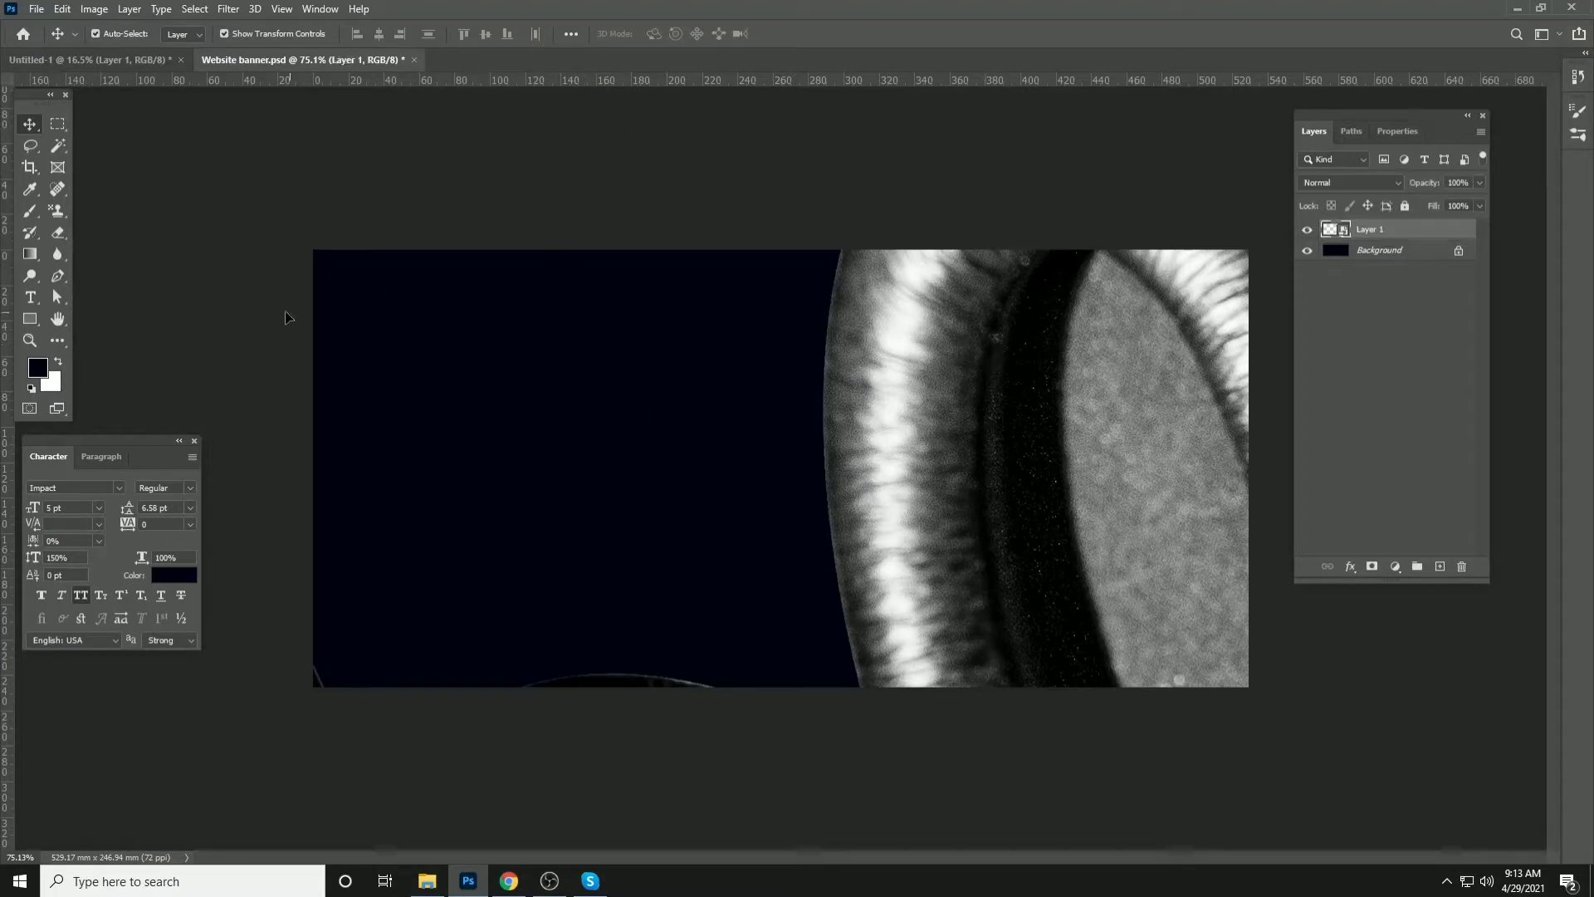
# Scale the oversized headphones layer down to about 22% and place it over the banner's right half
pyautogui.hotkey('ctrl', '-')
pyautogui.hotkey('ctrl', '-')
pyautogui.hotkey('ctrl', '-')
pyautogui.hotkey('ctrl', '-')
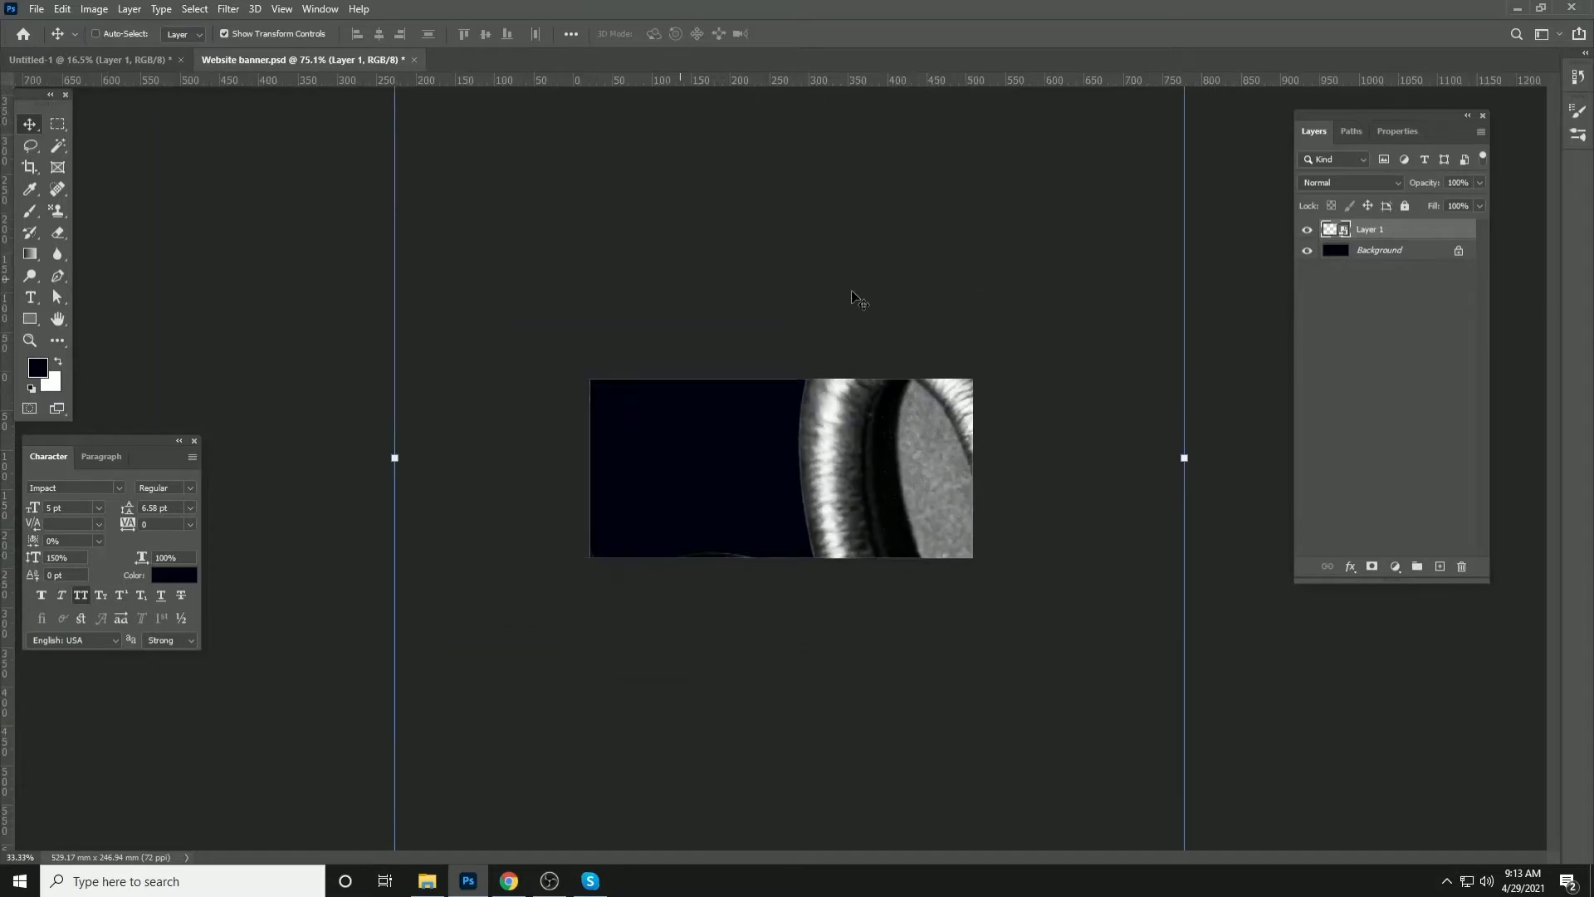
pyautogui.hotkey('ctrl', '-')
pyautogui.moveTo(997, 160); pyautogui.dragTo(864, 360)
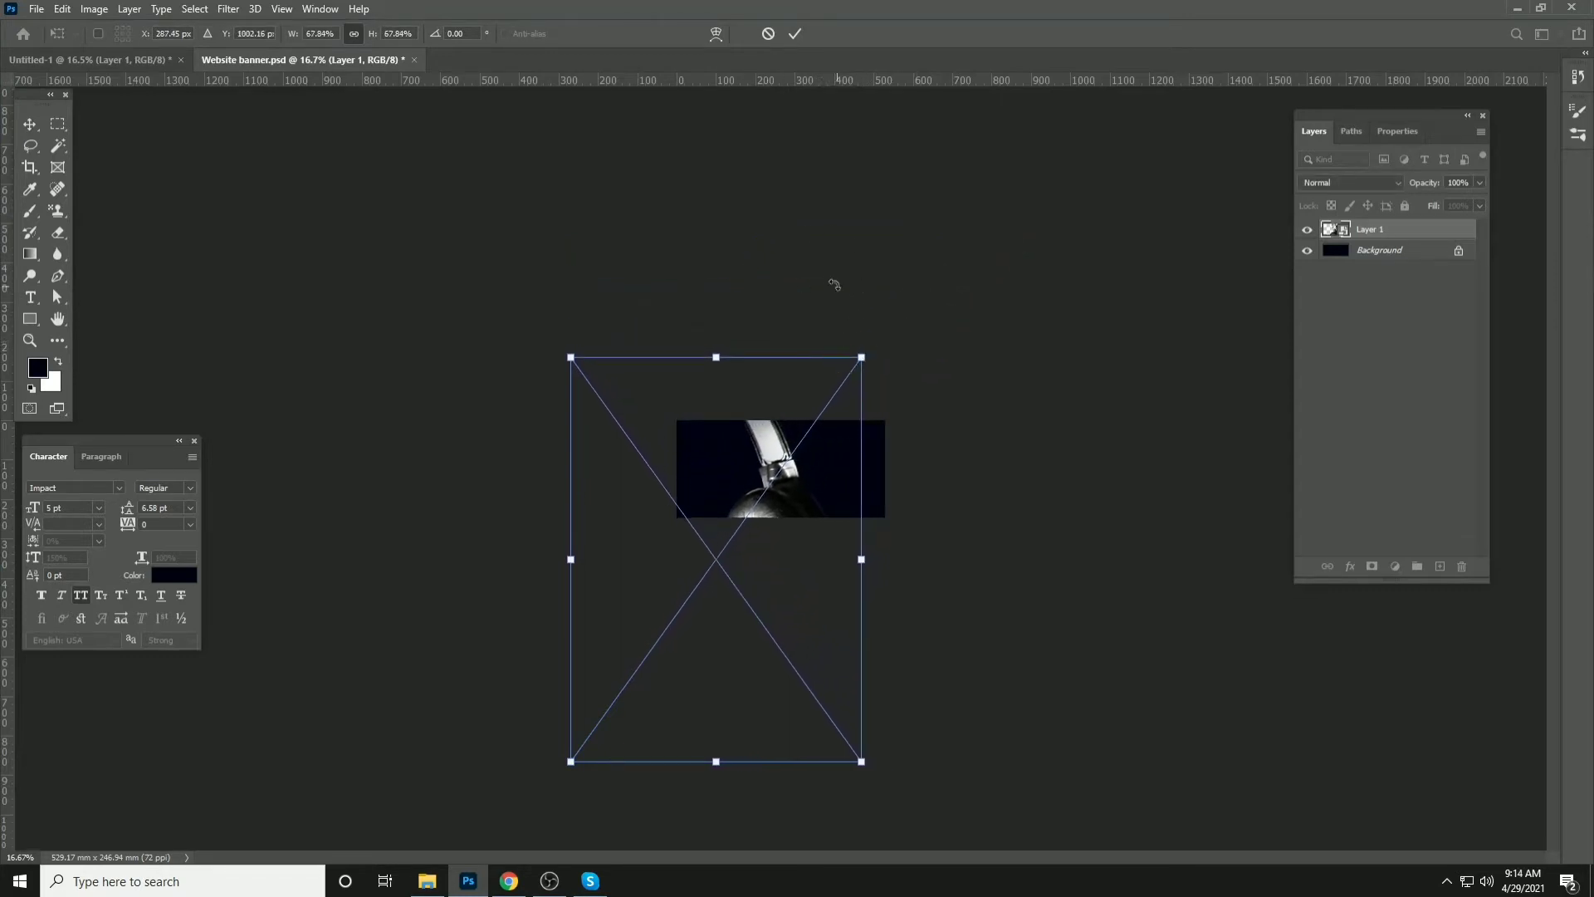
pyautogui.moveTo(863, 358); pyautogui.dragTo(720, 527)
pyautogui.moveTo(675, 597); pyautogui.dragTo(846, 431)
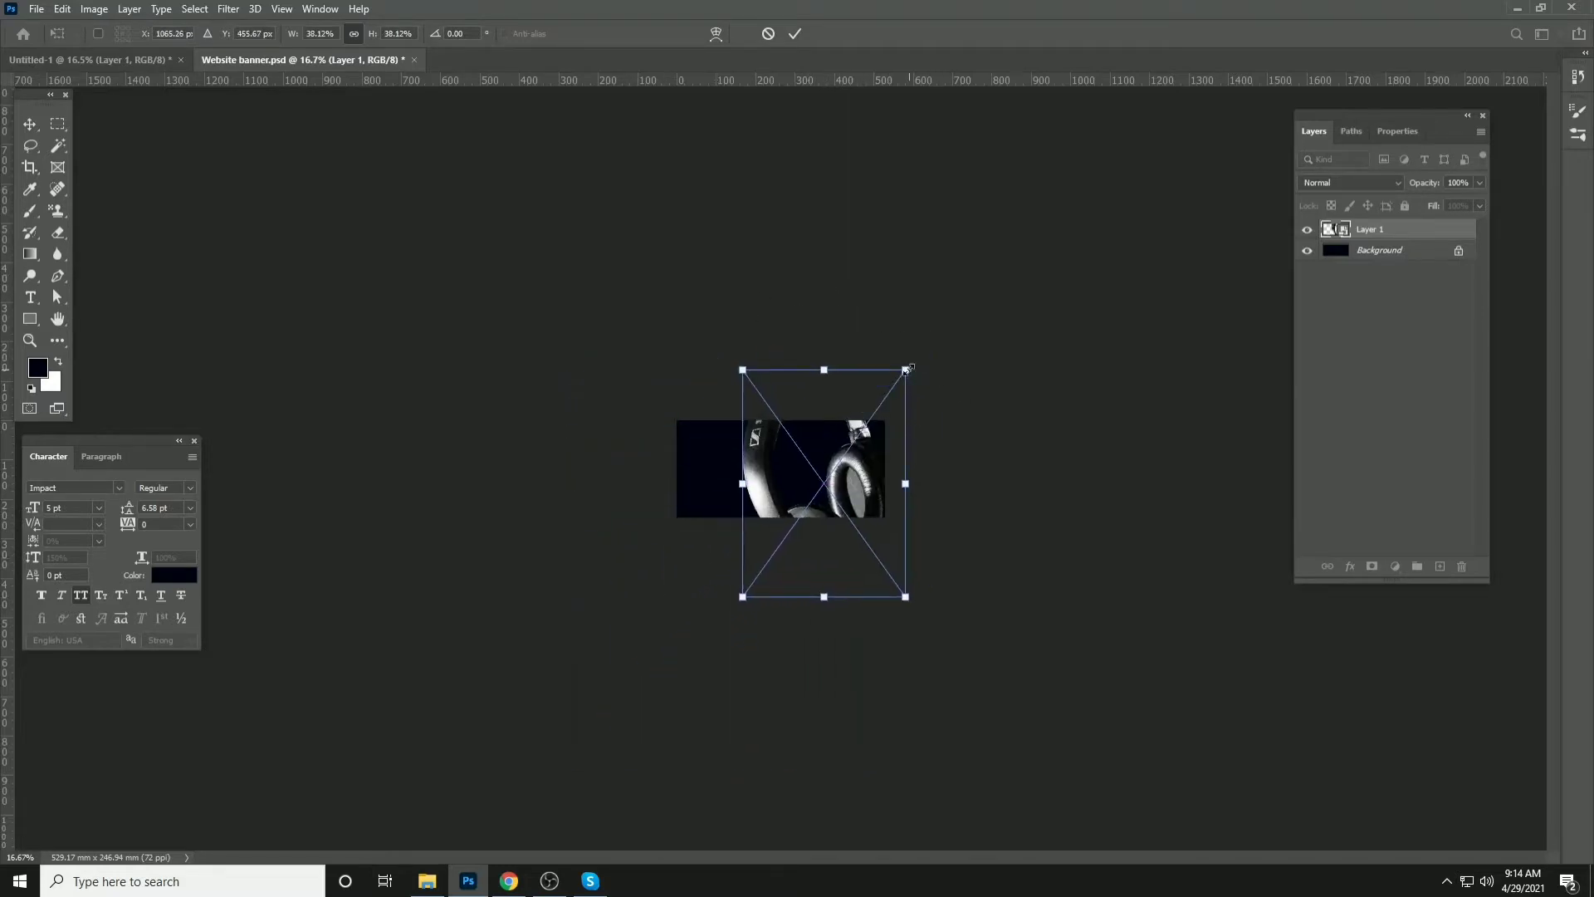
pyautogui.moveTo(908, 368); pyautogui.dragTo(845, 458)
pyautogui.moveTo(793, 509); pyautogui.dragTo(833, 463)
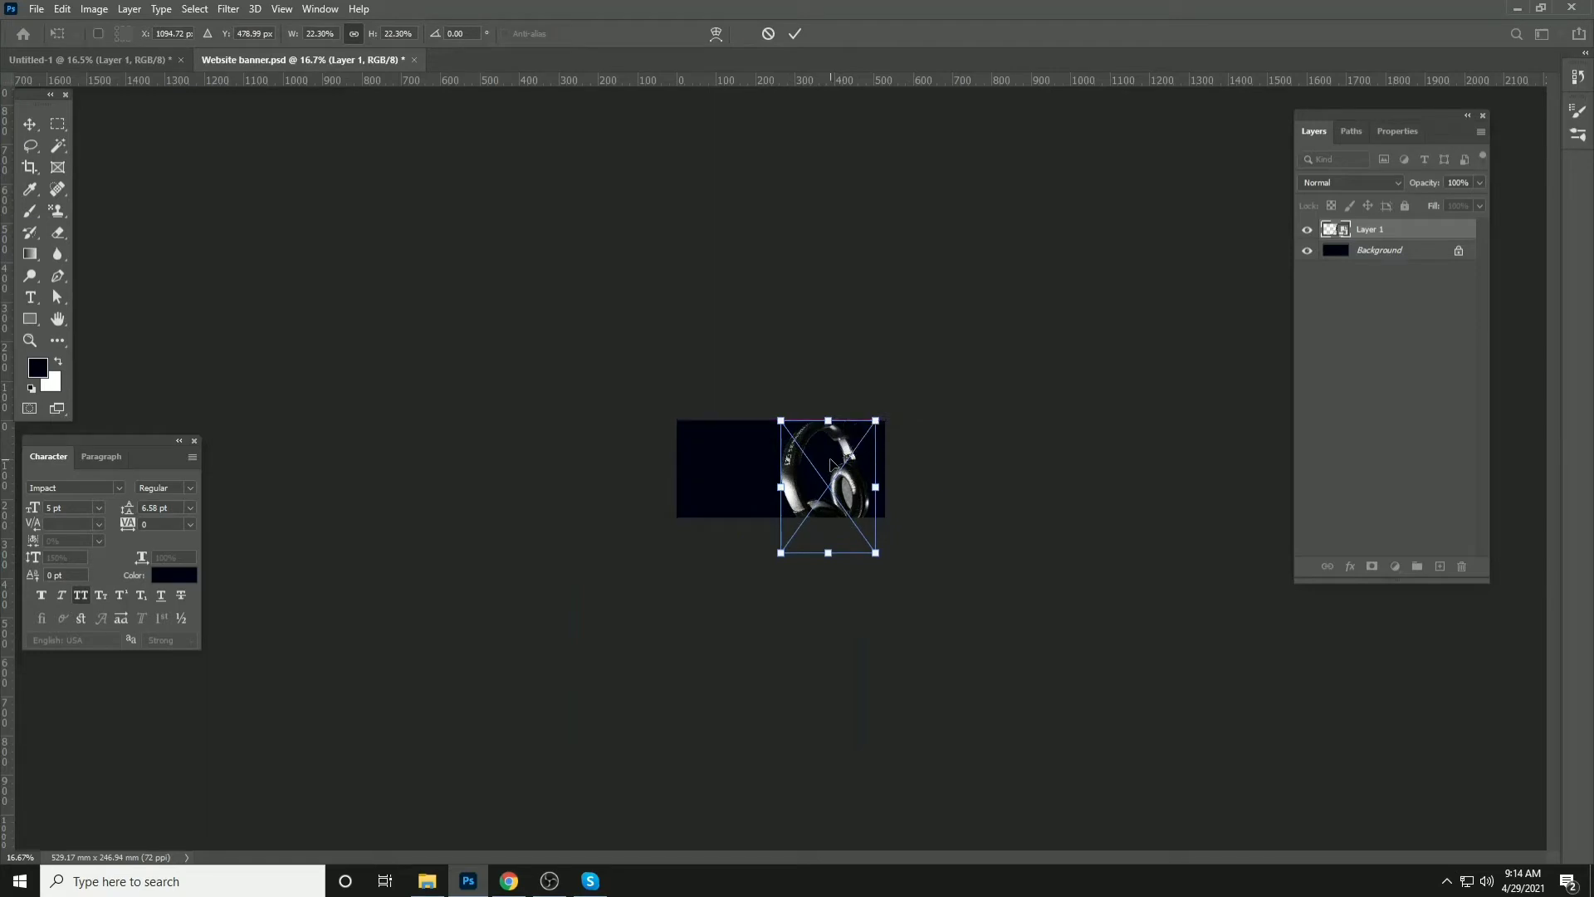
# Rotate the headphones clockwise, reduce them to about 18.5% scale, and position them tilted in the banner's left half
pyautogui.moveTo(893, 393); pyautogui.dragTo(926, 461)
pyautogui.moveTo(840, 501)
pyautogui.mouseDown()
pyautogui.moveTo(847, 470)
pyautogui.moveTo(844, 484)
pyautogui.mouseUp()
pyautogui.press('Escape')
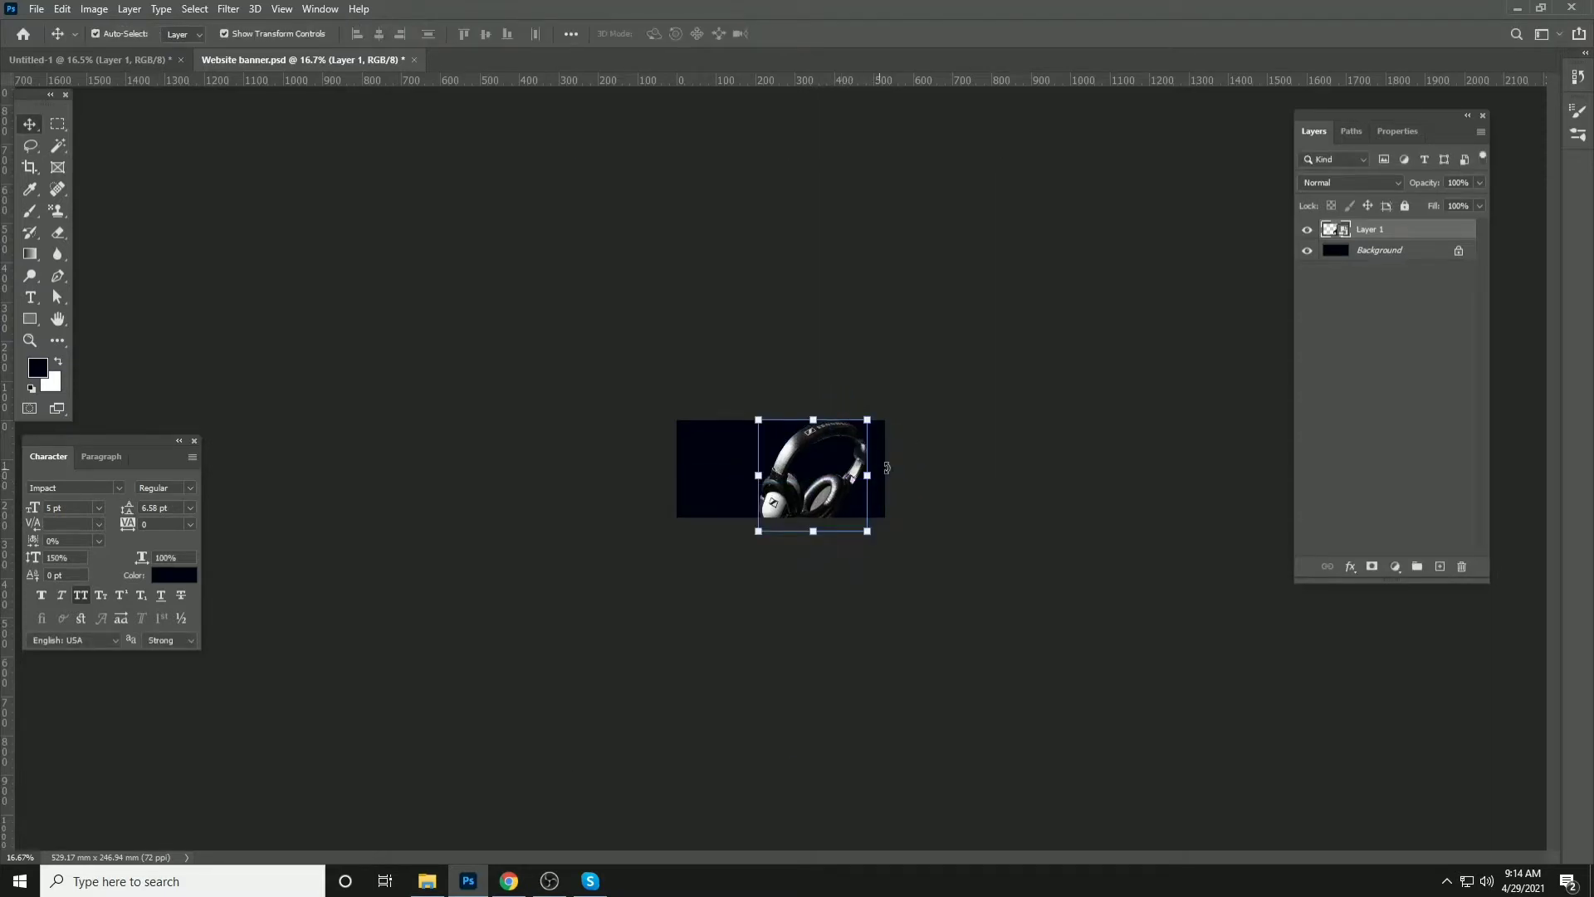
pyautogui.moveTo(830, 492); pyautogui.dragTo(759, 478)
pyautogui.moveTo(812, 393); pyautogui.dragTo(770, 416)
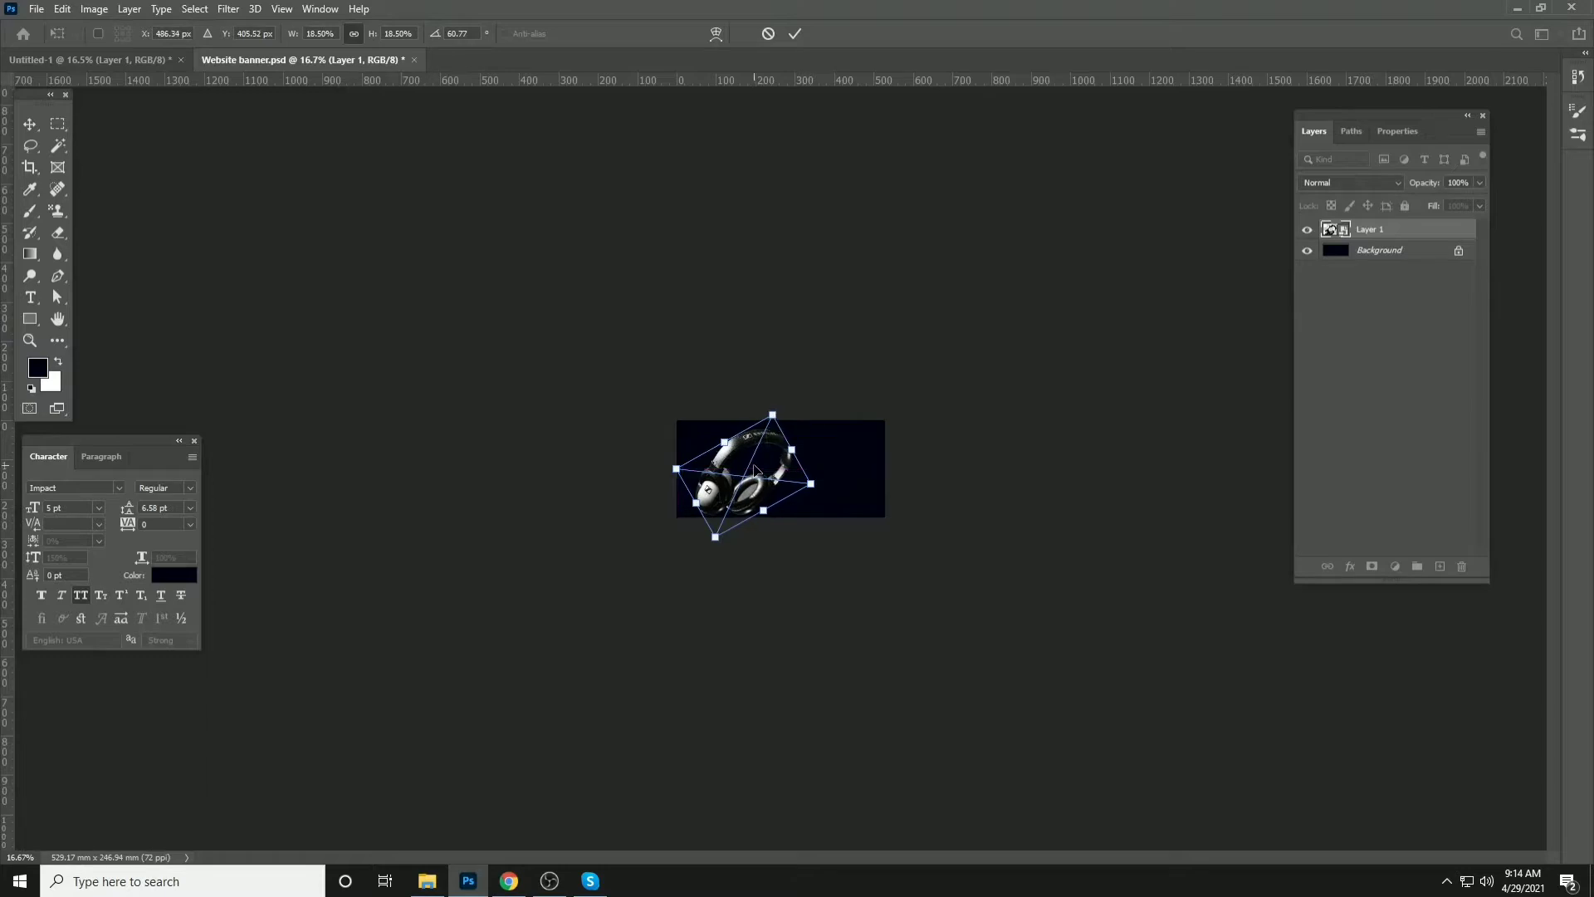
pyautogui.press('Escape')
pyautogui.click(830, 285)
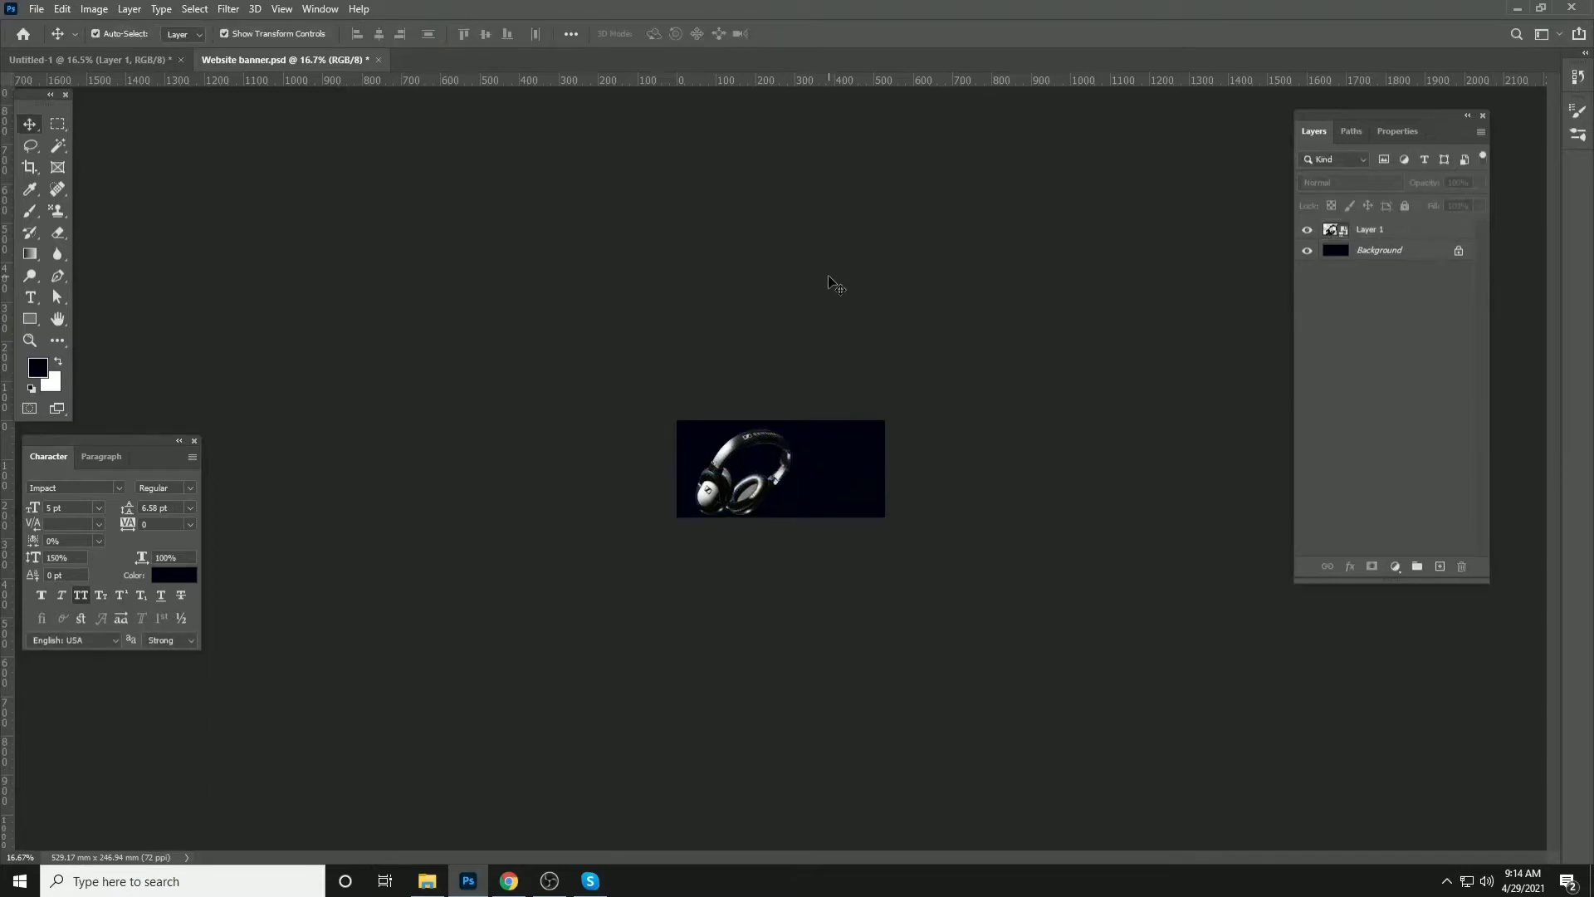
# Fit the banner in view, select the headphones and save the file with Maximize Compatibility on
pyautogui.hotkey('ctrl', '0')
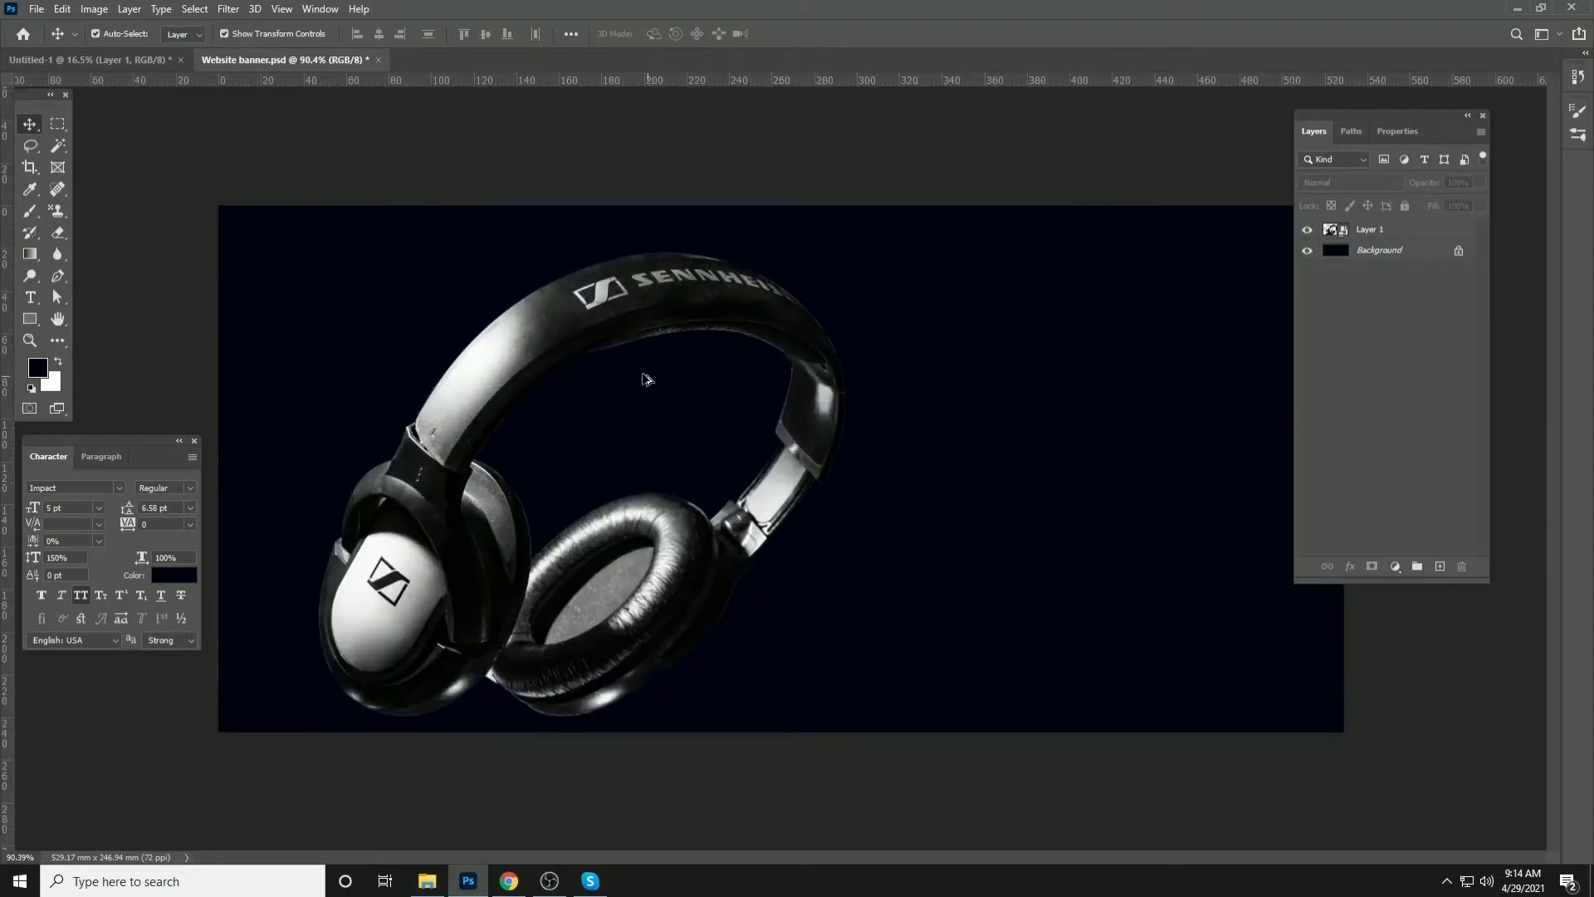
pyautogui.click(604, 311)
pyautogui.hotkey('ctrl', 's')
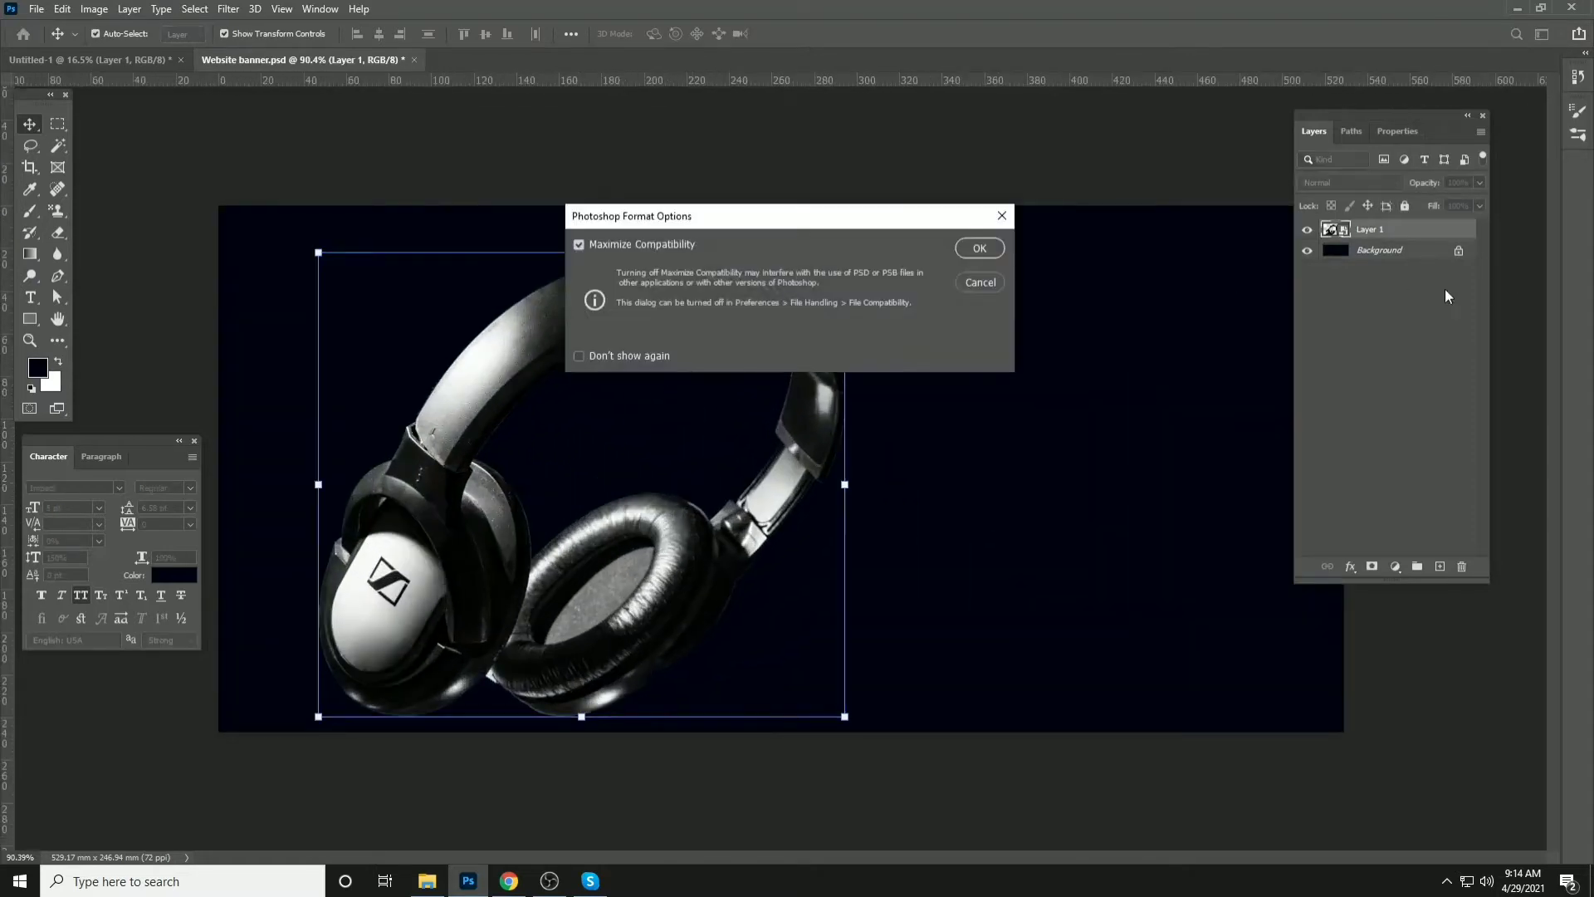
pyautogui.click(970, 252)
# Darken the midtones of the headphones layer with a Levels adjustment
pyautogui.hotkey('ctrl', 'l')
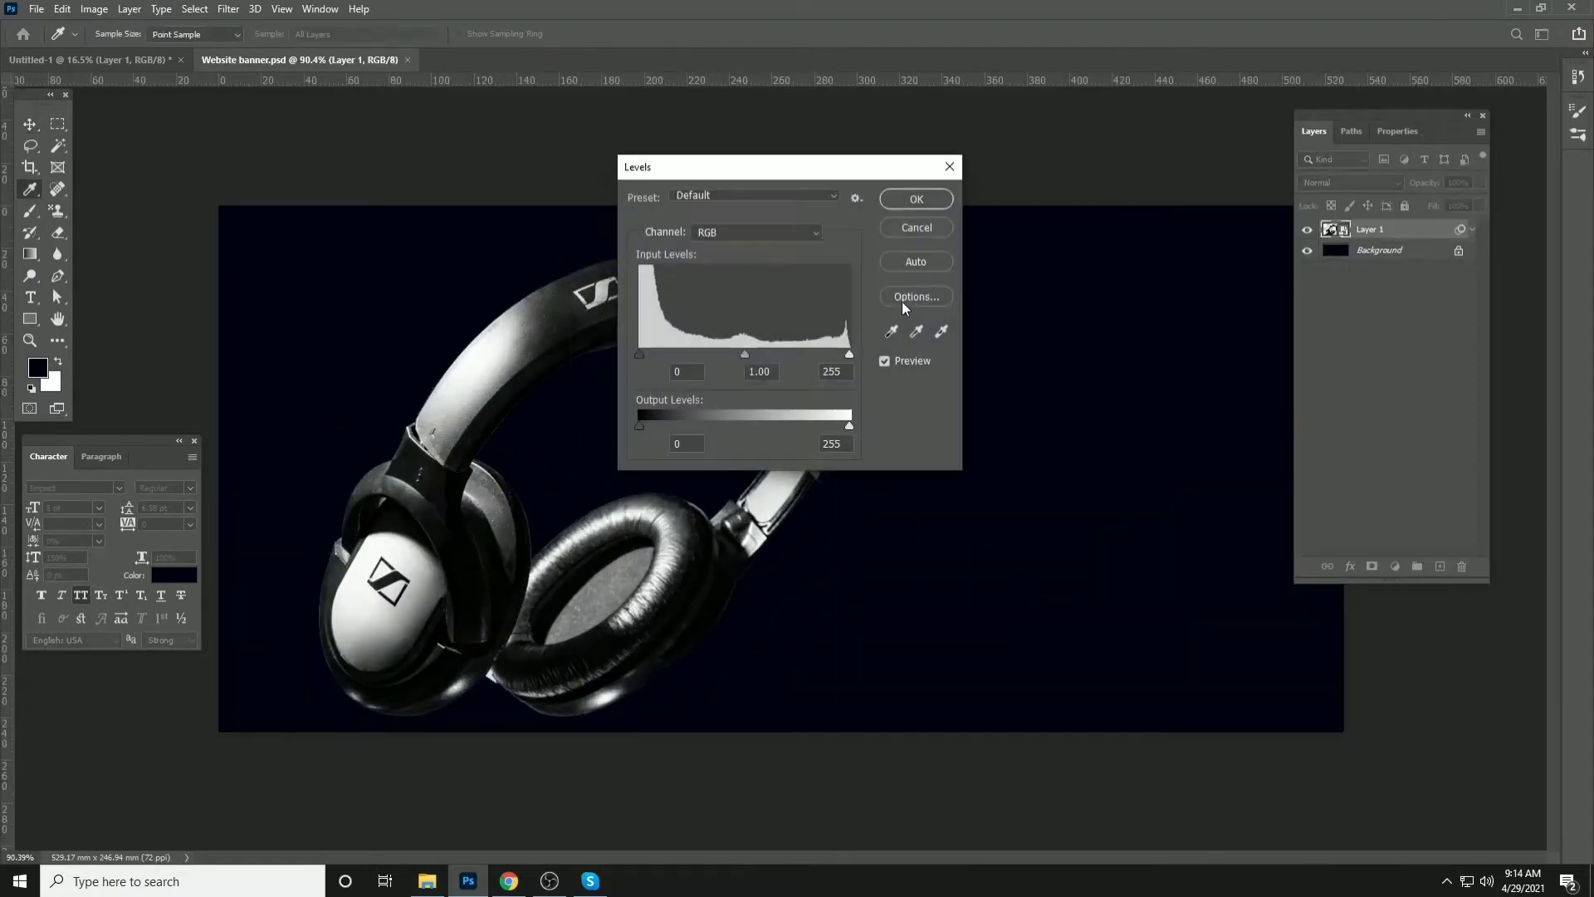
pyautogui.moveTo(766, 354); pyautogui.dragTo(764, 357)
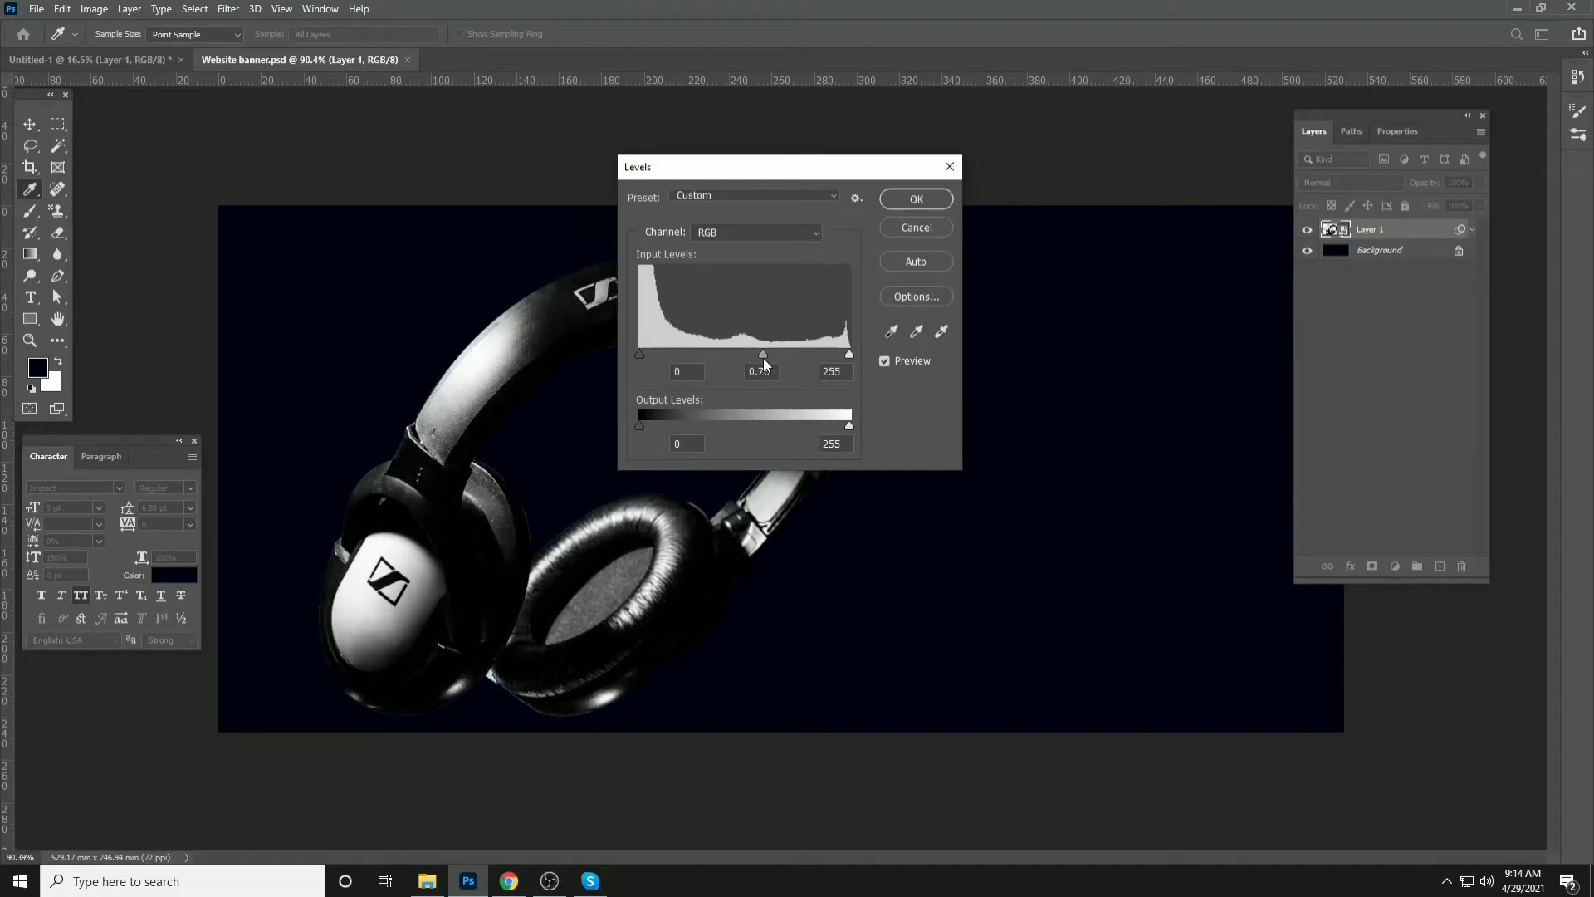
pyautogui.click(897, 200)
# Refill the Background layer with a neutral near-black foreground colour and save the banner
pyautogui.click(38, 368)
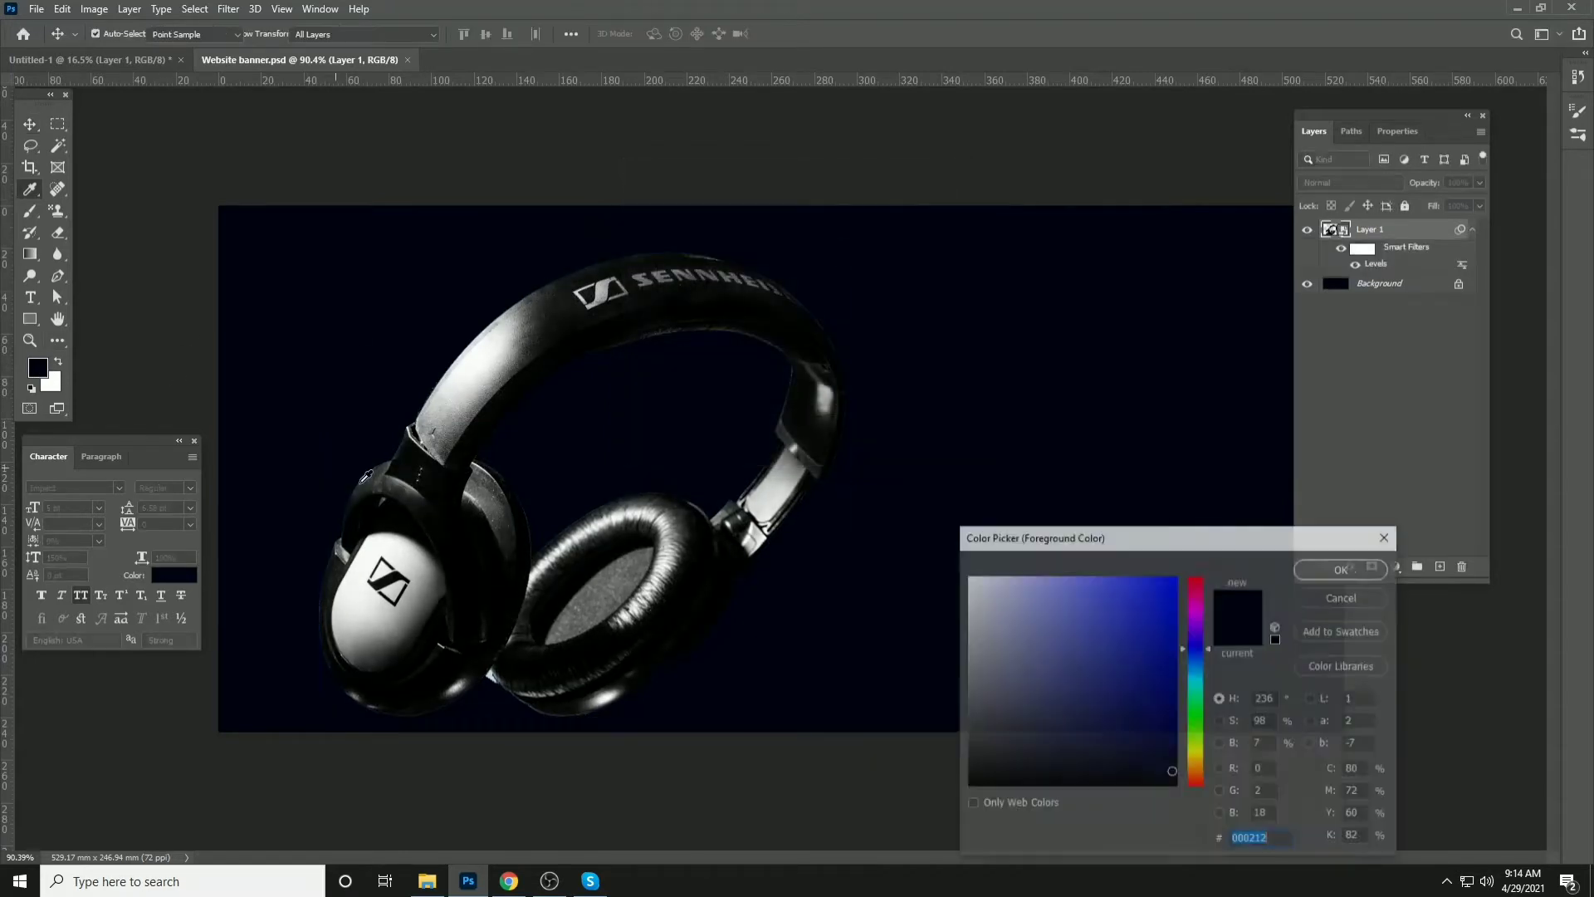
pyautogui.click(414, 495)
pyautogui.moveTo(978, 768); pyautogui.dragTo(952, 777)
pyautogui.click(1329, 571)
pyautogui.press('v')
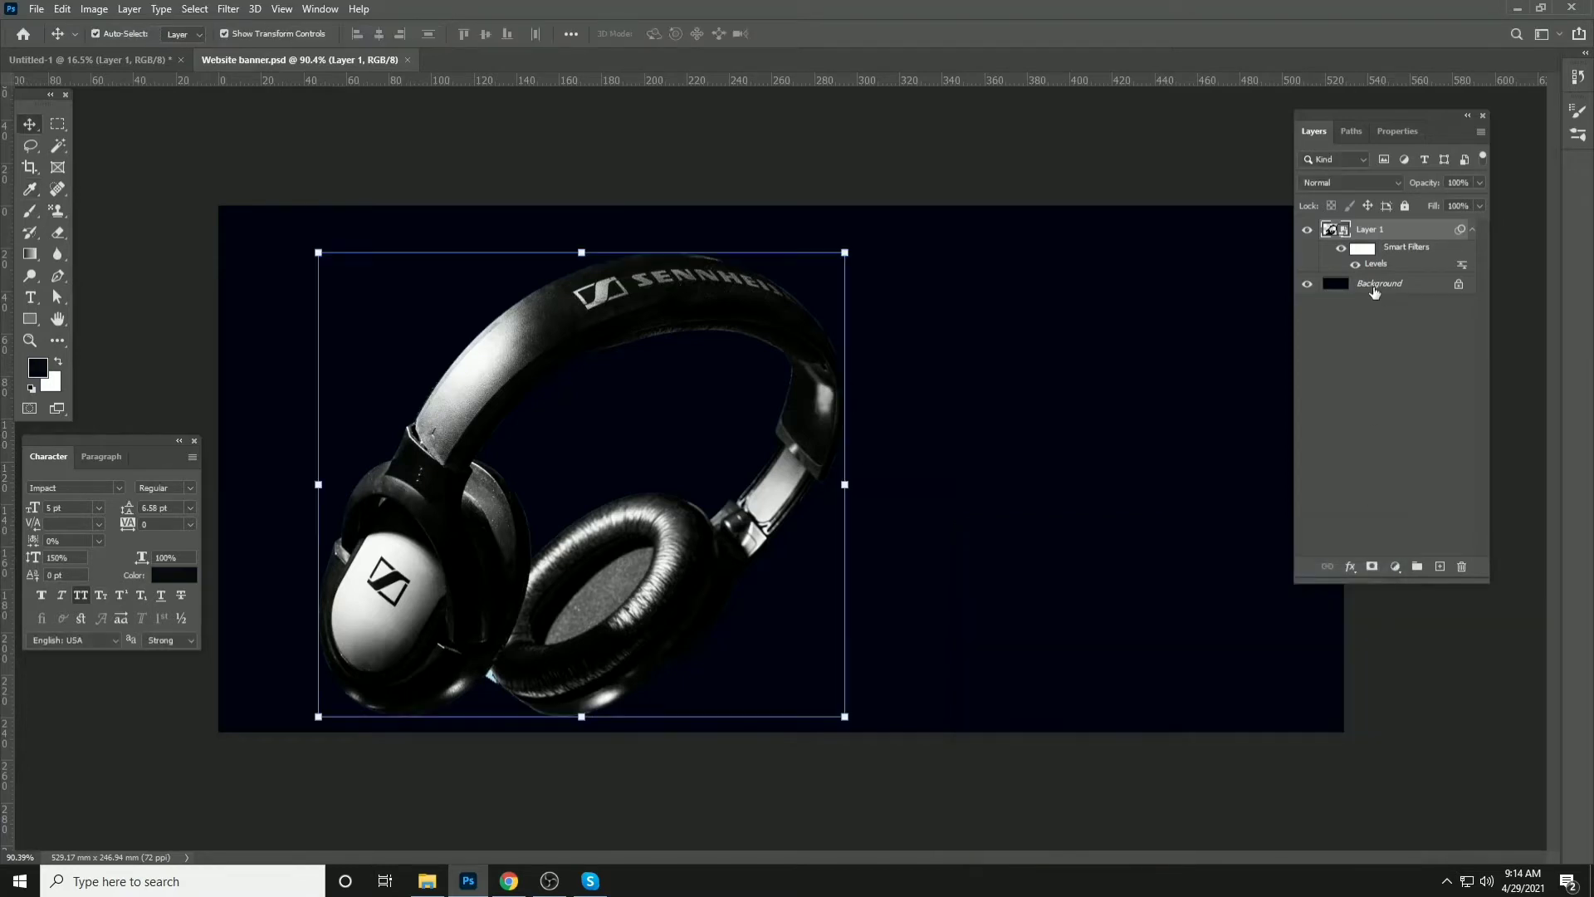
pyautogui.click(1375, 287)
pyautogui.hotkey('alt', 'BackSpace')
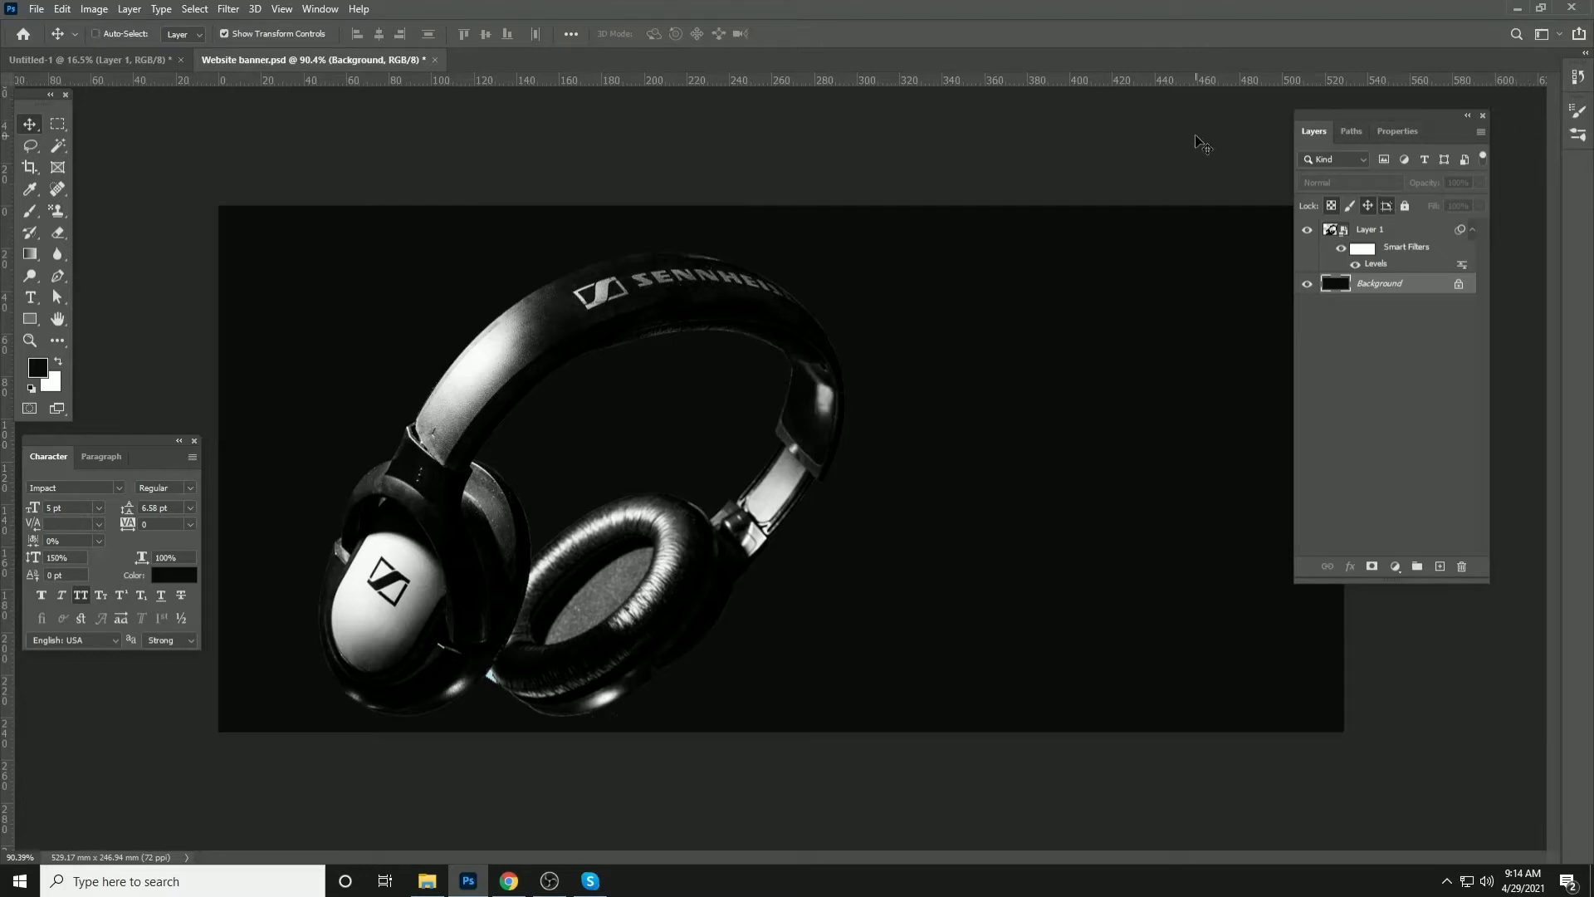
pyautogui.hotkey('ctrl', 's')
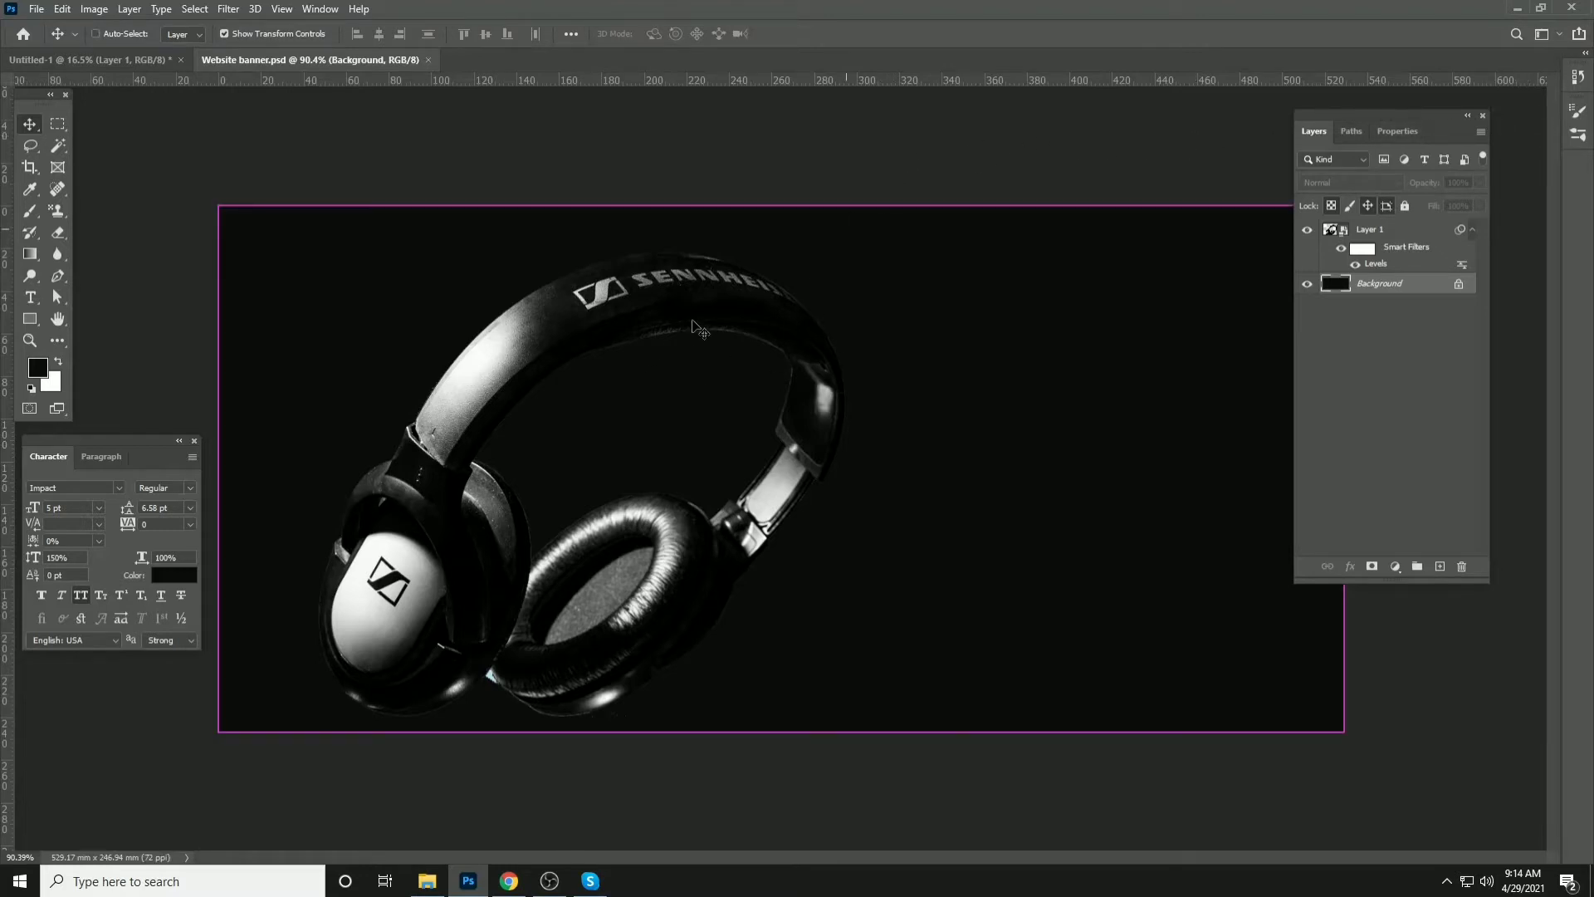
# Draw a tall rounded rectangle about 289 by 964 px across the headphones, extending past the canvas's upper and lower edges
pyautogui.hotkey('ctrl', '-')
pyautogui.click(683, 142)
pyautogui.hotkey('ctrl', '-')
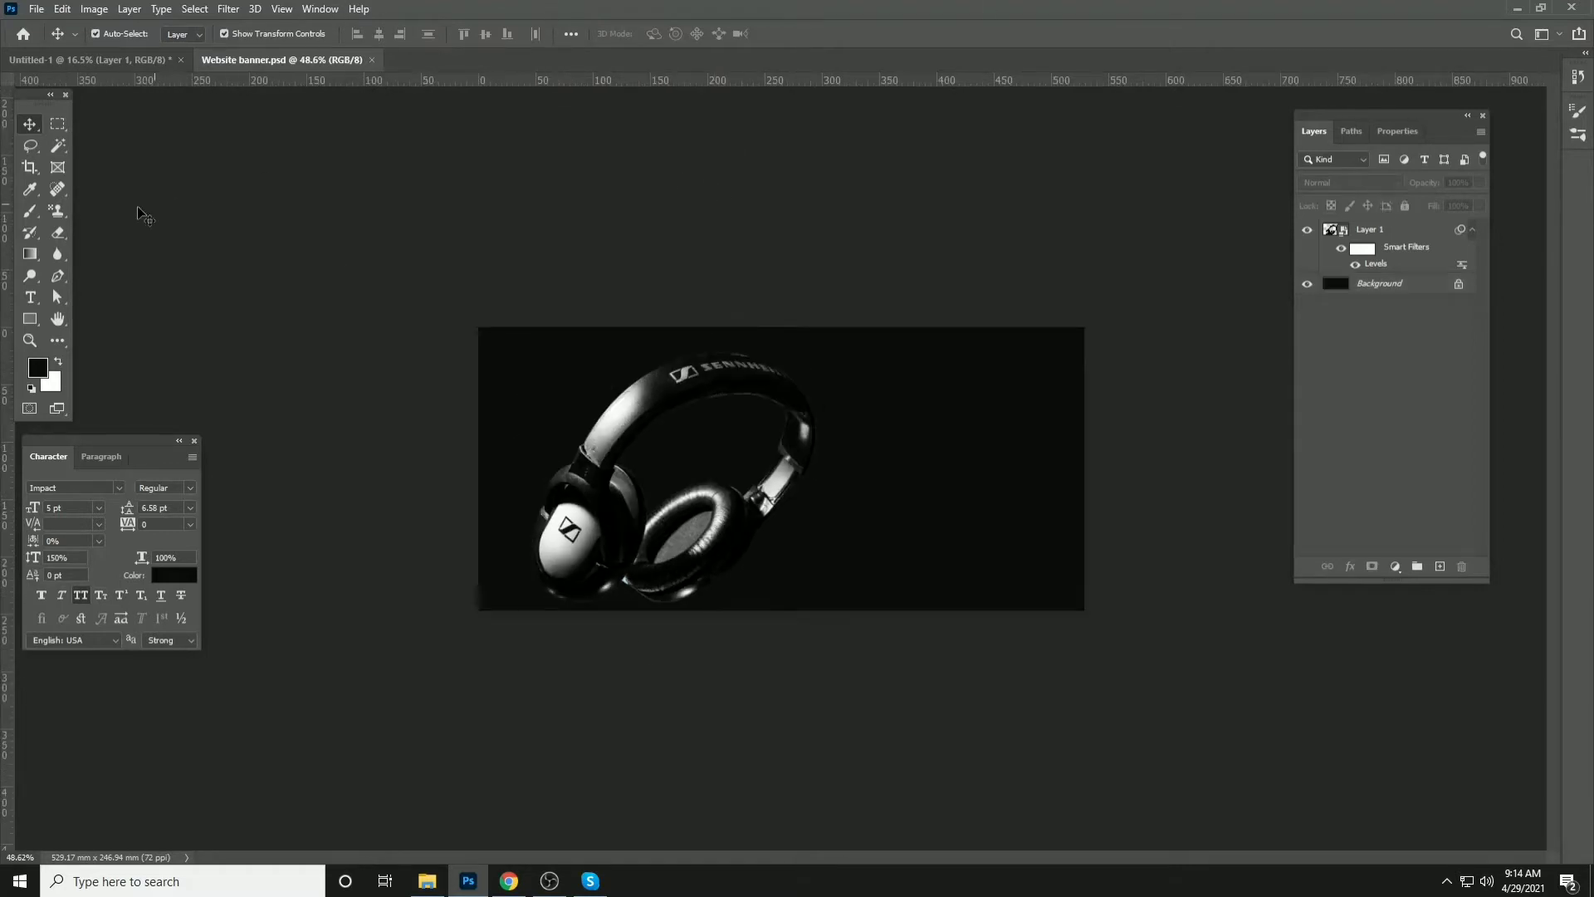
pyautogui.click(29, 319)
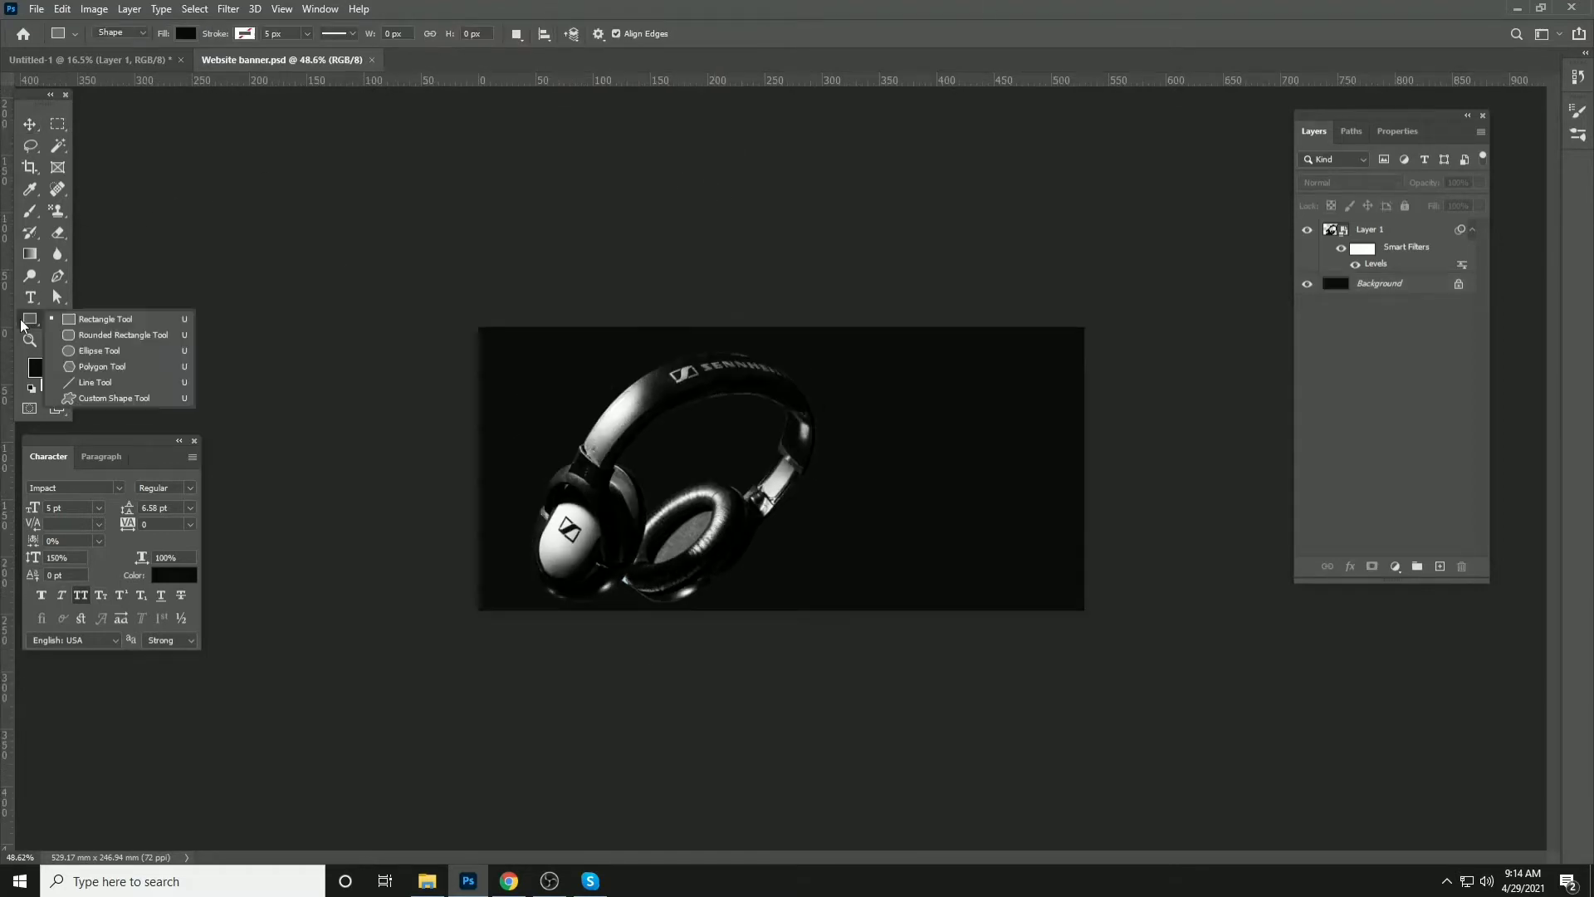
pyautogui.click(83, 336)
pyautogui.moveTo(669, 302); pyautogui.dragTo(785, 692)
pyautogui.press('v')
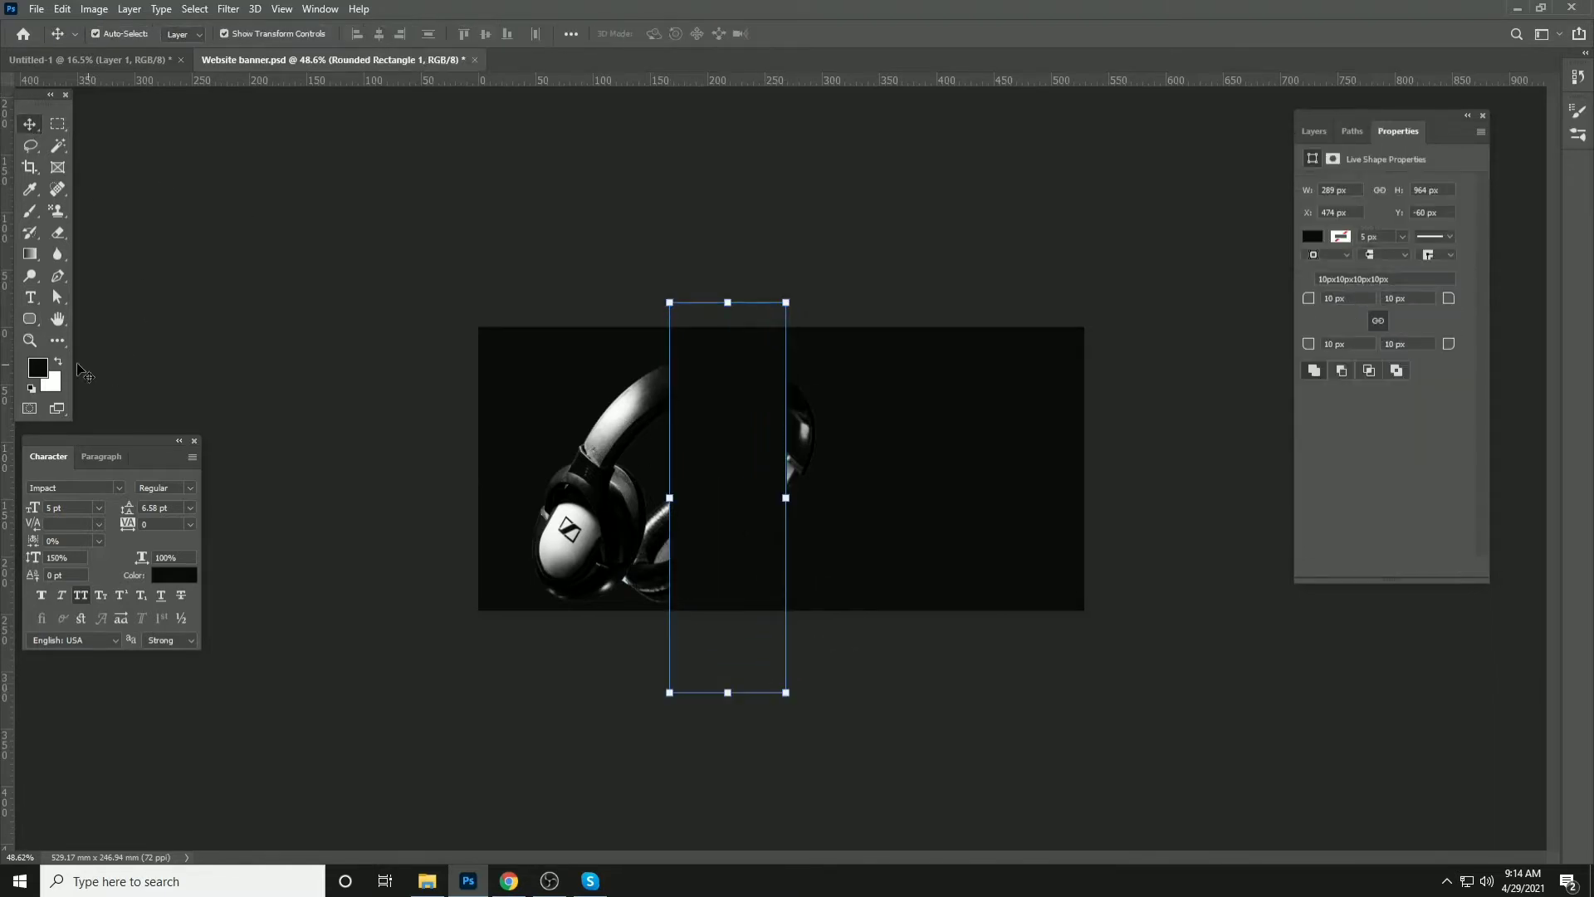
# Set the foreground colour to dark red 9b0401
pyautogui.click(40, 369)
pyautogui.write('ff0000')
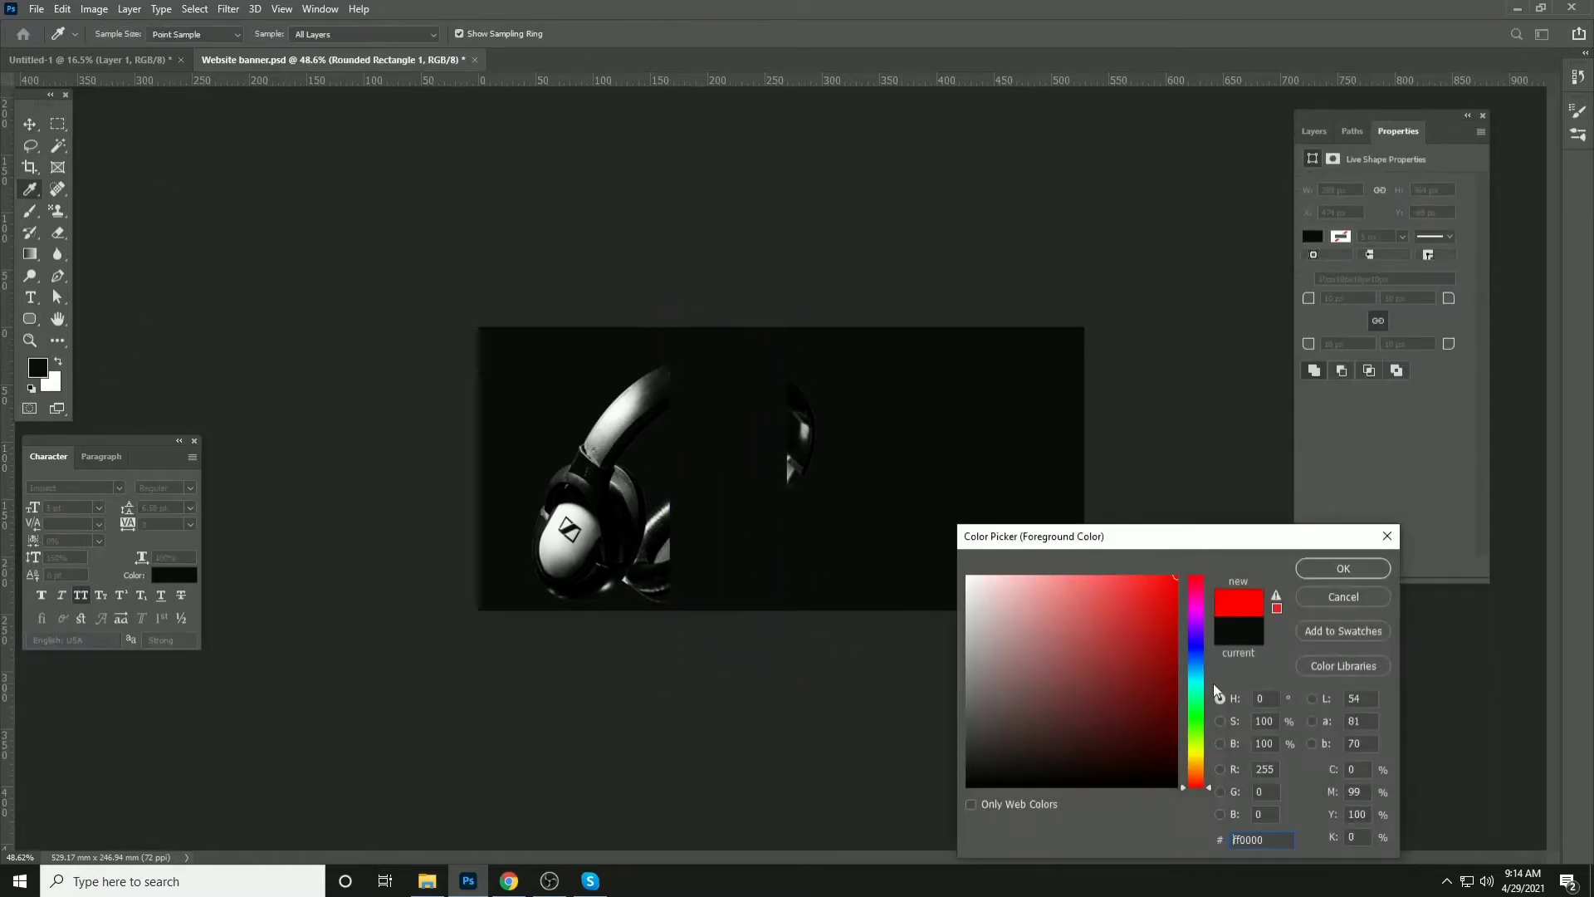
pyautogui.click(1198, 785)
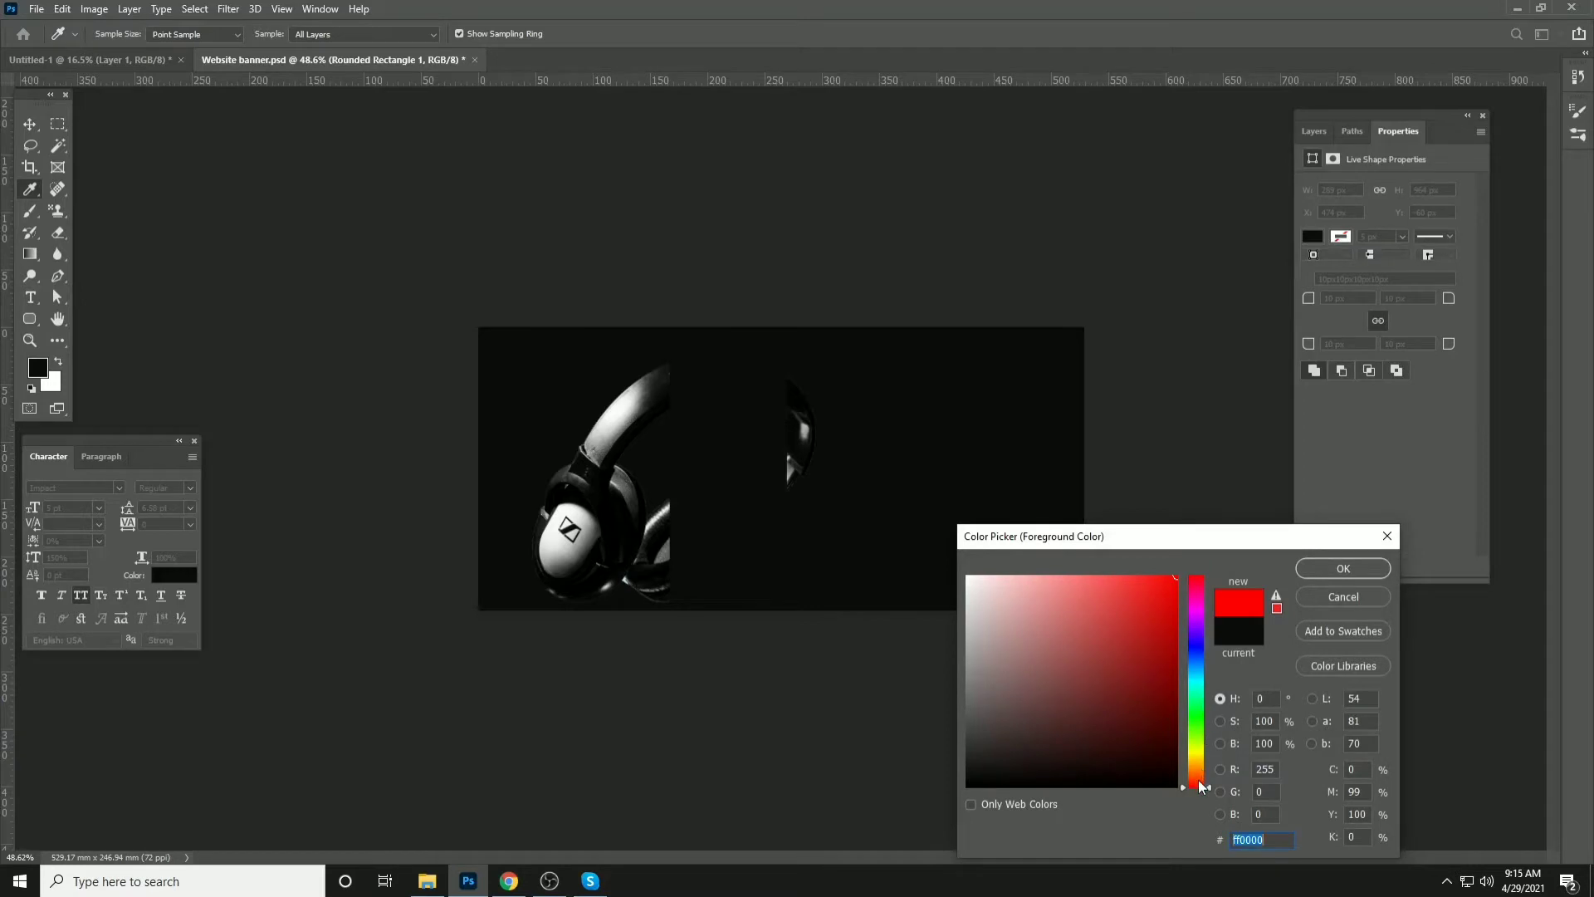
pyautogui.moveTo(1157, 640)
pyautogui.mouseDown()
pyautogui.moveTo(1161, 626)
pyautogui.moveTo(1135, 689)
pyautogui.moveTo(1176, 658)
pyautogui.mouseUp()
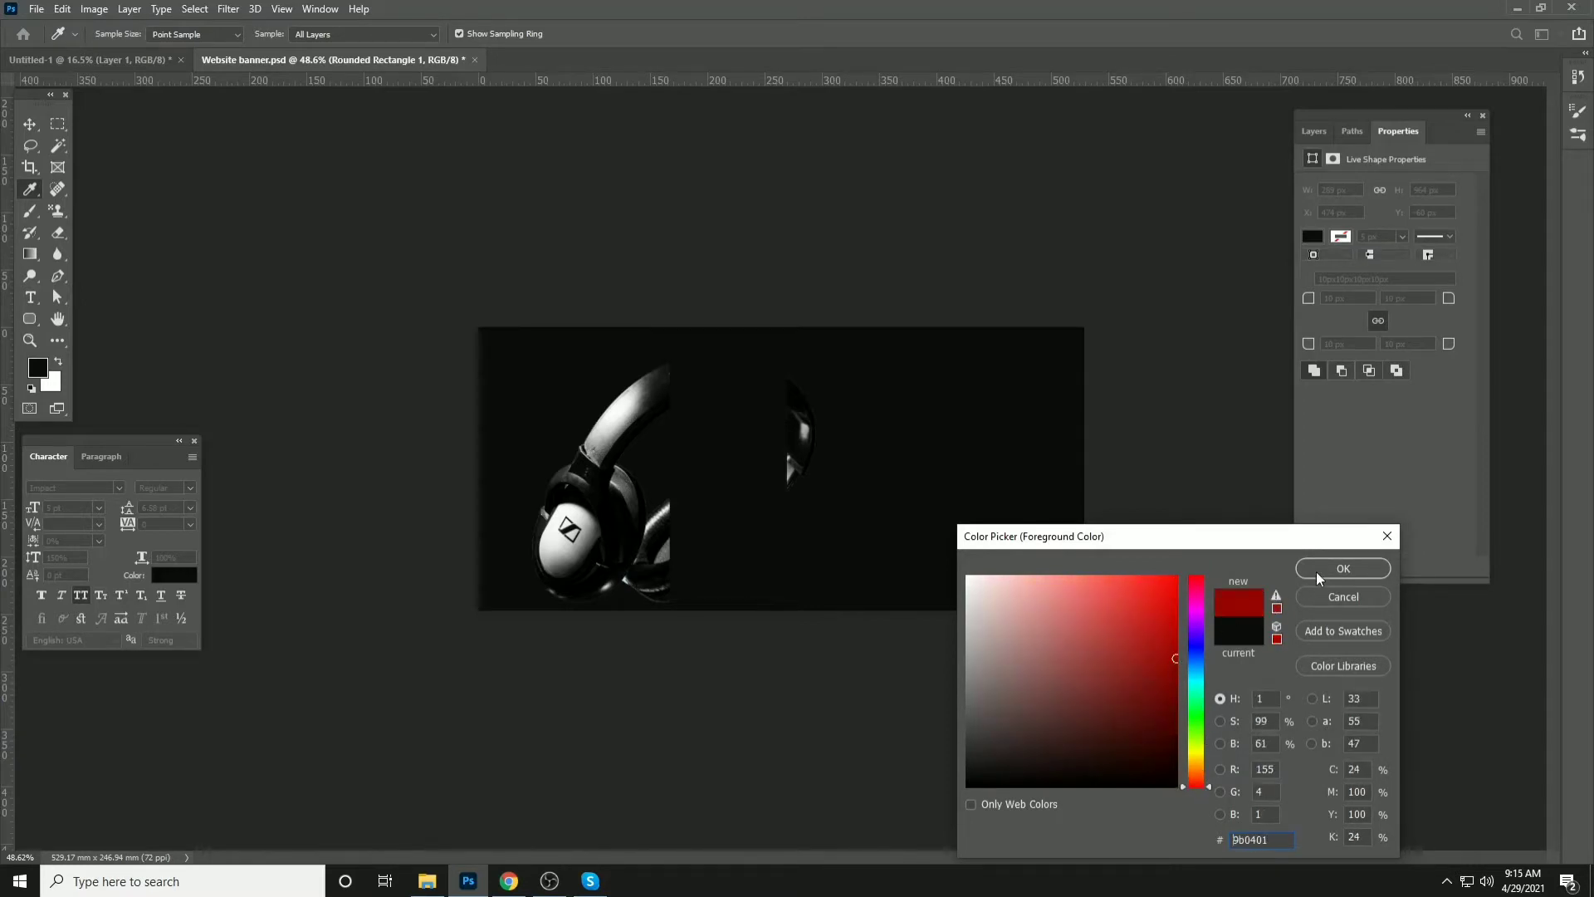
pyautogui.click(1343, 568)
pyautogui.press('v')
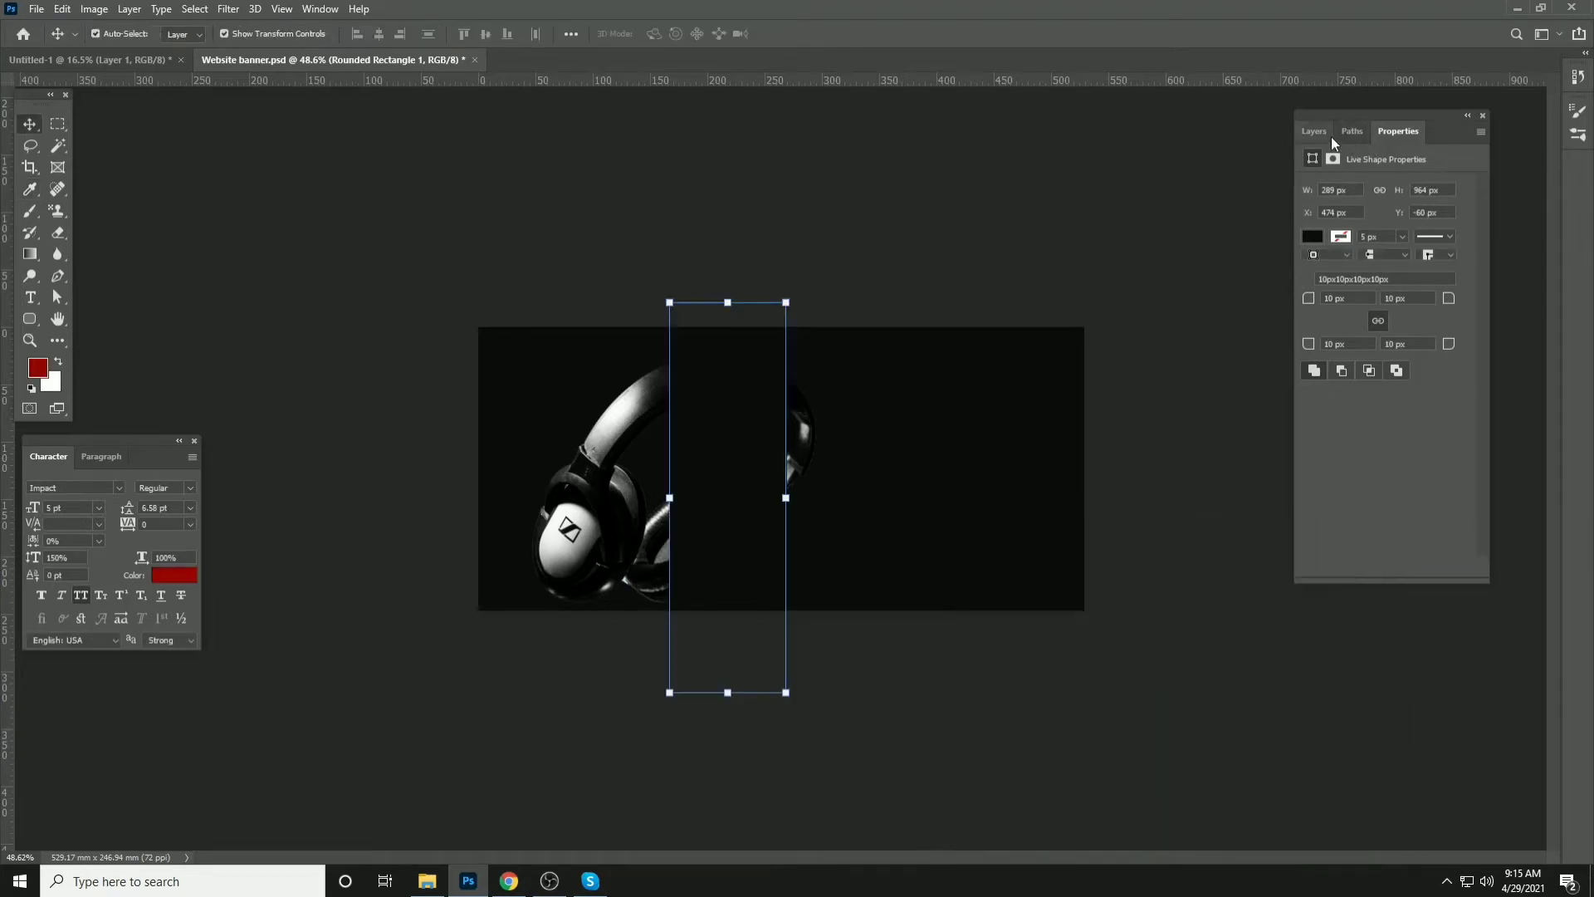
# Fill the rounded rectangle with the dark red foreground colour and move its layer beneath the headphones layer
pyautogui.click(1320, 133)
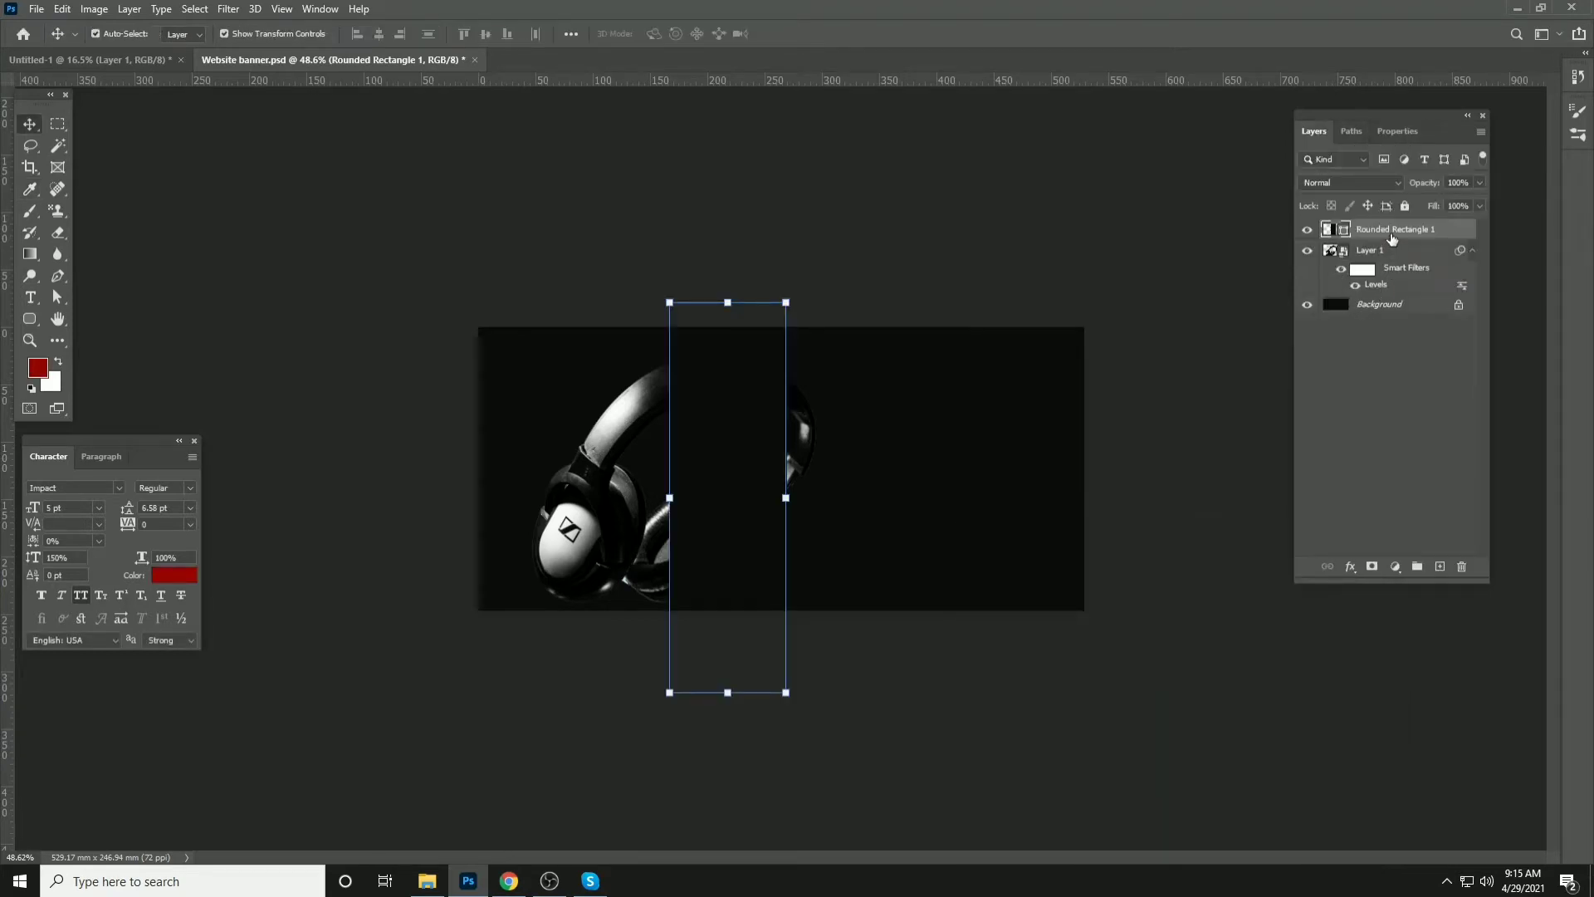
pyautogui.hotkey('alt', 'Delete')
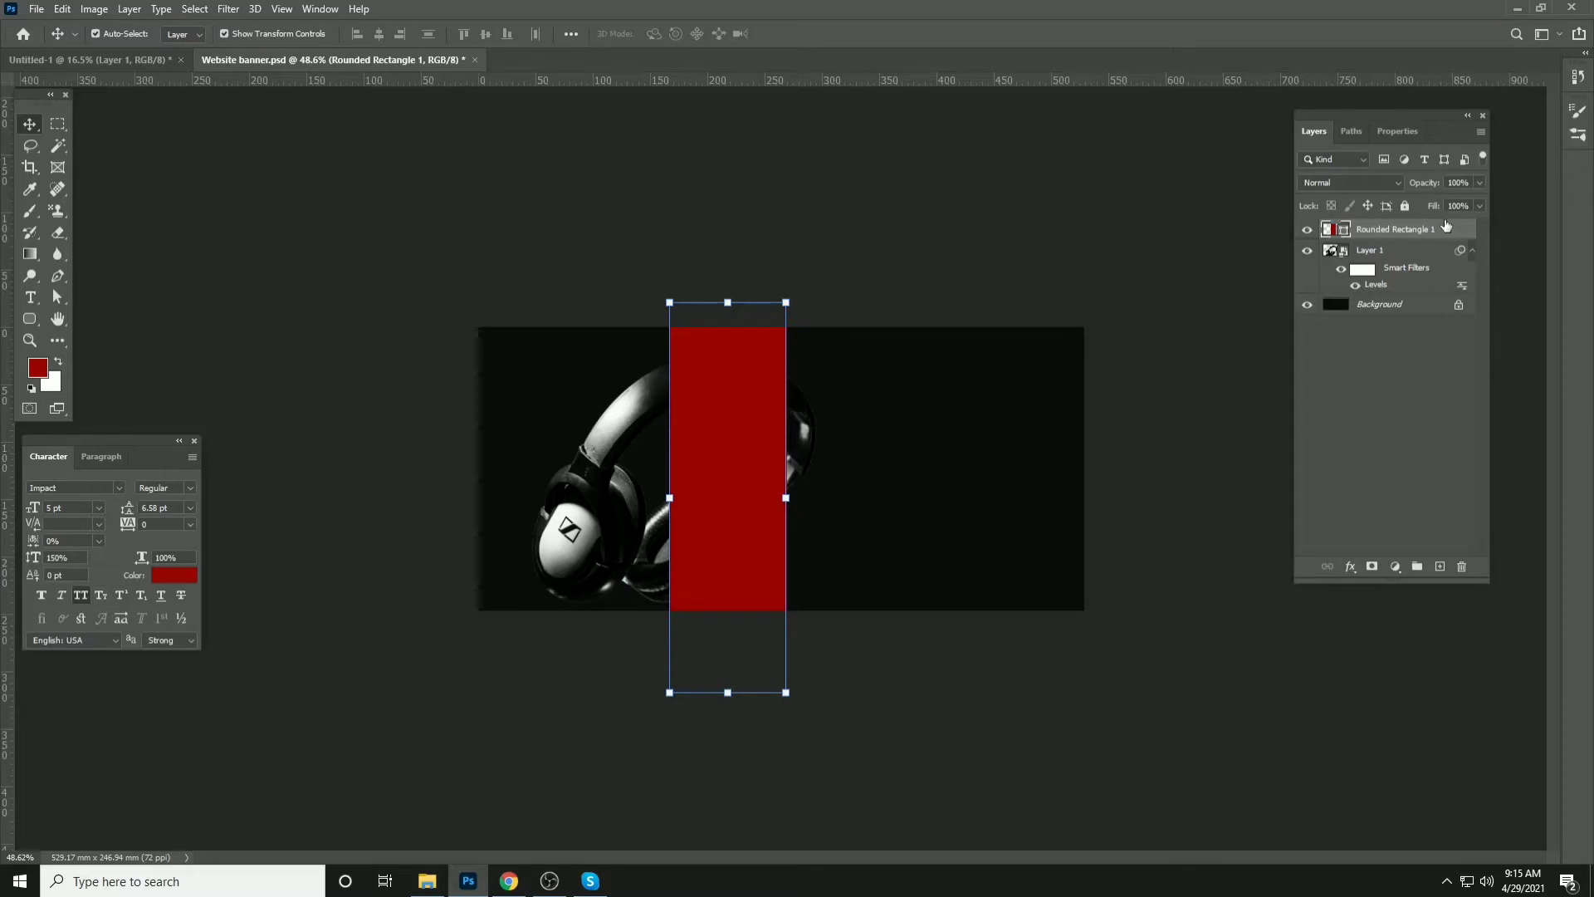
pyautogui.moveTo(1439, 232); pyautogui.dragTo(1412, 295)
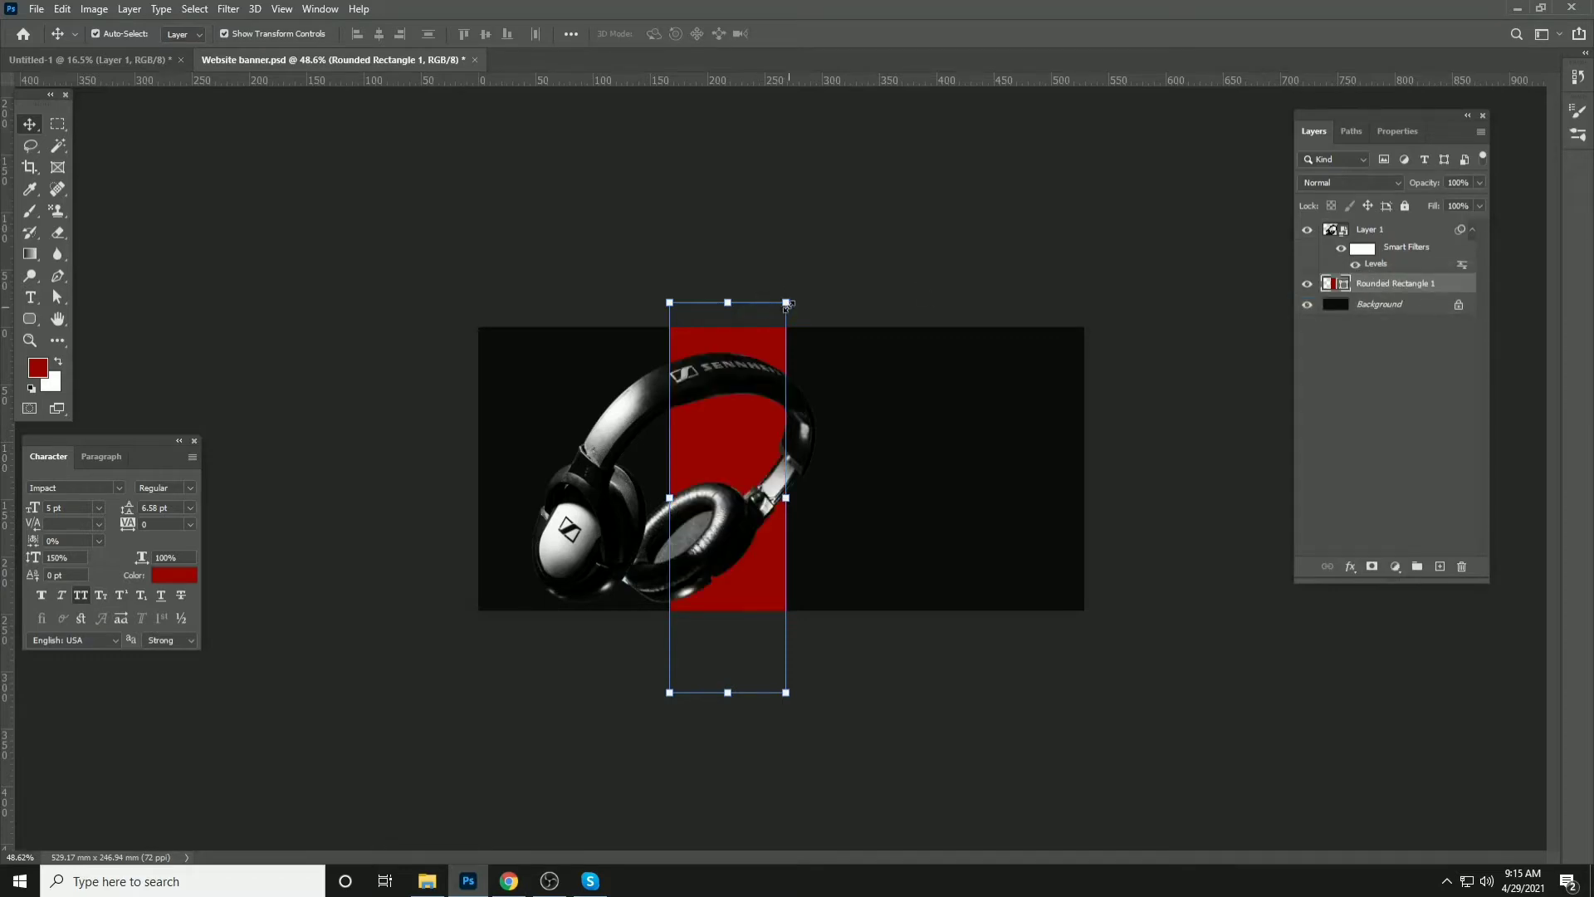
pyautogui.hotkey('ctrl', 't')
pyautogui.moveTo(803, 263); pyautogui.dragTo(860, 429)
pyautogui.press('Return')
pyautogui.click(1402, 133)
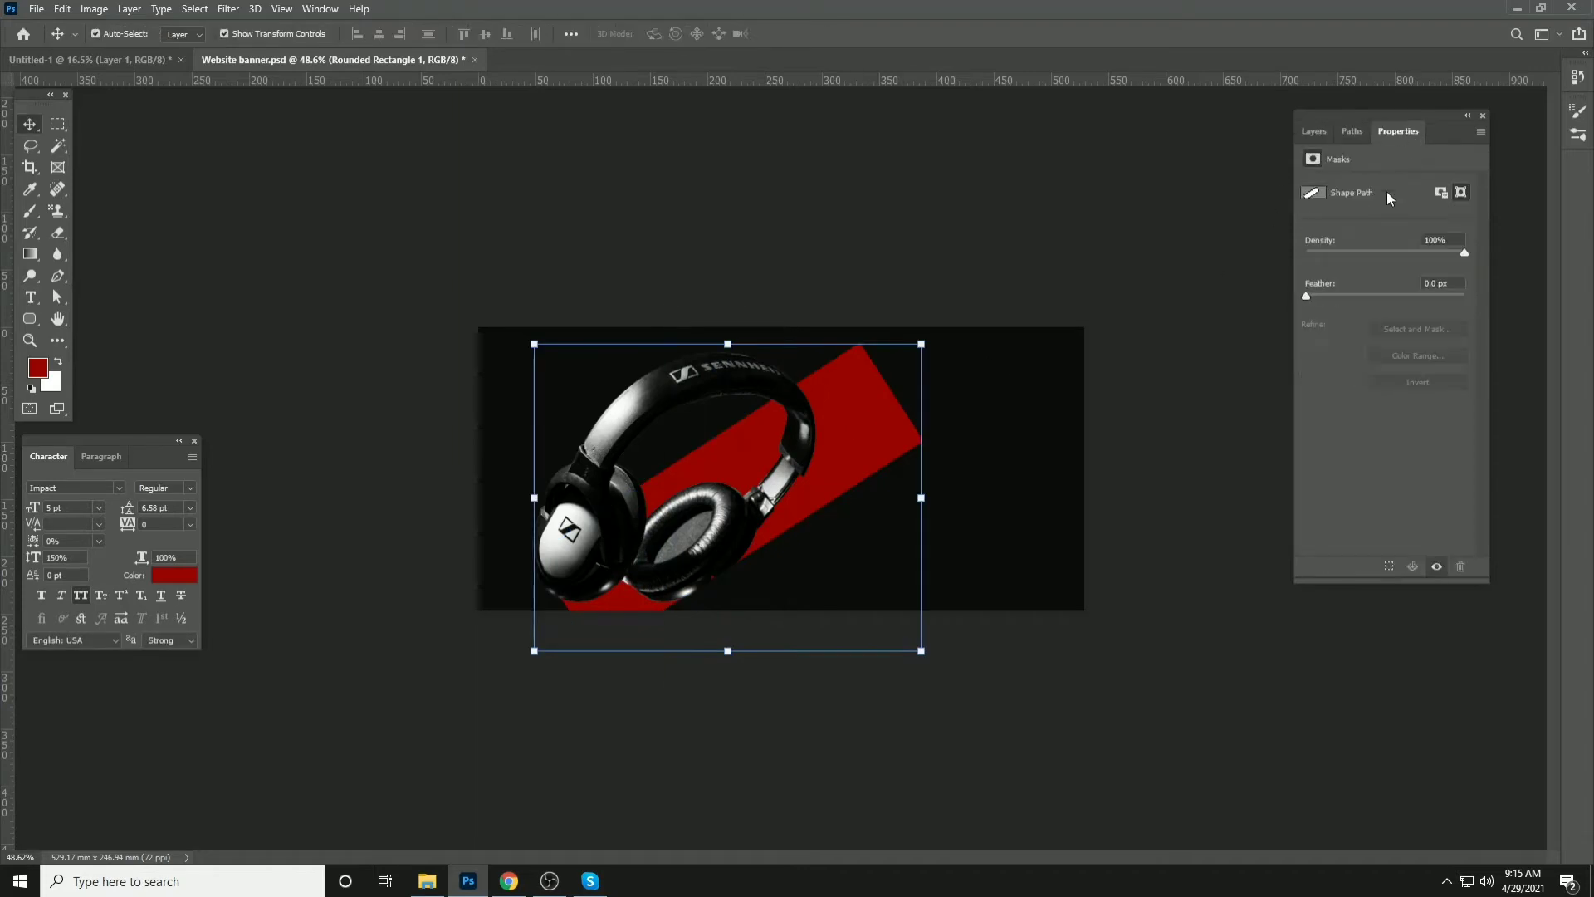
pyautogui.hotkey('ctrl', 'z')
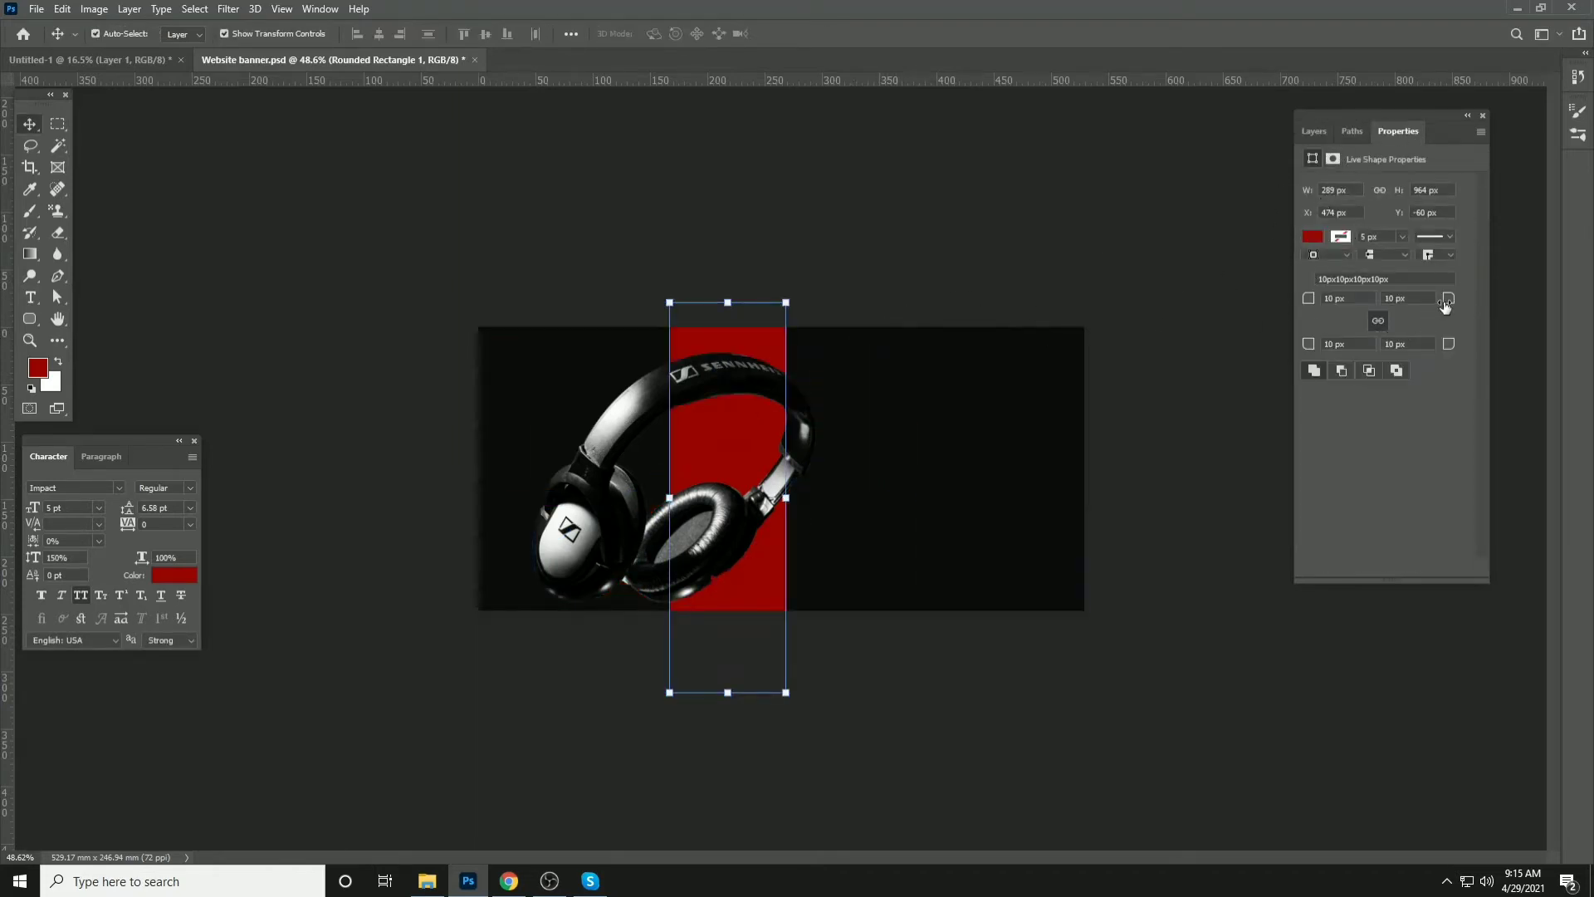
# Fully round the red rectangle's corners, then rotate it to about 65° and scale it to about 111% behind the headphones
pyautogui.moveTo(790, 295); pyautogui.dragTo(660, 474)
pyautogui.scroll(7, 712, 441)
pyautogui.moveTo(568, 323); pyautogui.dragTo(673, 421)
pyautogui.moveTo(595, 485); pyautogui.dragTo(649, 435)
pyautogui.scroll(-1, 656, 342)
pyautogui.moveTo(705, 355); pyautogui.dragTo(802, 249)
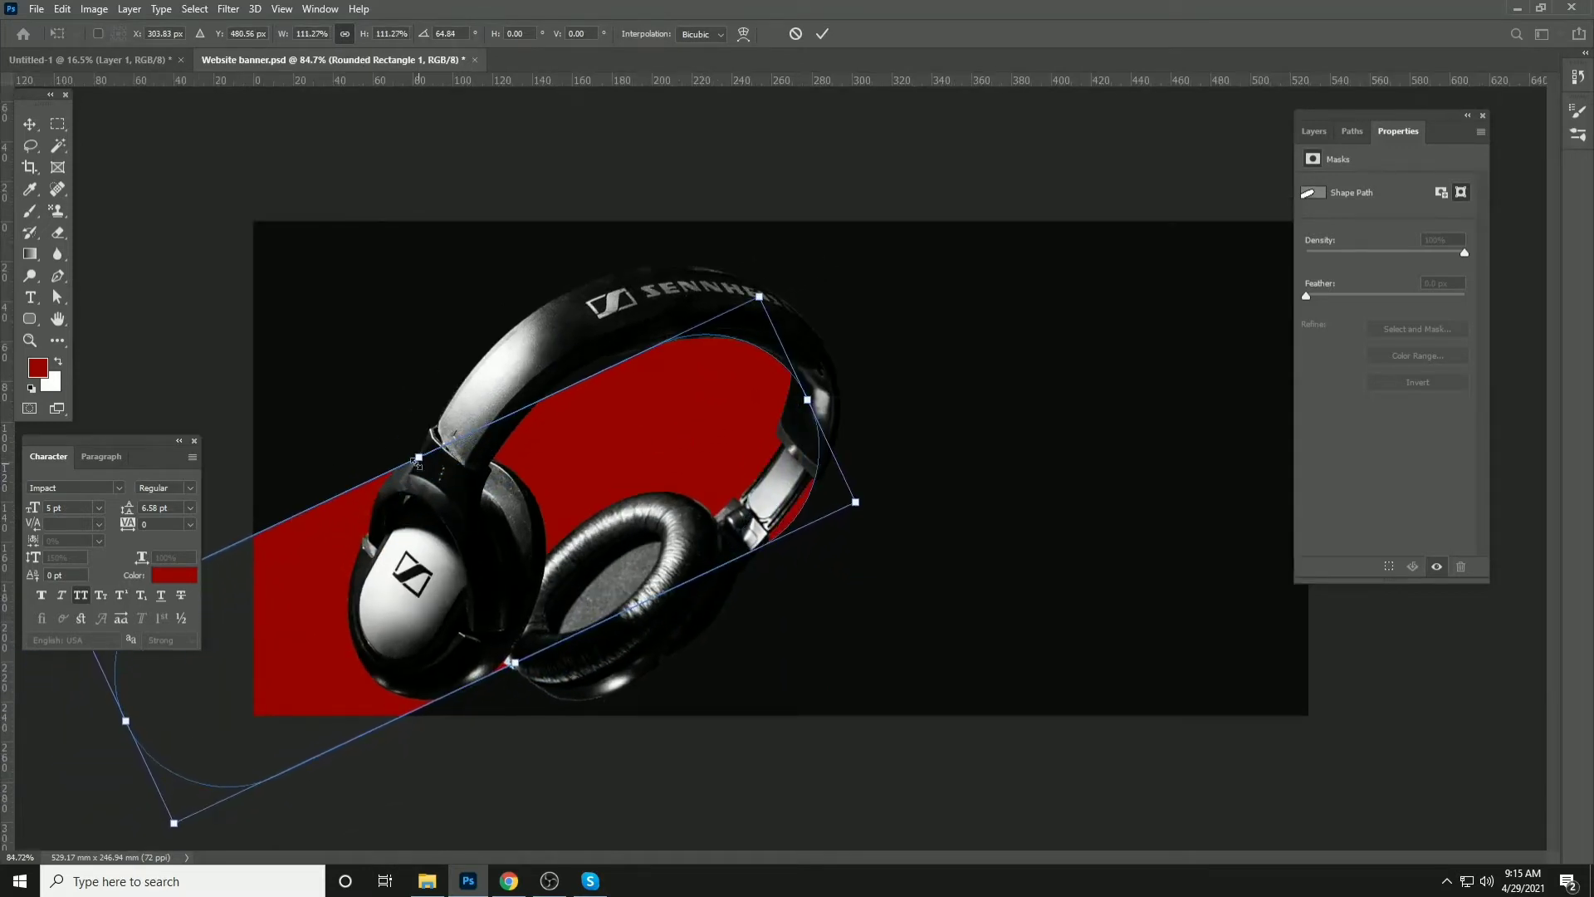
# Widen the tilted red shape to about 149% so it fills the area behind the headband and runs off the canvas
pyautogui.moveTo(416, 462); pyautogui.dragTo(385, 387)
pyautogui.moveTo(615, 462); pyautogui.dragTo(641, 464)
pyautogui.scroll(-1, 581, 411)
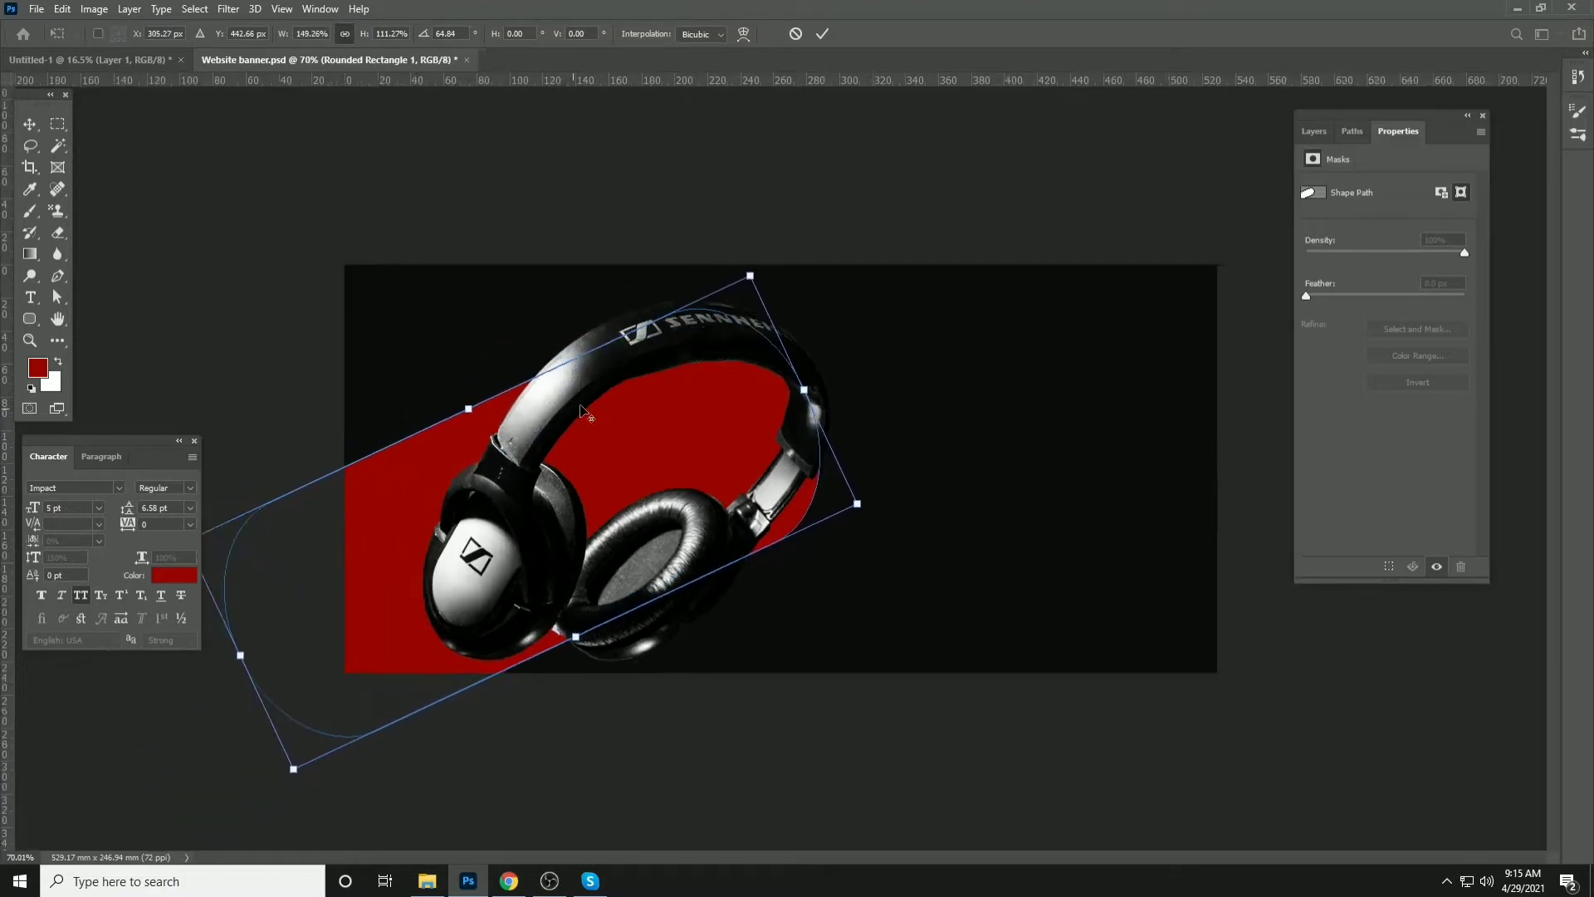
pyautogui.scroll(-1, 581, 411)
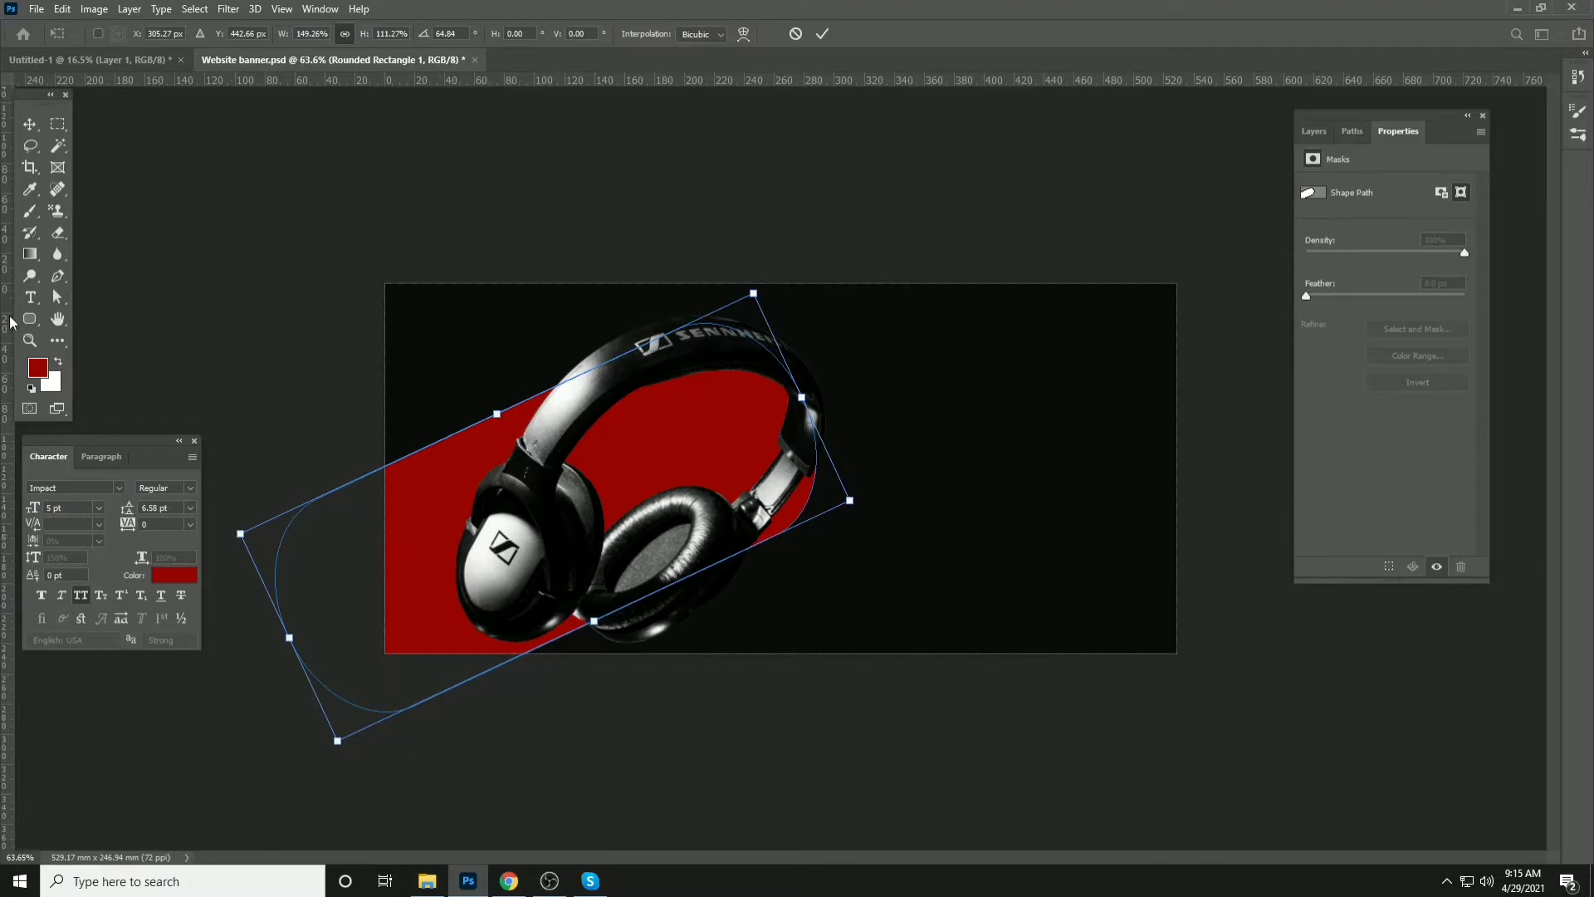
# Narrow the red shape's lower-left end by moving its two side anchor points inward, and save the banner
pyautogui.rightClick(53, 301)
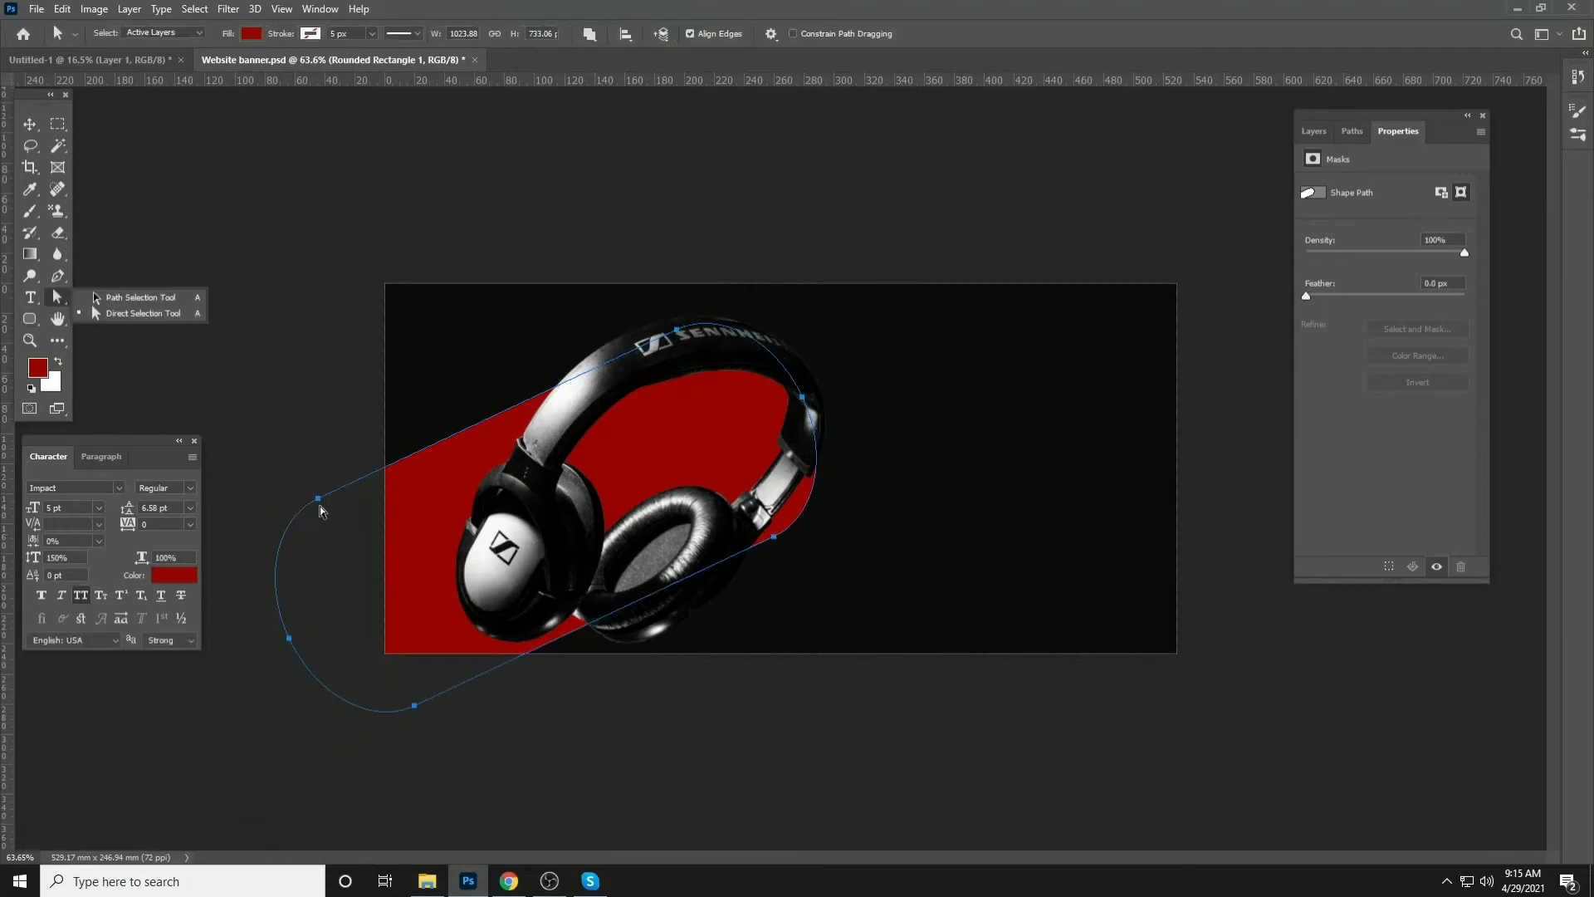
pyautogui.moveTo(318, 499); pyautogui.dragTo(322, 528)
pyautogui.moveTo(405, 712); pyautogui.dragTo(388, 693)
pyautogui.click(29, 124)
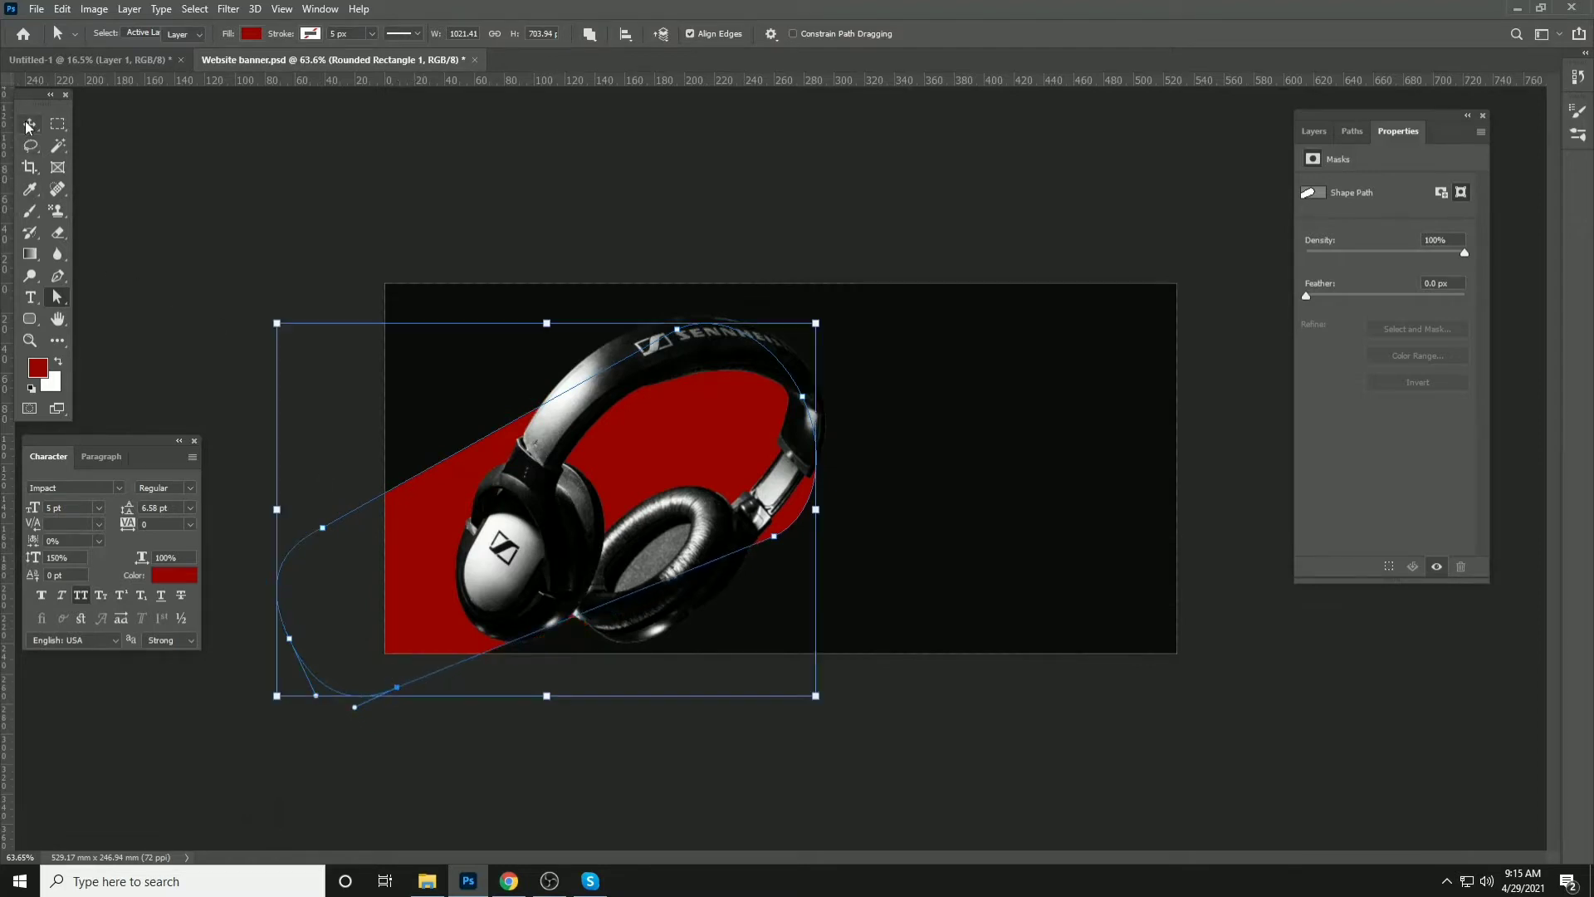
pyautogui.click(847, 233)
pyautogui.keyDown('ctrl'); pyautogui.click(639, 359); pyautogui.keyUp('ctrl')
pyautogui.hotkey('ctrl', 's')
# Rotate the headphones to about 69.7° at about 19.1% scale, move the red shape down behind them and save the banner
pyautogui.scroll(2, 617, 378)
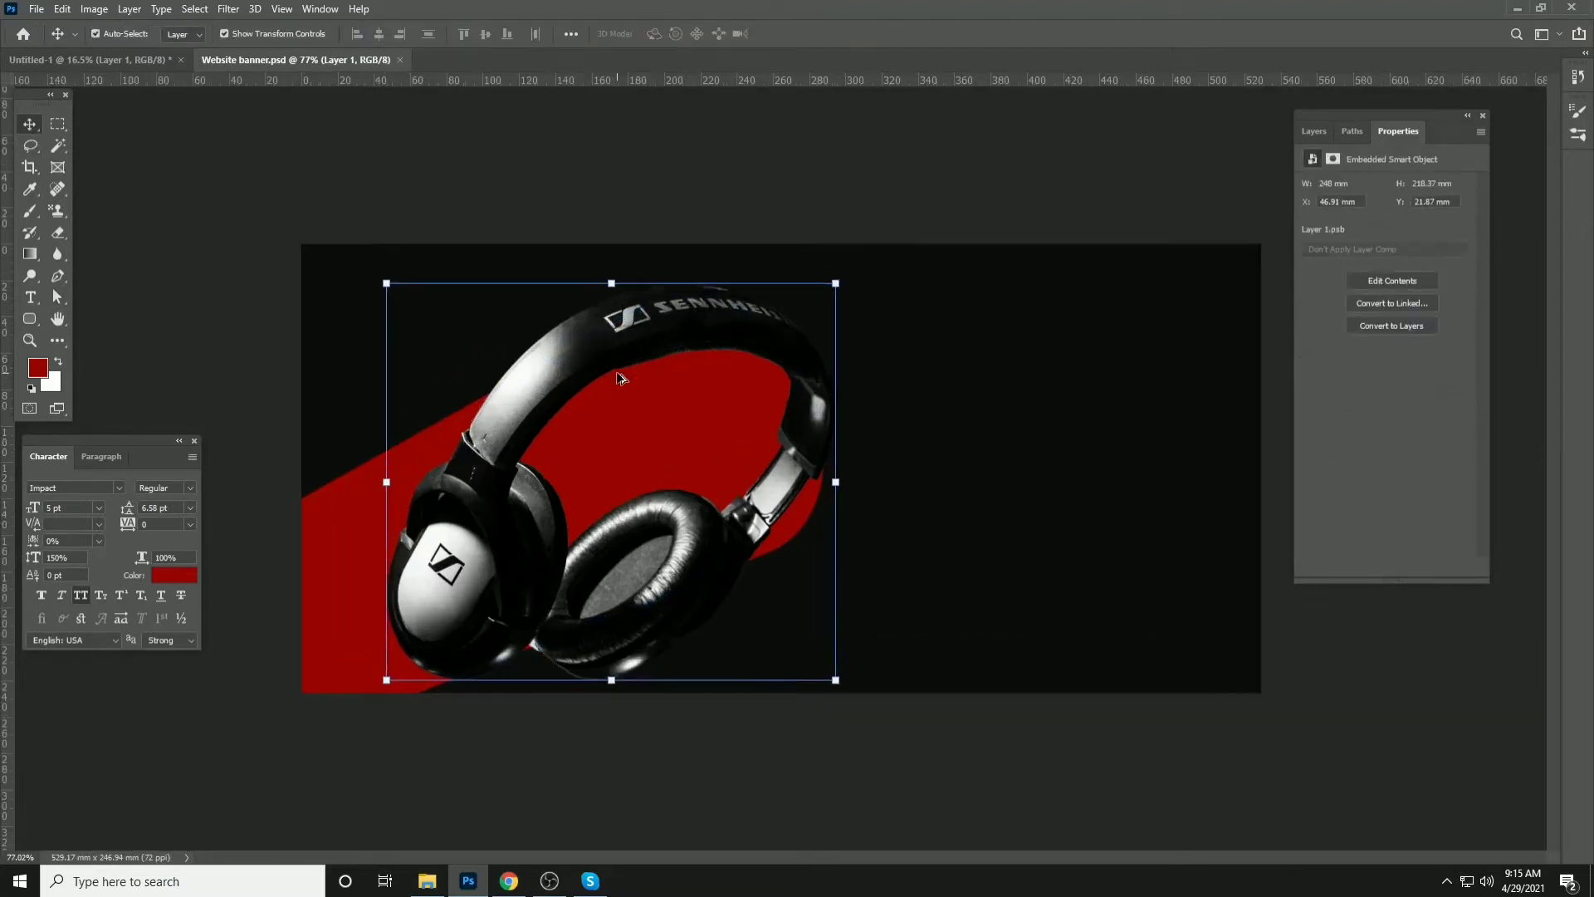
pyautogui.press('ctrl')
pyautogui.click(722, 196)
pyautogui.click(673, 311)
pyautogui.moveTo(844, 276); pyautogui.dragTo(744, 218)
pyautogui.moveTo(885, 295); pyautogui.dragTo(895, 308)
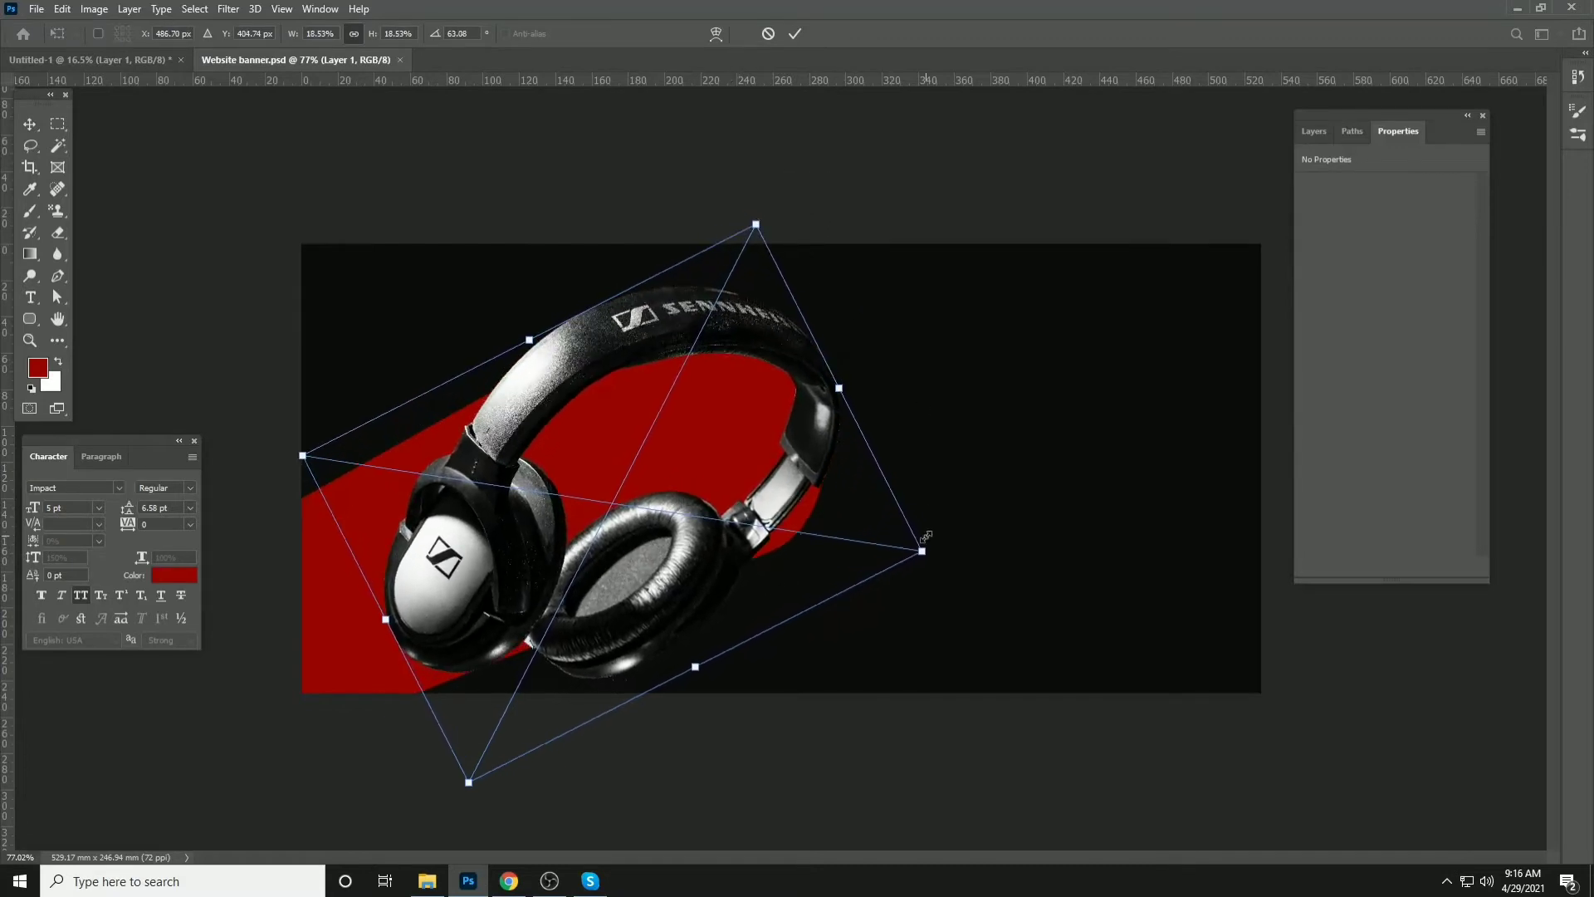
pyautogui.moveTo(924, 551); pyautogui.dragTo(995, 566)
pyautogui.moveTo(912, 492); pyautogui.dragTo(874, 504)
pyautogui.moveTo(997, 381); pyautogui.dragTo(1011, 428)
pyautogui.moveTo(809, 226); pyautogui.dragTo(773, 272)
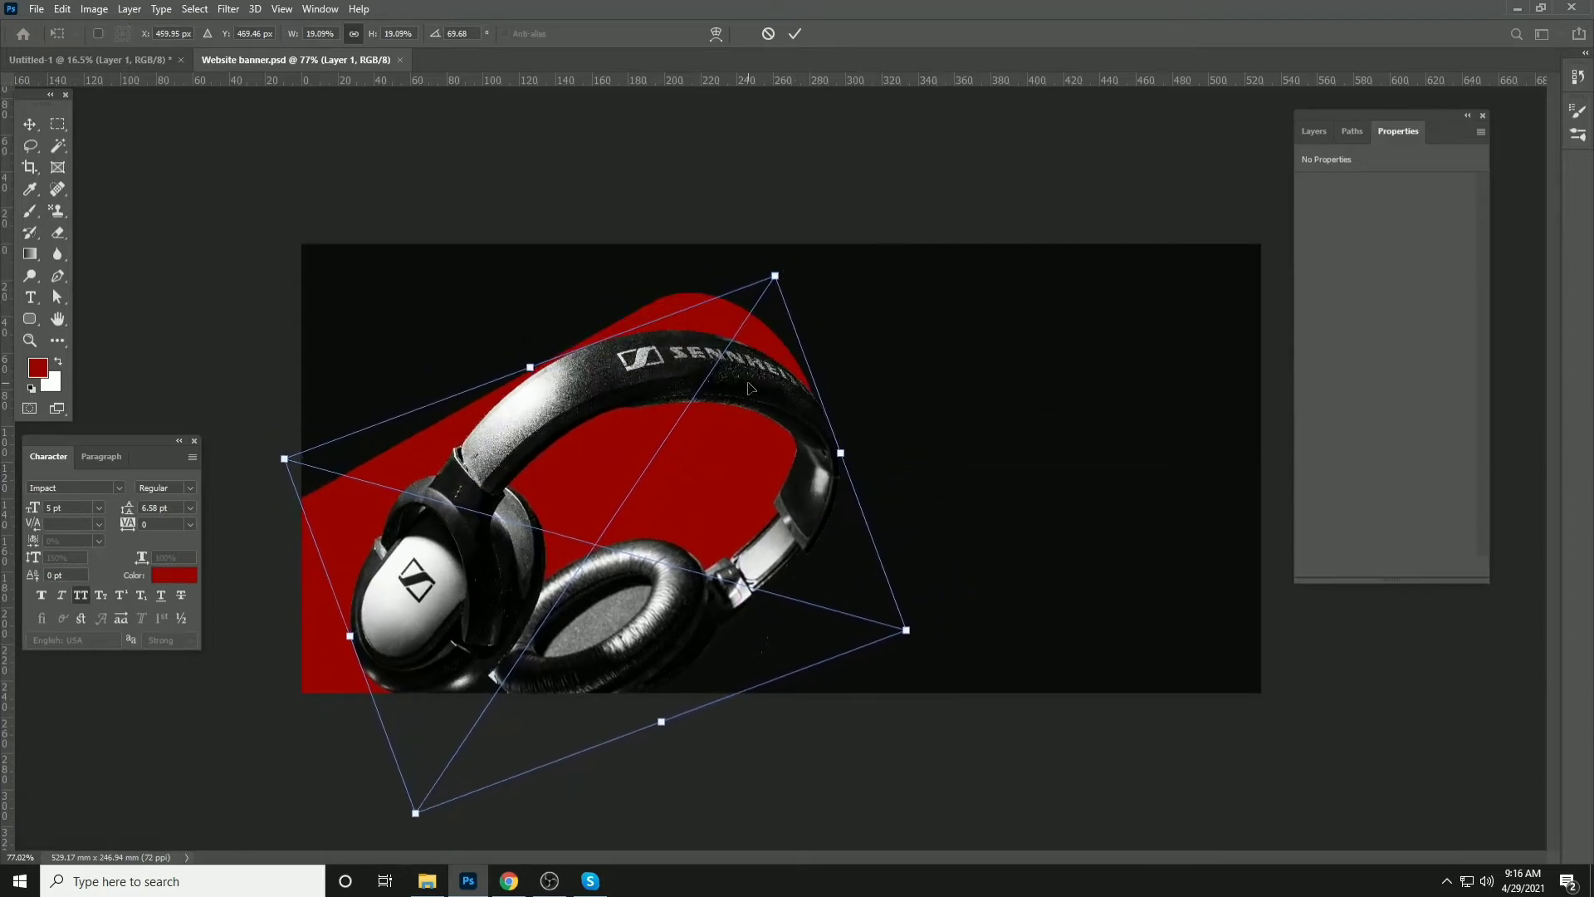
pyautogui.press('Return')
pyautogui.moveTo(701, 320)
pyautogui.mouseDown()
pyautogui.moveTo(728, 339)
pyautogui.moveTo(707, 330)
pyautogui.mouseUp()
pyautogui.hotkey('ctrl', 's')
# Add a new layer above the rounded rectangle and draw a circle about 639 px across behind the headphones
pyautogui.click(22, 321)
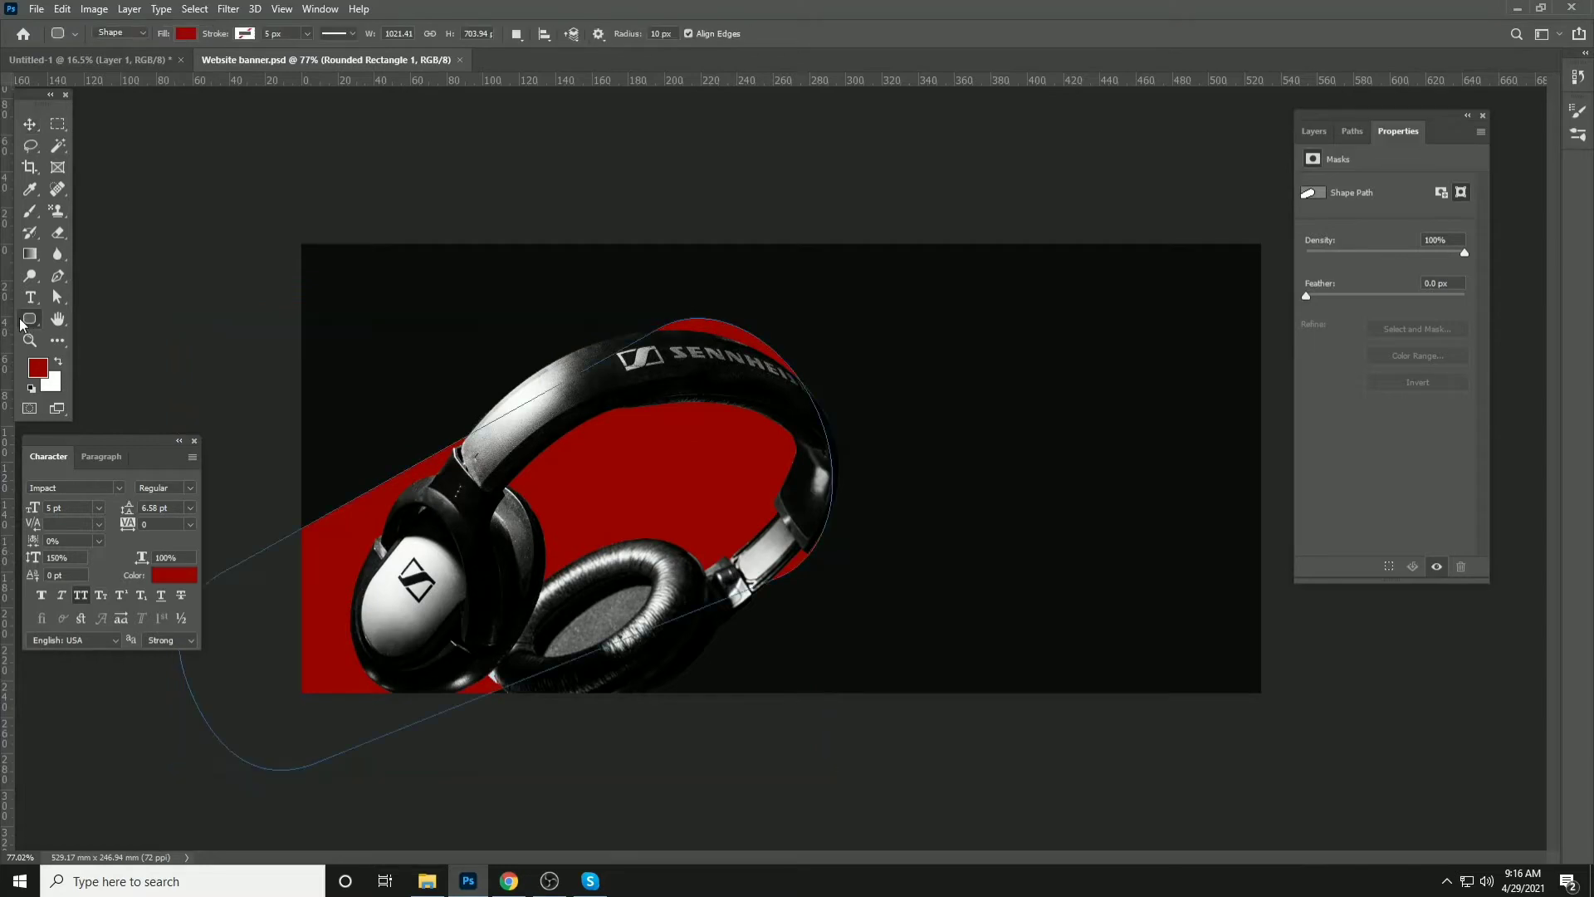
pyautogui.click(1316, 131)
pyautogui.click(1315, 131)
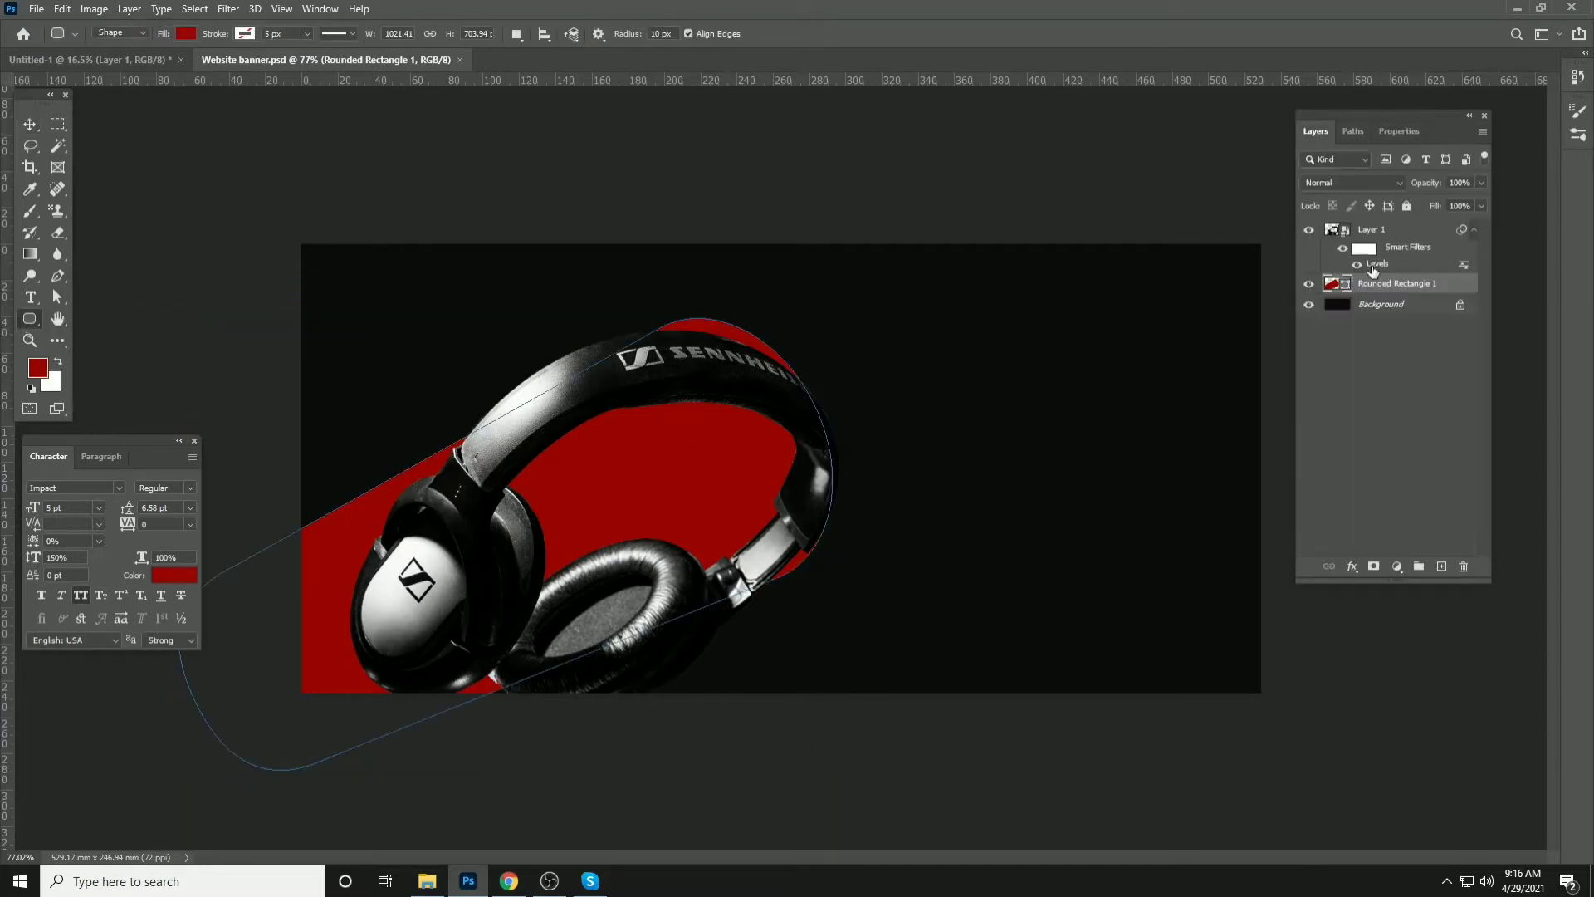
pyautogui.click(1447, 568)
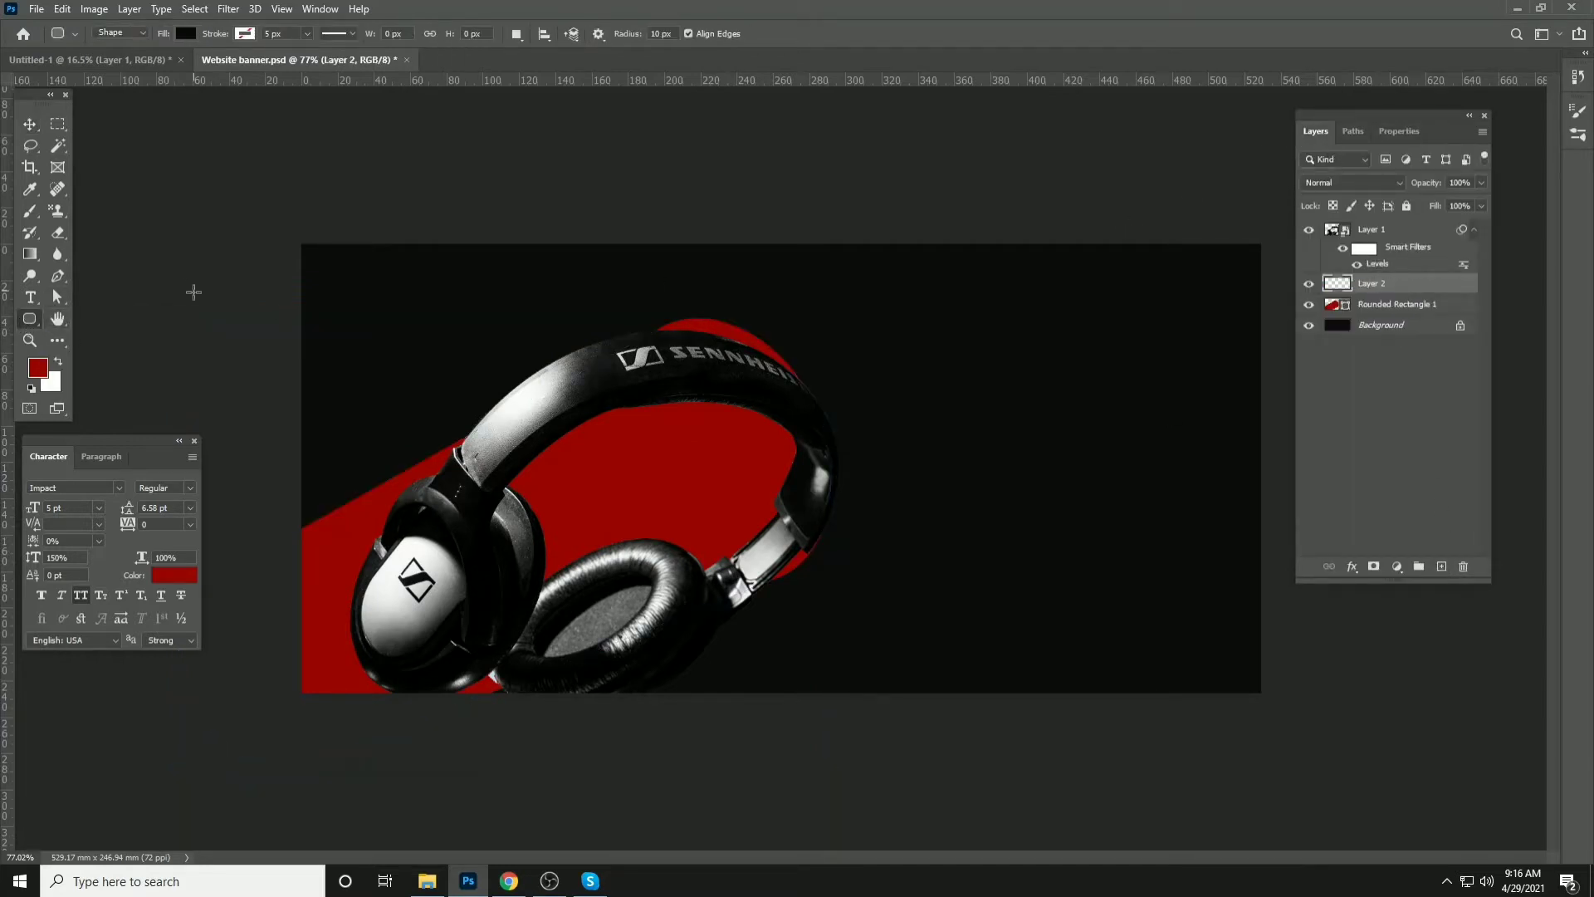
pyautogui.moveTo(456, 291)
pyautogui.mouseDown()
pyautogui.moveTo(696, 509)
pyautogui.moveTo(788, 669)
pyautogui.mouseUp()
pyautogui.hotkey('ctrl', 'z')
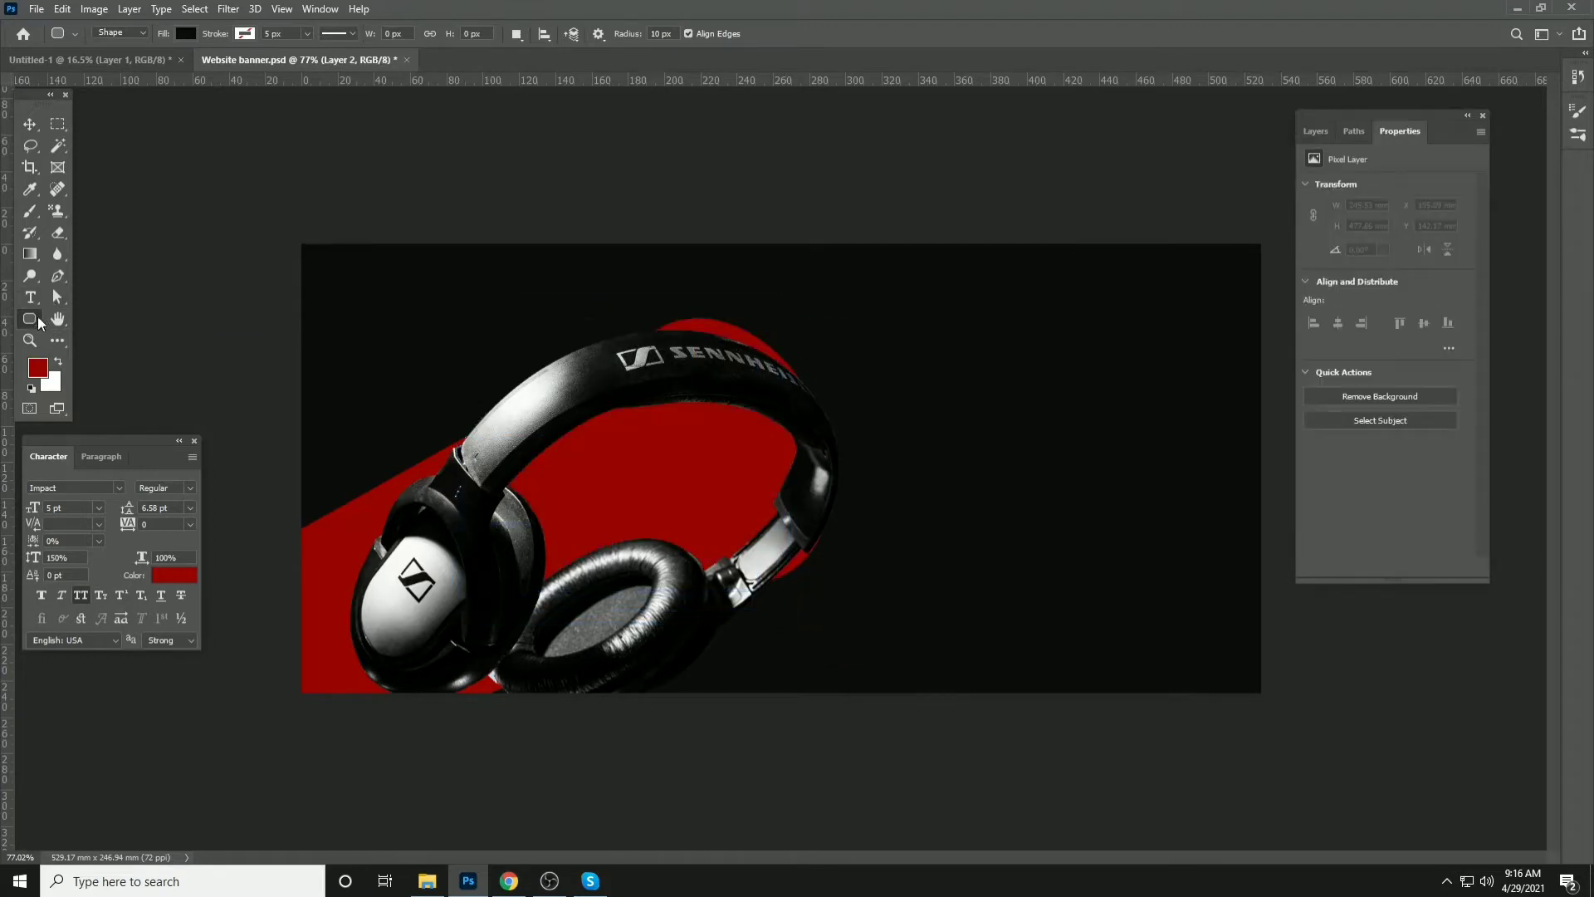
pyautogui.rightClick(30, 320)
pyautogui.click(87, 350)
pyautogui.moveTo(449, 328); pyautogui.dragTo(880, 736)
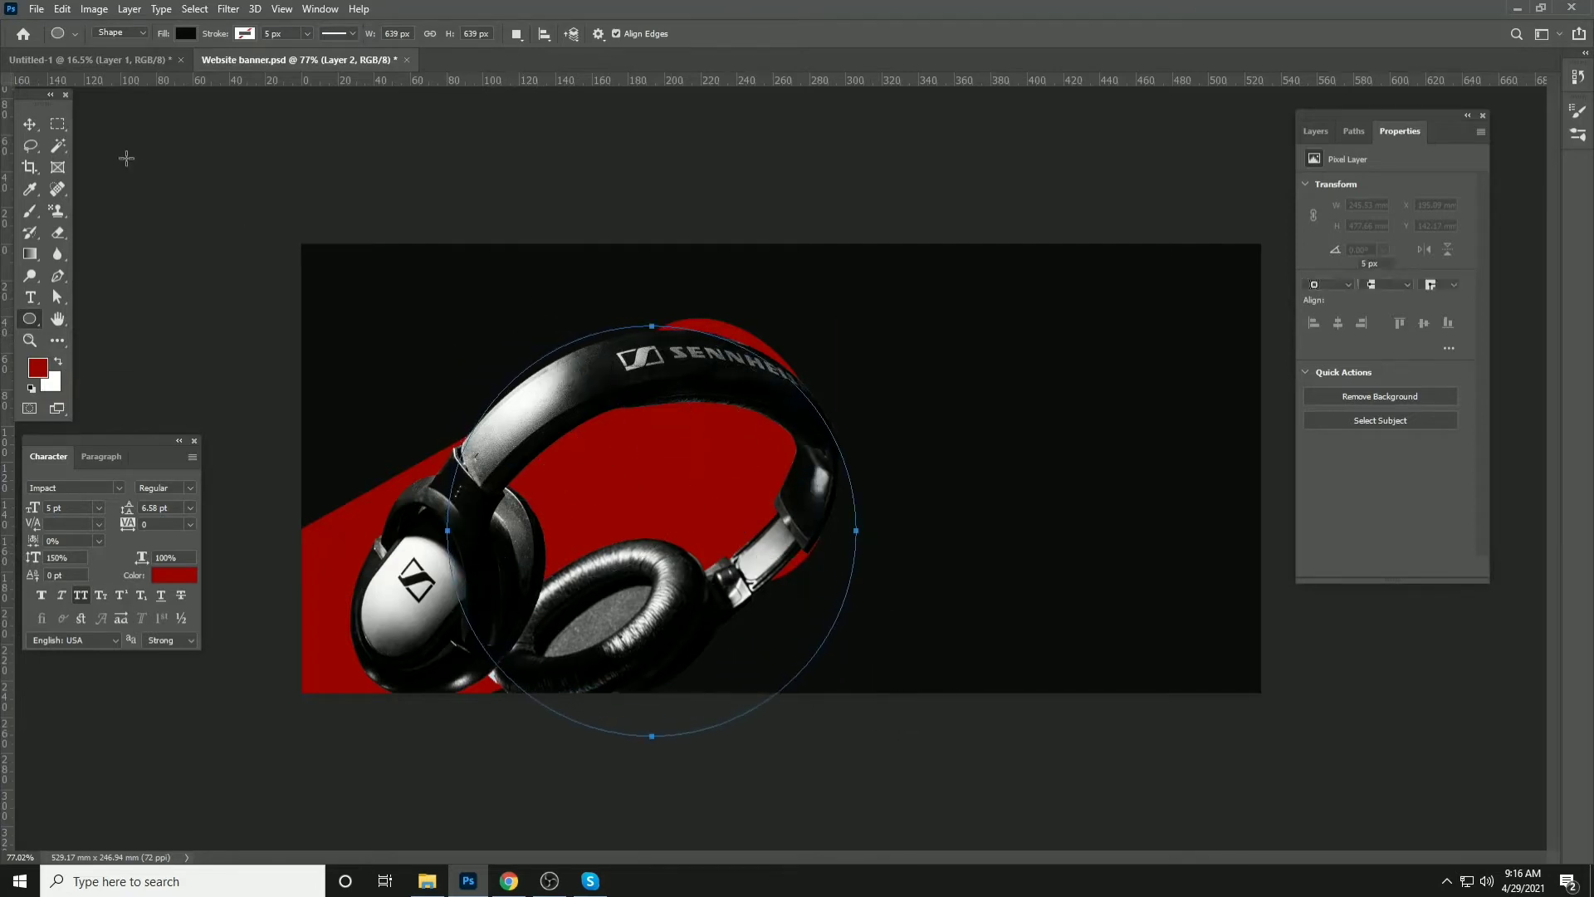
# Fill the circle with brighter red ca0400 and move it up to about X 248 px, Y 76 px
pyautogui.click(30, 124)
pyautogui.click(37, 368)
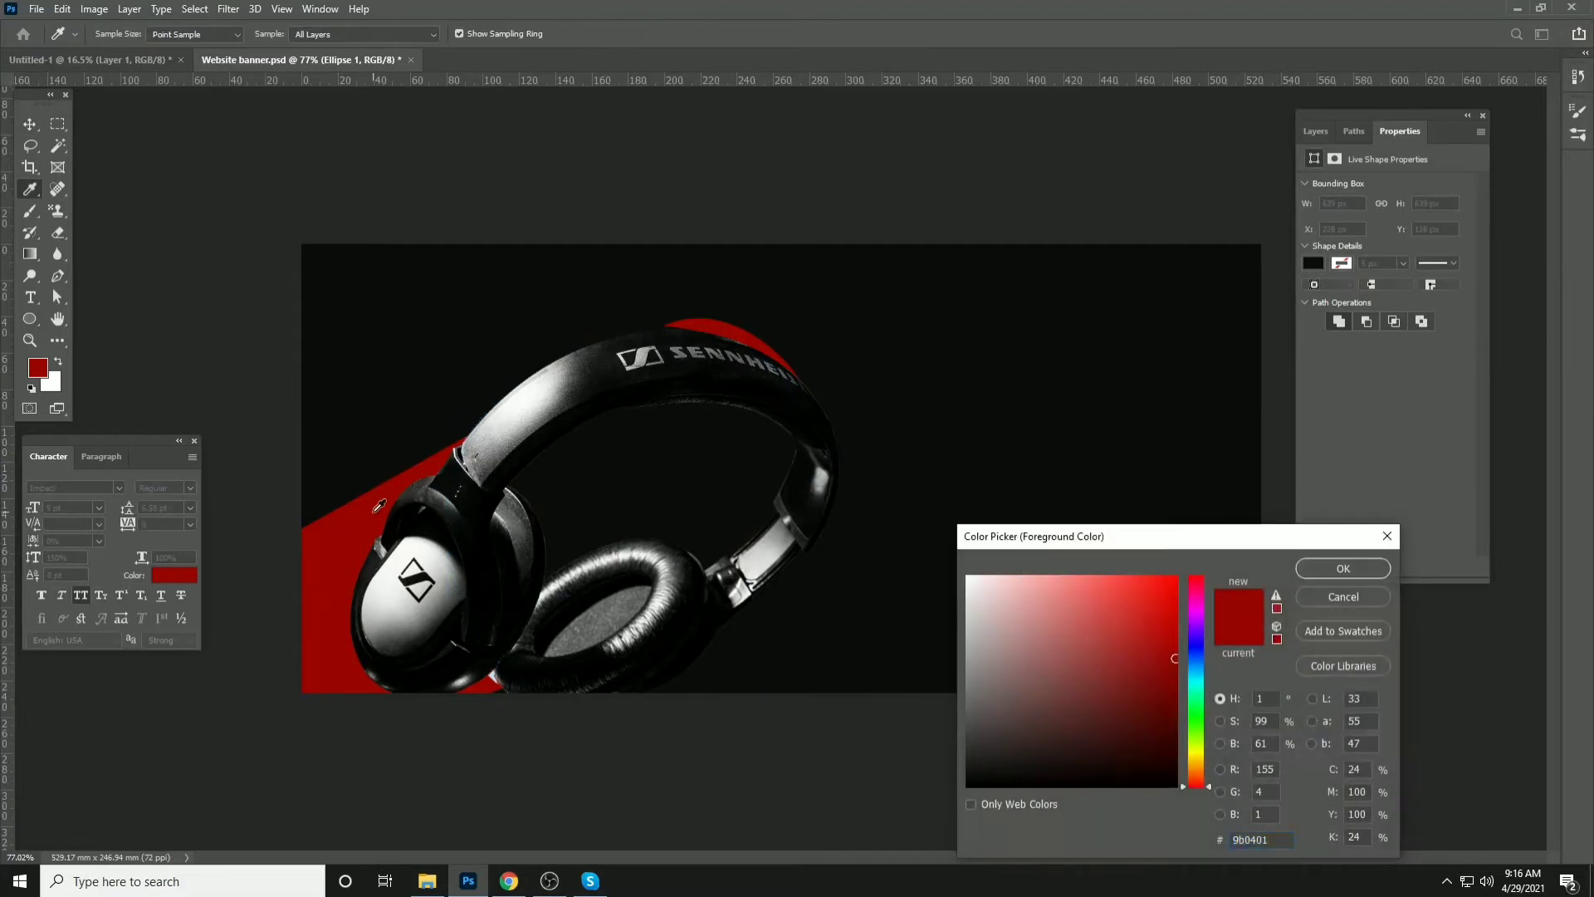
pyautogui.moveTo(1166, 651); pyautogui.dragTo(1212, 617)
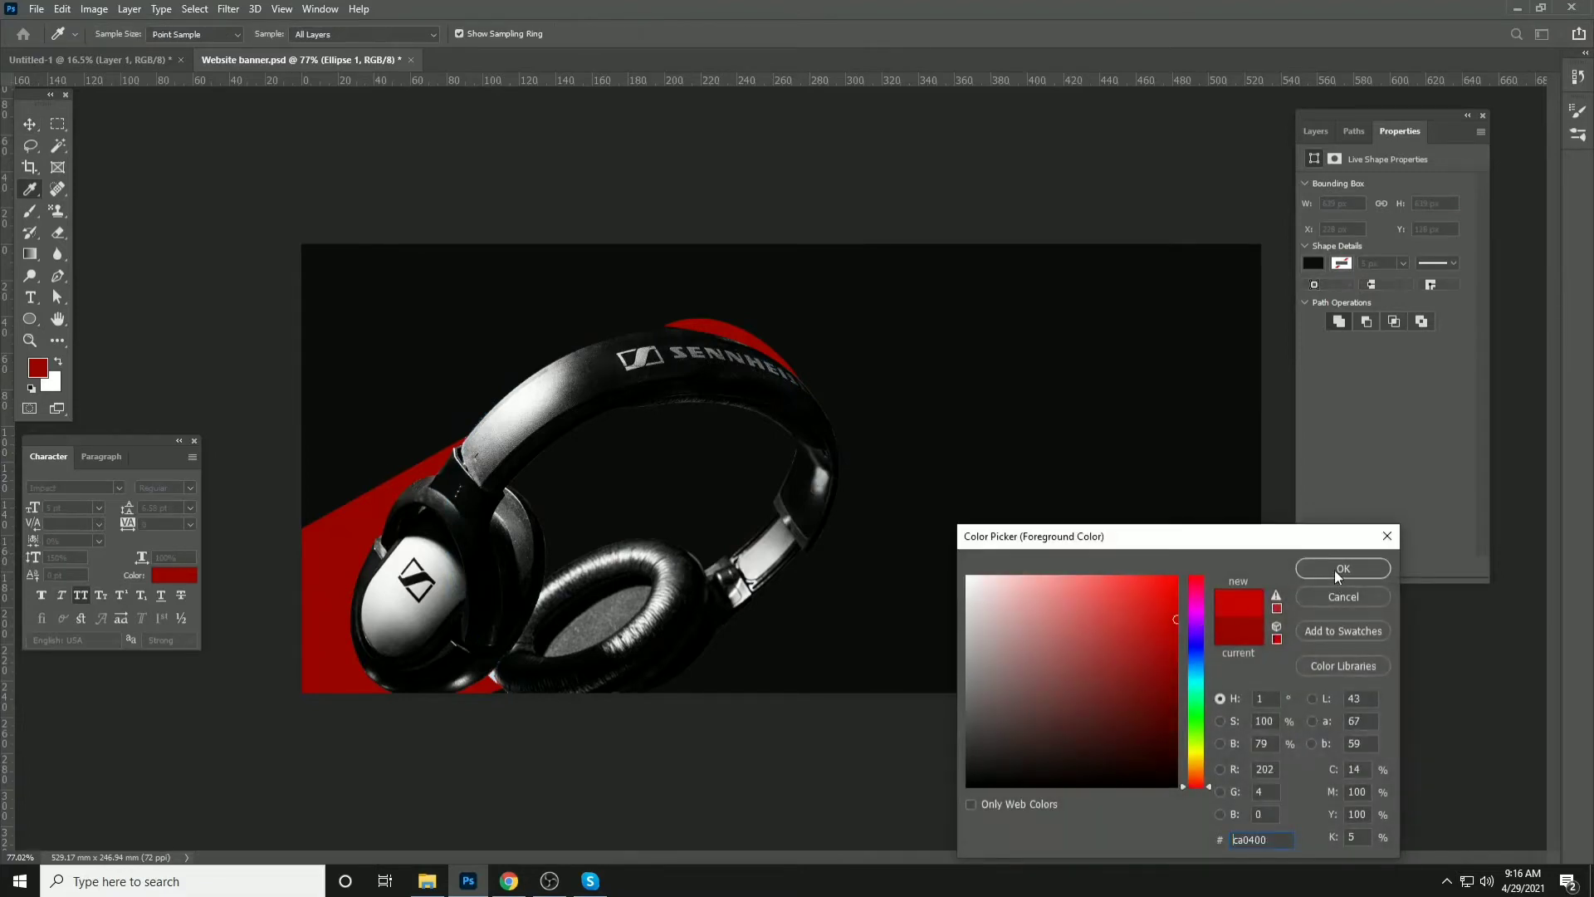
pyautogui.click(1342, 569)
pyautogui.hotkey('alt', 'BackSpace')
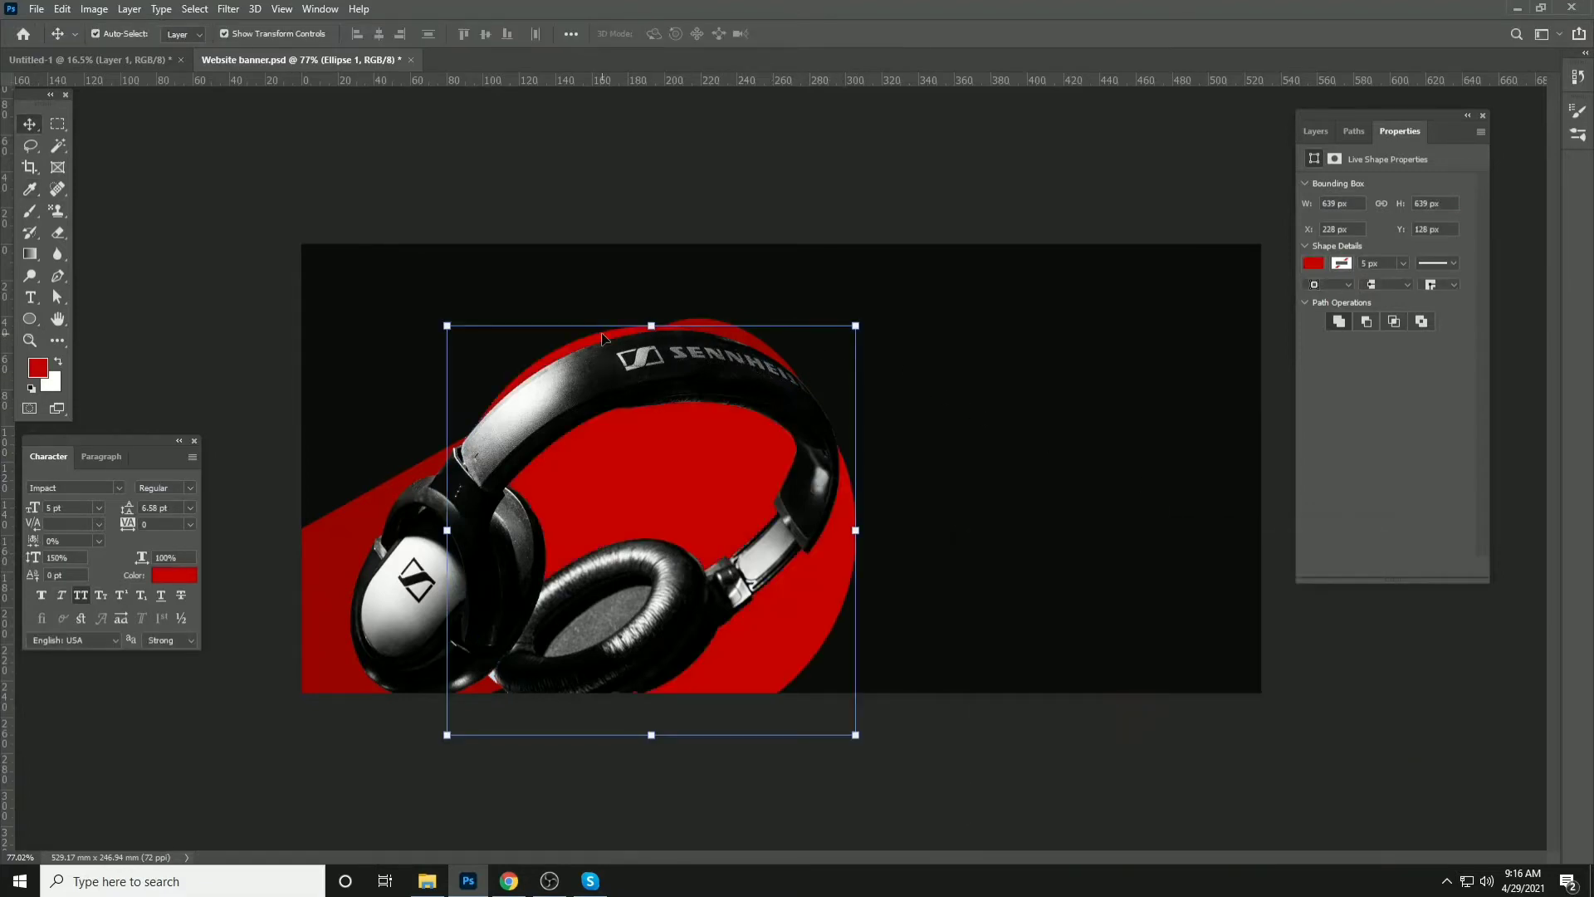
pyautogui.moveTo(592, 337); pyautogui.dragTo(605, 302)
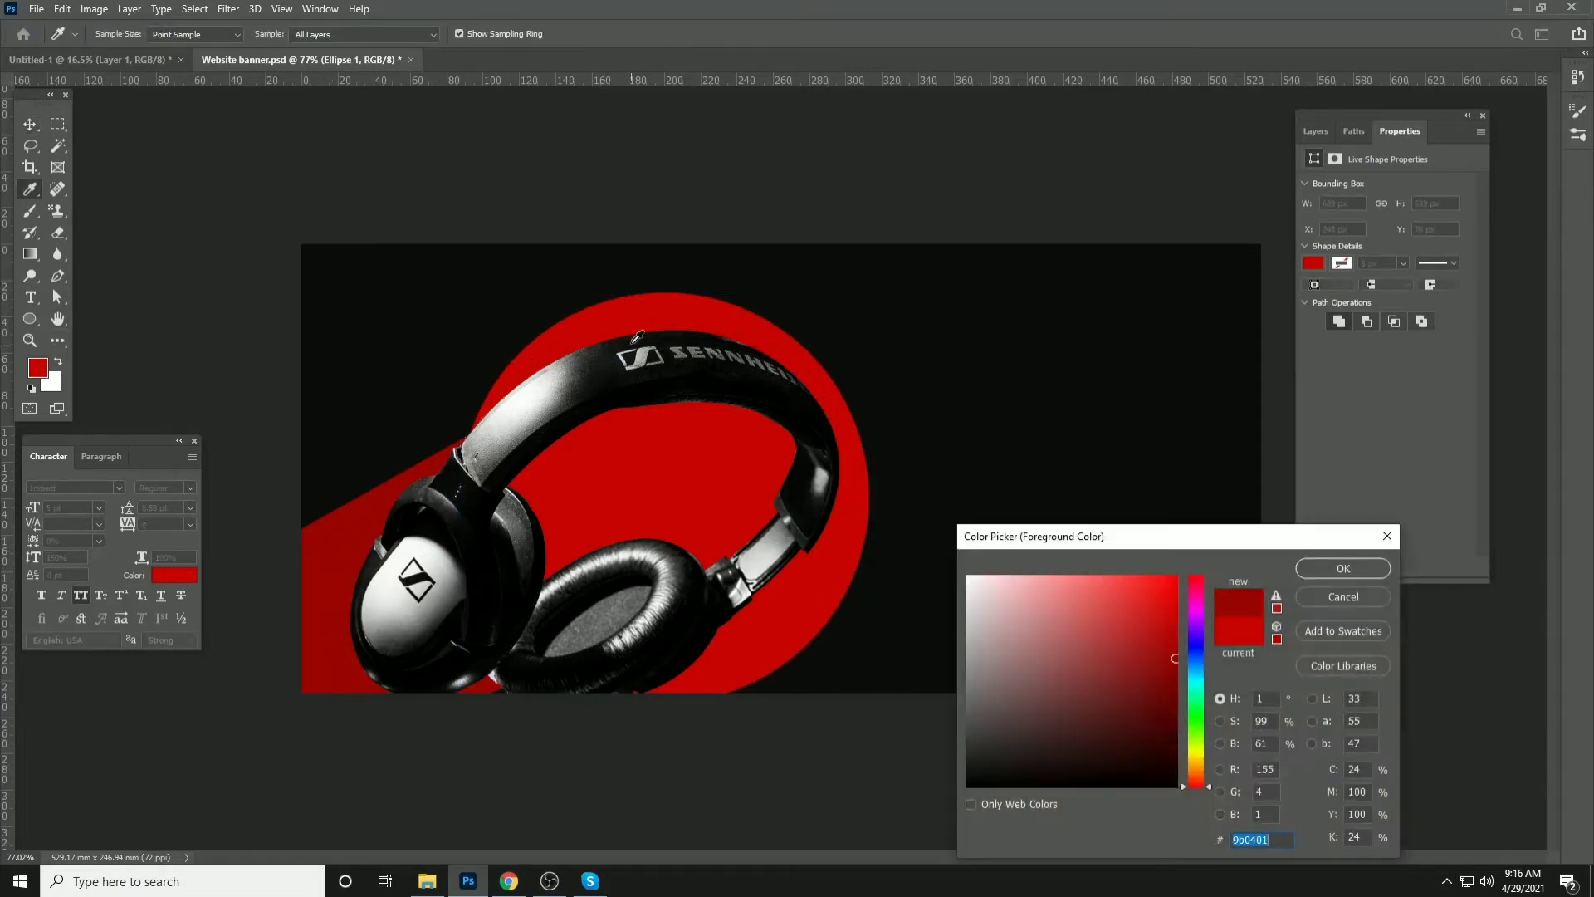
# Recolour the tilted rounded shape with the same bright red as the circle and save the banner
pyautogui.click(1321, 568)
pyautogui.press('v')
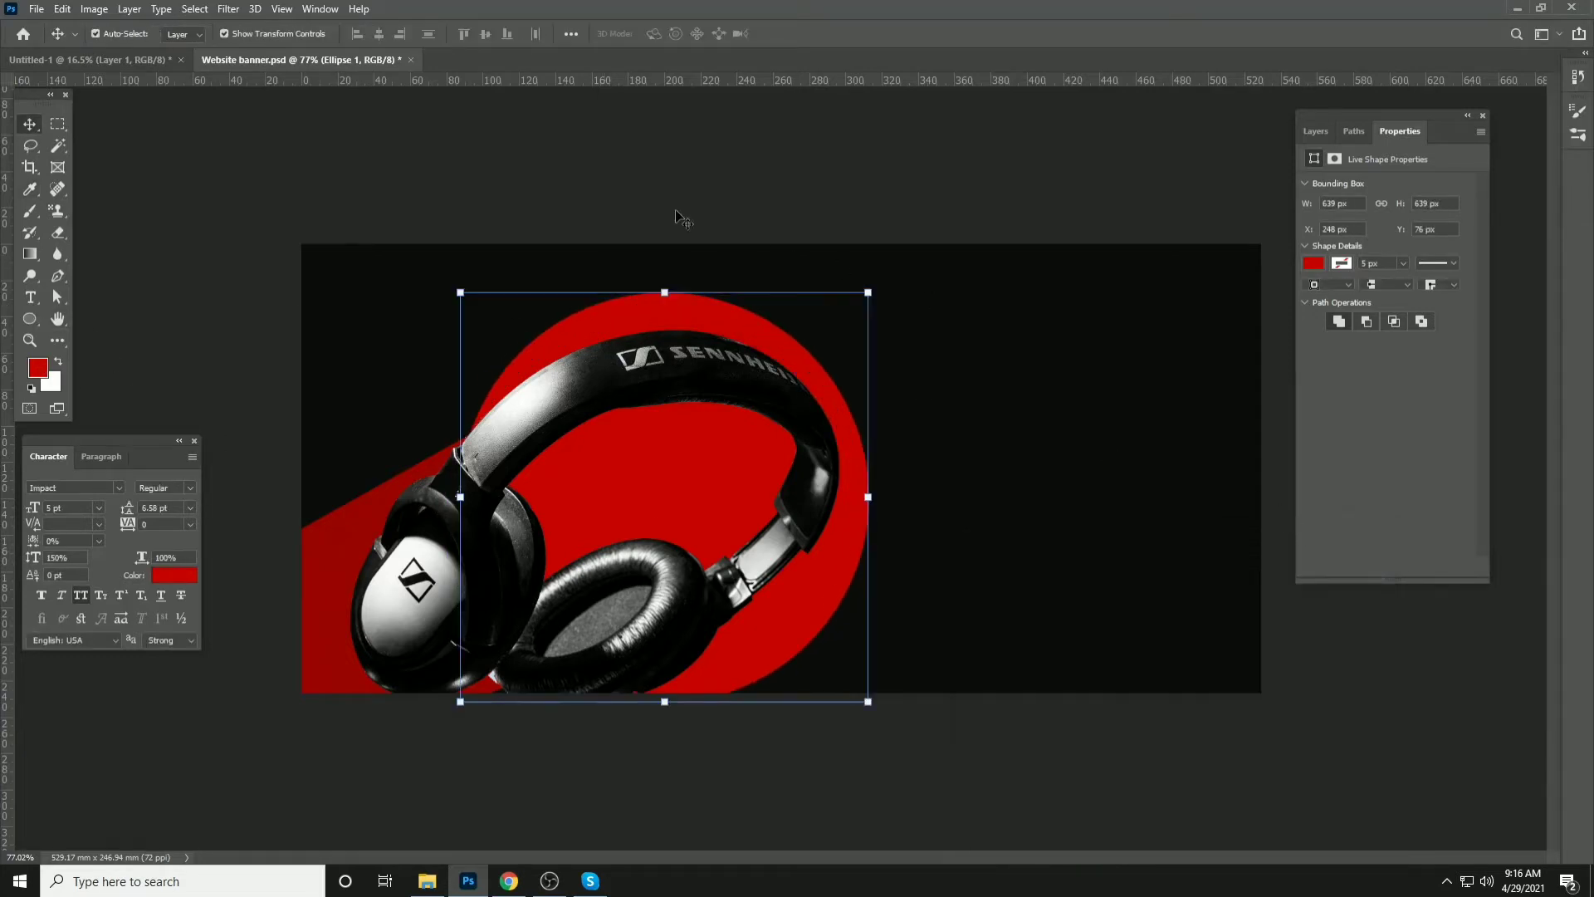
pyautogui.click(367, 541)
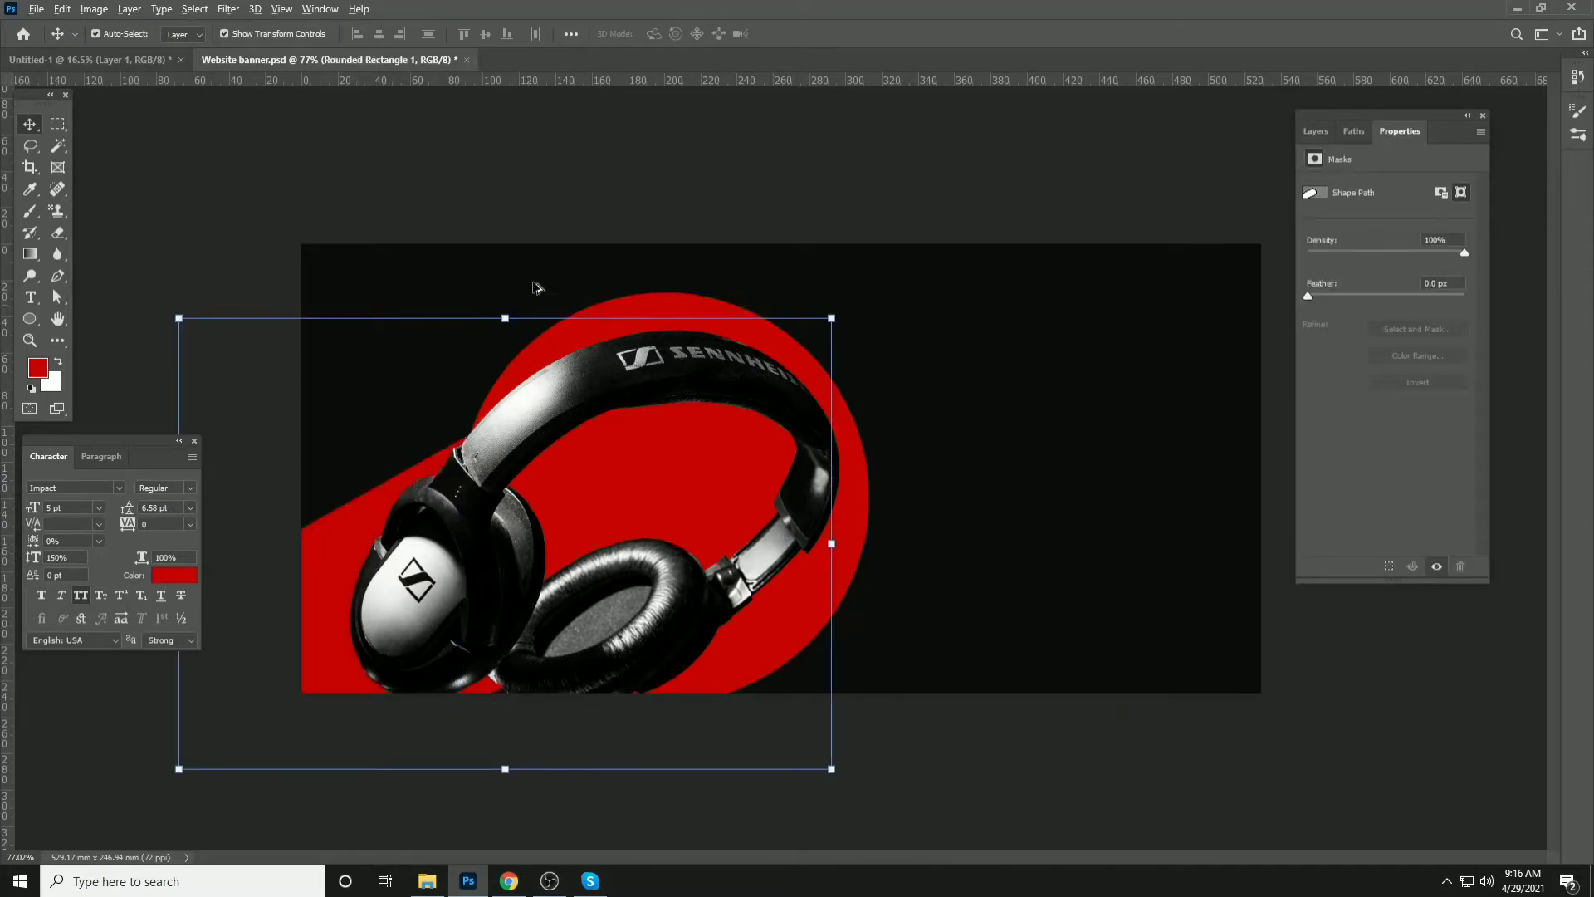
pyautogui.click(527, 213)
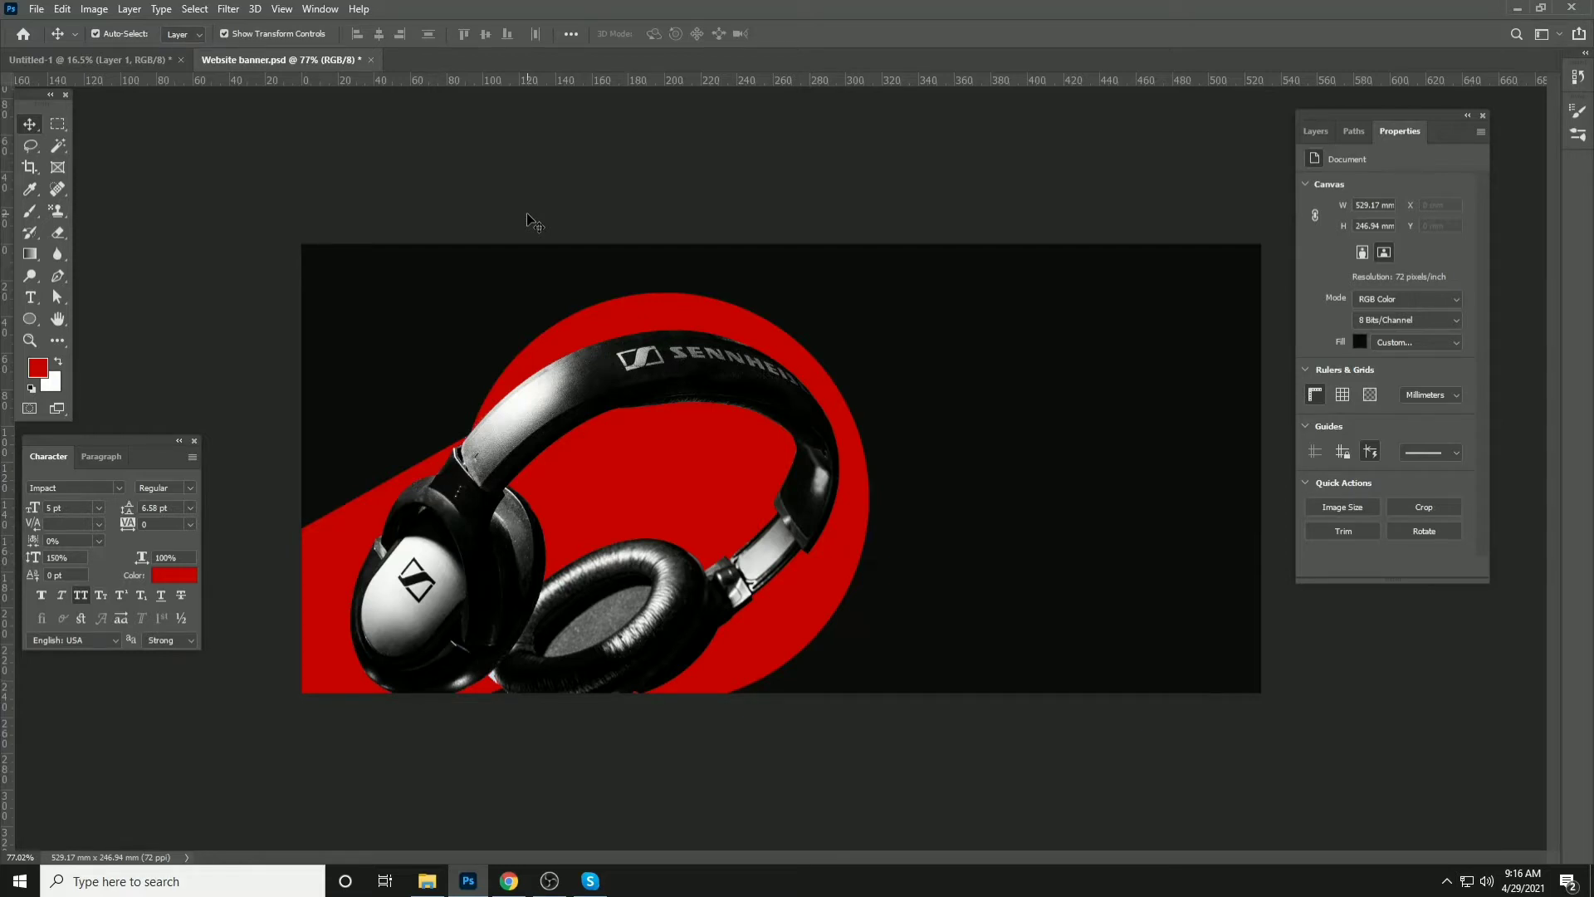
pyautogui.hotkey('ctrl', 's')
# Add the text "head" in the canvas's dark area above the circle's upper-left edge and set its size to 24 pt
pyautogui.click(32, 301)
pyautogui.scroll(4, 503, 248)
pyautogui.scroll(8, 503, 248)
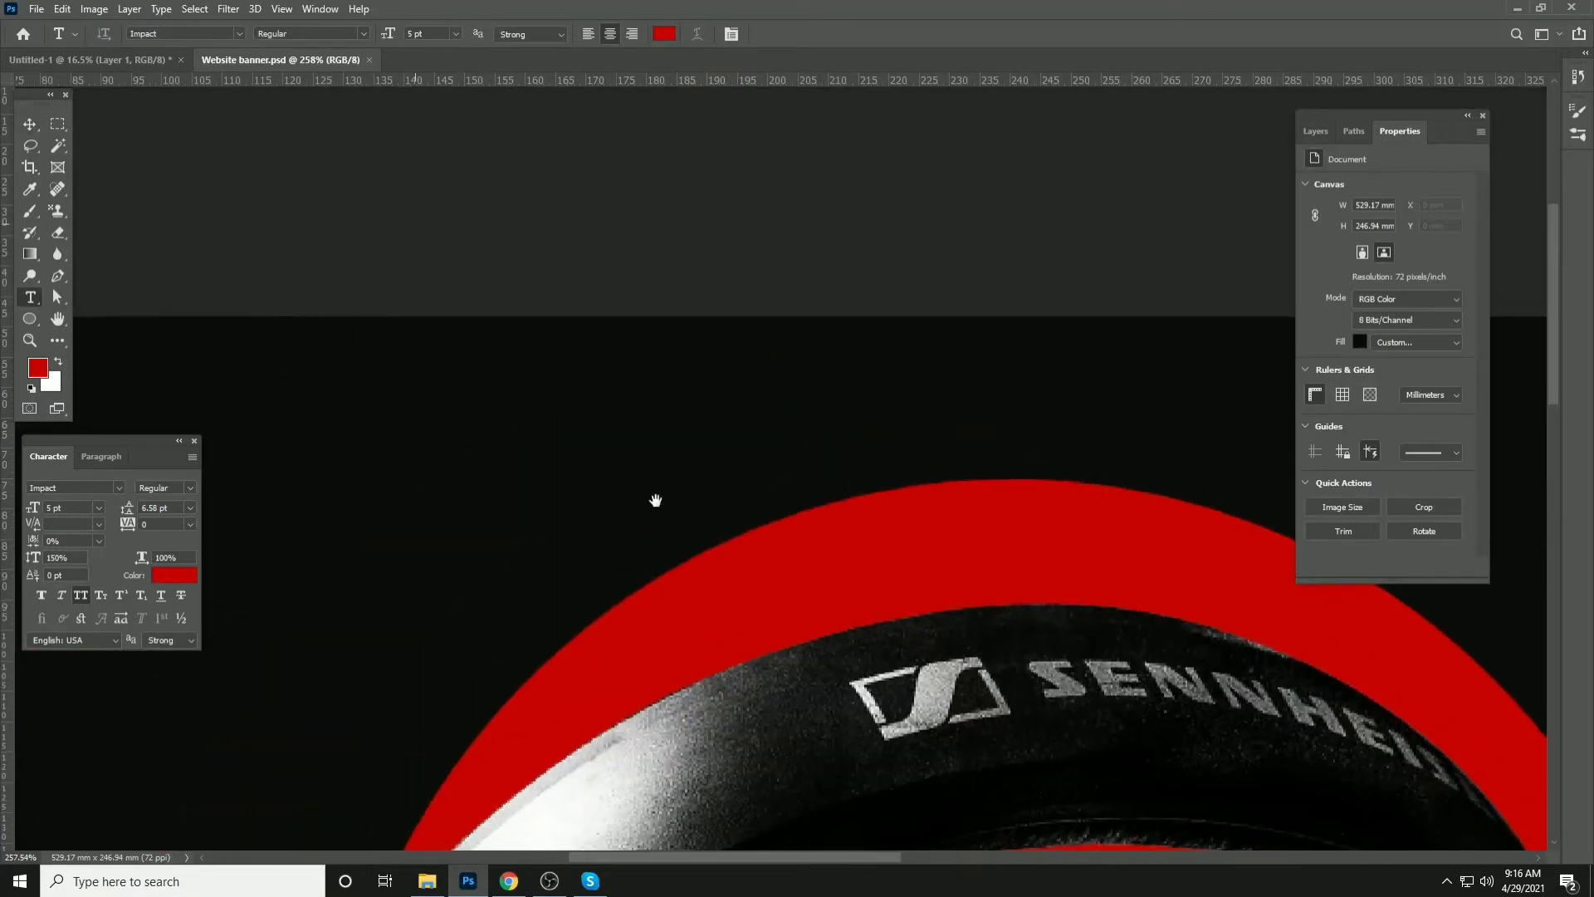
pyautogui.click(545, 388)
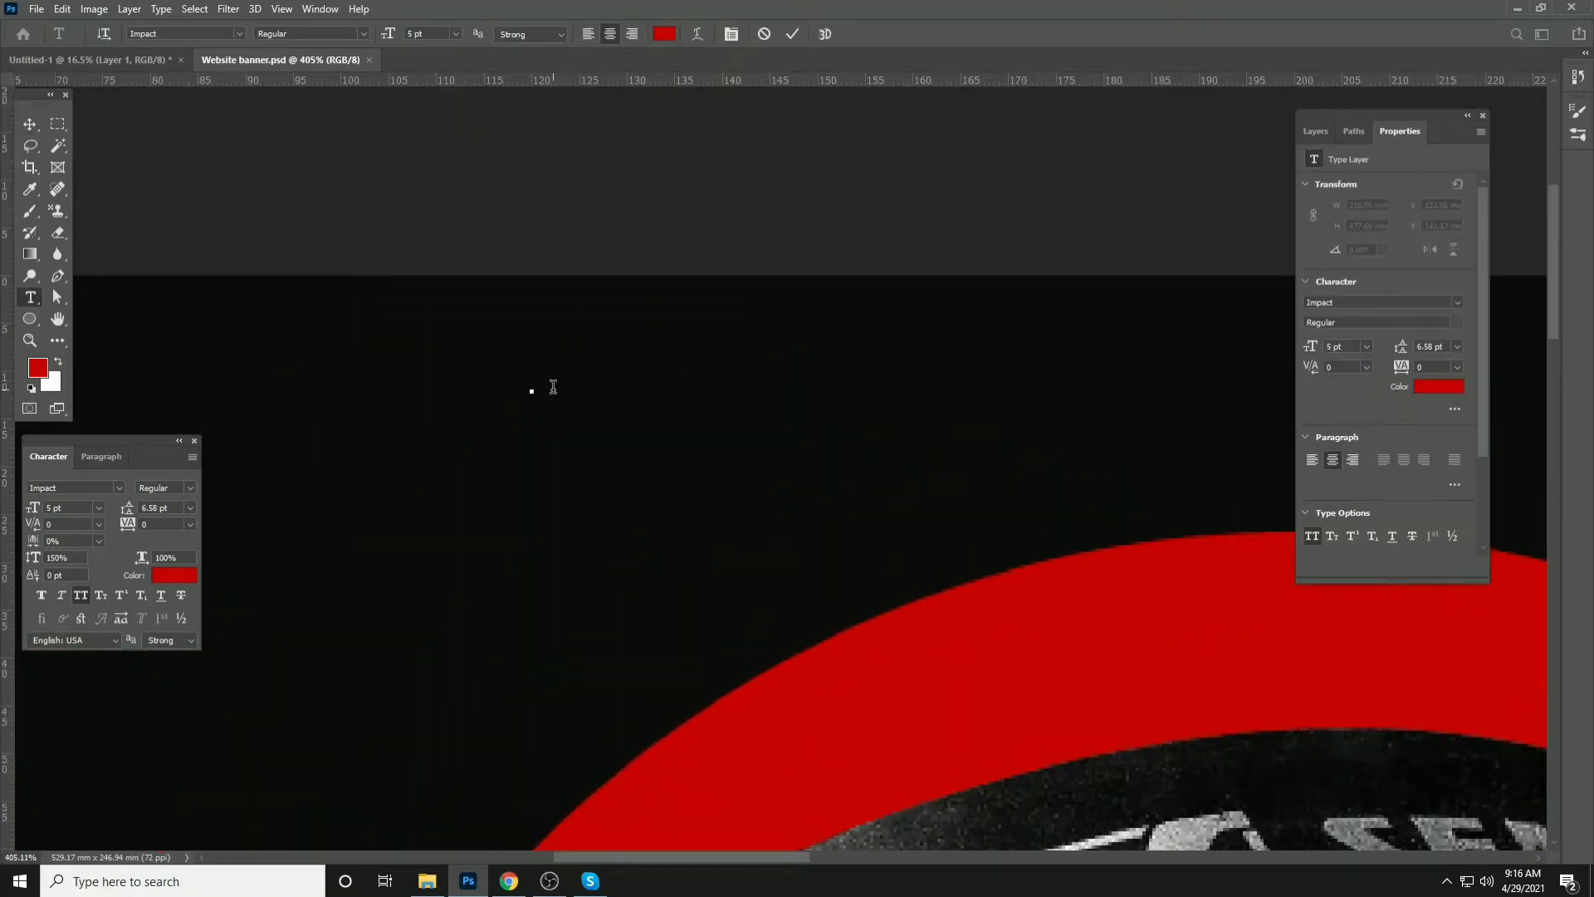
pyautogui.write('HOME')
pyautogui.click(30, 123)
pyautogui.click(98, 508)
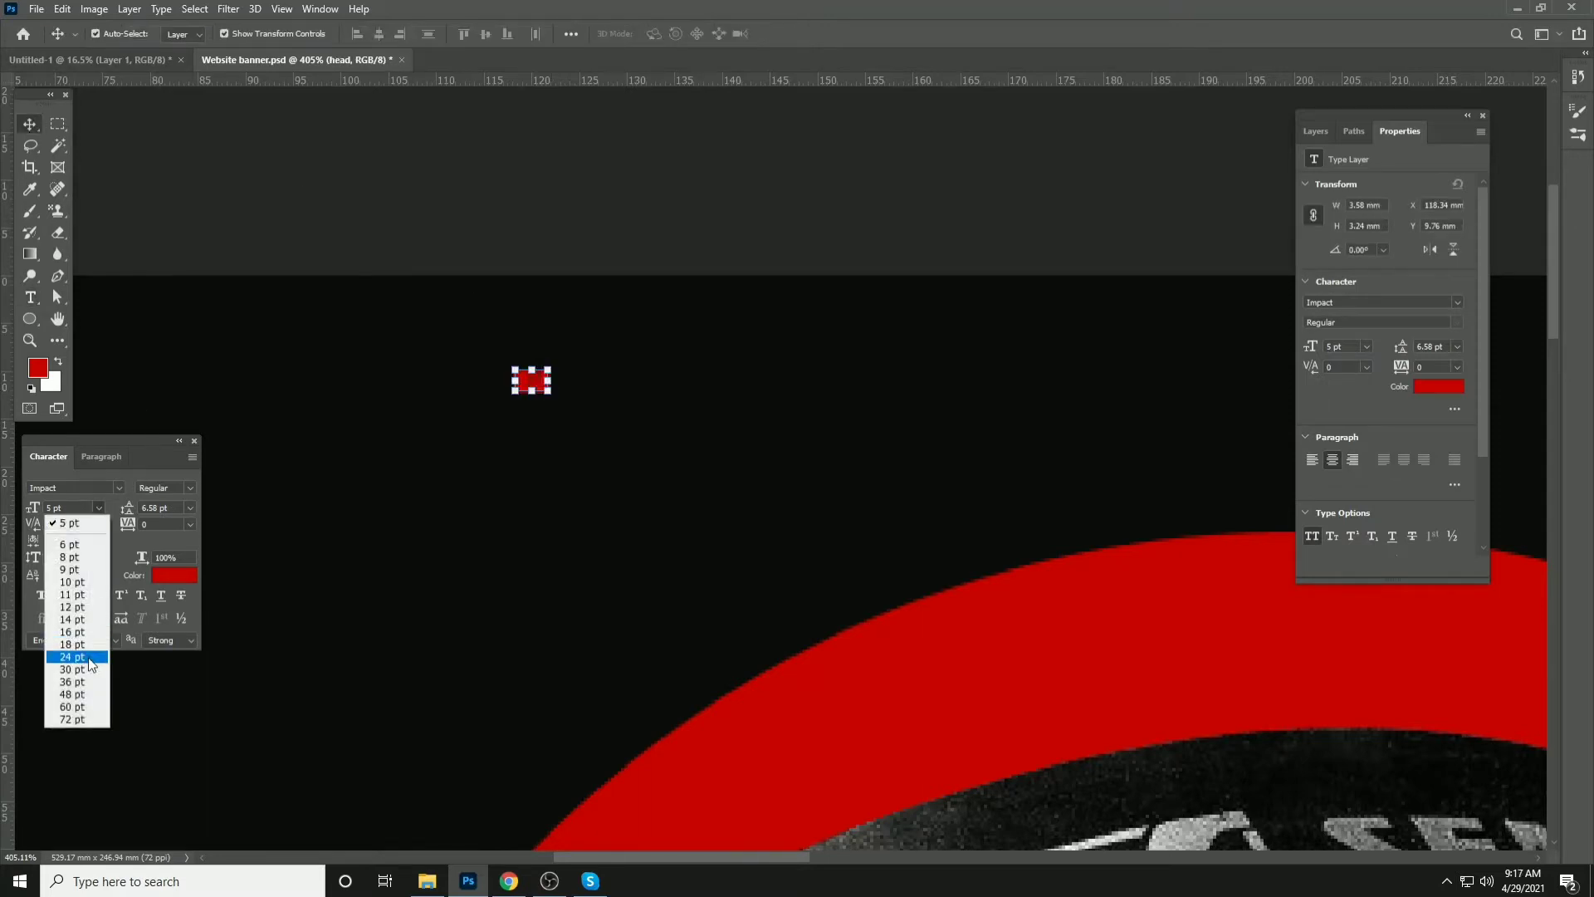
pyautogui.click(62, 648)
# Set the "head" text's vertical scale to 100% and its leading to Auto
pyautogui.moveTo(557, 347); pyautogui.dragTo(553, 387)
pyautogui.doubleClick(553, 388)
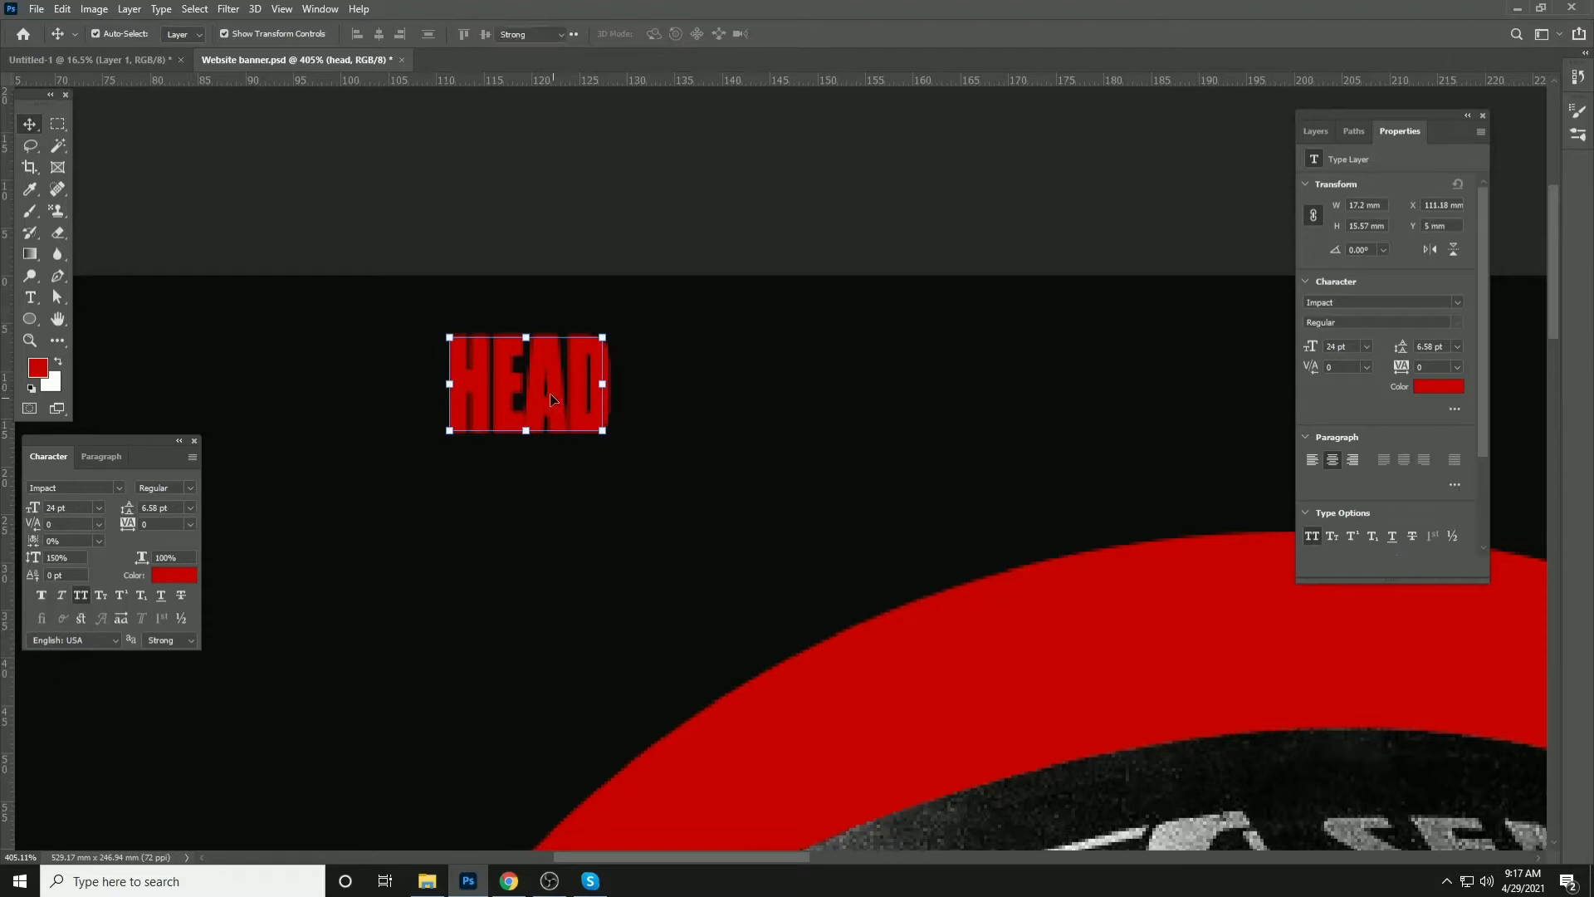
pyautogui.click(30, 124)
pyautogui.click(190, 508)
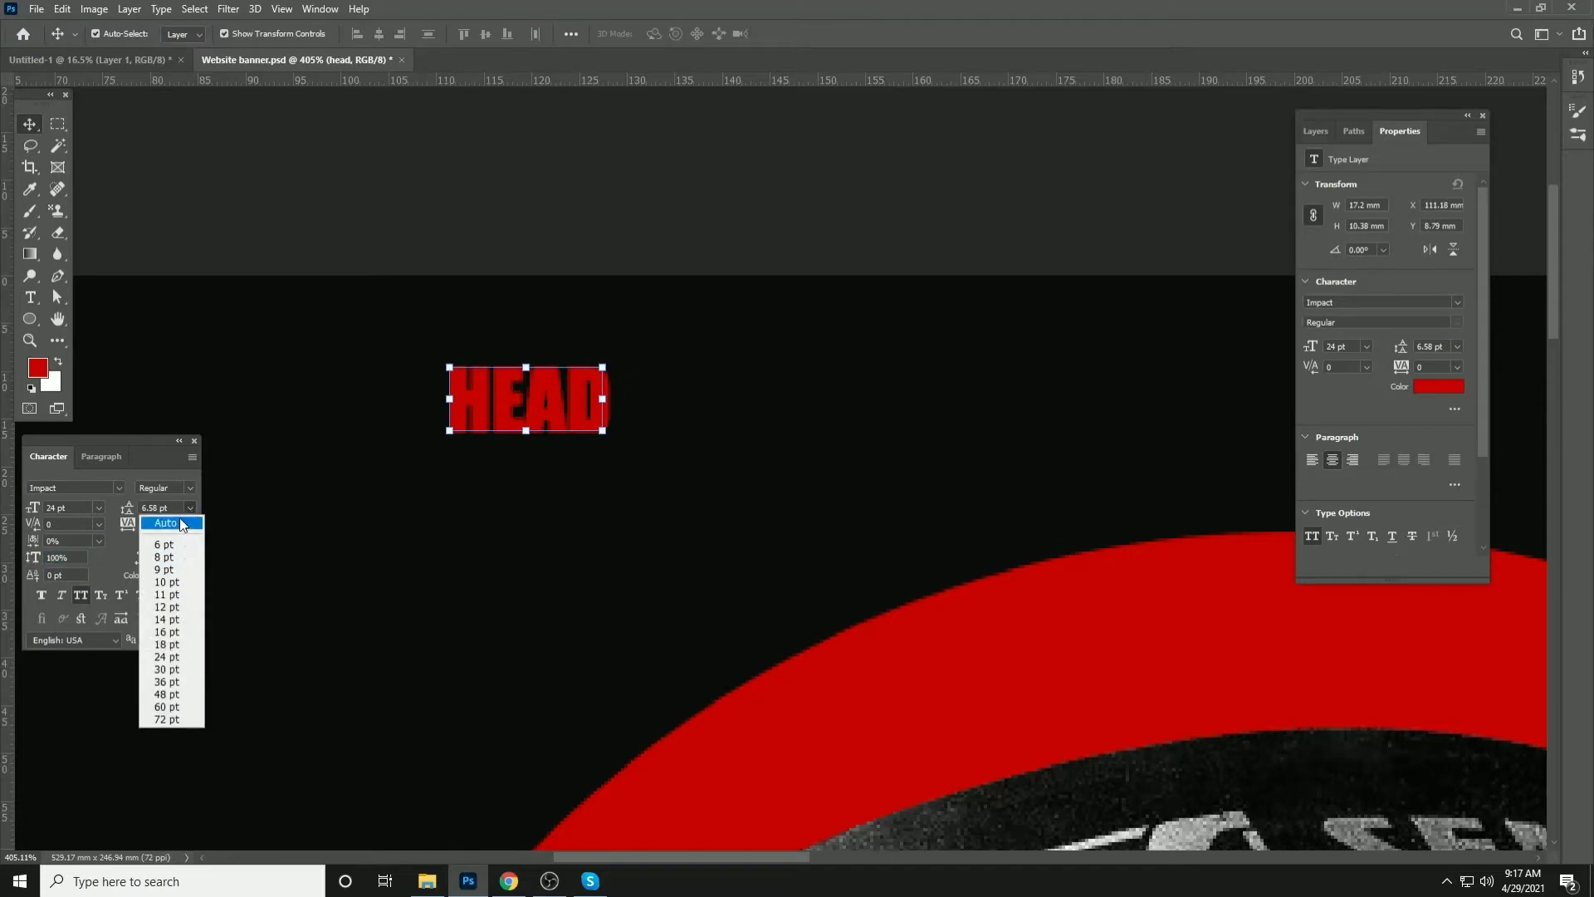
pyautogui.click(166, 524)
# Change the "head" text's font to Century Gothic Regular and save the banner
pyautogui.click(69, 489)
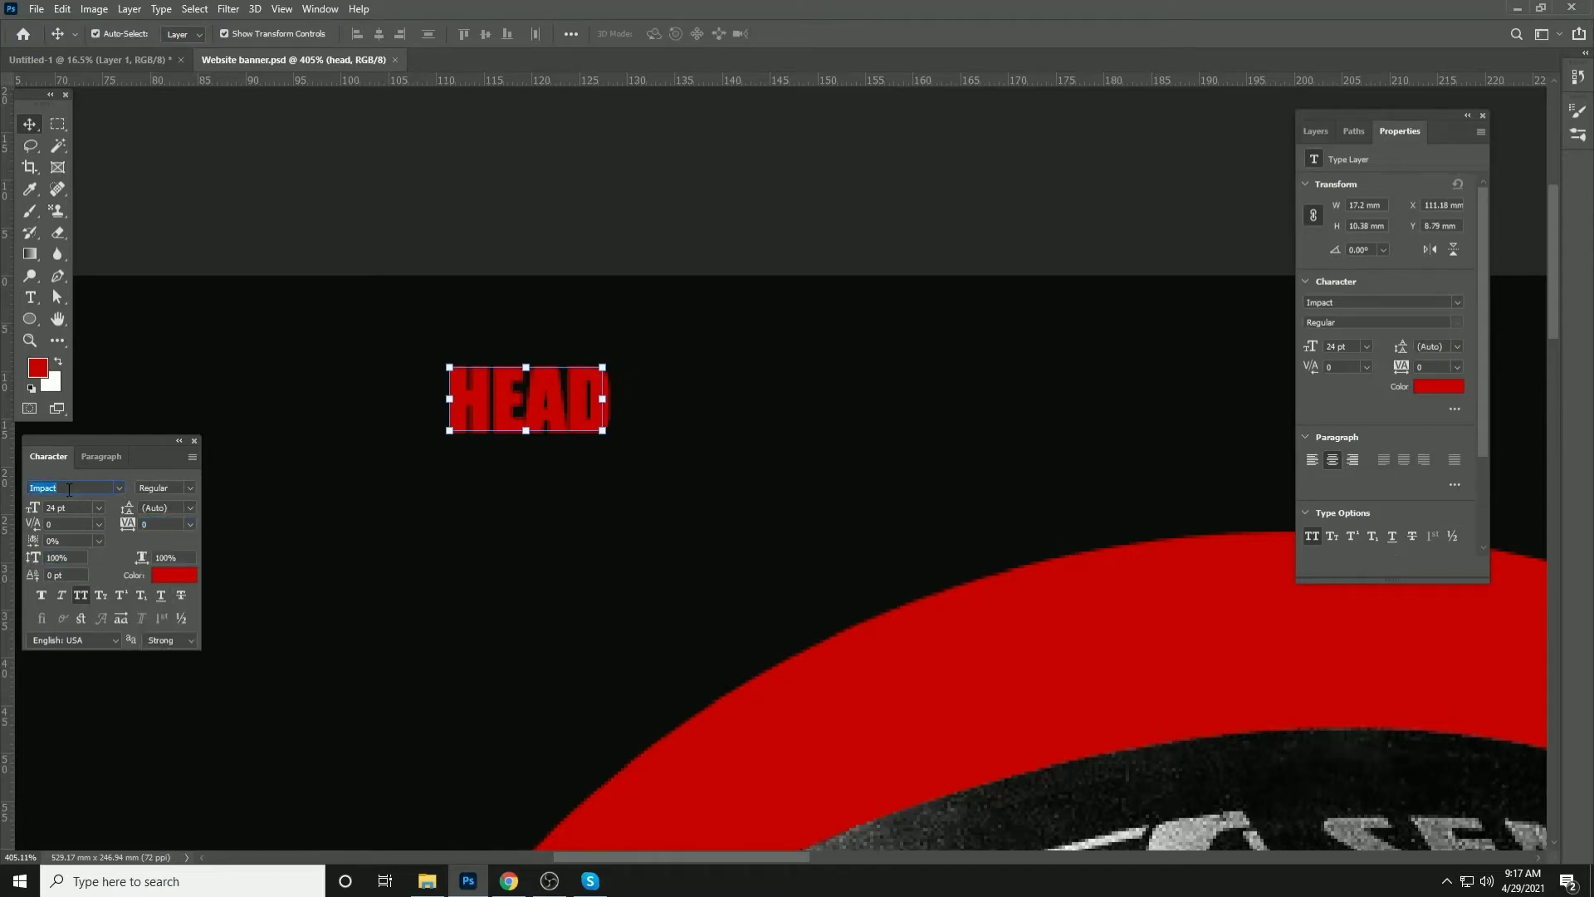
pyautogui.write('cenury')
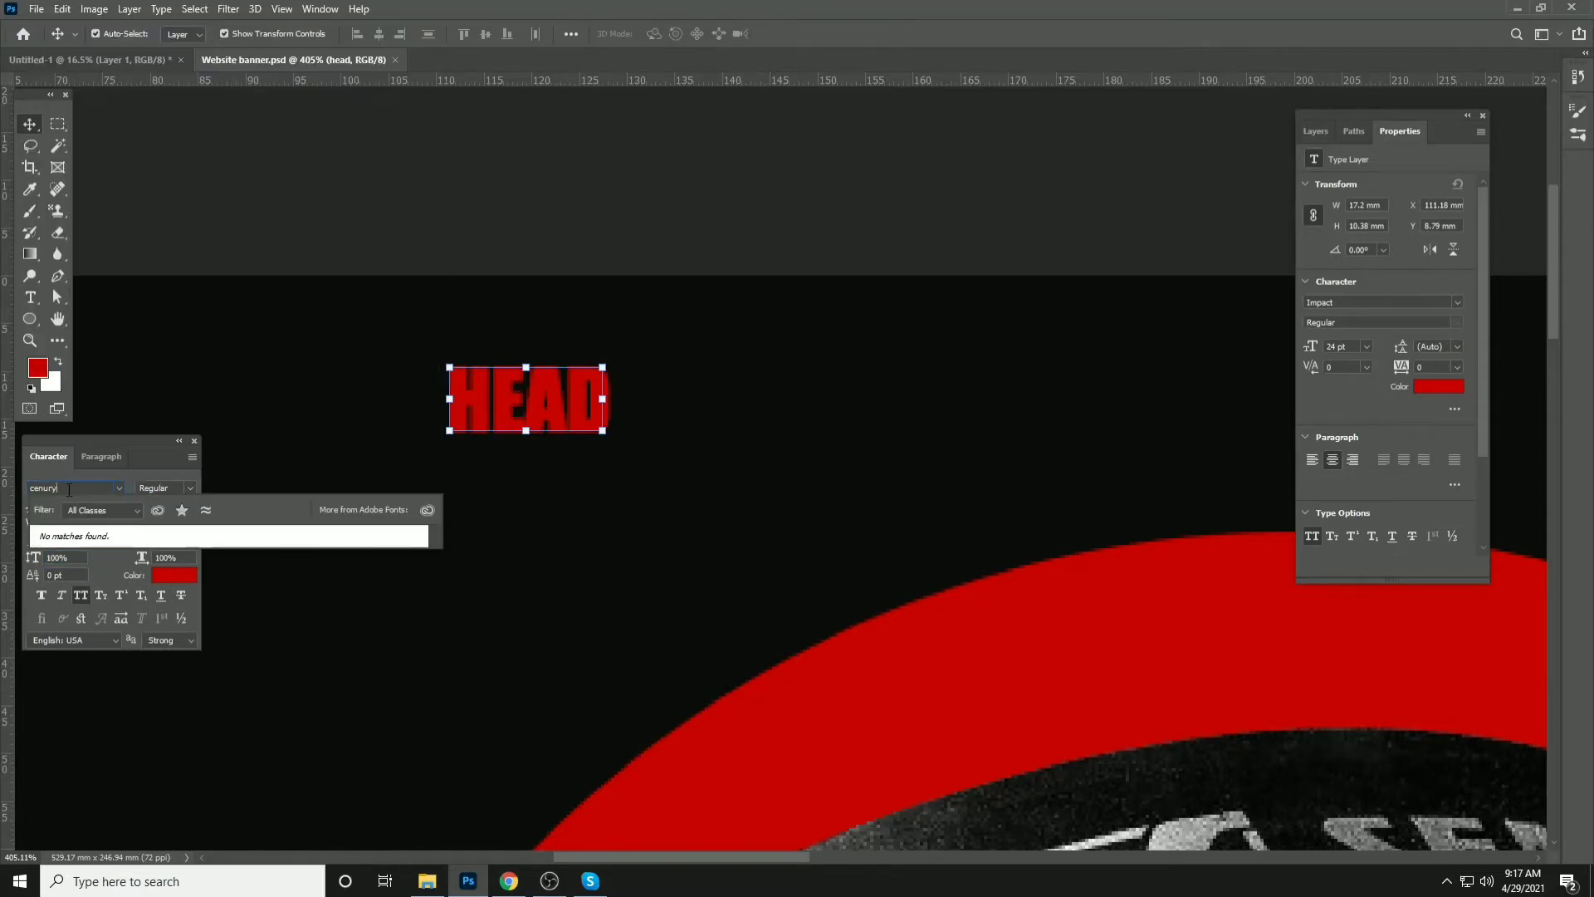
pyautogui.hotkey('ctrl', 'a')
pyautogui.write('ceb')
pyautogui.press('BackSpace')
pyautogui.write('n')
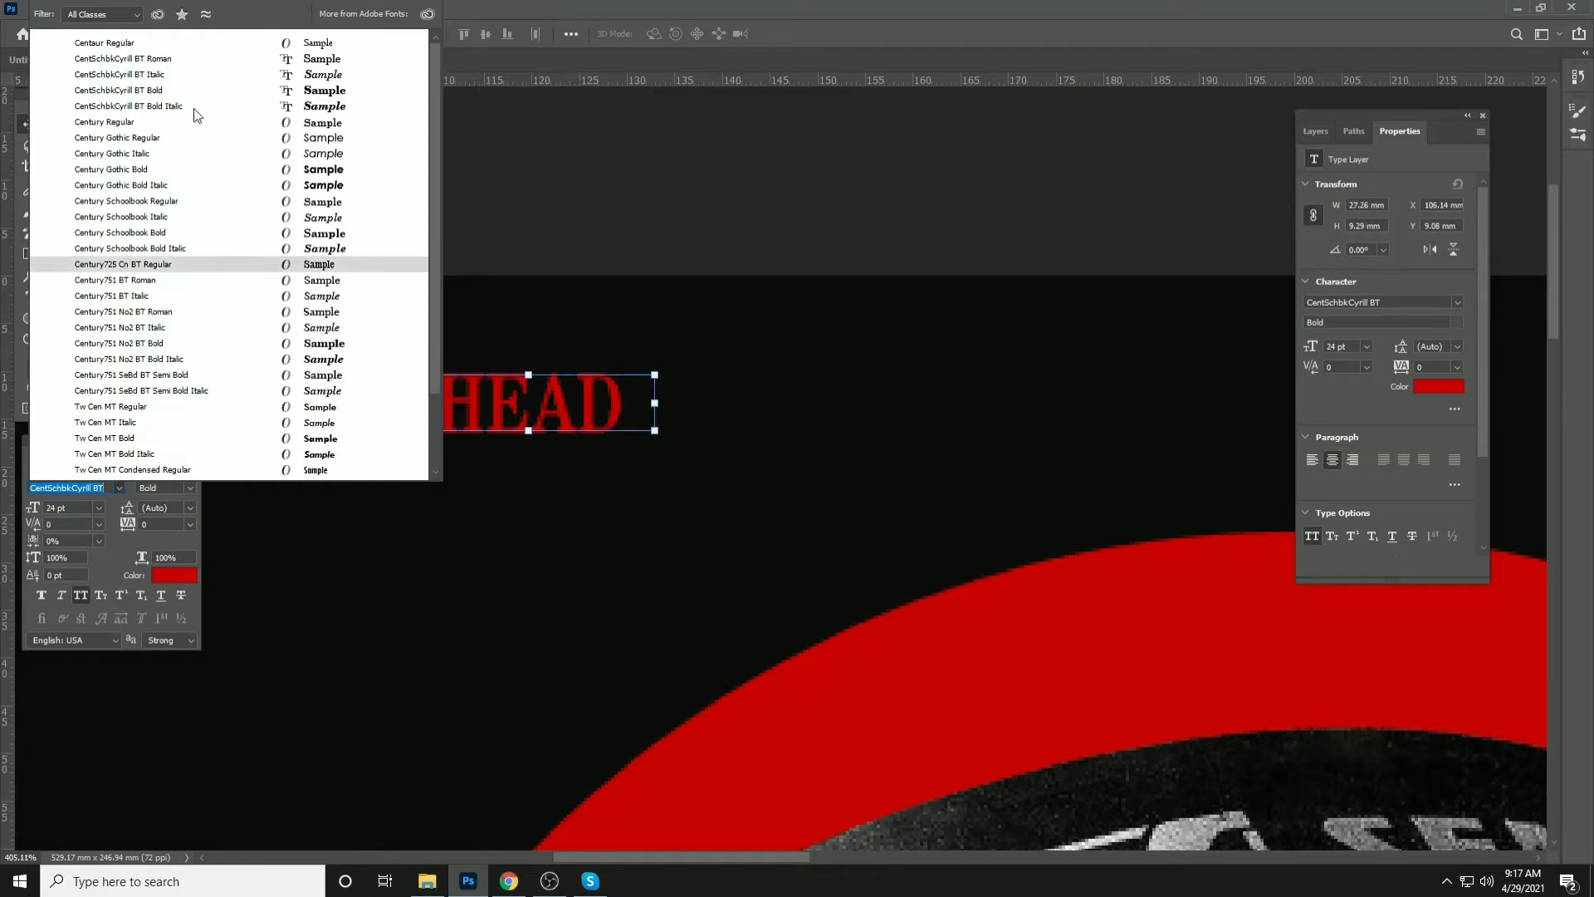
pyautogui.click(169, 138)
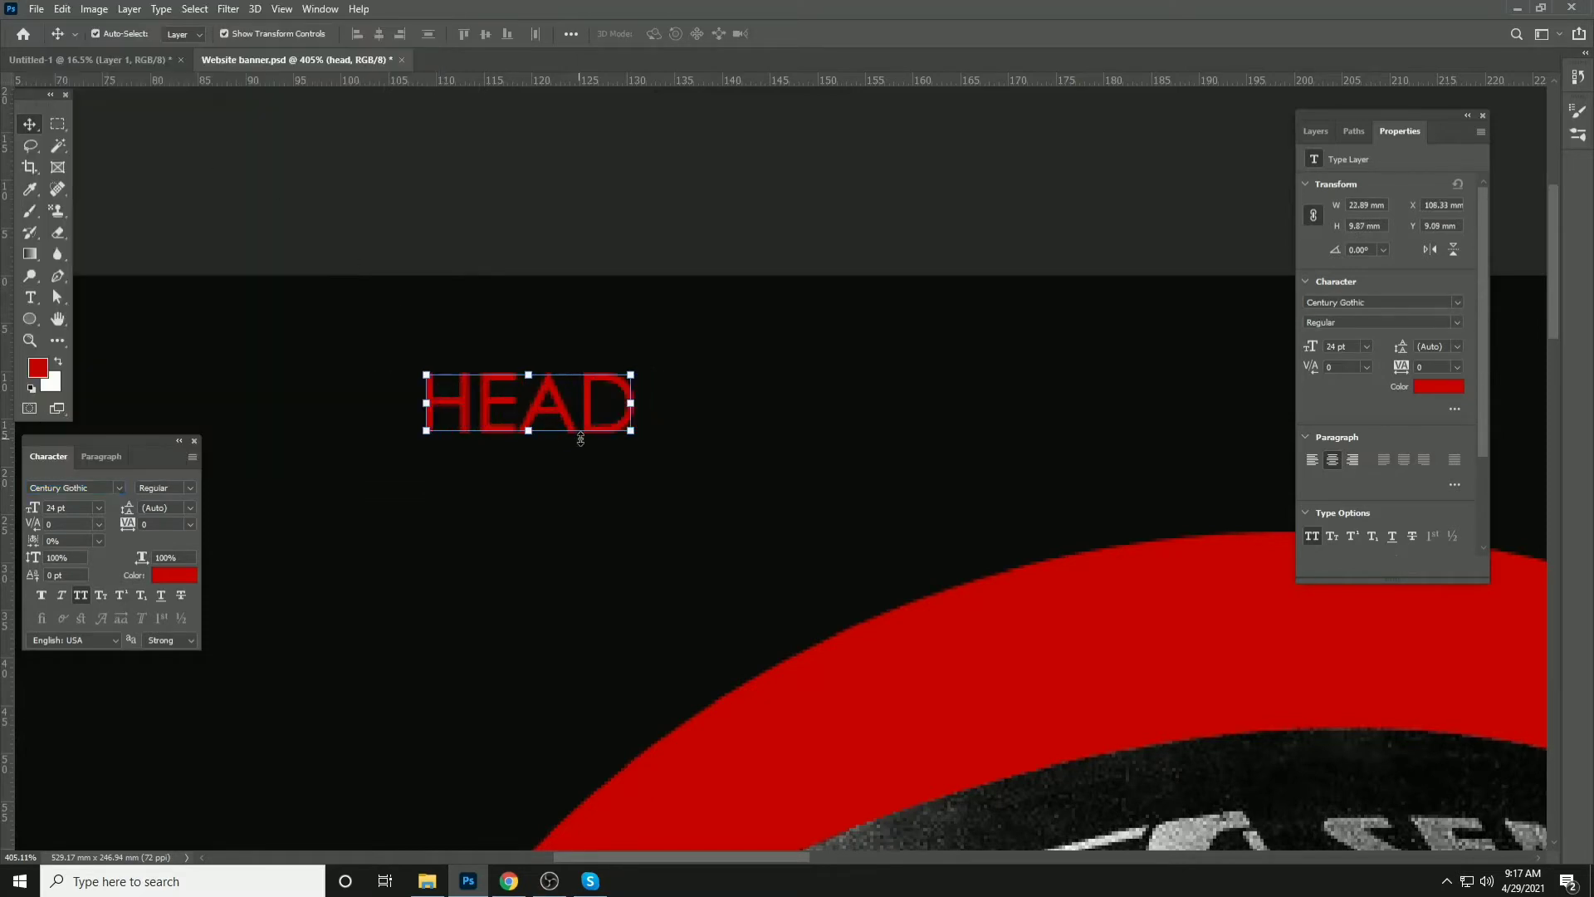
pyautogui.hotkey('ctrl', 's')
# Extend the text to read "headphones" and turn off its All Caps formatting
pyautogui.press('t')
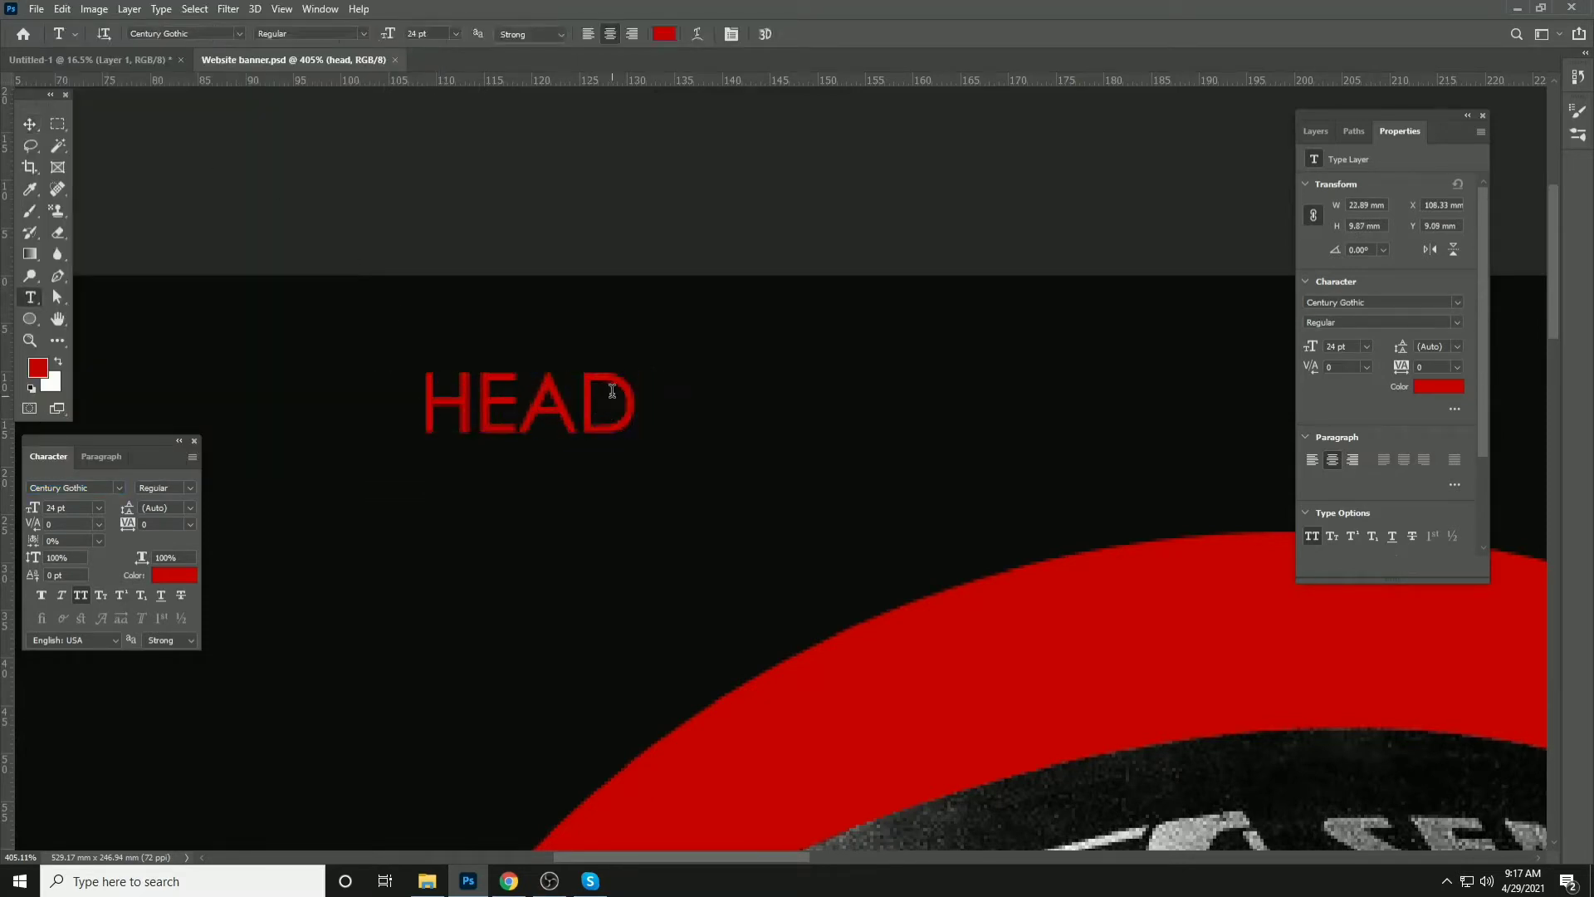
pyautogui.click(628, 390)
pyautogui.write('PHONE')
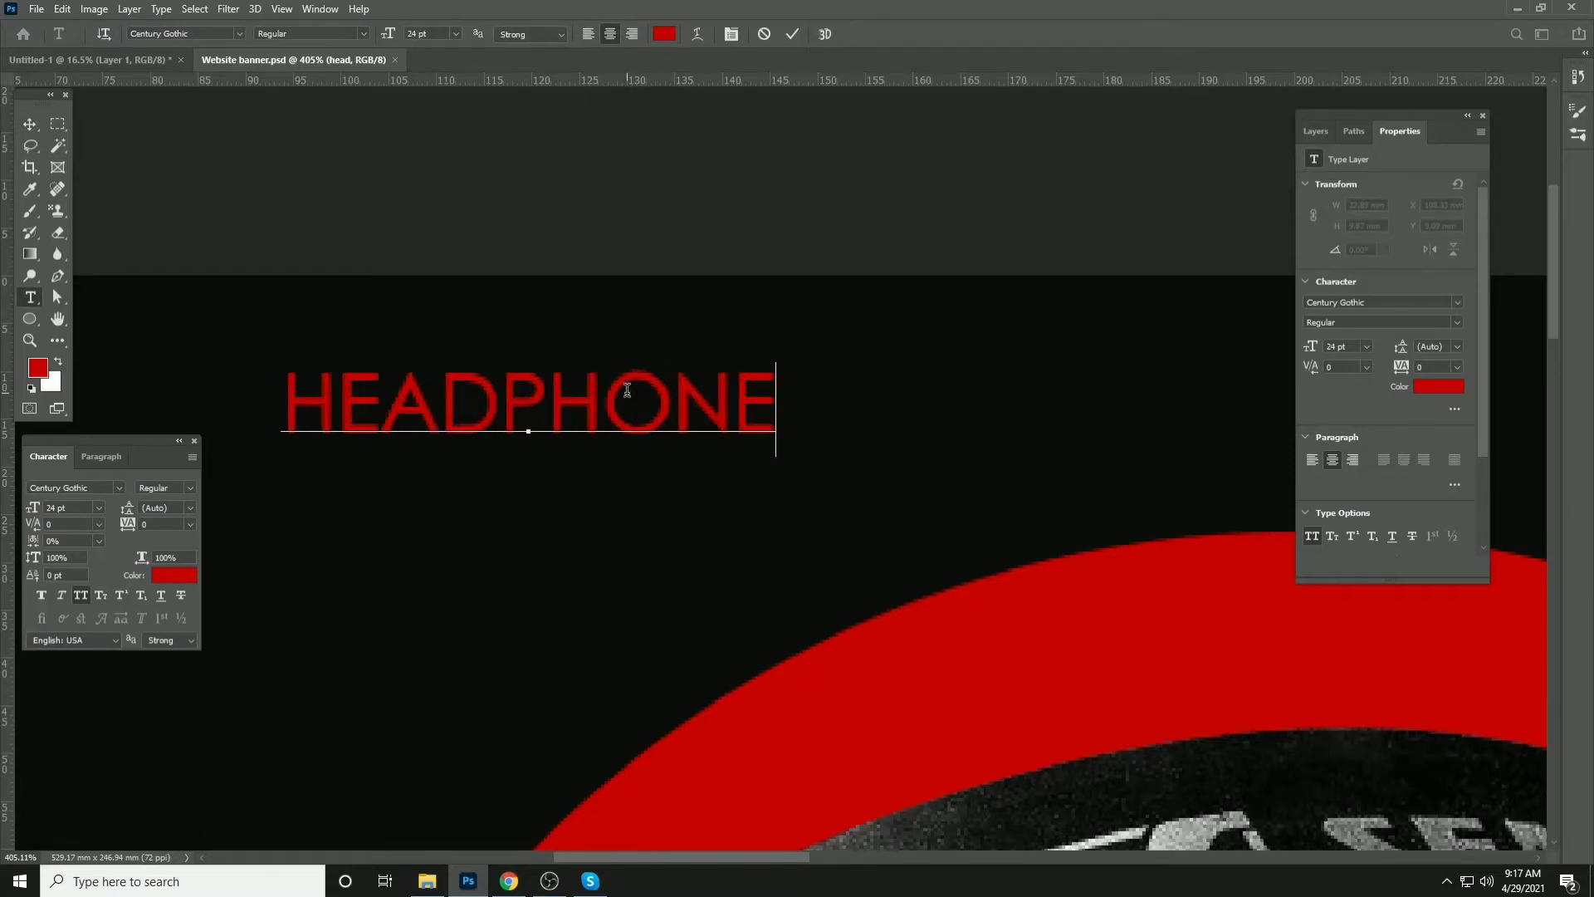
pyautogui.write('S')
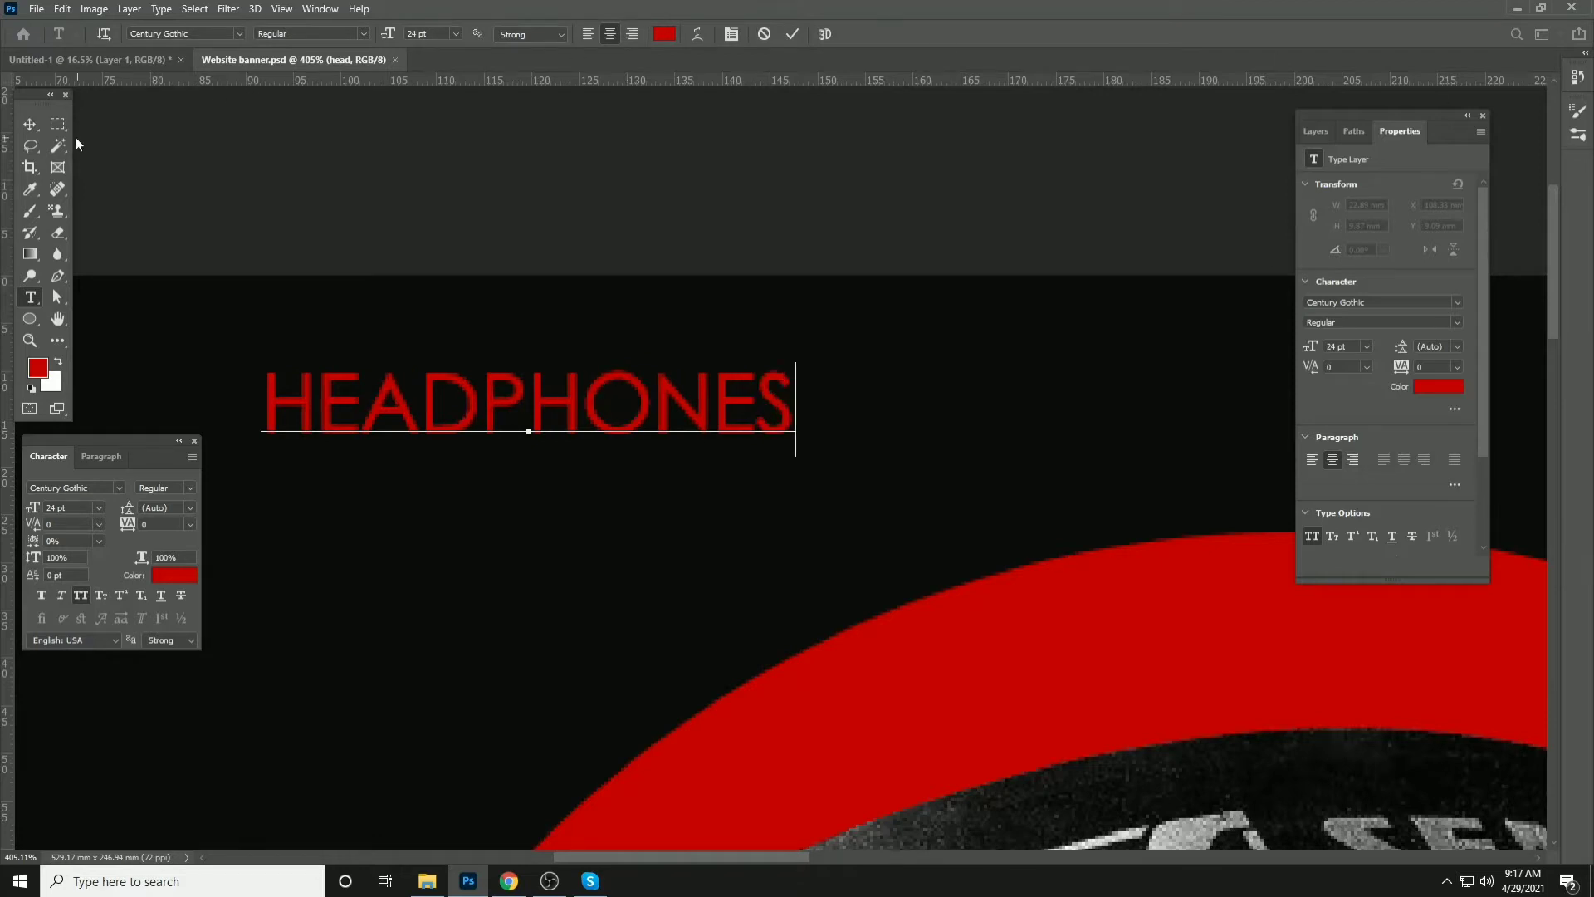
pyautogui.click(29, 124)
pyautogui.click(81, 594)
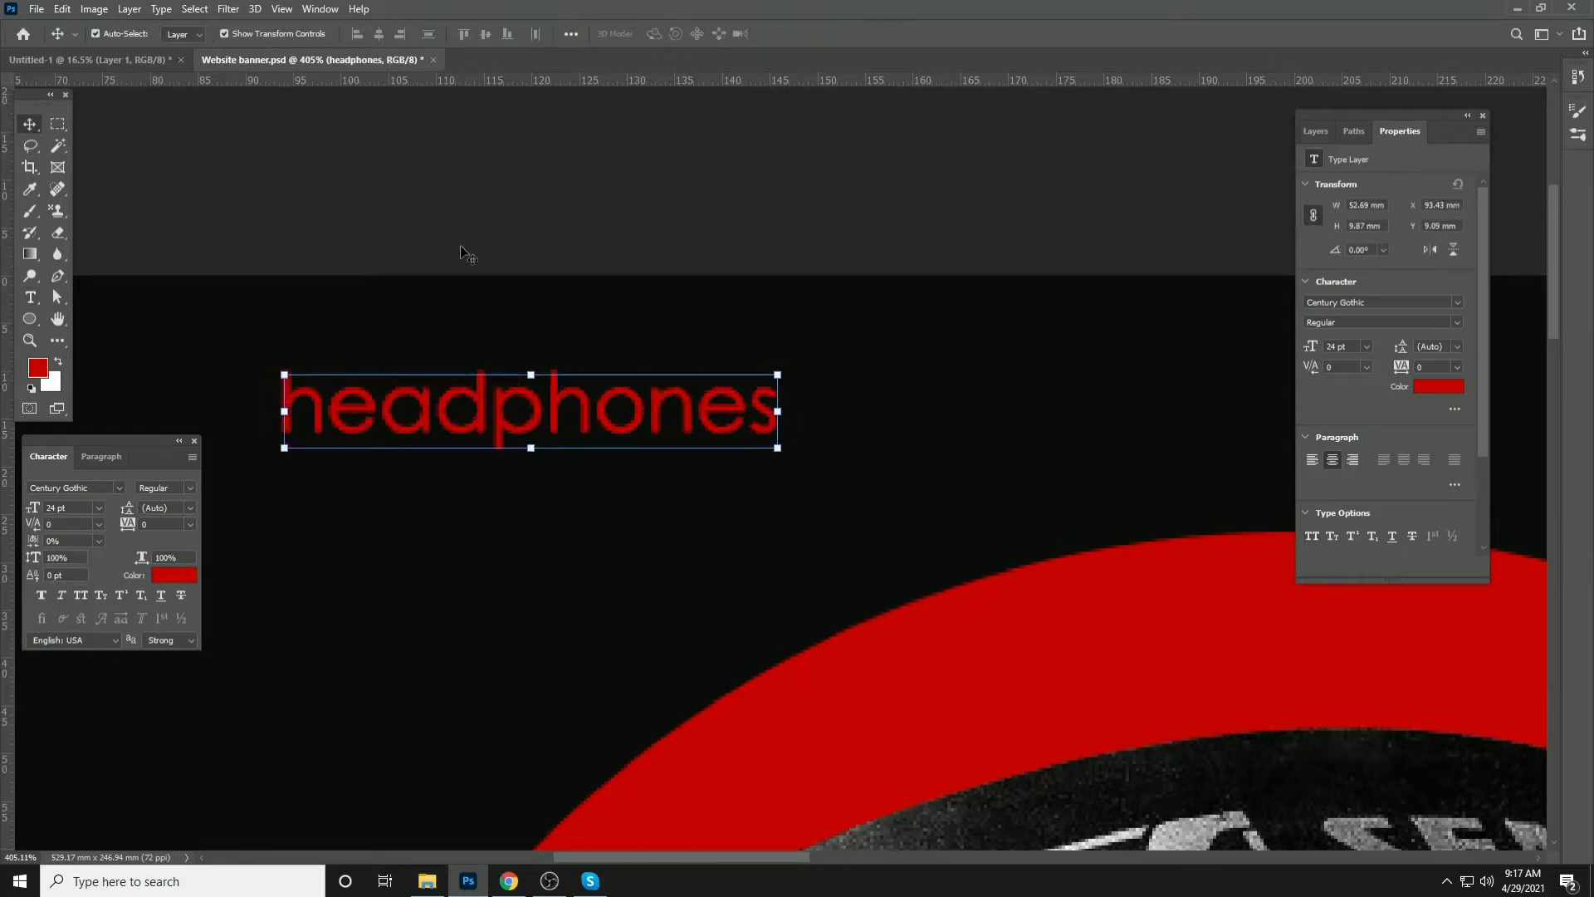
# Replace the first letter of the "headphones" text with a capital H so it reads "Headphones"
pyautogui.click(476, 178)
pyautogui.press('t')
pyautogui.click(304, 397)
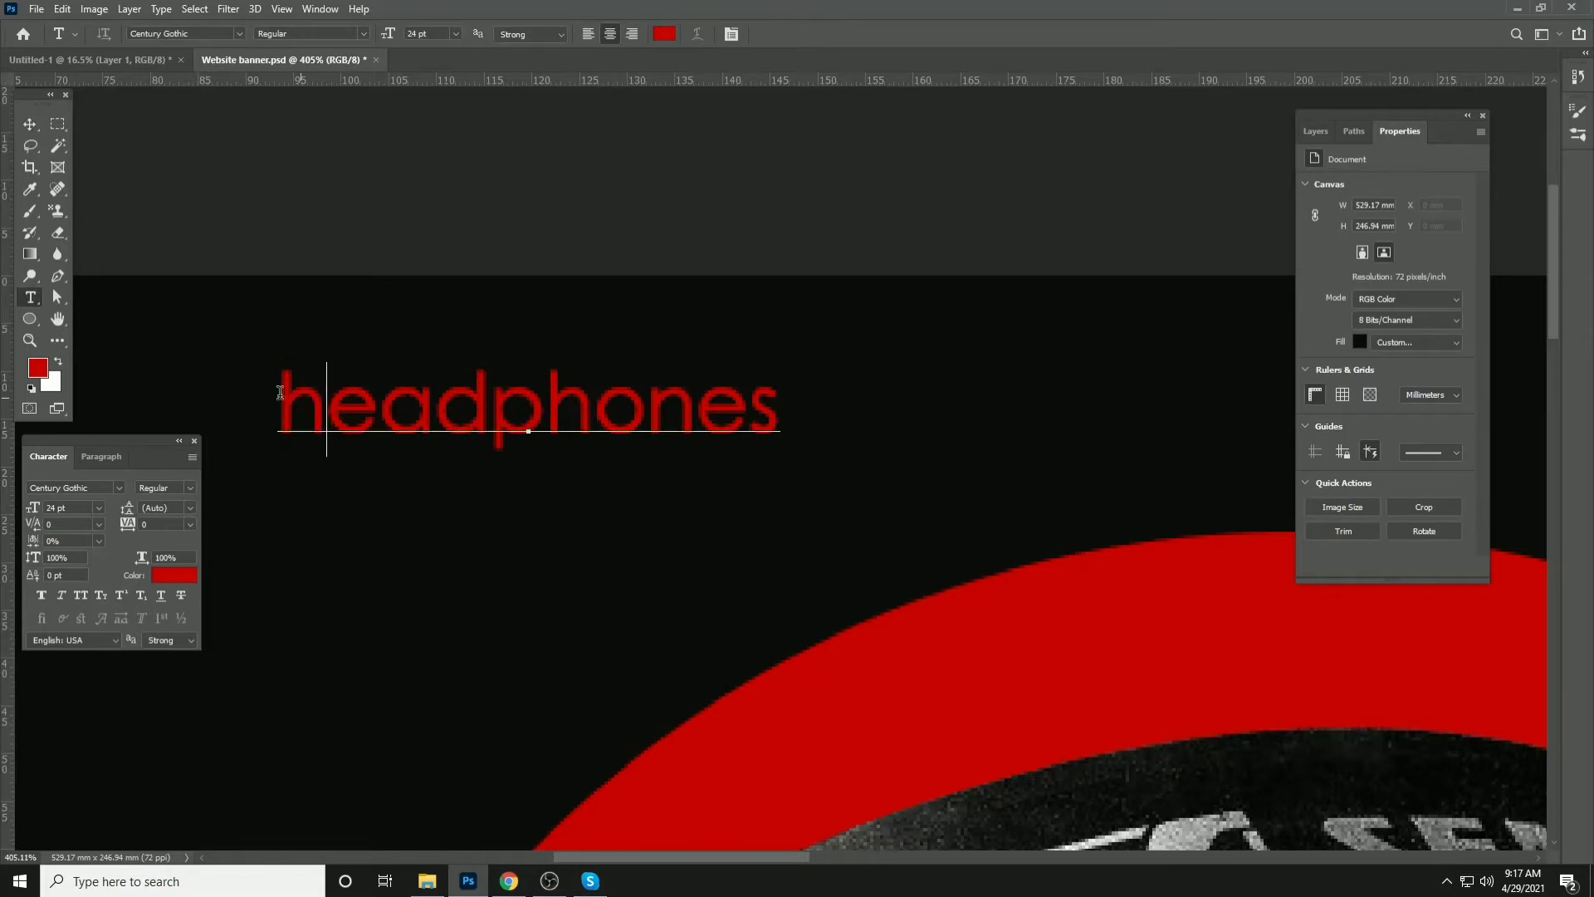
pyautogui.keyDown('shift'); pyautogui.click(280, 392); pyautogui.keyUp('shift')
pyautogui.write('H')
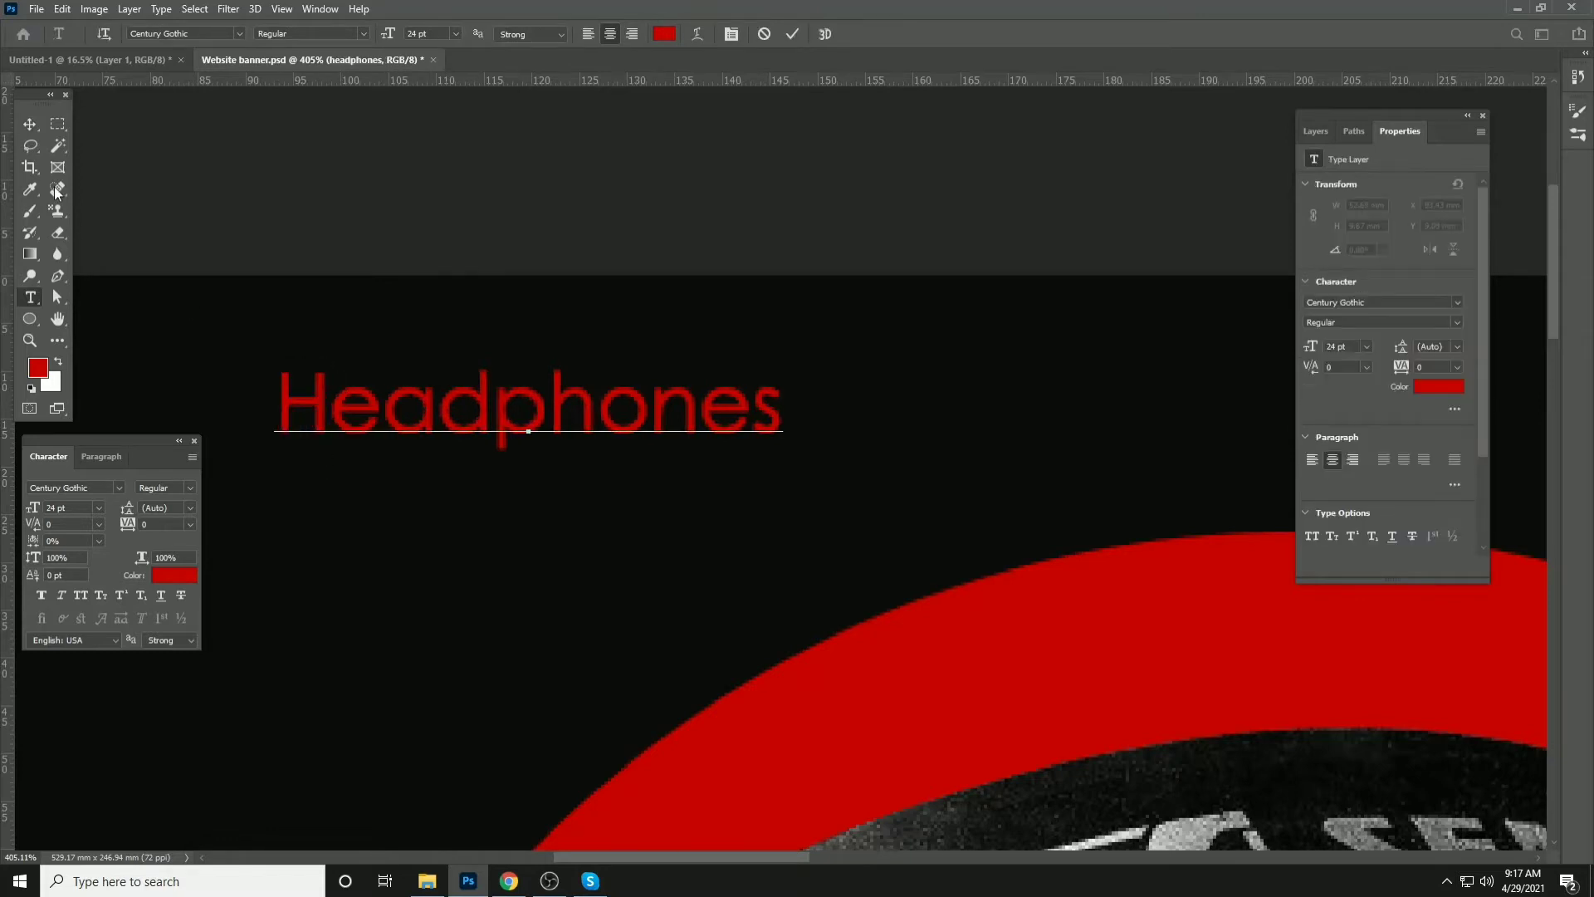
pyautogui.click(25, 123)
# Add a run of trailing spaces after "Headphones" and move the text slightly up and to the right
pyautogui.press('t')
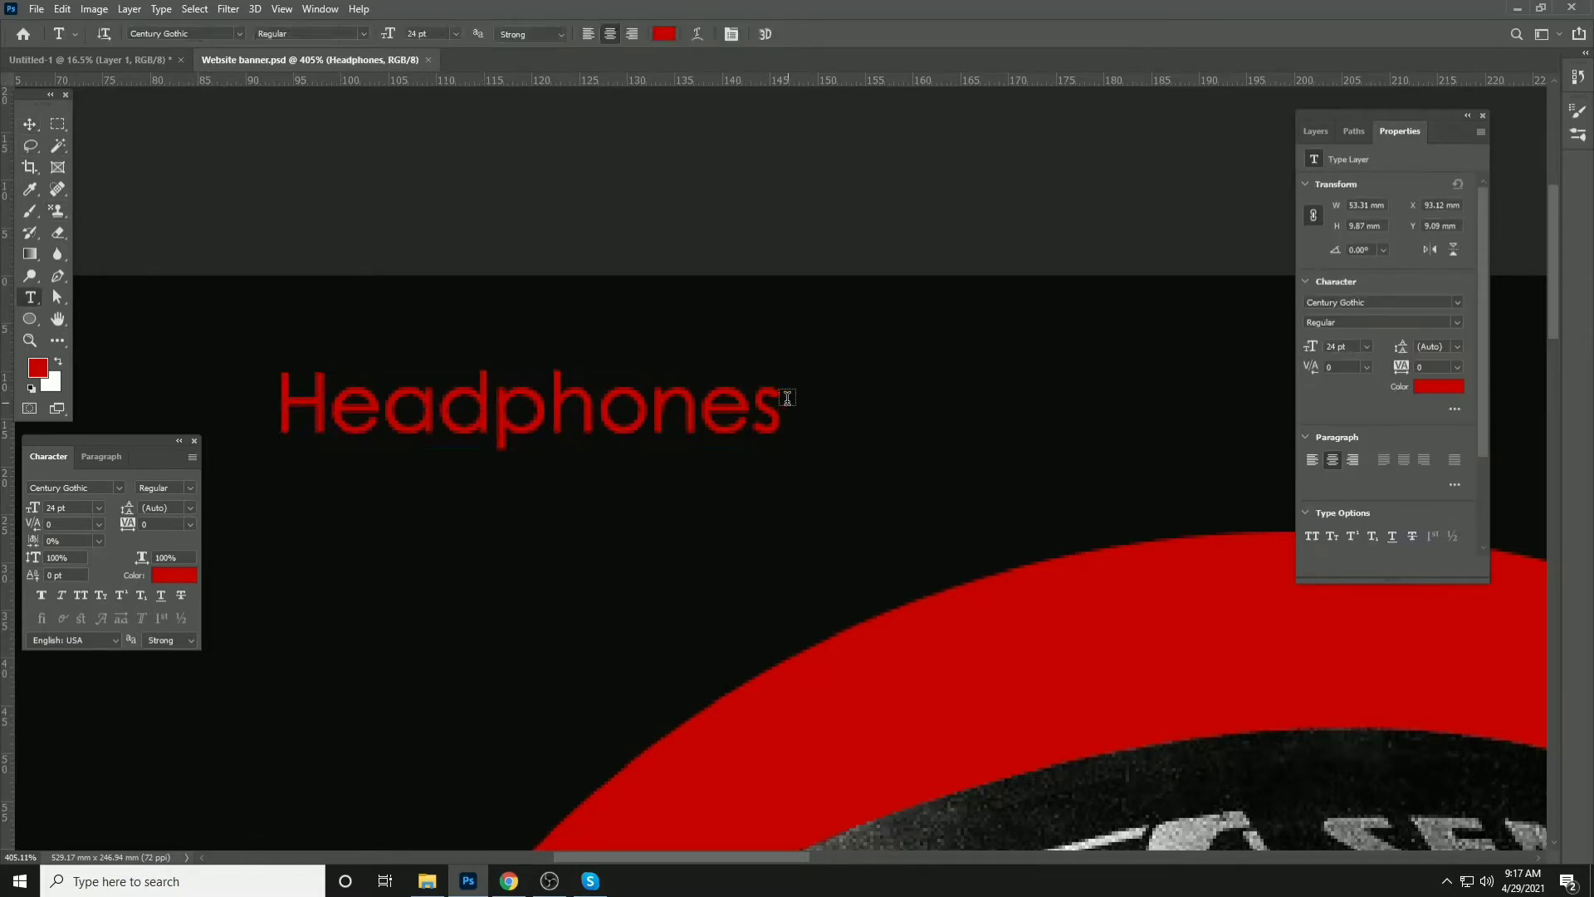
pyautogui.click(772, 393)
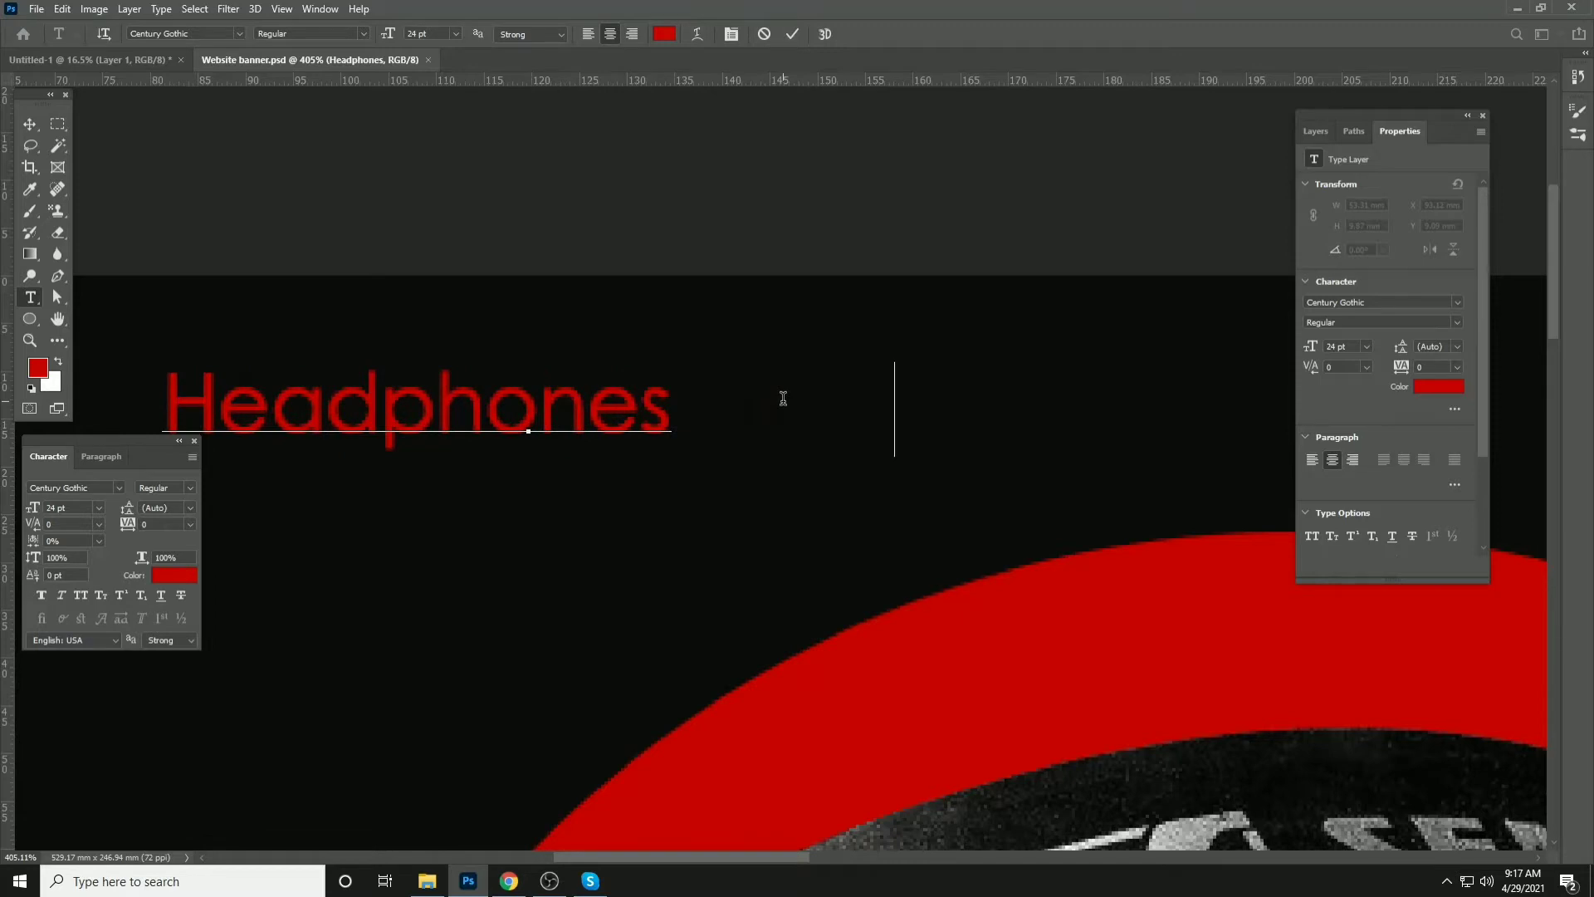
pyautogui.click(30, 123)
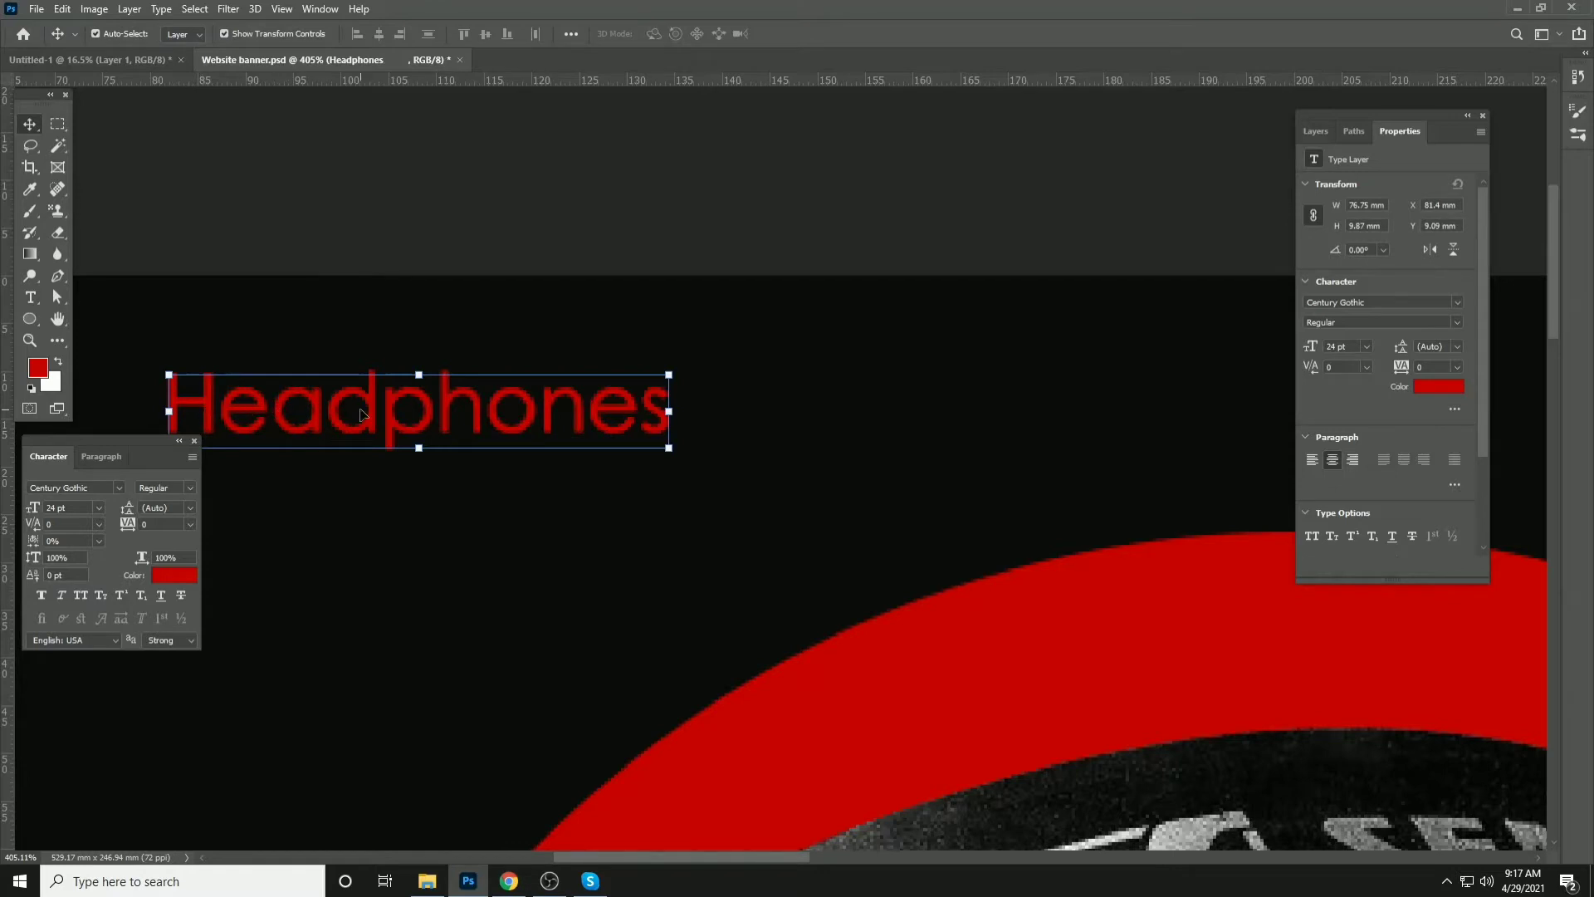
pyautogui.moveTo(362, 416); pyautogui.dragTo(392, 384)
# Append the word "Earphones" after the gap following "Headphones", followed by another run of spaces
pyautogui.doubleClick(666, 376)
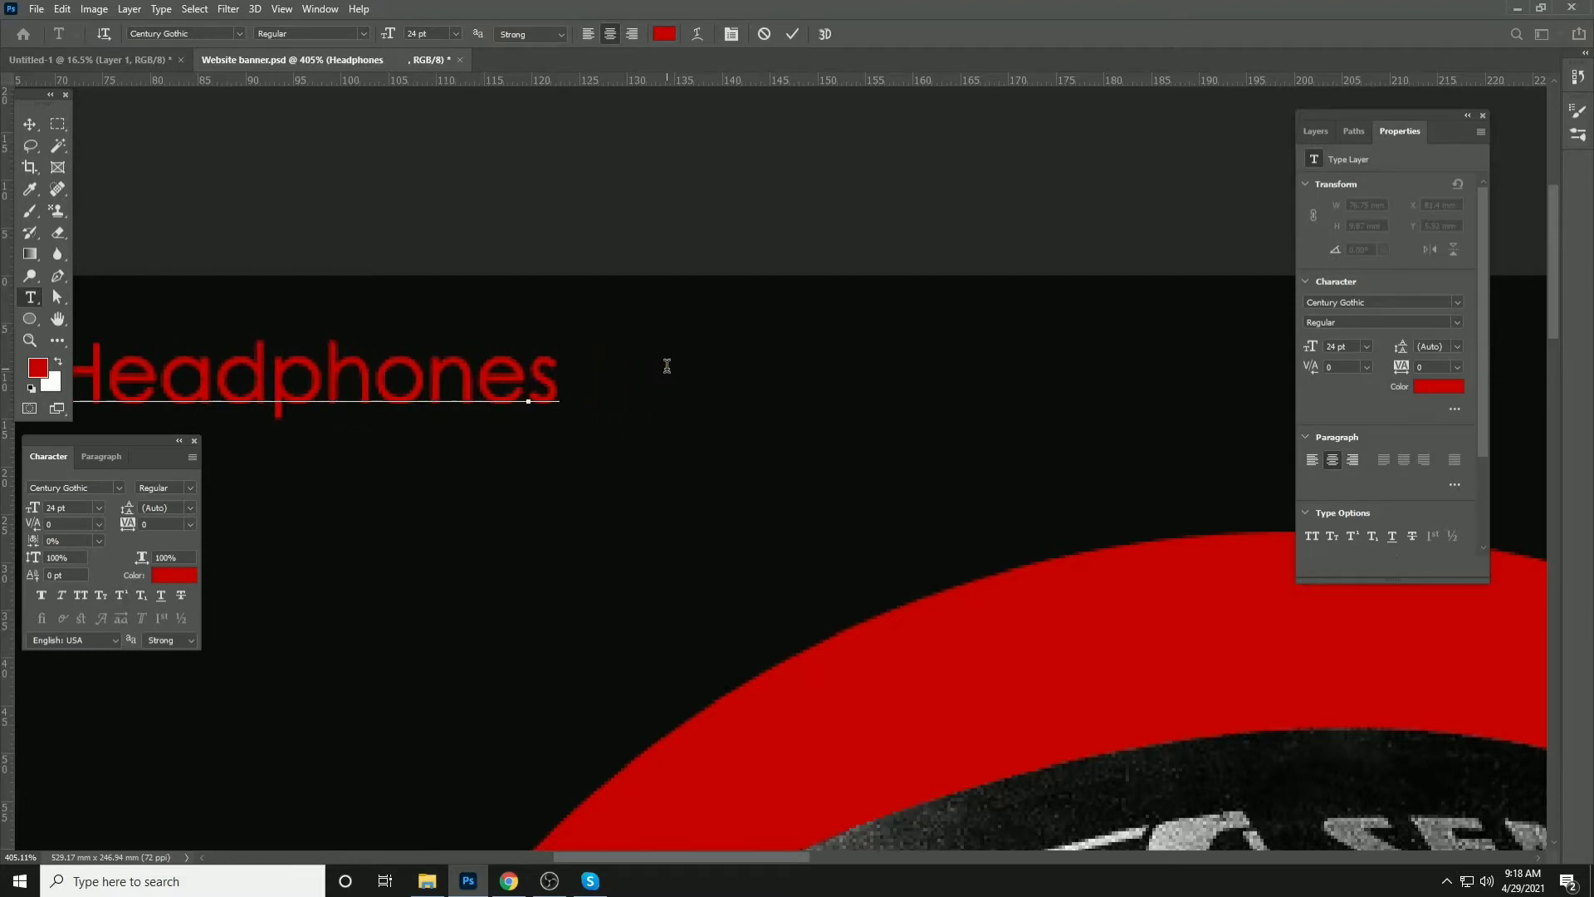
pyautogui.write('eAR')
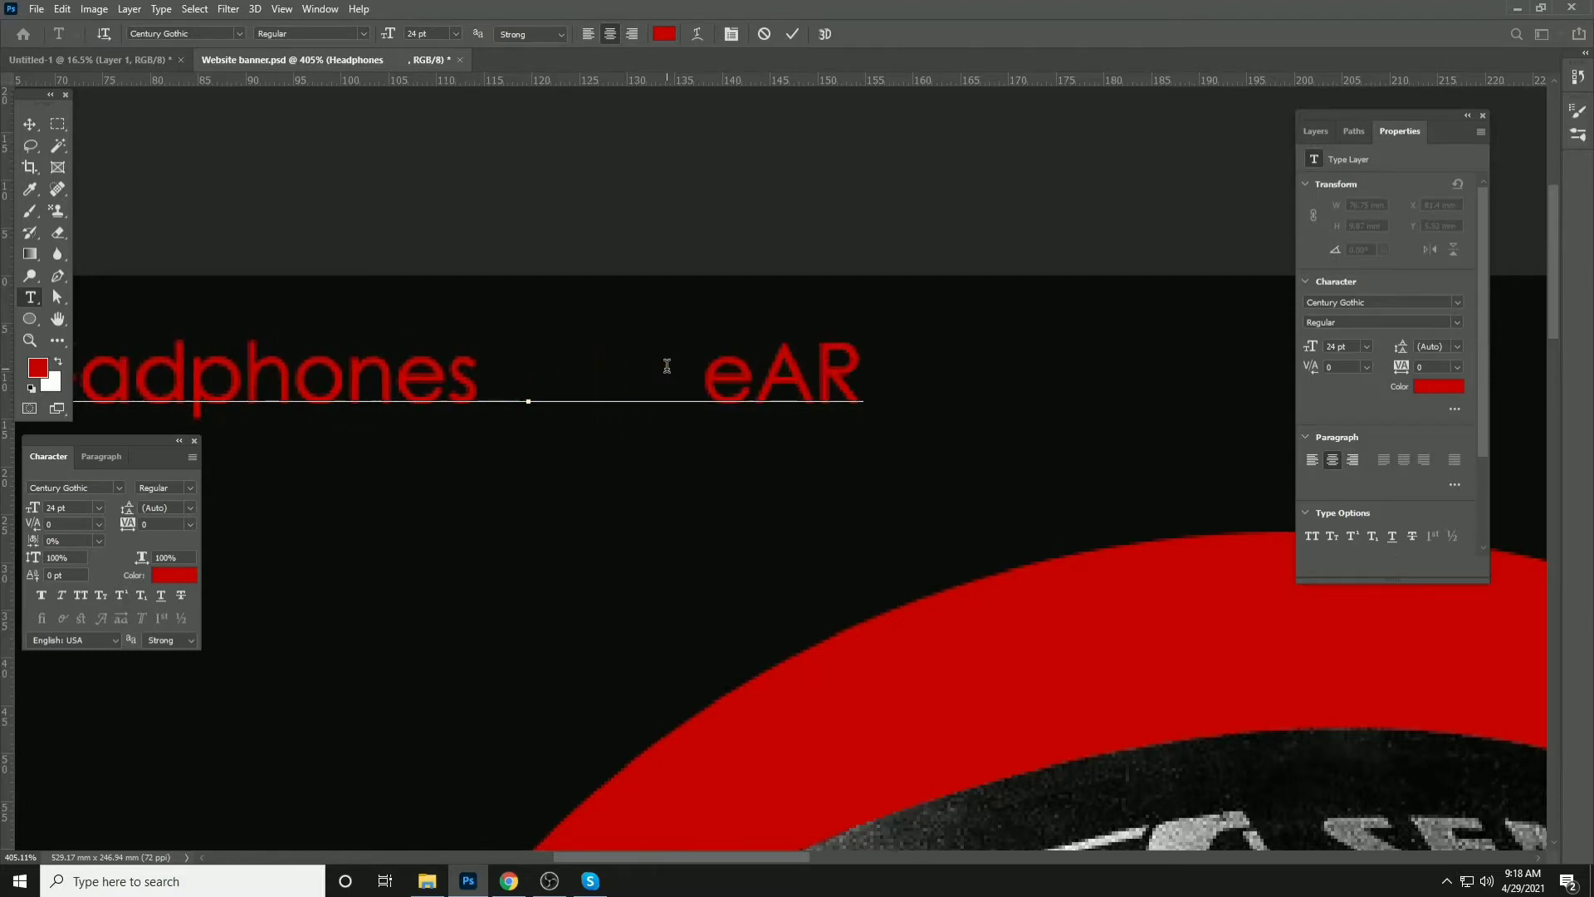
pyautogui.press('BackSpace')
pyautogui.press('BackSpace')
pyautogui.press('BackSpace')
pyautogui.write('Ear')
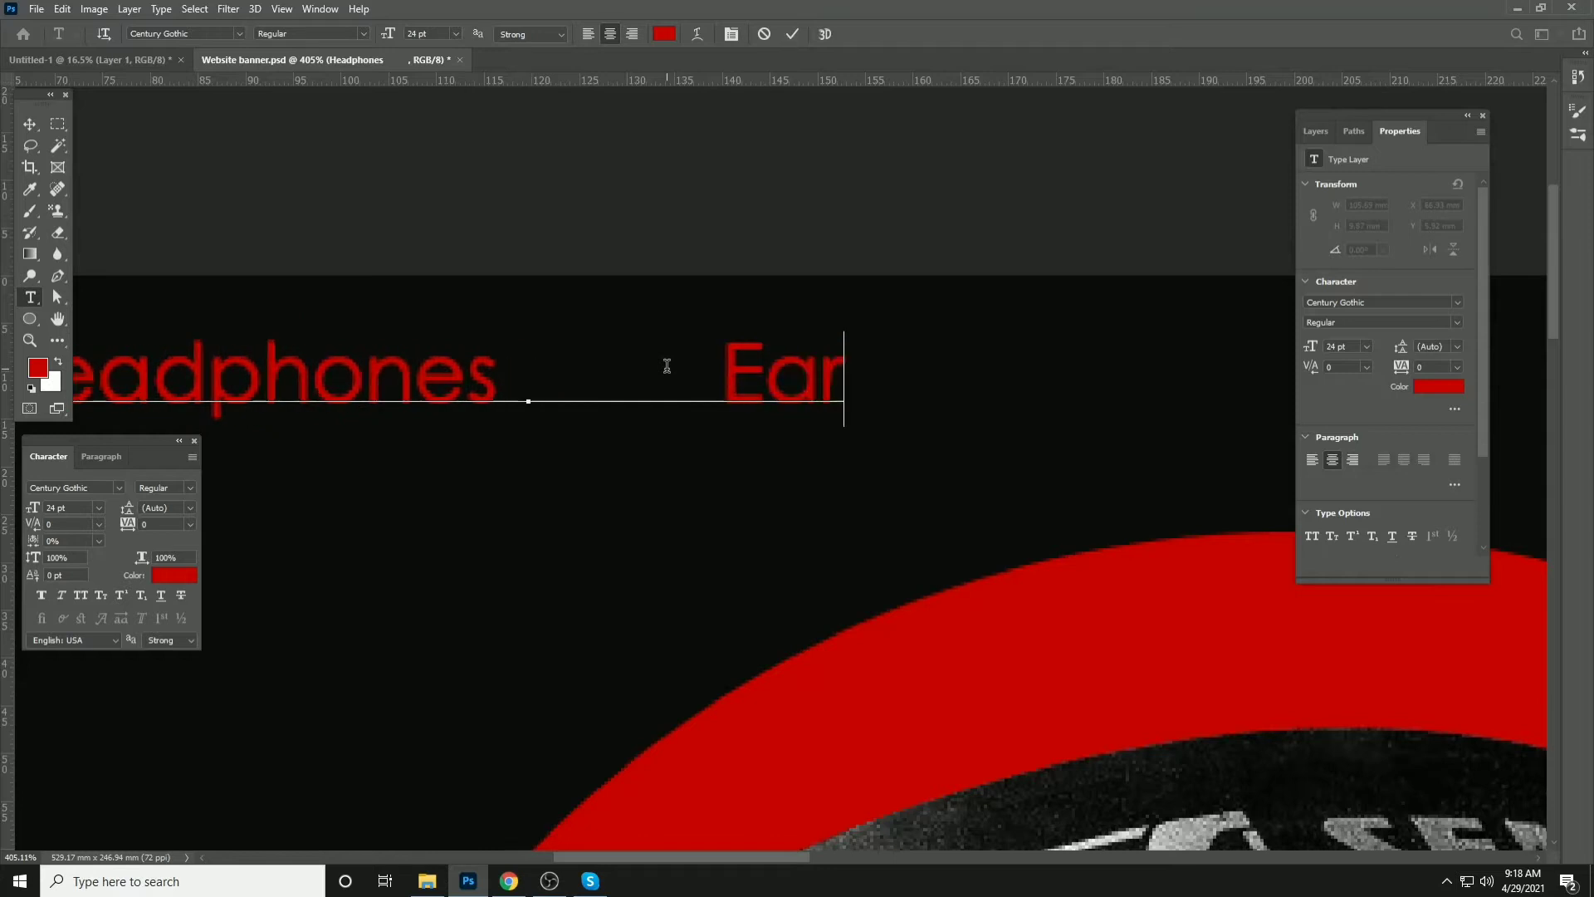
pyautogui.write('pho')
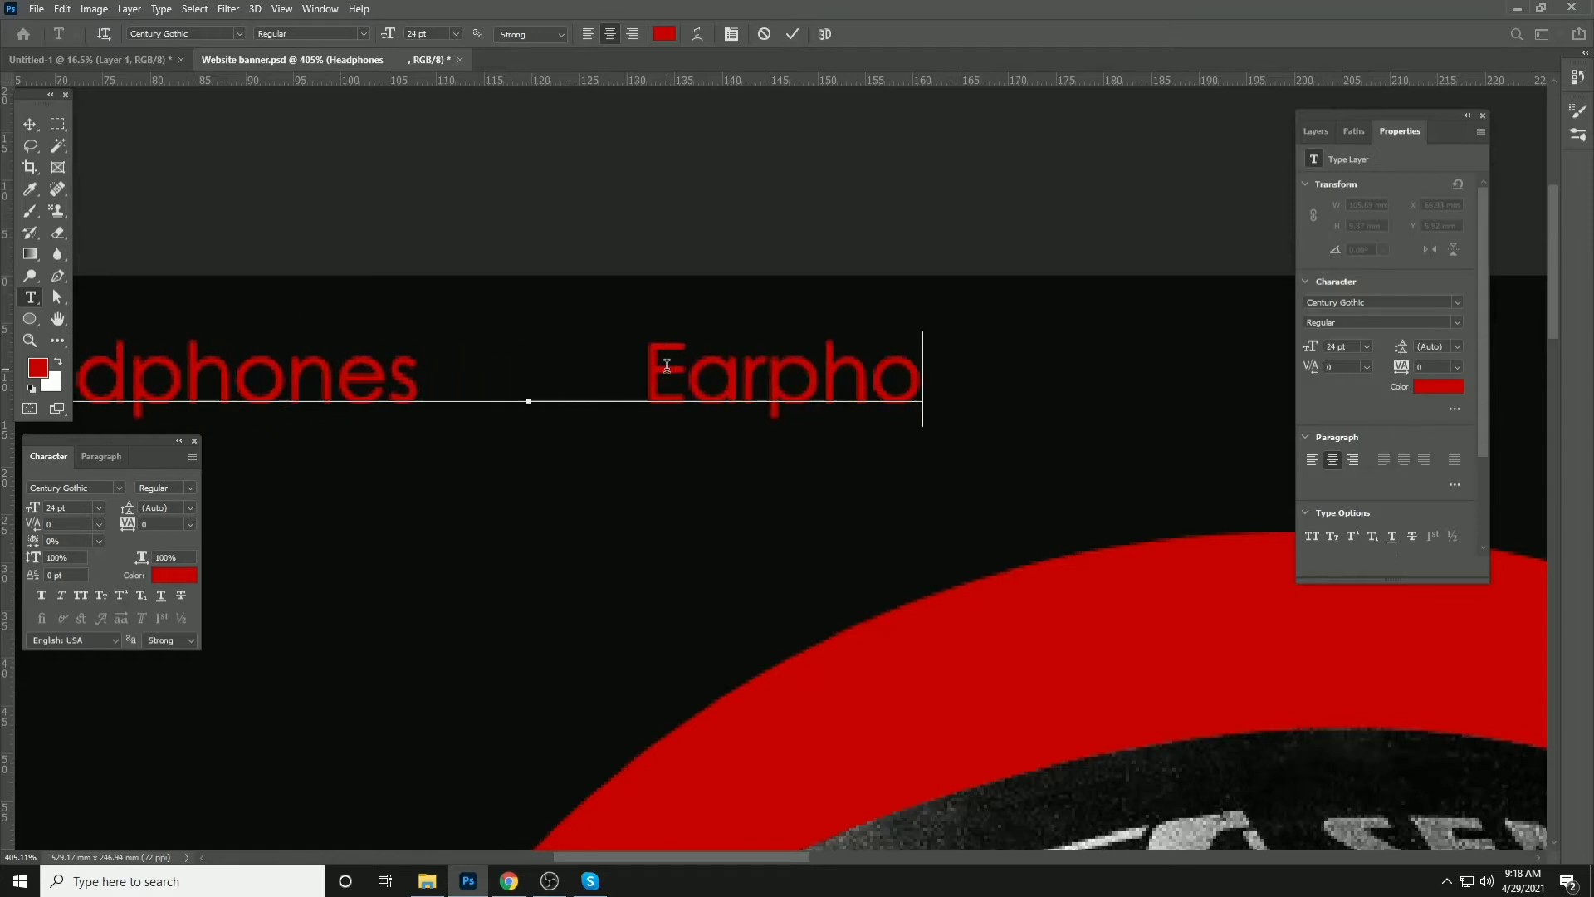
pyautogui.write('nes         ')
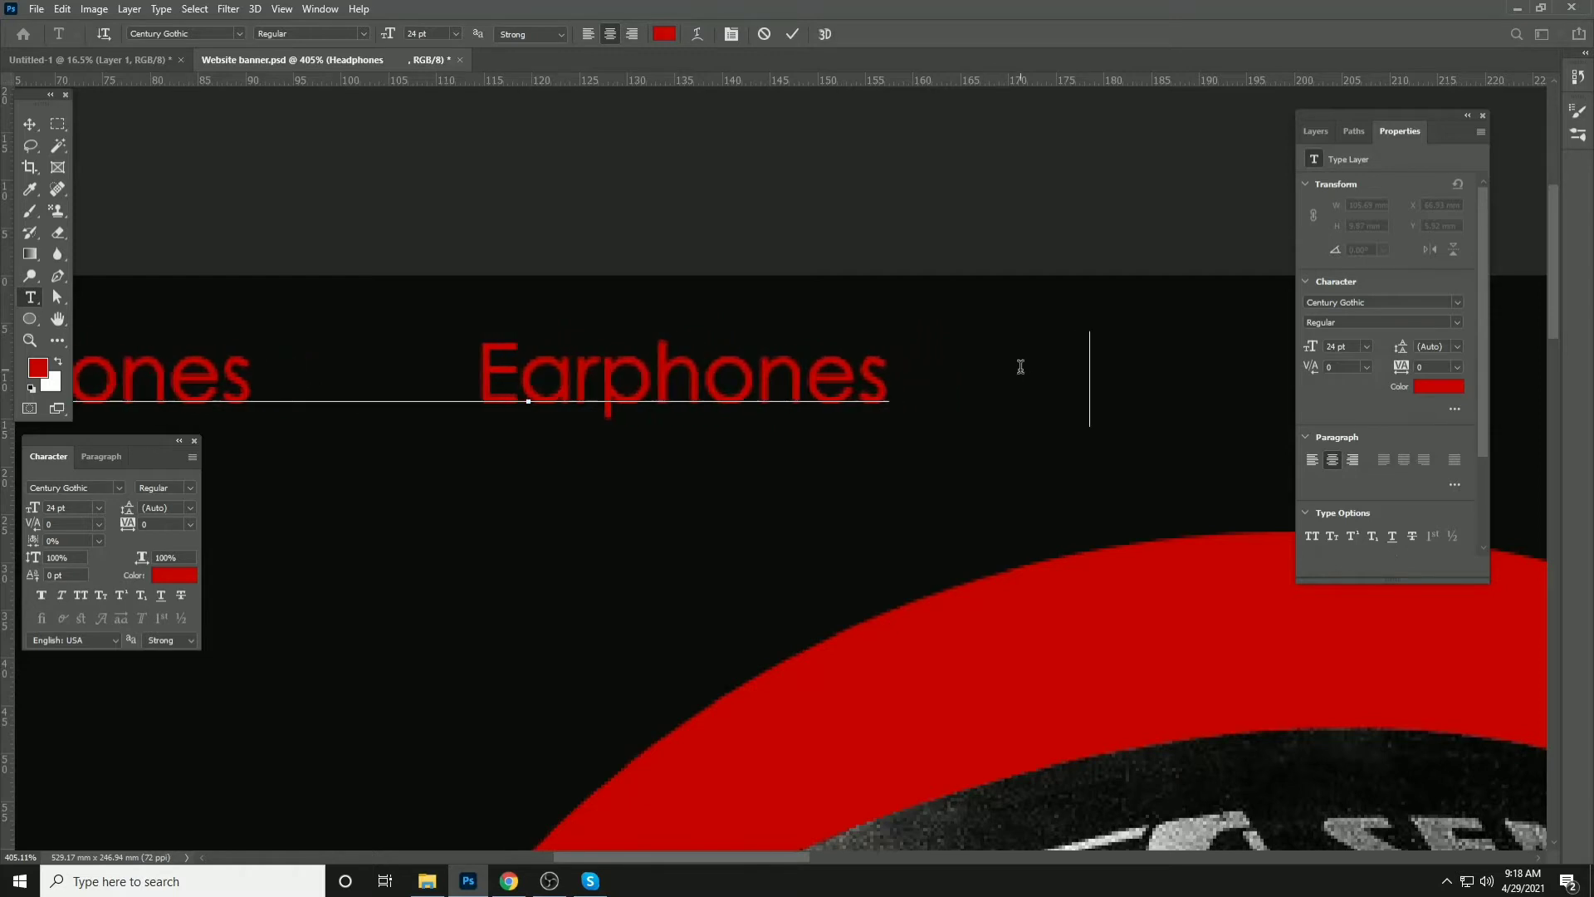
# Extend the text line with the widely spaced words "Speakers" and "store"
pyautogui.write(' S')
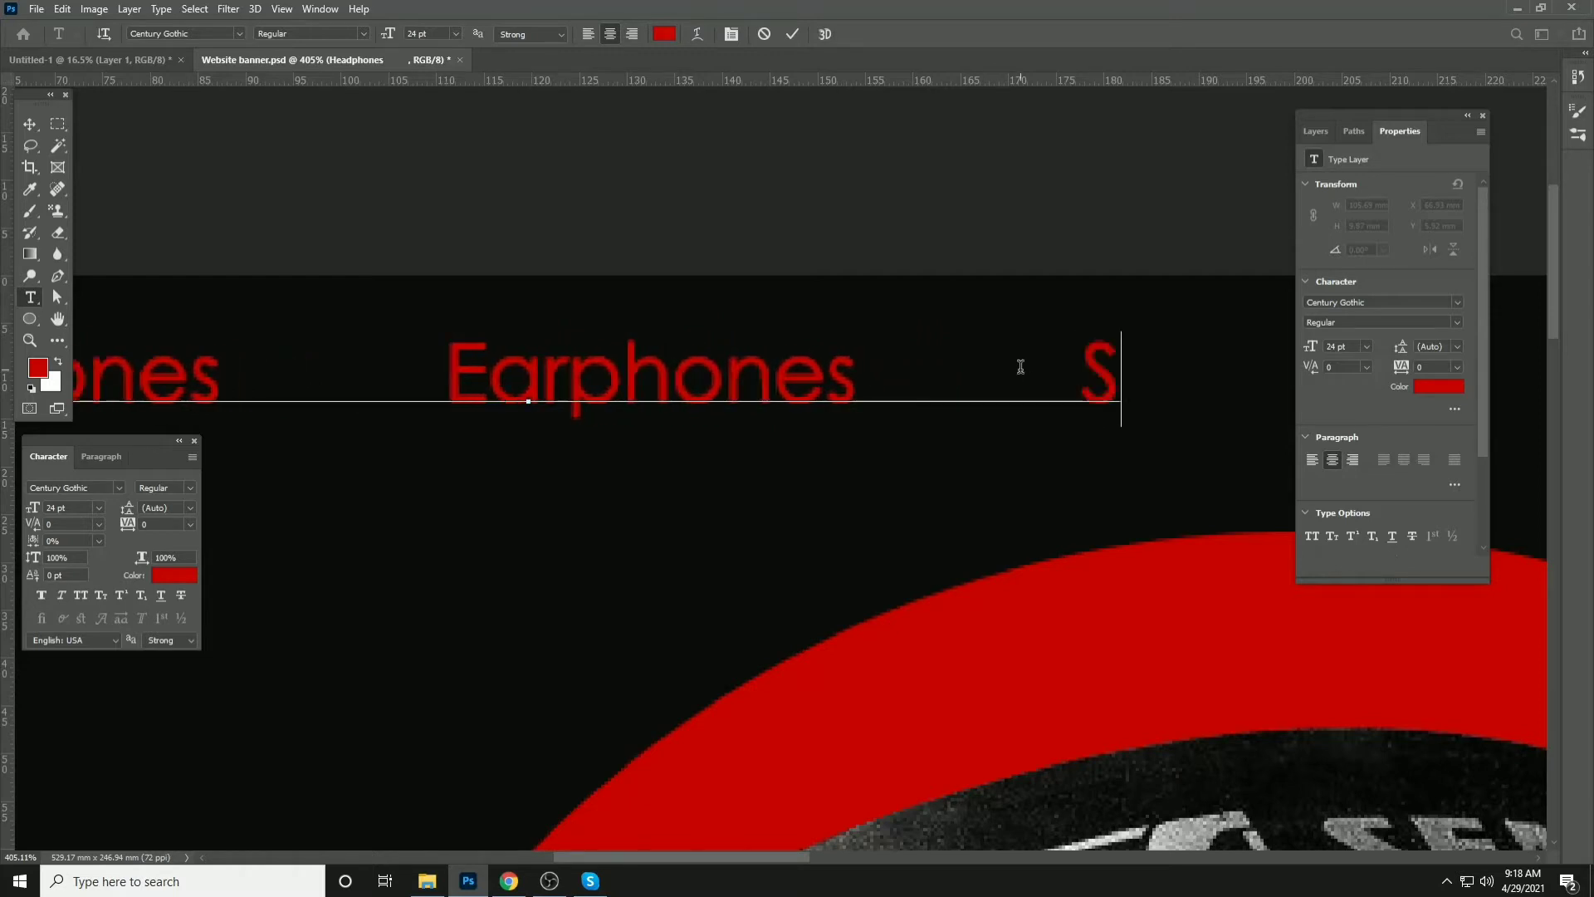
pyautogui.write('pea')
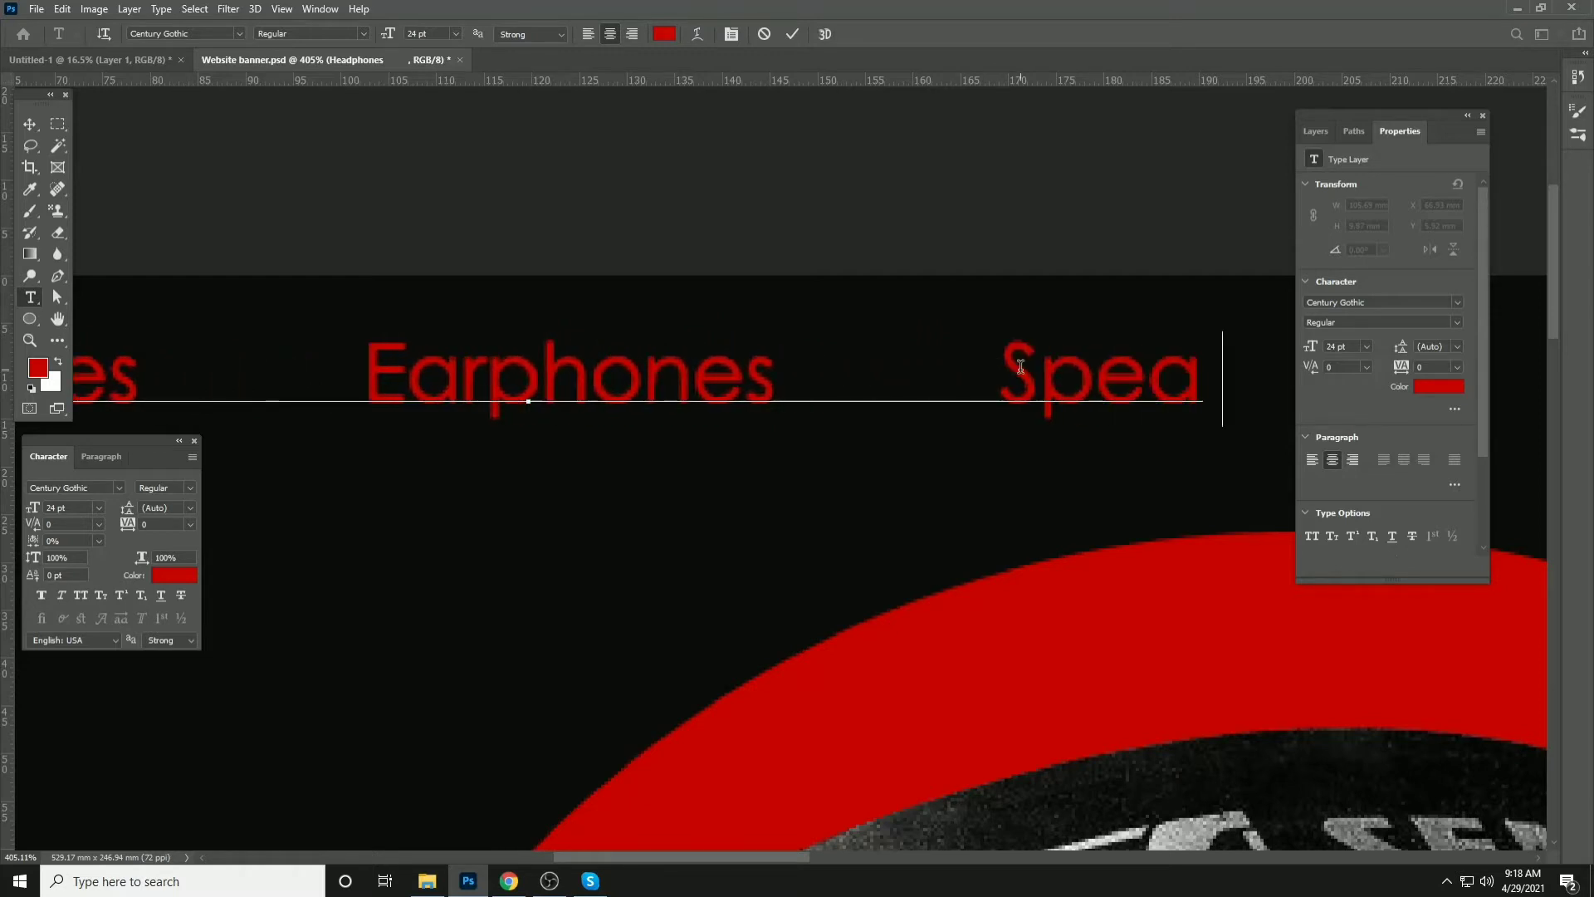
pyautogui.write('kers')
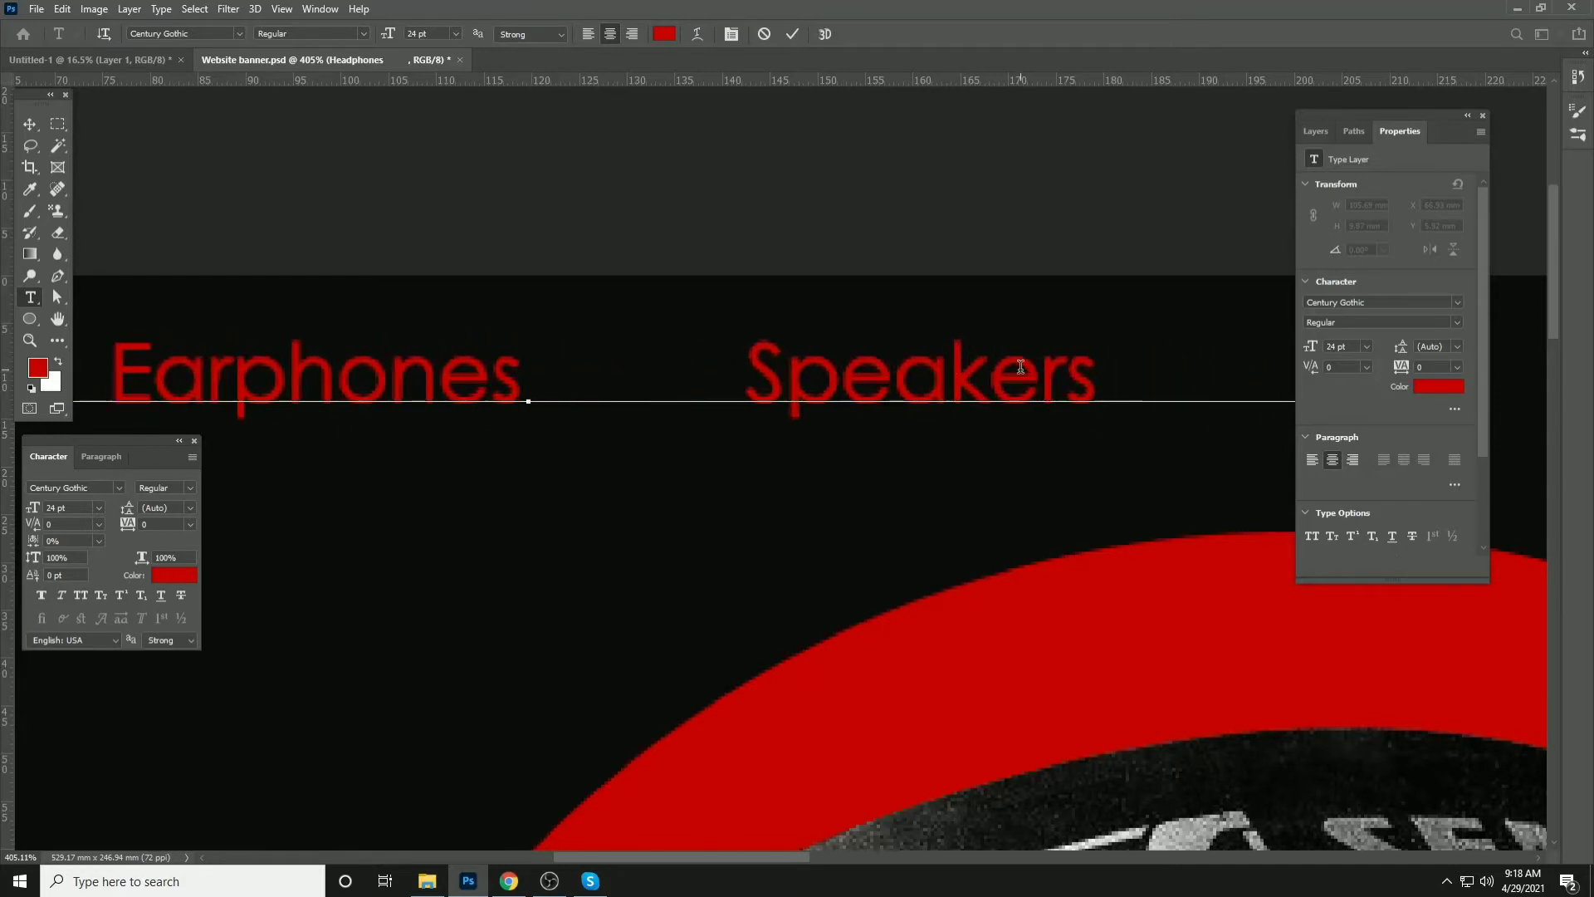
pyautogui.click(30, 125)
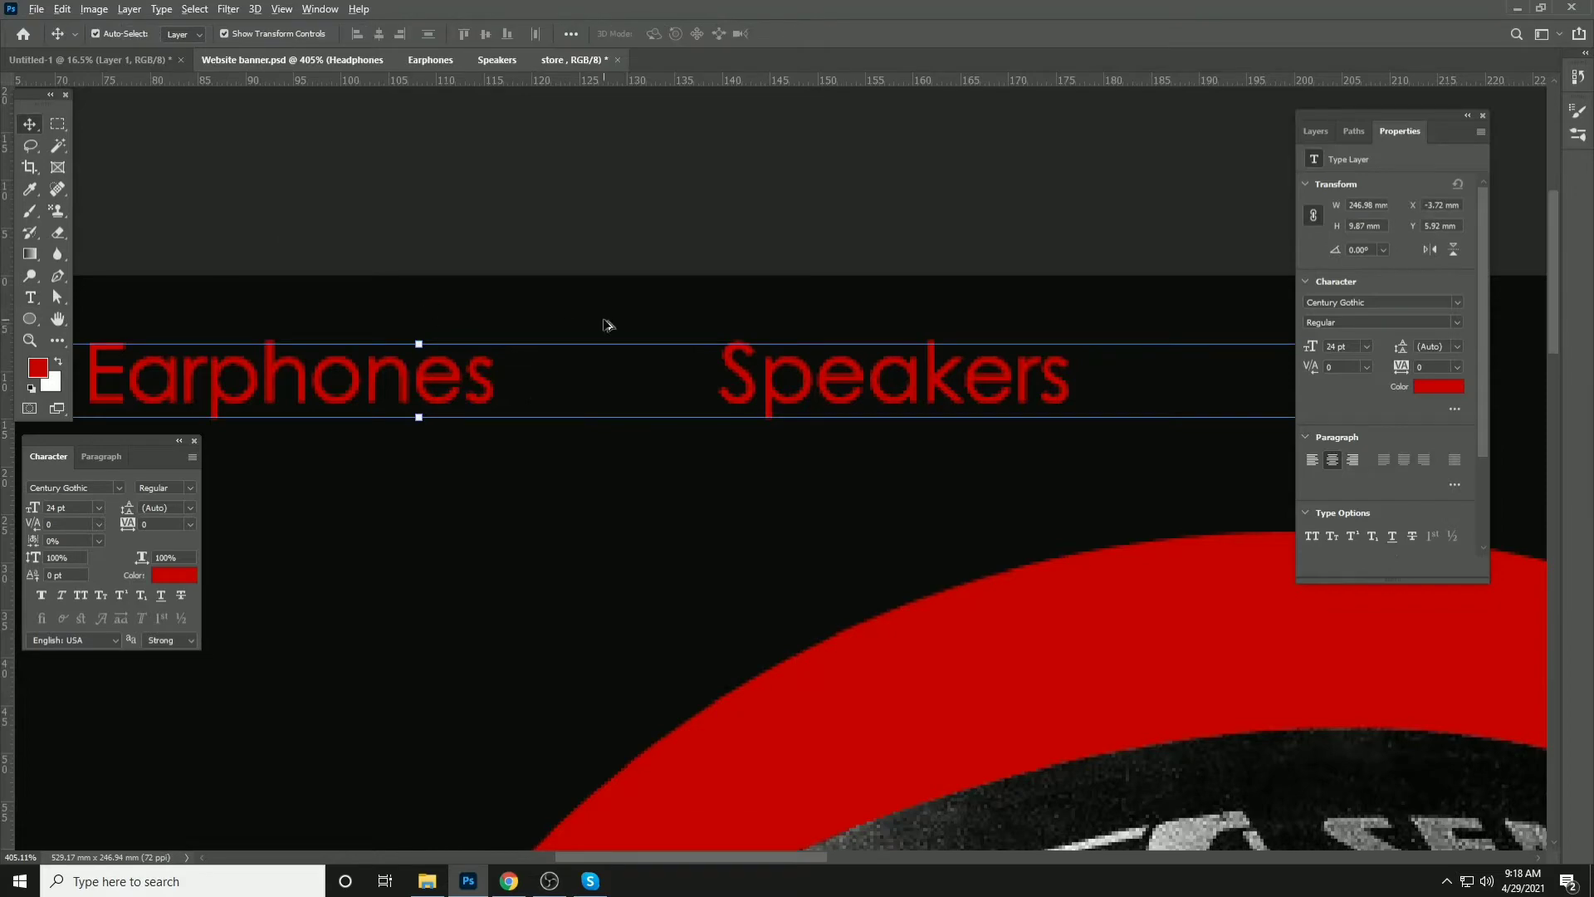
# Recolor the menu text white and move it right to about 73.5 mm from the canvas's left edge
pyautogui.scroll(-7, 607, 323)
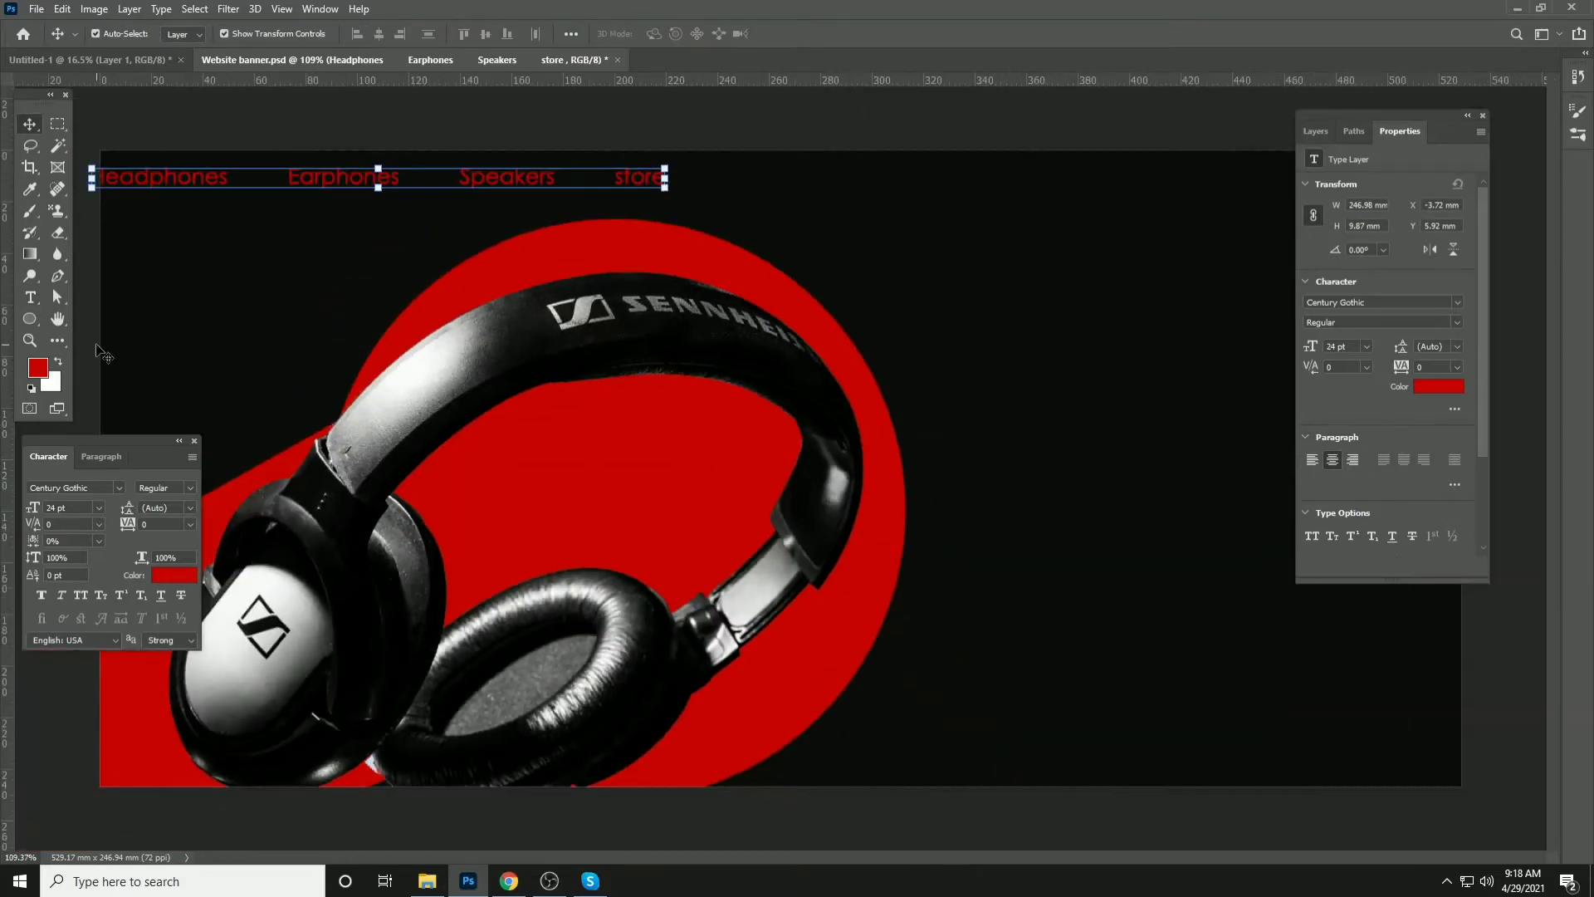
pyautogui.hotkey('ctrl', 'BackSpace')
pyautogui.moveTo(404, 176); pyautogui.dragTo(604, 185)
pyautogui.click(349, 185)
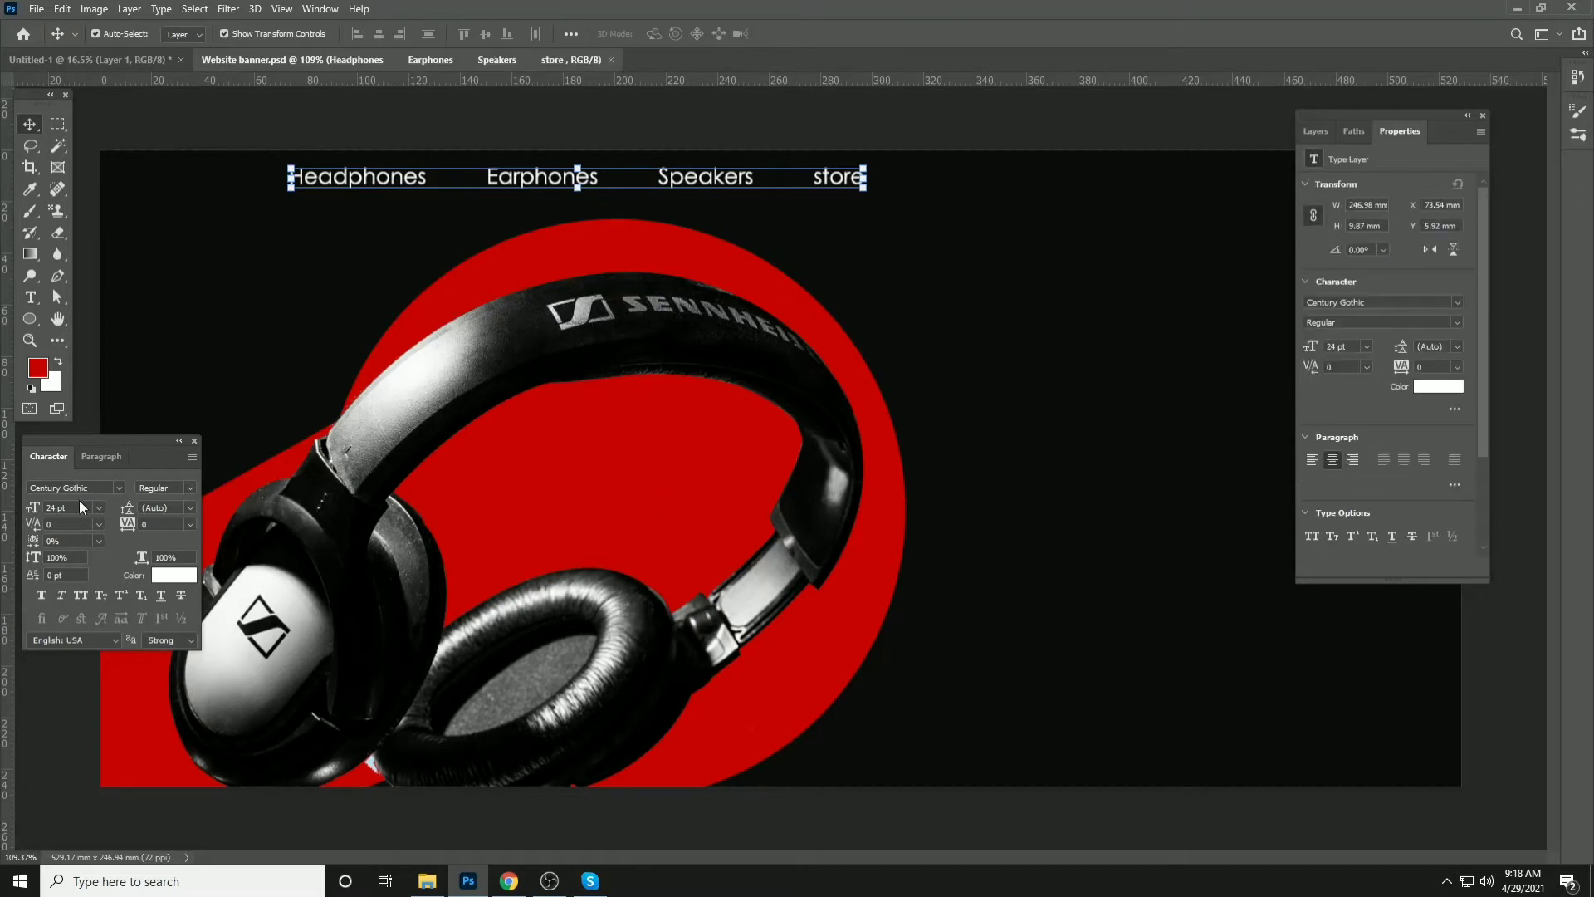
pyautogui.click(526, 131)
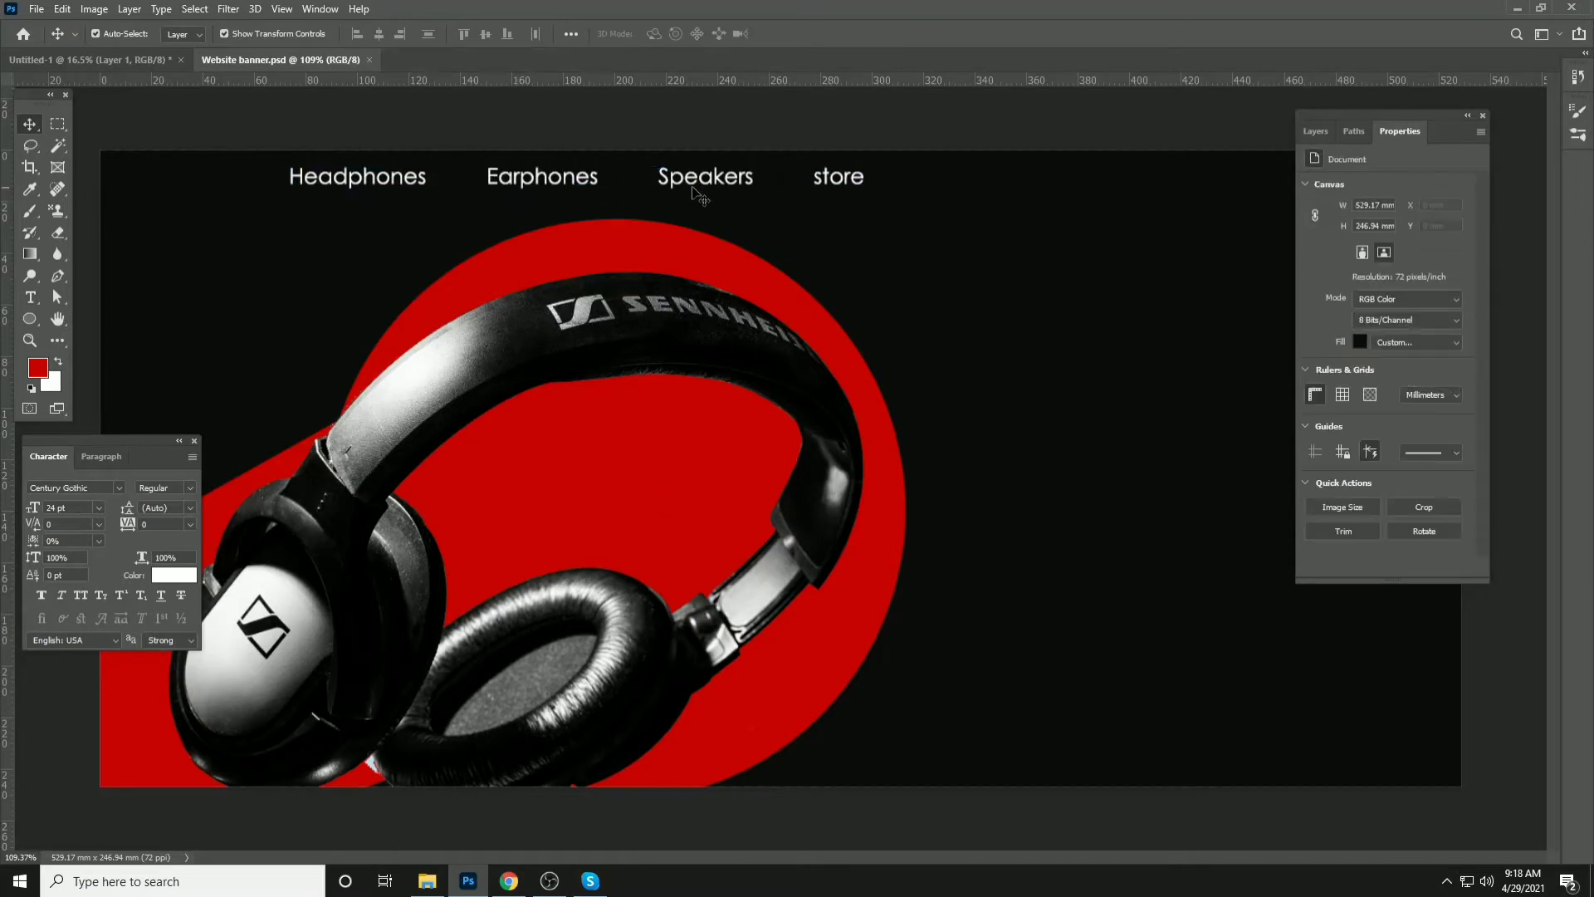
# Capitalize the last word of the menu text so it reads "Store"
pyautogui.doubleClick(830, 185)
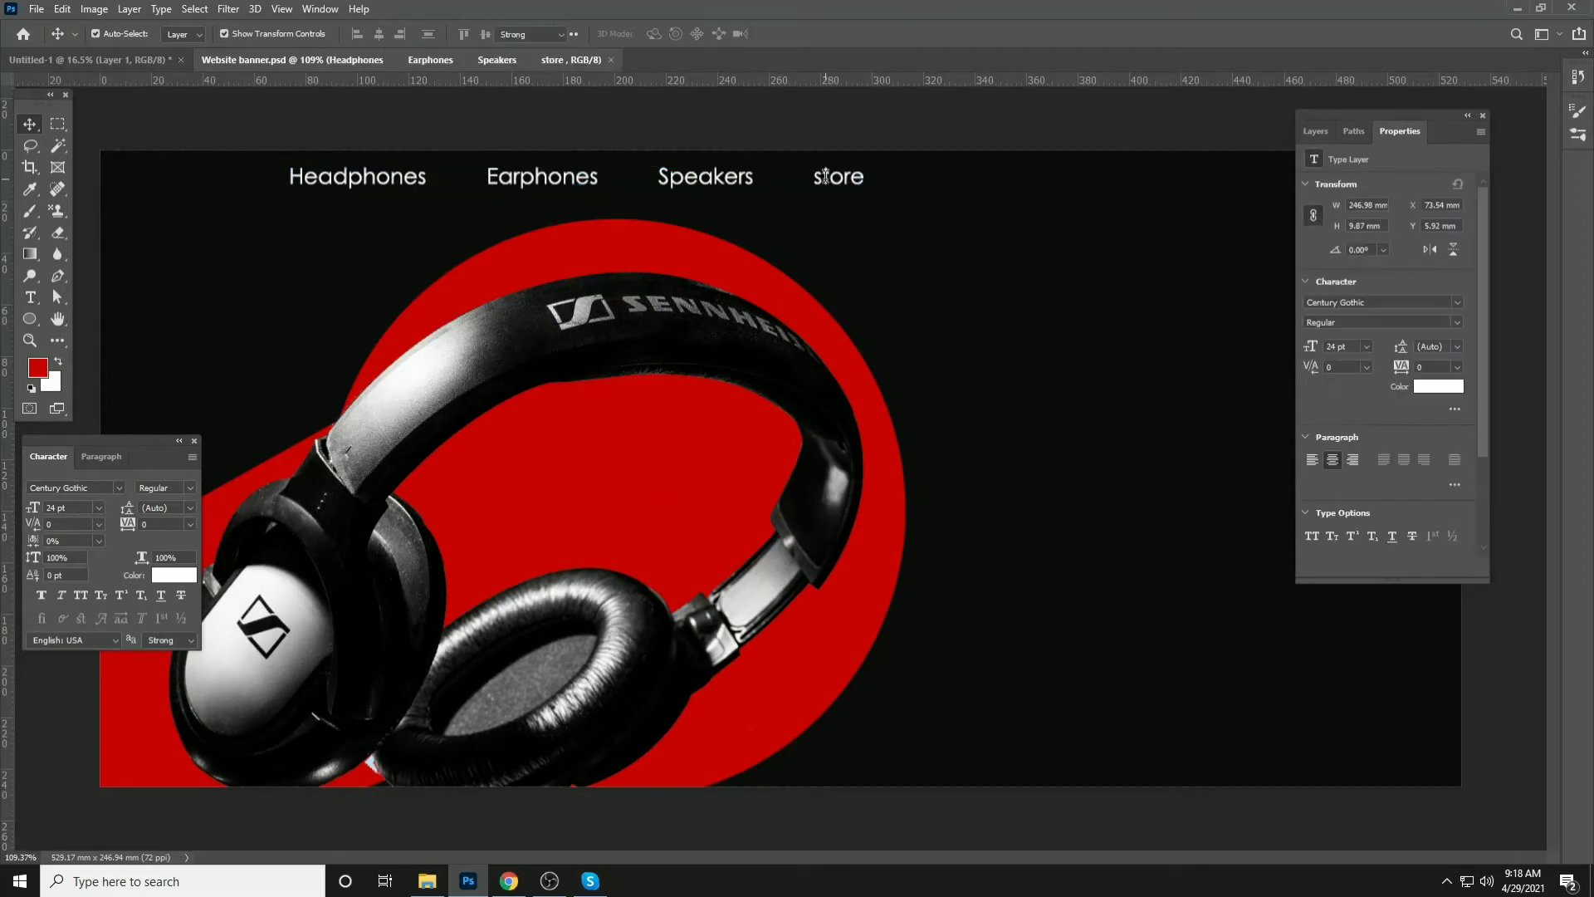
pyautogui.write('S')
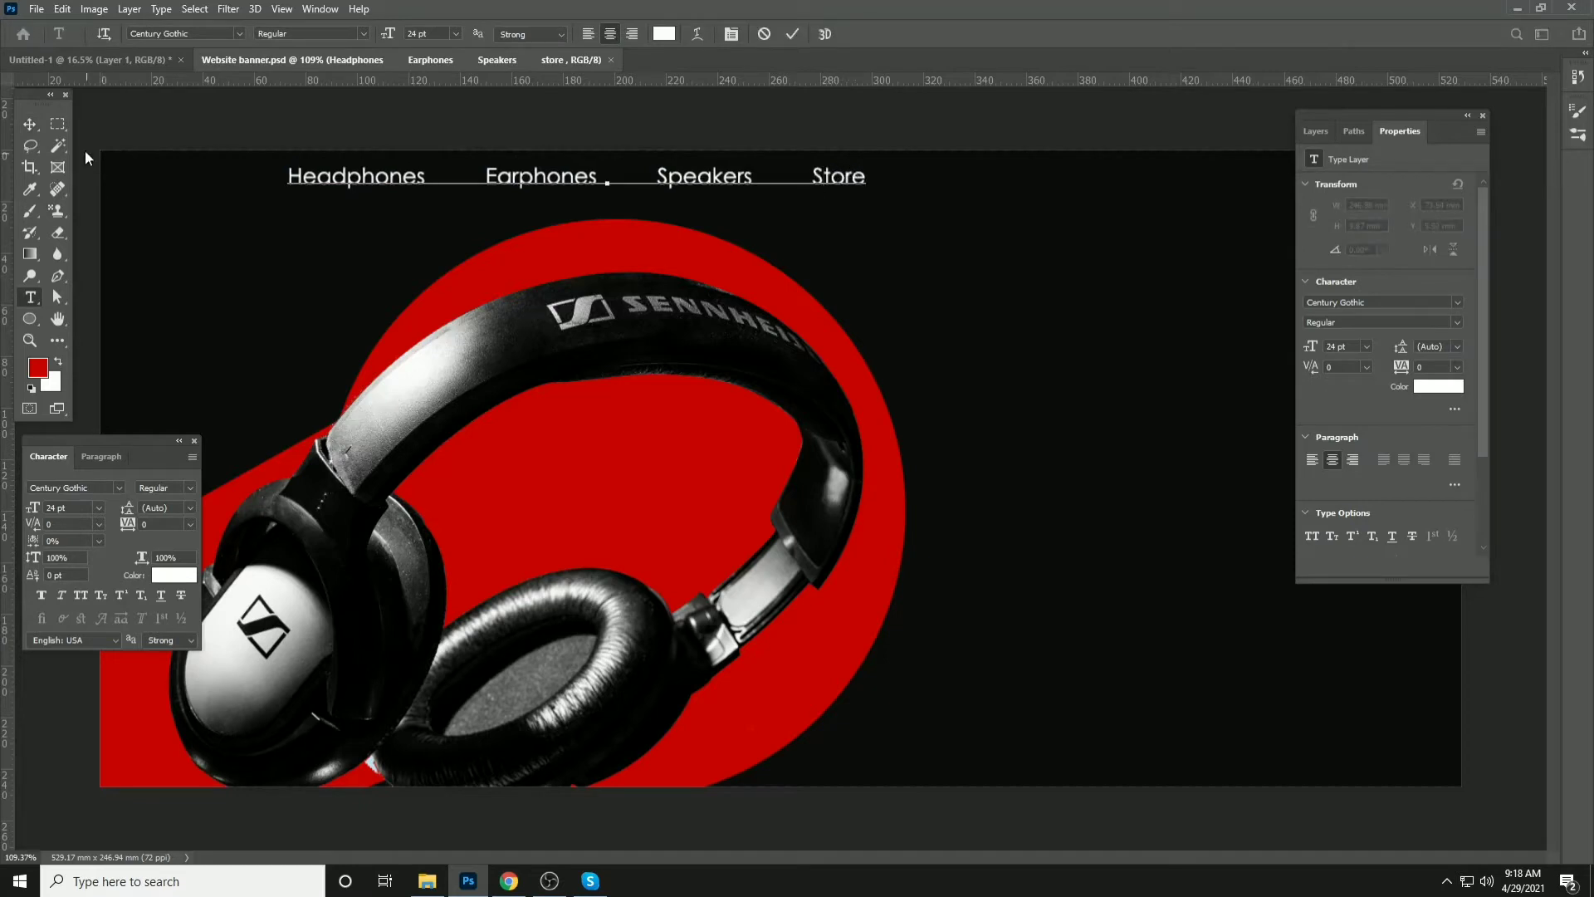
pyautogui.click(35, 123)
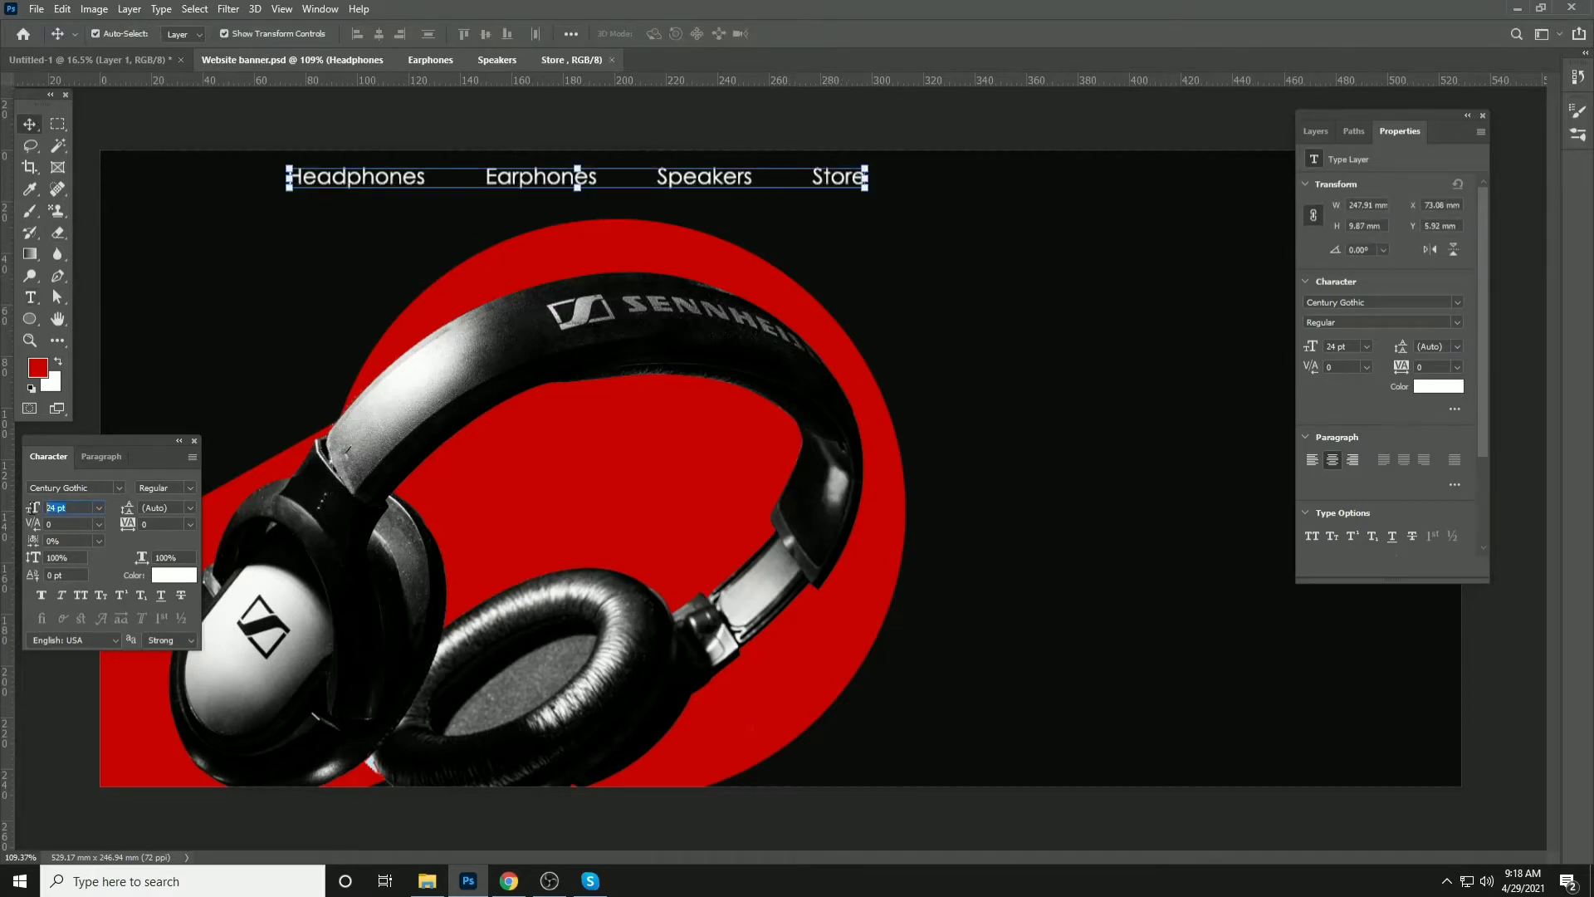
# Set the menu text's font size to 20 pt and save the banner
pyautogui.write('20')
pyautogui.press('Return')
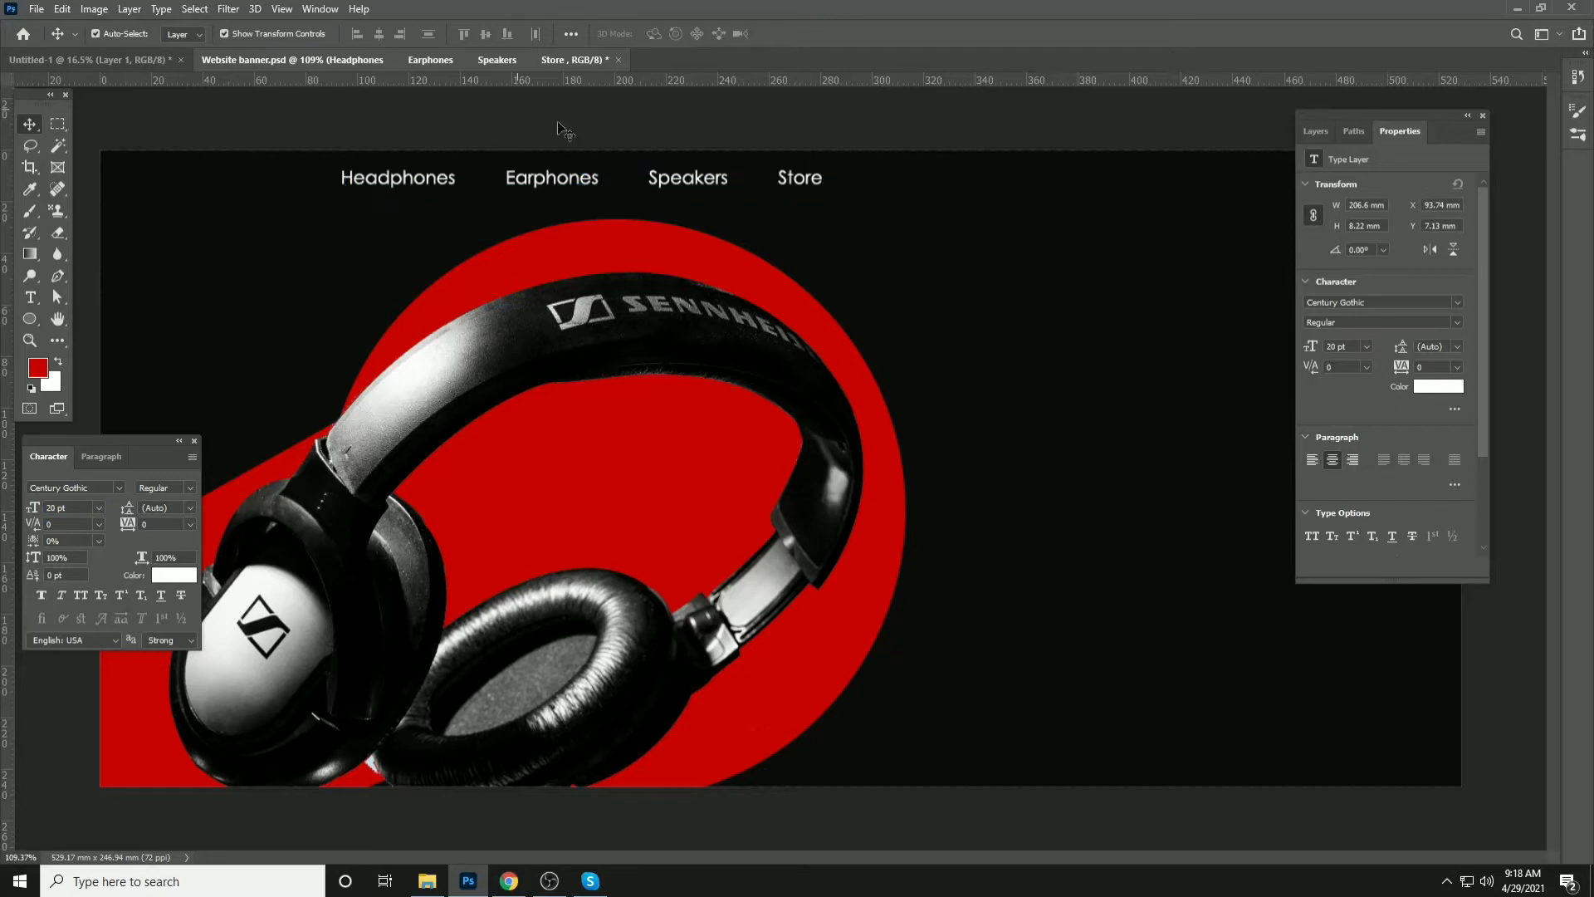
pyautogui.click(564, 131)
pyautogui.hotkey('ctrl', 's')
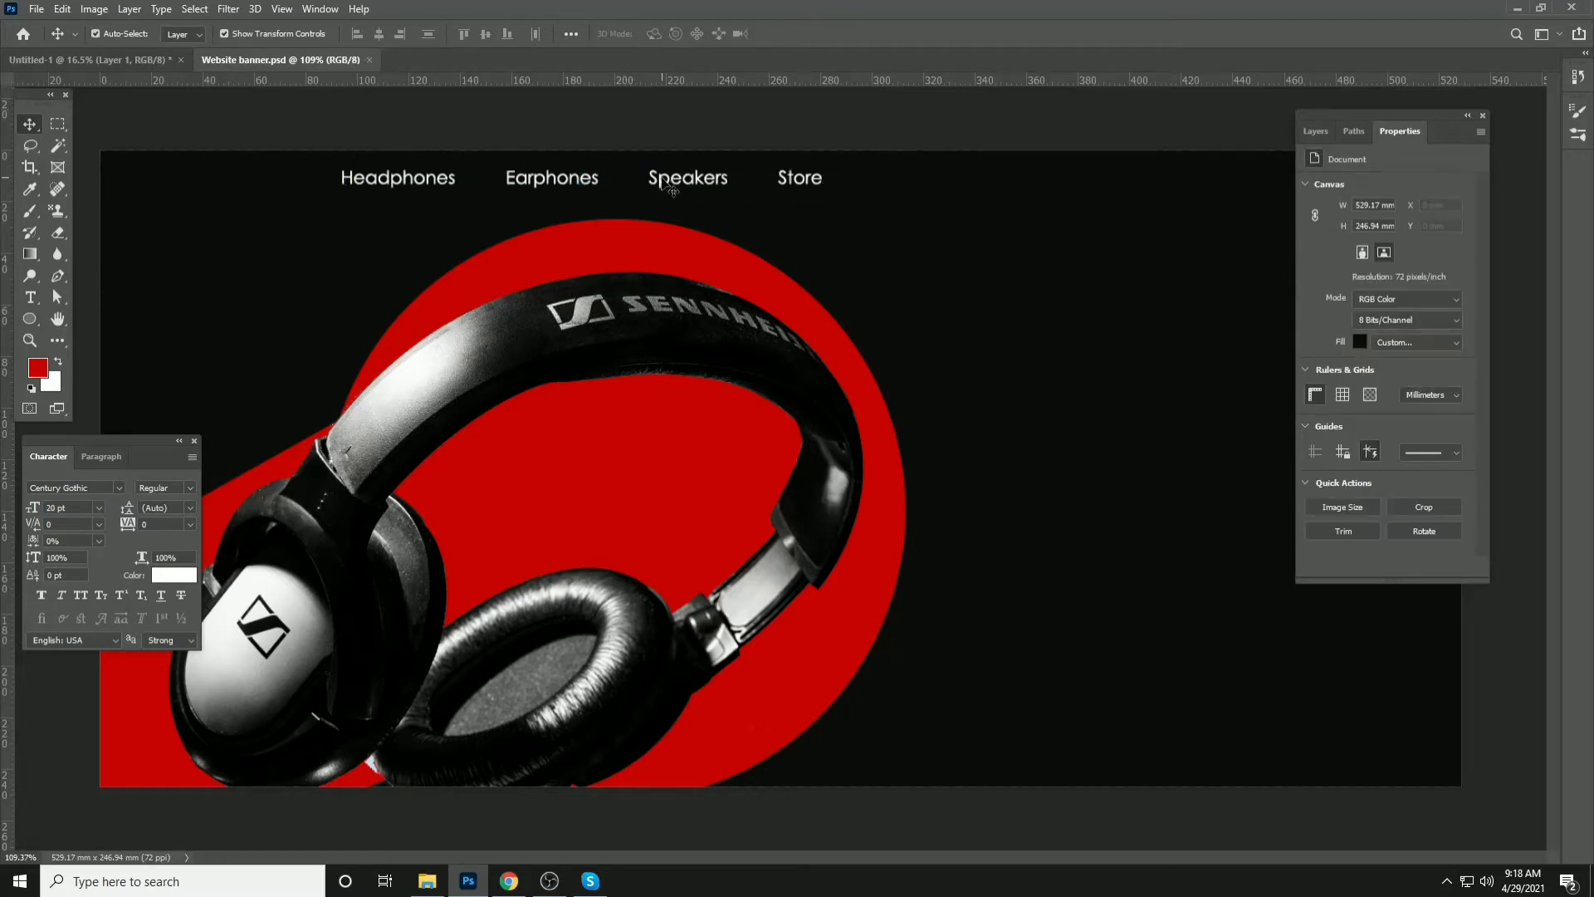
# Move the menu text straight down to a Y position of 10.66 mm
pyautogui.keyDown('ctrl'); pyautogui.click(664, 180); pyautogui.keyUp('ctrl')
pyautogui.hotkey('ctrl', '0')
pyautogui.moveTo(706, 254); pyautogui.dragTo(804, 214)
pyautogui.hotkey('shift', 'Down')
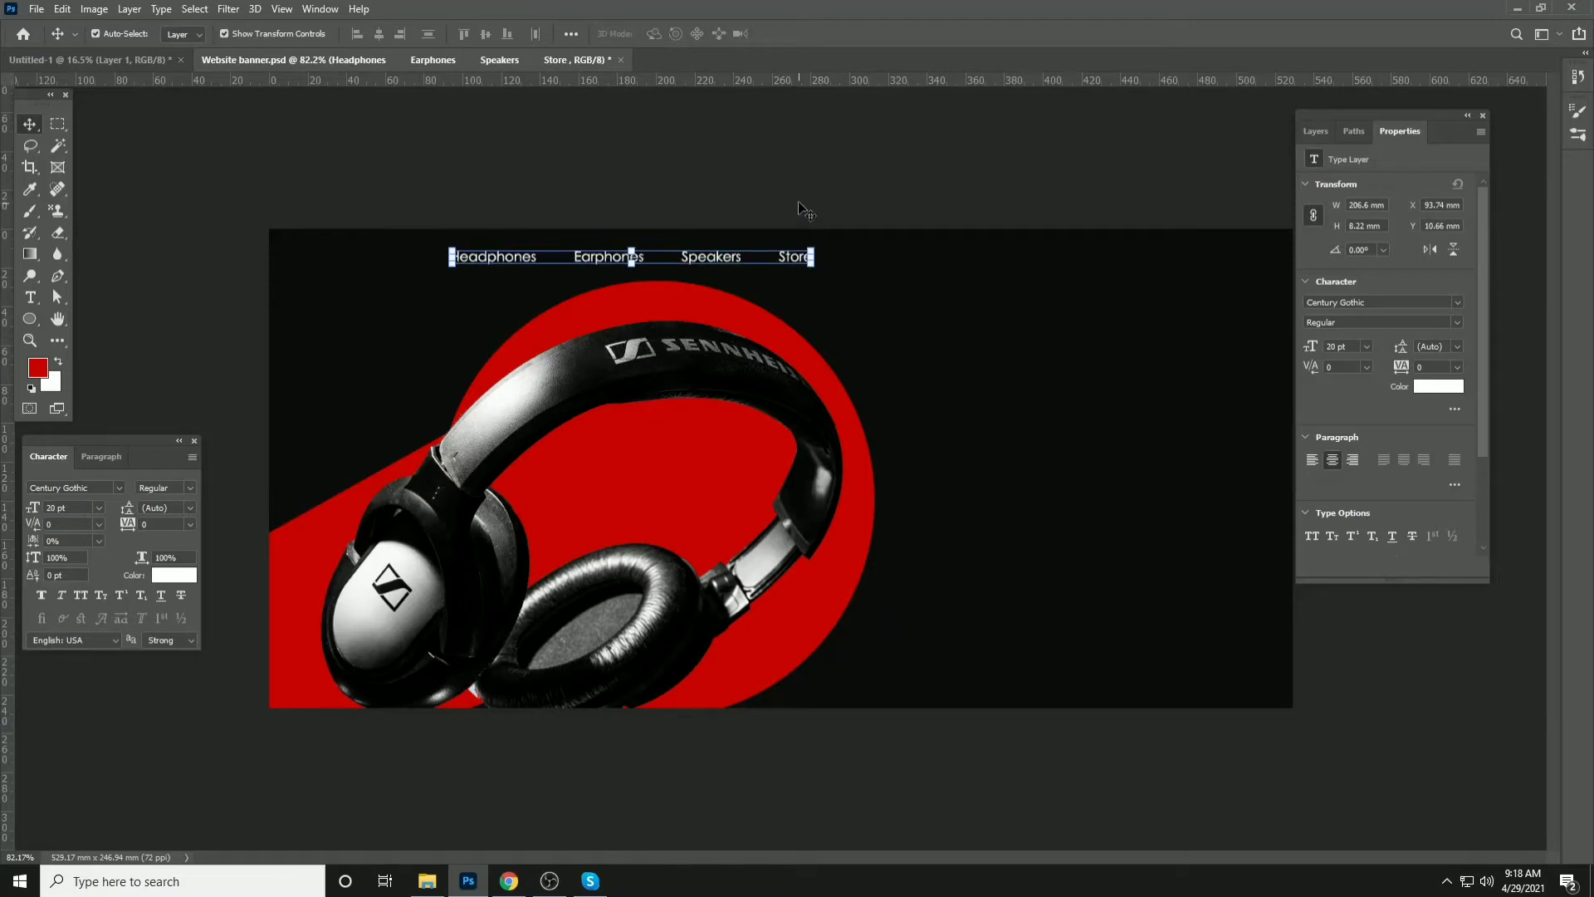
pyautogui.click(799, 202)
# Center the menu text horizontally on the canvas and save the banner
pyautogui.click(721, 255)
pyautogui.hotkey('ctrl', 'a')
pyautogui.click(379, 34)
pyautogui.hotkey('ctrl', 'd')
pyautogui.hotkey('ctrl', 's')
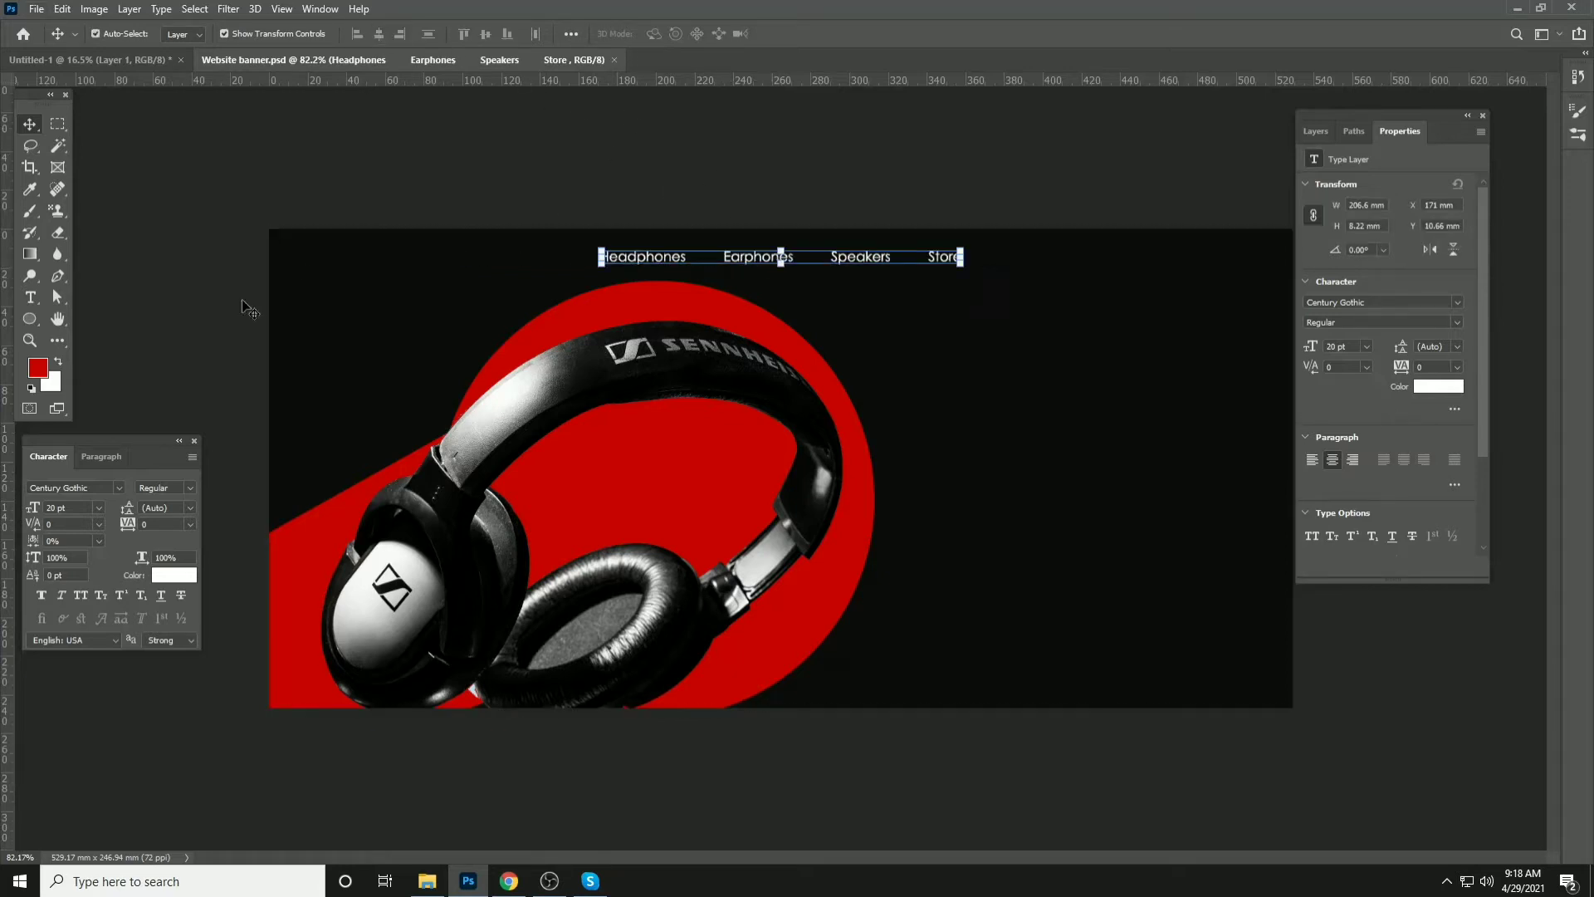
# Reduce the menu text's font size to 18 pt and save the banner
pyautogui.write('18')
pyautogui.press('Return')
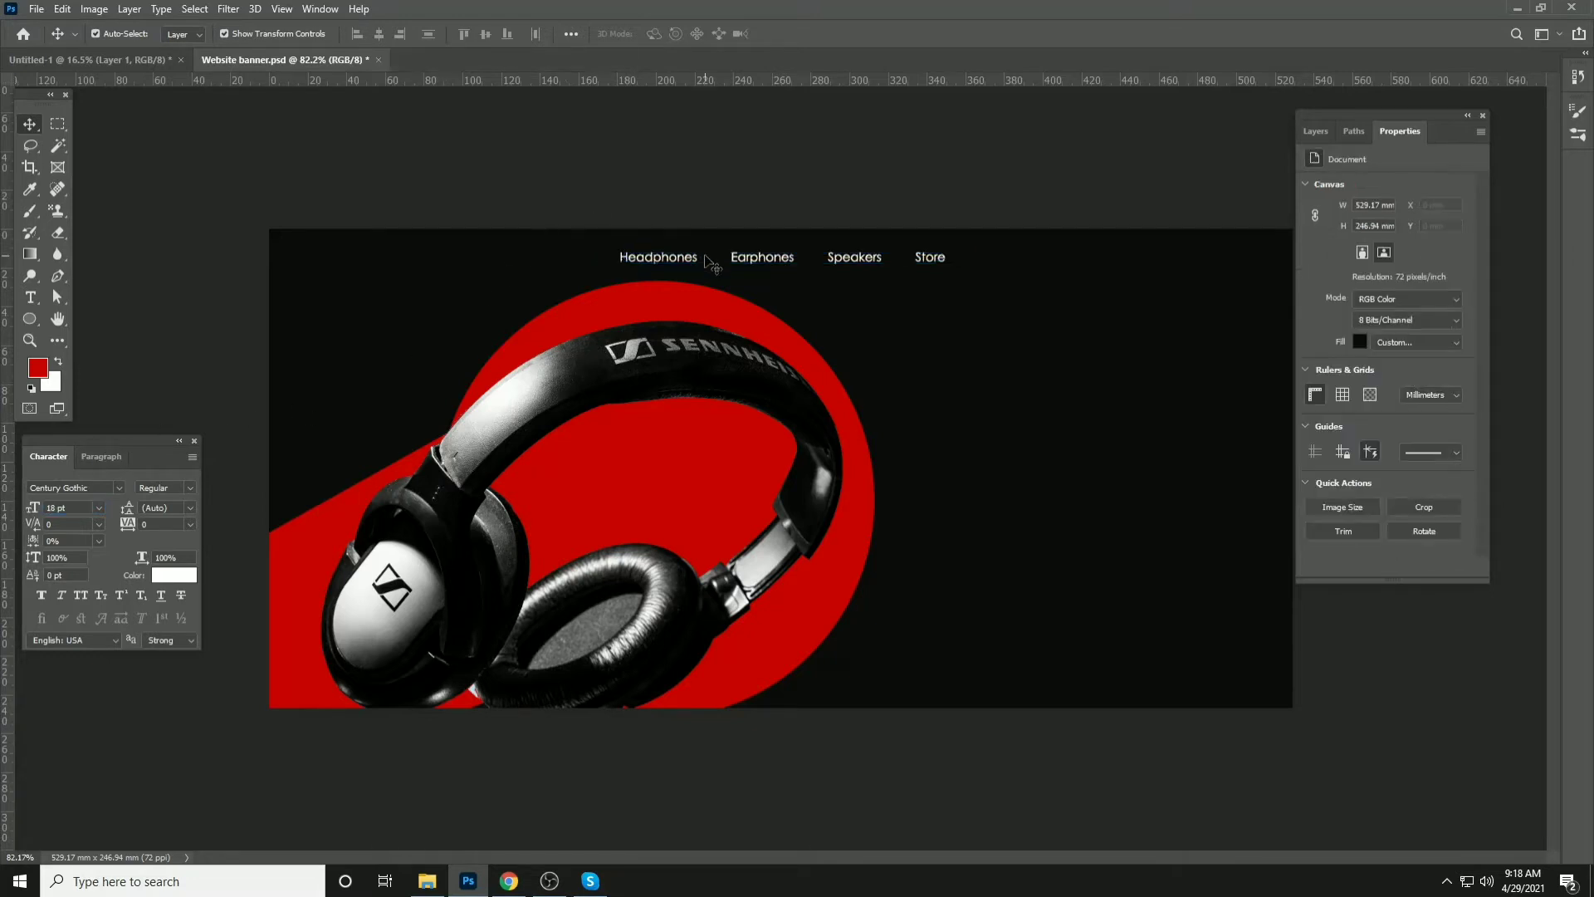
pyautogui.hotkey('ctrl', 's')
pyautogui.click(681, 213)
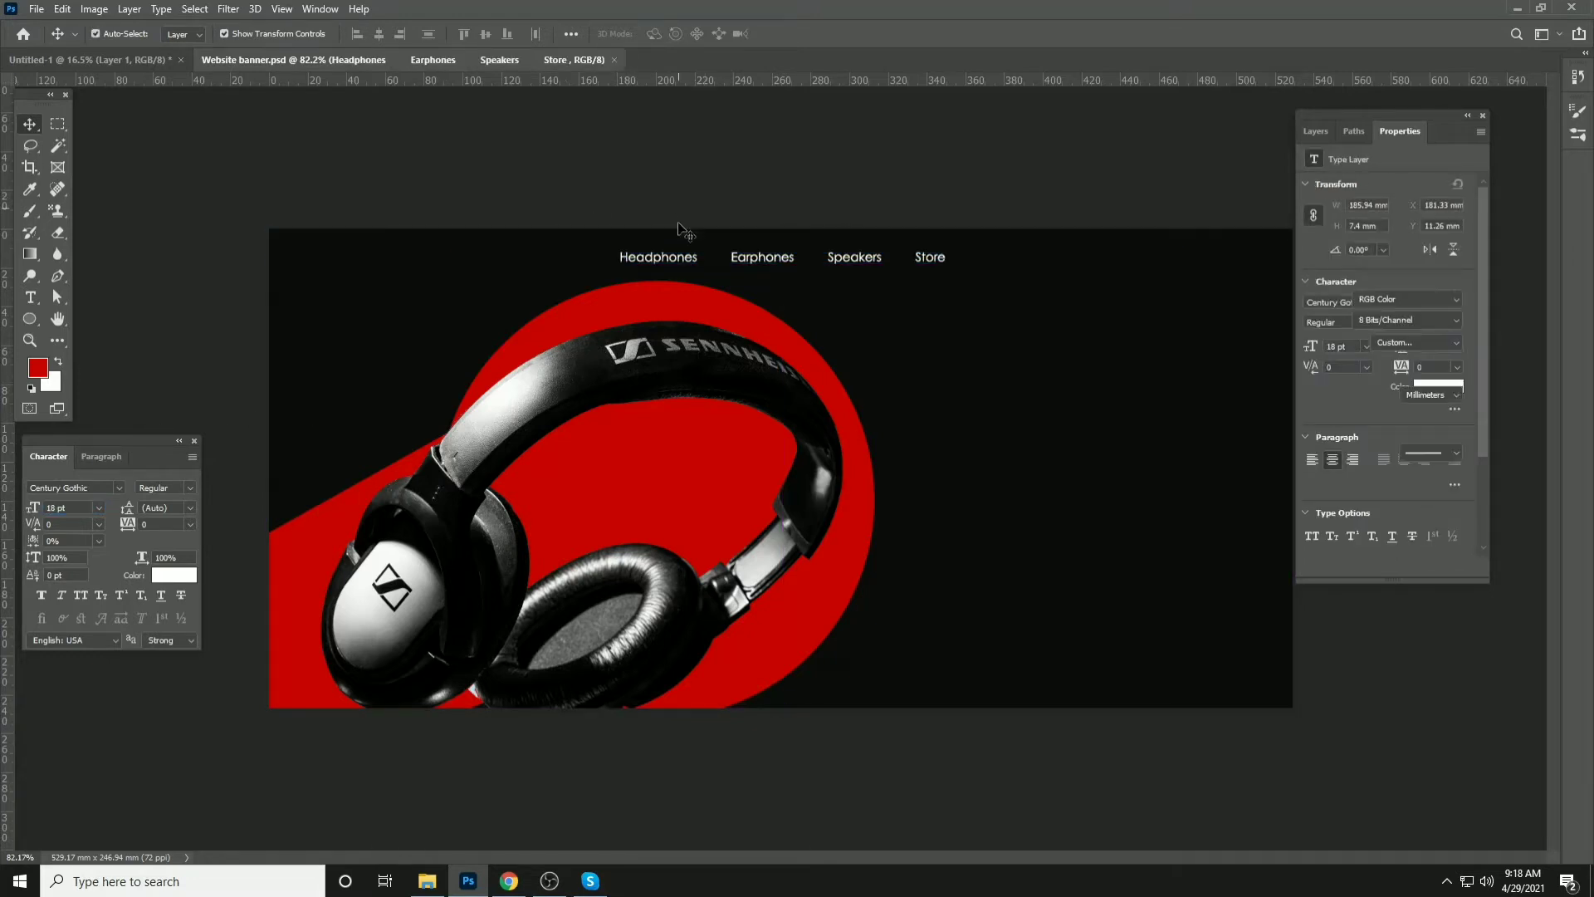
# Draw a small downward-pointing triangle path with the Pen tool just after the word "Headphones", and bring up the layer list
pyautogui.scroll(2, 677, 258)
pyautogui.scroll(10, 677, 259)
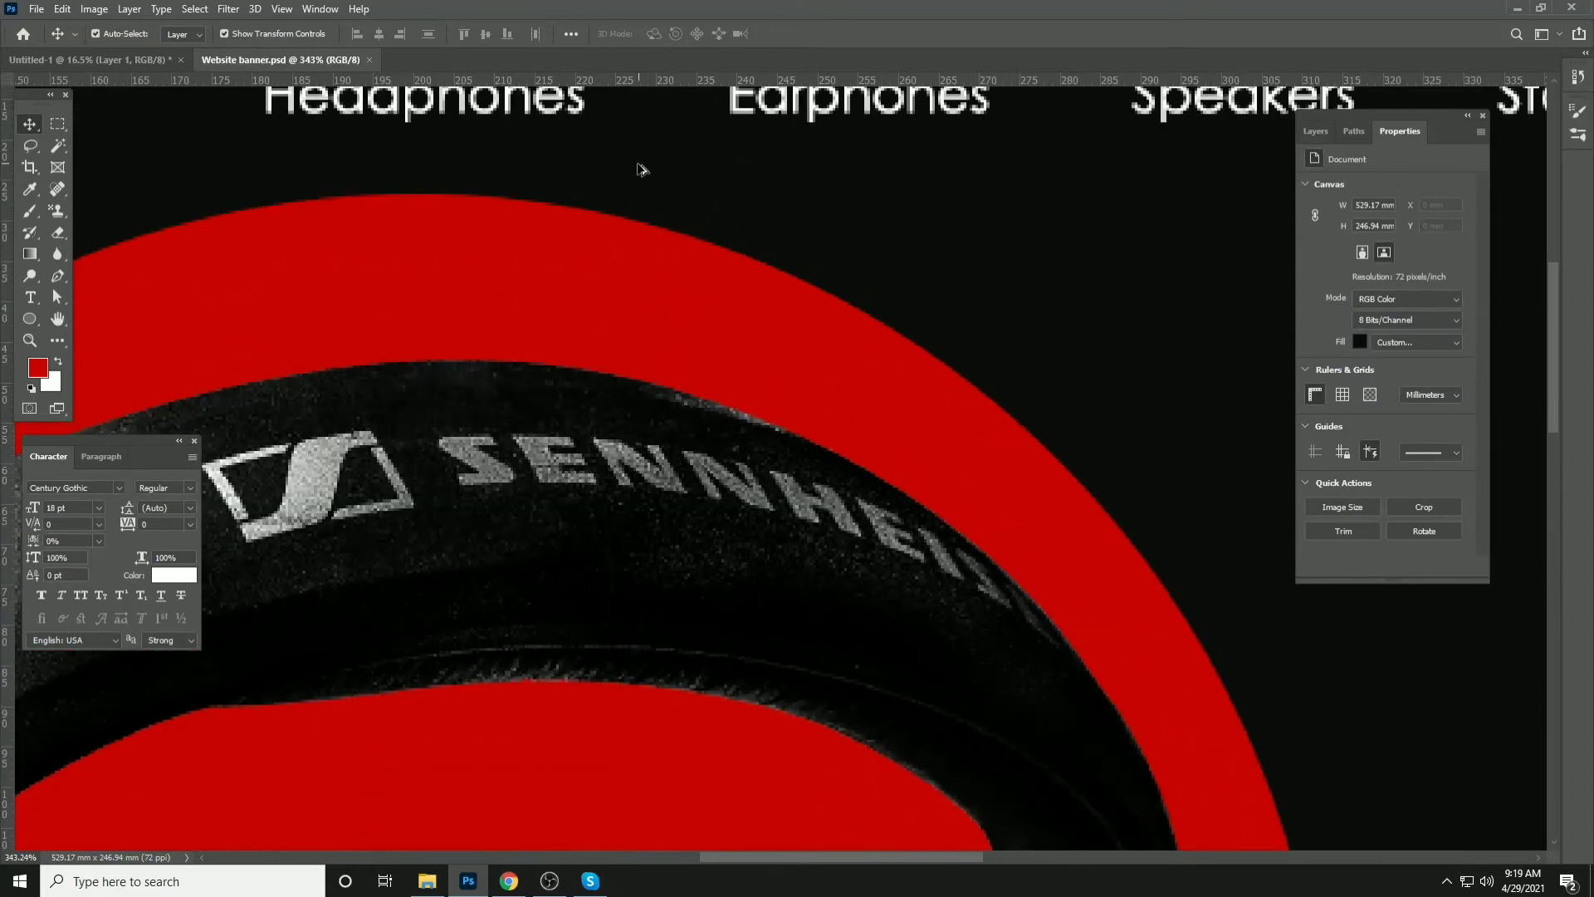
pyautogui.scroll(2, 495, 304)
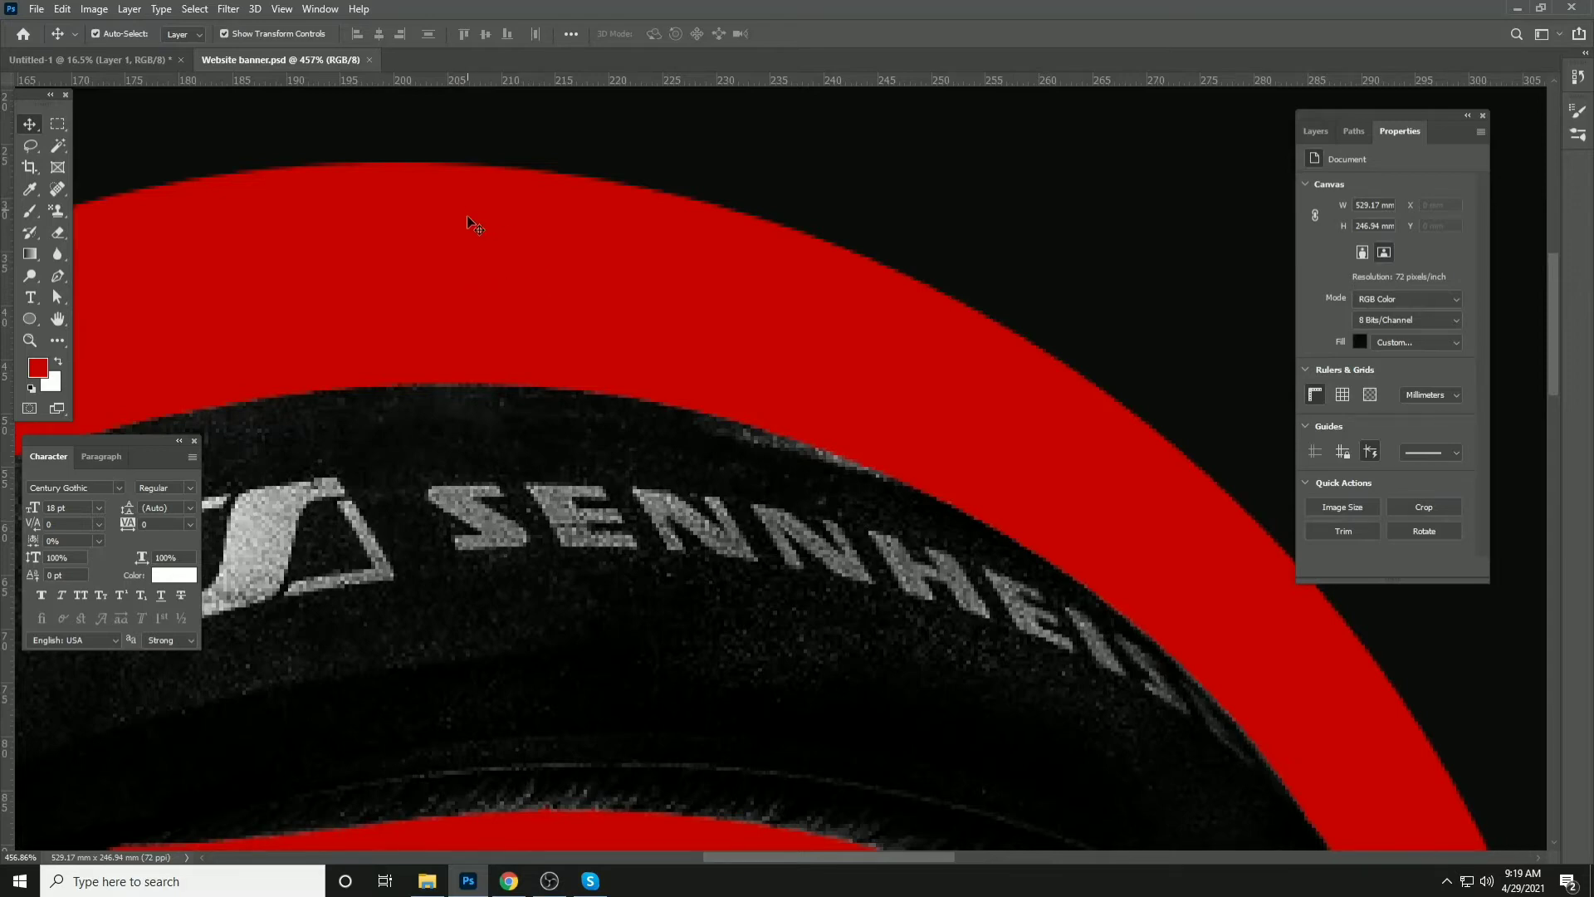
pyautogui.scroll(-3, 515, 262)
pyautogui.scroll(2, 575, 234)
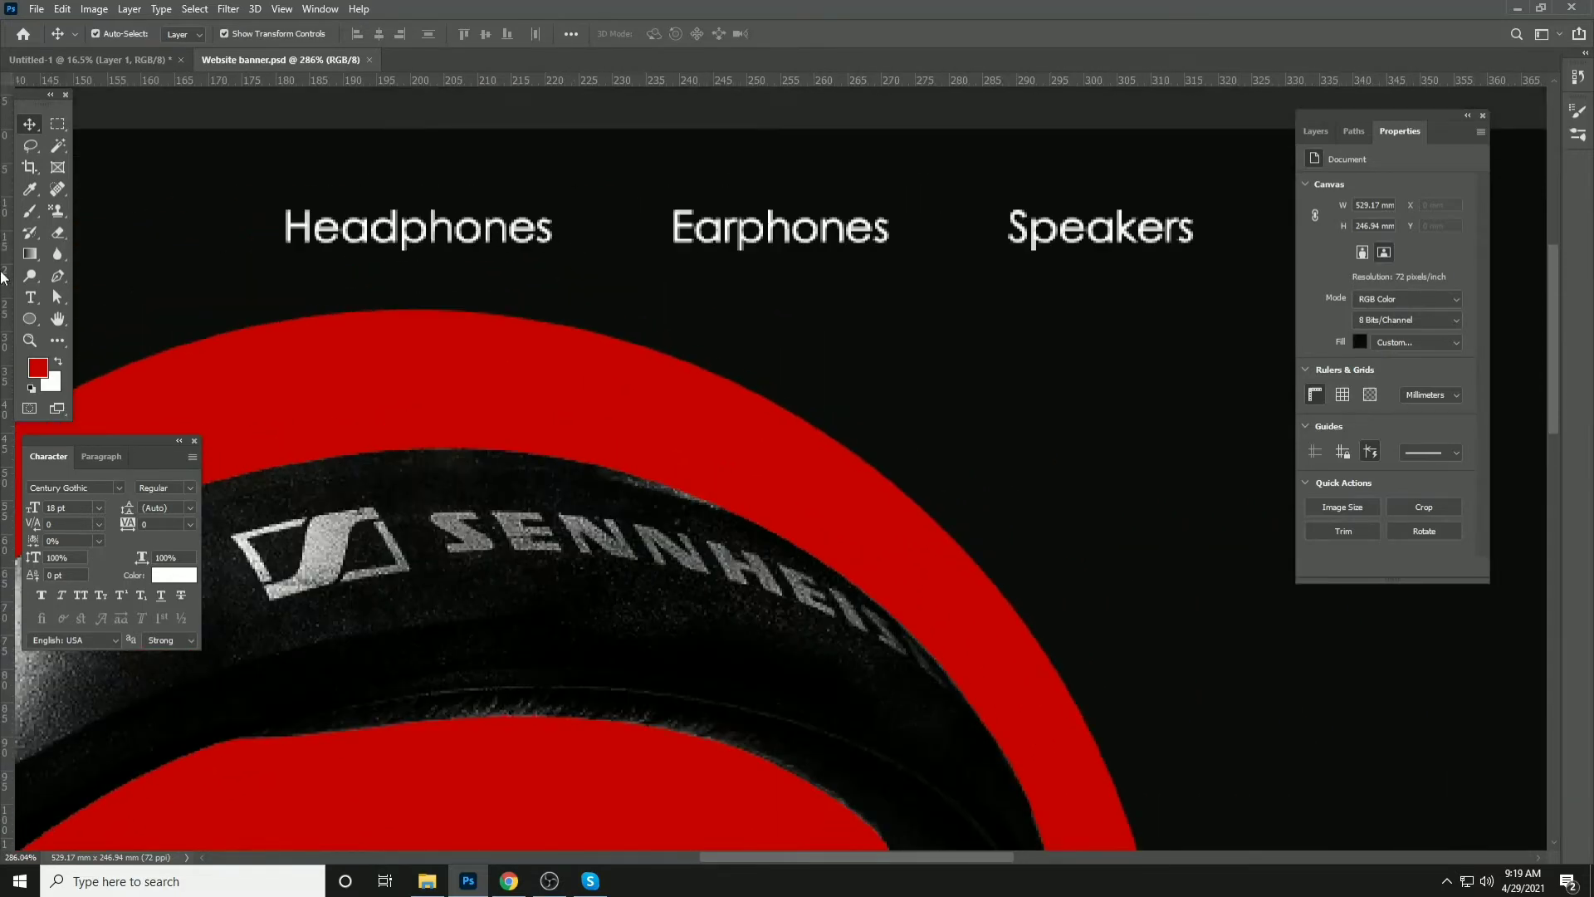
pyautogui.click(31, 321)
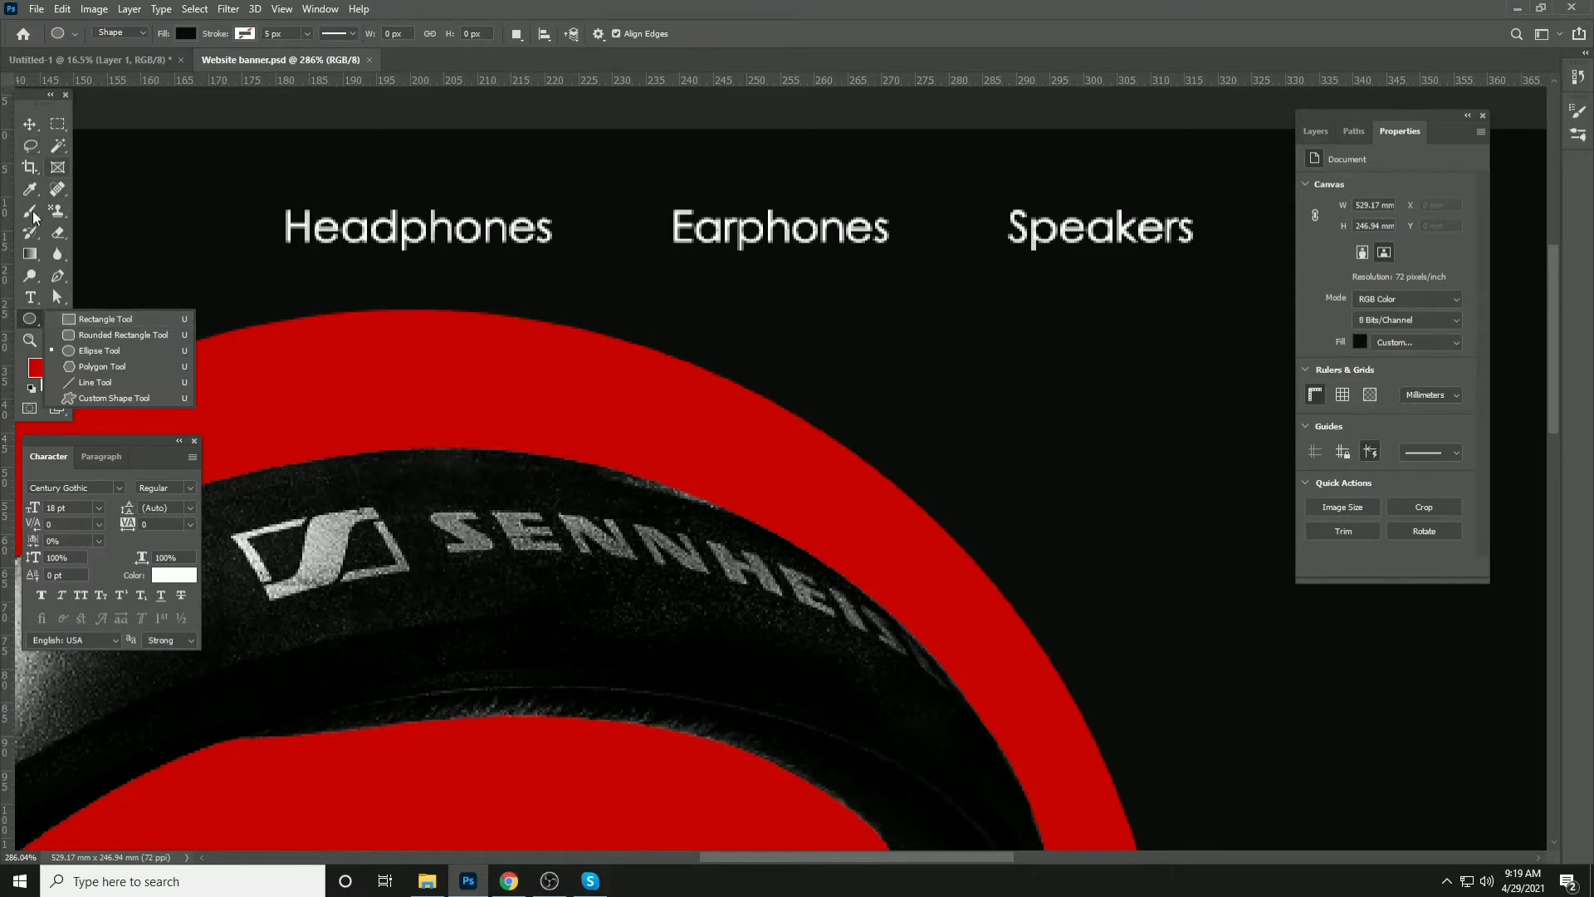
pyautogui.click(57, 296)
pyautogui.press('p')
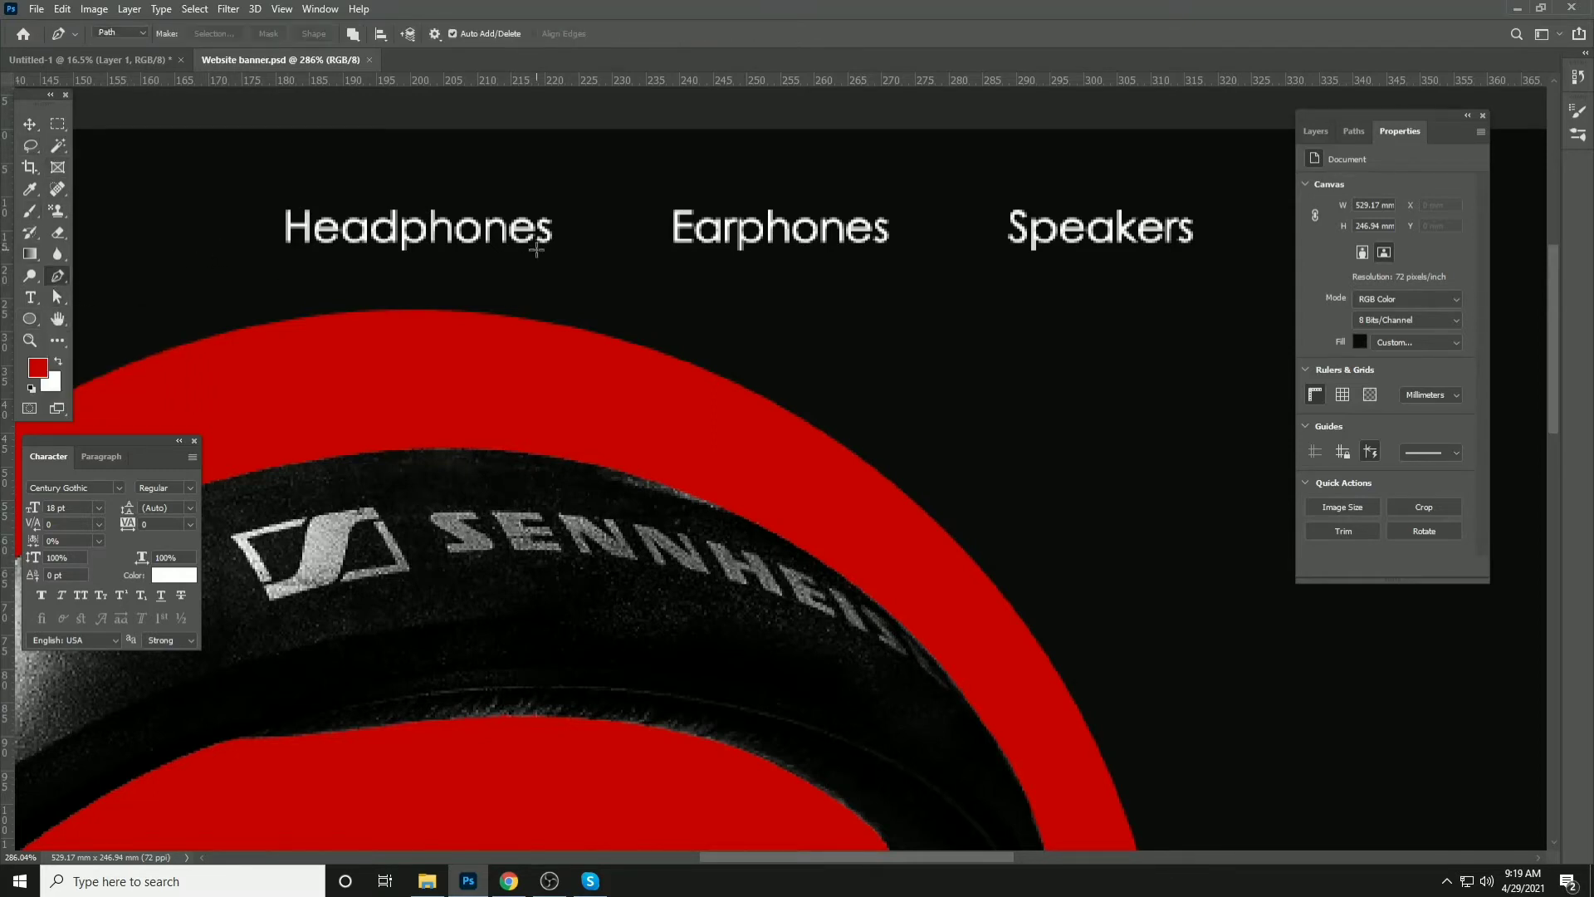
pyautogui.scroll(5, 565, 247)
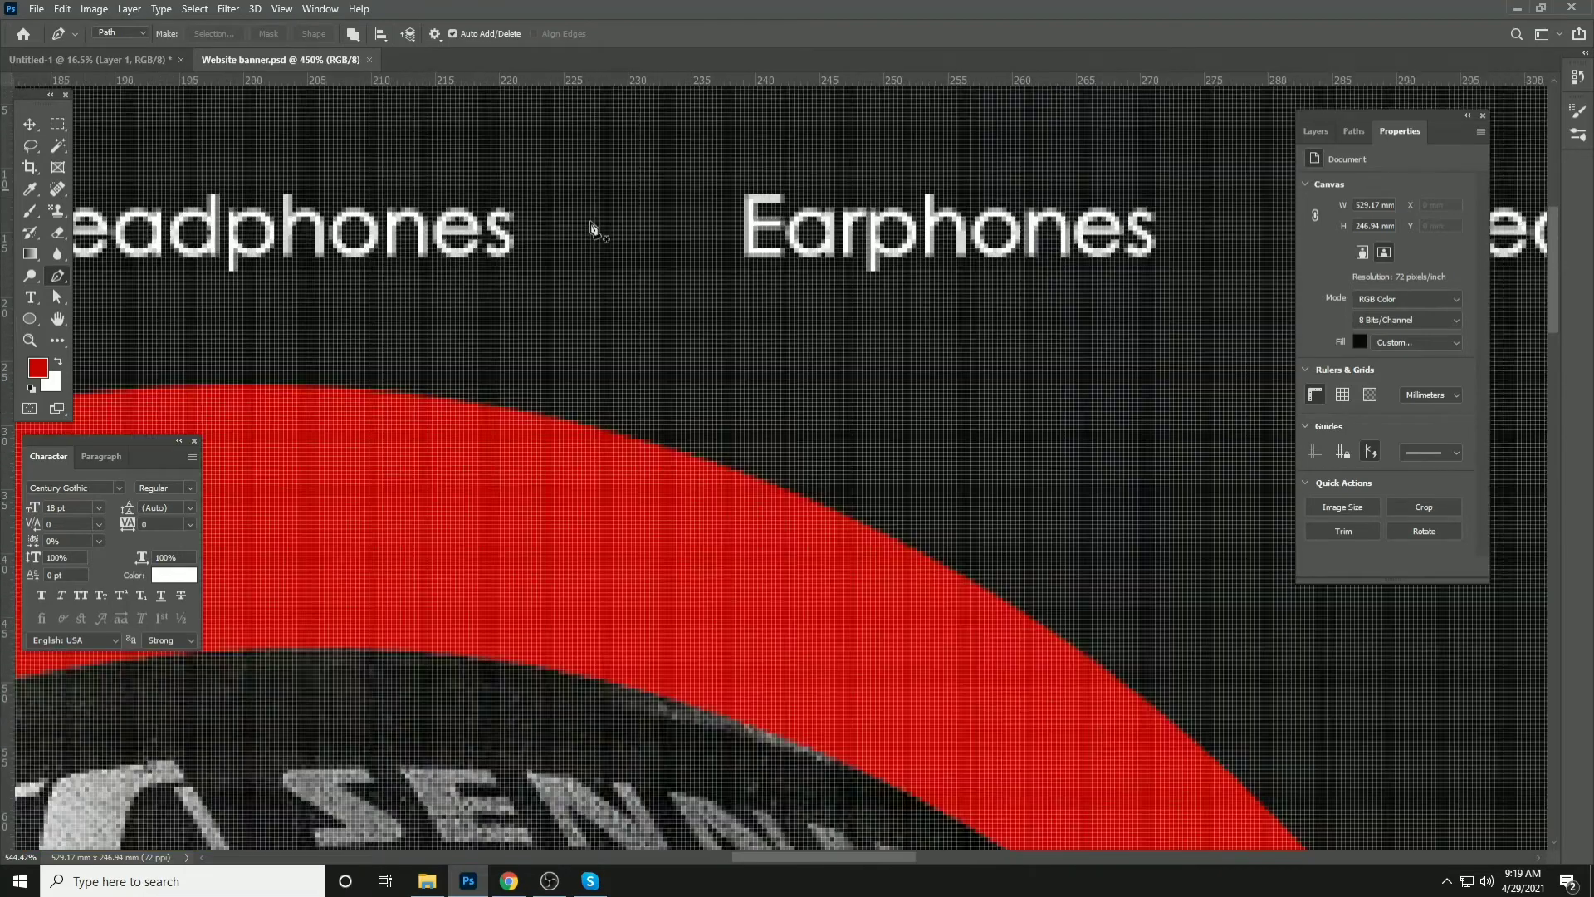
pyautogui.click(528, 209)
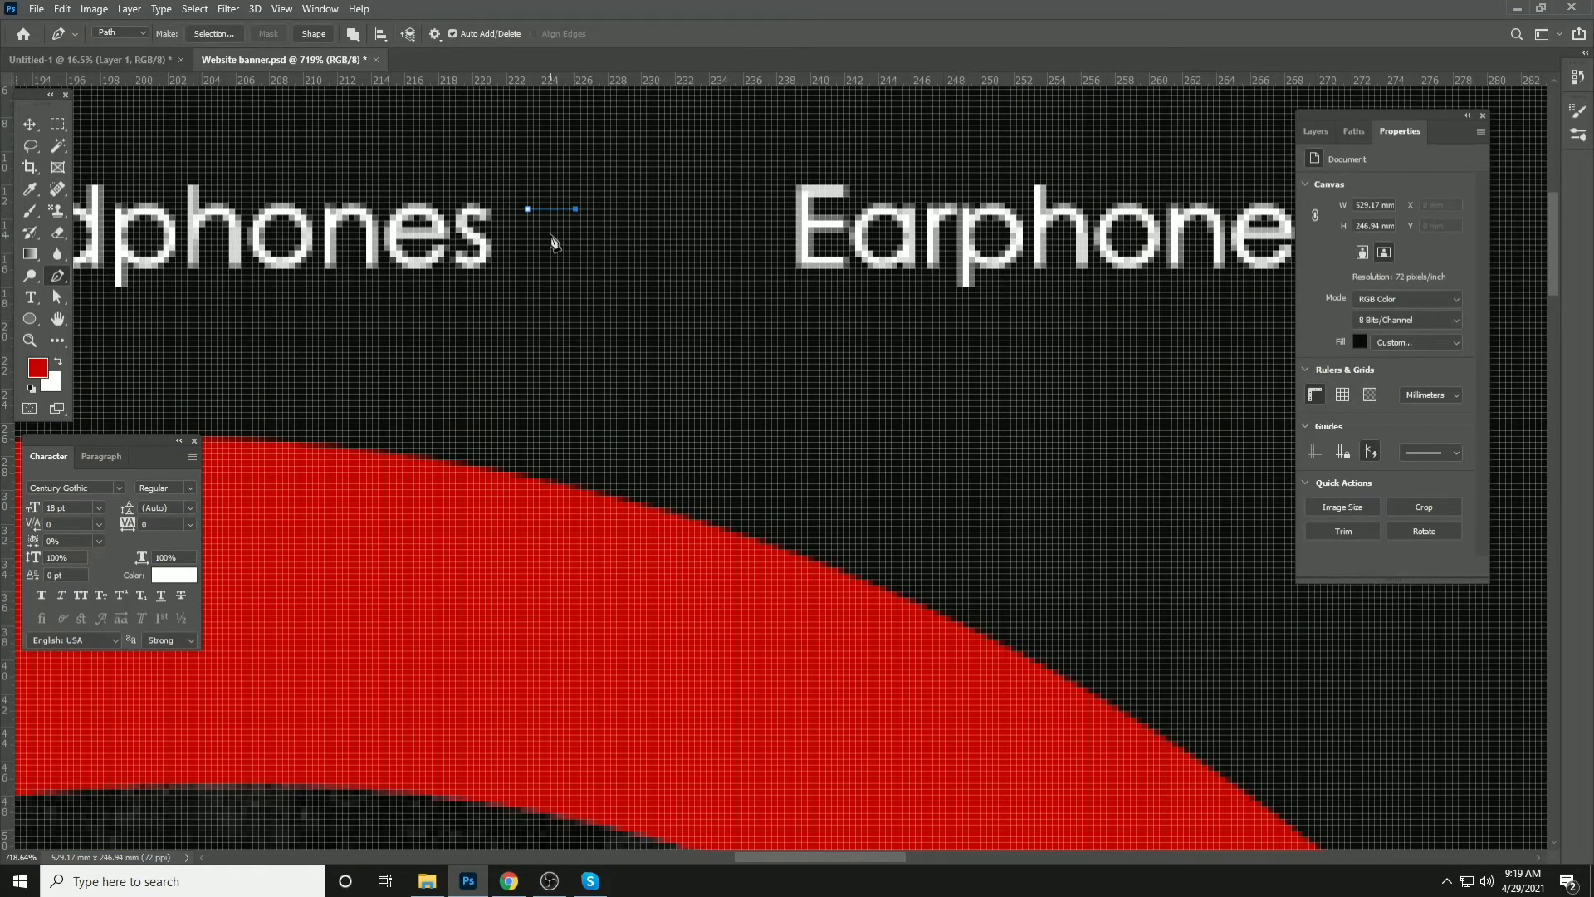
pyautogui.click(552, 233)
pyautogui.click(528, 209)
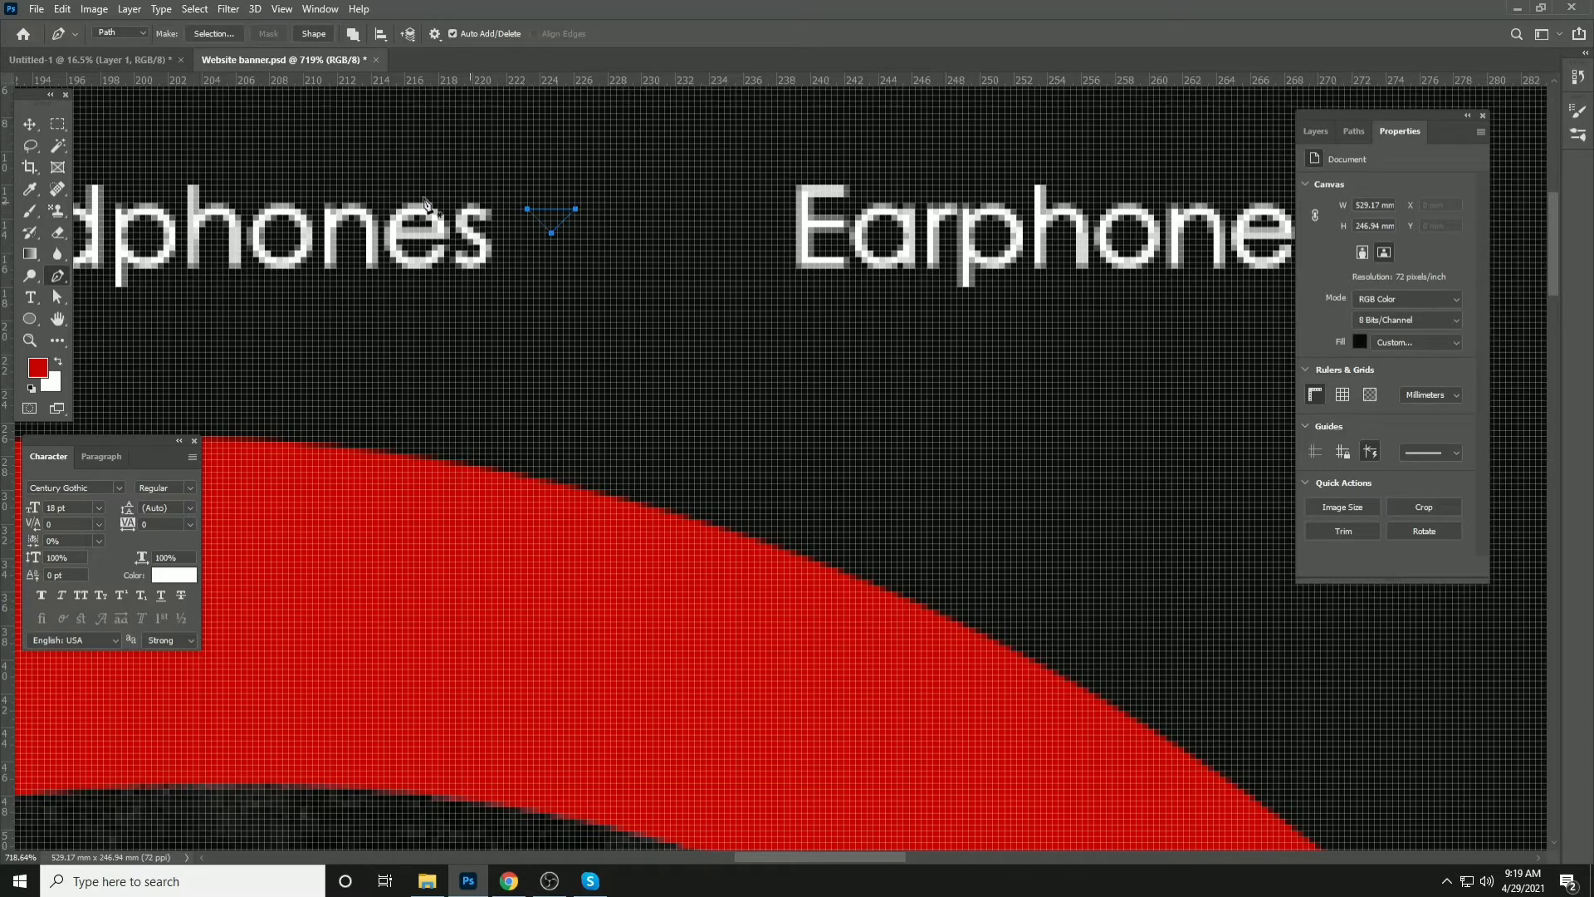
pyautogui.click(29, 124)
pyautogui.click(1315, 131)
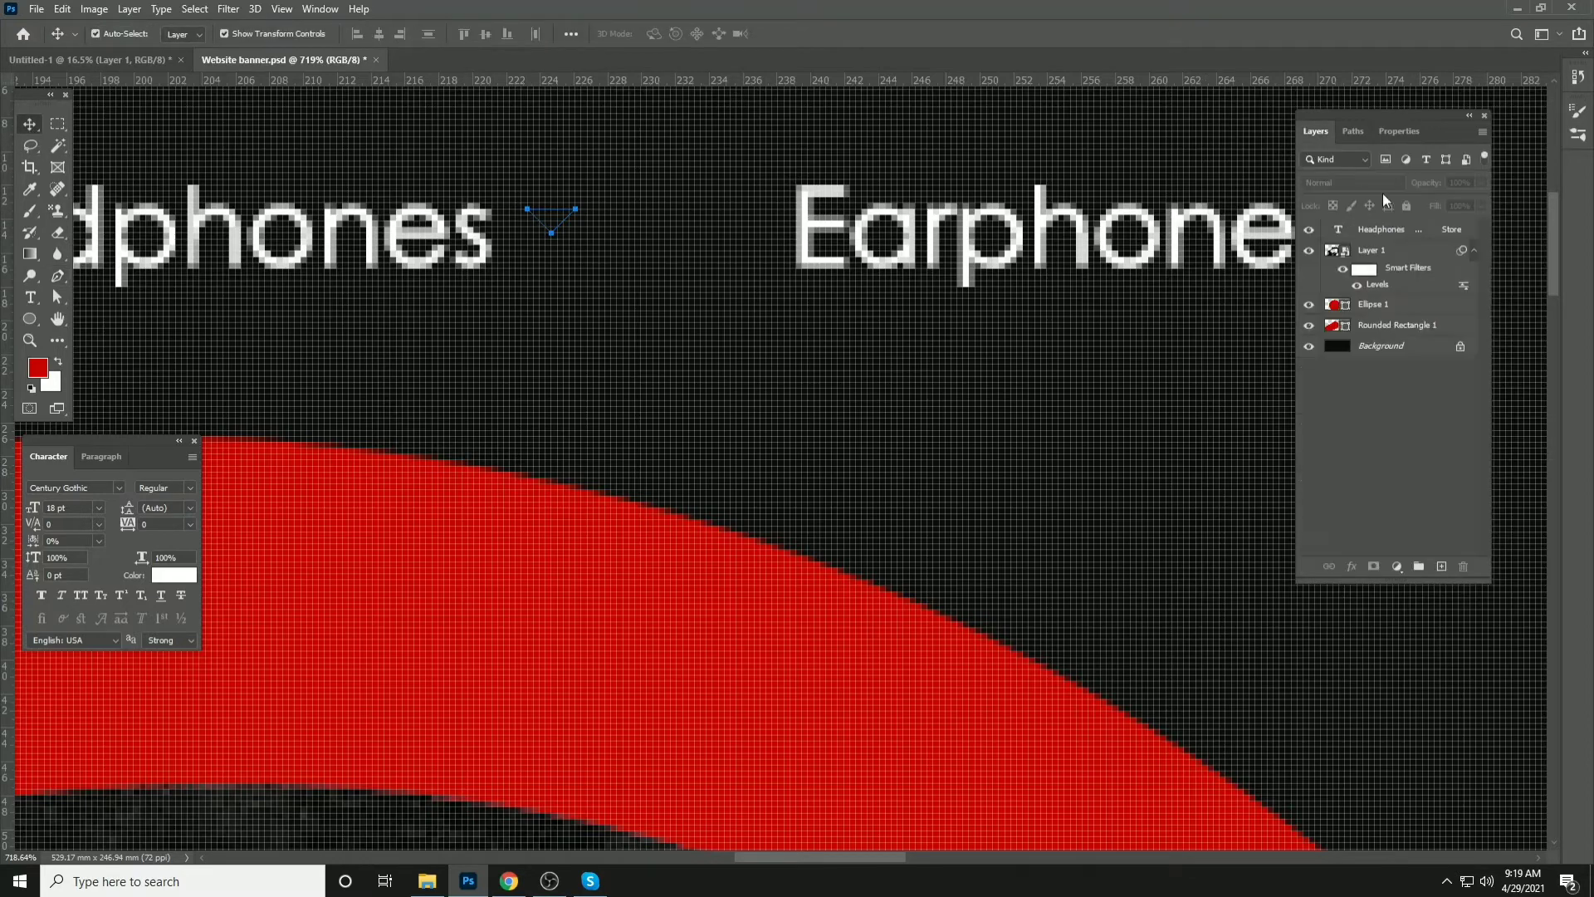
# Fill the triangle path with the red foreground color on a new layer and convert that layer to a smart object
pyautogui.click(1409, 267)
pyautogui.click(1443, 567)
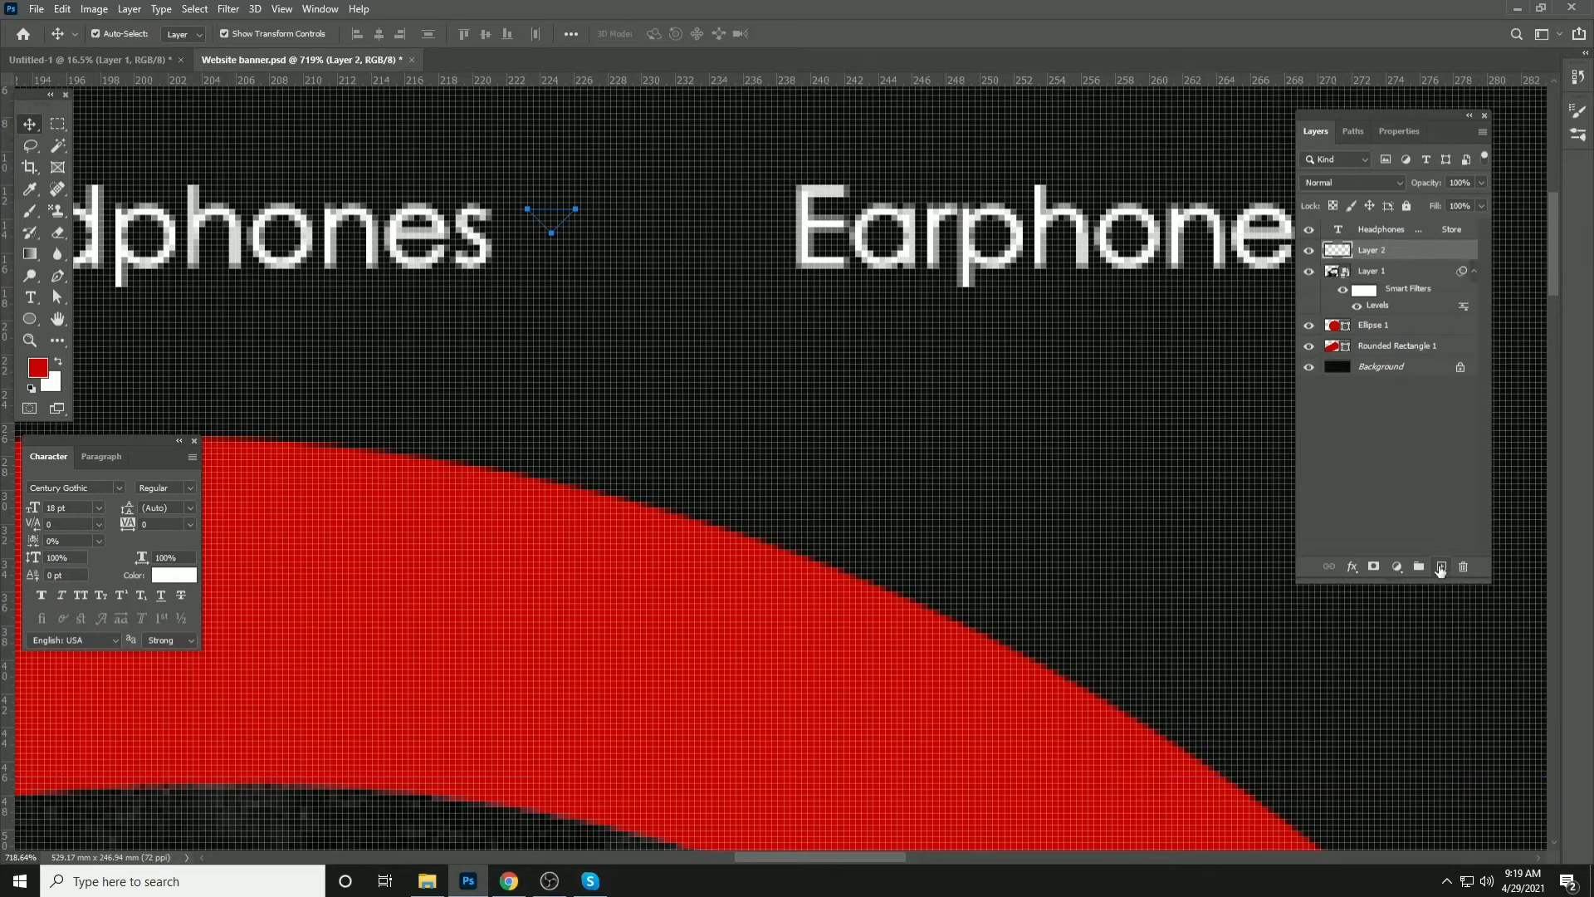
pyautogui.hotkey('ctrl', 'Return')
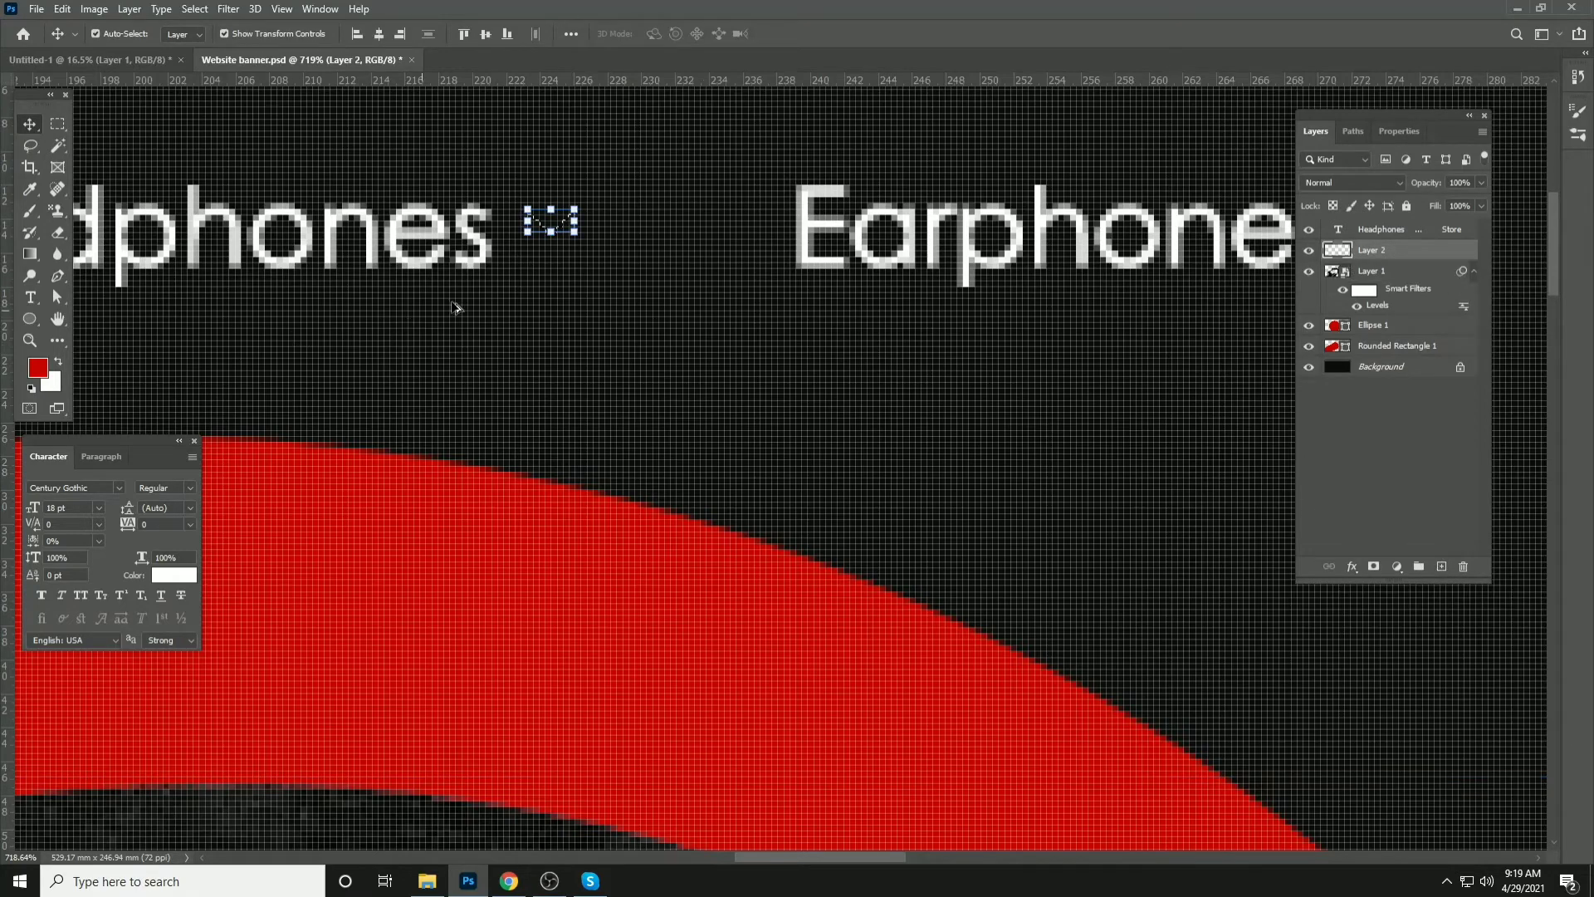
pyautogui.hotkey('alt', 'BackSpace')
pyautogui.rightClick(1402, 258)
pyautogui.click(1246, 390)
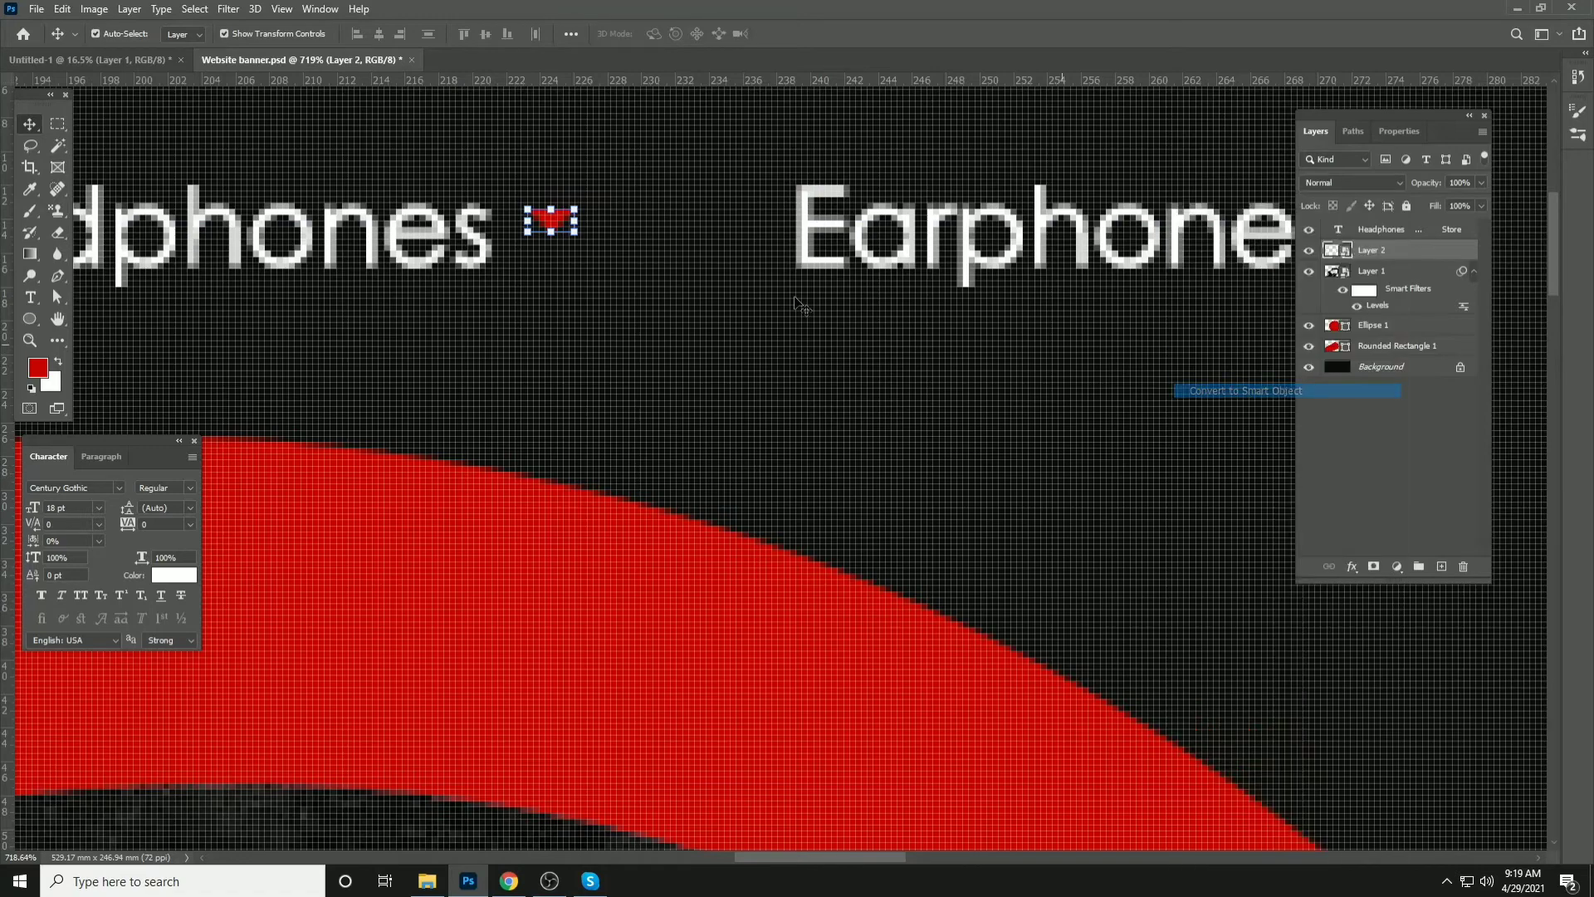
# Scale the red dropdown triangle down slightly beside "Headphones" and save the banner
pyautogui.moveTo(574, 233)
pyautogui.mouseDown()
pyautogui.moveTo(664, 274)
pyautogui.moveTo(558, 221)
pyautogui.mouseUp()
pyautogui.press('Return')
pyautogui.scroll(-6, 598, 203)
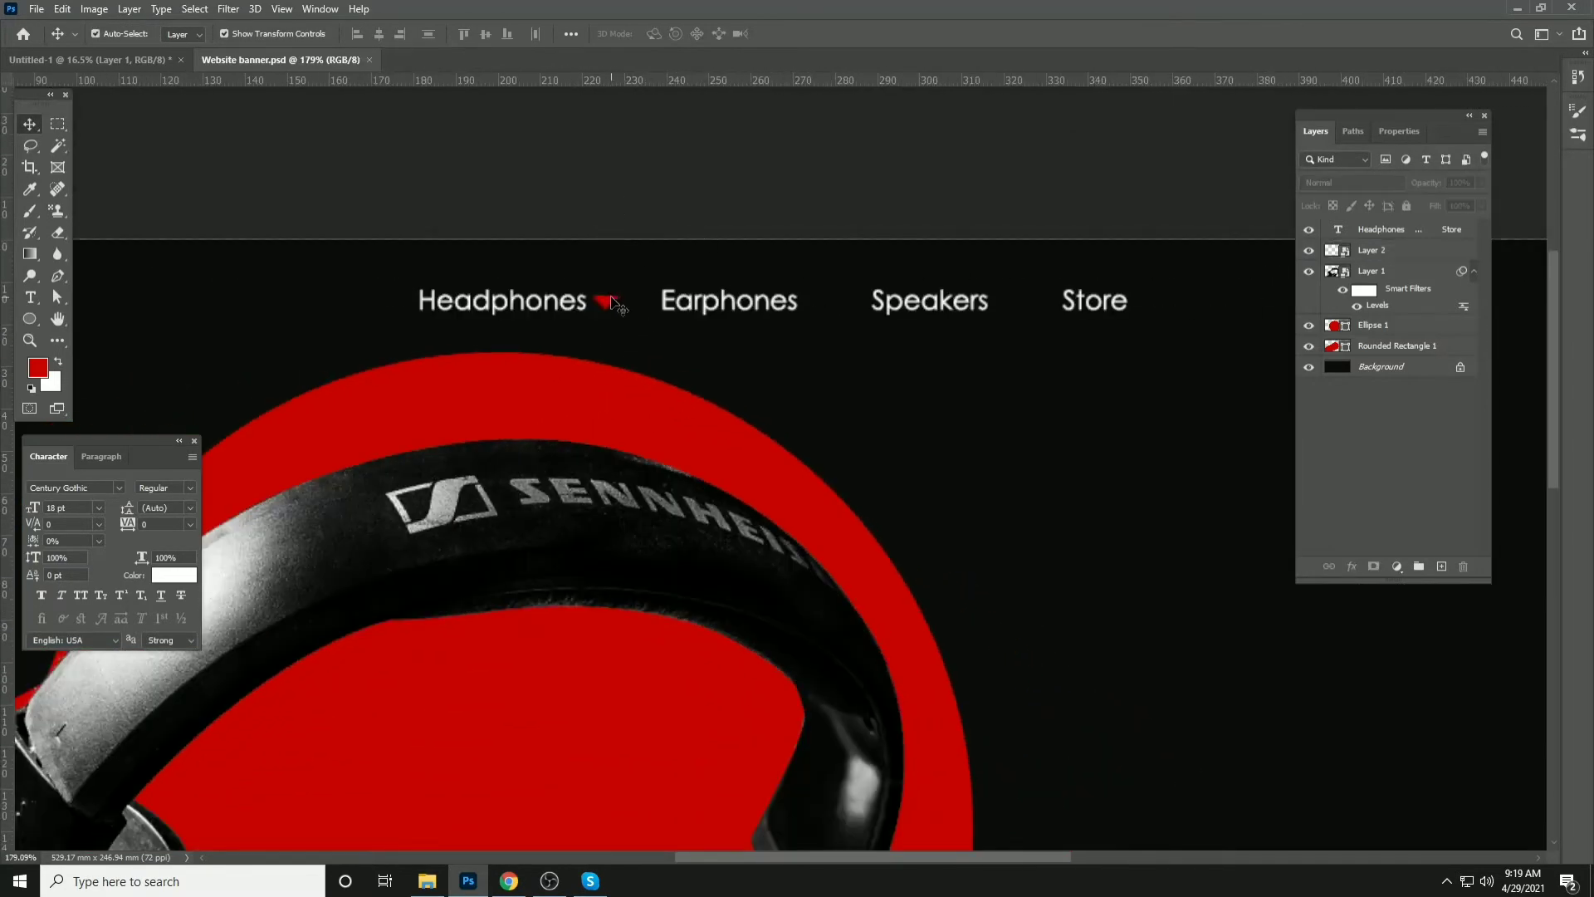
pyautogui.click(616, 299)
pyautogui.click(612, 223)
pyautogui.hotkey('ctrl', '1')
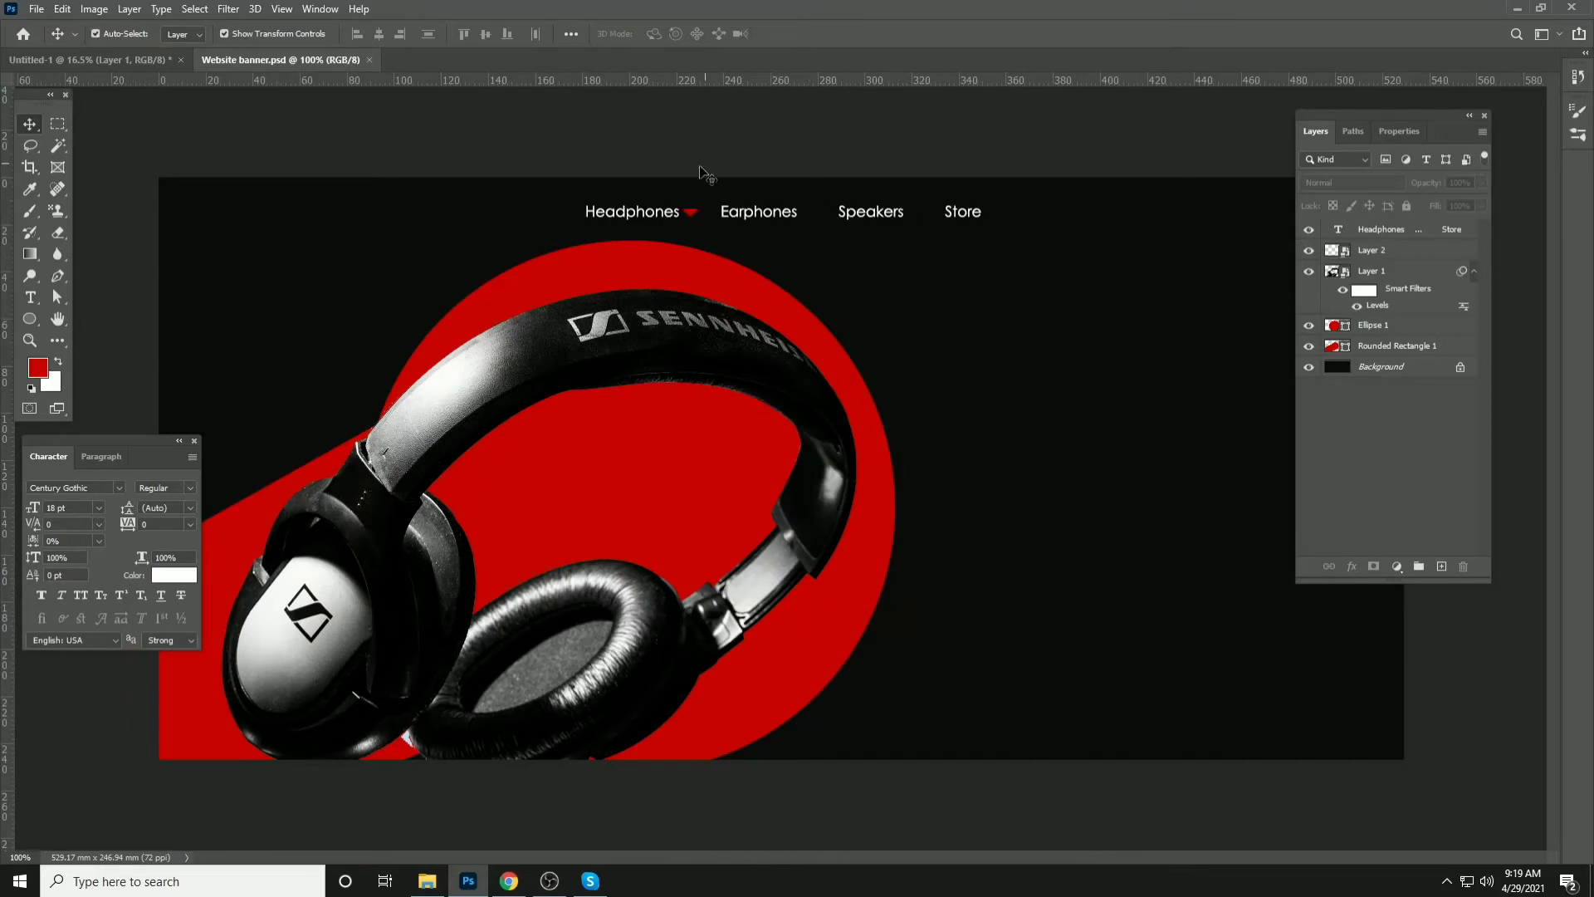
# Widen the gaps between Headphones, Earphones, Speakers and Store by adding spaces in the menu text
pyautogui.scroll(1, 628, 235)
pyautogui.scroll(-2, 630, 236)
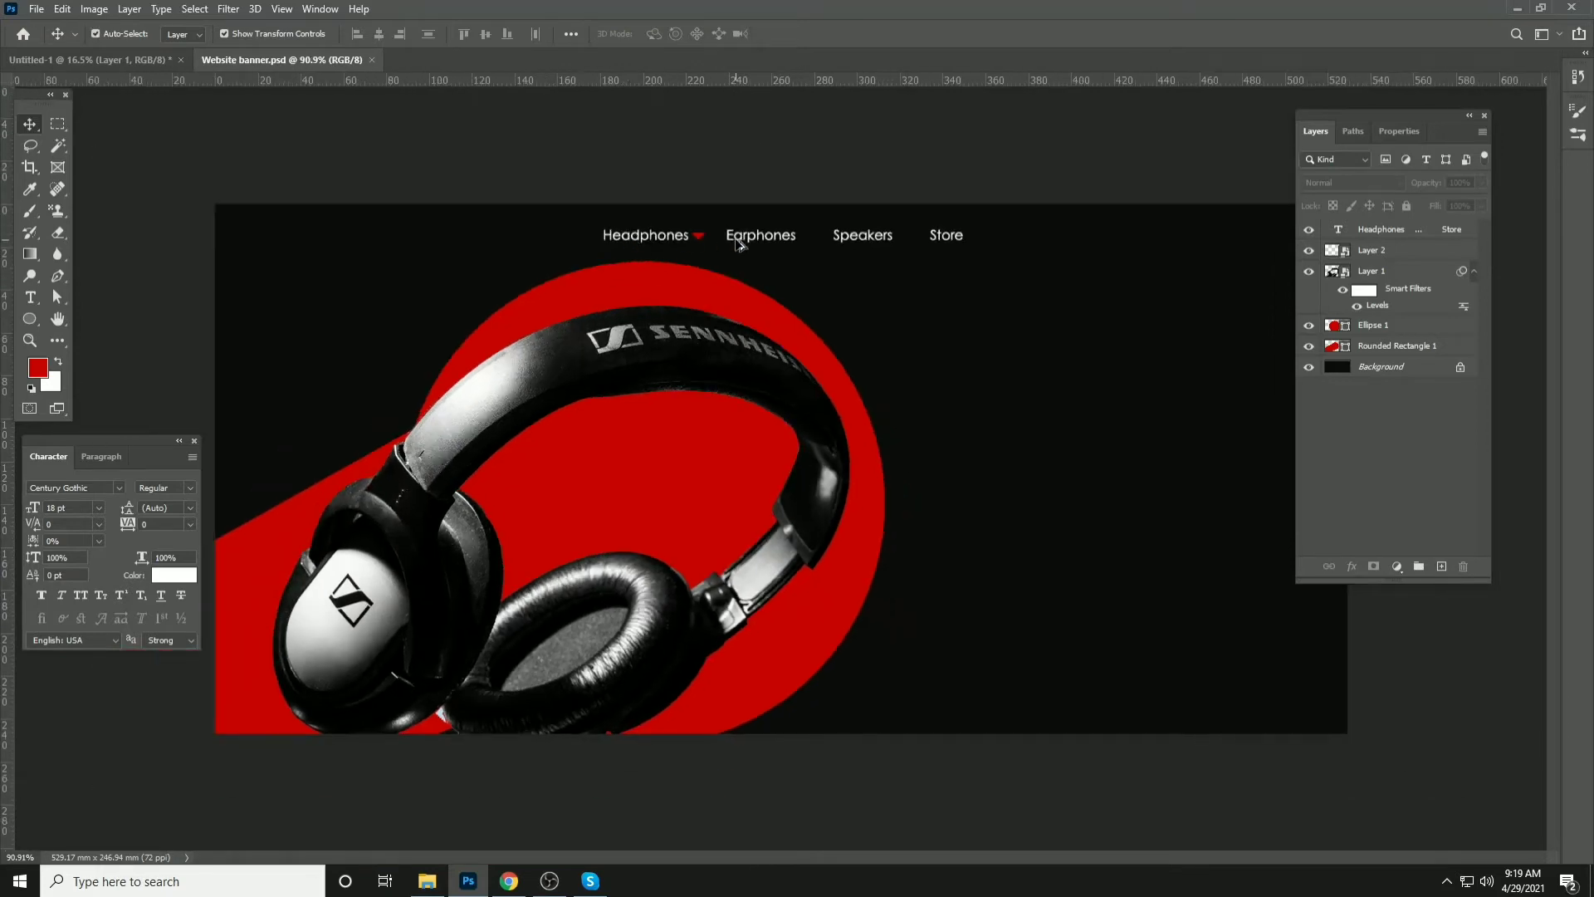
pyautogui.scroll(5, 876, 233)
pyautogui.click(719, 148)
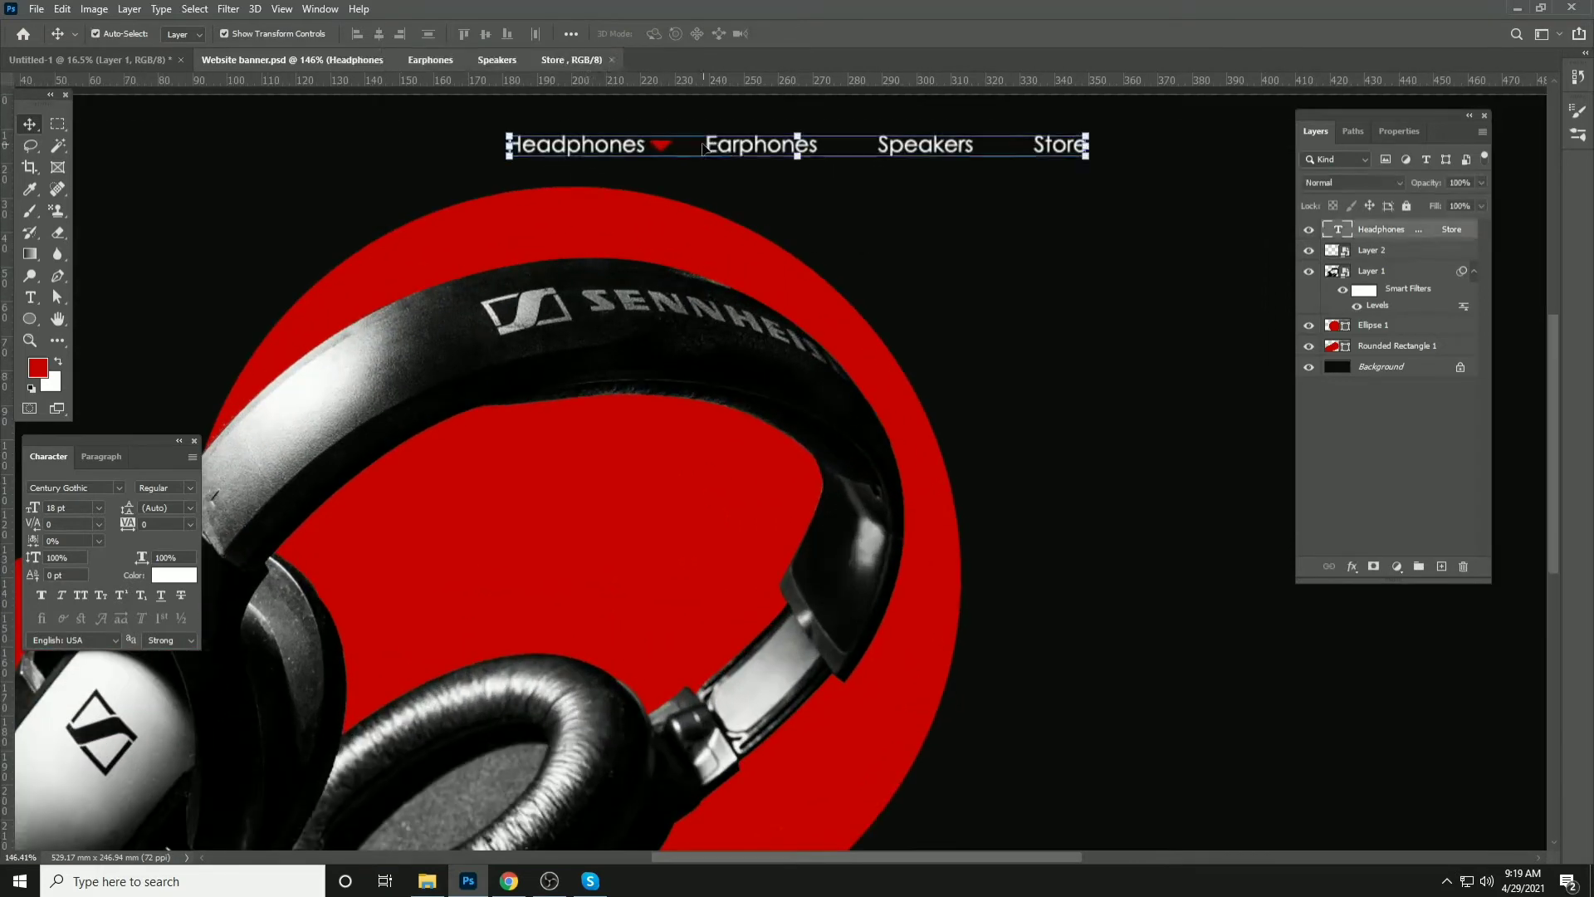
pyautogui.press('t')
pyautogui.click(687, 142)
pyautogui.click(855, 141)
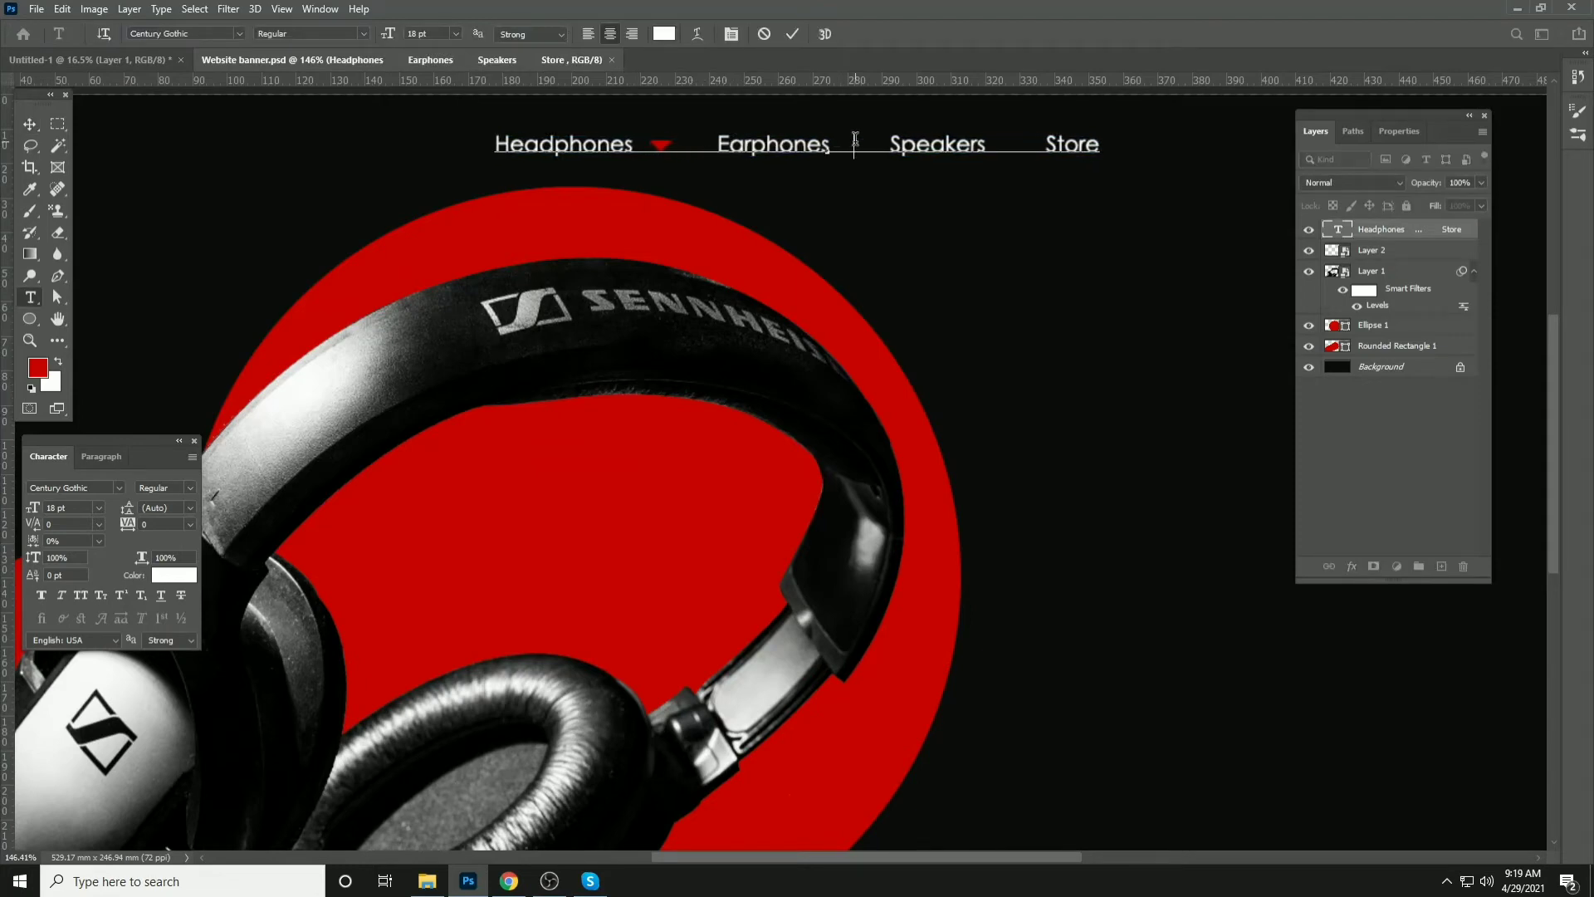
pyautogui.click(1005, 140)
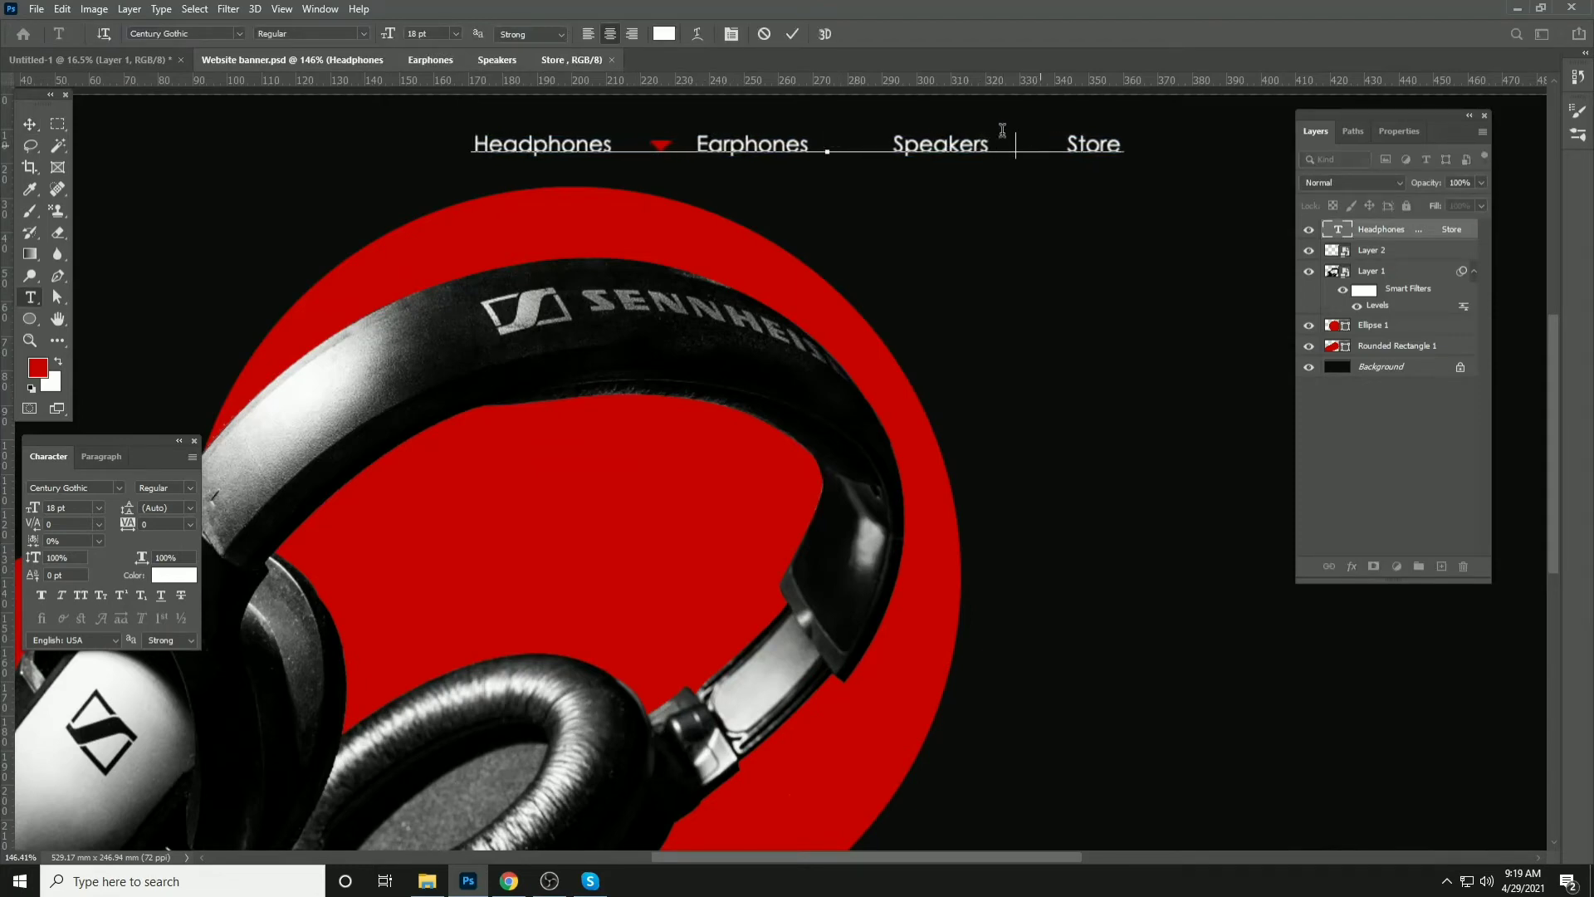
pyautogui.click(36, 122)
# Nudge the red triangle on Layer 2 left until it sits just after "Headphones", and save the banner
pyautogui.scroll(5, 559, 124)
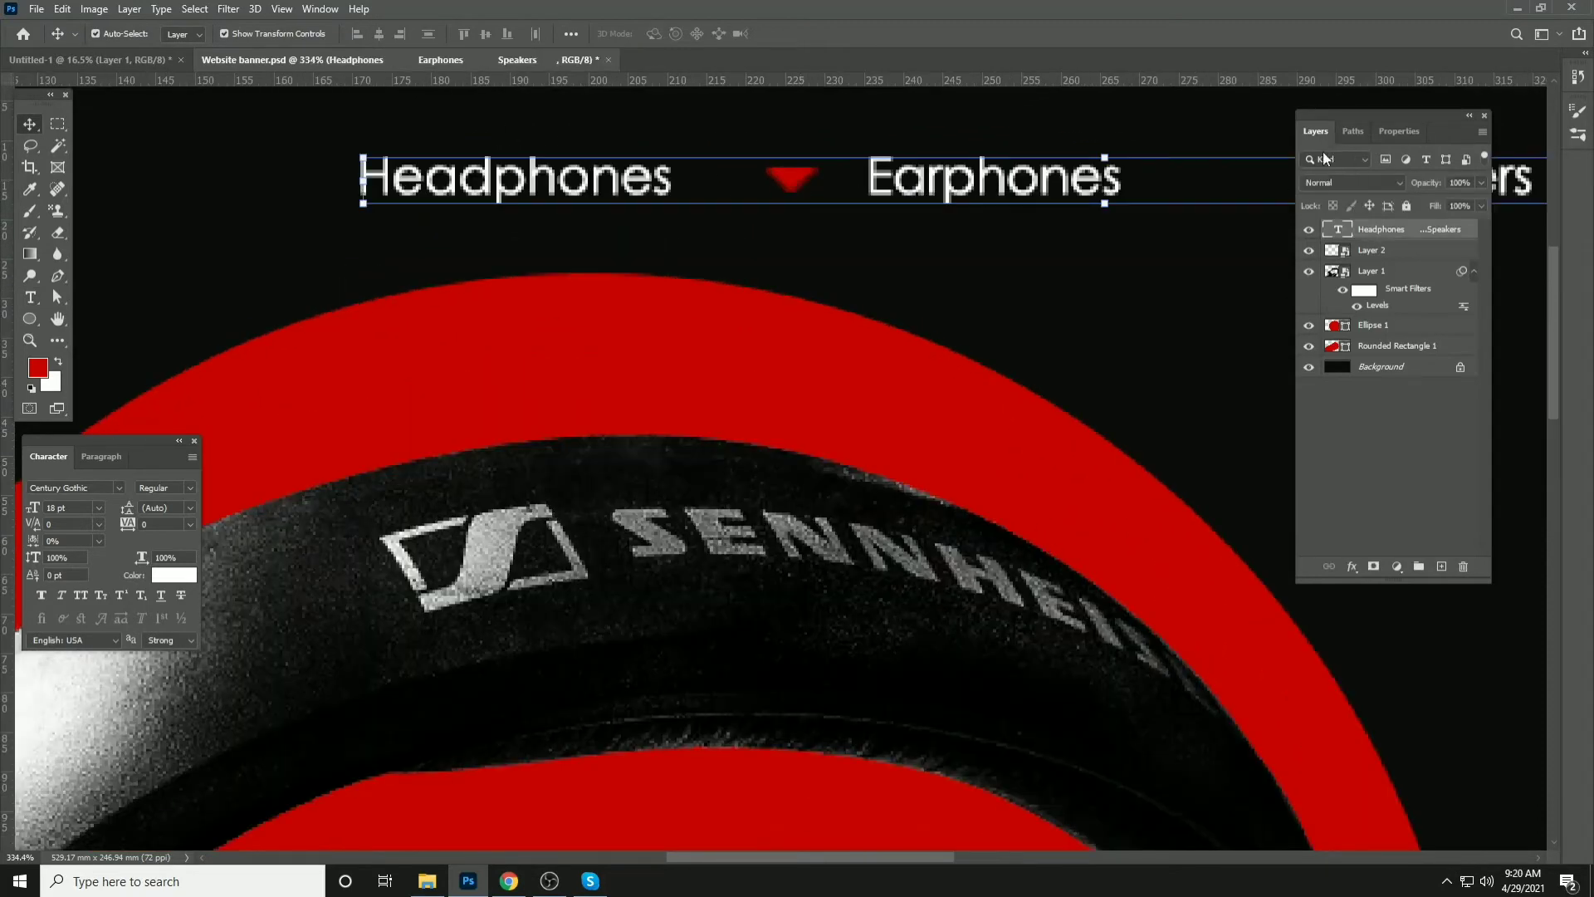
pyautogui.click(1382, 253)
pyautogui.hotkey('shift', 'Left')
pyautogui.hotkey('shift', 'Left')
pyautogui.hotkey('shift', 'Left')
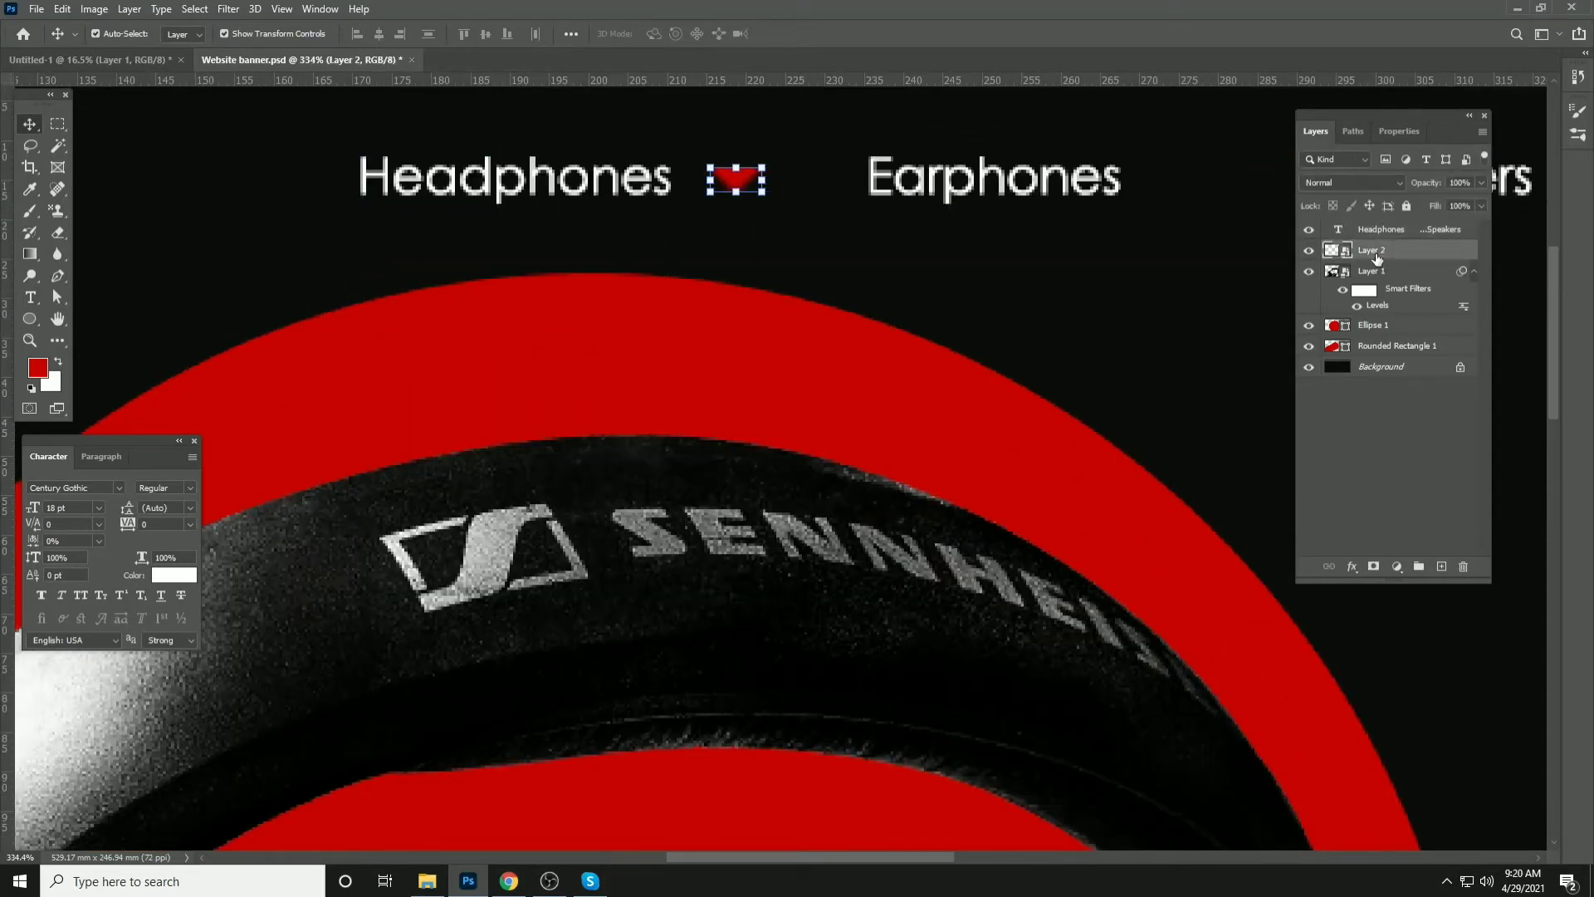
pyautogui.scroll(-5, 486, 274)
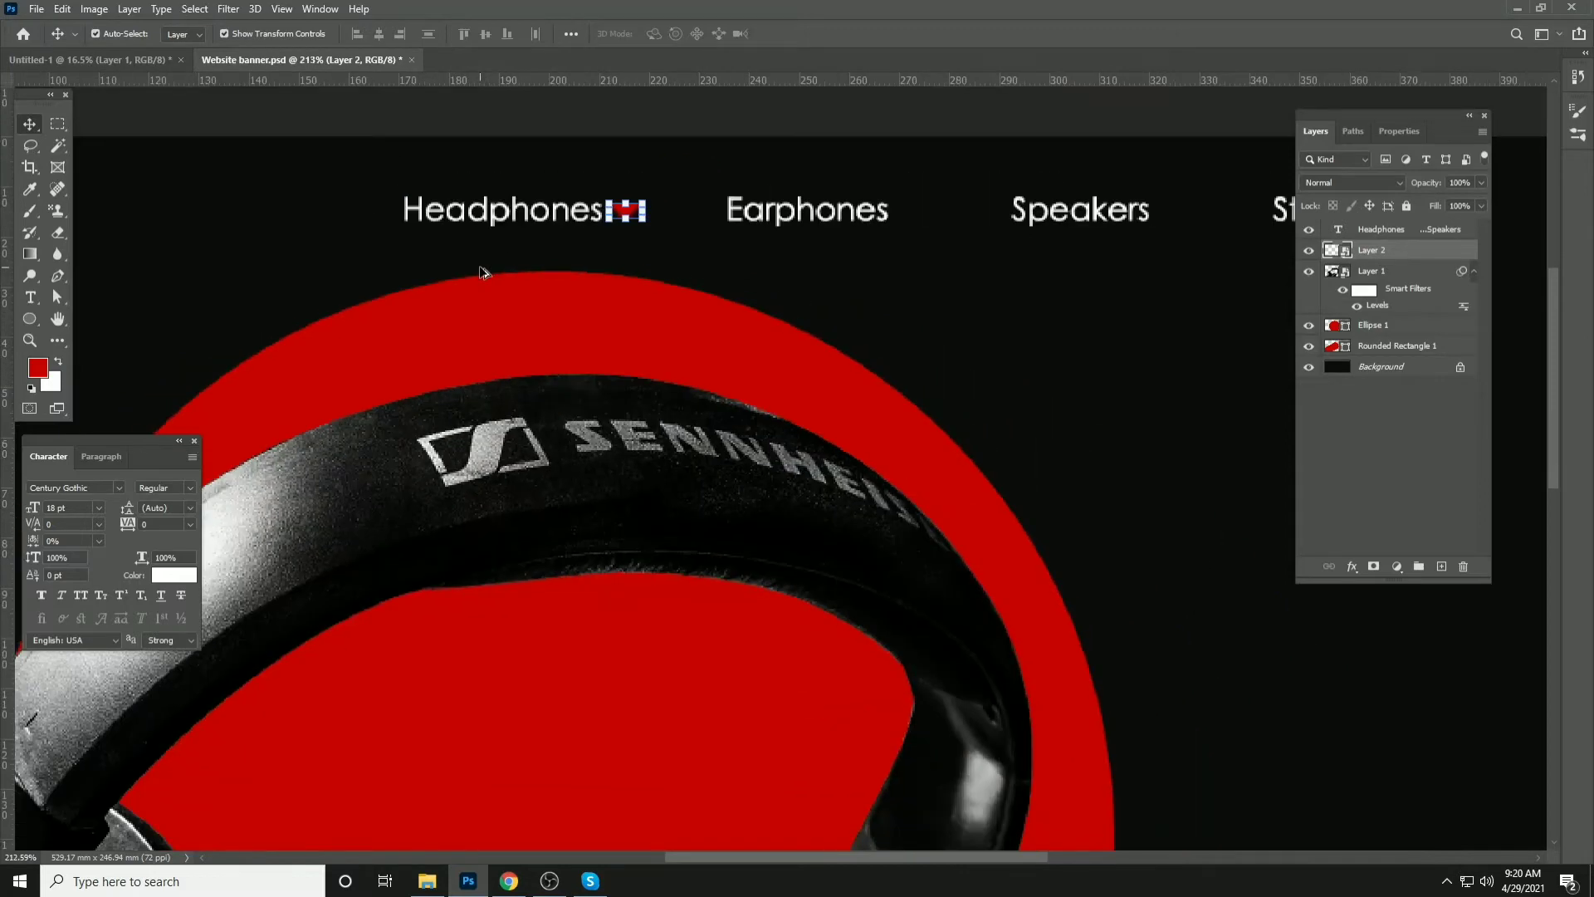
pyautogui.click(680, 135)
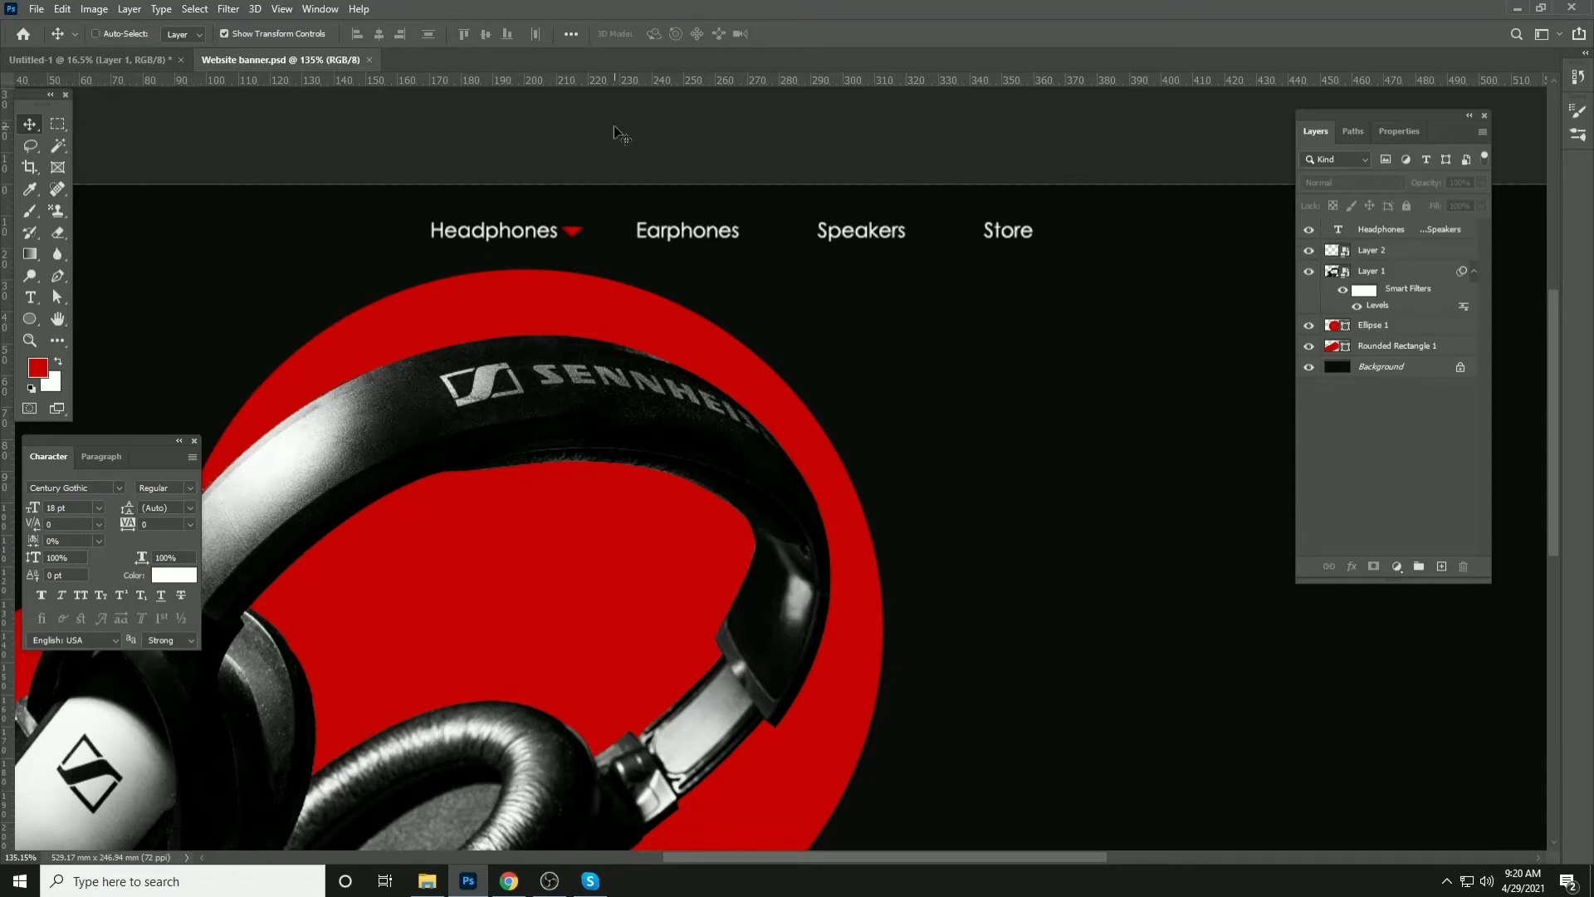
# Place a horizontal guide along the baseline of the menu text
pyautogui.moveTo(850, 239); pyautogui.dragTo(749, 230)
pyautogui.scroll(-1, 719, 223)
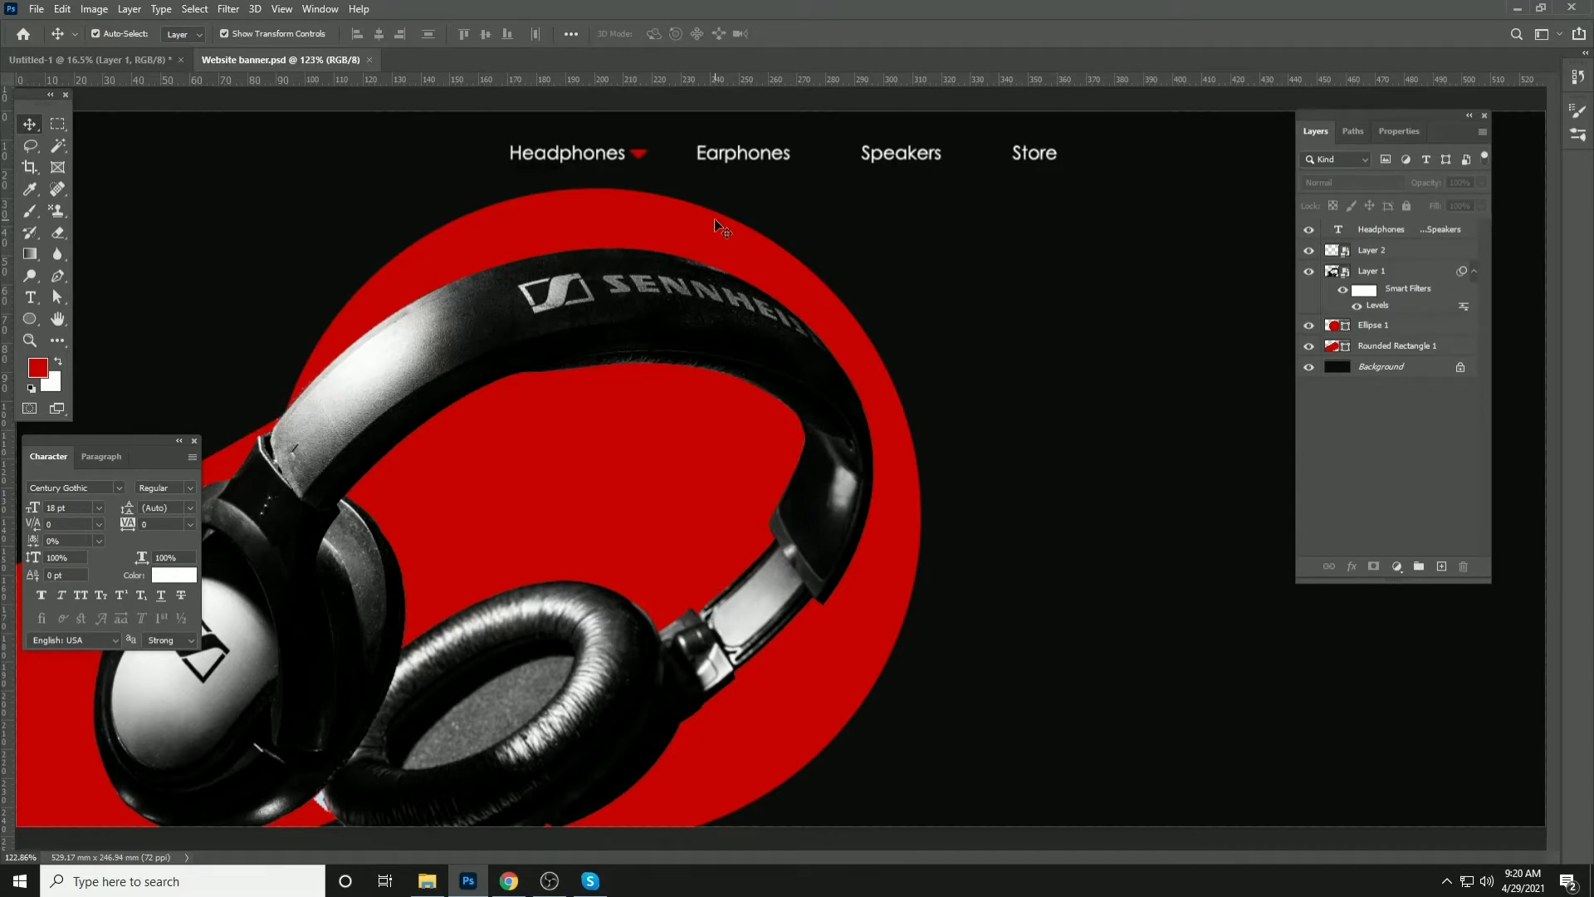
pyautogui.scroll(-3, 656, 267)
pyautogui.scroll(3, 1092, 298)
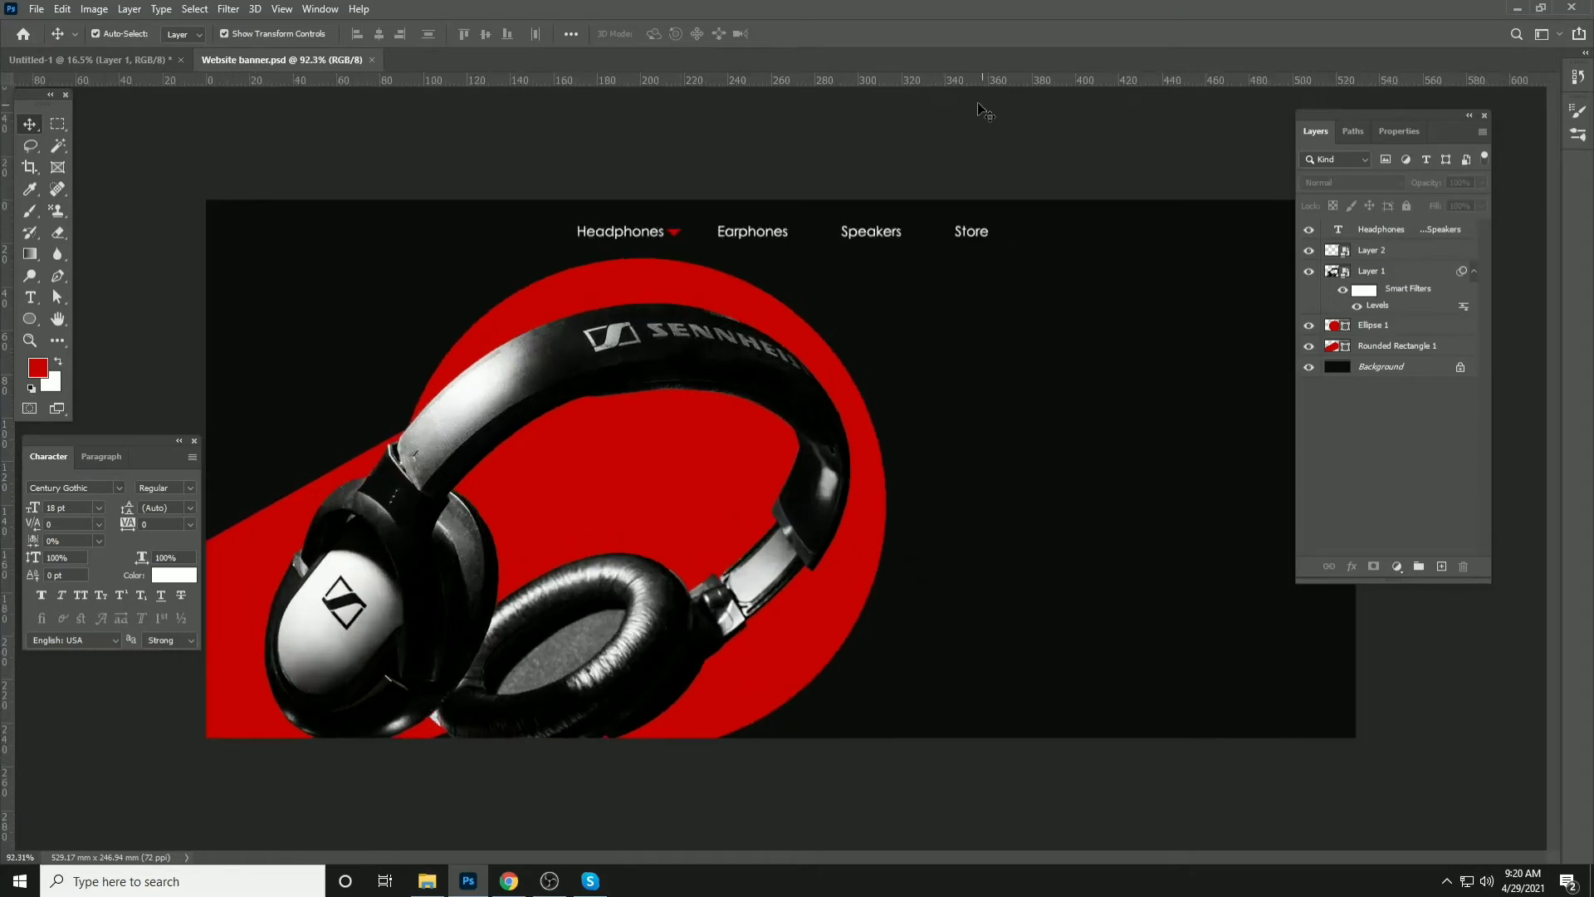
pyautogui.moveTo(924, 82); pyautogui.dragTo(962, 239)
pyautogui.scroll(5, 1043, 241)
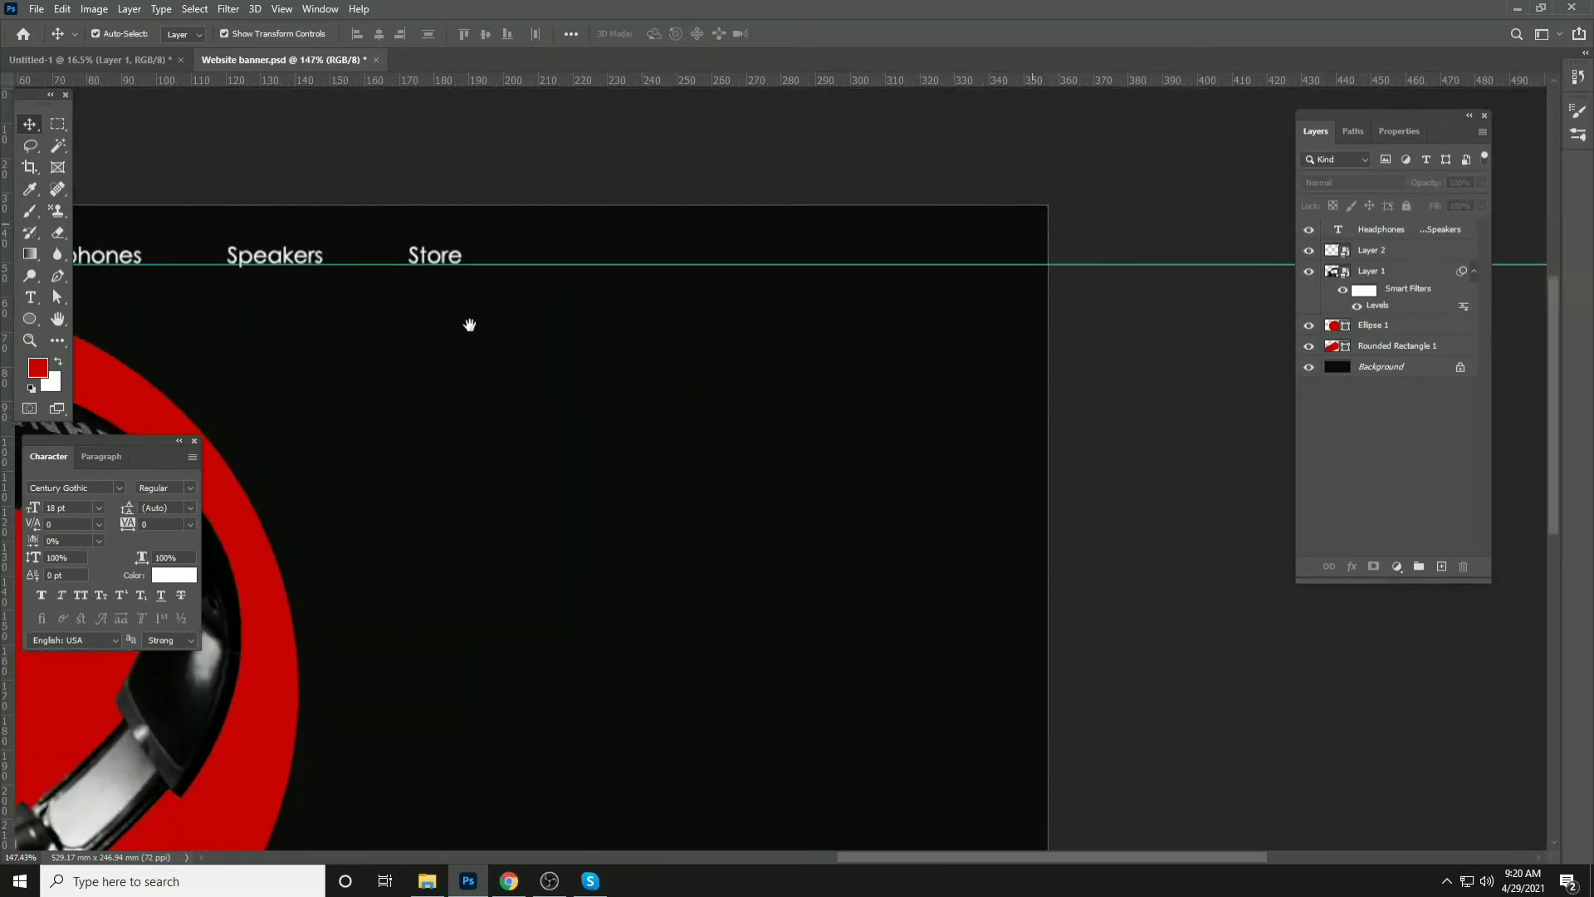
pyautogui.scroll(-4, 704, 266)
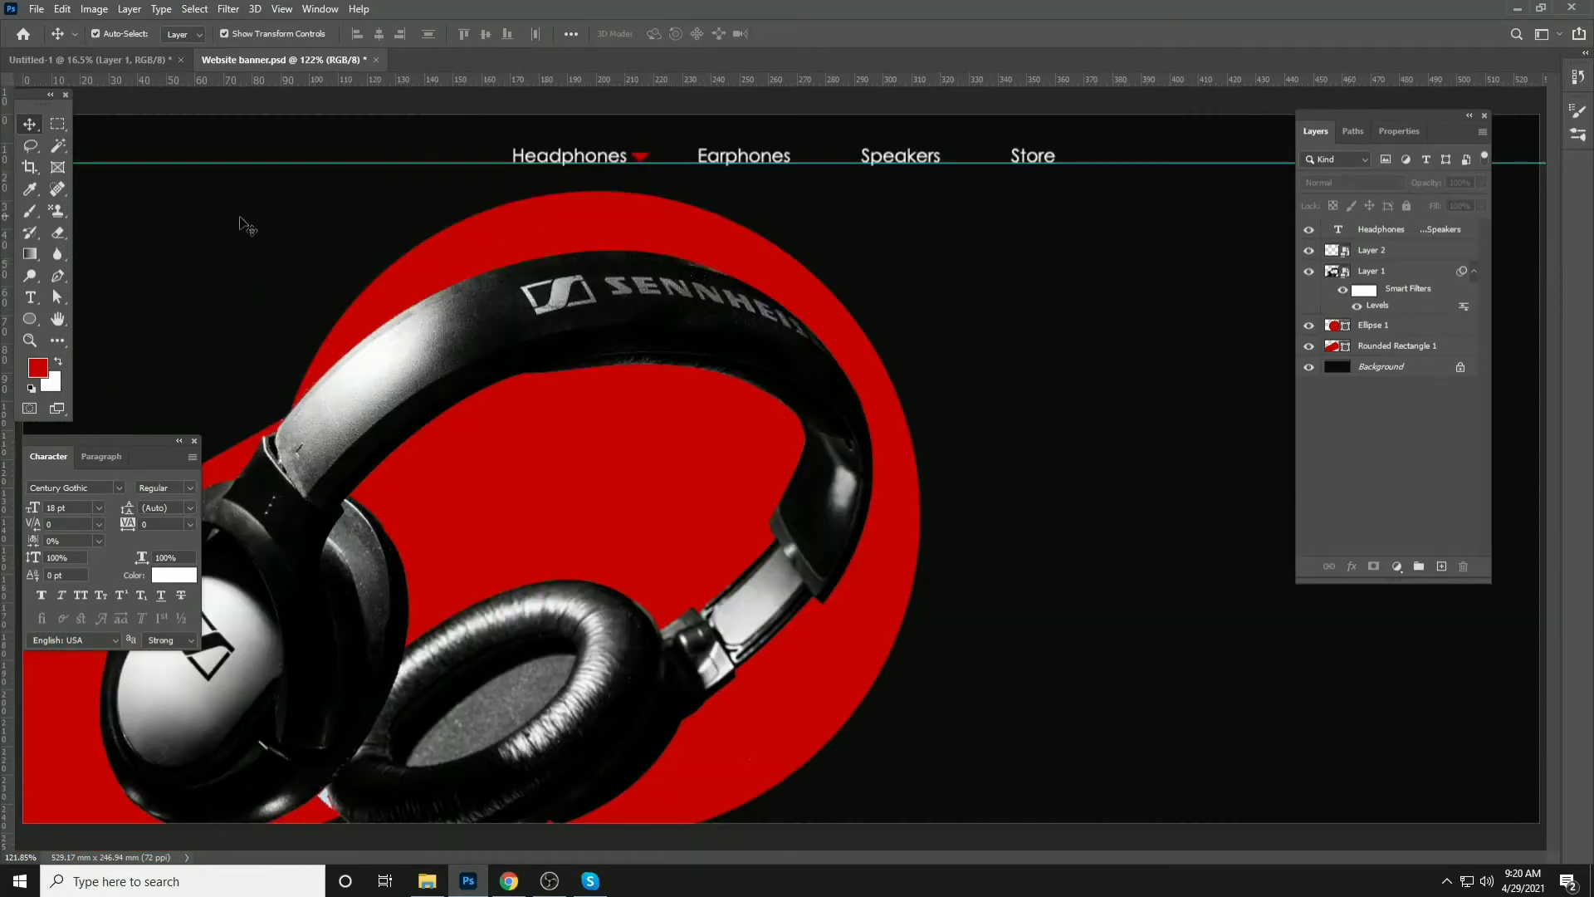
# Draw a 32 by 32 px square against the canvas's upper edge above "Store" and fill it with the red foreground color
pyautogui.moveTo(29, 332); pyautogui.dragTo(73, 326)
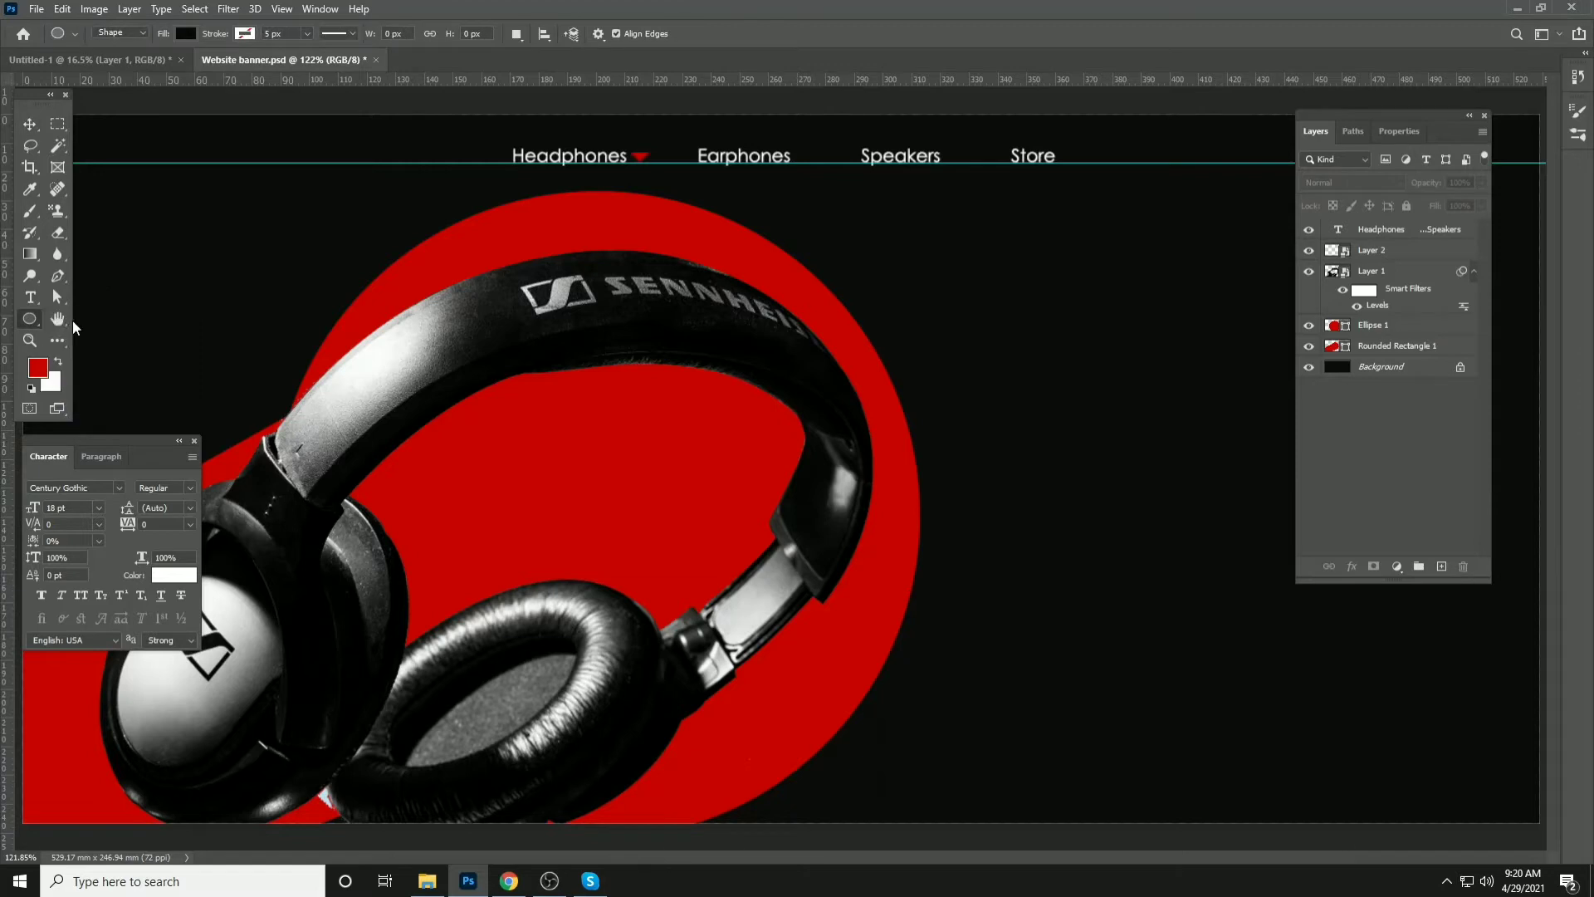
pyautogui.scroll(2, 1044, 141)
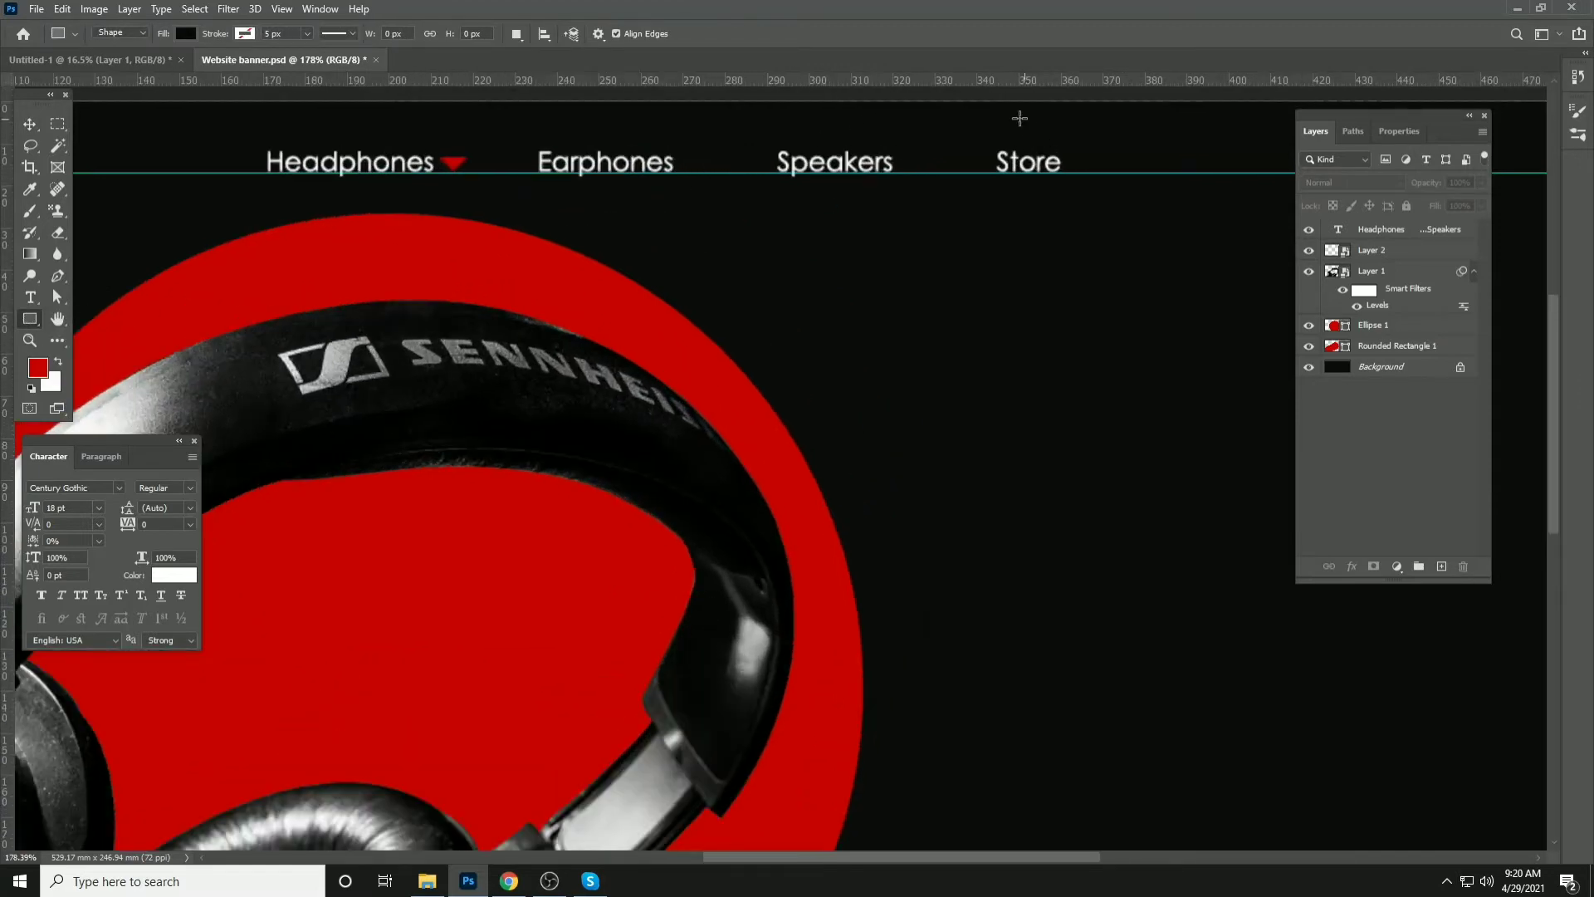
pyautogui.moveTo(994, 102); pyautogui.dragTo(1044, 149)
pyautogui.click(29, 123)
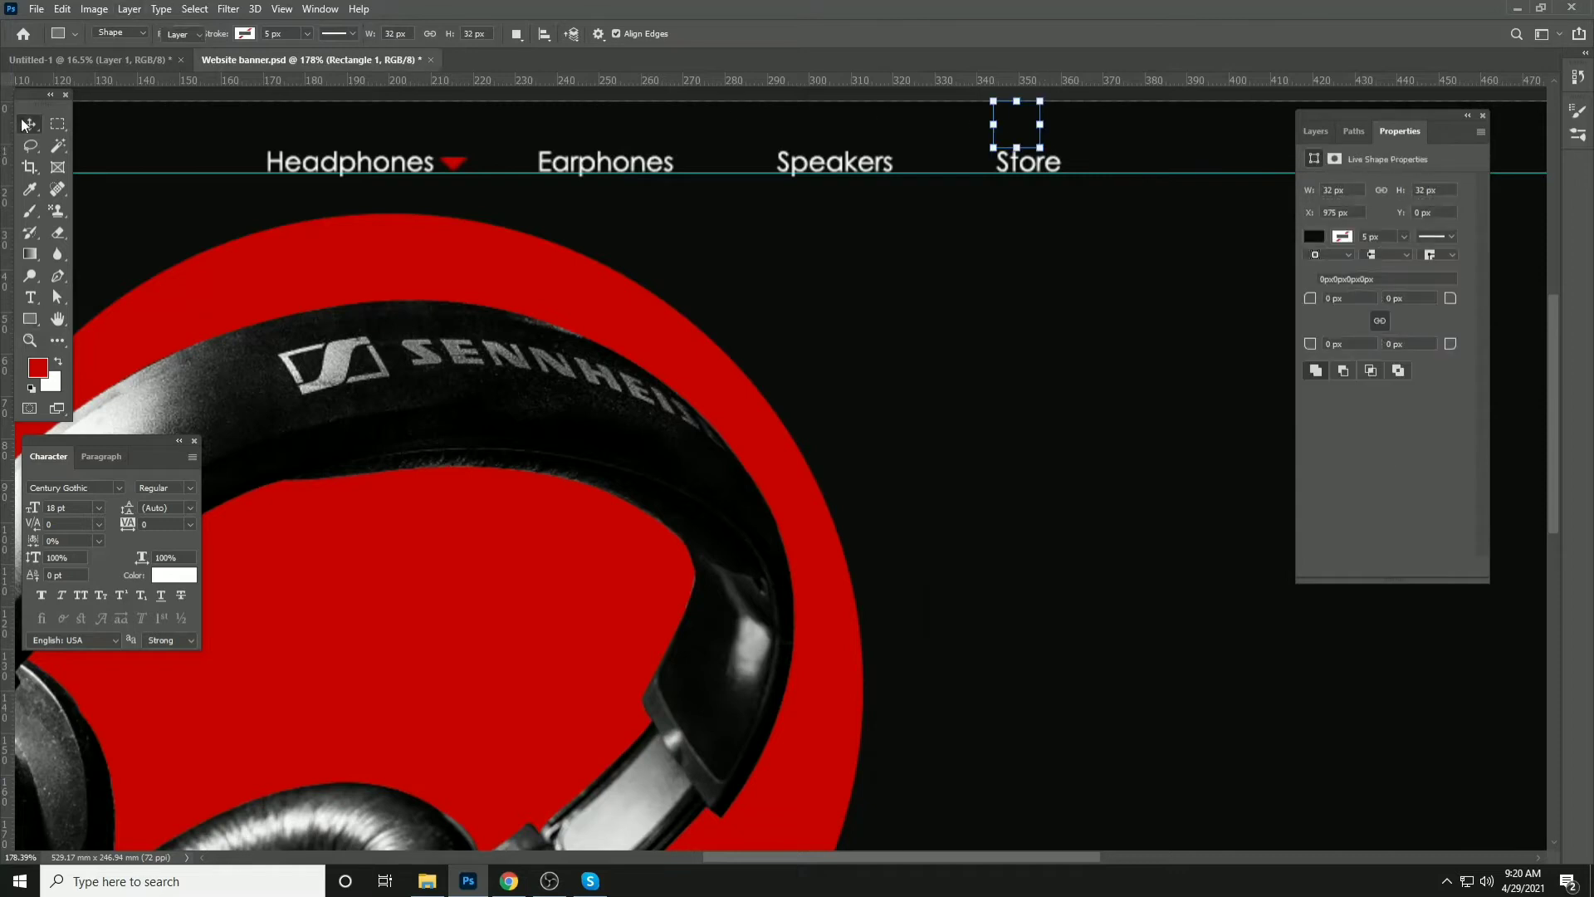
pyautogui.scroll(-2, 905, 174)
pyautogui.hotkey('alt', 'BackSpace')
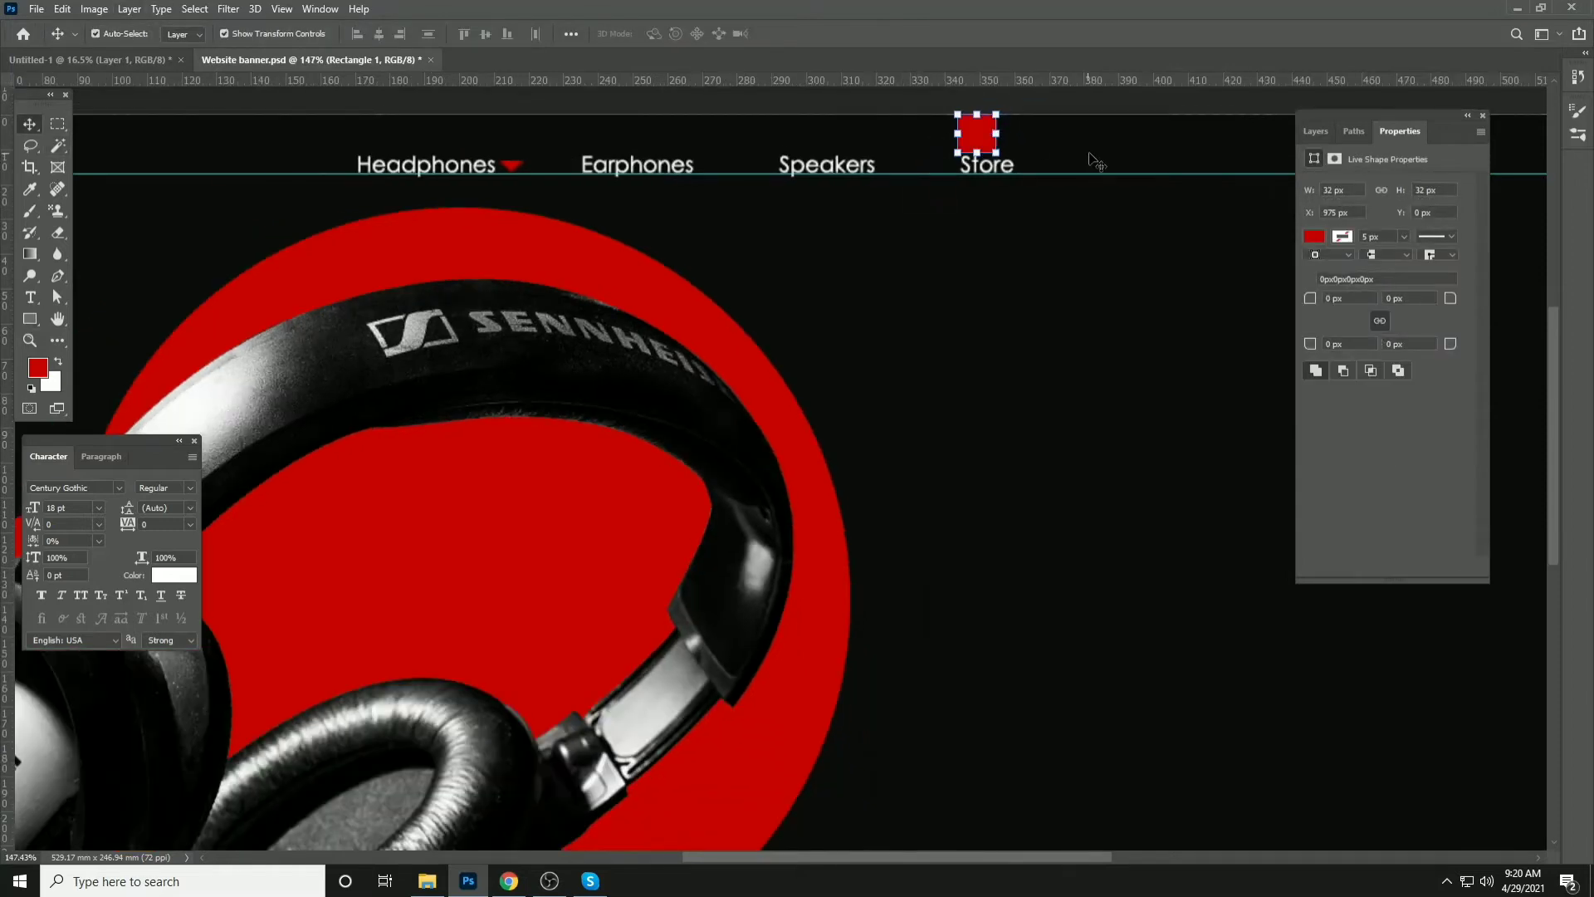
# Use the red square as a spacer to place guides 32 px inside the canvas's upper and right edges
pyautogui.moveTo(1136, 134); pyautogui.dragTo(577, 256)
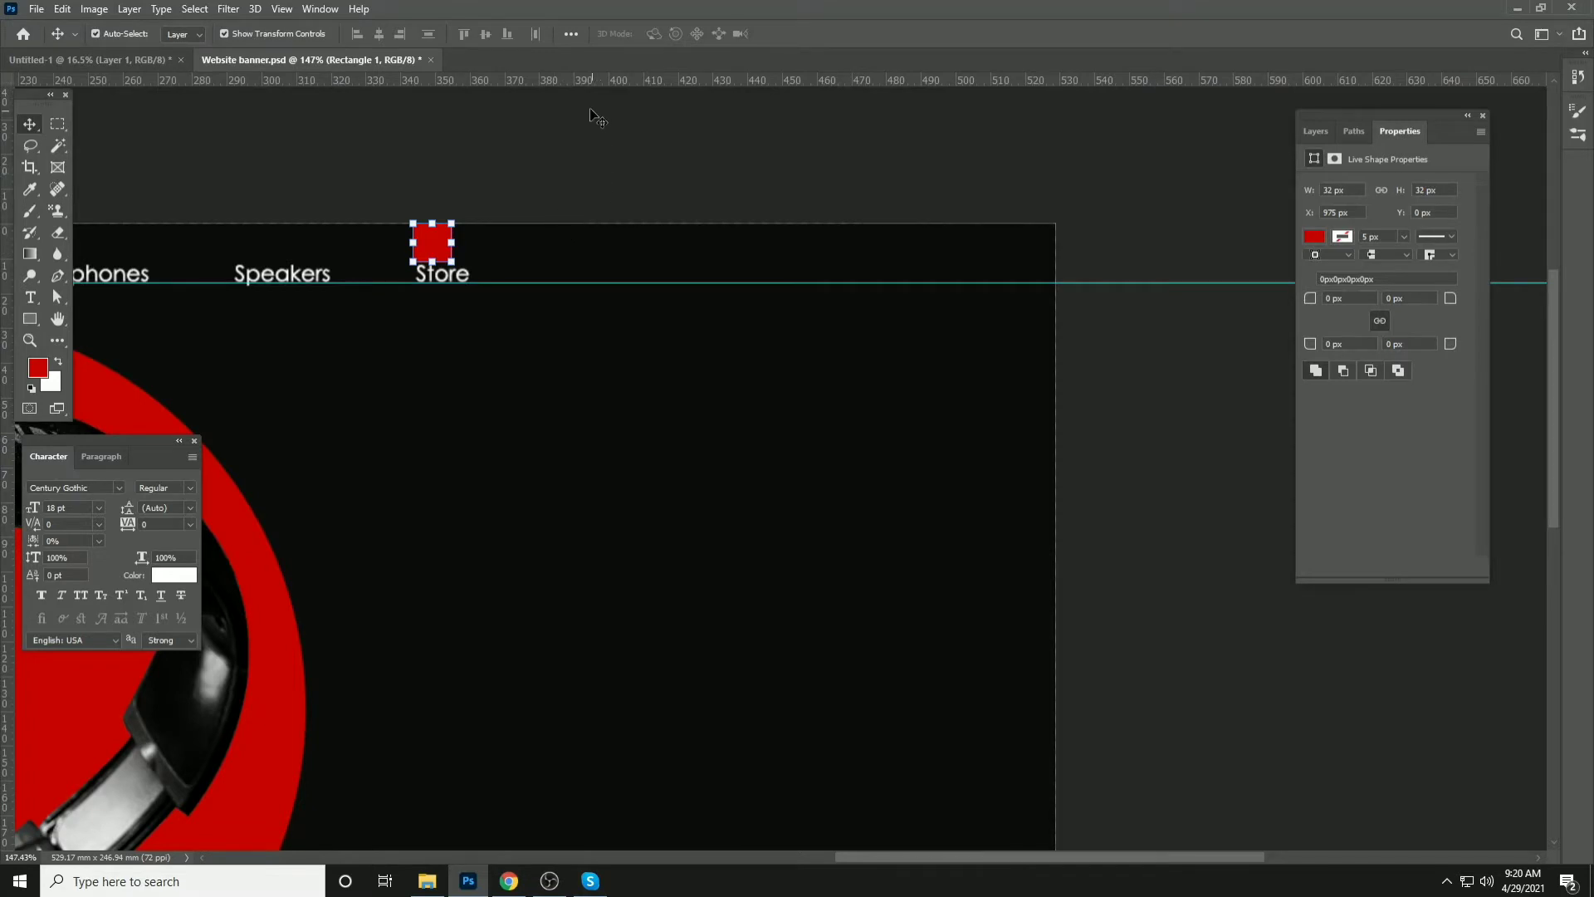
pyautogui.moveTo(578, 83); pyautogui.dragTo(623, 263)
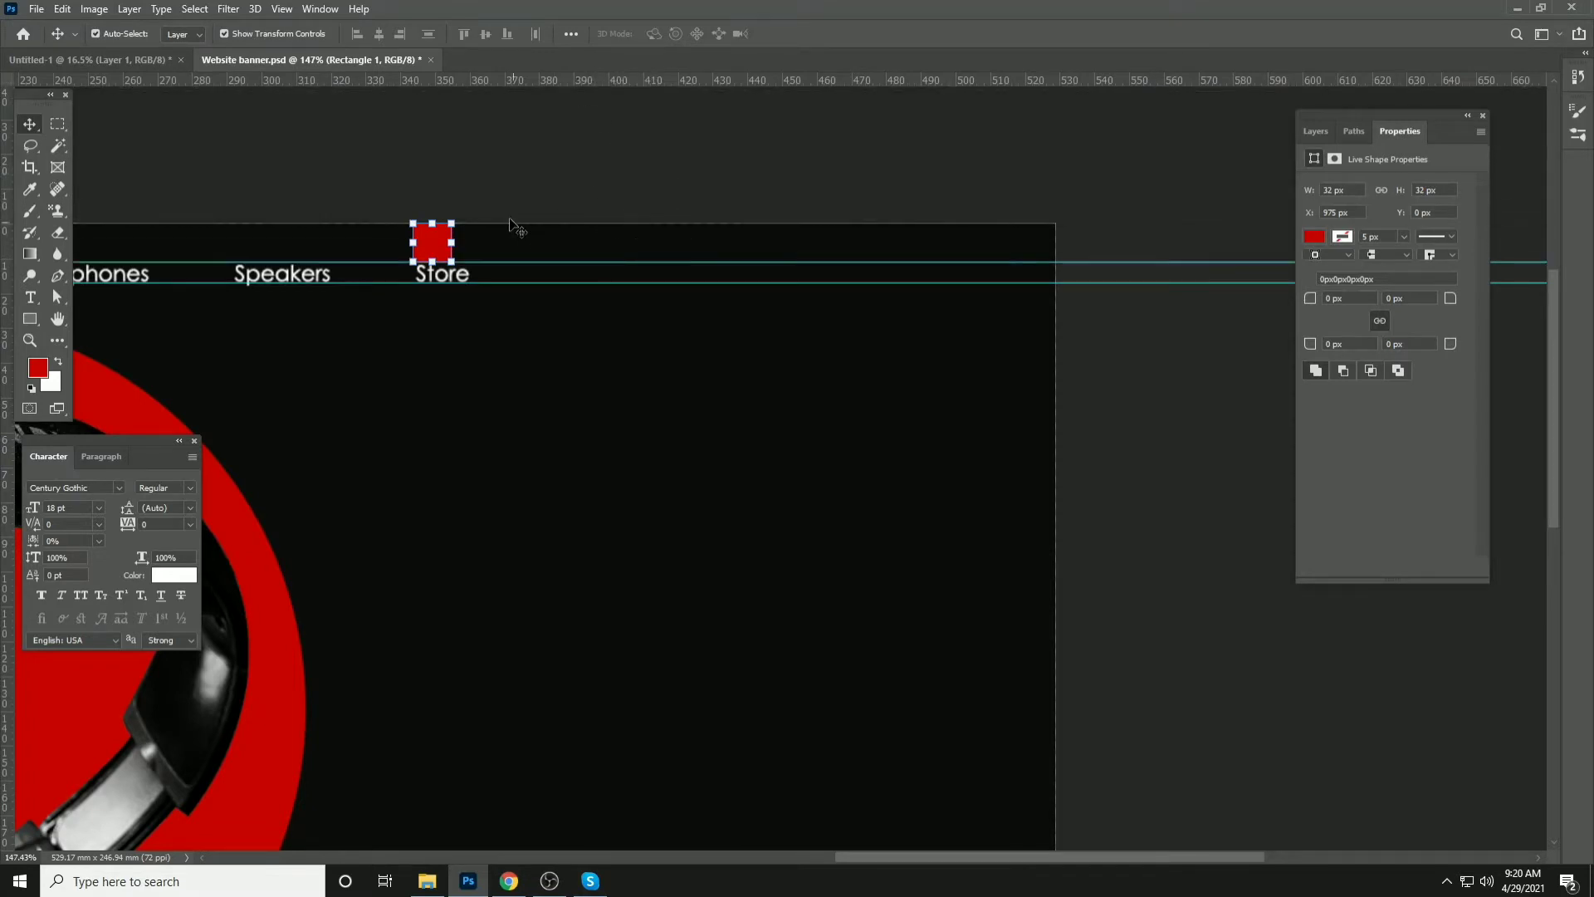
pyautogui.hotkey('ctrl', 'd')
pyautogui.click(400, 33)
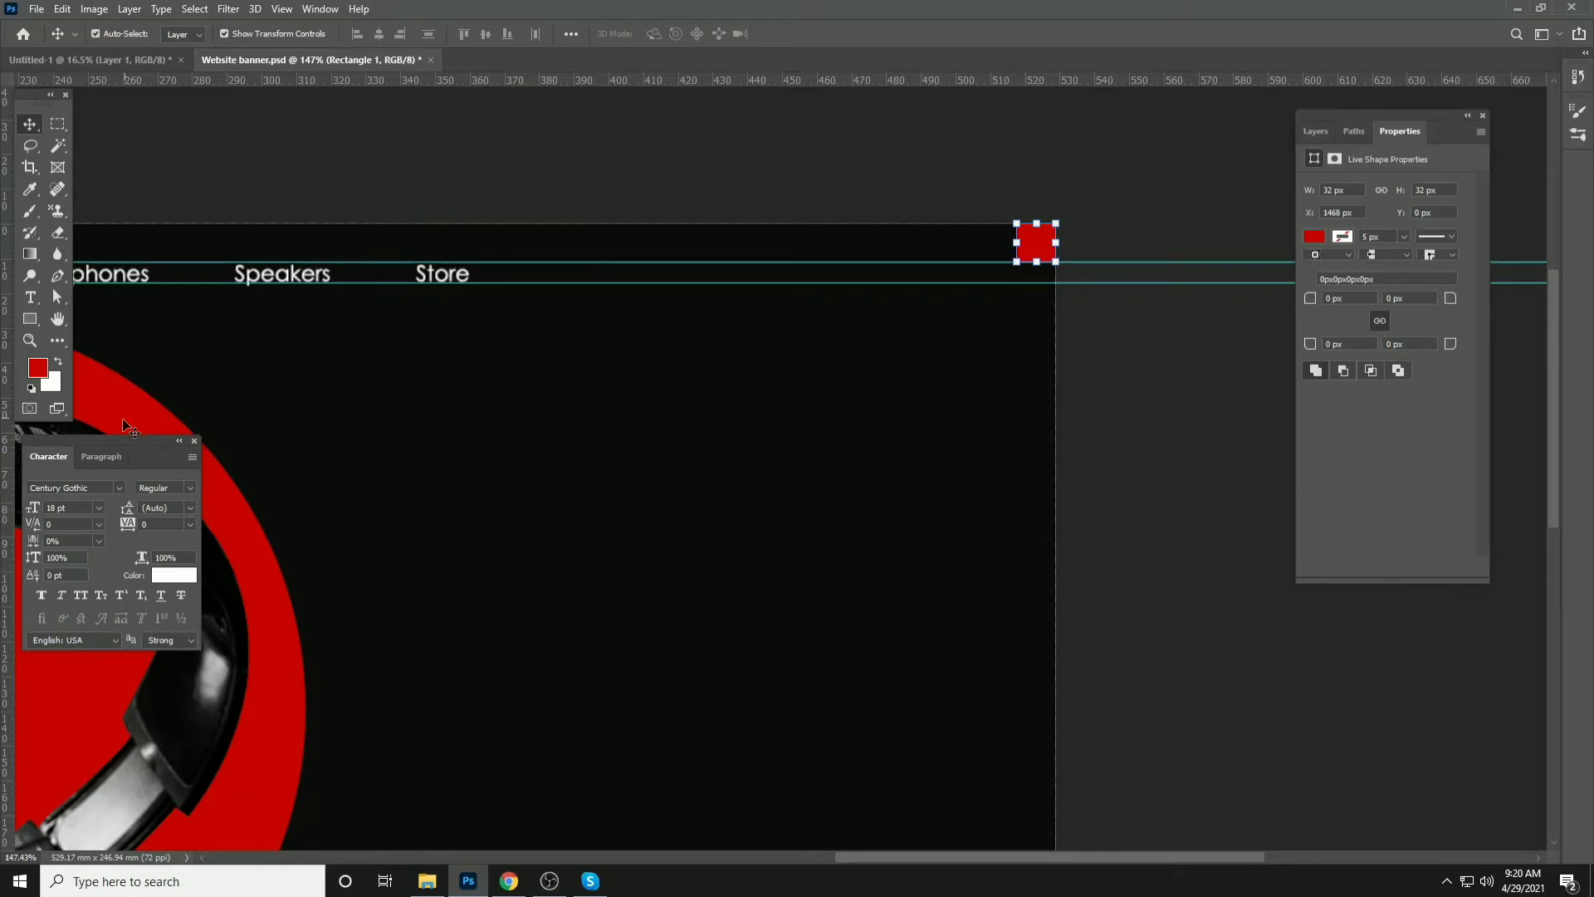
pyautogui.moveTo(25, 574); pyautogui.dragTo(1018, 306)
# Align the red square to the canvas's left edge, place a vertical guide along its inner side, and save the banner
pyautogui.scroll(-3, 1007, 321)
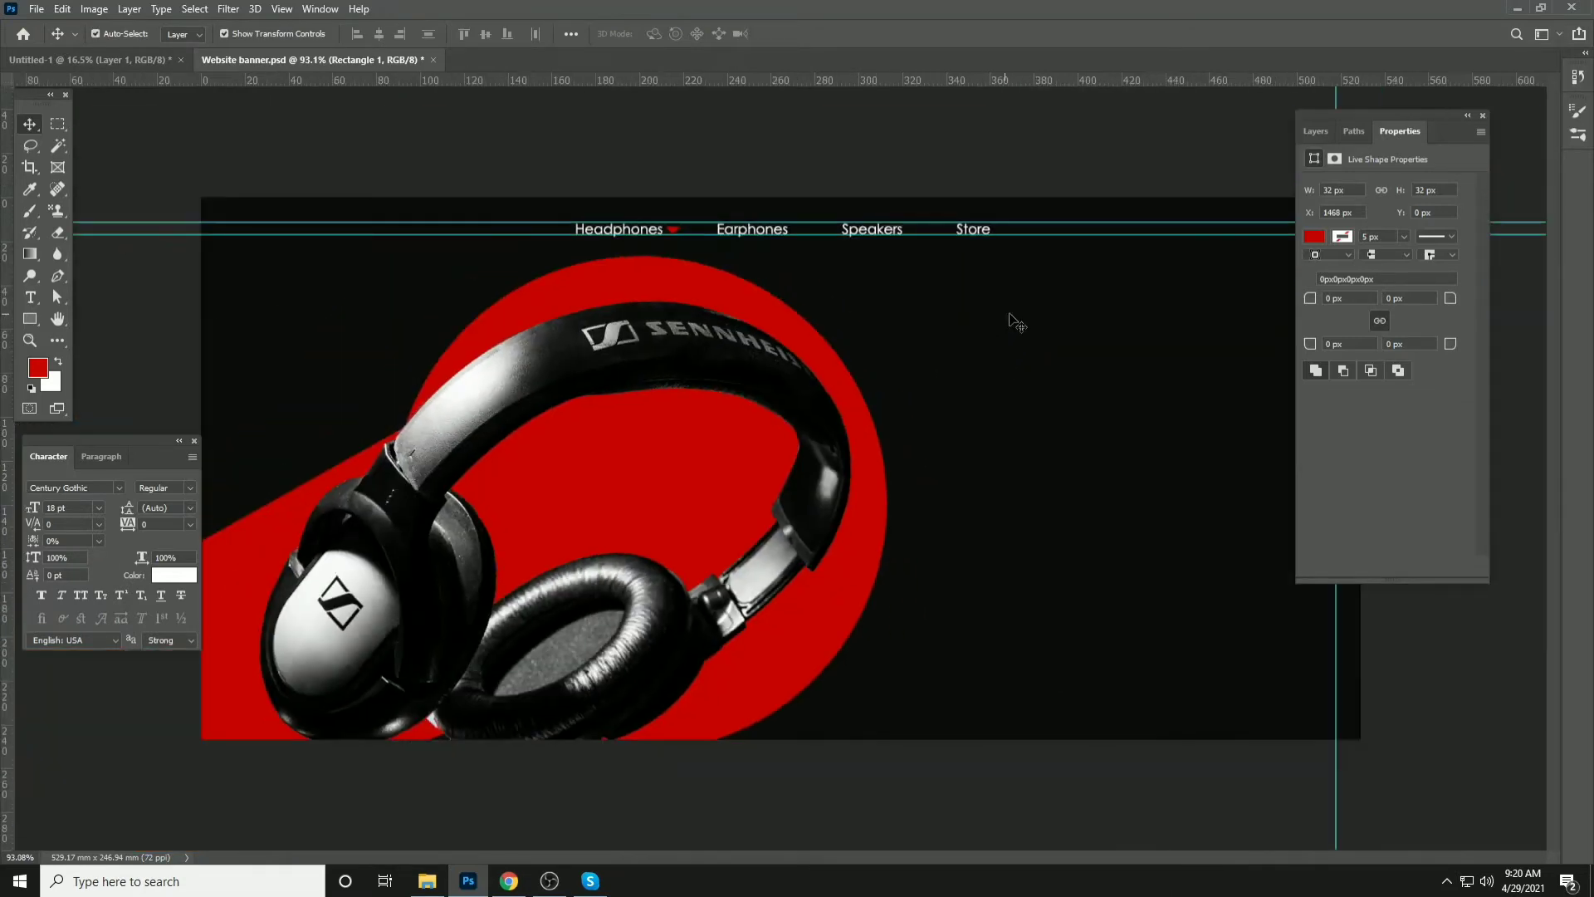
pyautogui.click(356, 35)
pyautogui.hotkey('ctrl', 'd')
pyautogui.moveTo(14, 510); pyautogui.dragTo(226, 365)
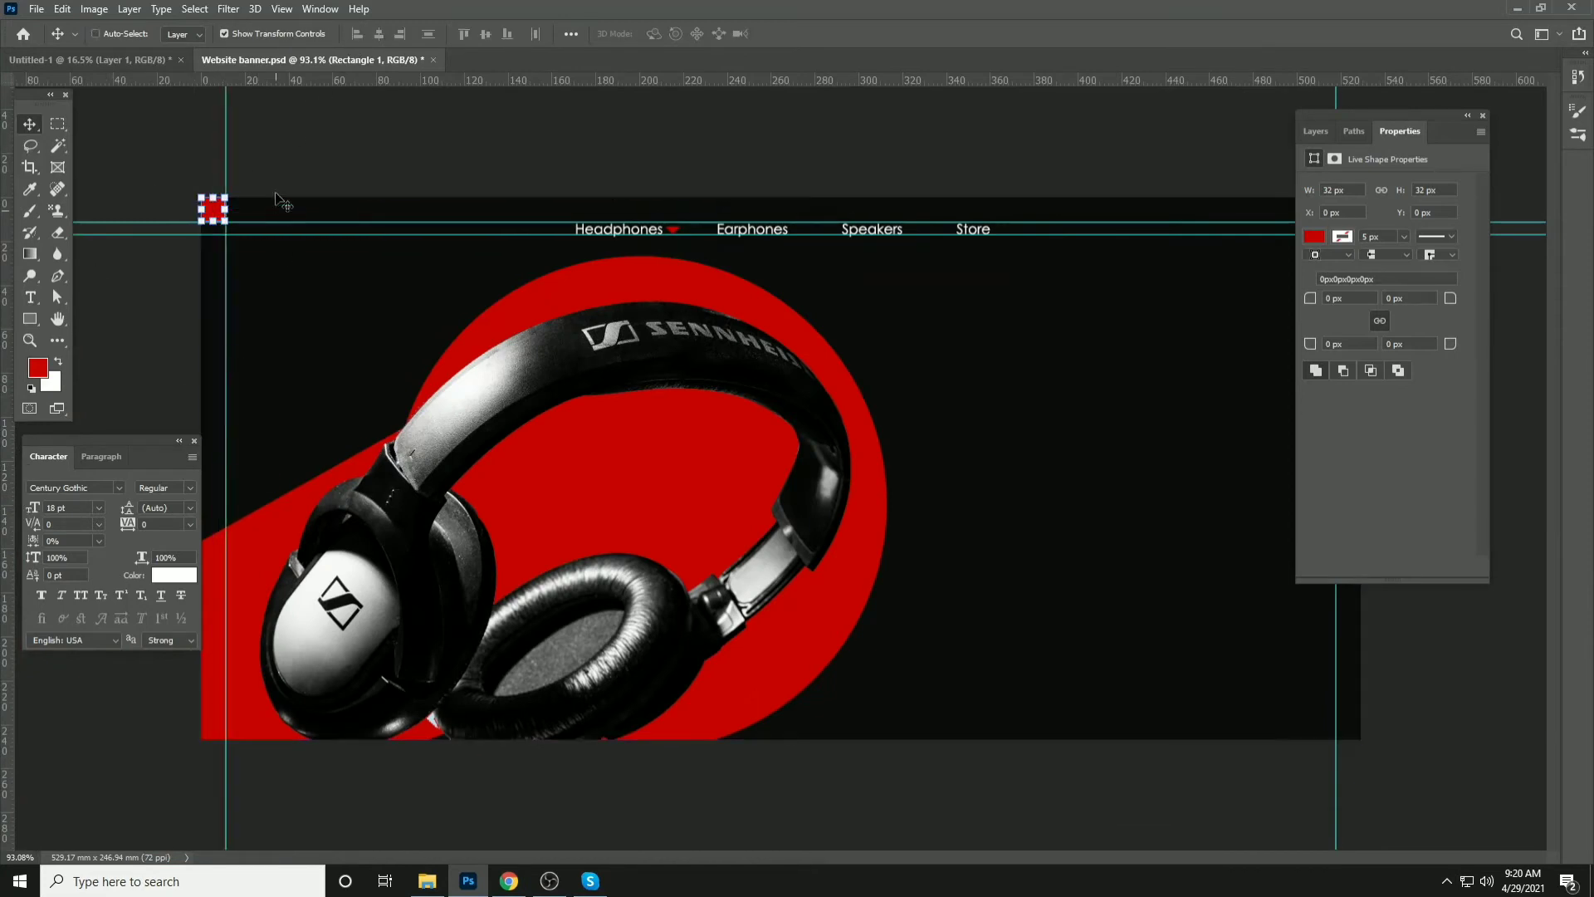
pyautogui.hotkey('ctrl', 's')
pyautogui.click(308, 176)
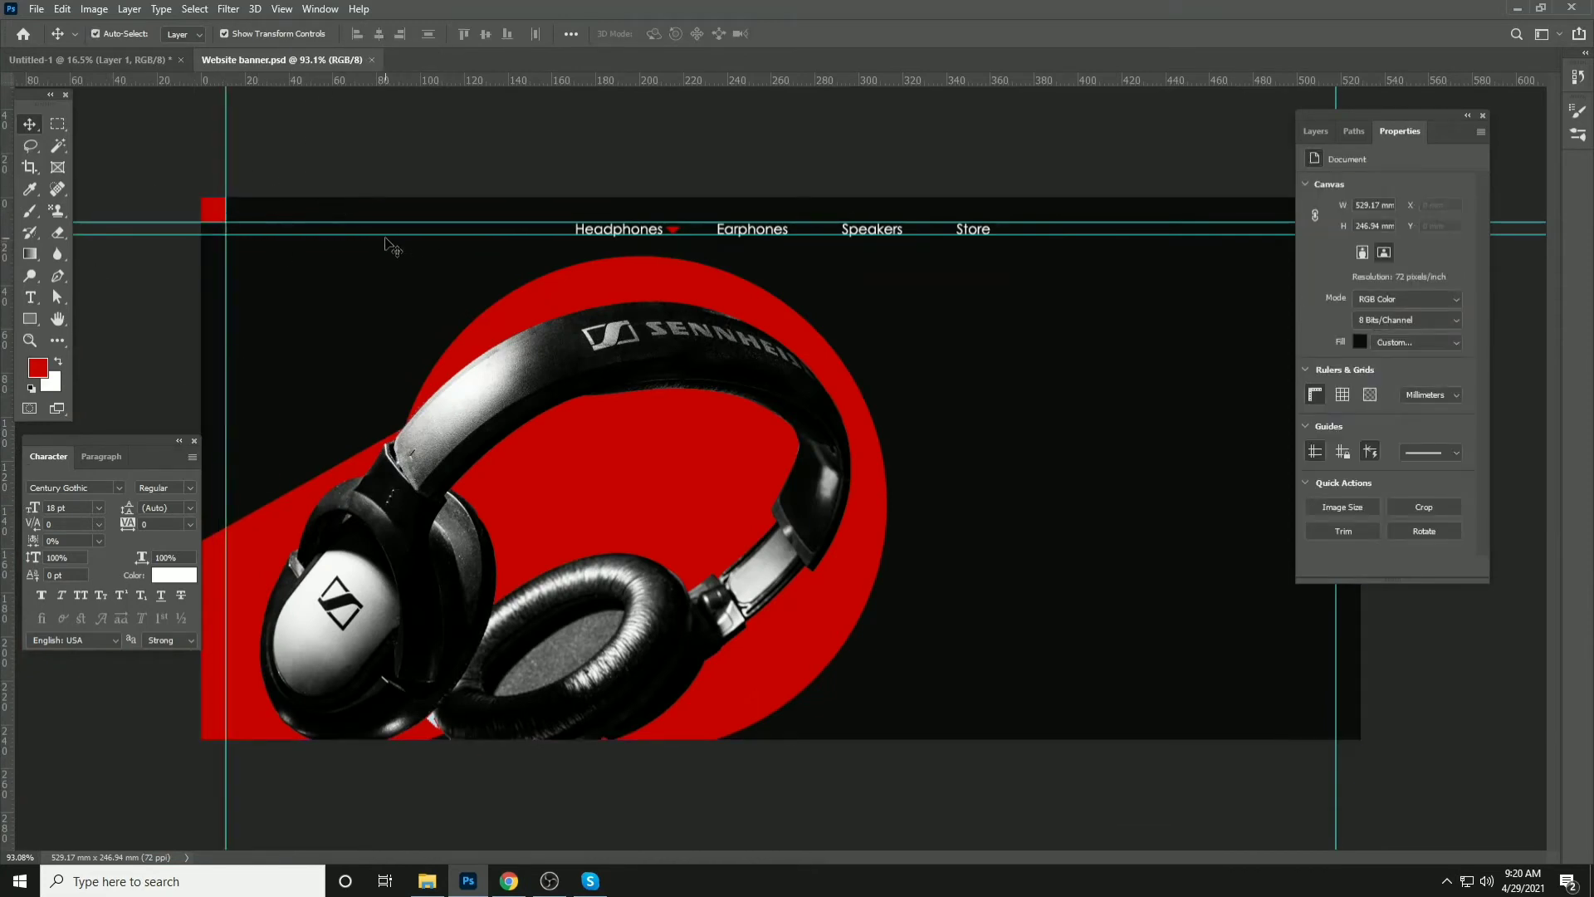
# Draw a 21 by 3 px rectangle where the upper margin guide meets the right margin guide, and fill it white
pyautogui.moveTo(1063, 234); pyautogui.dragTo(467, 273)
pyautogui.hotkey('ctrl', 'z')
pyautogui.scroll(2, 987, 239)
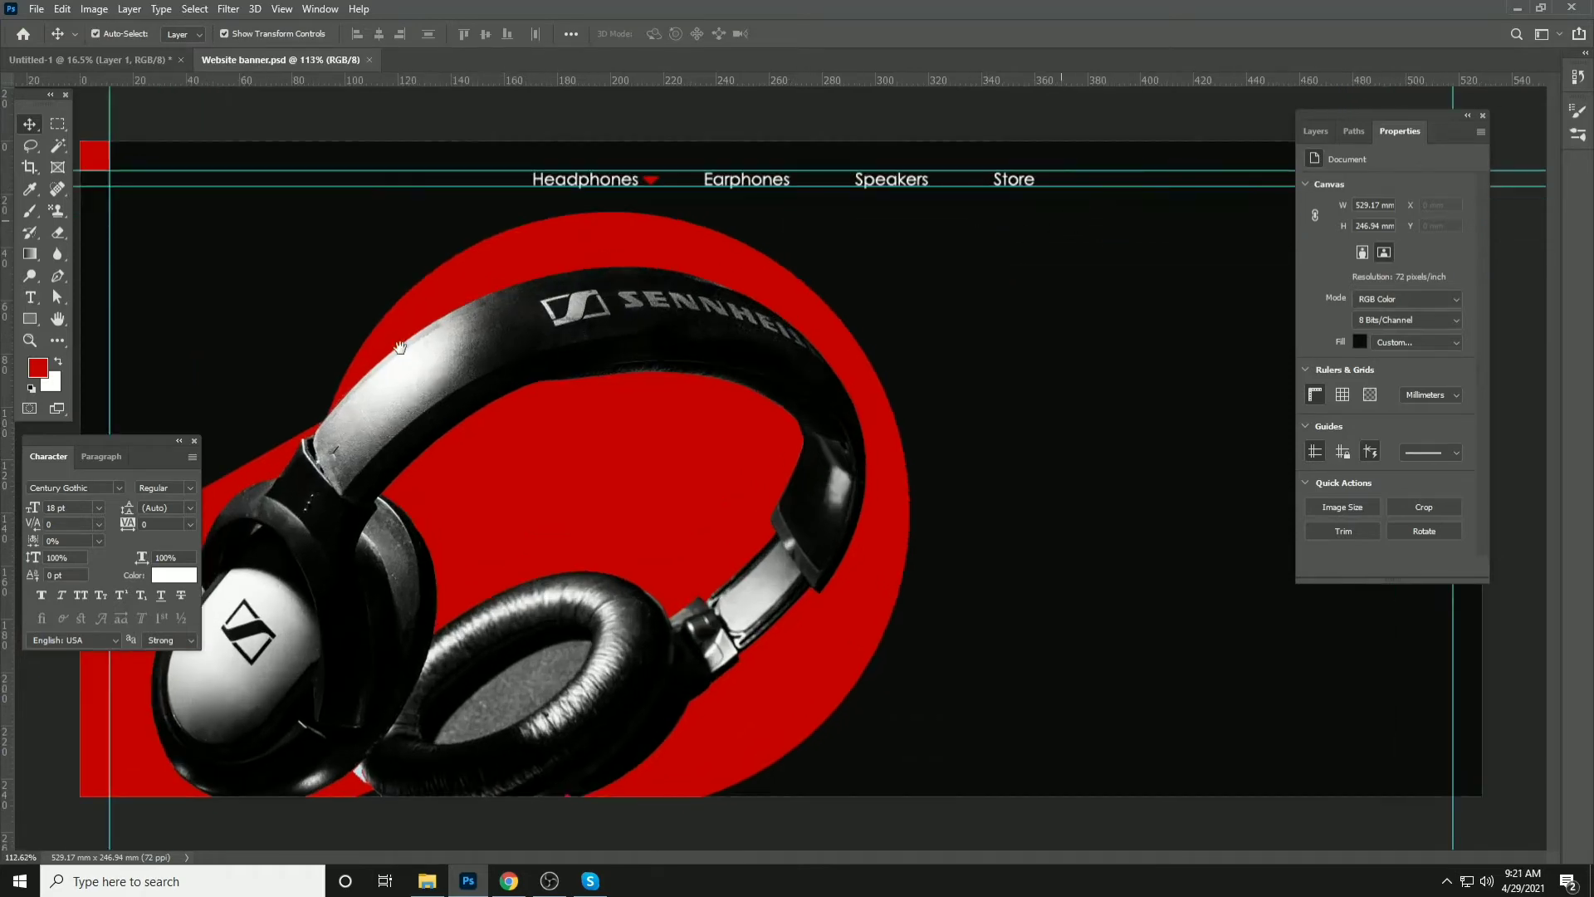
pyautogui.scroll(5, 985, 282)
pyautogui.moveTo(745, 313); pyautogui.dragTo(335, 441)
pyautogui.scroll(13, 925, 360)
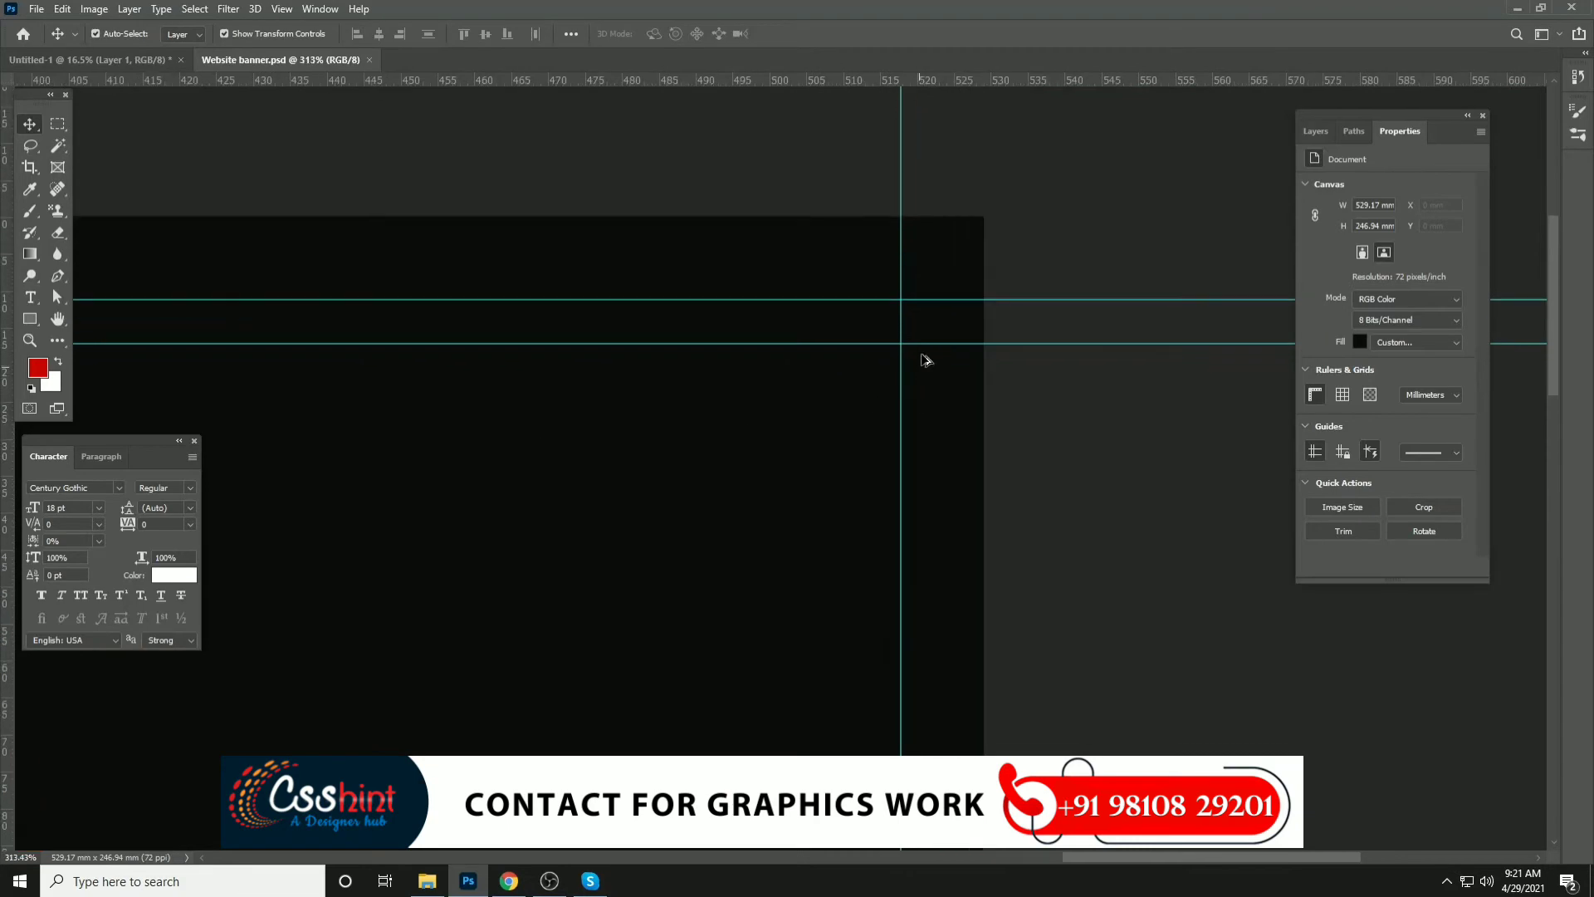
pyautogui.rightClick(29, 318)
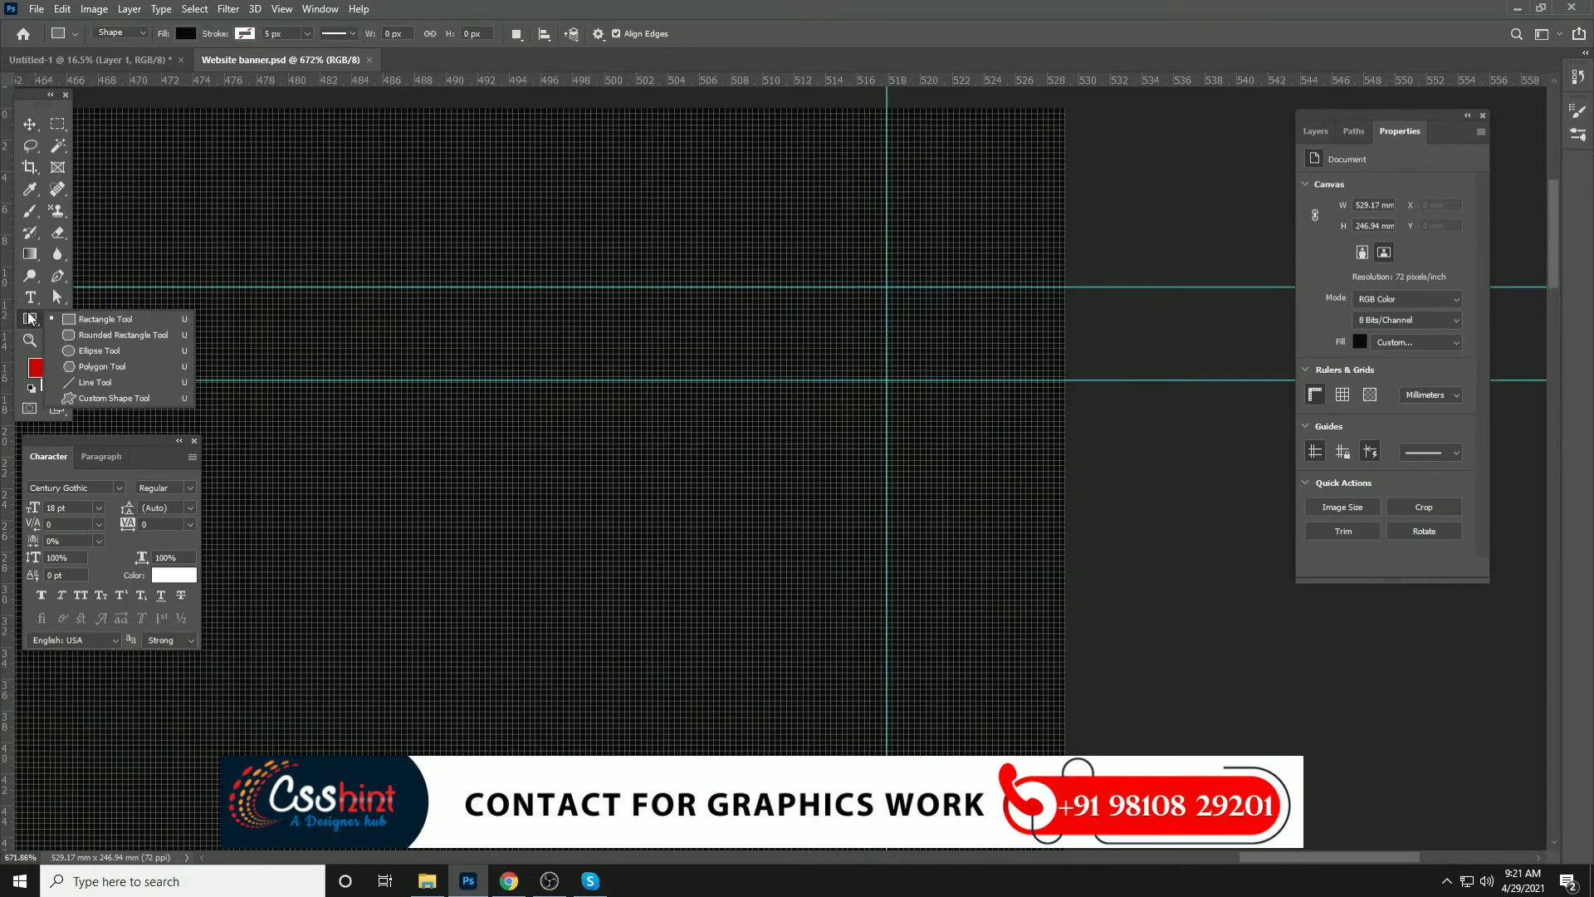
pyautogui.click(92, 319)
pyautogui.moveTo(770, 290); pyautogui.dragTo(886, 303)
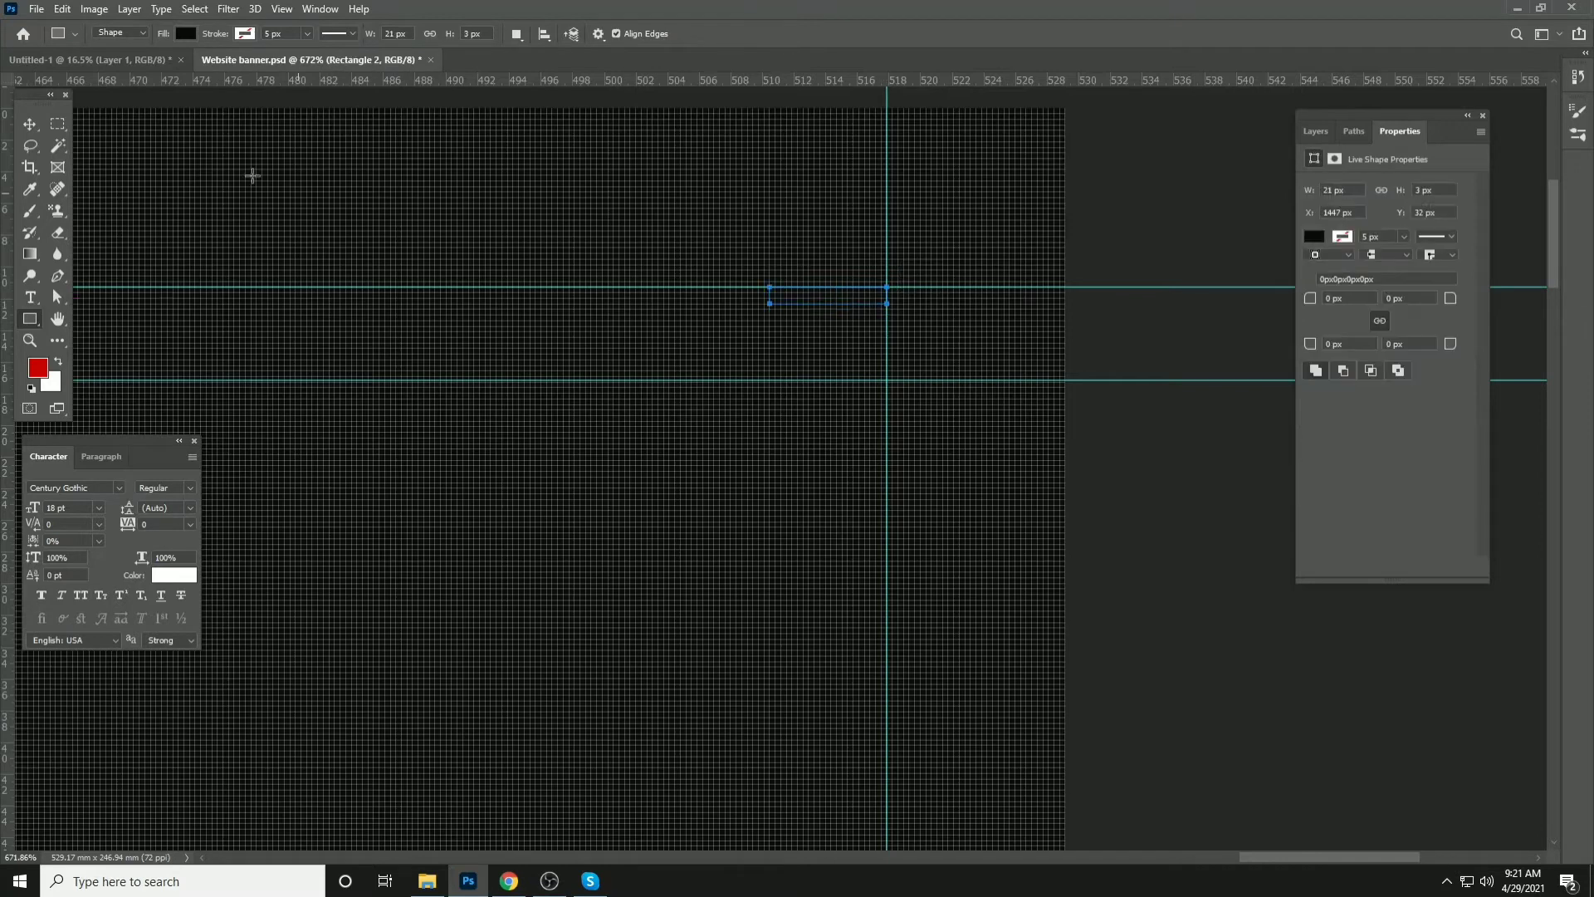
pyautogui.click(31, 125)
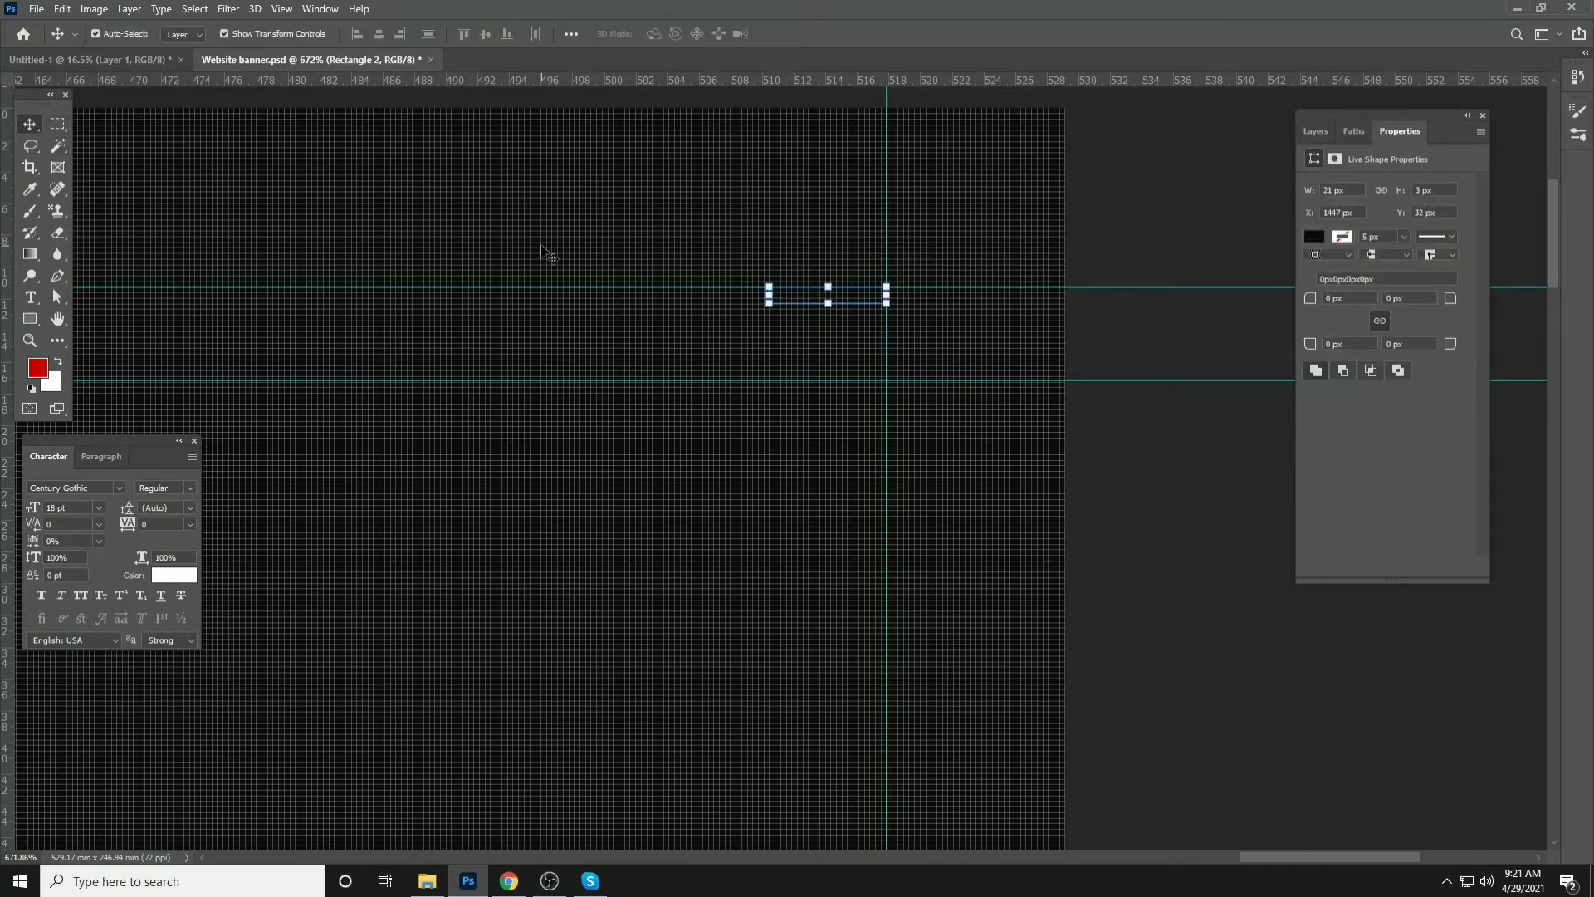
pyautogui.hotkey('ctrl', 'BackSpace')
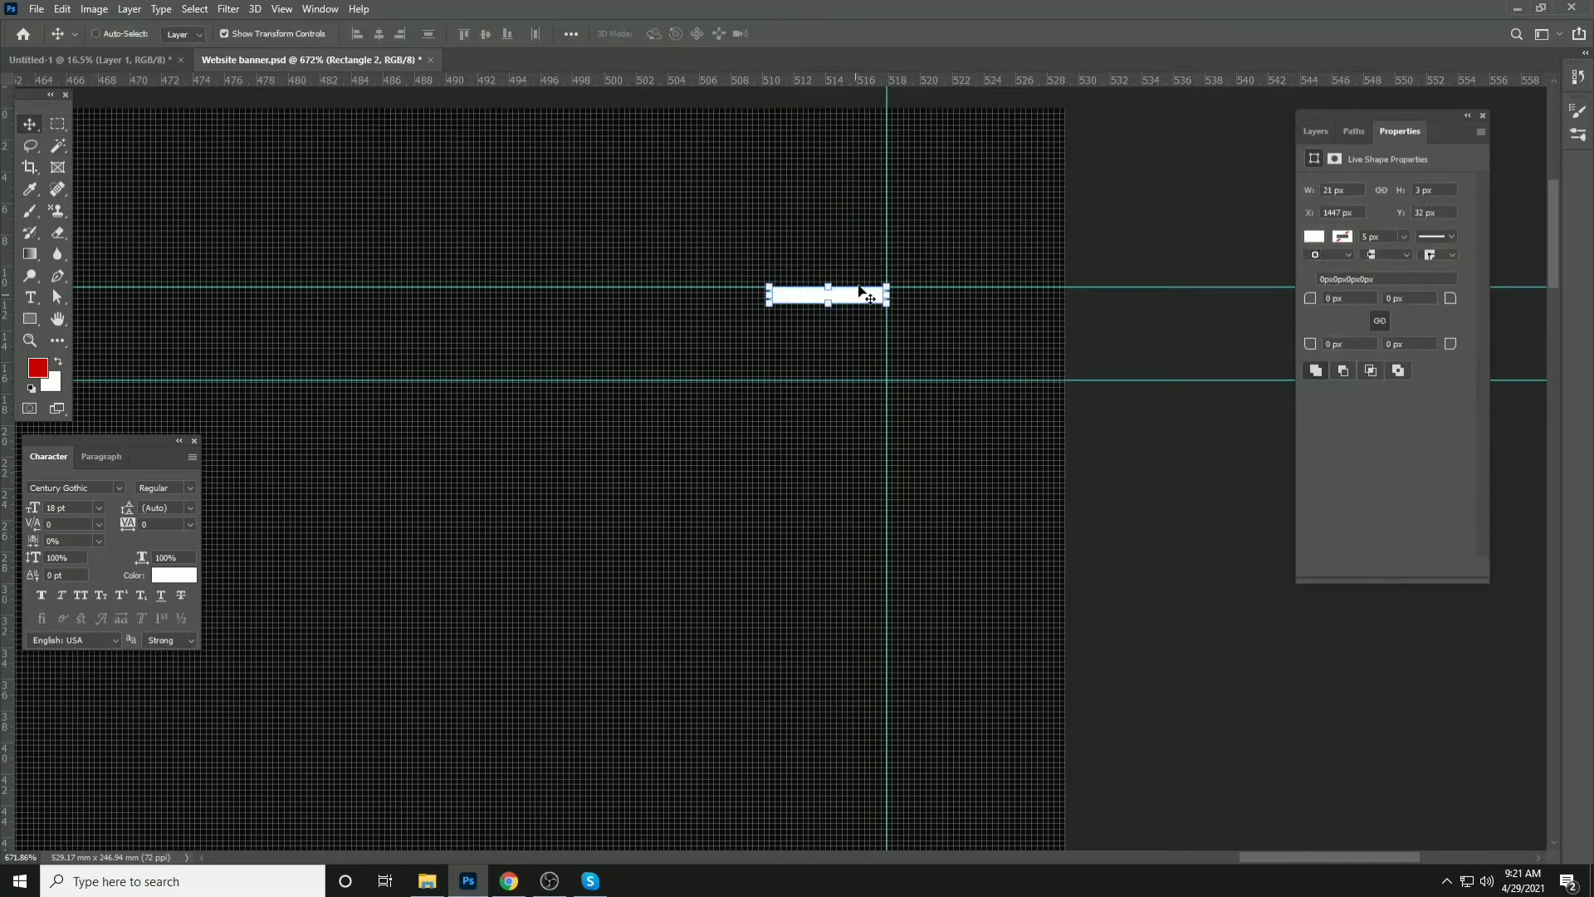
# Flatten the white bar to about 2.39 px high and duplicate it twice below between the two horizontal guides
pyautogui.scroll(2, 864, 291)
pyautogui.click(814, 312)
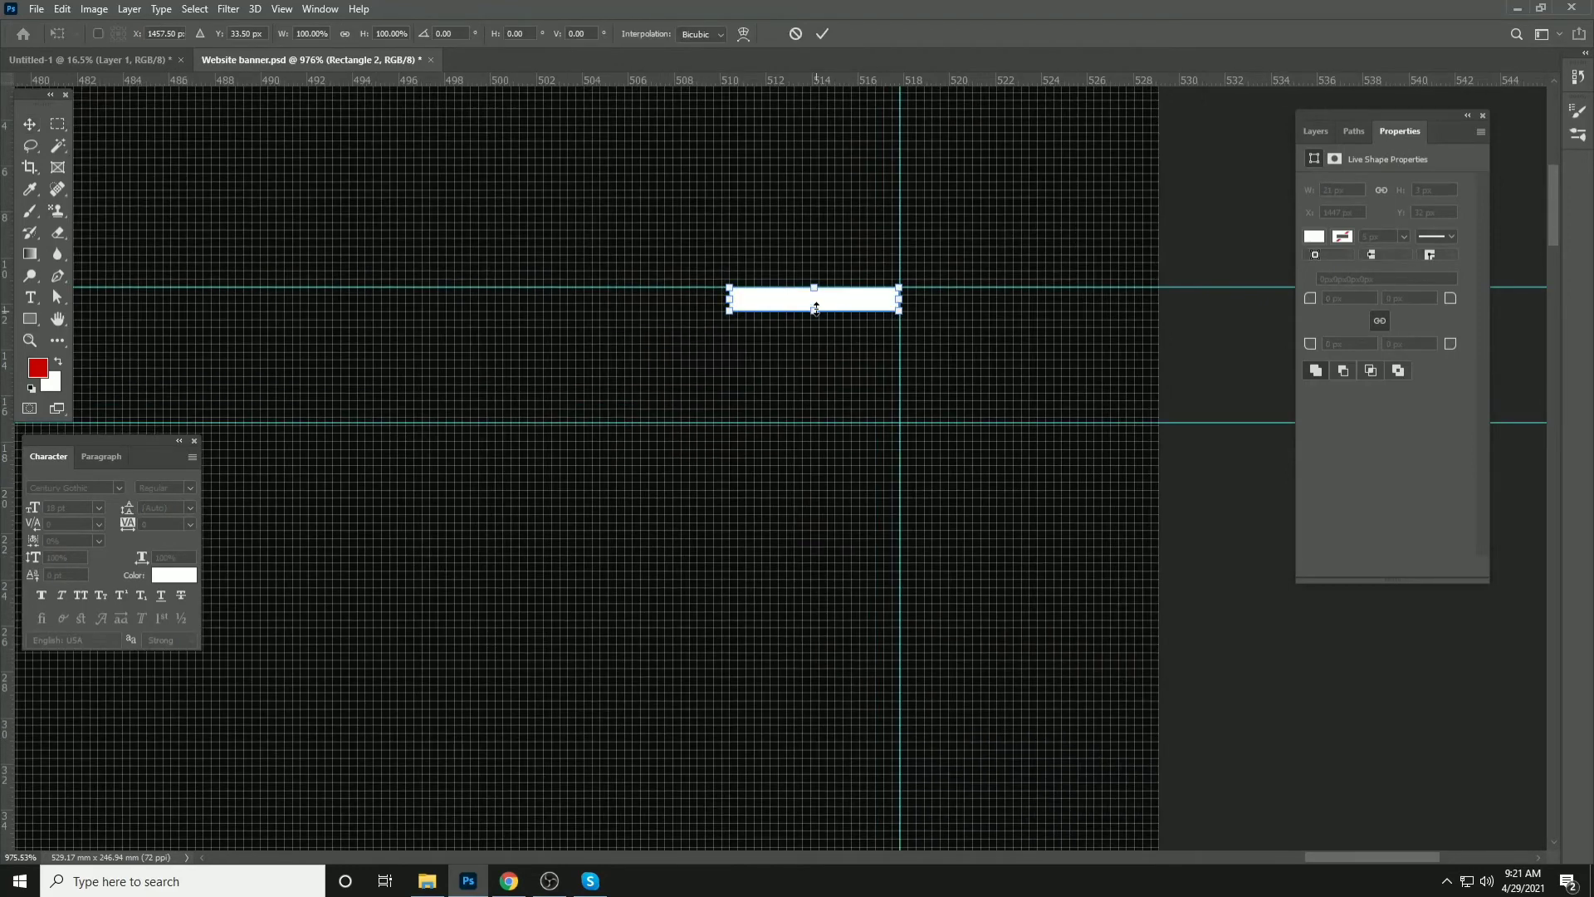
pyautogui.moveTo(816, 310); pyautogui.dragTo(844, 405)
pyautogui.press('Return')
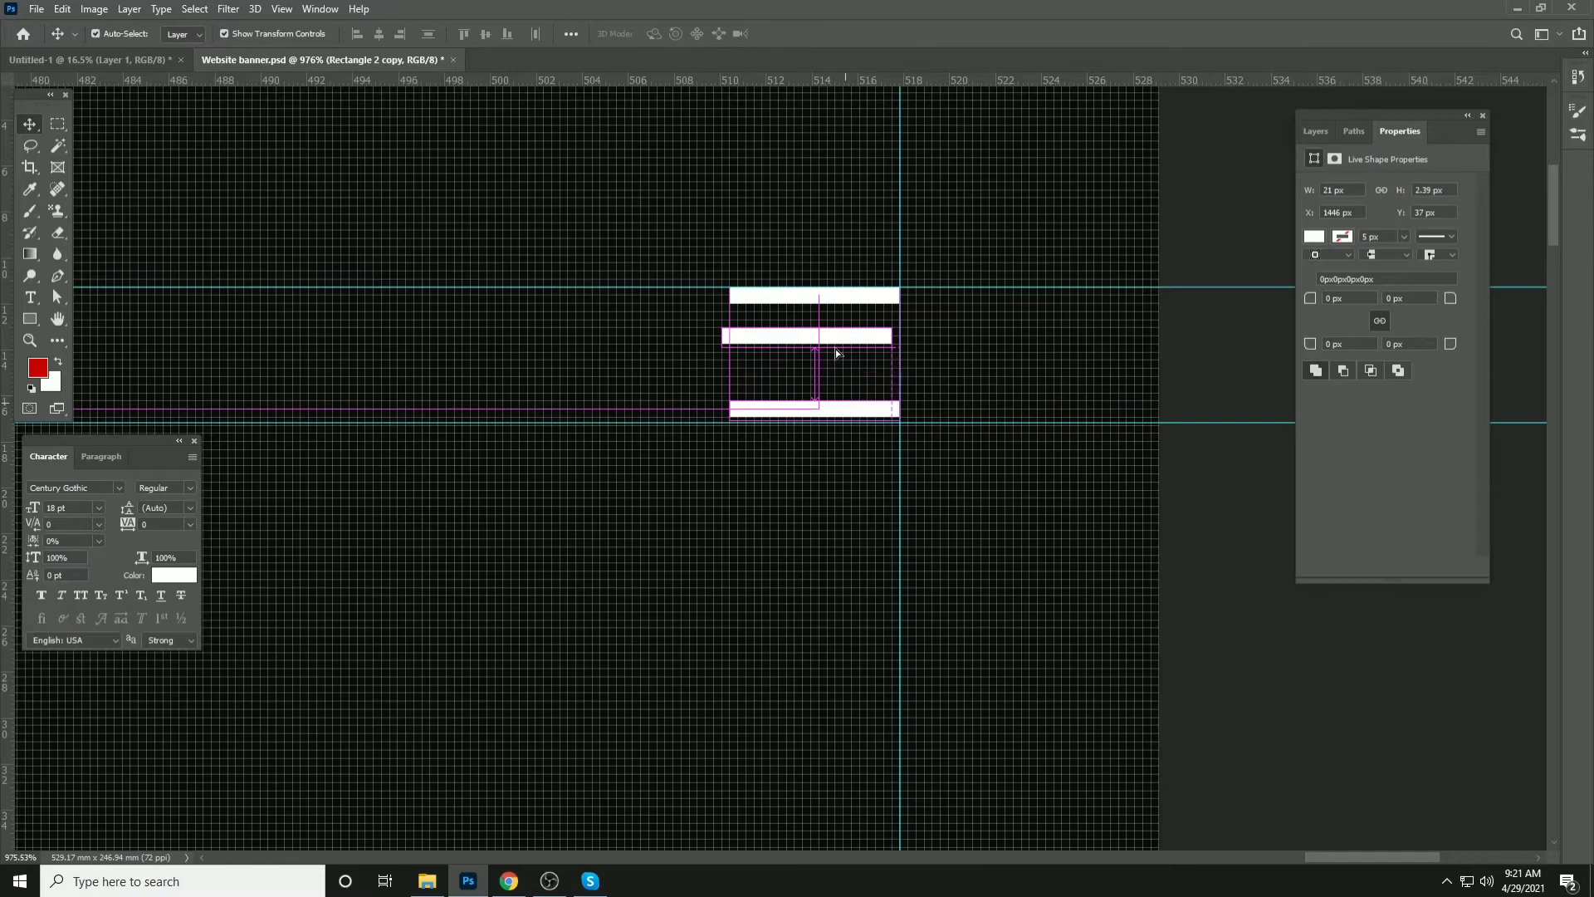
# Align the three white bars on their horizontal centers and distribute them evenly in height
pyautogui.moveTo(790, 220); pyautogui.dragTo(871, 455)
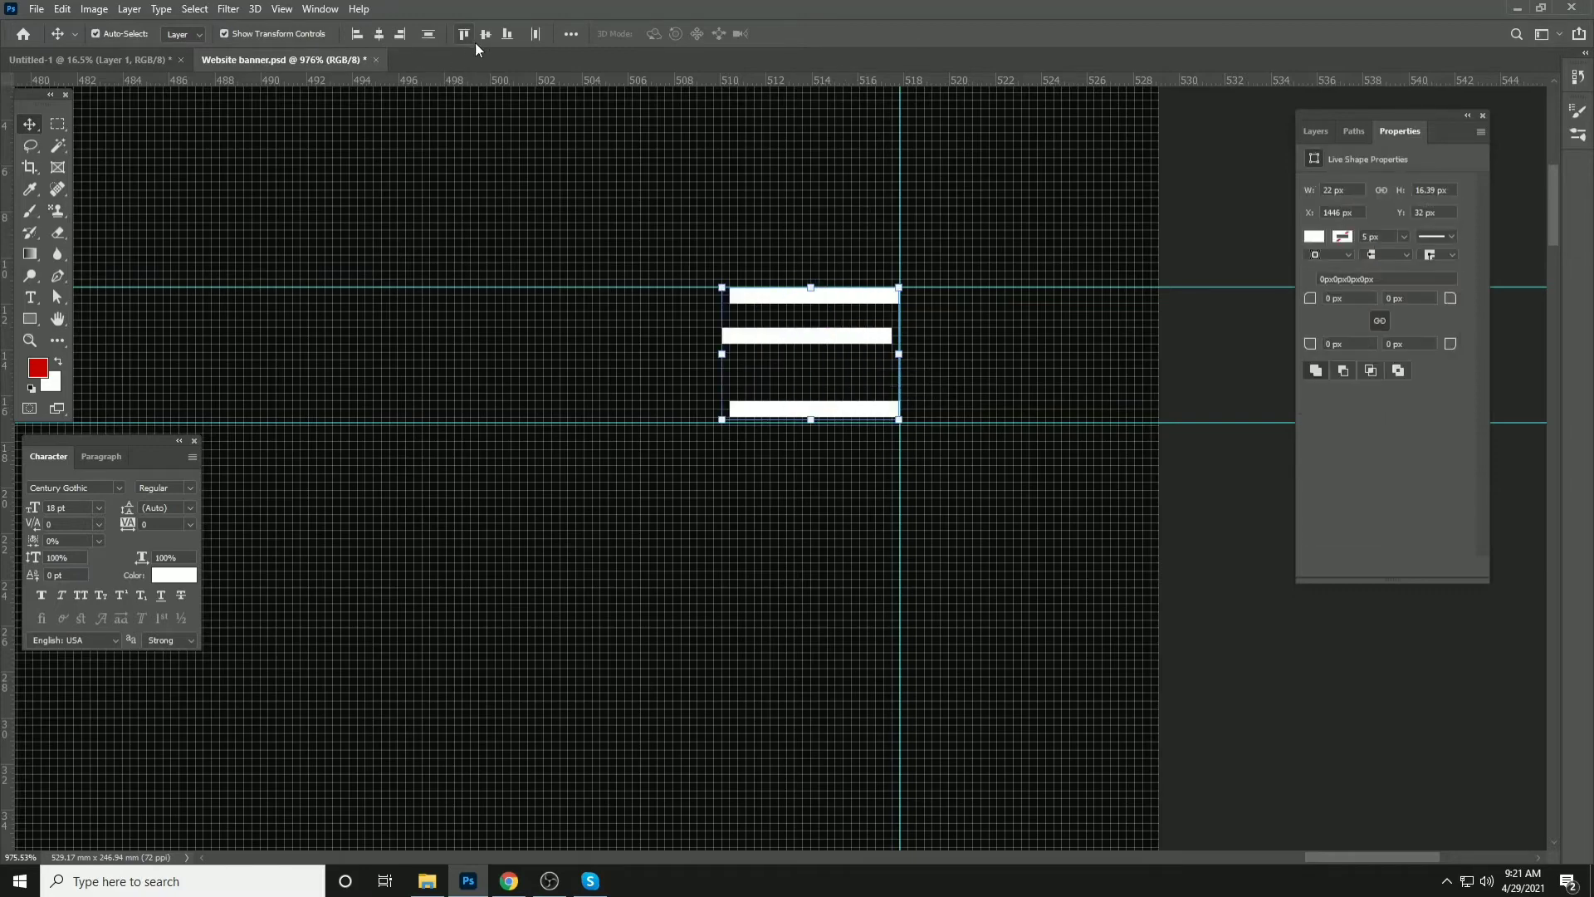
pyautogui.click(379, 33)
pyautogui.click(428, 33)
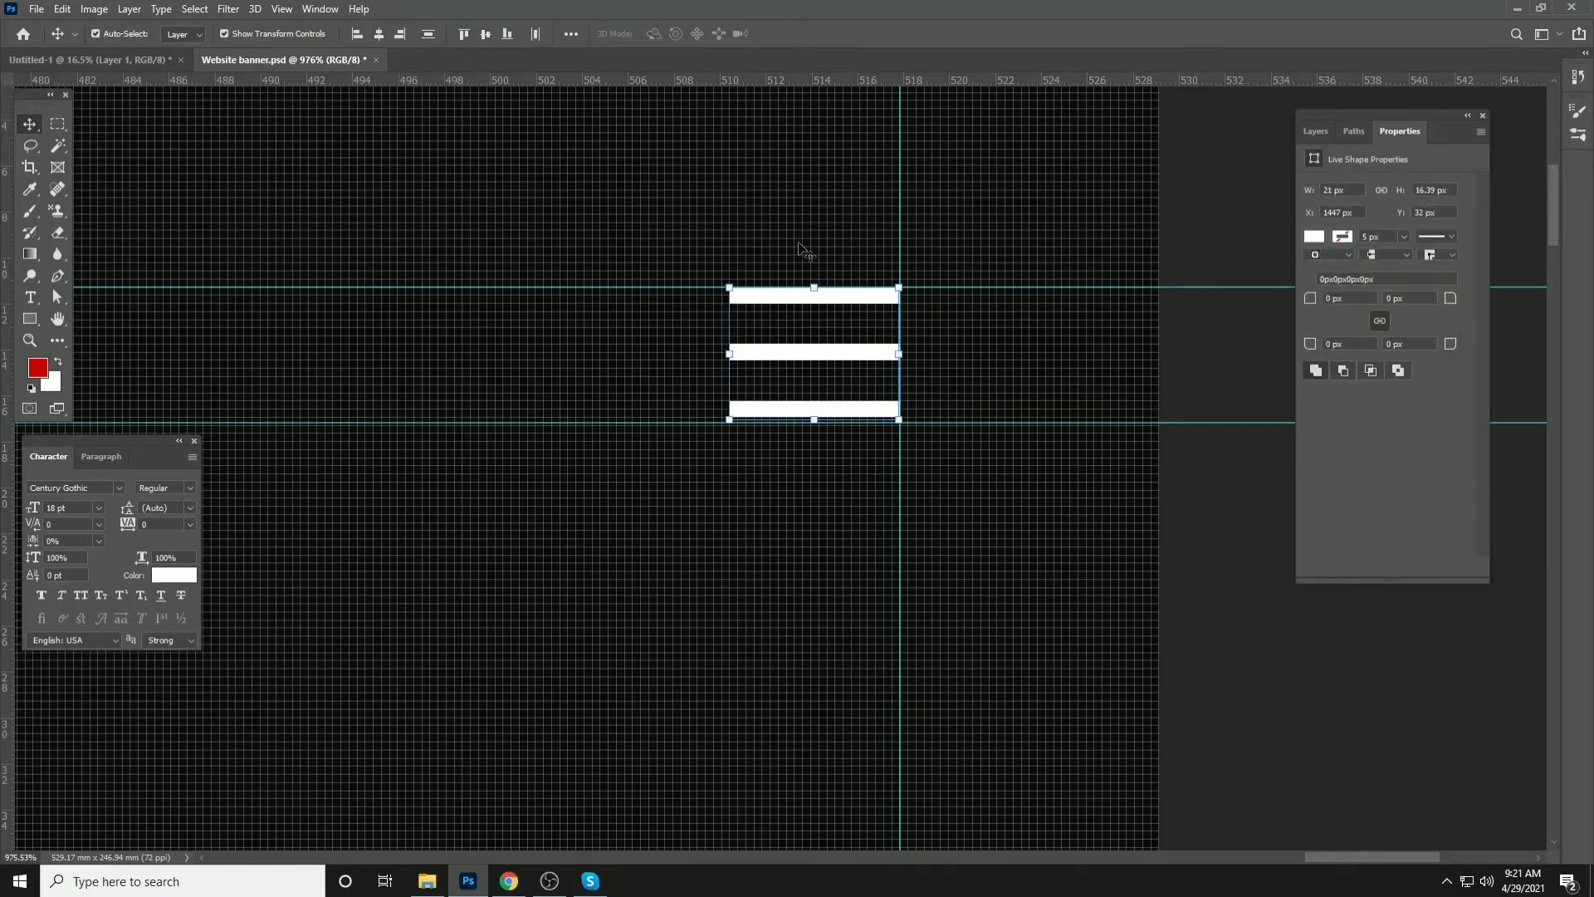
# Narrow the three-bar hamburger icon to about 71% of its width, keeping it against the right margin guide
pyautogui.scroll(-8, 688, 385)
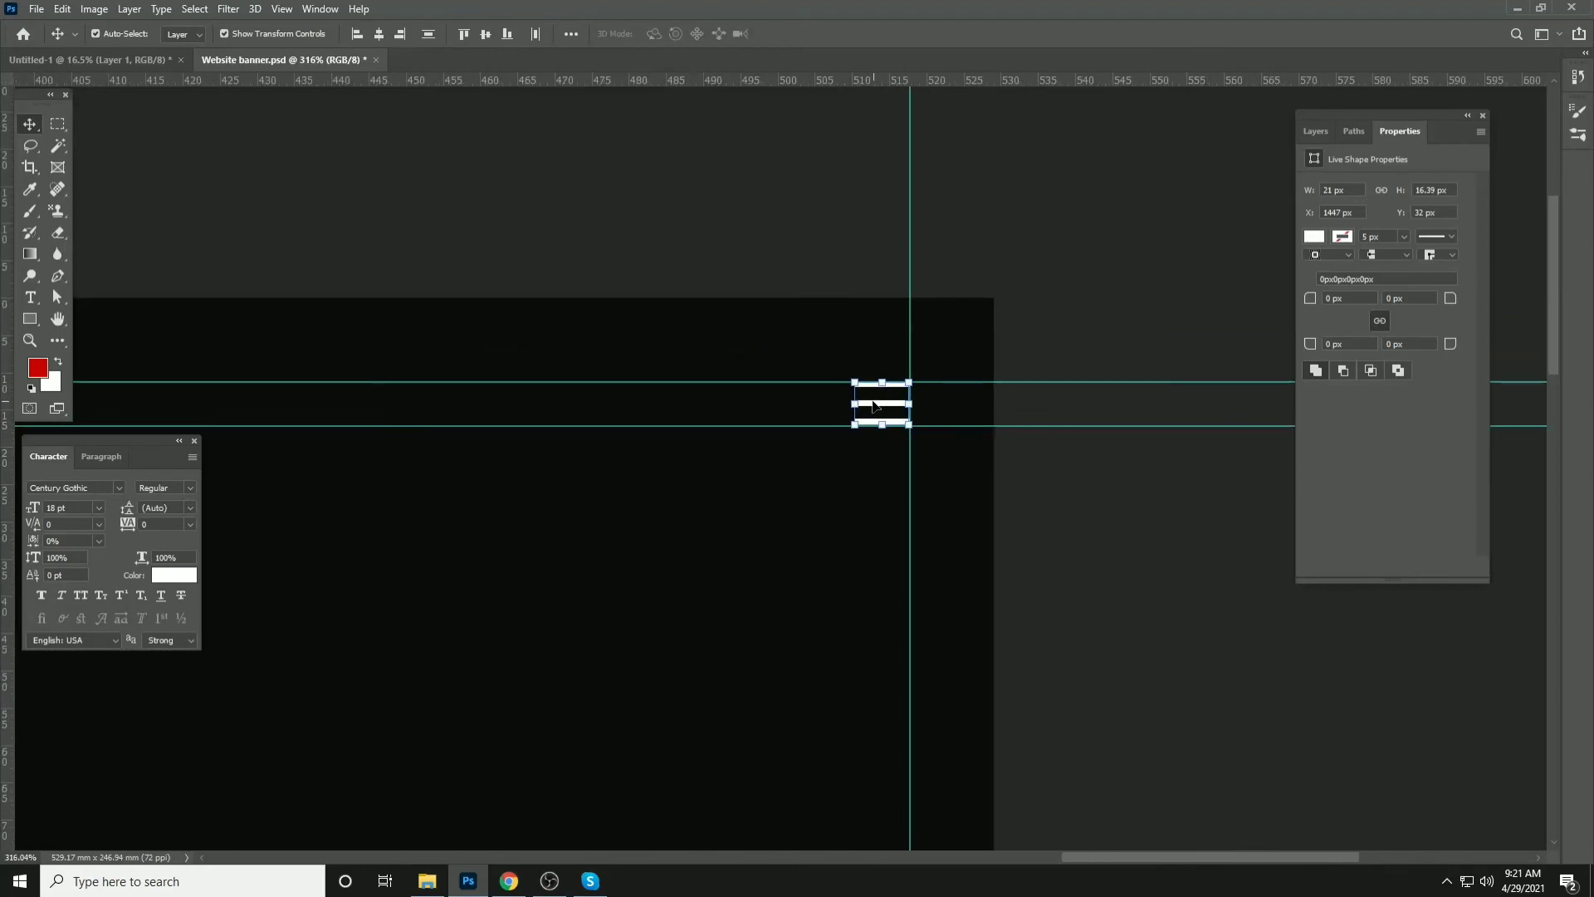
pyautogui.moveTo(850, 407)
pyautogui.mouseDown()
pyautogui.moveTo(871, 382)
pyautogui.moveTo(871, 404)
pyautogui.mouseUp()
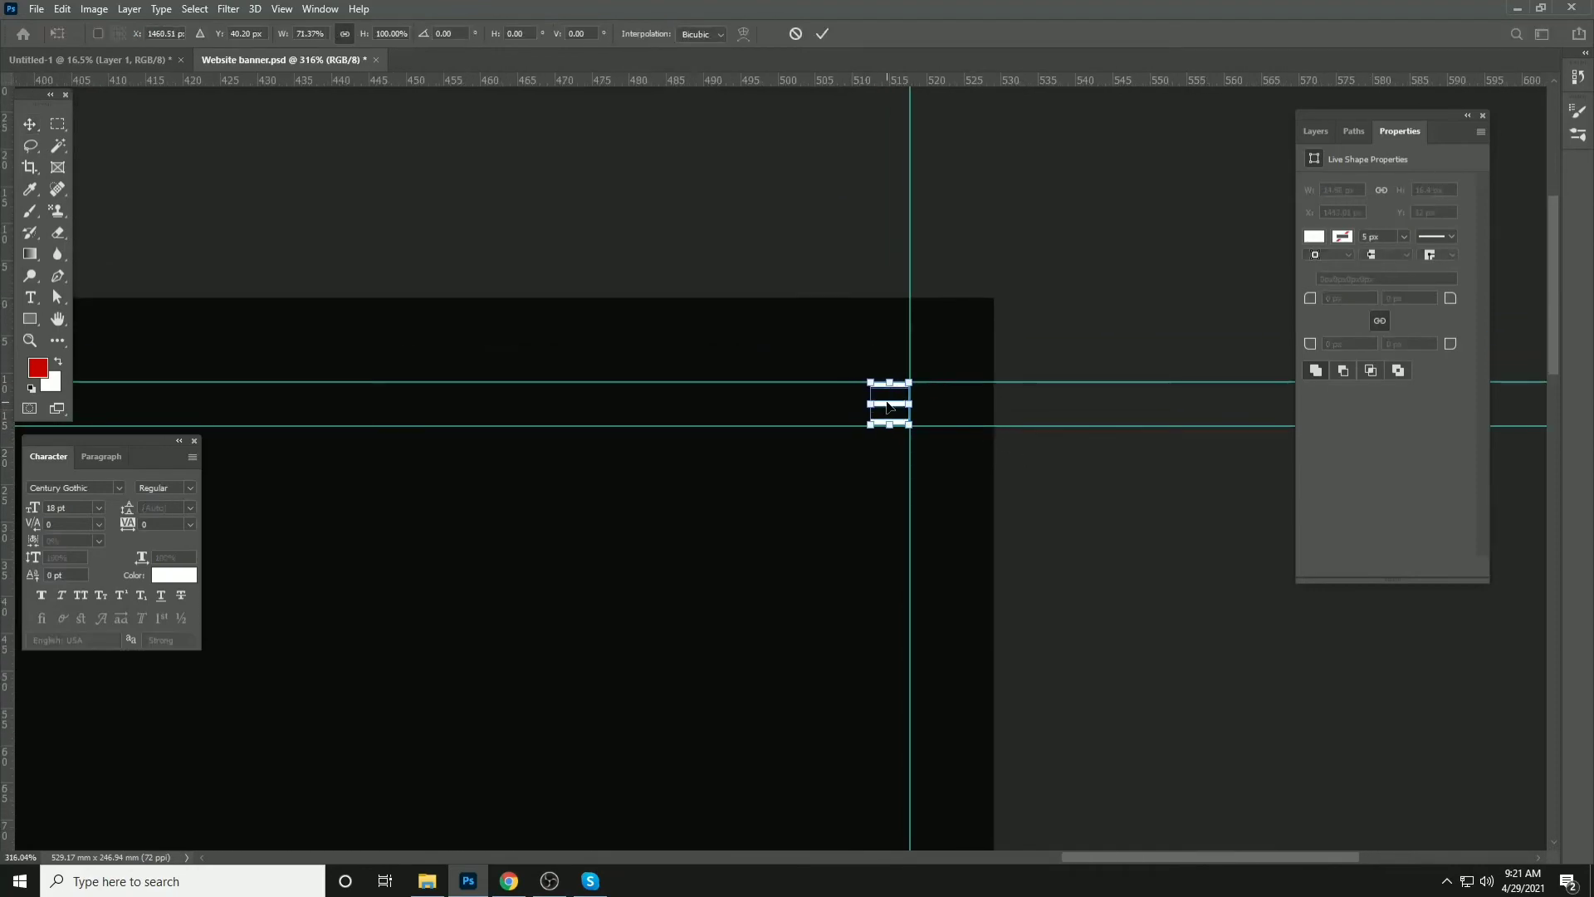
pyautogui.click(1125, 531)
# Delete the red spacer square from the canvas's upper-left corner
pyautogui.scroll(-5, 768, 287)
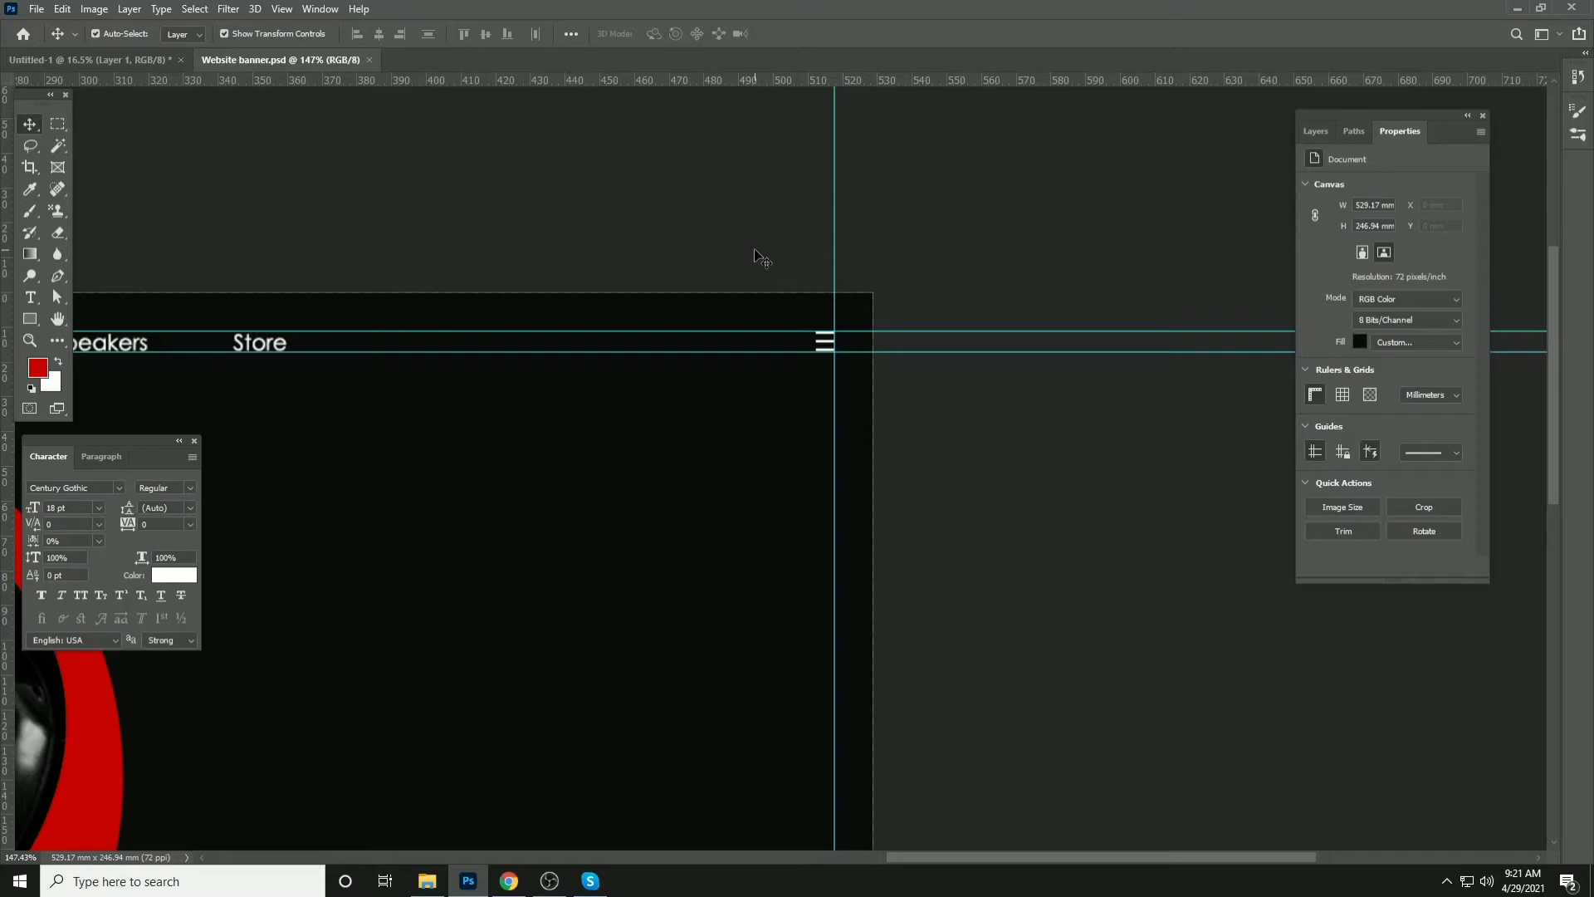
pyautogui.moveTo(374, 339); pyautogui.dragTo(1040, 340)
pyautogui.moveTo(456, 344); pyautogui.dragTo(927, 327)
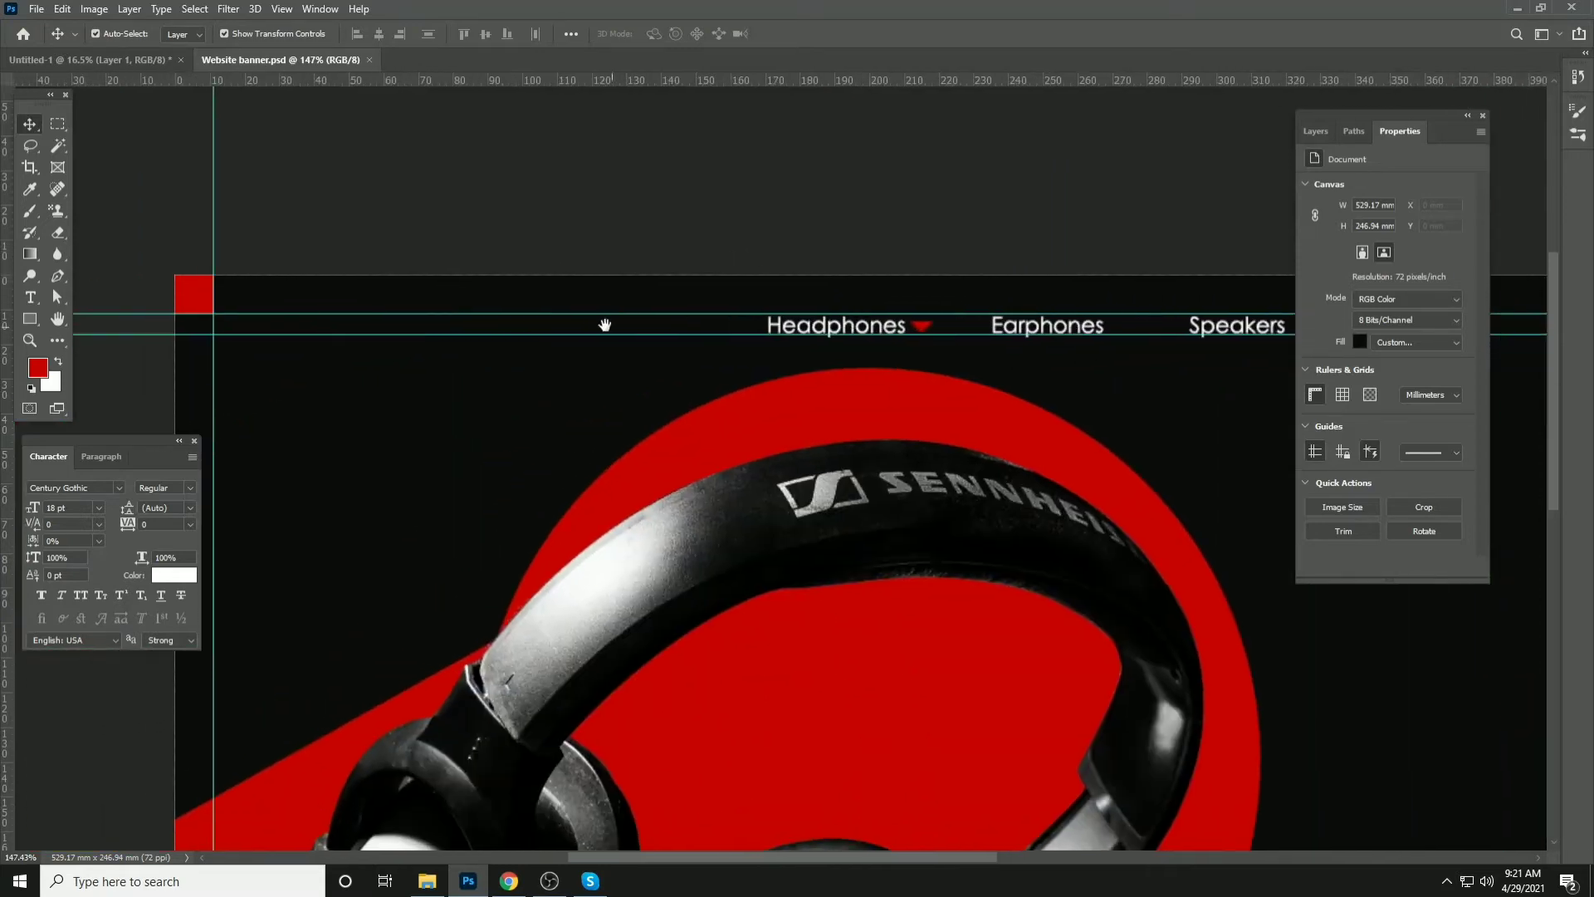
pyautogui.click(195, 289)
pyautogui.press('Delete')
pyautogui.click(308, 249)
pyautogui.hotkey('ctrl', '0')
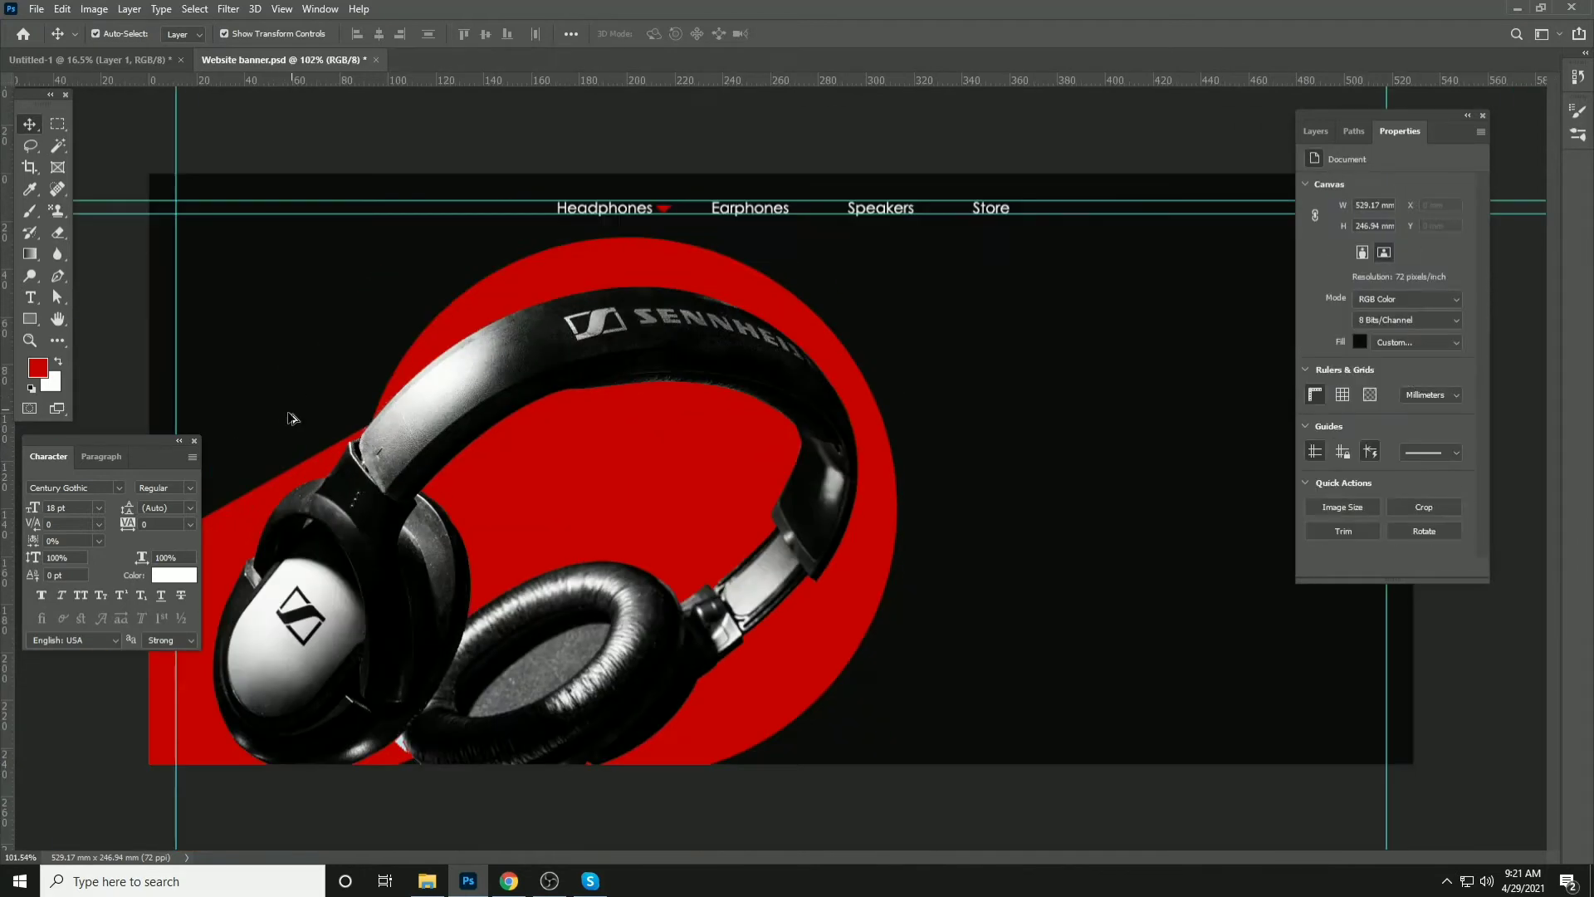
# Move the headphones and red background shapes together toward the banner's center, and raise the headphones closer to the menu
pyautogui.scroll(-2, 289, 413)
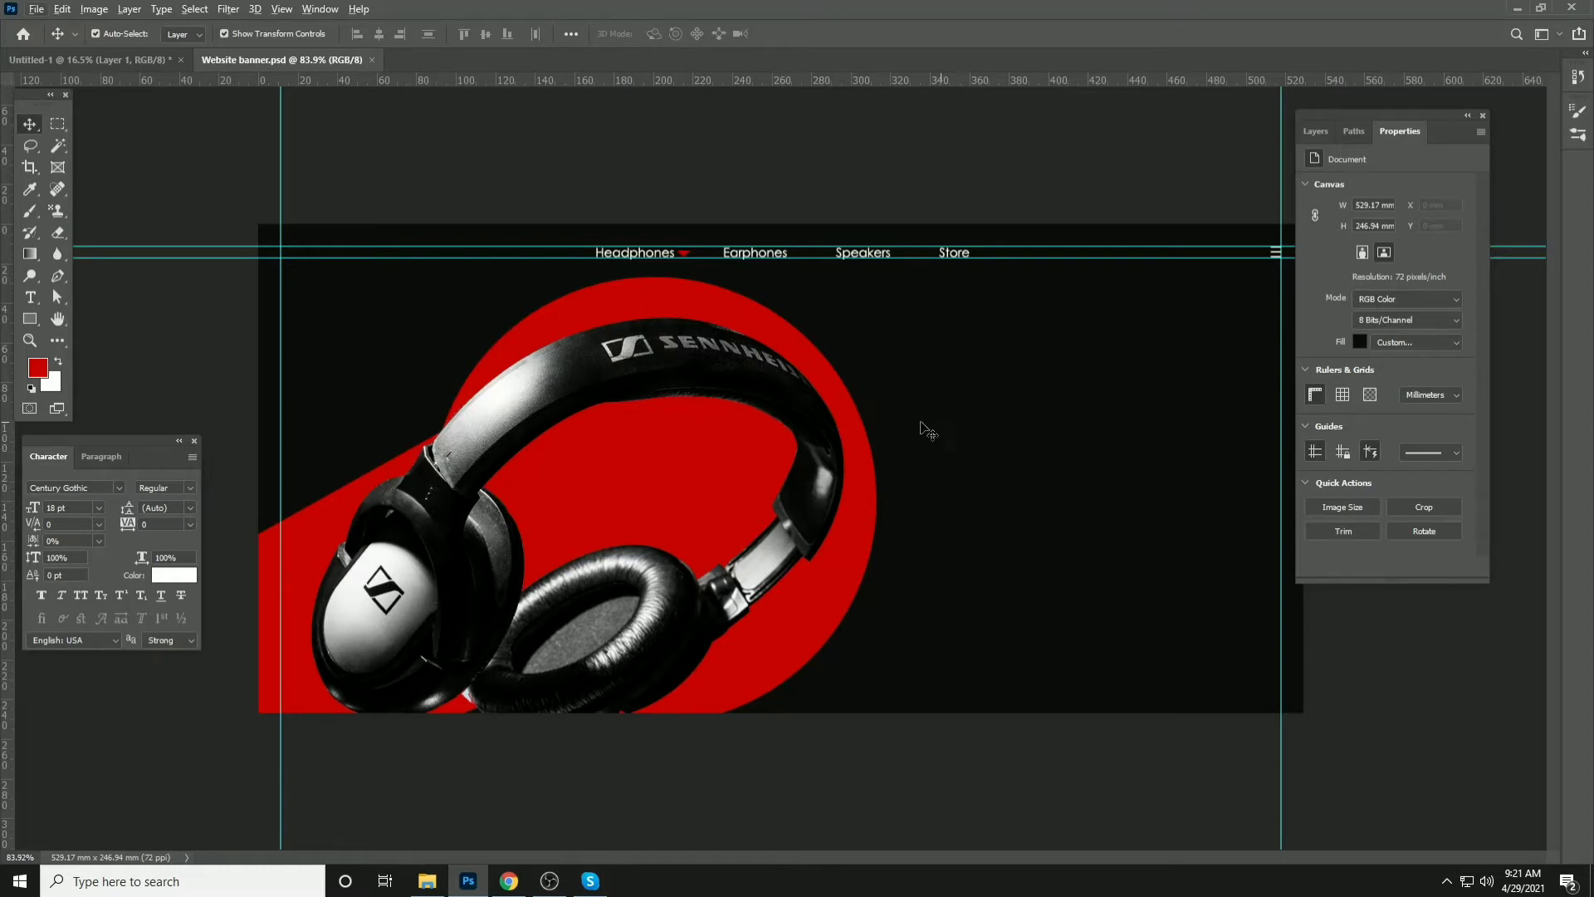
pyautogui.scroll(3, 1096, 456)
pyautogui.scroll(-3, 710, 436)
pyautogui.click(770, 402)
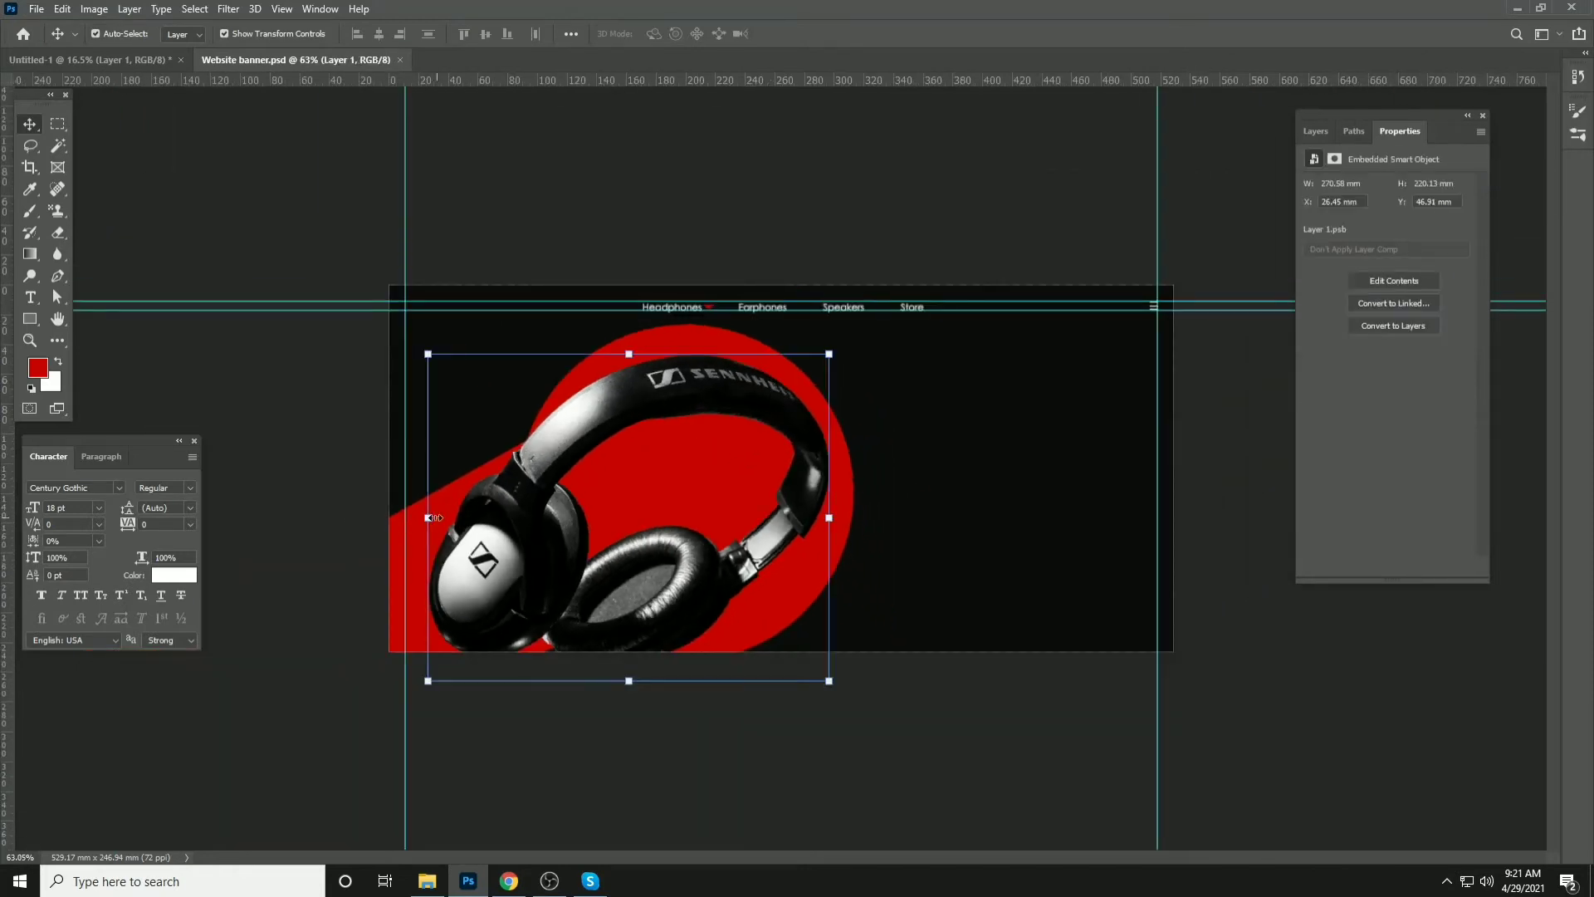
pyautogui.keyDown('shift'); pyautogui.click(450, 497); pyautogui.keyUp('shift')
pyautogui.keyDown('shift'); pyautogui.click(595, 378); pyautogui.keyUp('shift')
pyautogui.moveTo(613, 403); pyautogui.dragTo(732, 446)
pyautogui.moveTo(989, 367); pyautogui.dragTo(980, 346)
pyautogui.moveTo(910, 411); pyautogui.dragTo(893, 362)
pyautogui.press('Return')
pyautogui.click(1064, 711)
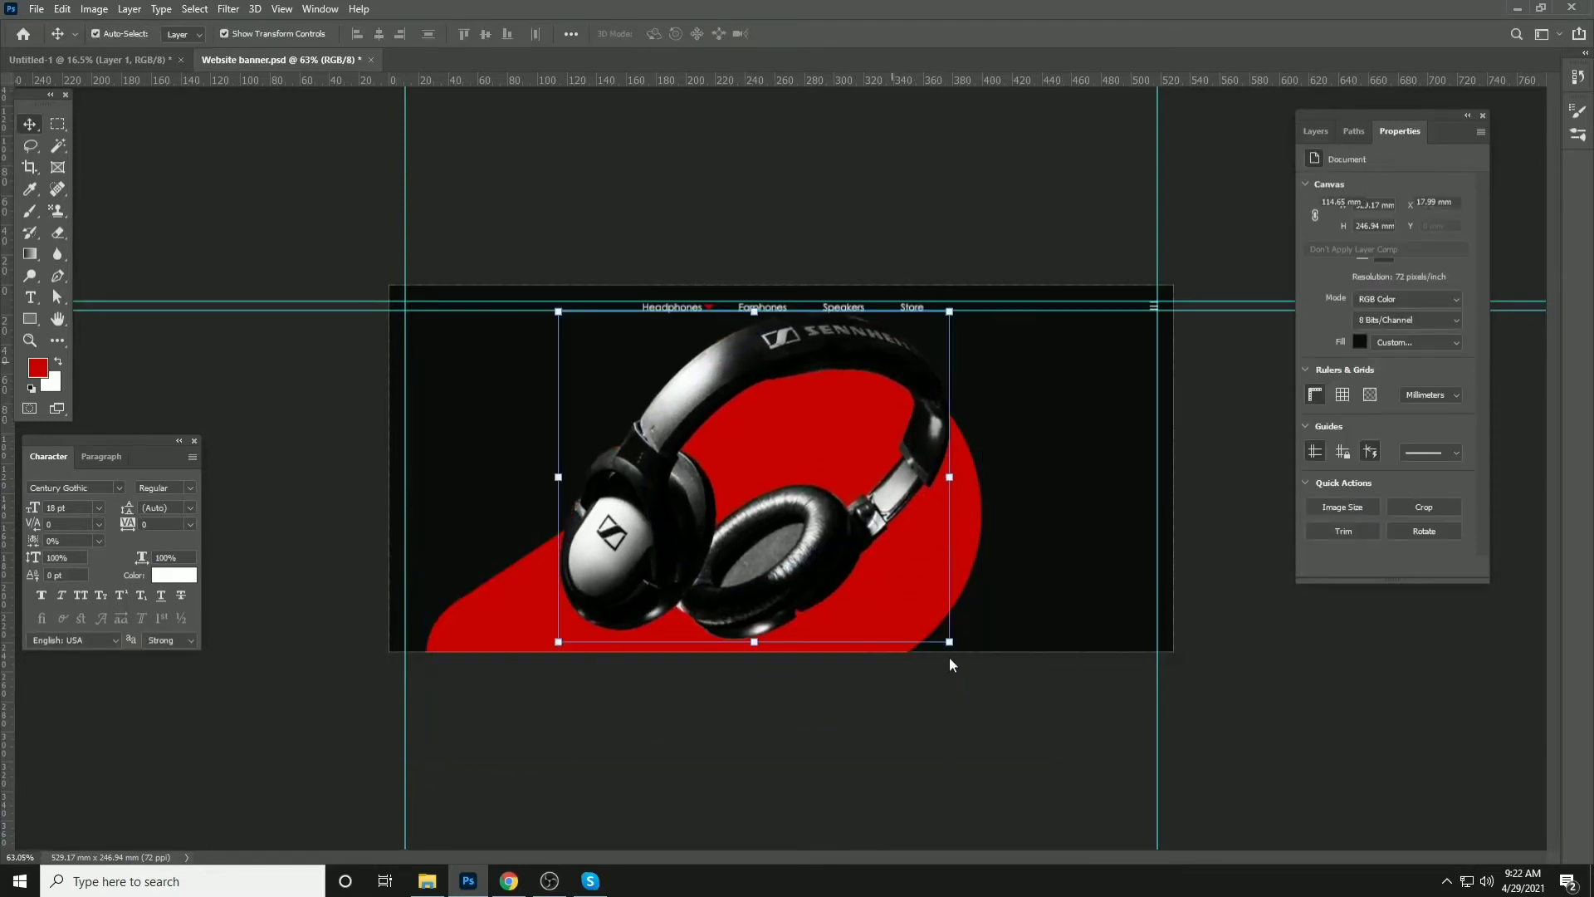
# Rotate the headphones counterclockwise to stand more upright and reposition them over the red shape
pyautogui.click(955, 645)
pyautogui.moveTo(960, 662); pyautogui.dragTo(997, 614)
pyautogui.moveTo(914, 560); pyautogui.dragTo(927, 573)
pyautogui.press('Escape')
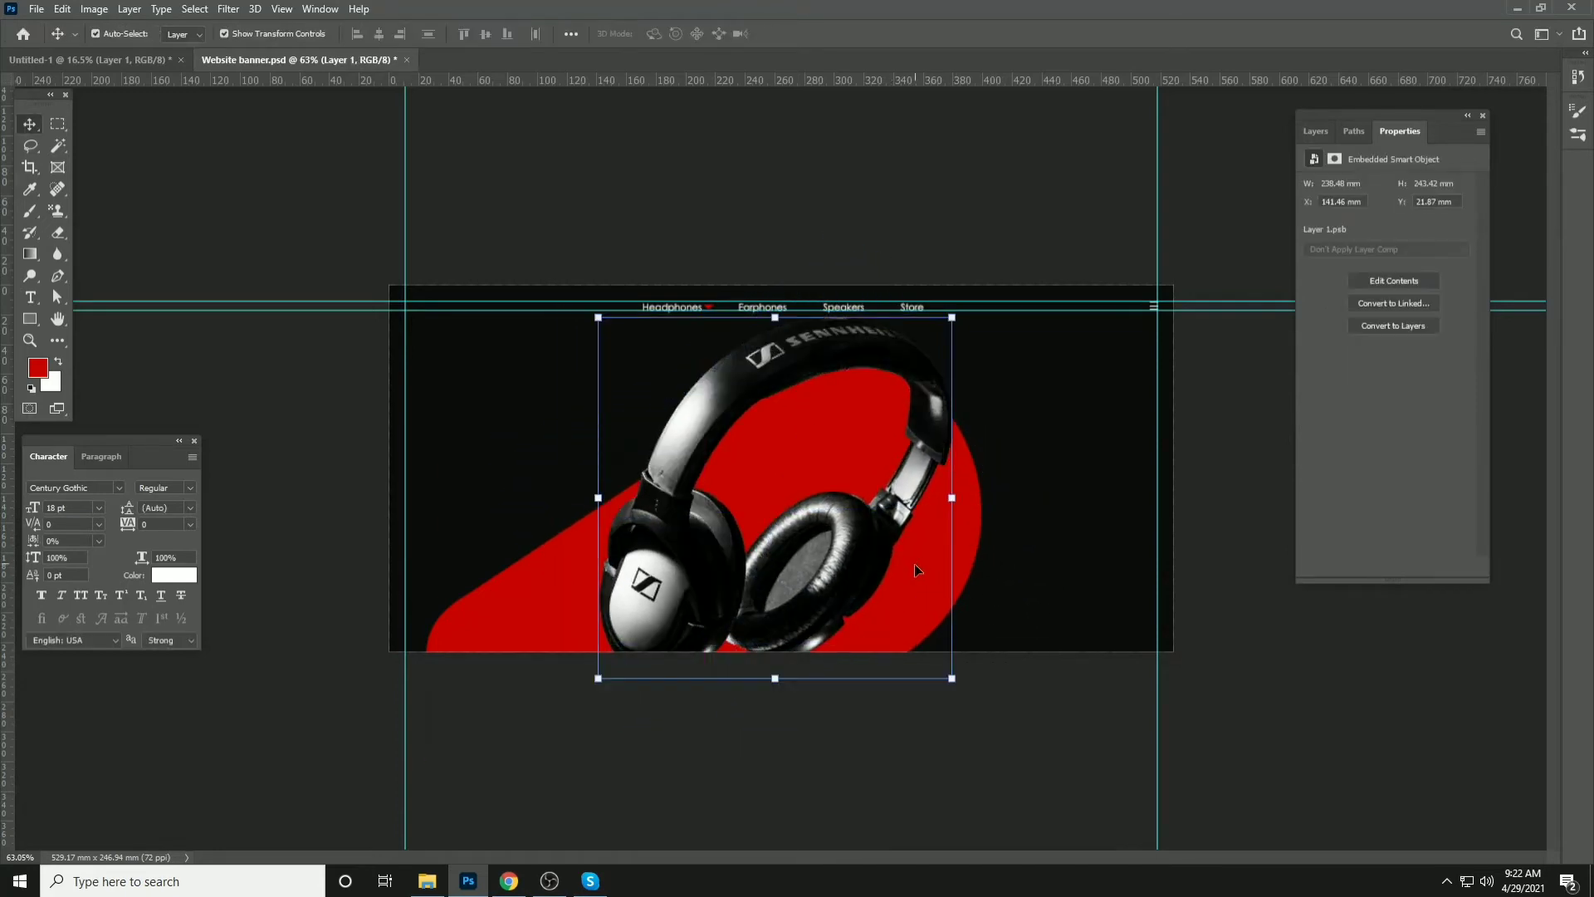
# Scale the headphones down slightly to 18.10%
pyautogui.moveTo(952, 677); pyautogui.dragTo(710, 743)
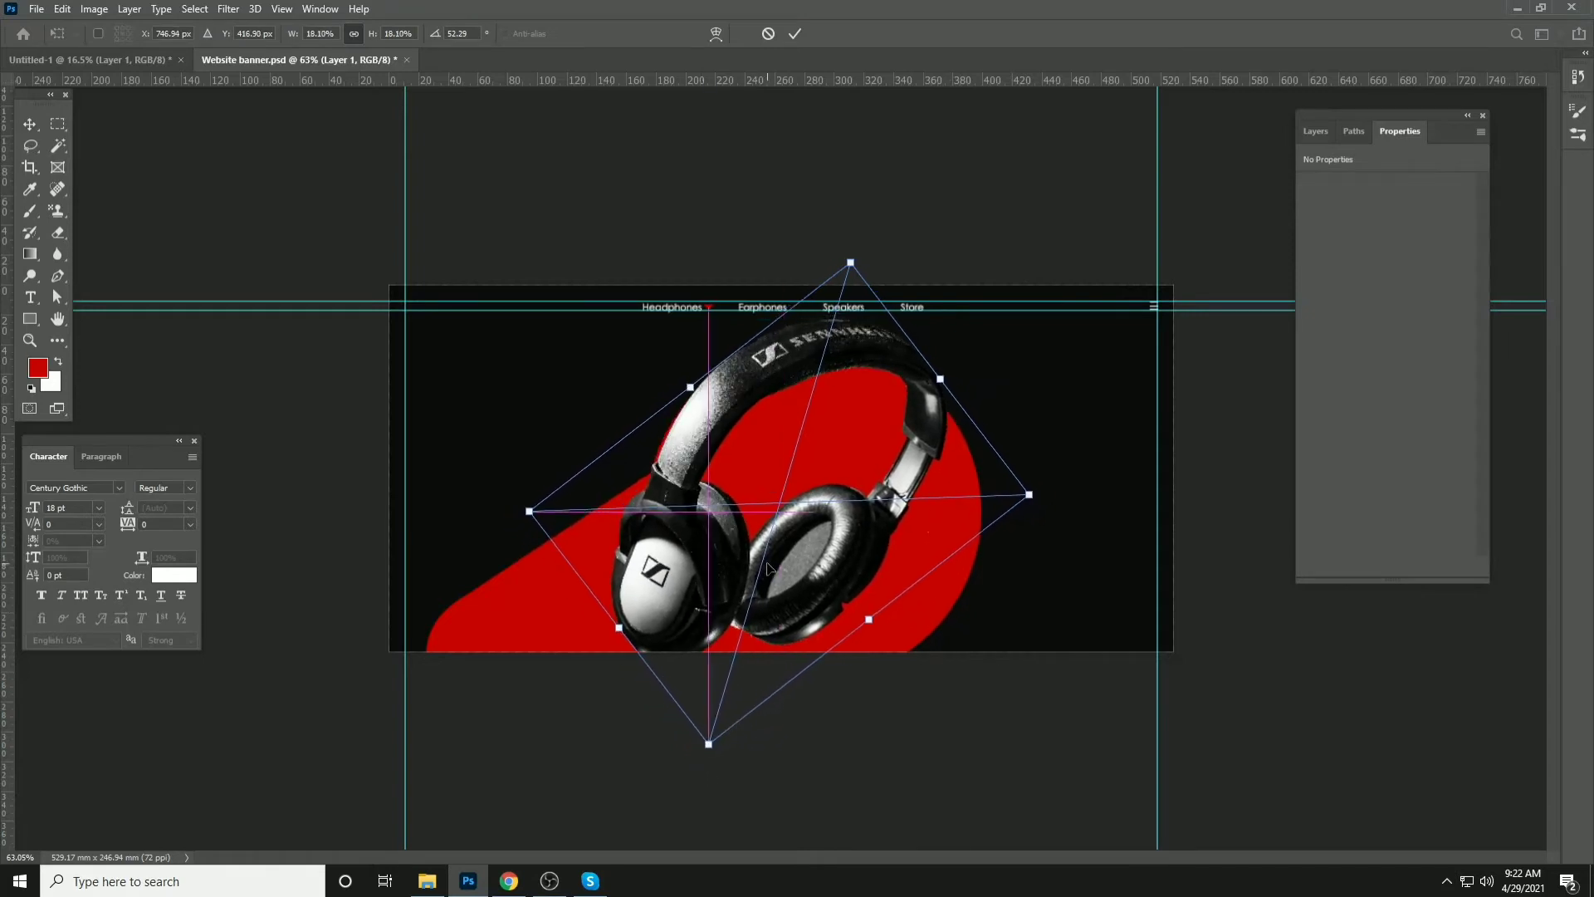
pyautogui.press('Escape')
pyautogui.click(336, 423)
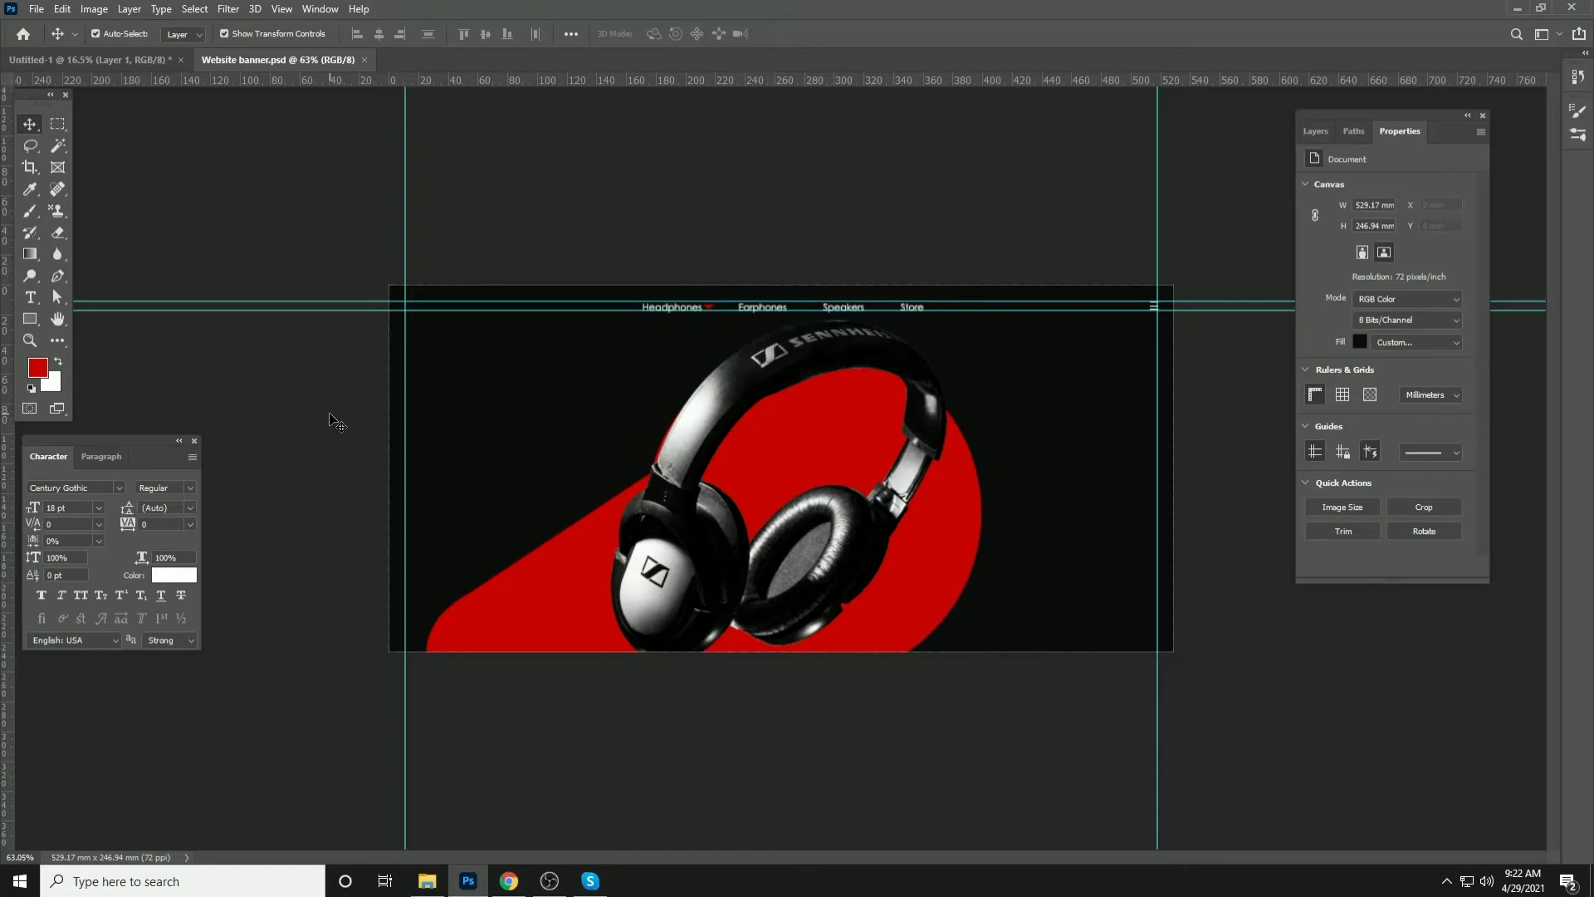
# Add the white text "Bluetooth" in Century Gothic Regular 18 pt on the black area beside the headphones
pyautogui.scroll(10, 330, 415)
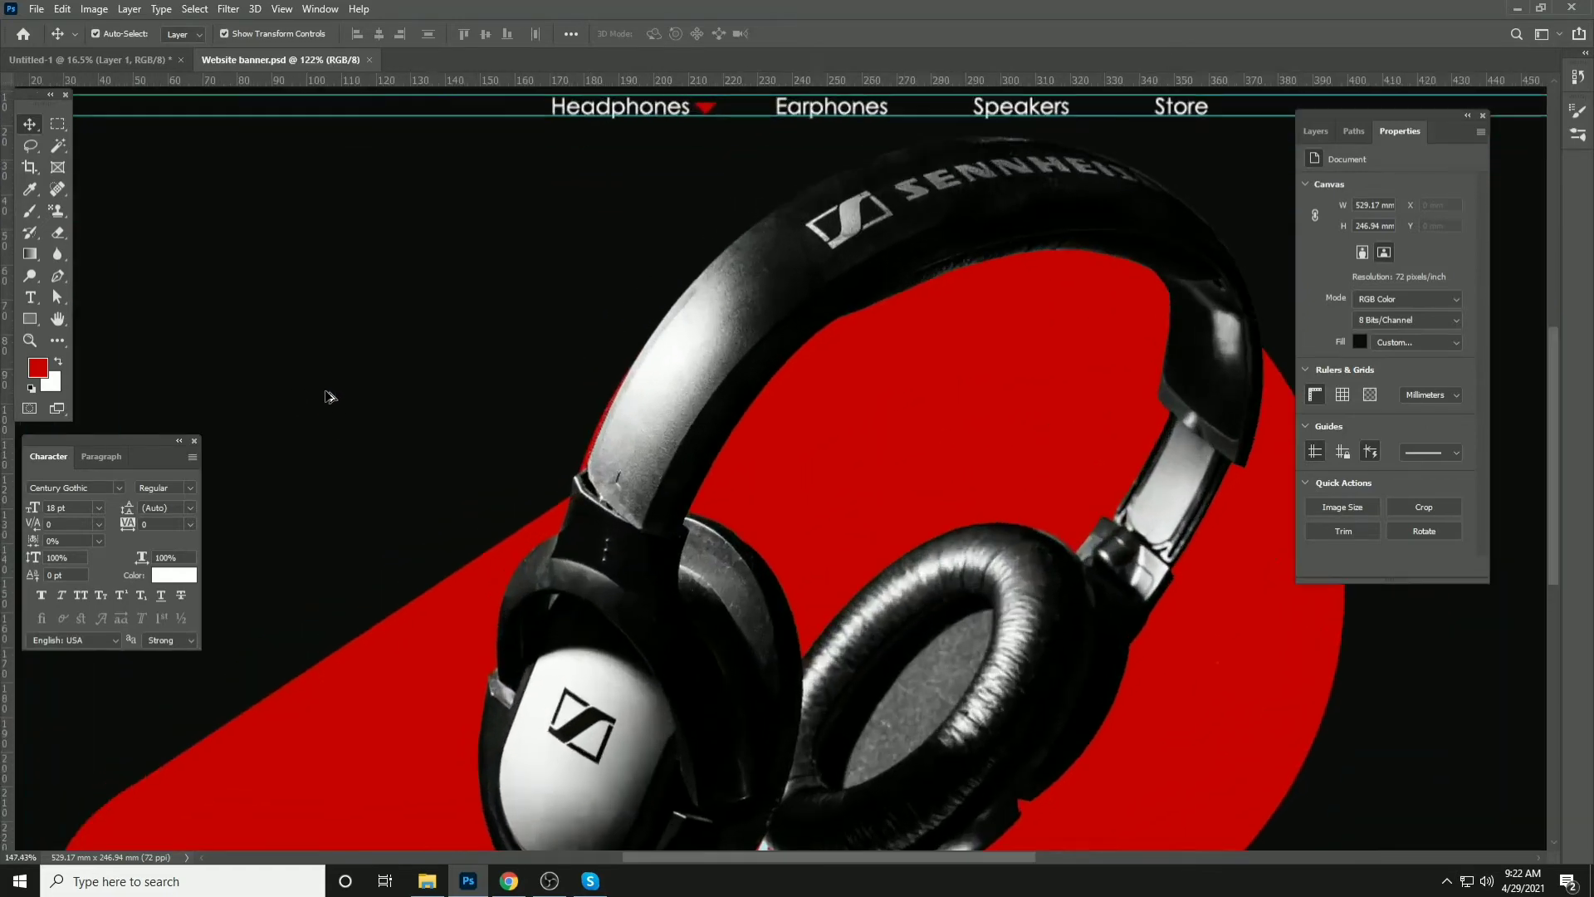
pyautogui.moveTo(396, 440); pyautogui.dragTo(766, 448)
pyautogui.scroll(1, 524, 436)
pyautogui.press('t')
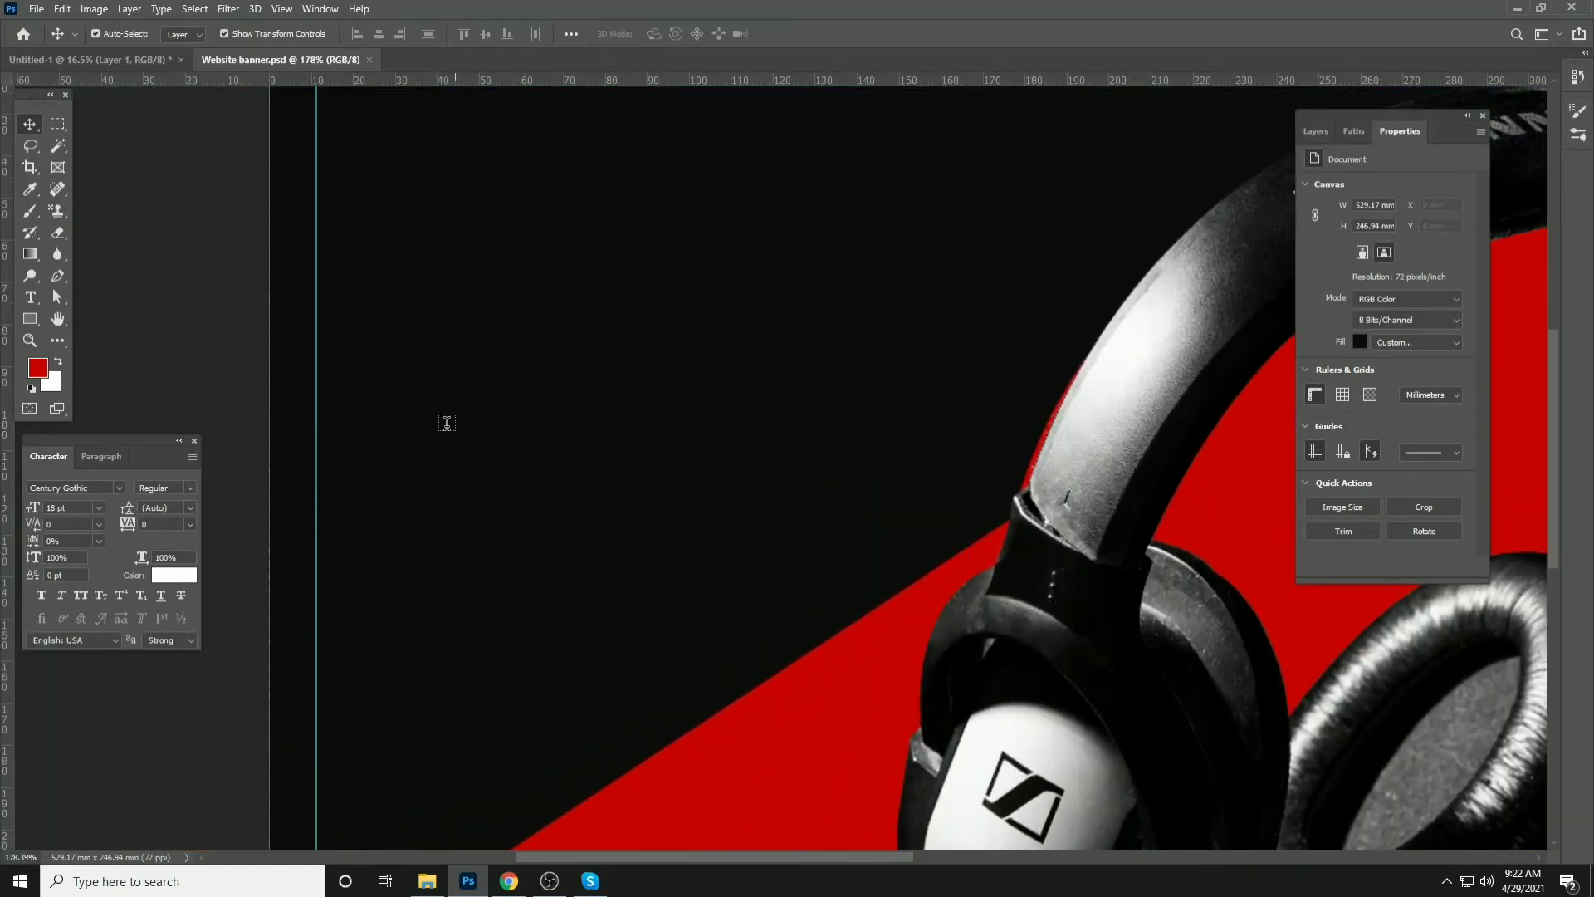
pyautogui.click(445, 428)
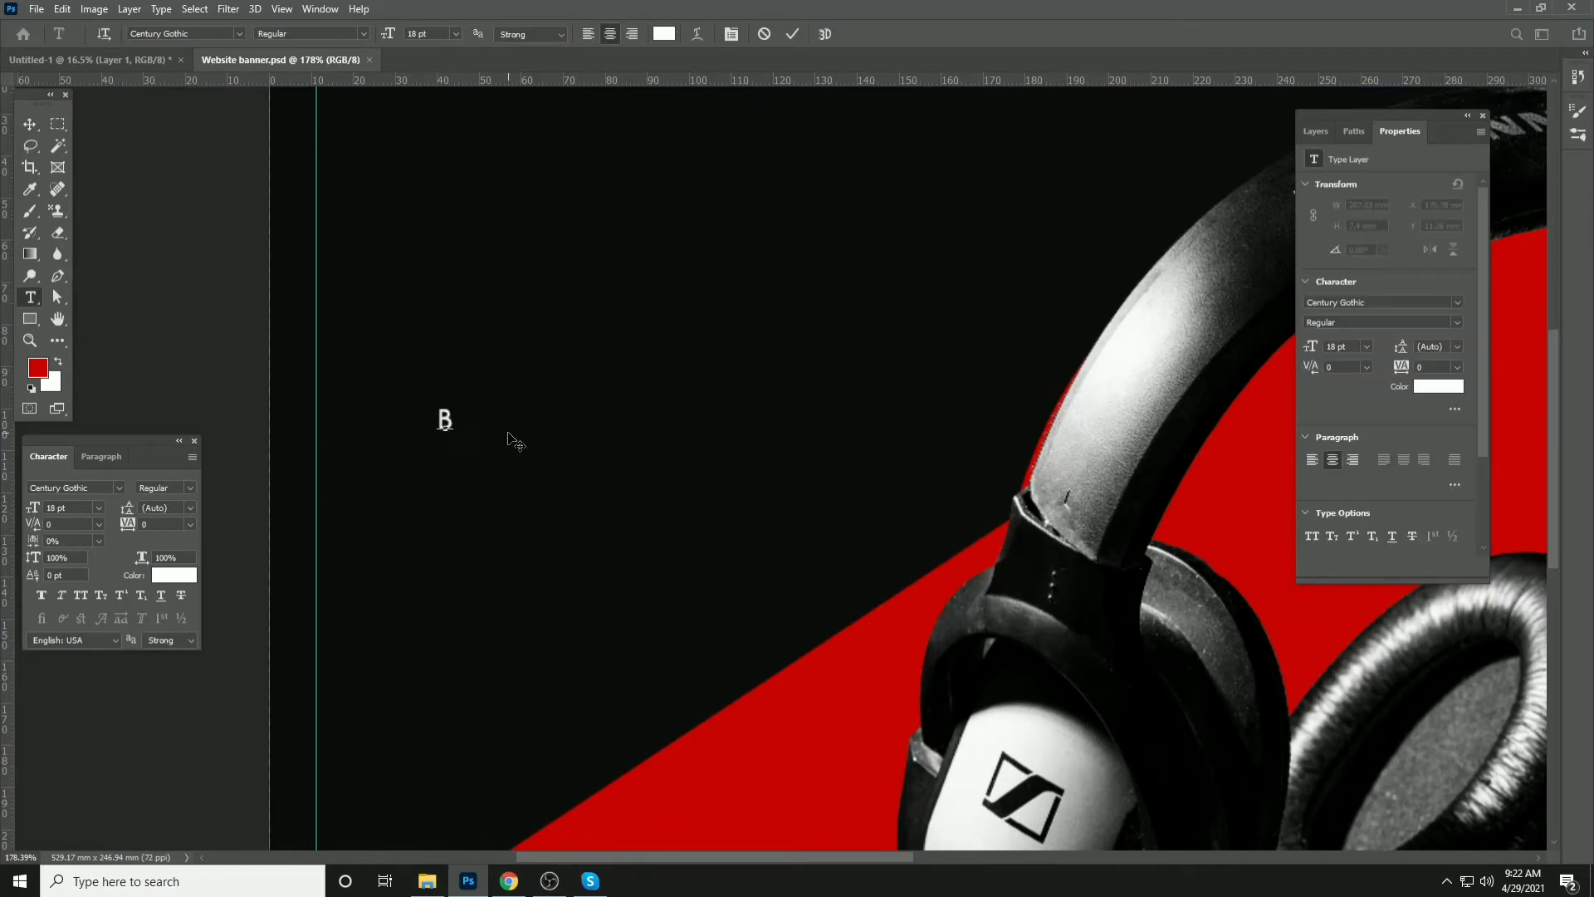
pyautogui.write('Bluetootj')
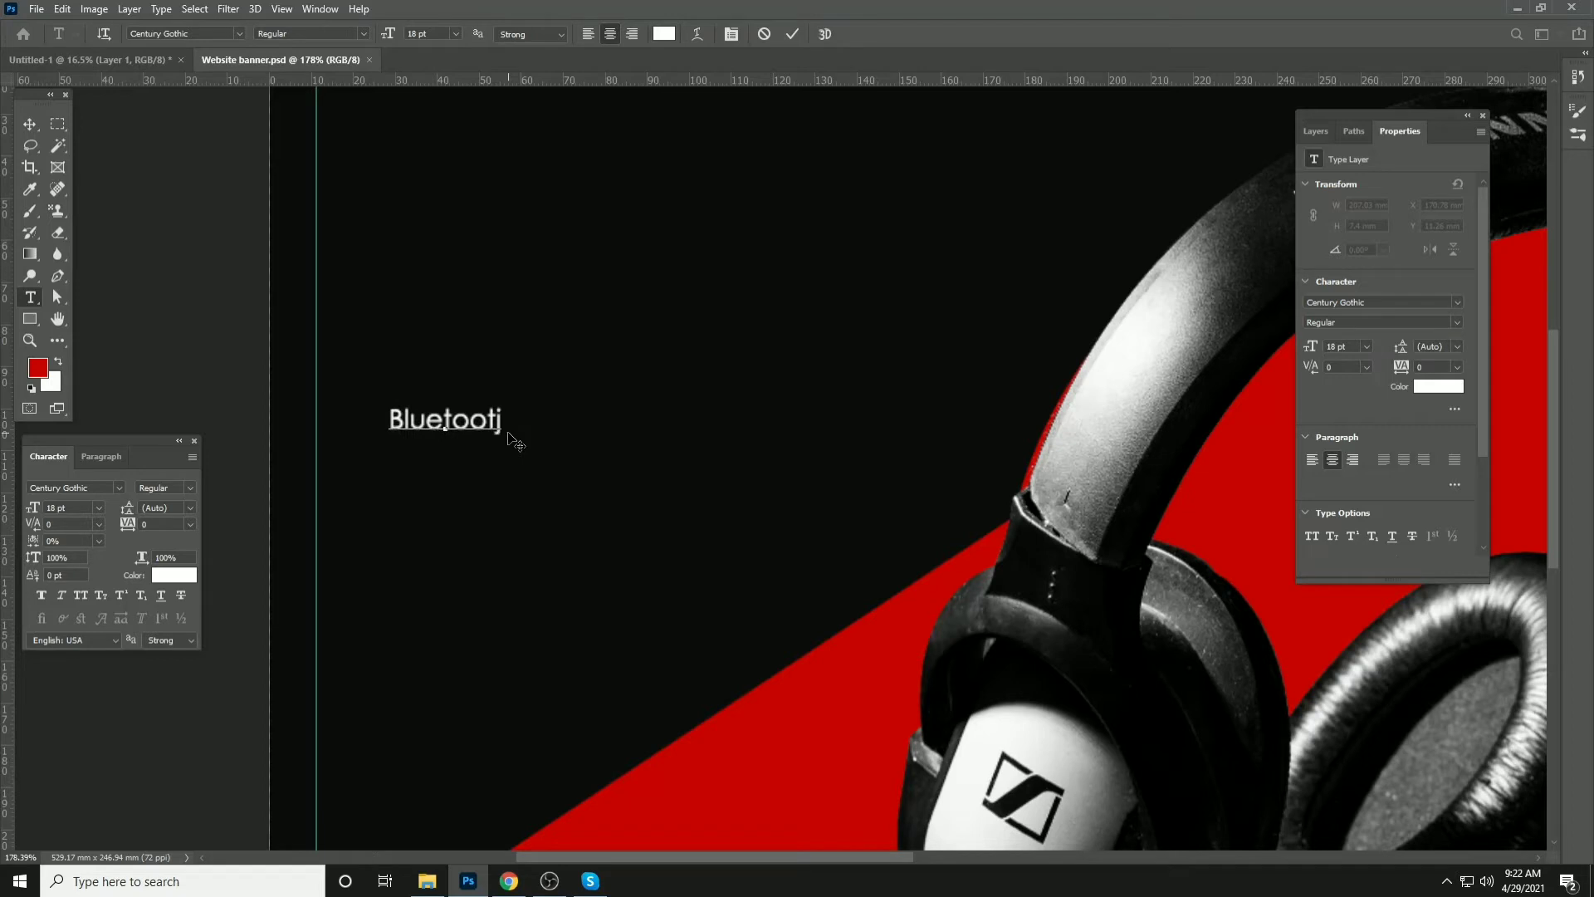
pyautogui.press('BackSpace')
pyautogui.write('h')
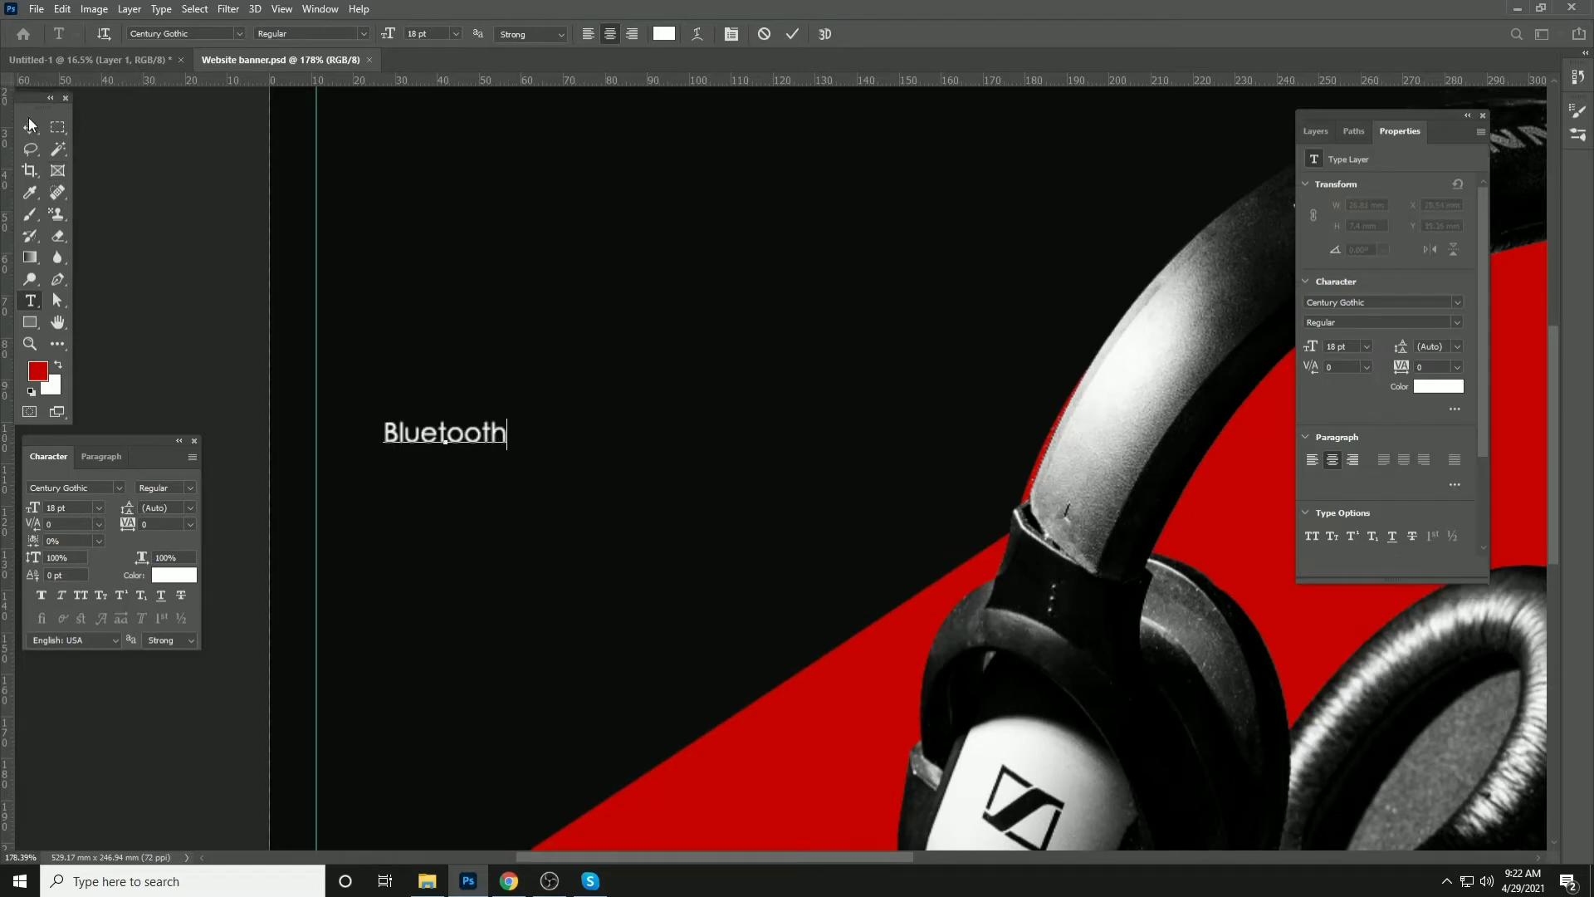
pyautogui.click(30, 126)
pyautogui.hotkey('ctrl', '0')
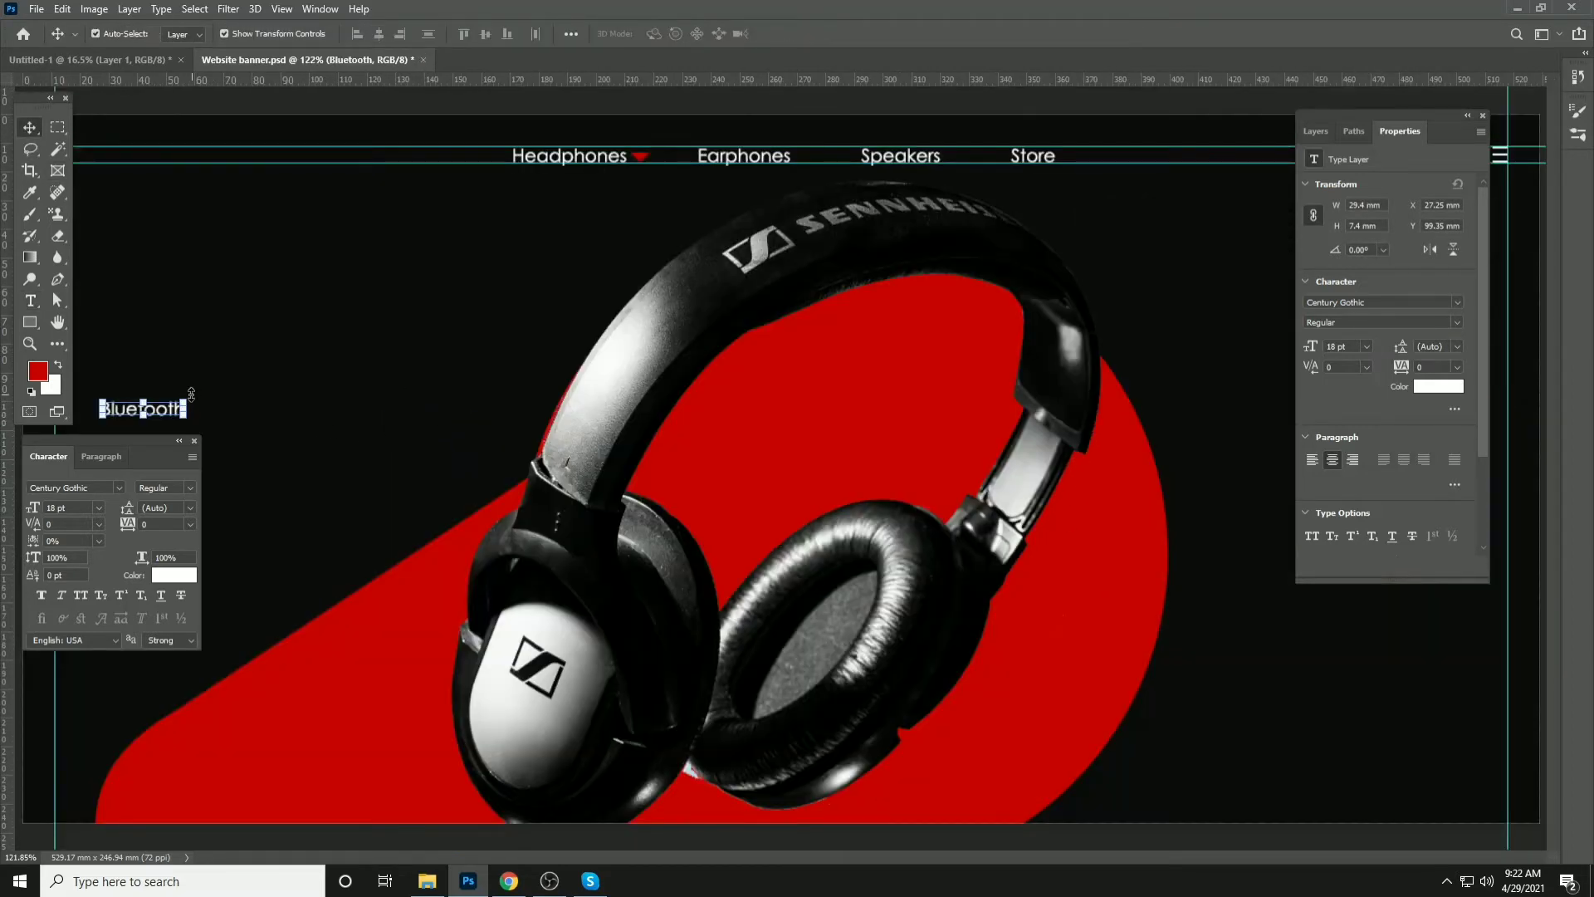
# Enlarge the "Bluetooth" text to about 86.89 pt and shift it slightly down beside the headband
pyautogui.moveTo(191, 394); pyautogui.dragTo(507, 318)
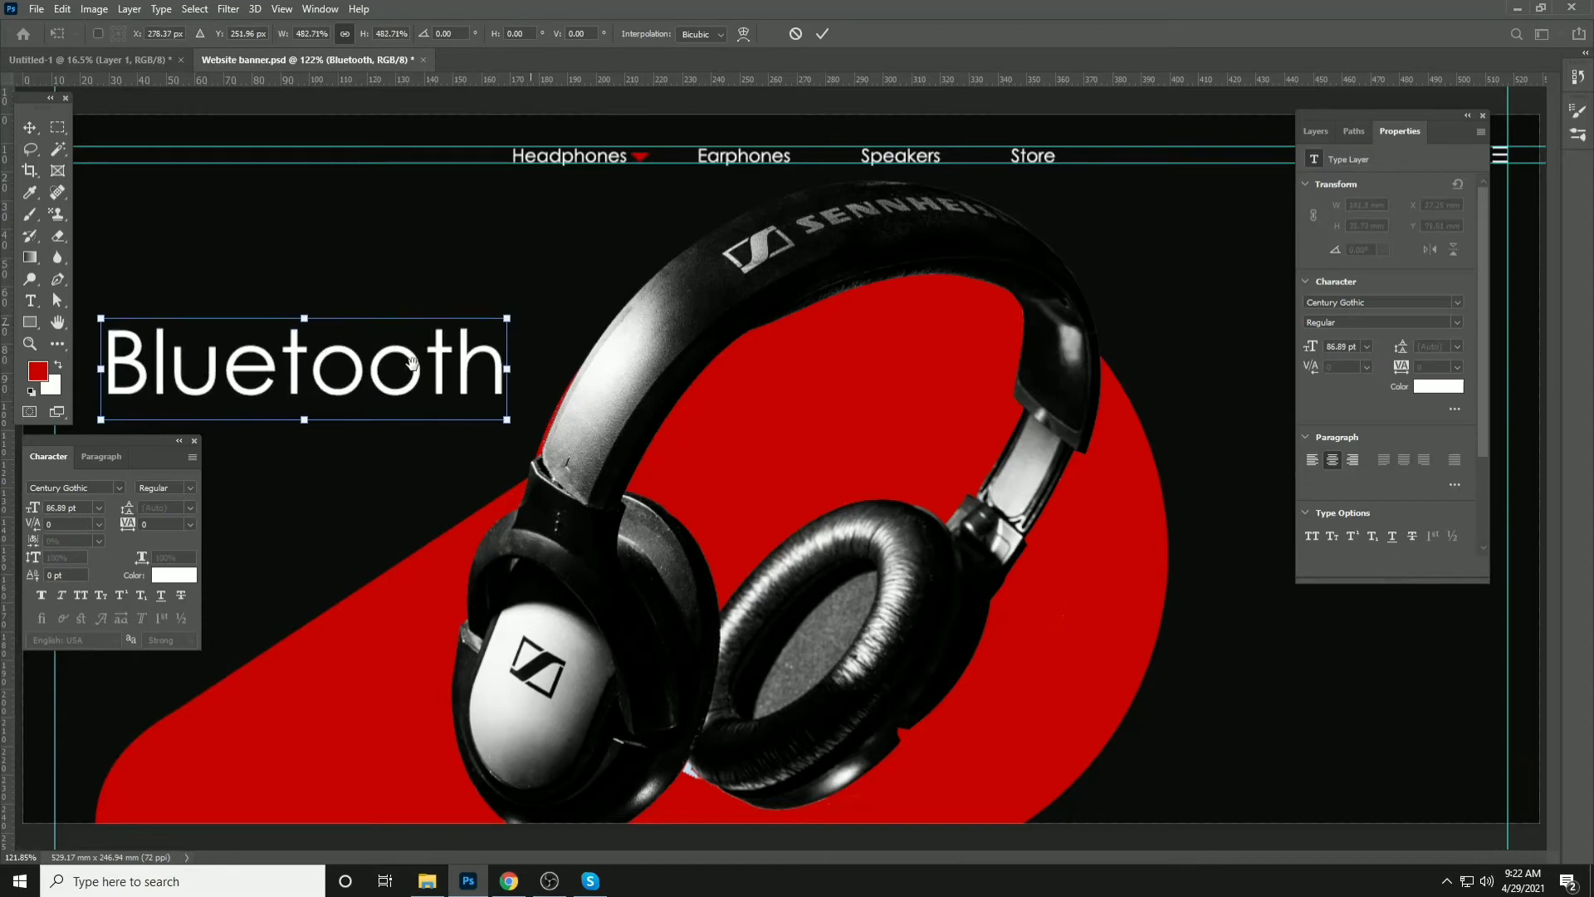
pyautogui.moveTo(413, 364); pyautogui.dragTo(403, 421)
pyautogui.click(220, 449)
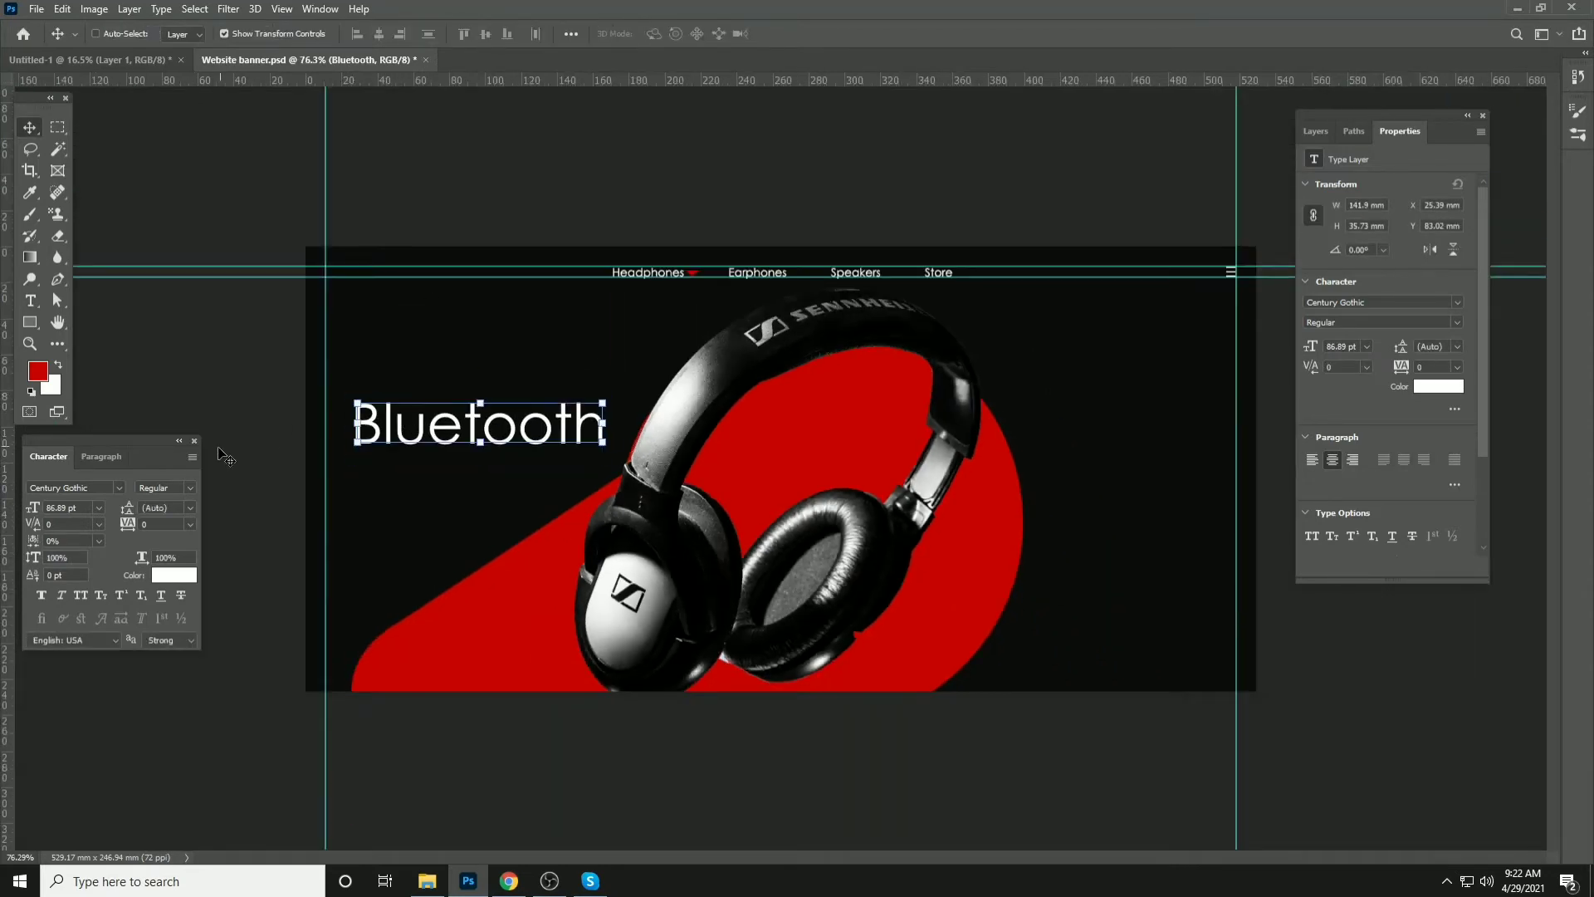
# Set the "Bluetooth" text's font style to Bold
pyautogui.click(191, 487)
pyautogui.click(182, 536)
pyautogui.click(419, 386)
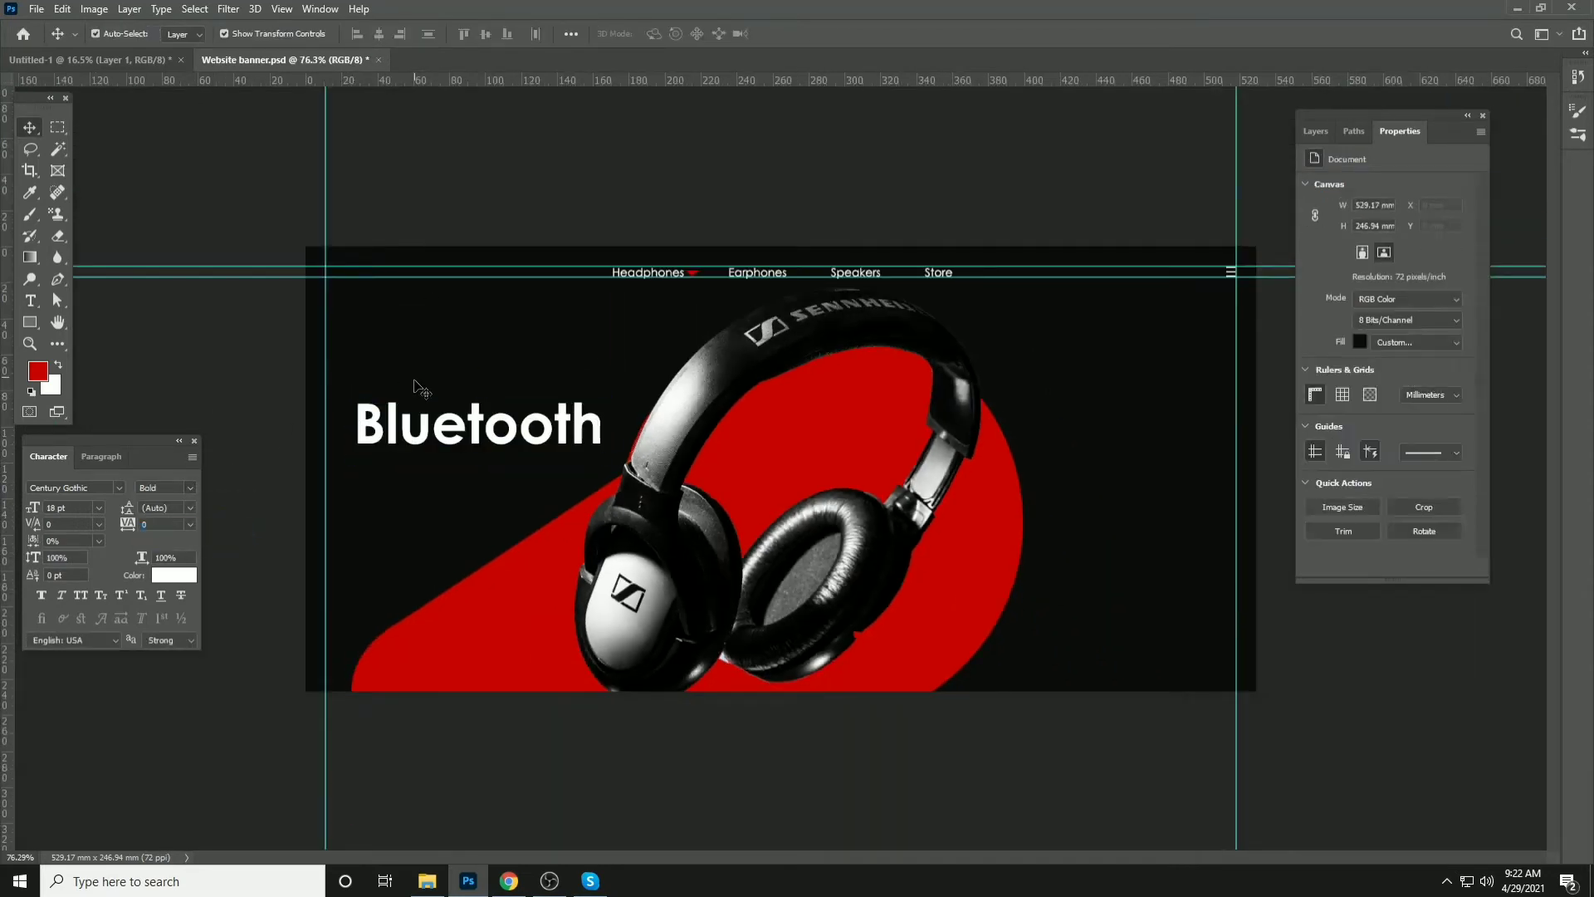
pyautogui.click(439, 421)
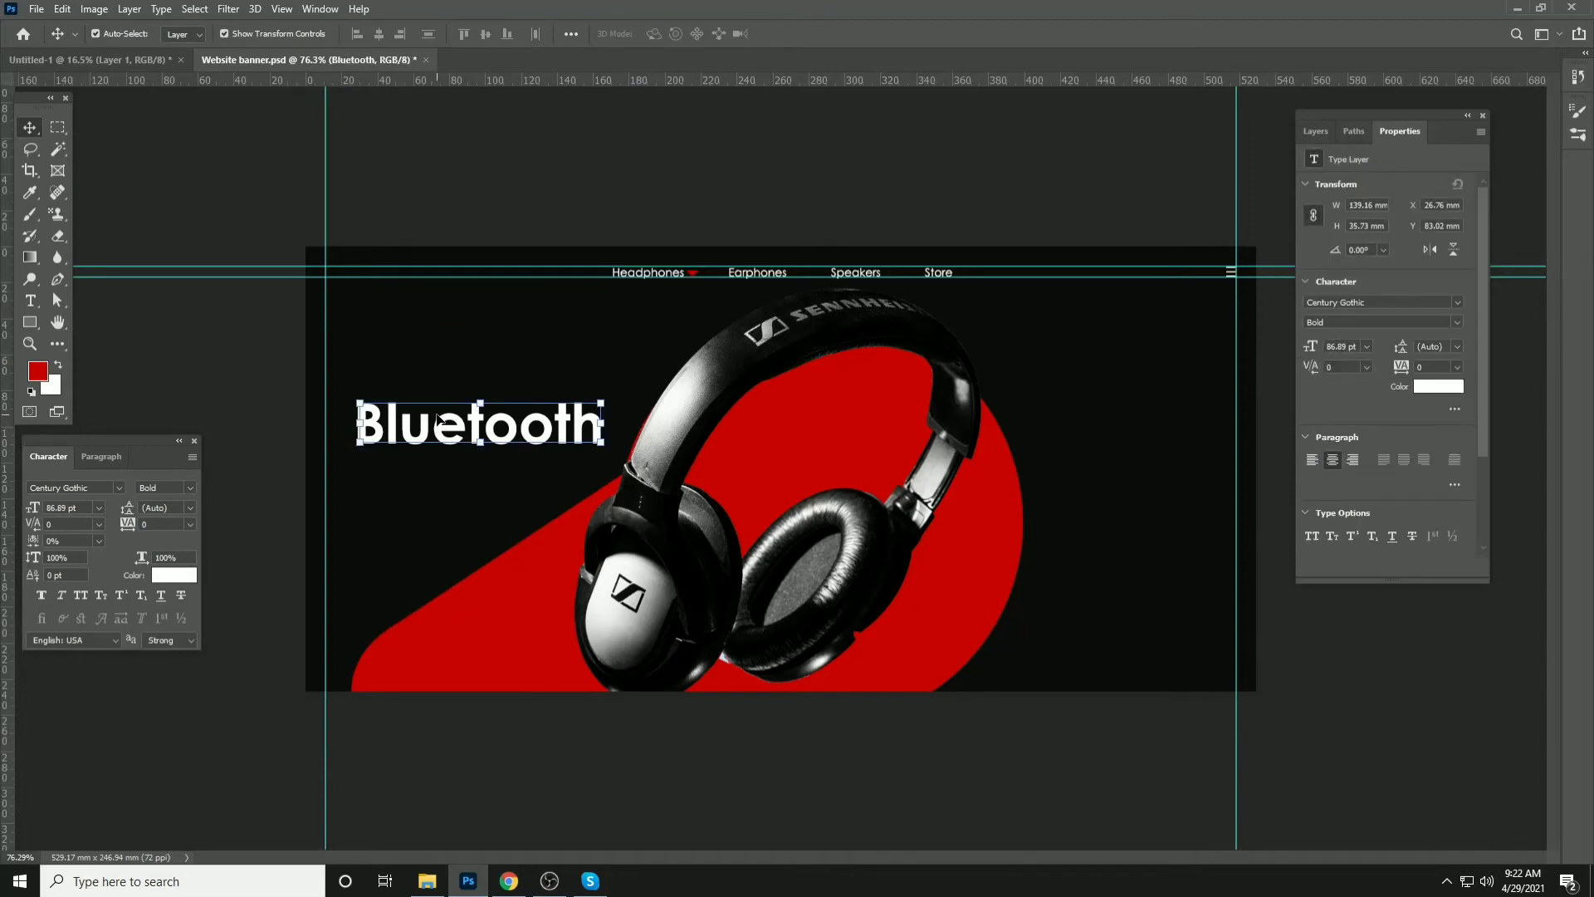
pyautogui.scroll(8, 492, 429)
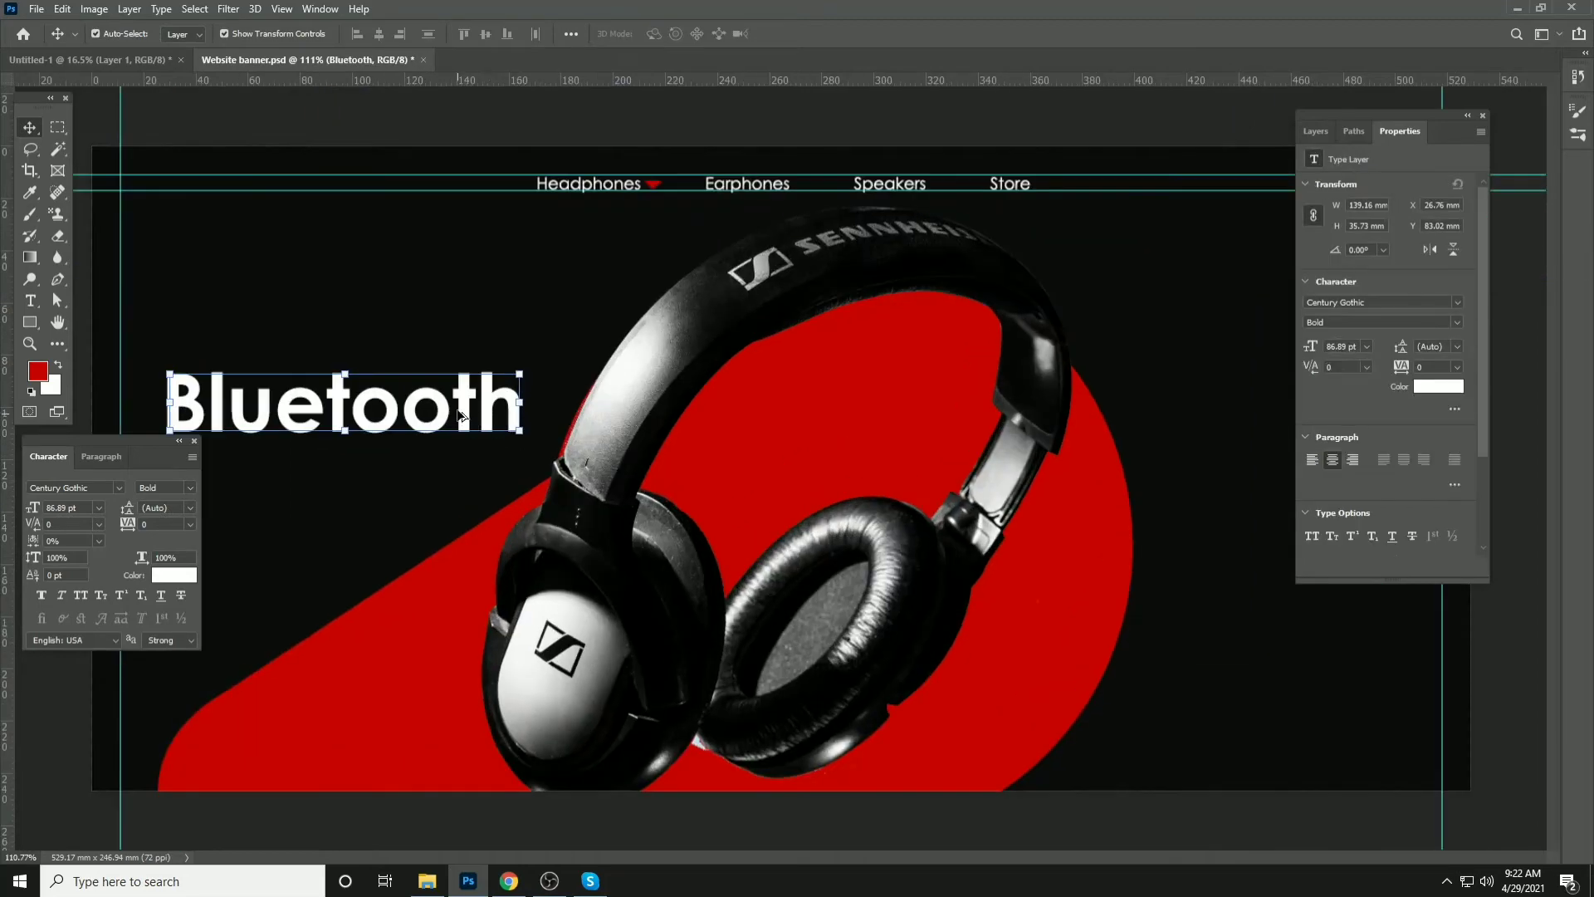
pyautogui.moveTo(462, 415); pyautogui.dragTo(706, 316)
pyautogui.moveTo(426, 296); pyautogui.dragTo(418, 371)
pyautogui.hotkey('ctrl', 'z')
pyautogui.scroll(-5, 410, 366)
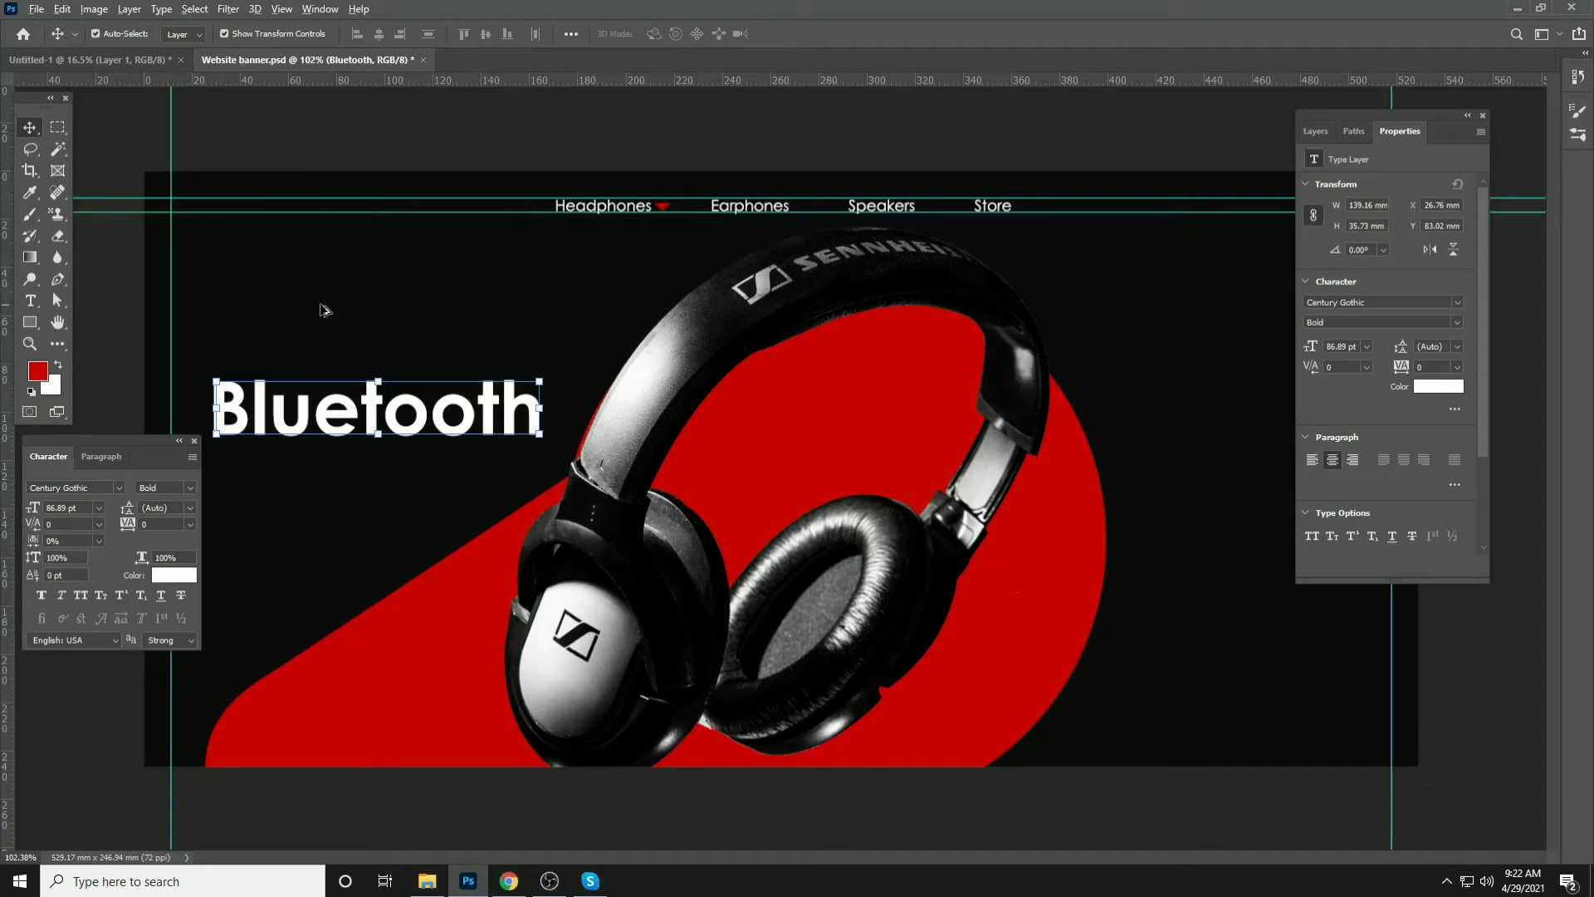
# Color the letters "Blue" in the "Bluetooth" heading with the red foreground color
pyautogui.scroll(6, 324, 310)
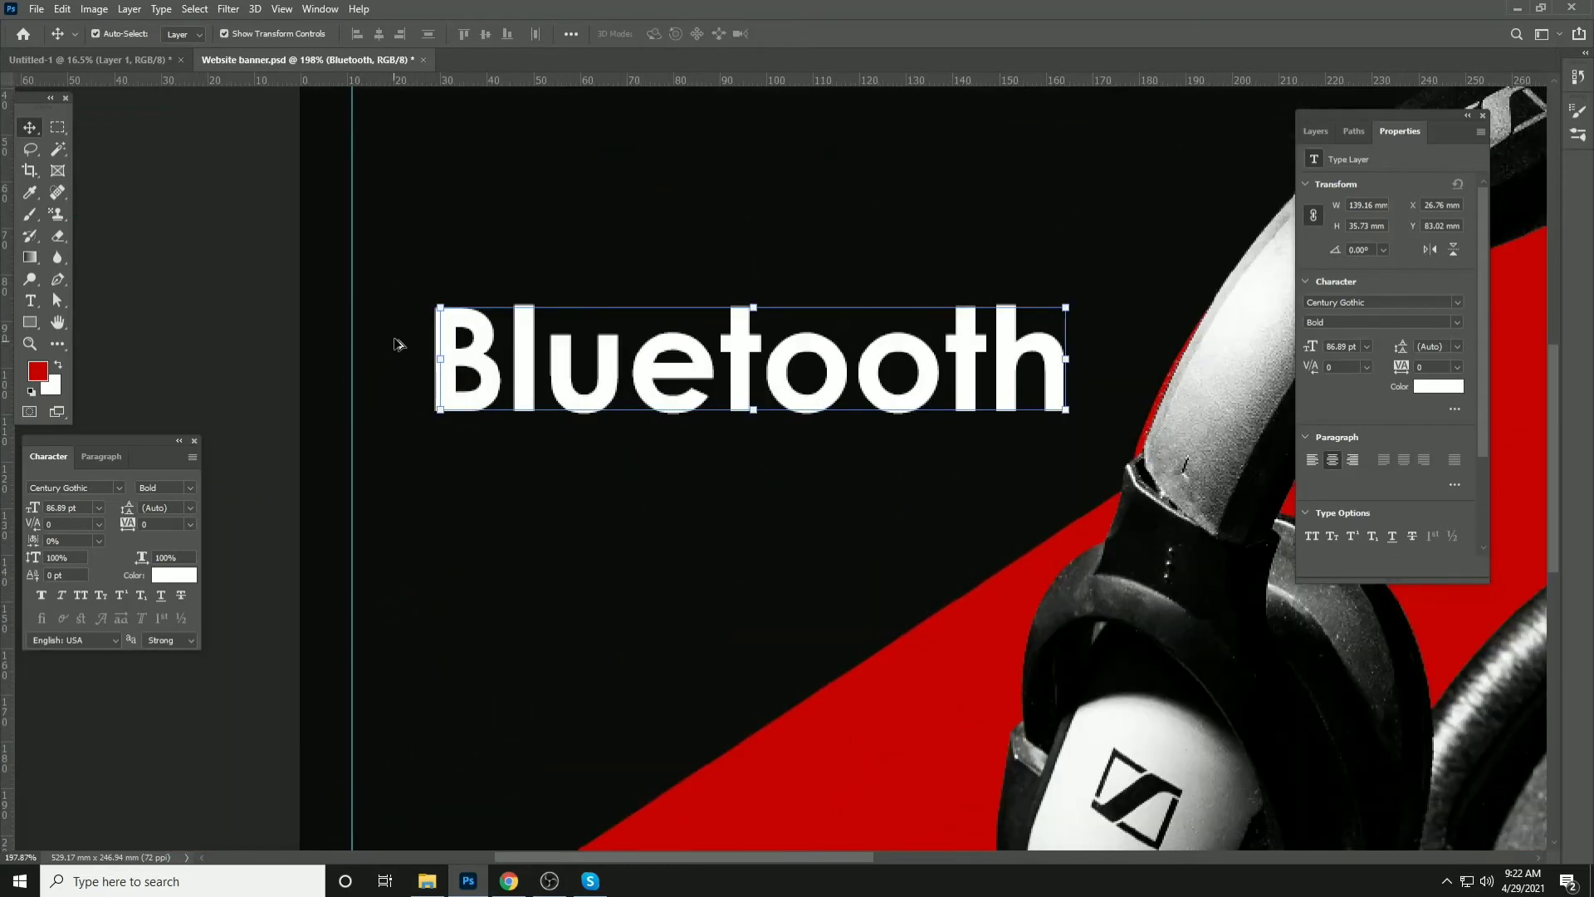
pyautogui.click(31, 301)
pyautogui.moveTo(721, 361); pyautogui.dragTo(398, 349)
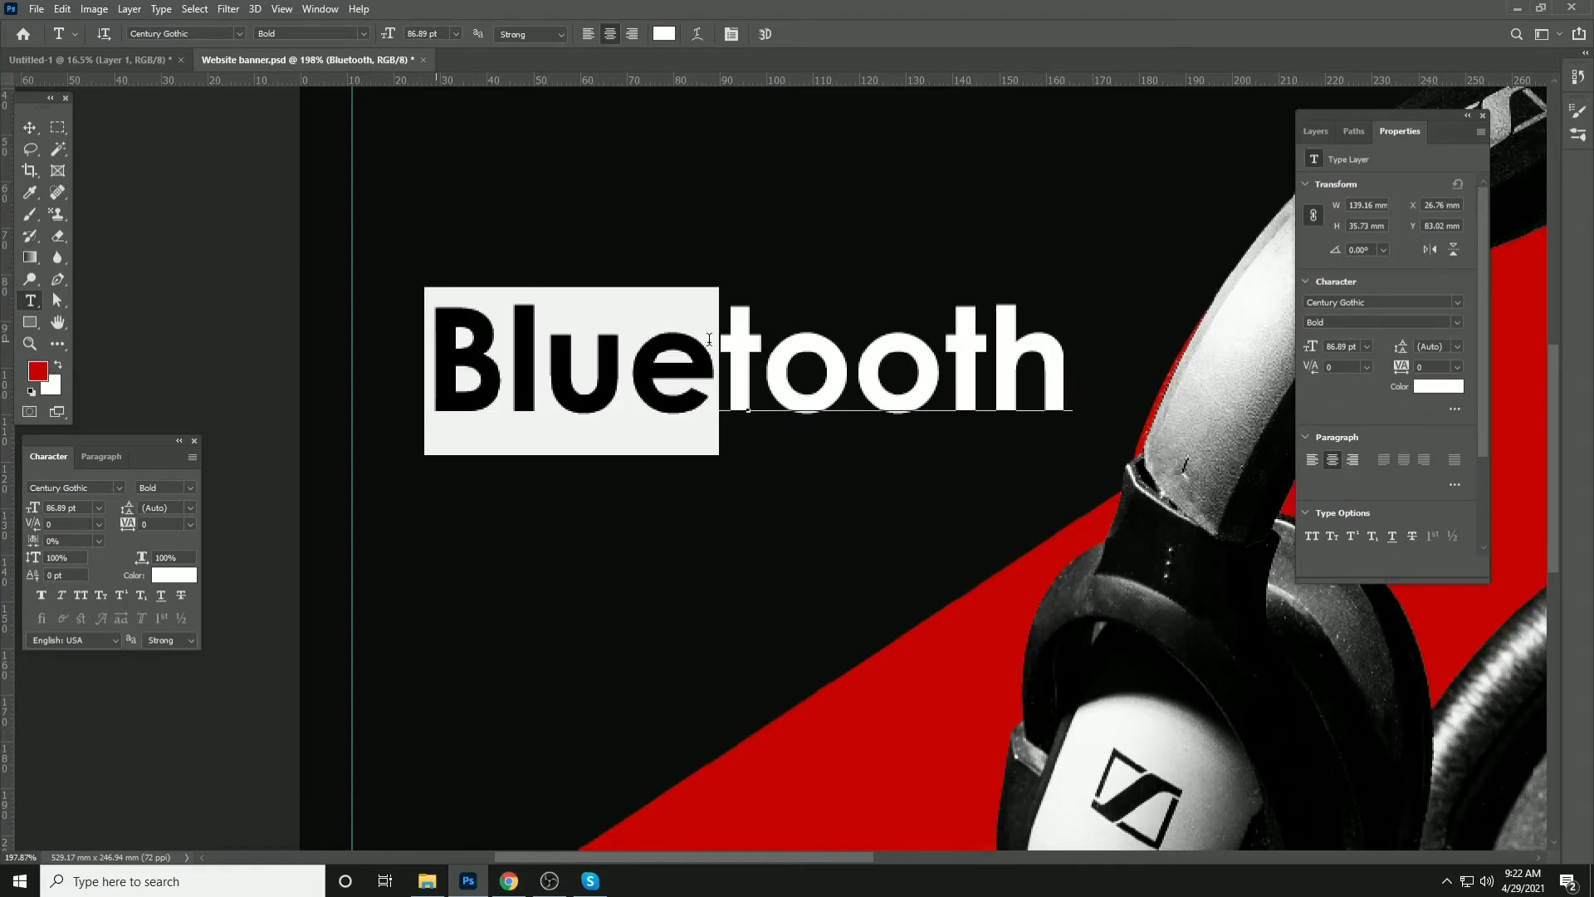
pyautogui.click(58, 365)
pyautogui.click(58, 365)
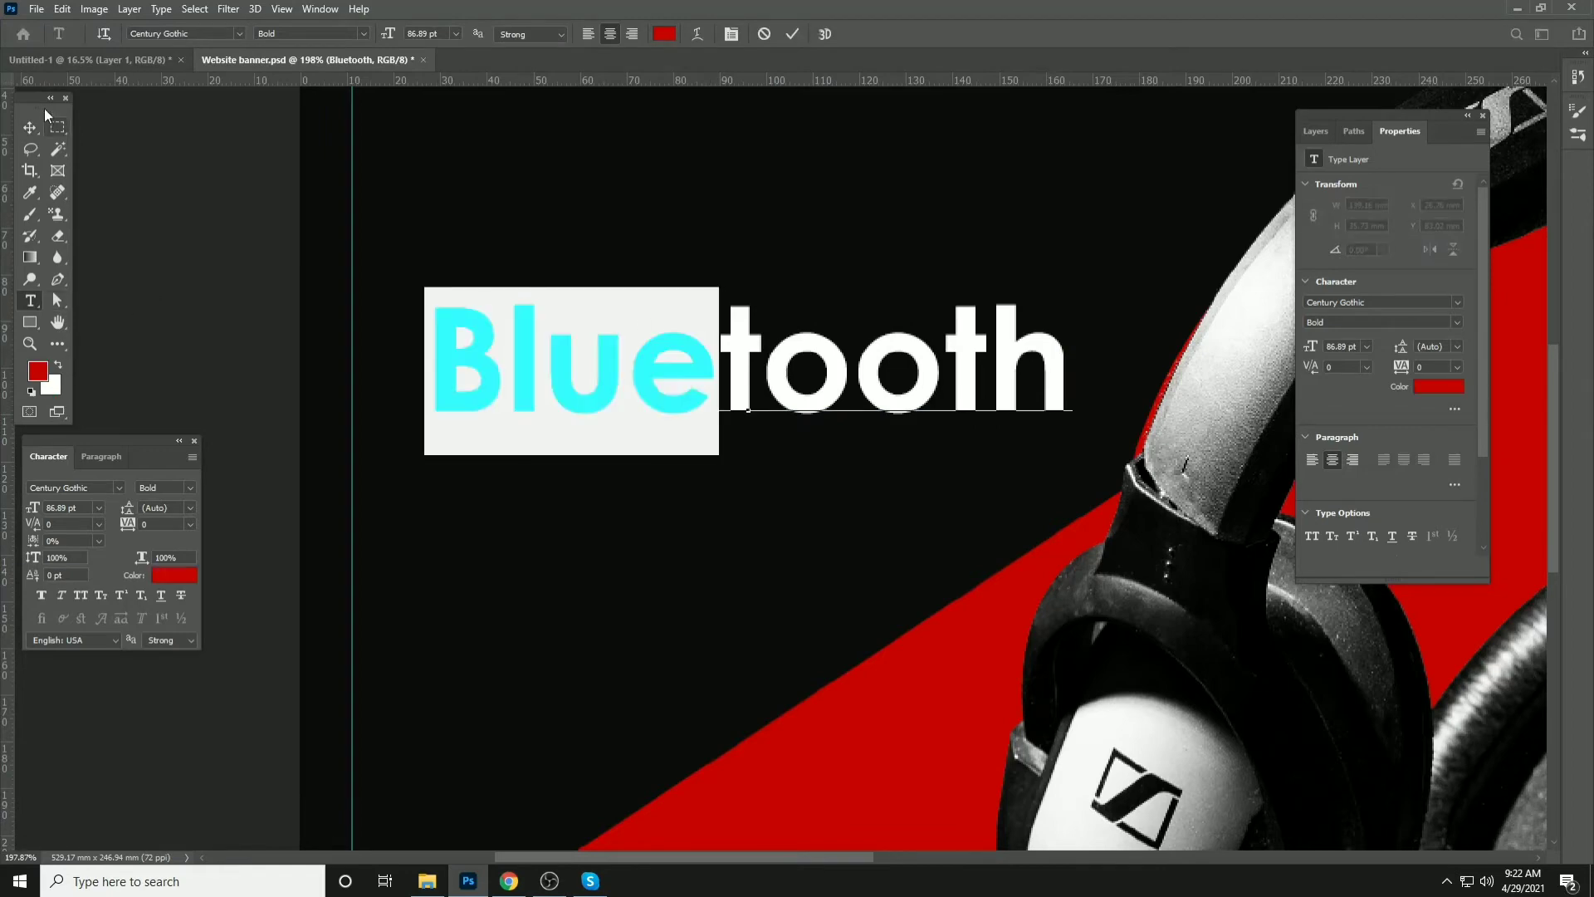
pyautogui.click(33, 128)
# Add the text "headphones" in red Century Gothic Bold 18 pt below the "Bluetooth" heading
pyautogui.scroll(-5, 355, 256)
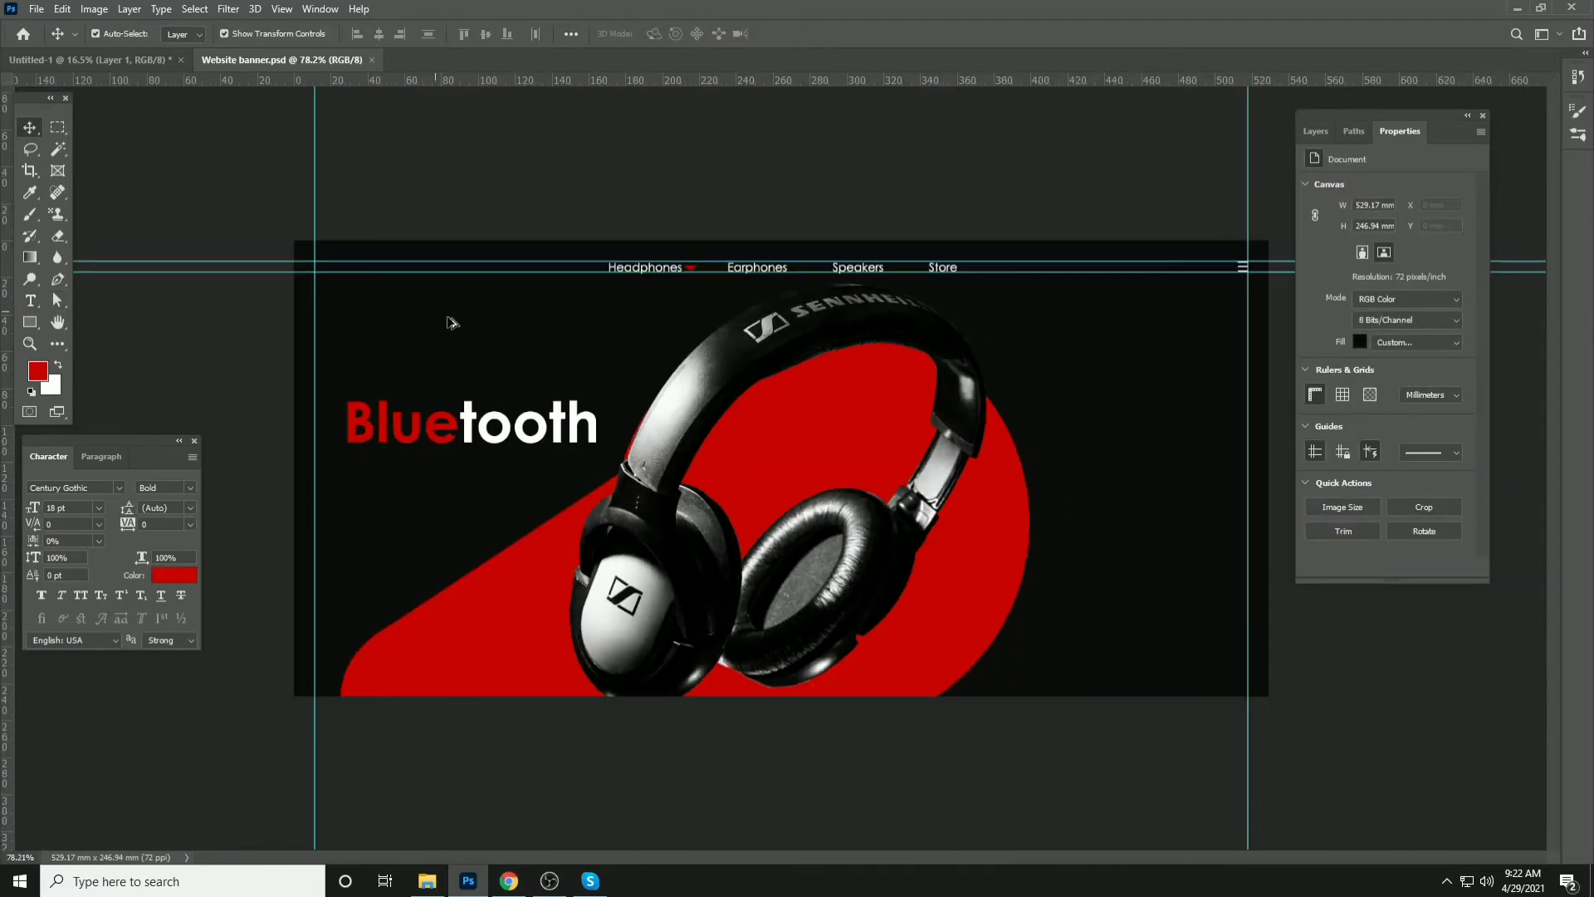
pyautogui.scroll(2, 725, 297)
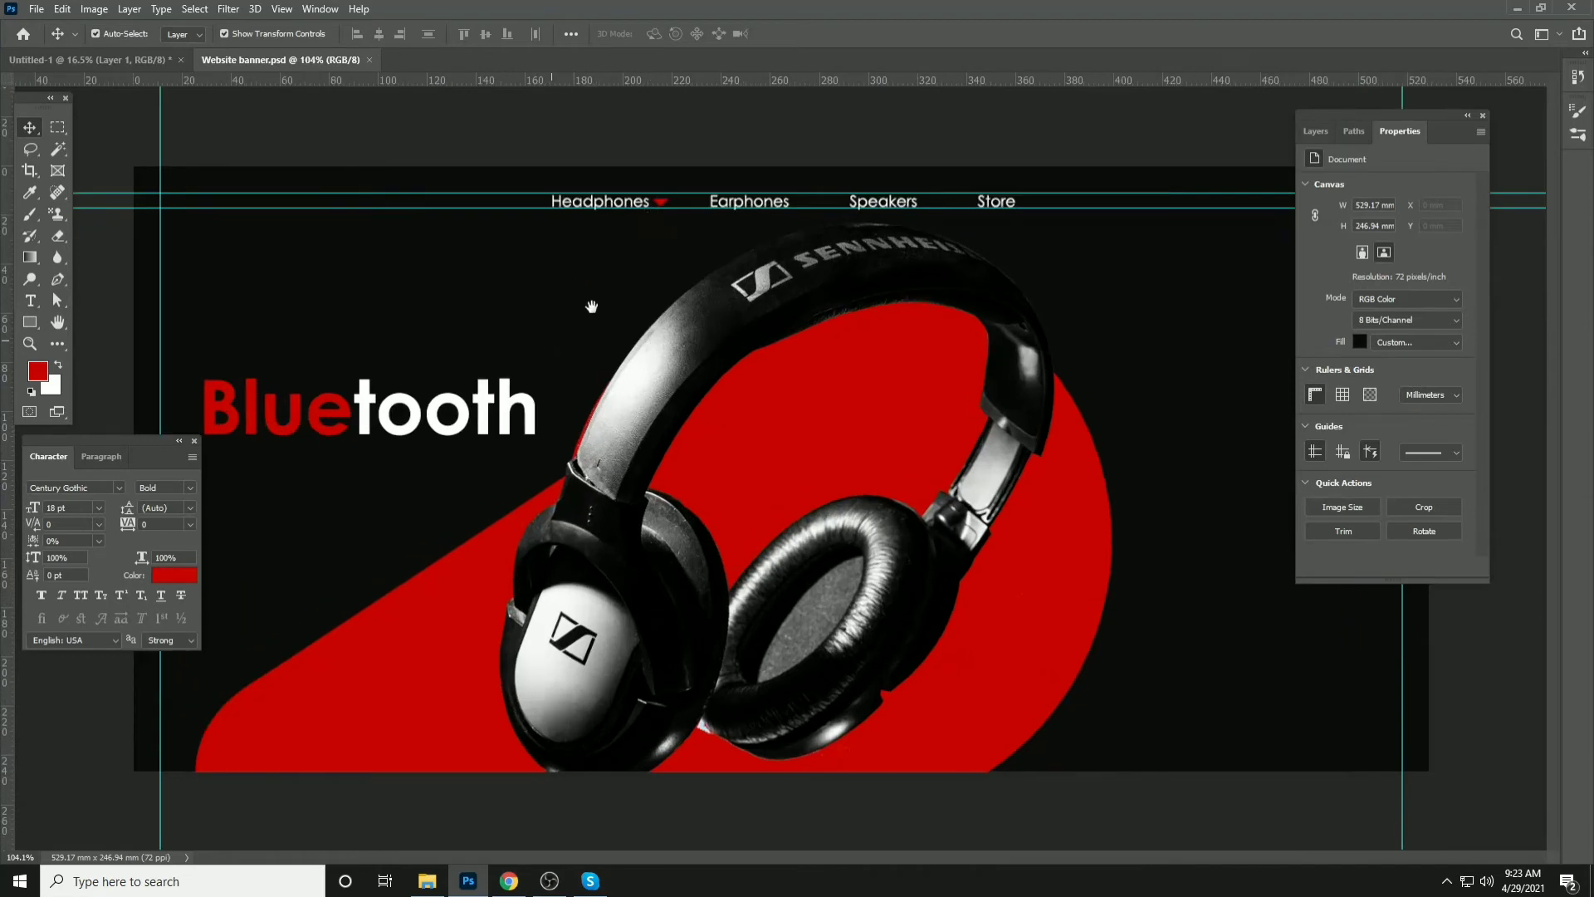
pyautogui.scroll(2, 378, 405)
pyautogui.moveTo(339, 468); pyautogui.dragTo(436, 441)
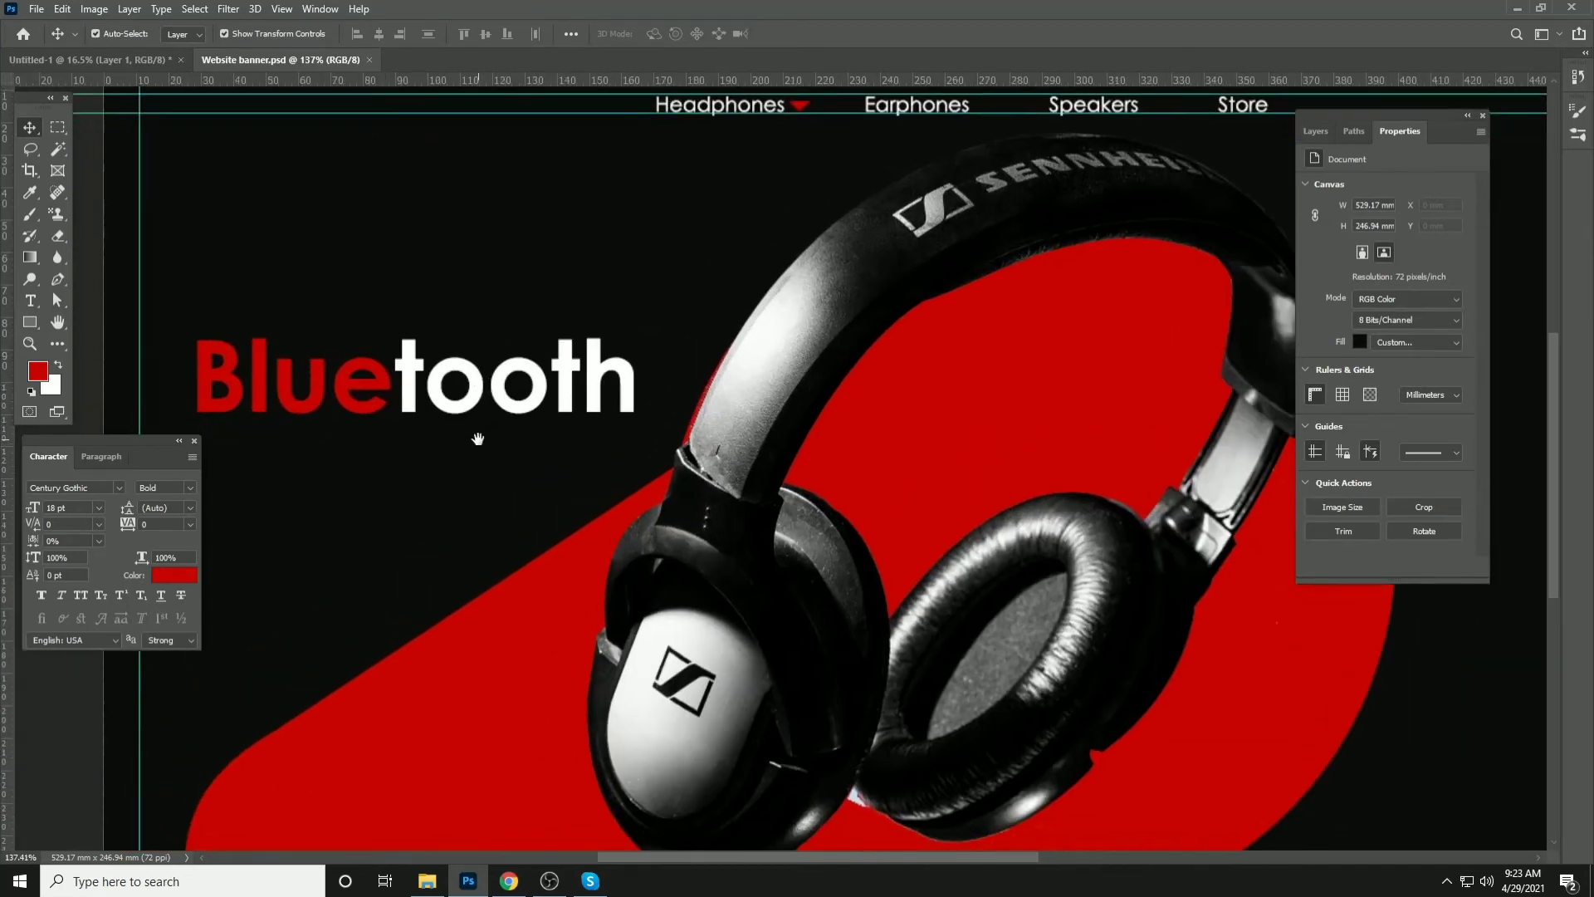
pyautogui.press('t')
pyautogui.click(365, 462)
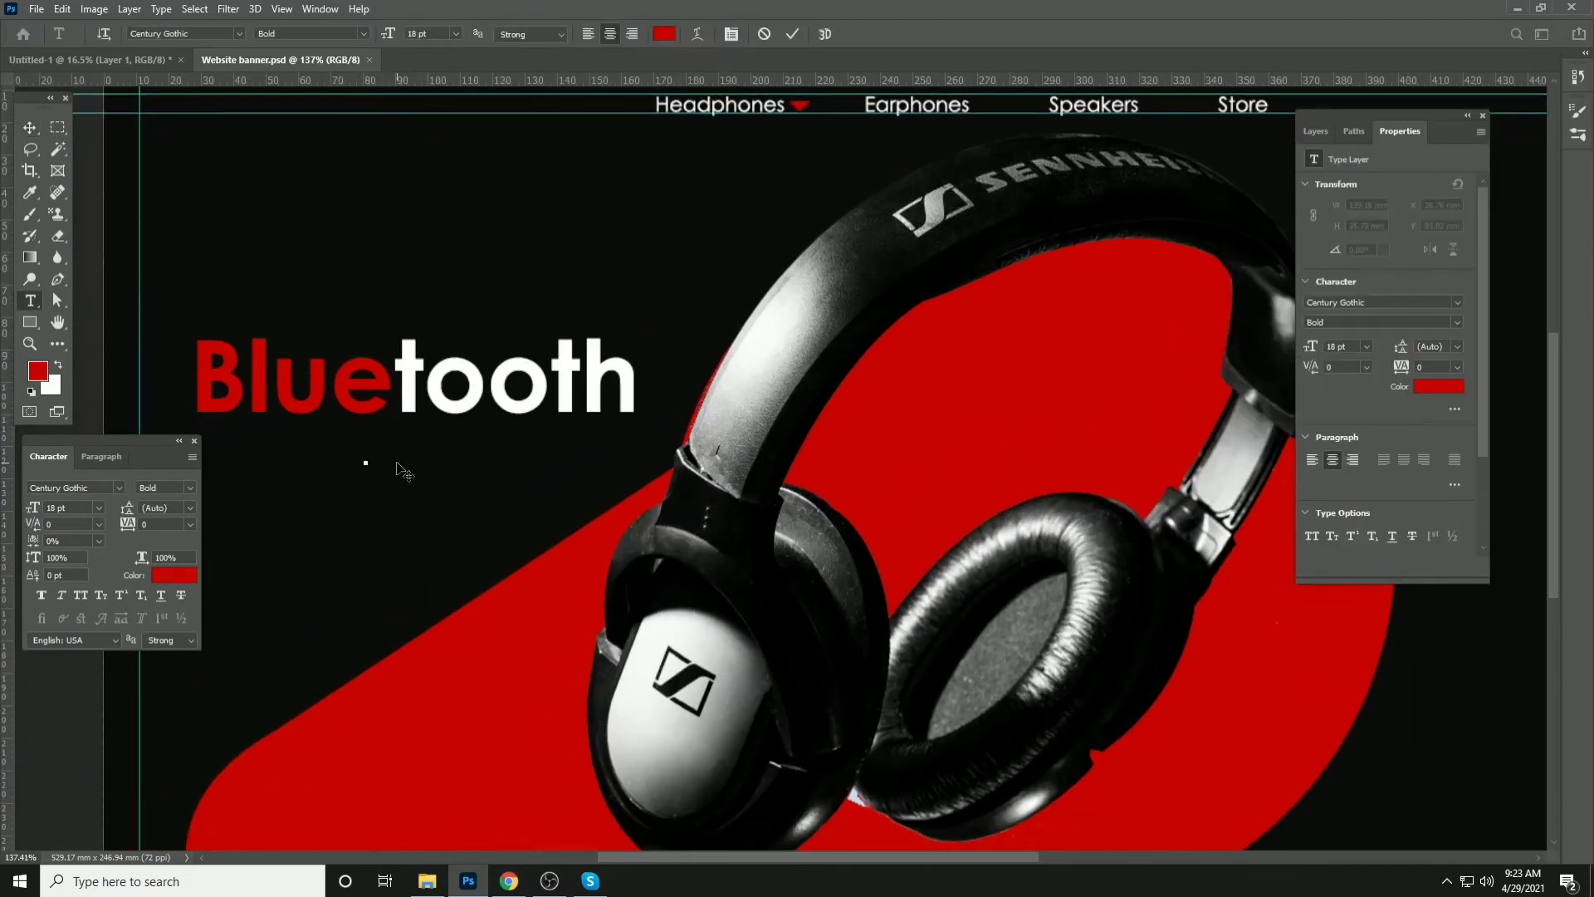
pyautogui.write('headphones')
pyautogui.click(30, 127)
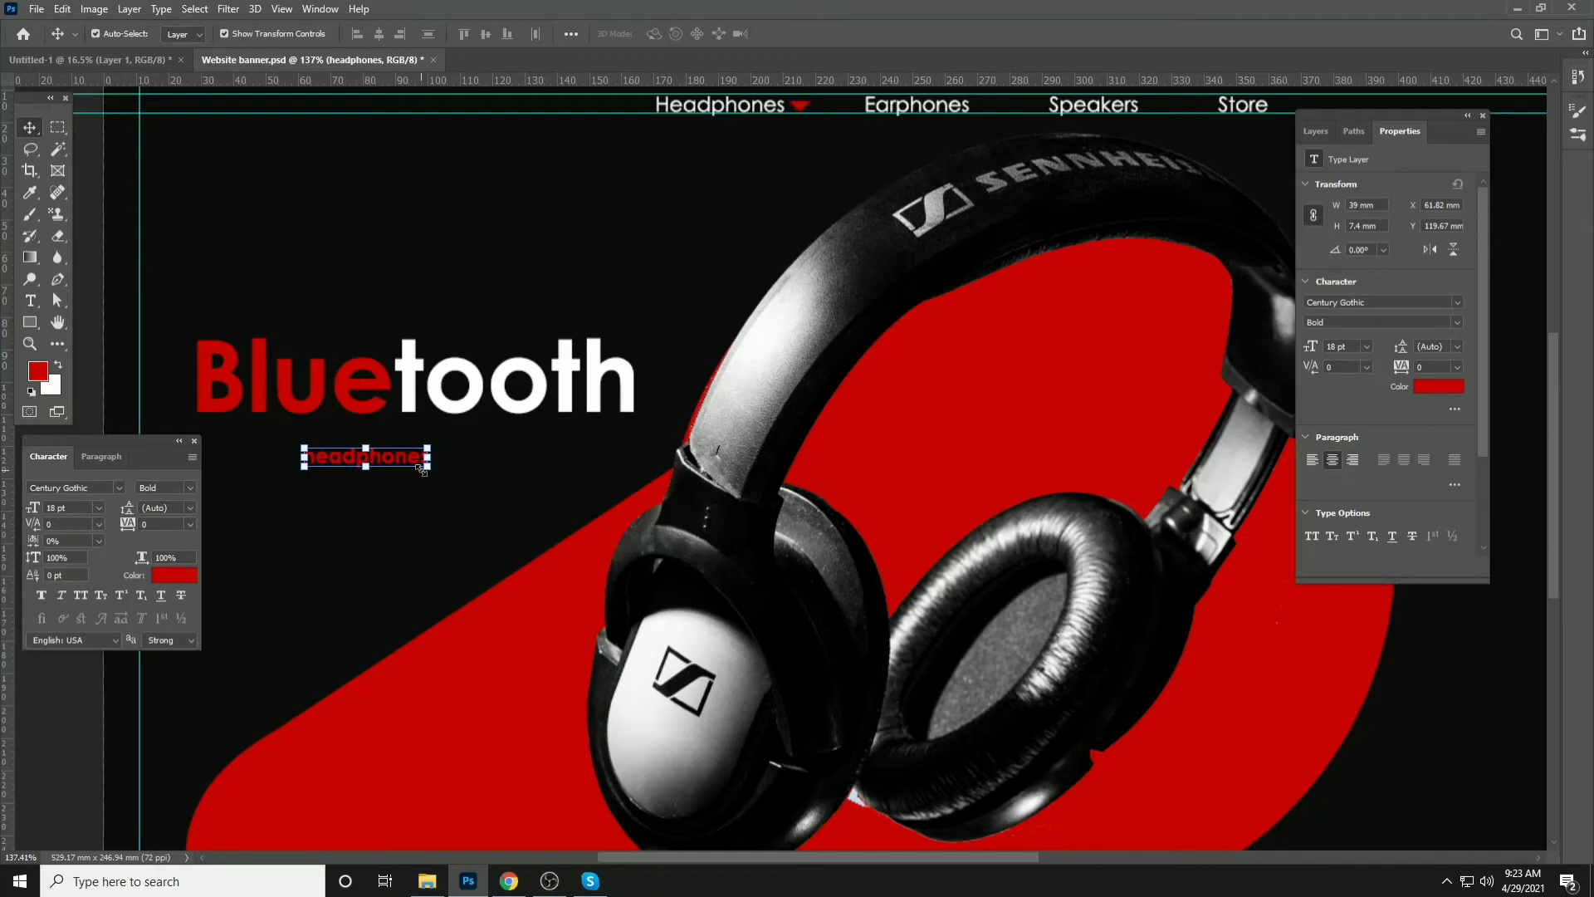
# Enlarge the "headphones" text to about 32 pt beneath the "tooth" part of the heading and fill it with white
pyautogui.moveTo(515, 470); pyautogui.dragTo(525, 463)
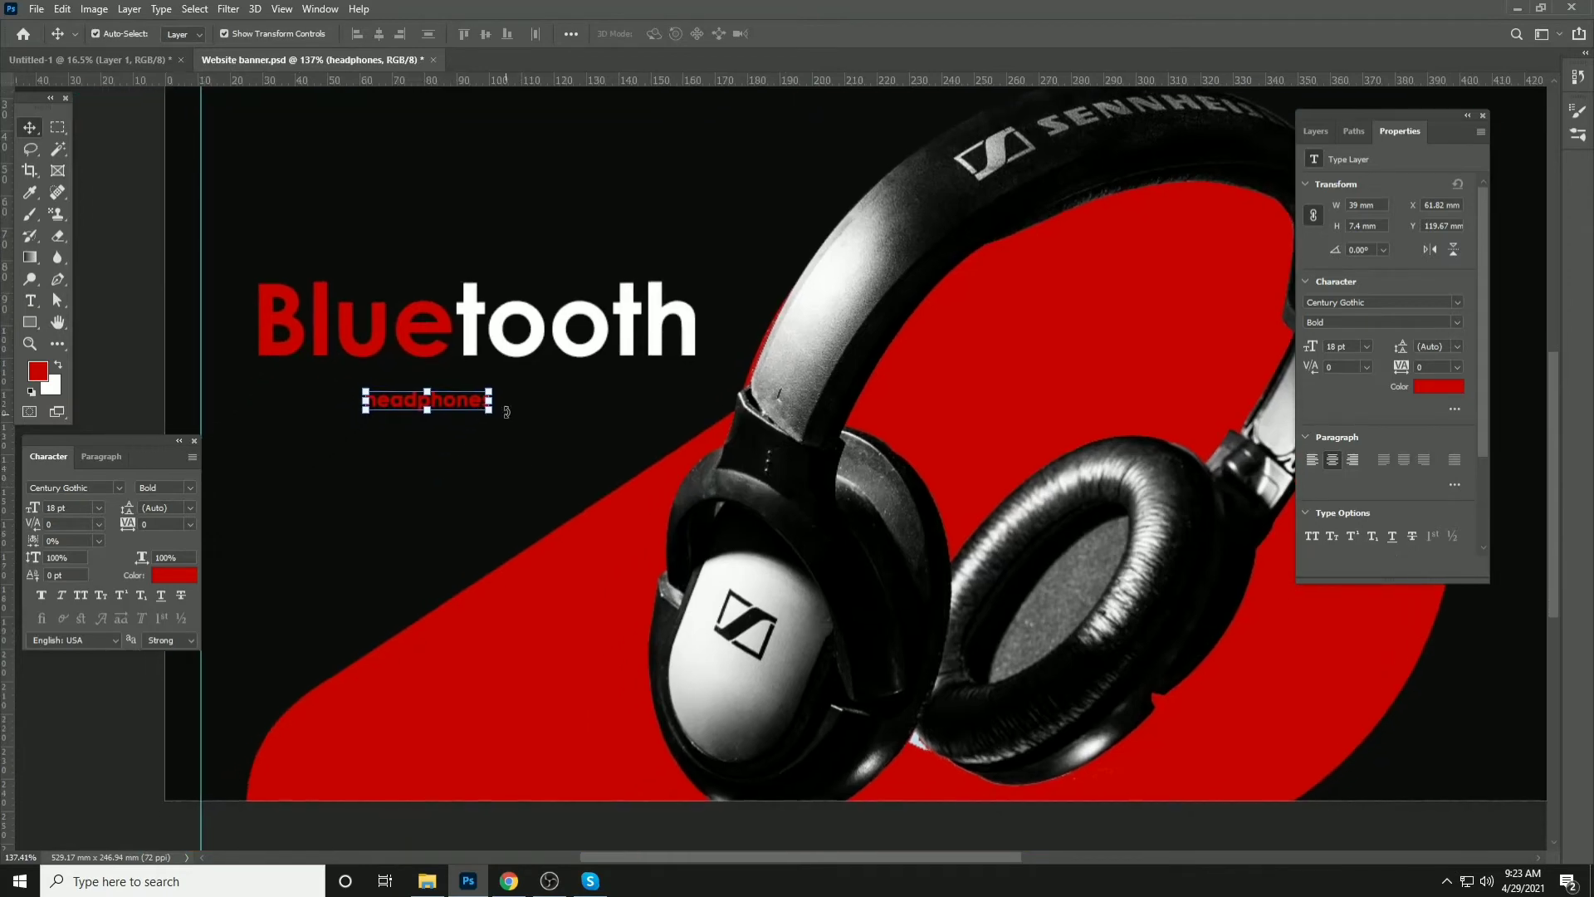
pyautogui.hotkey('ctrl', 't')
pyautogui.moveTo(490, 410); pyautogui.dragTo(658, 384)
pyautogui.press('Return')
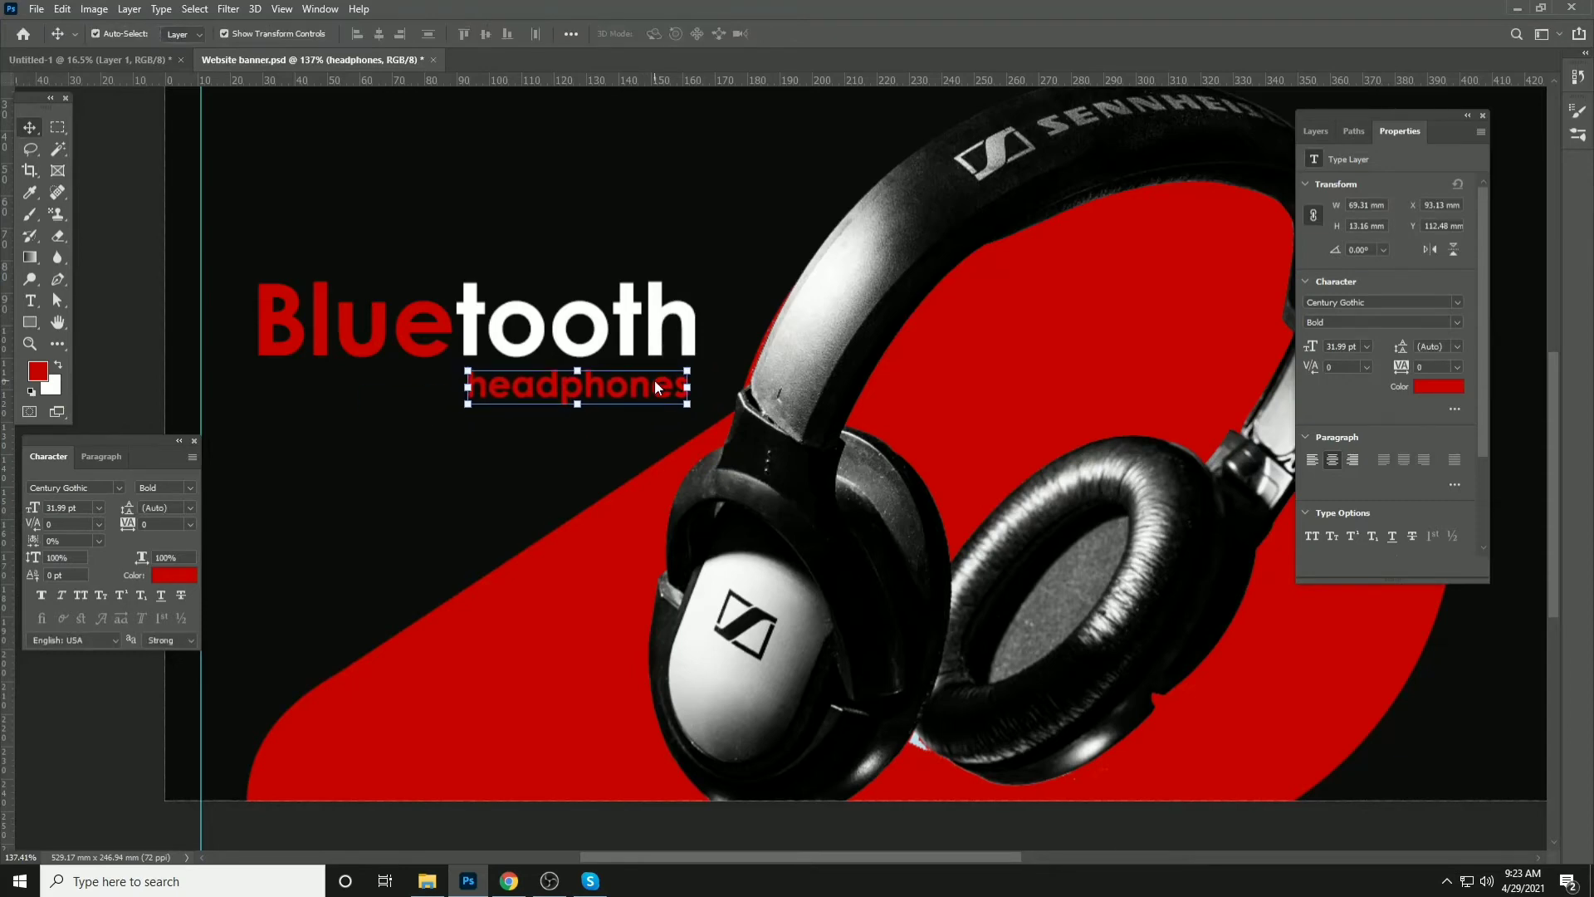
pyautogui.hotkey('ctrl', 'BackSpace')
# Draw a thin red rectangle about 263 by 2 px as a line from the banner's left edge to the "headphones" text
pyautogui.click(31, 325)
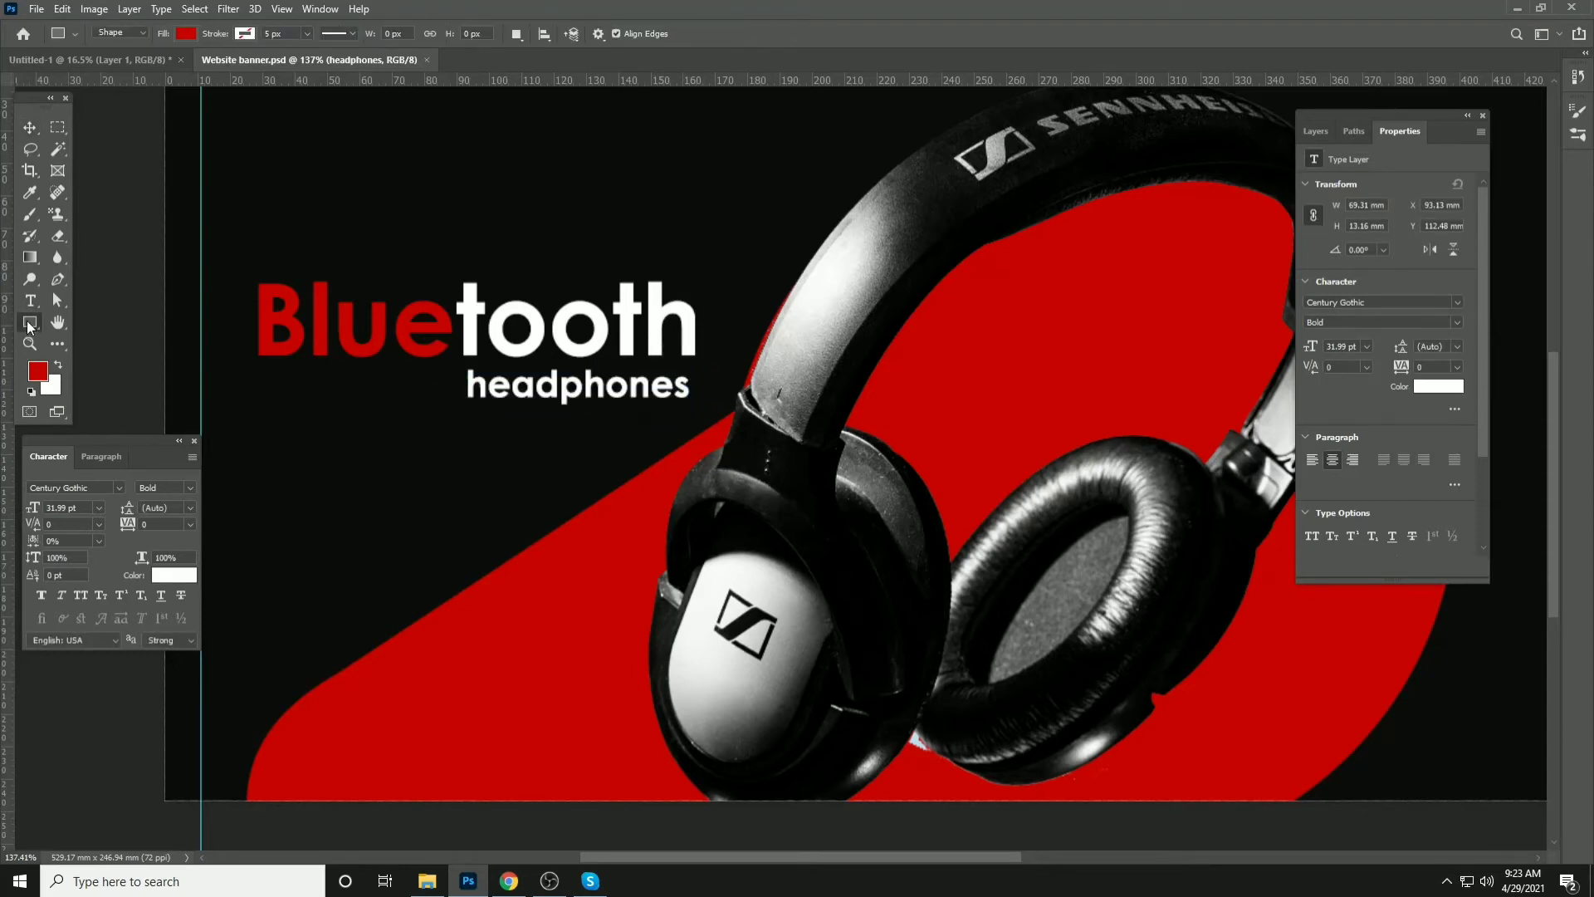
pyautogui.click(56, 322)
pyautogui.moveTo(158, 385); pyautogui.dragTo(457, 385)
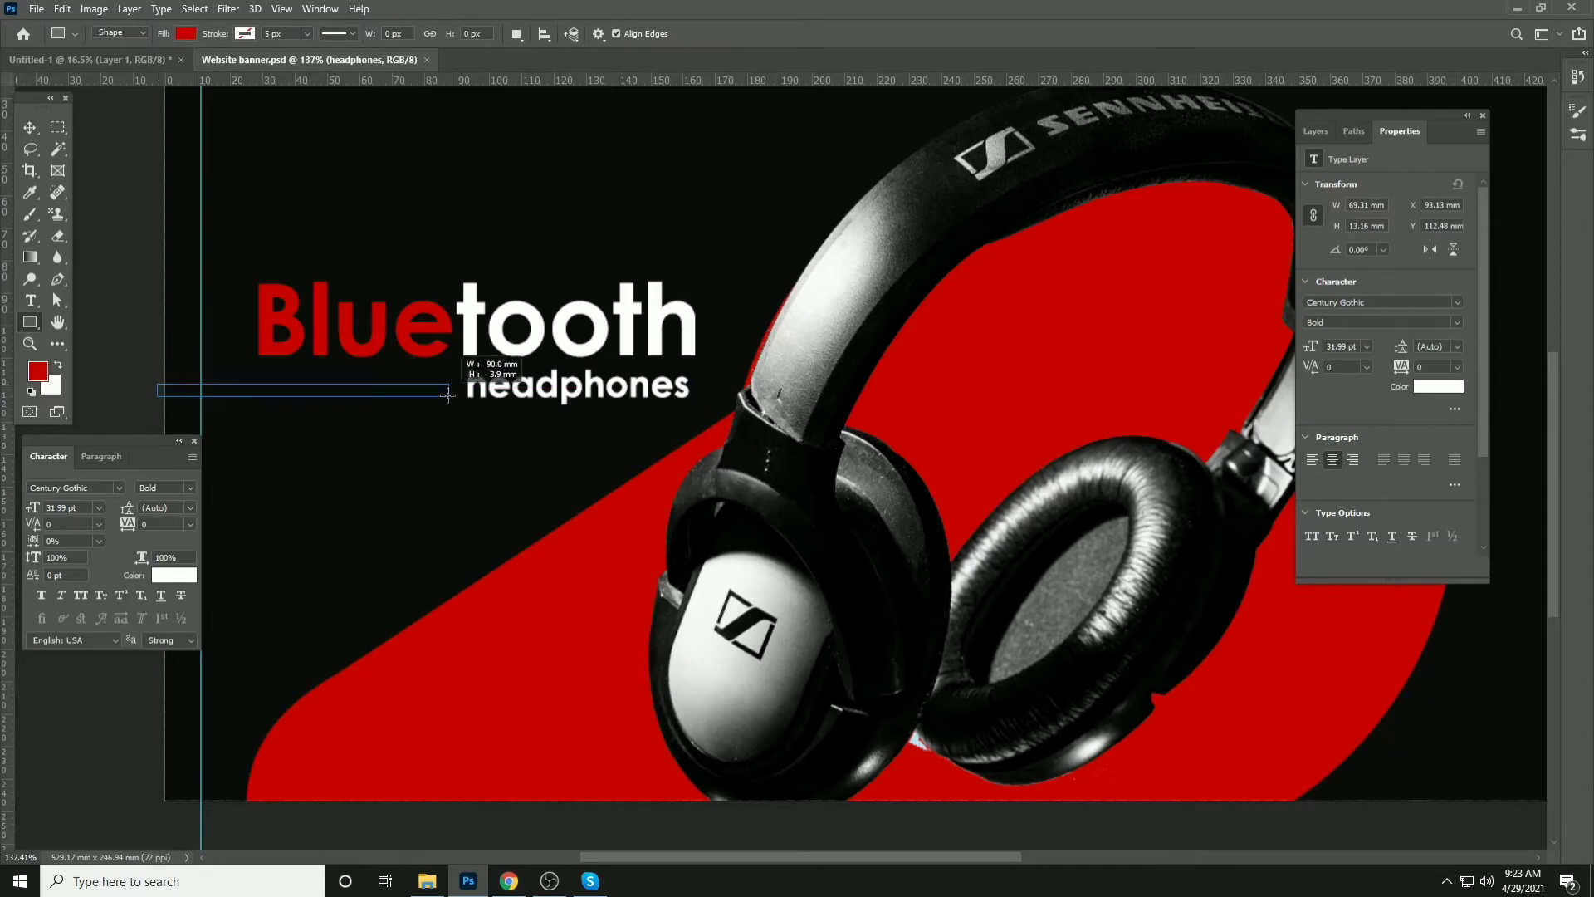
pyautogui.click(32, 132)
pyautogui.keyDown('shift'); pyautogui.click(555, 390); pyautogui.keyUp('shift')
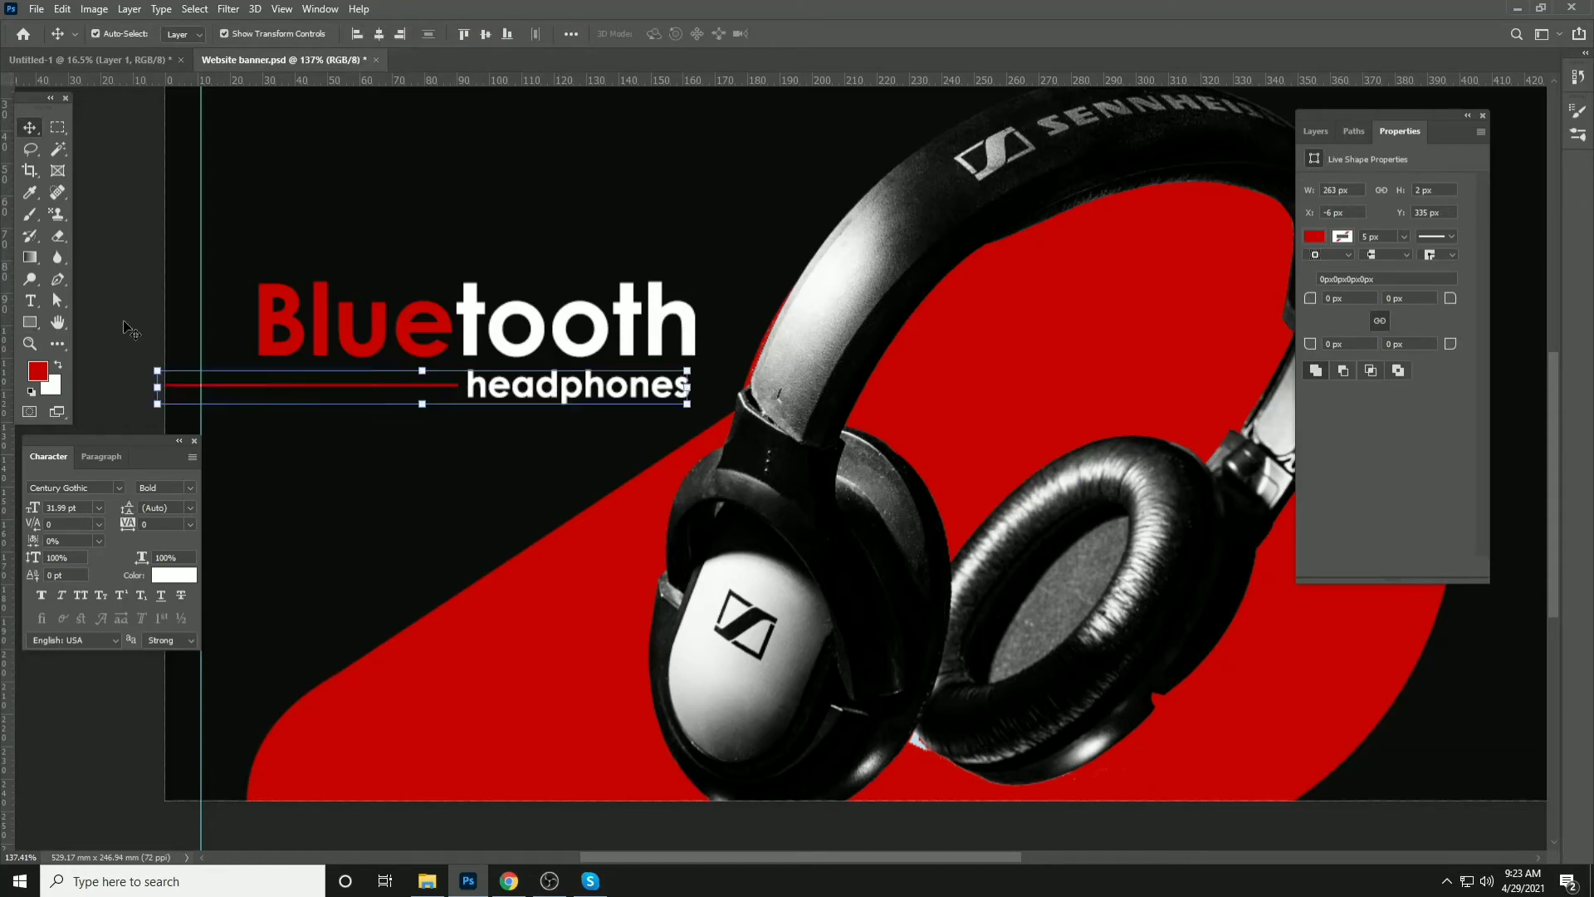
pyautogui.click(121, 276)
# Set the "headphones" text to the Regular font style and All Caps
pyautogui.click(523, 382)
pyautogui.click(189, 489)
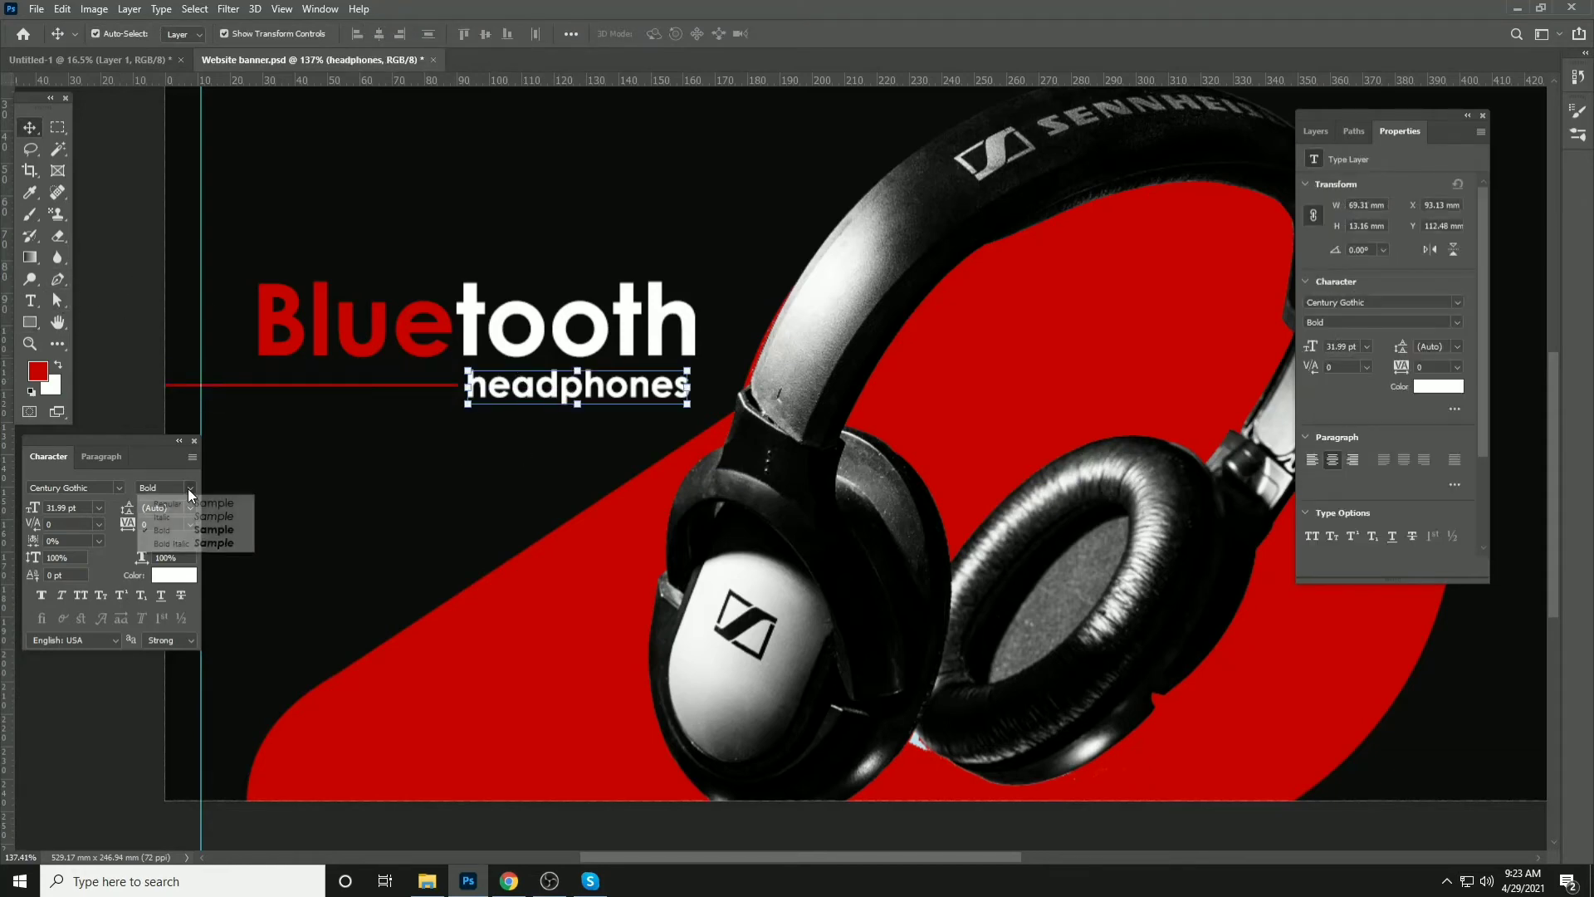
pyautogui.click(187, 502)
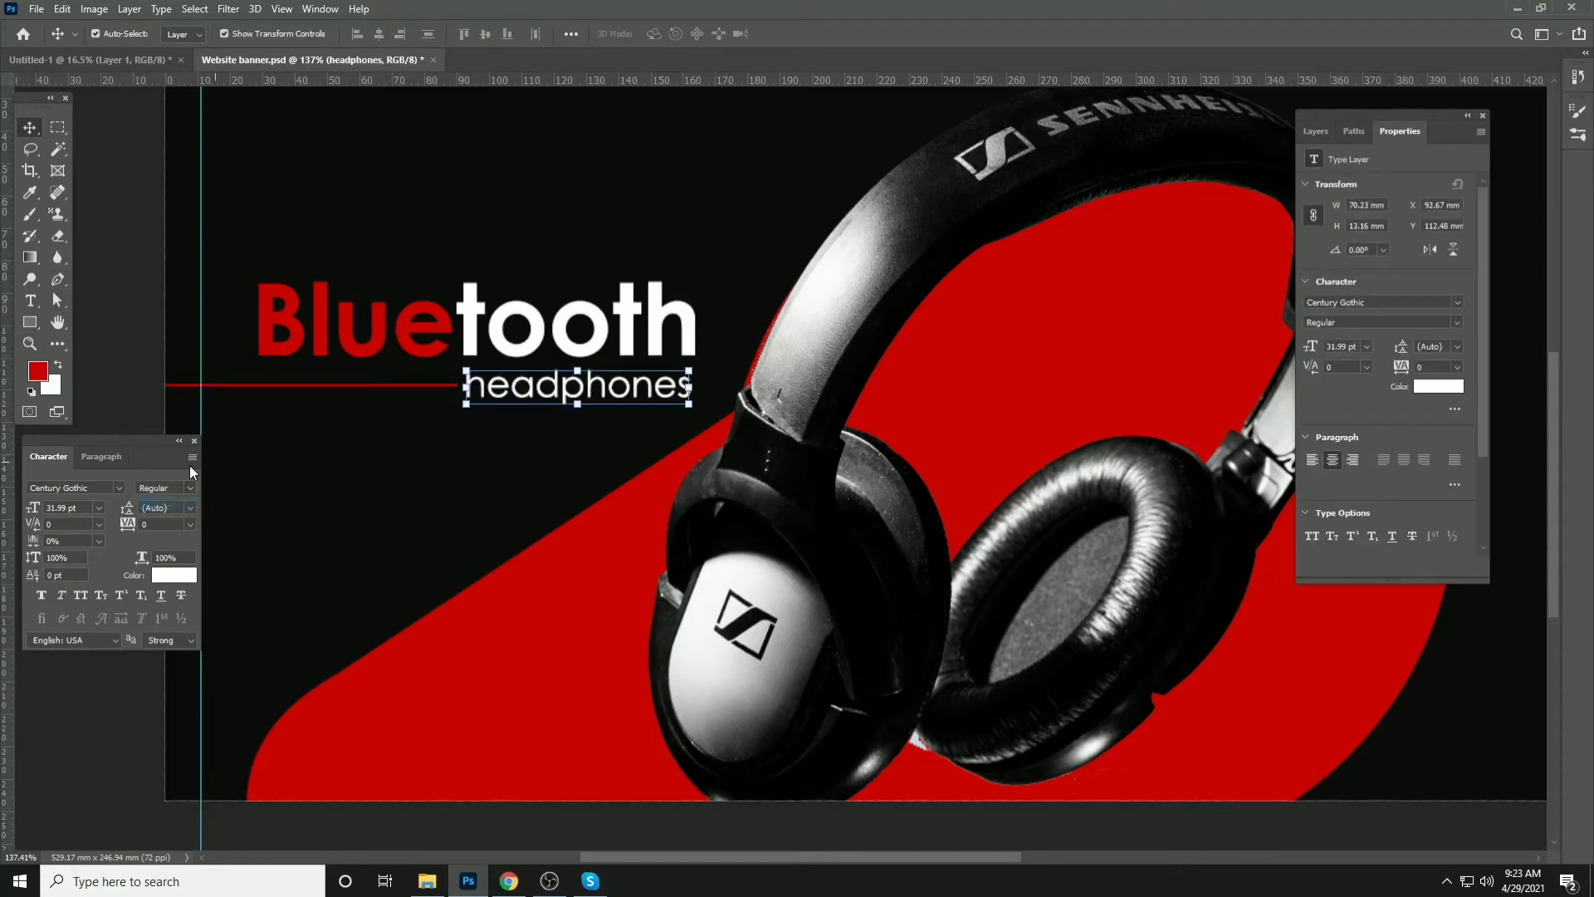
pyautogui.click(81, 595)
# Align the vertical centers of the red line and the "HEADPHONES" text, and save the document
pyautogui.click(420, 386)
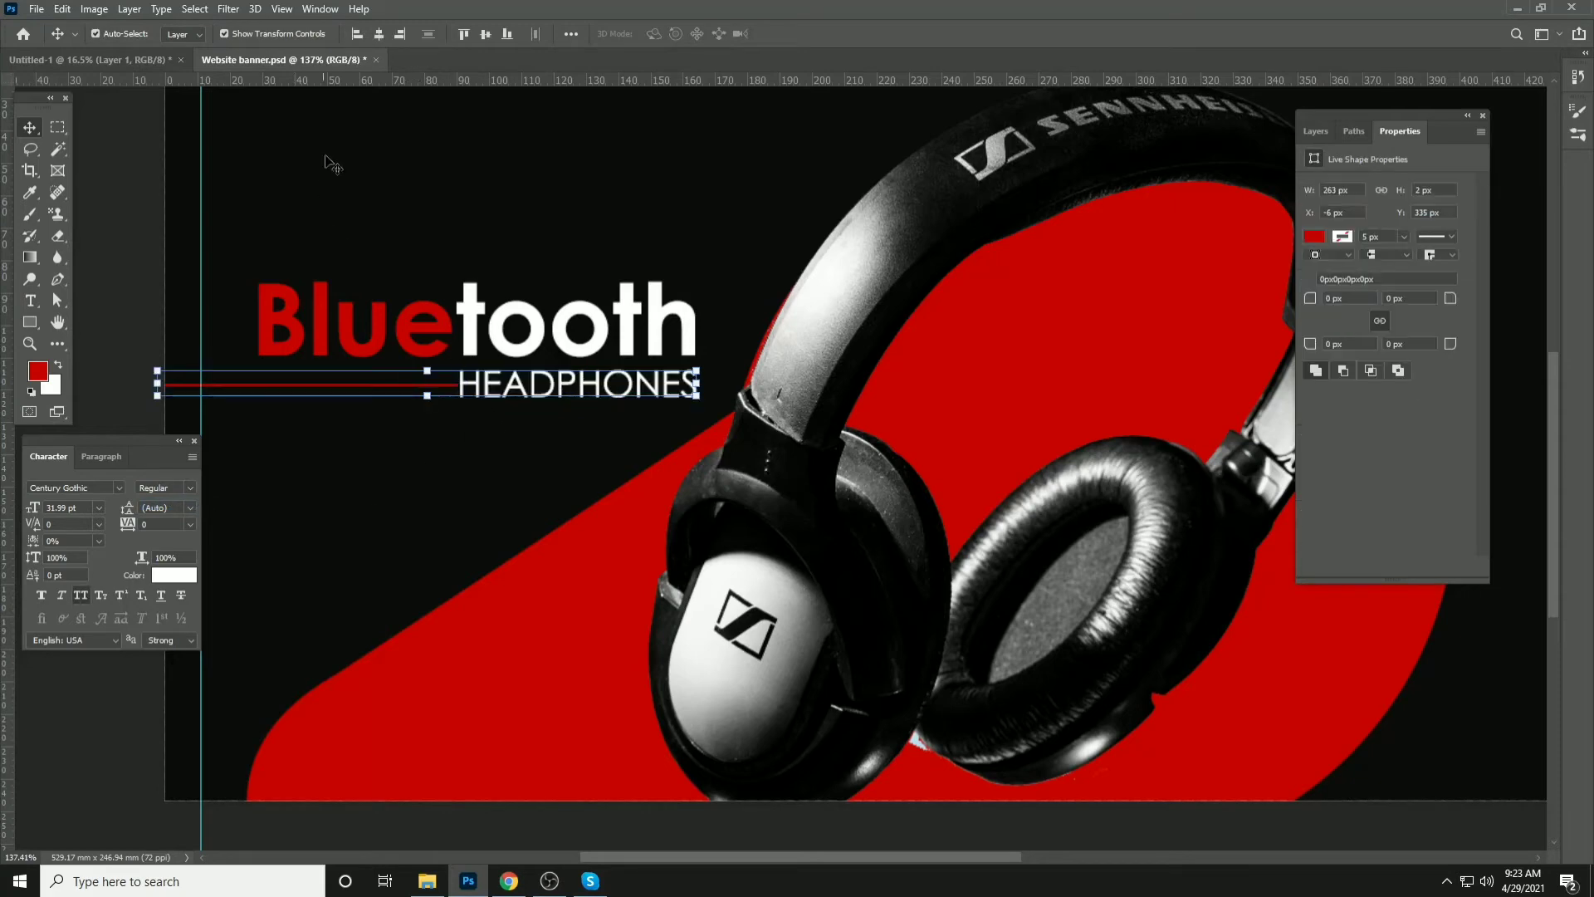
pyautogui.click(484, 34)
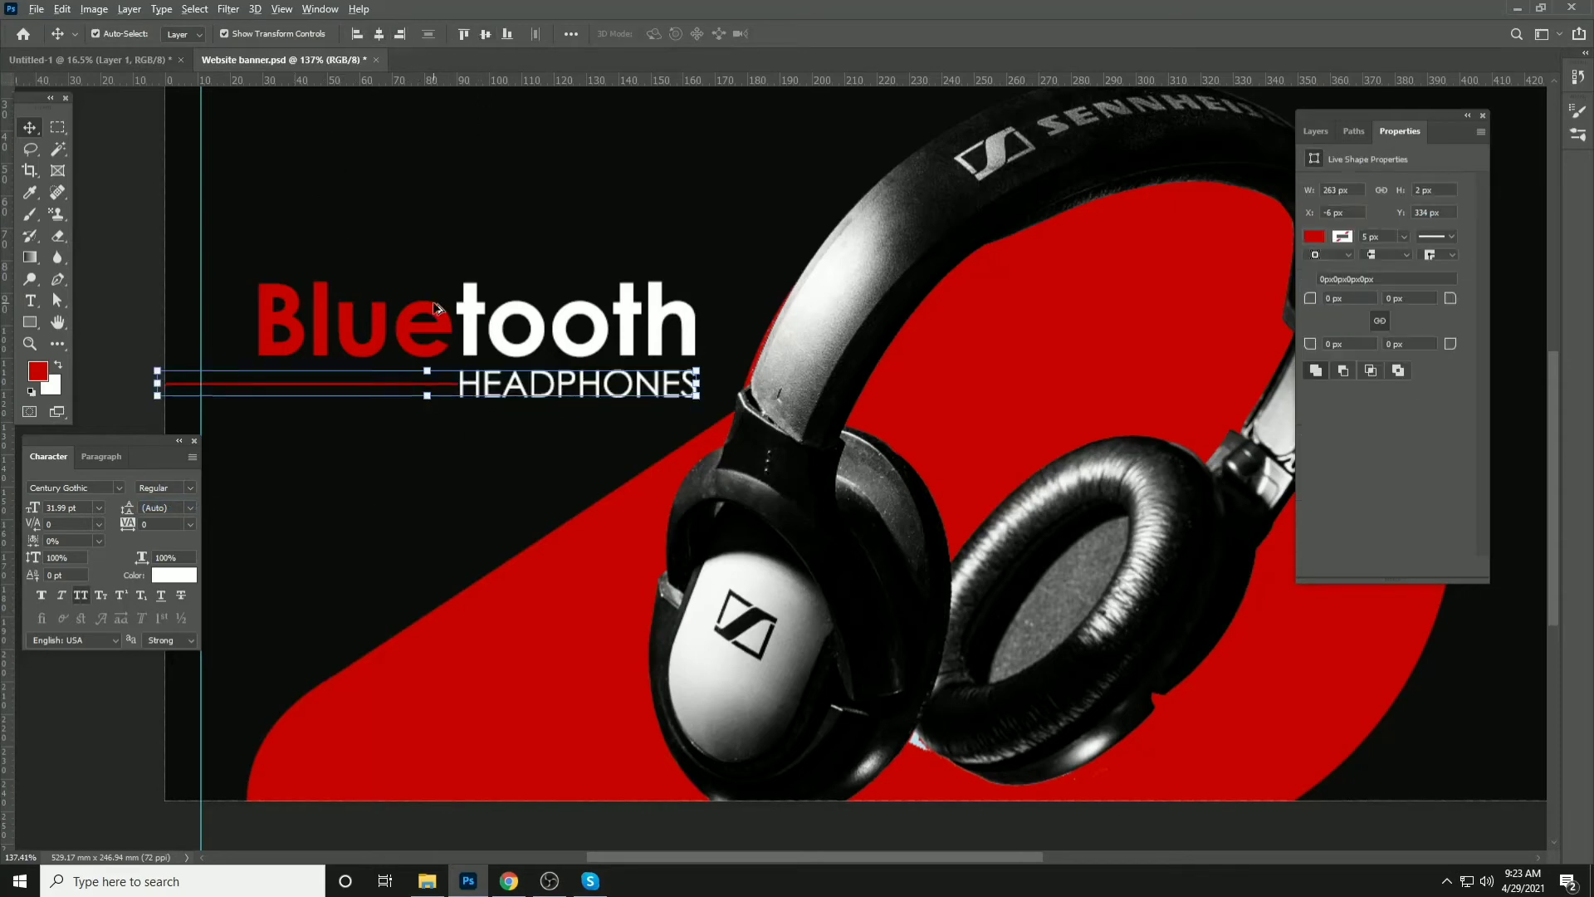
pyautogui.hotkey('ctrl', '0')
pyautogui.hotkey('ctrl', 's')
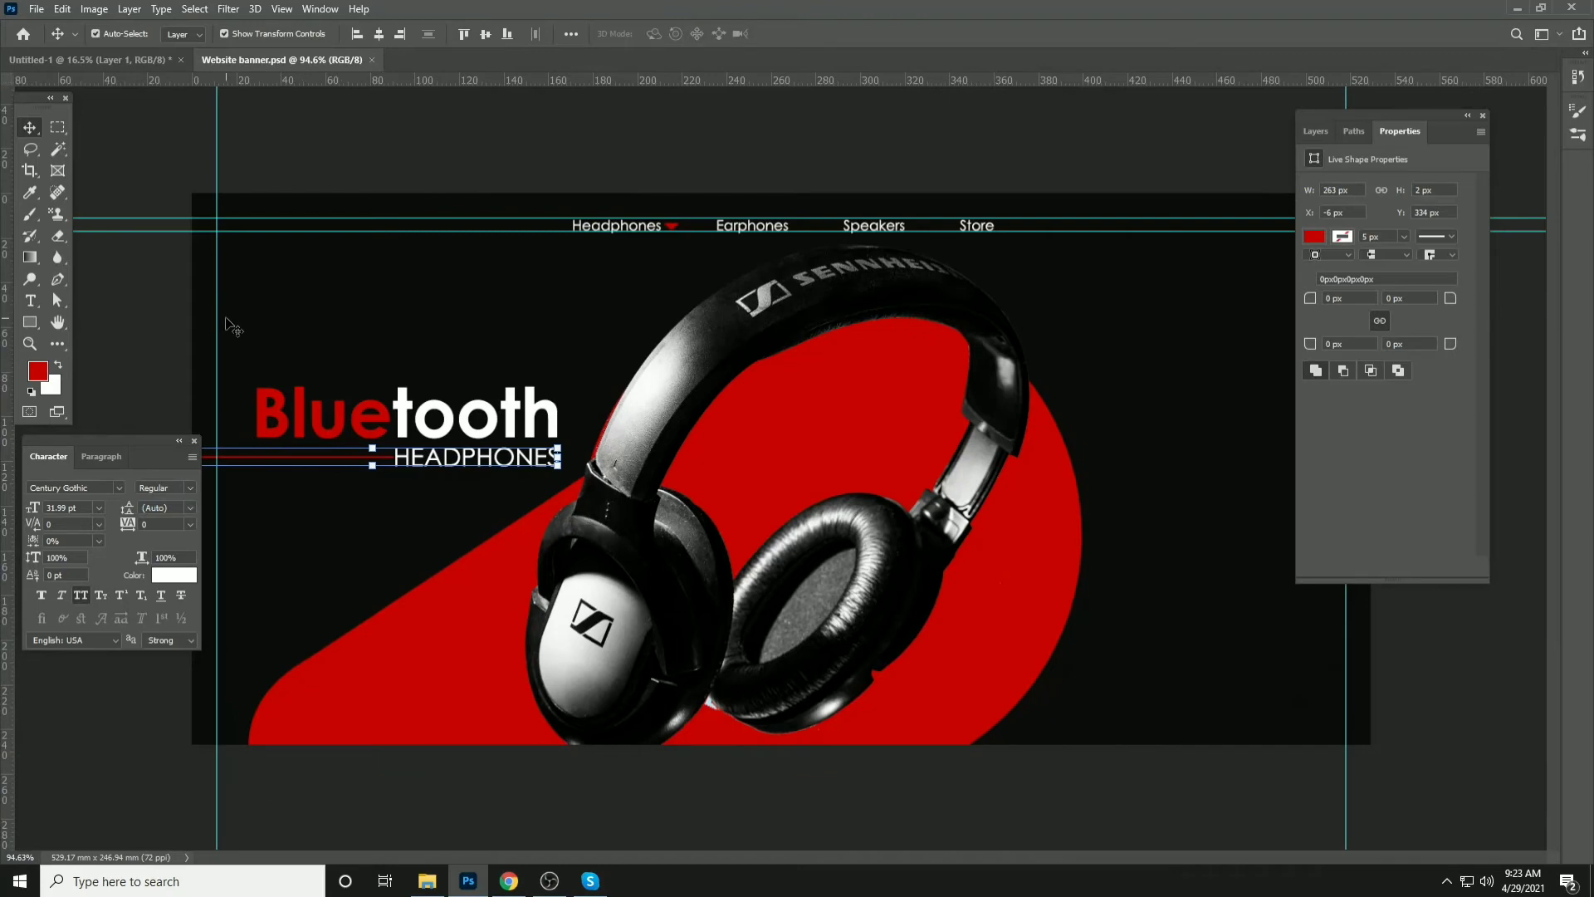
pyautogui.click(226, 320)
pyautogui.scroll(3, 260, 569)
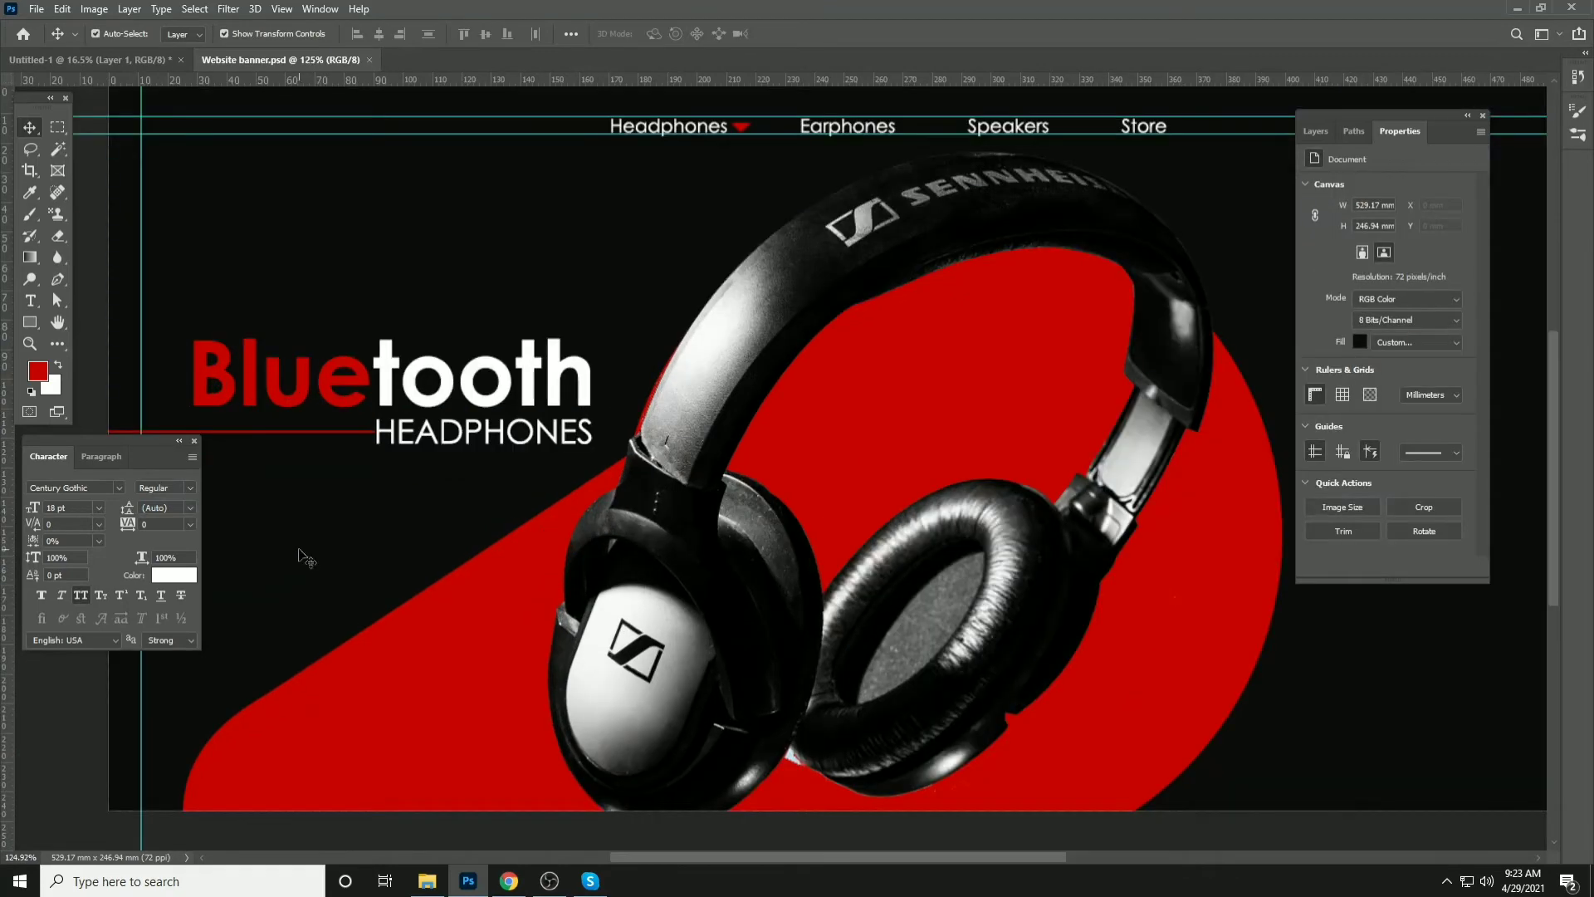
pyautogui.scroll(-2, 334, 550)
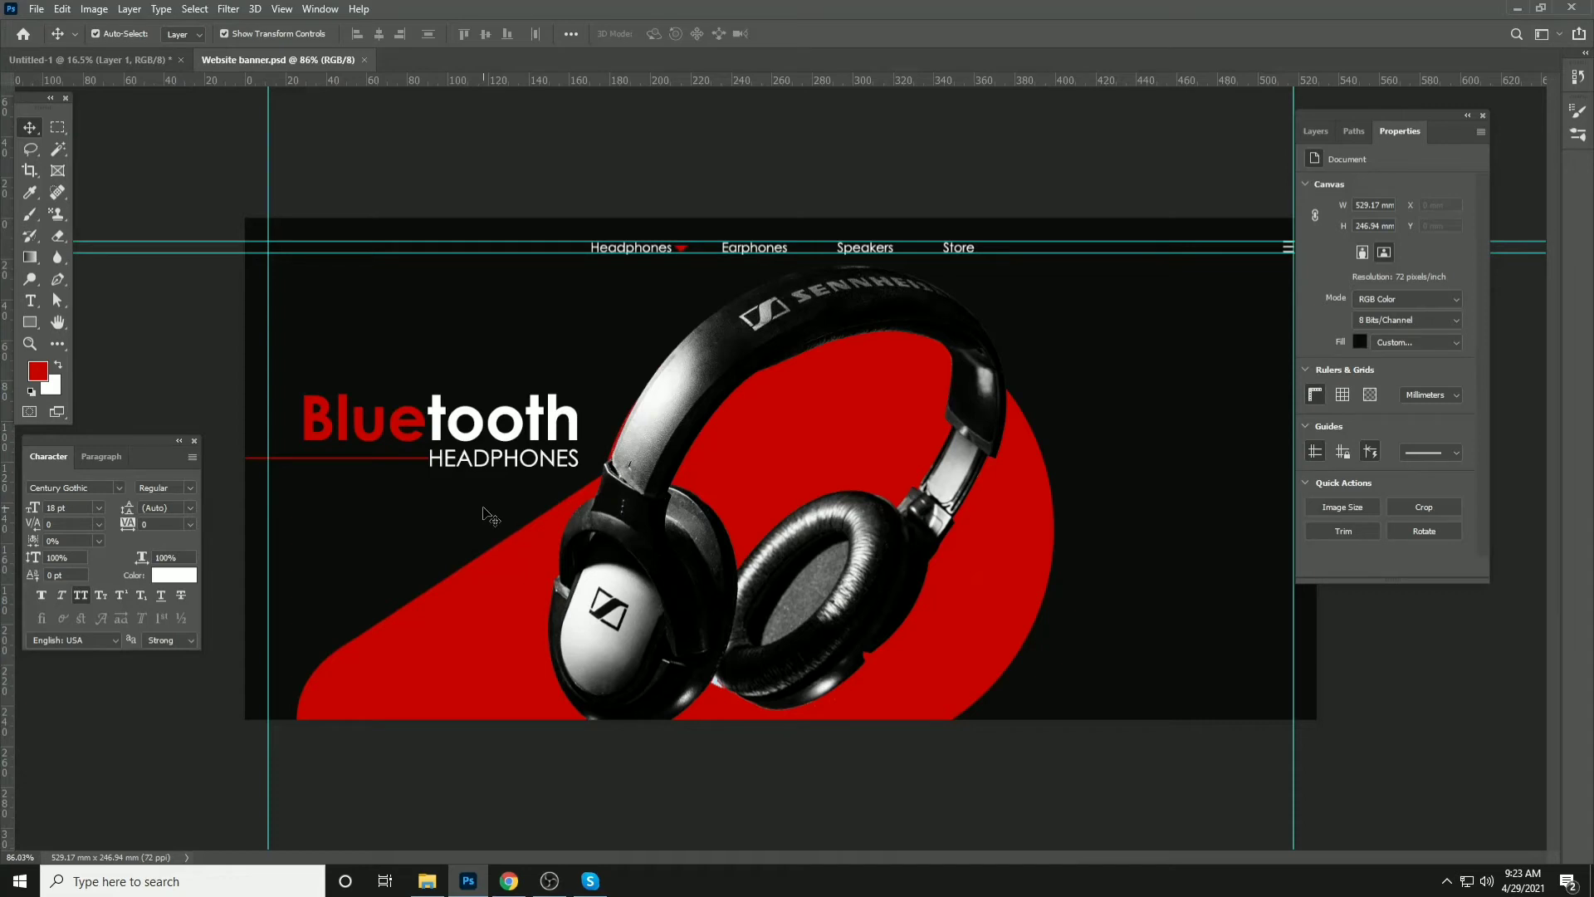
pyautogui.scroll(-1, 478, 478)
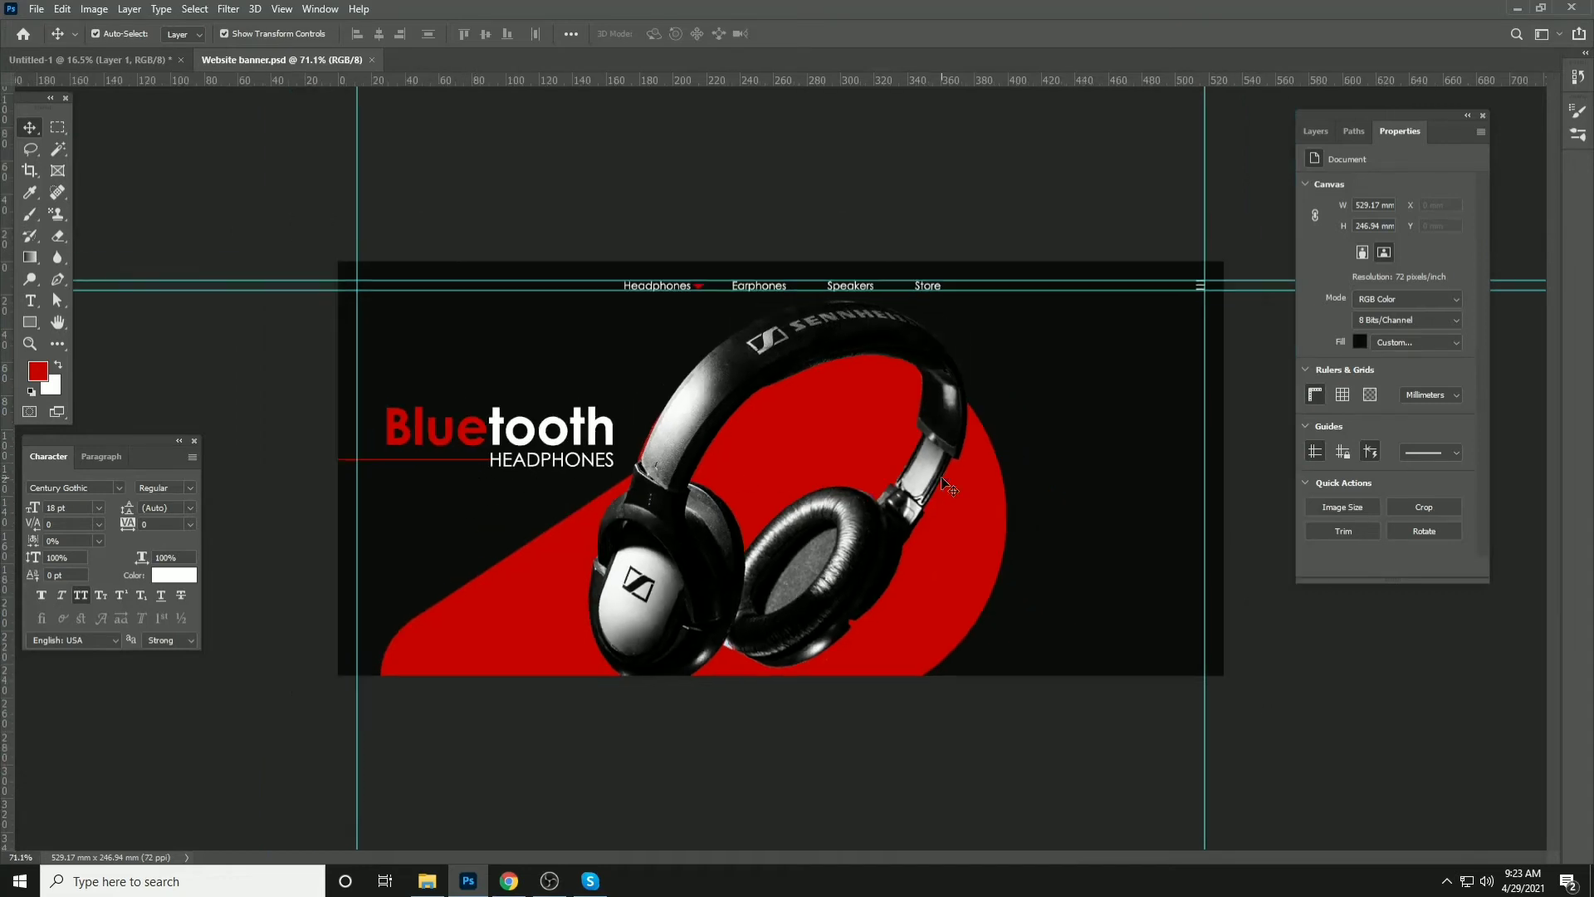
pyautogui.scroll(3, 1106, 555)
pyautogui.scroll(-4, 442, 523)
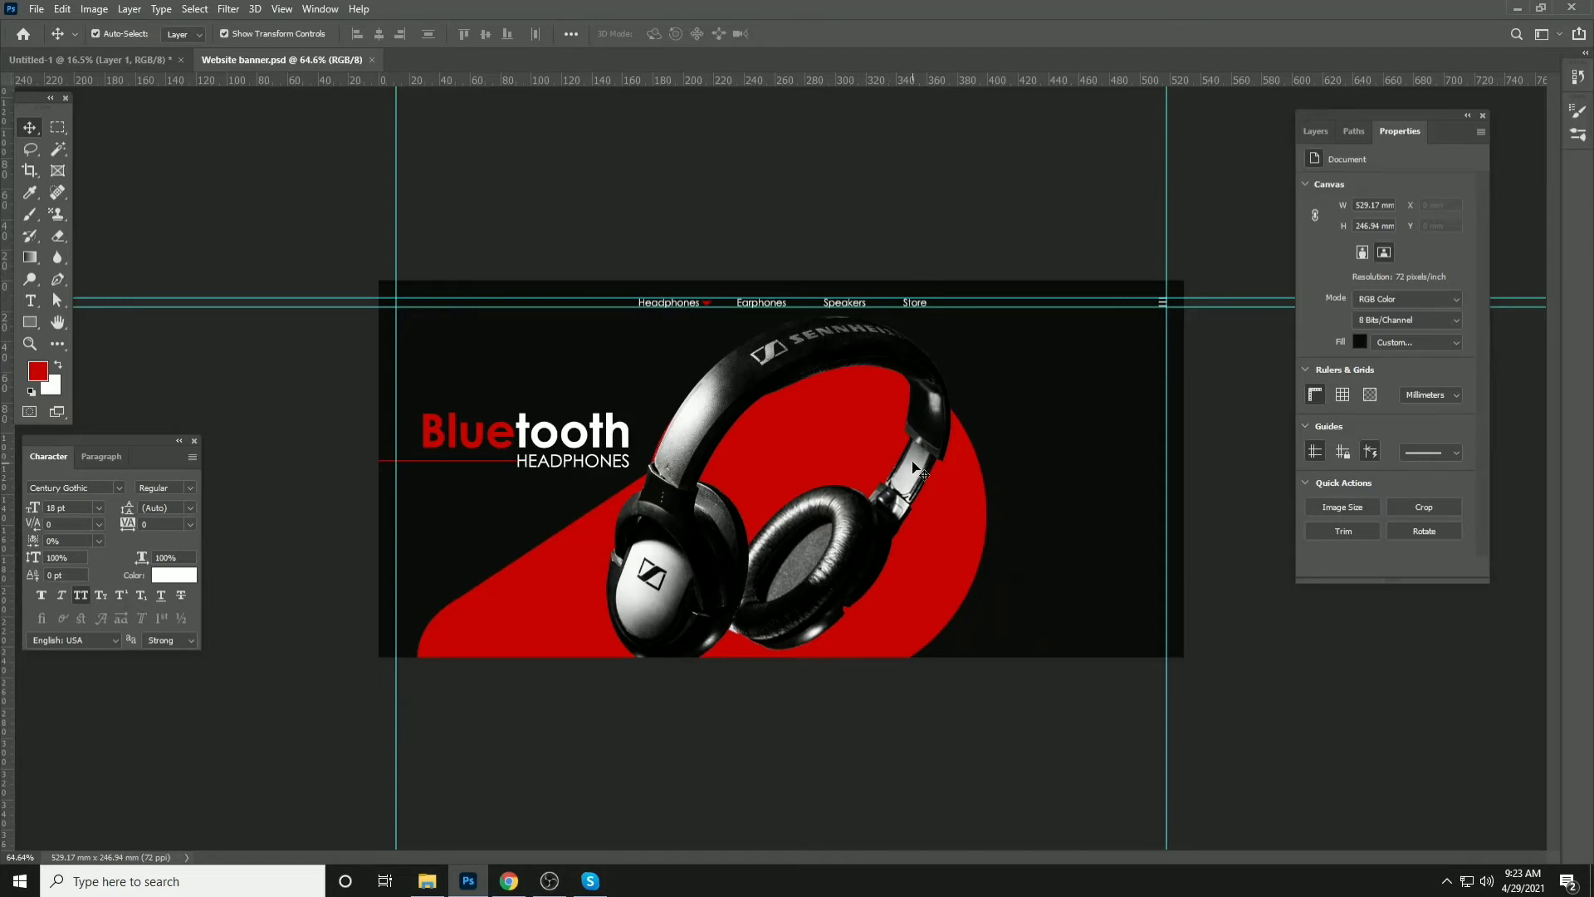
pyautogui.scroll(3, 1096, 452)
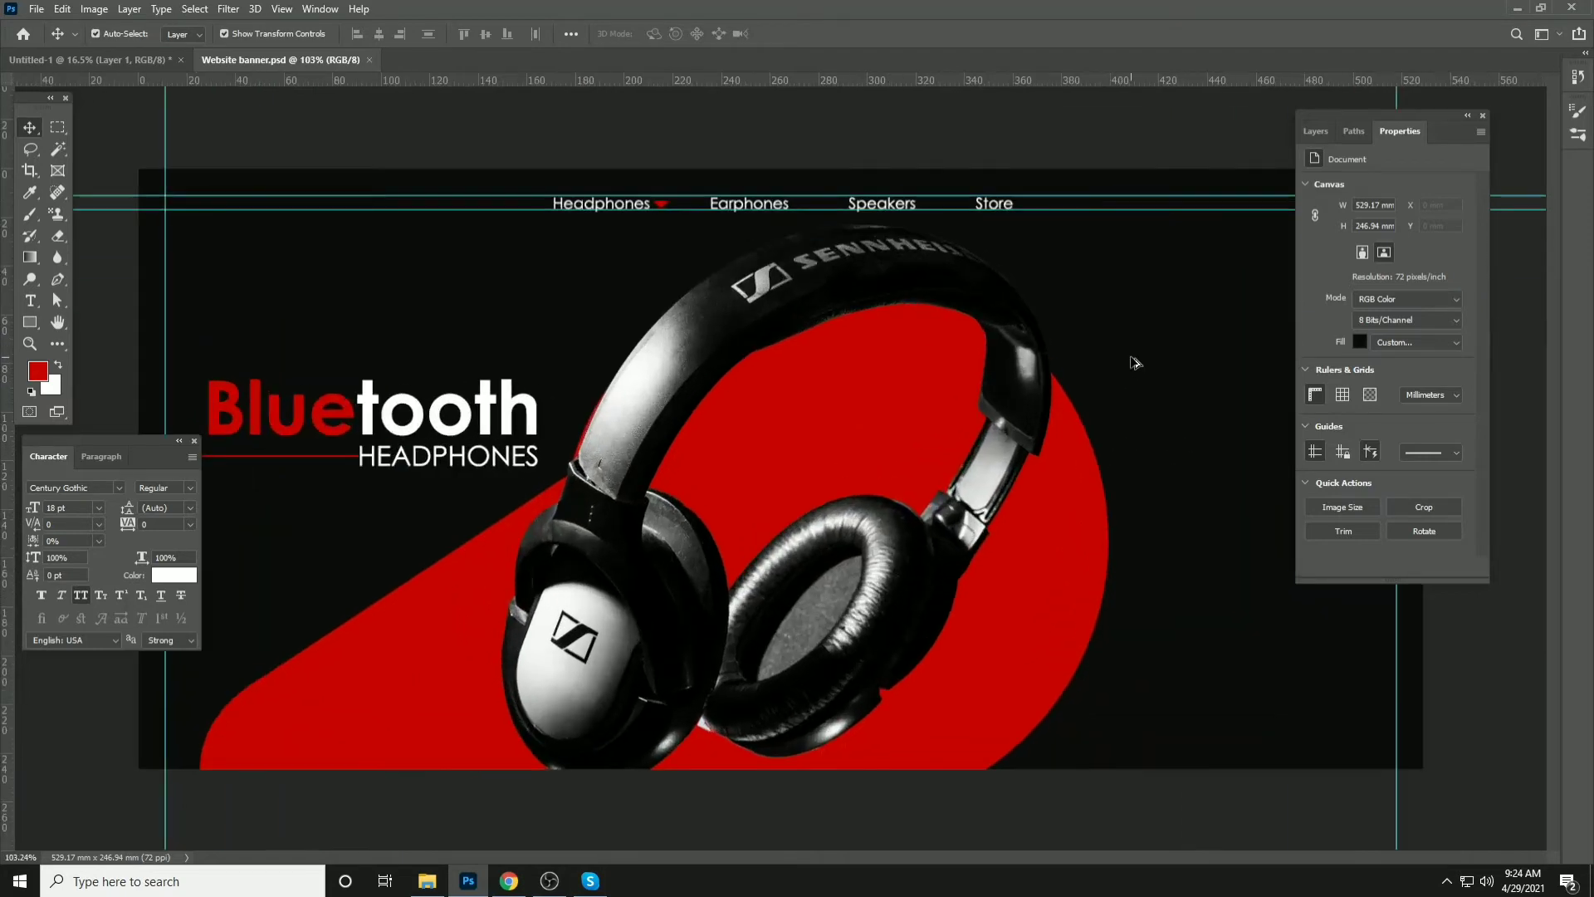
# Duplicate the navigation menu text to the lower-right area of the banner and replace its wording with "Facebook" followed by wide spacing
pyautogui.moveTo(733, 193); pyautogui.dragTo(1134, 706)
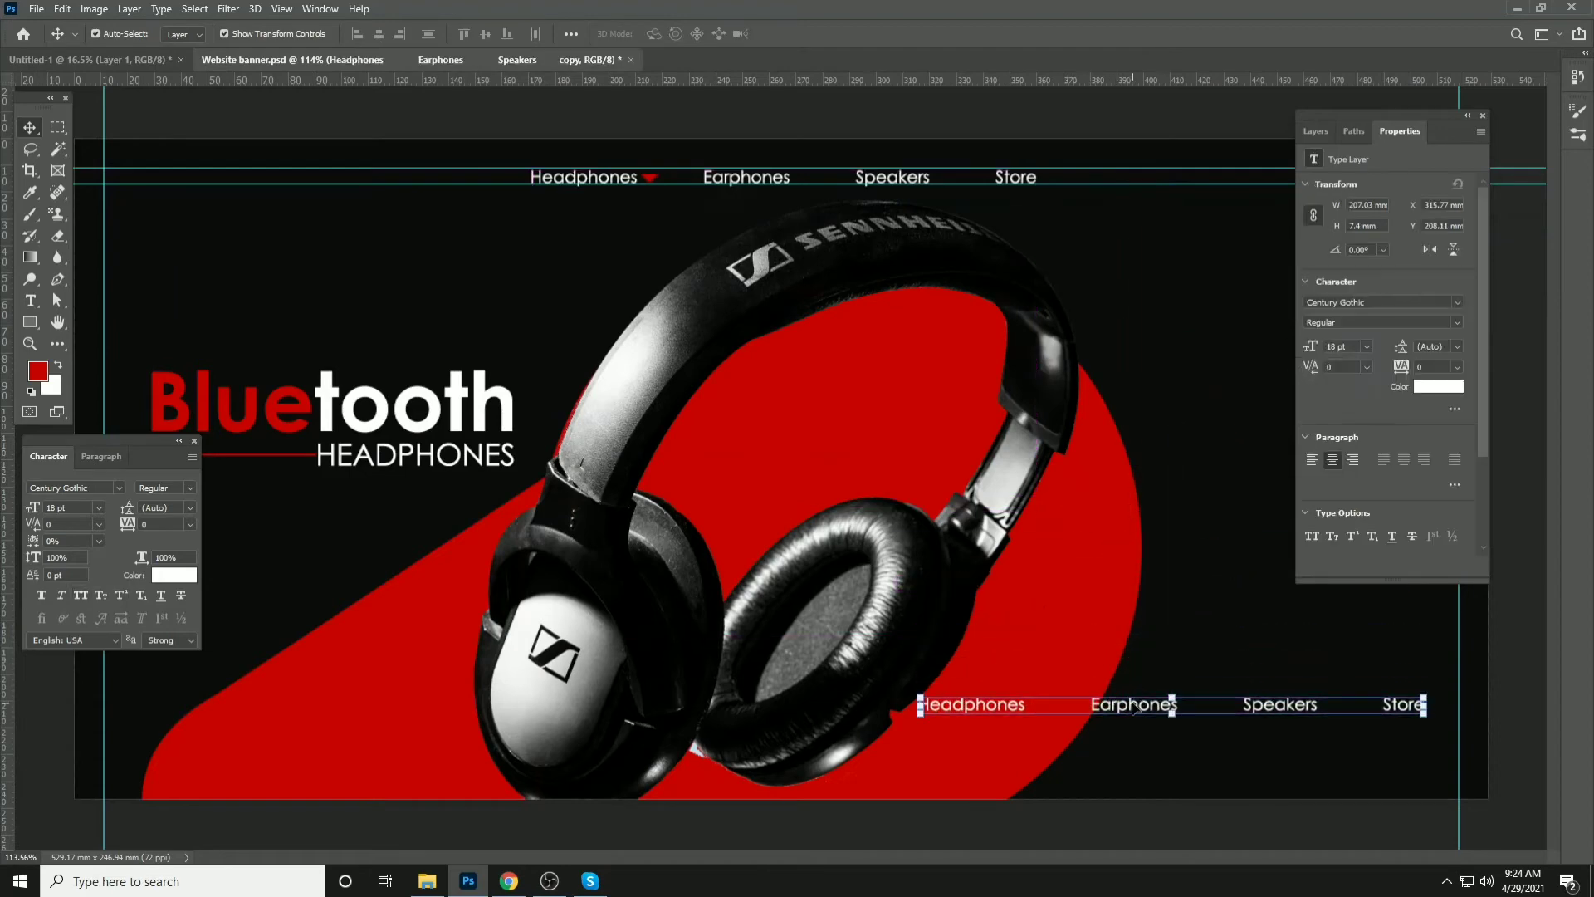
pyautogui.doubleClick(1120, 707)
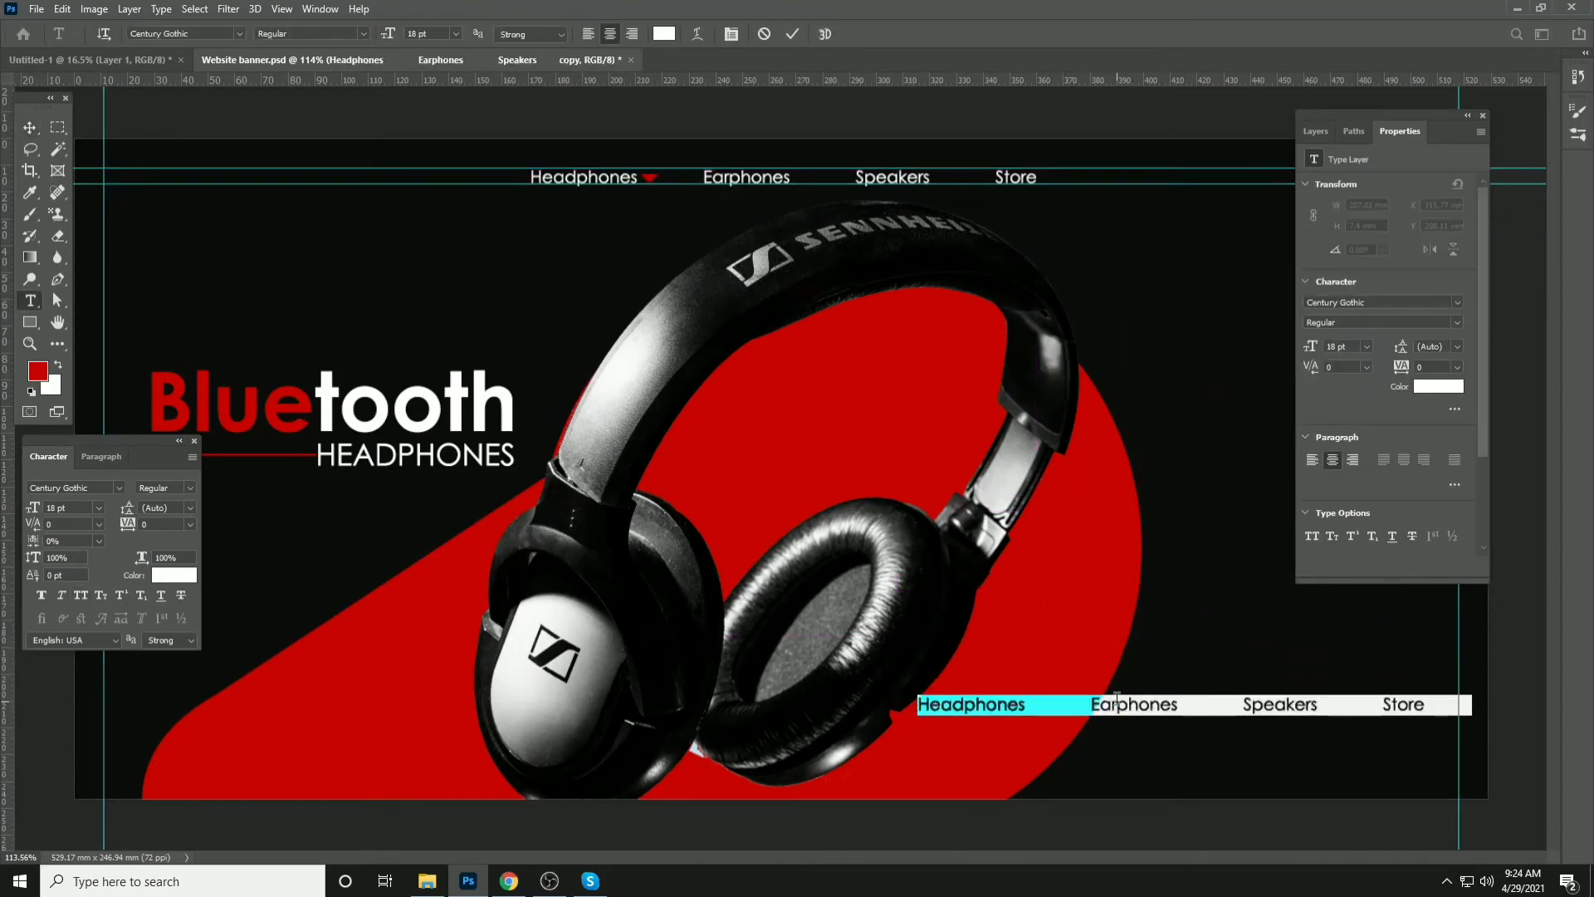
pyautogui.click(1118, 702)
pyautogui.hotkey('ctrl', 'a')
pyautogui.write('Face')
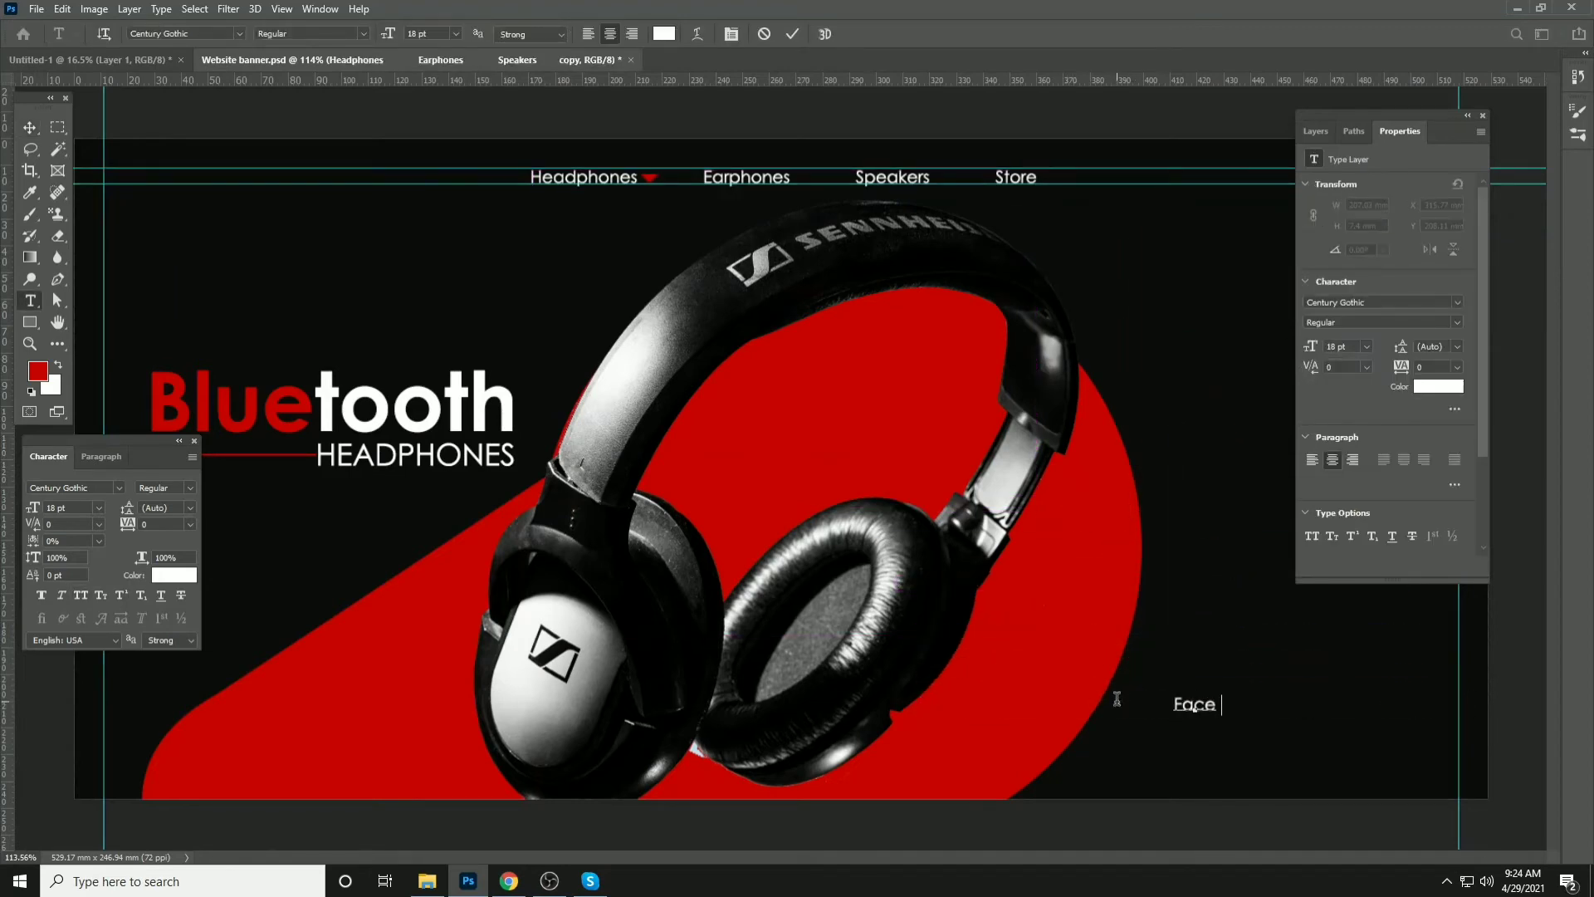
pyautogui.write('book')
pyautogui.write('      t')
pyautogui.write('wi')
pyautogui.write('ter')
pyautogui.press('BackSpace')
pyautogui.press('BackSpace')
pyautogui.press('BackSpace')
pyautogui.press('BackSpace')
pyautogui.press('BackSpace')
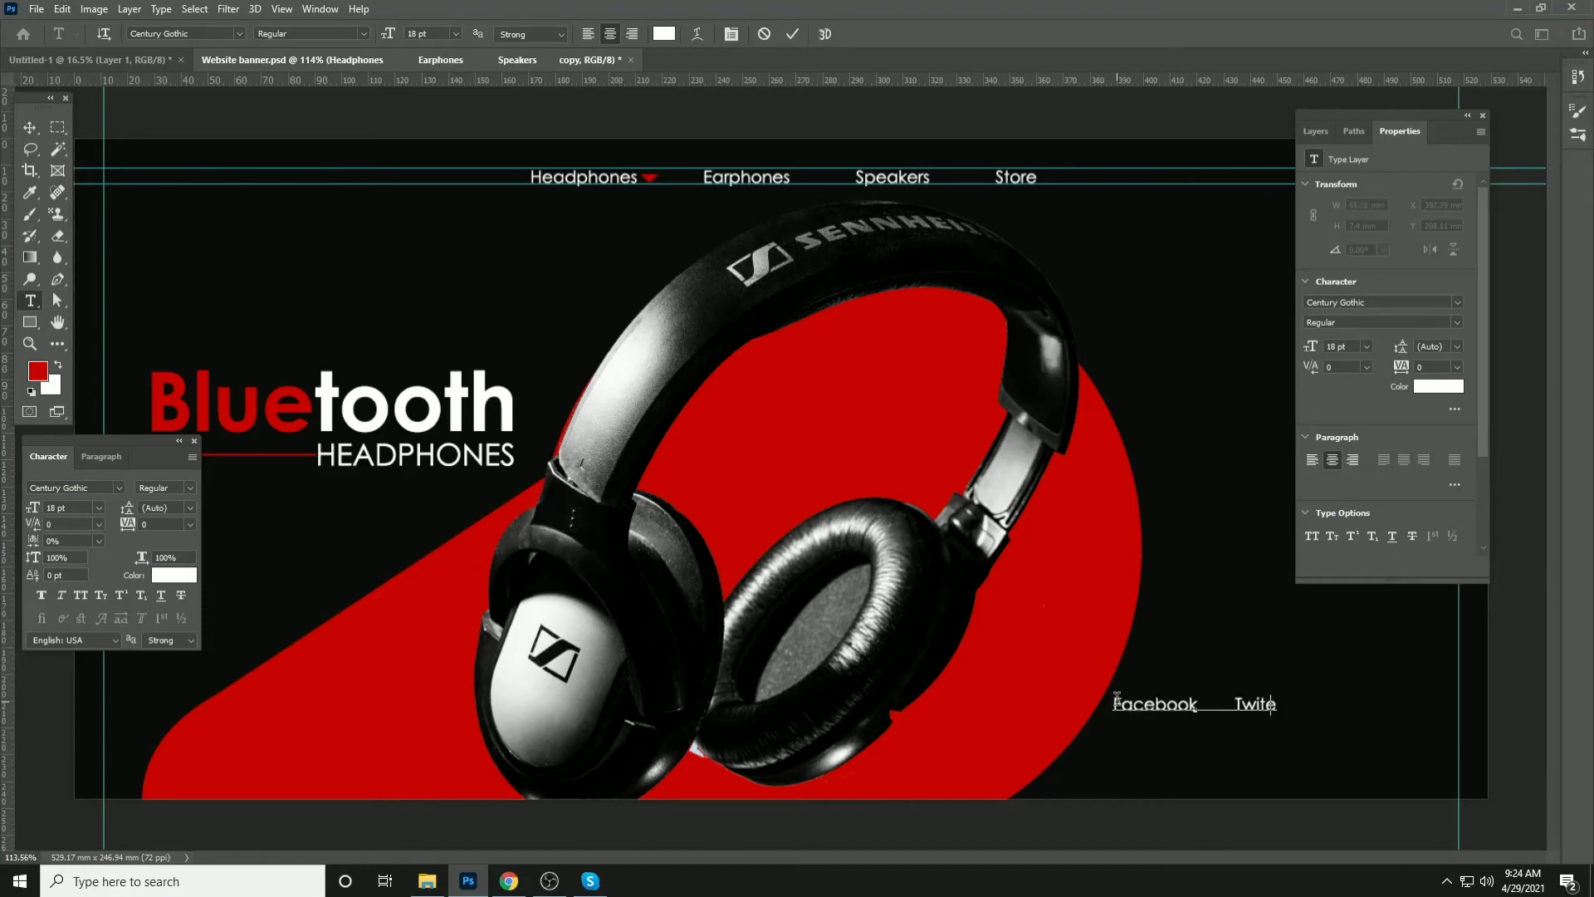
pyautogui.press('BackSpace')
pyautogui.press('BackSpace')
pyautogui.press('BackSpace')
pyautogui.press('BackSpace')
pyautogui.press('BackSpace')
pyautogui.press('BackSpace')
pyautogui.press('BackSpace')
# Add "Instagram" and "Twitter" after "Facebook" in the same text line, separated by wide spaces
pyautogui.write('In')
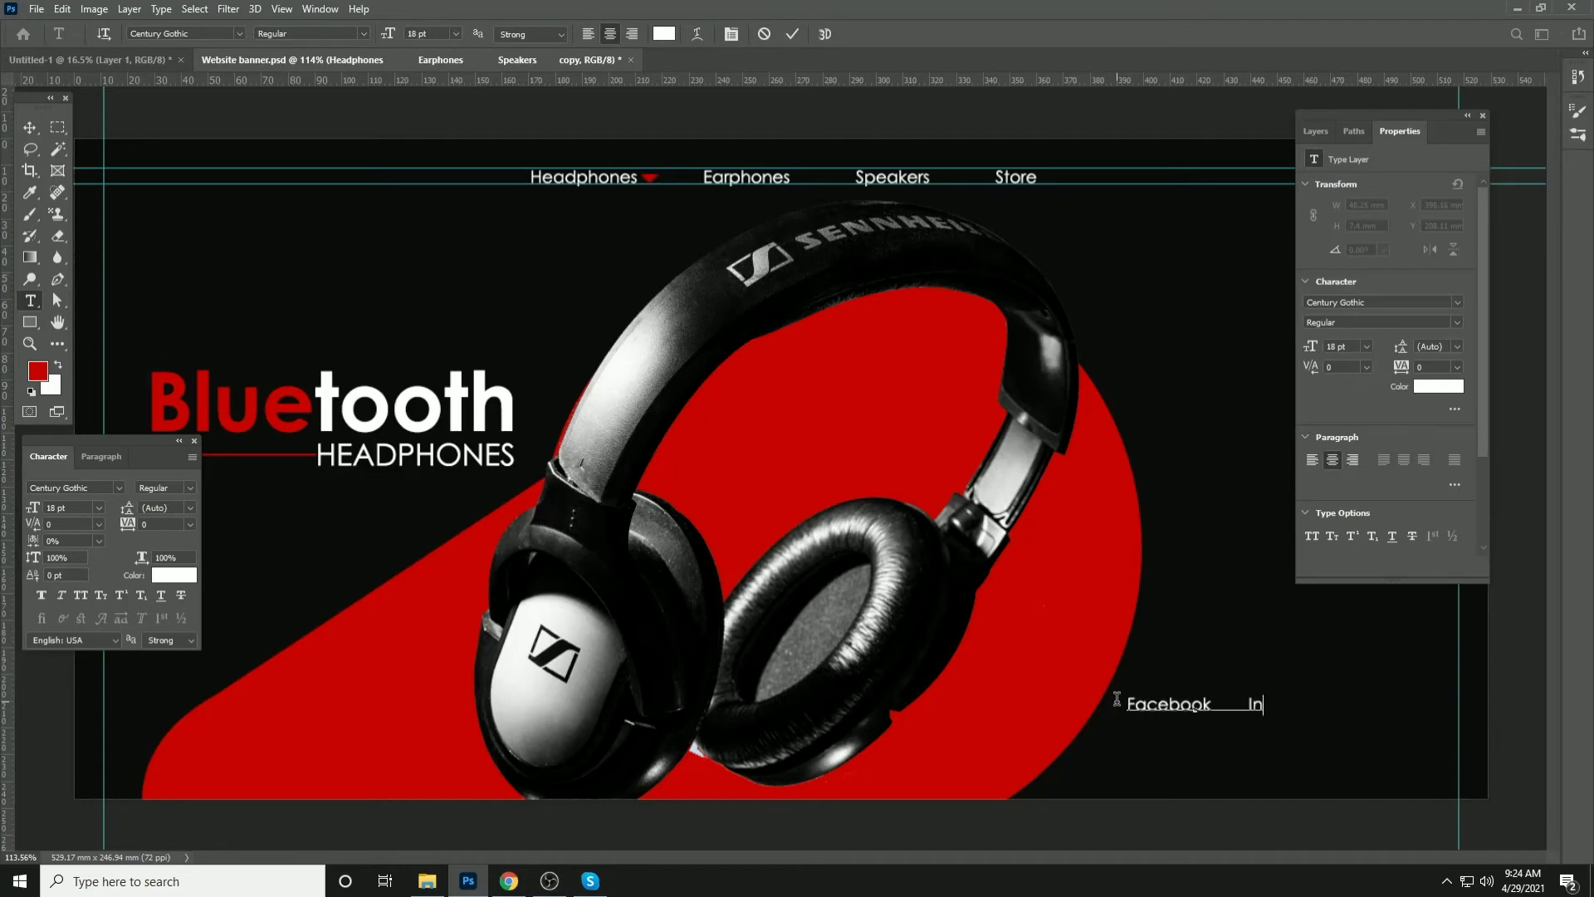
pyautogui.write('sta')
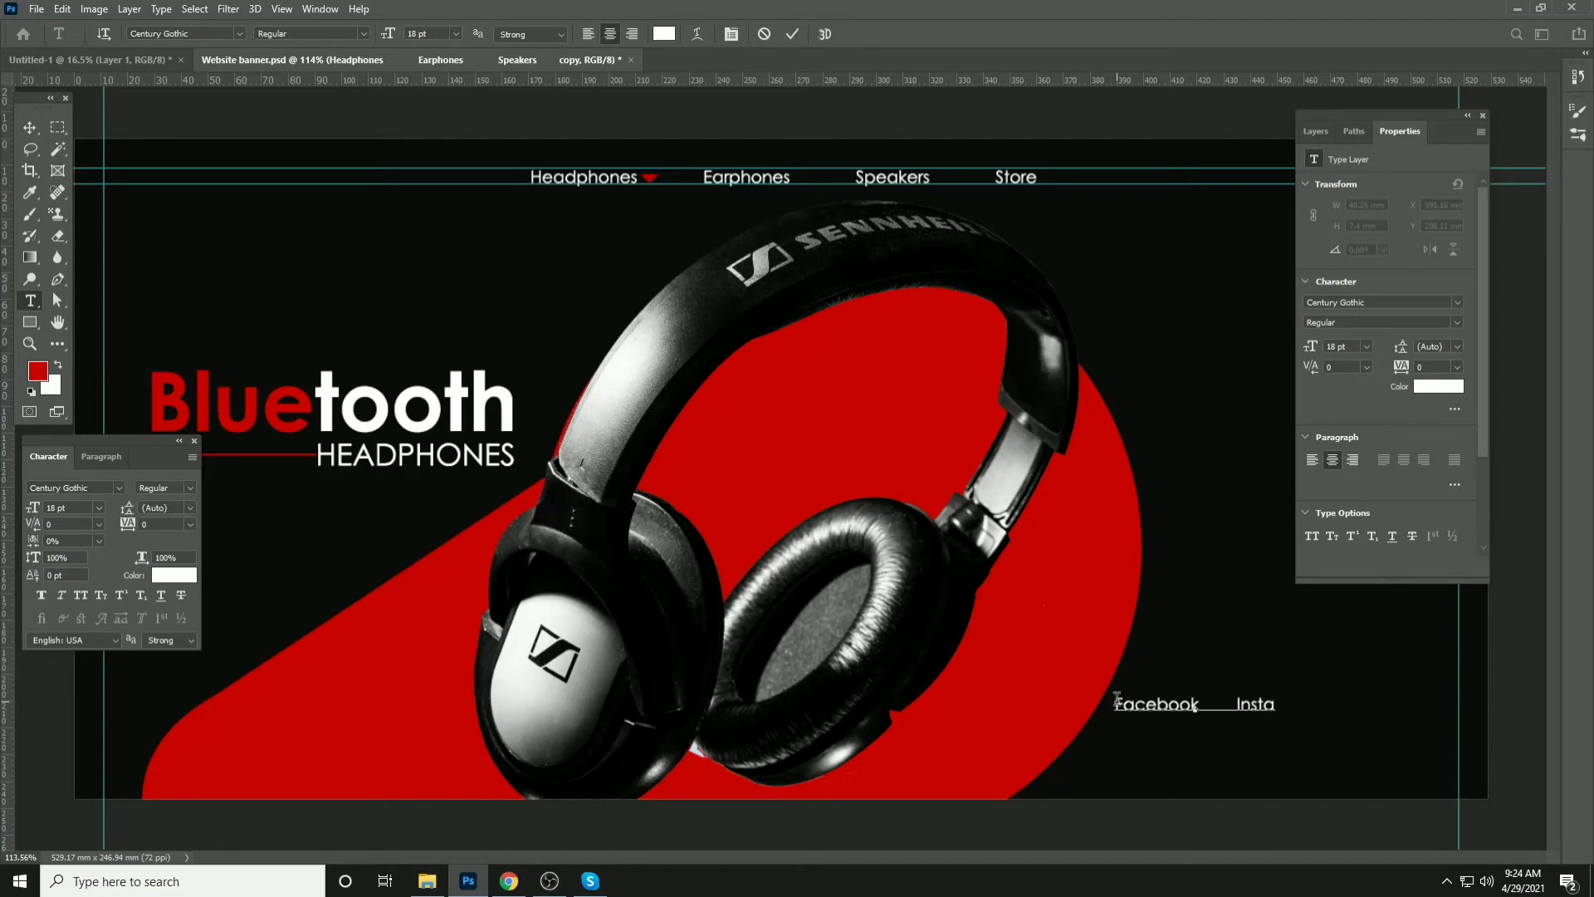
pyautogui.write('gram')
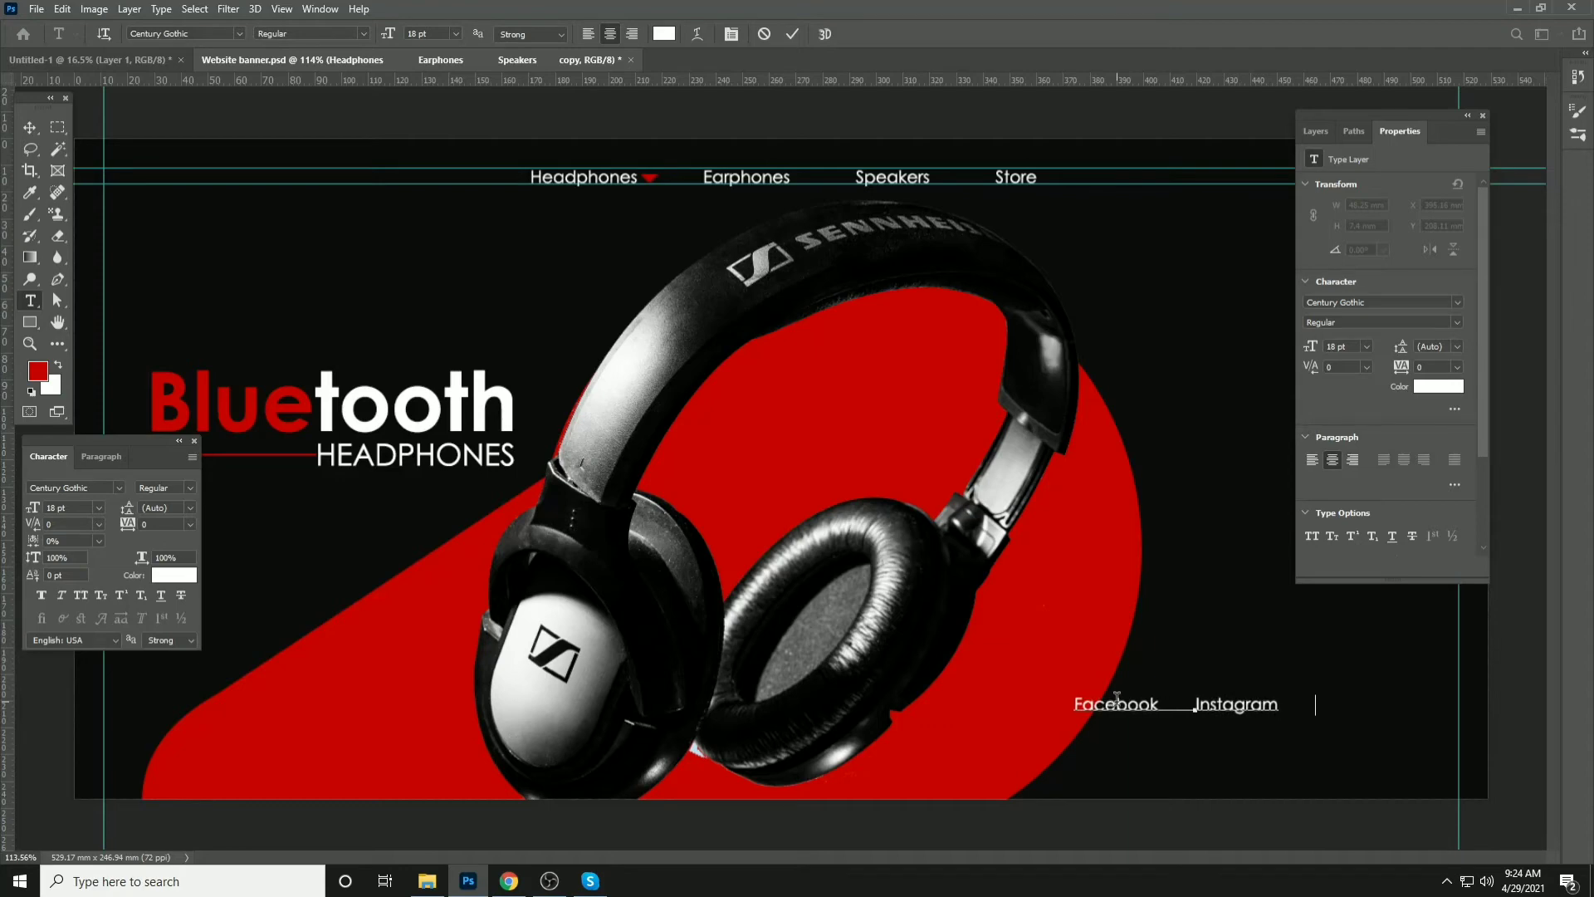
pyautogui.write('      Twi')
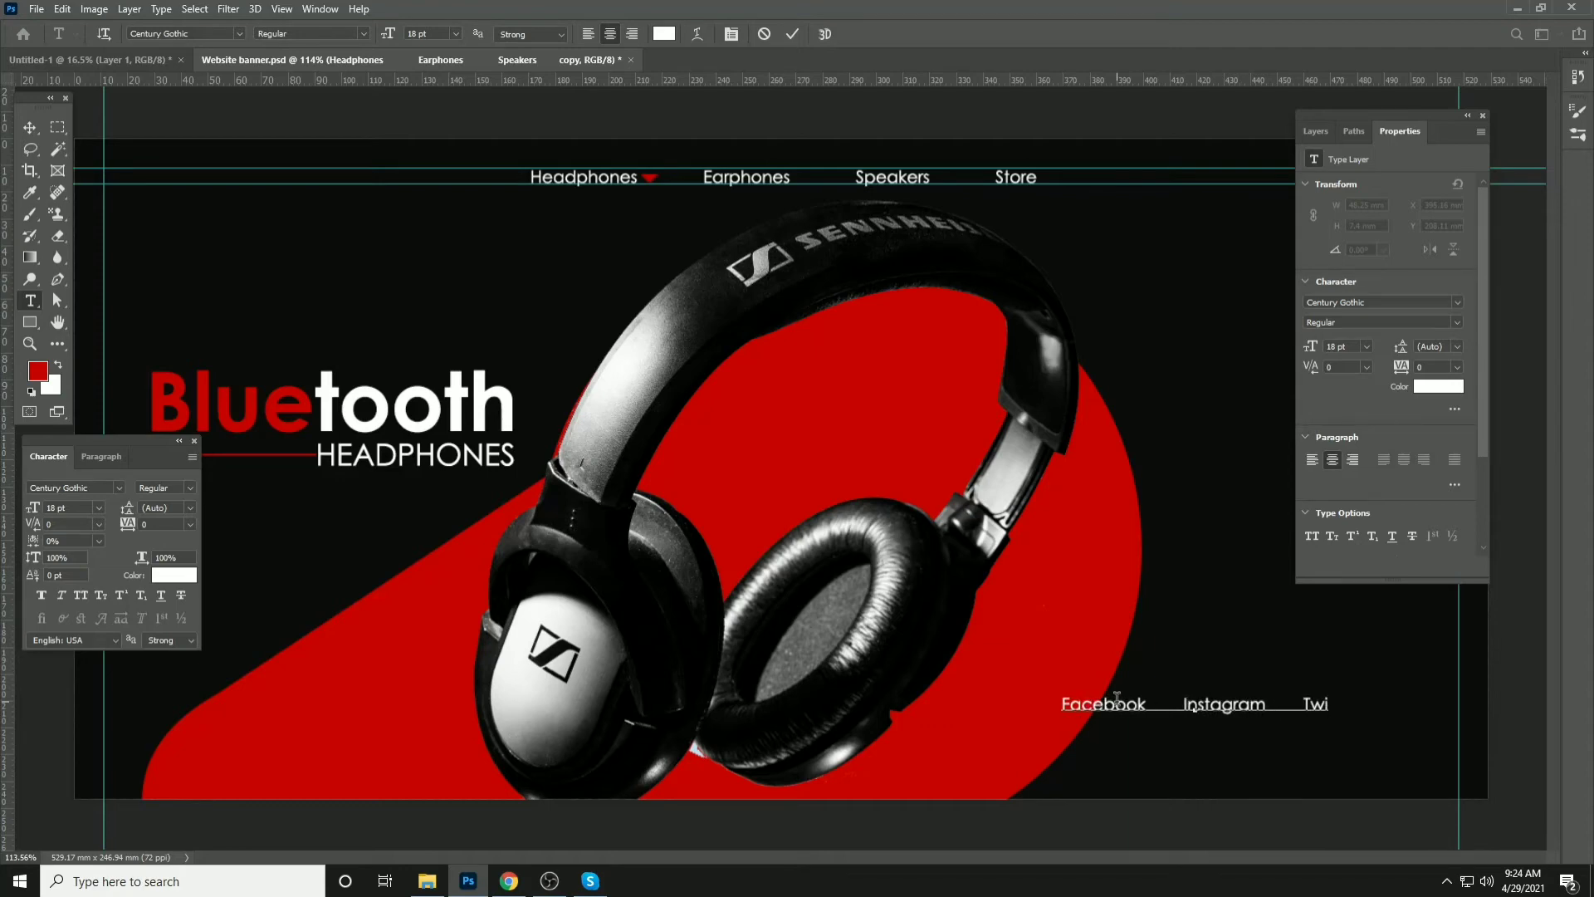
pyautogui.write('tter')
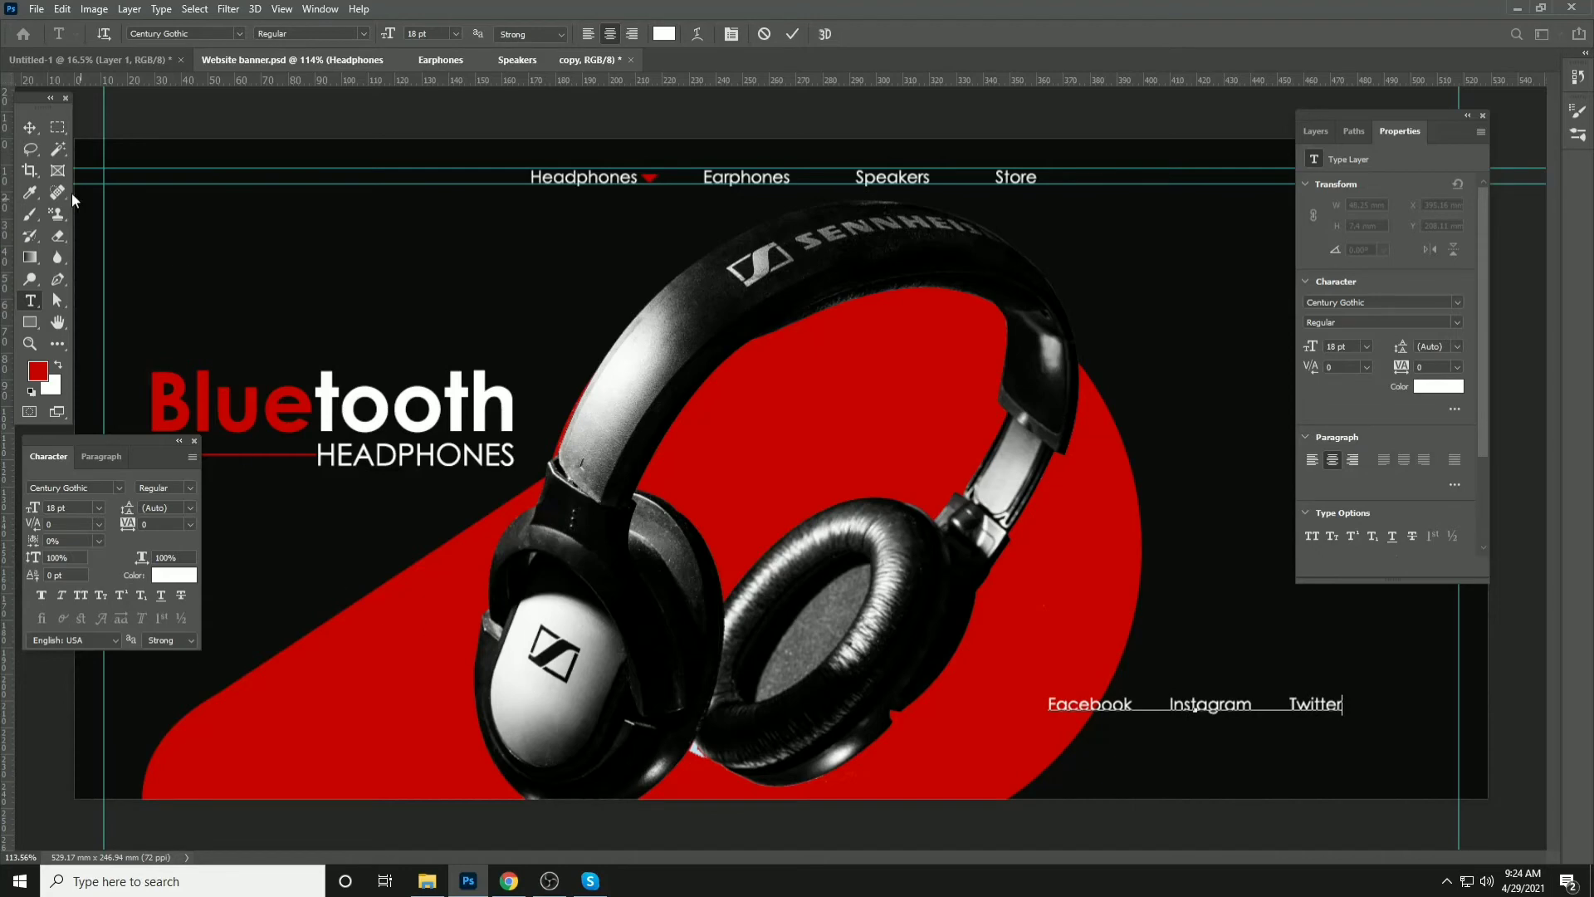
pyautogui.click(29, 127)
# Rotate the "Facebook Instagram Twitter" text 90° clockwise so that it runs vertically
pyautogui.scroll(2, 1236, 641)
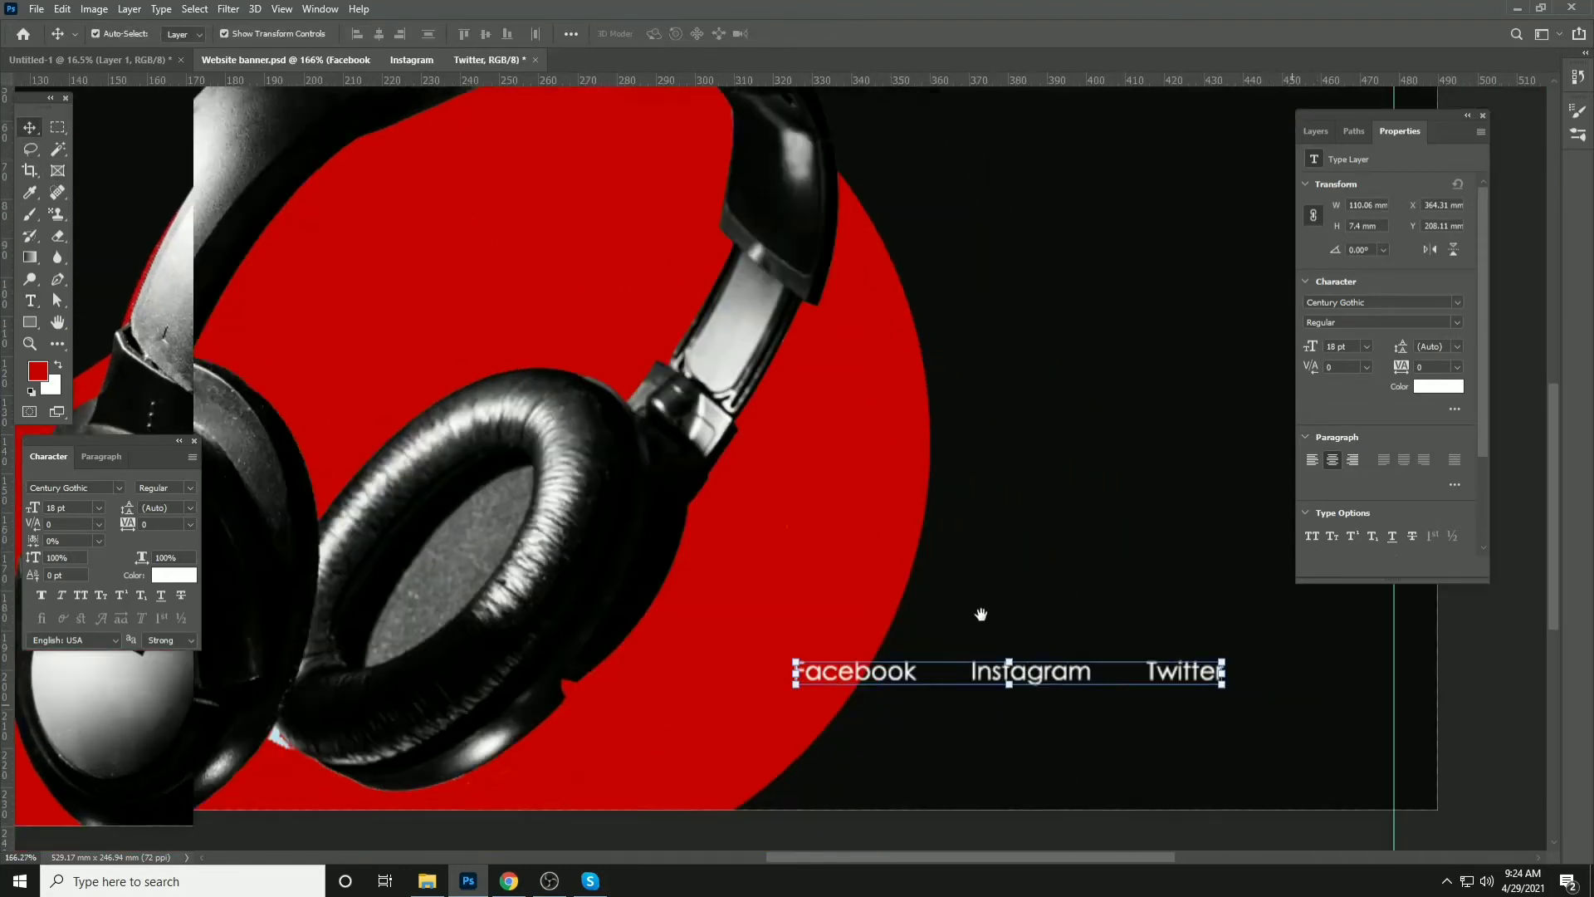
pyautogui.moveTo(981, 615); pyautogui.dragTo(858, 558)
pyautogui.hotkey('ctrl', 't')
pyautogui.rightClick(832, 565)
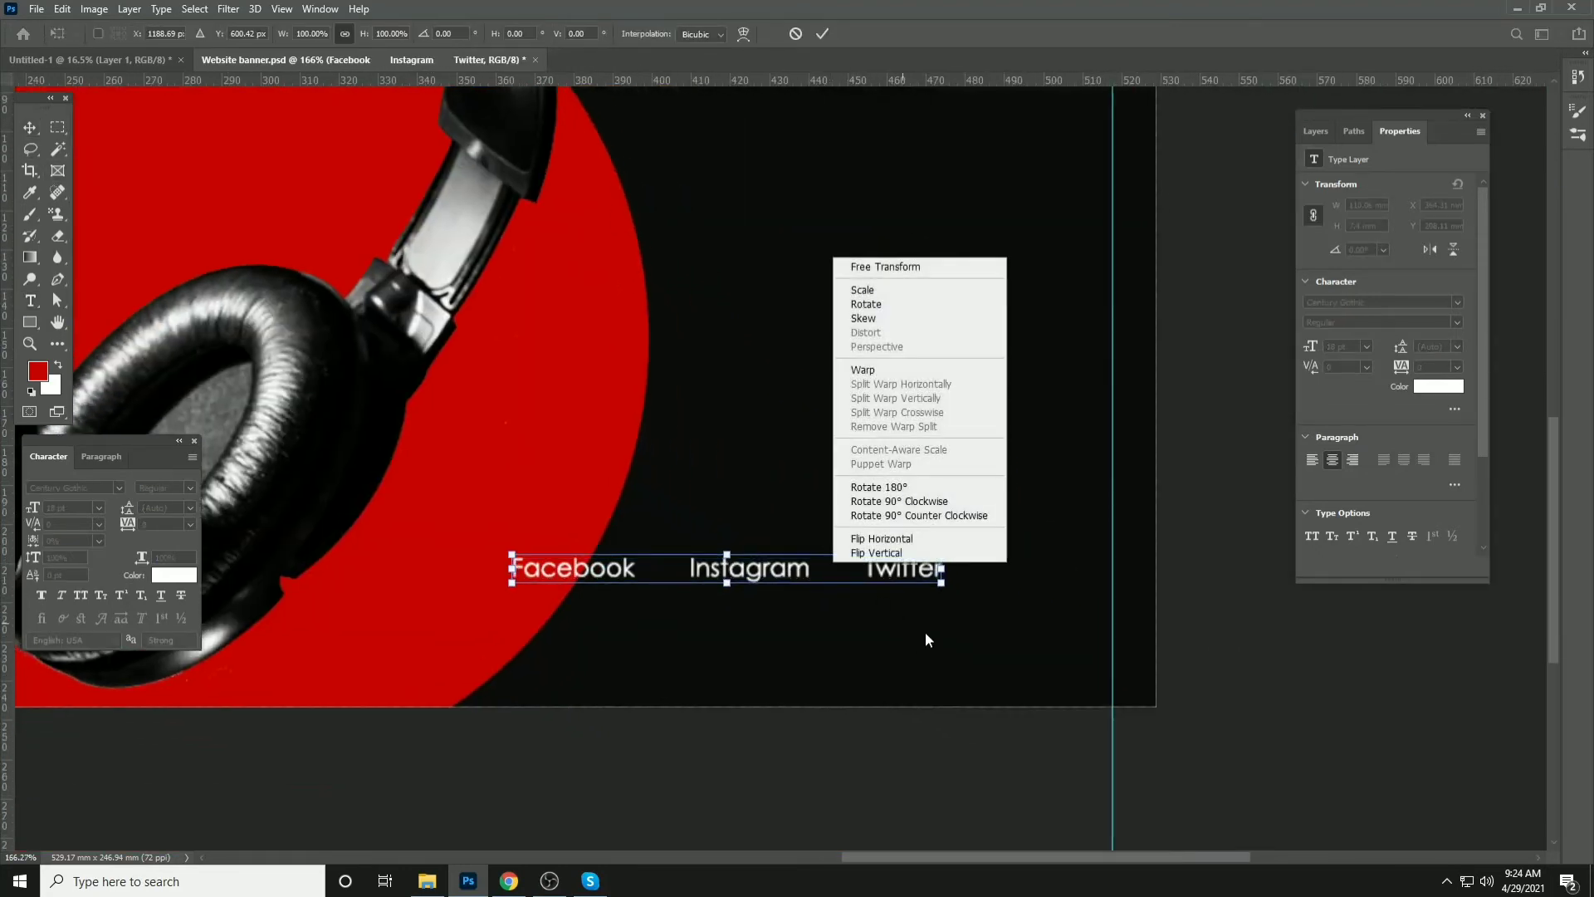
pyautogui.click(929, 518)
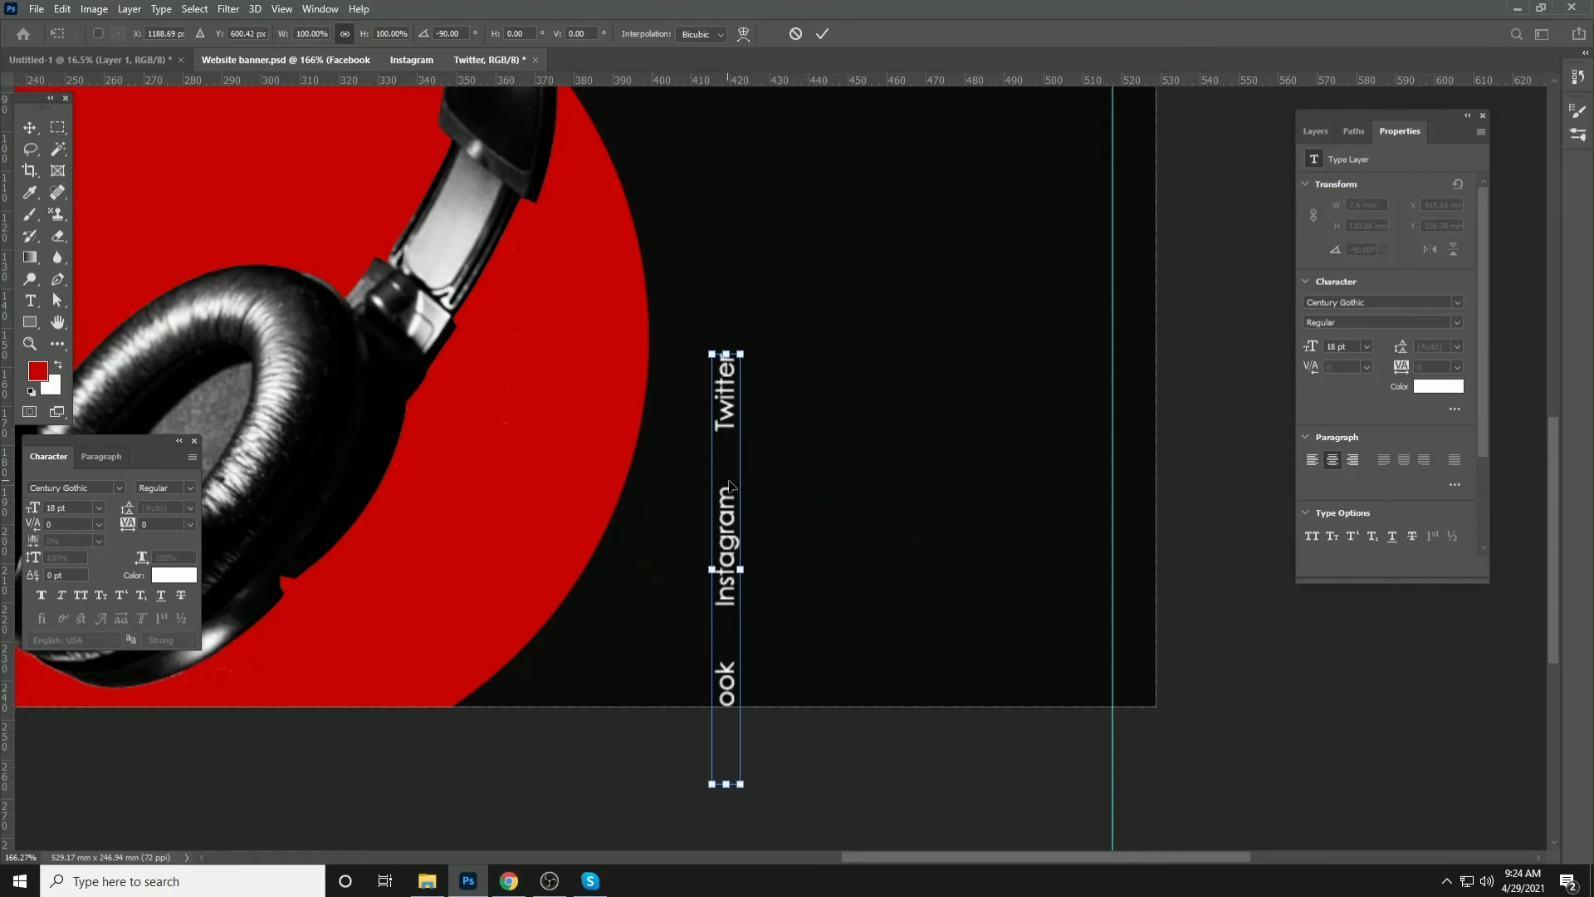
pyautogui.hotkey('ctrl', 'z')
pyautogui.rightClick(770, 580)
pyautogui.click(864, 520)
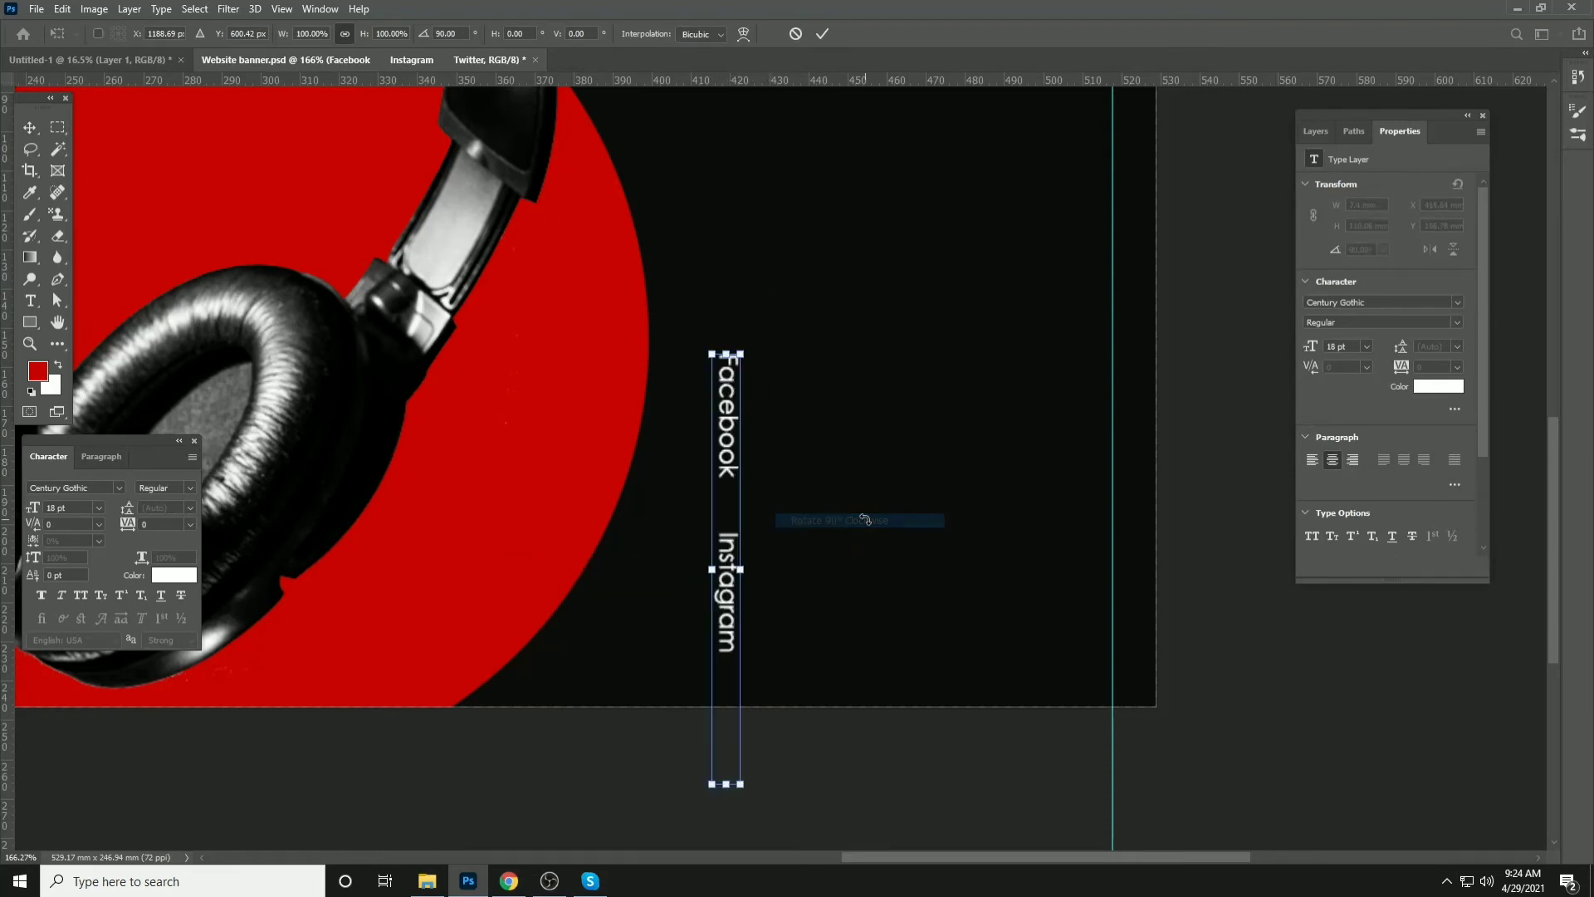
pyautogui.press('Return')
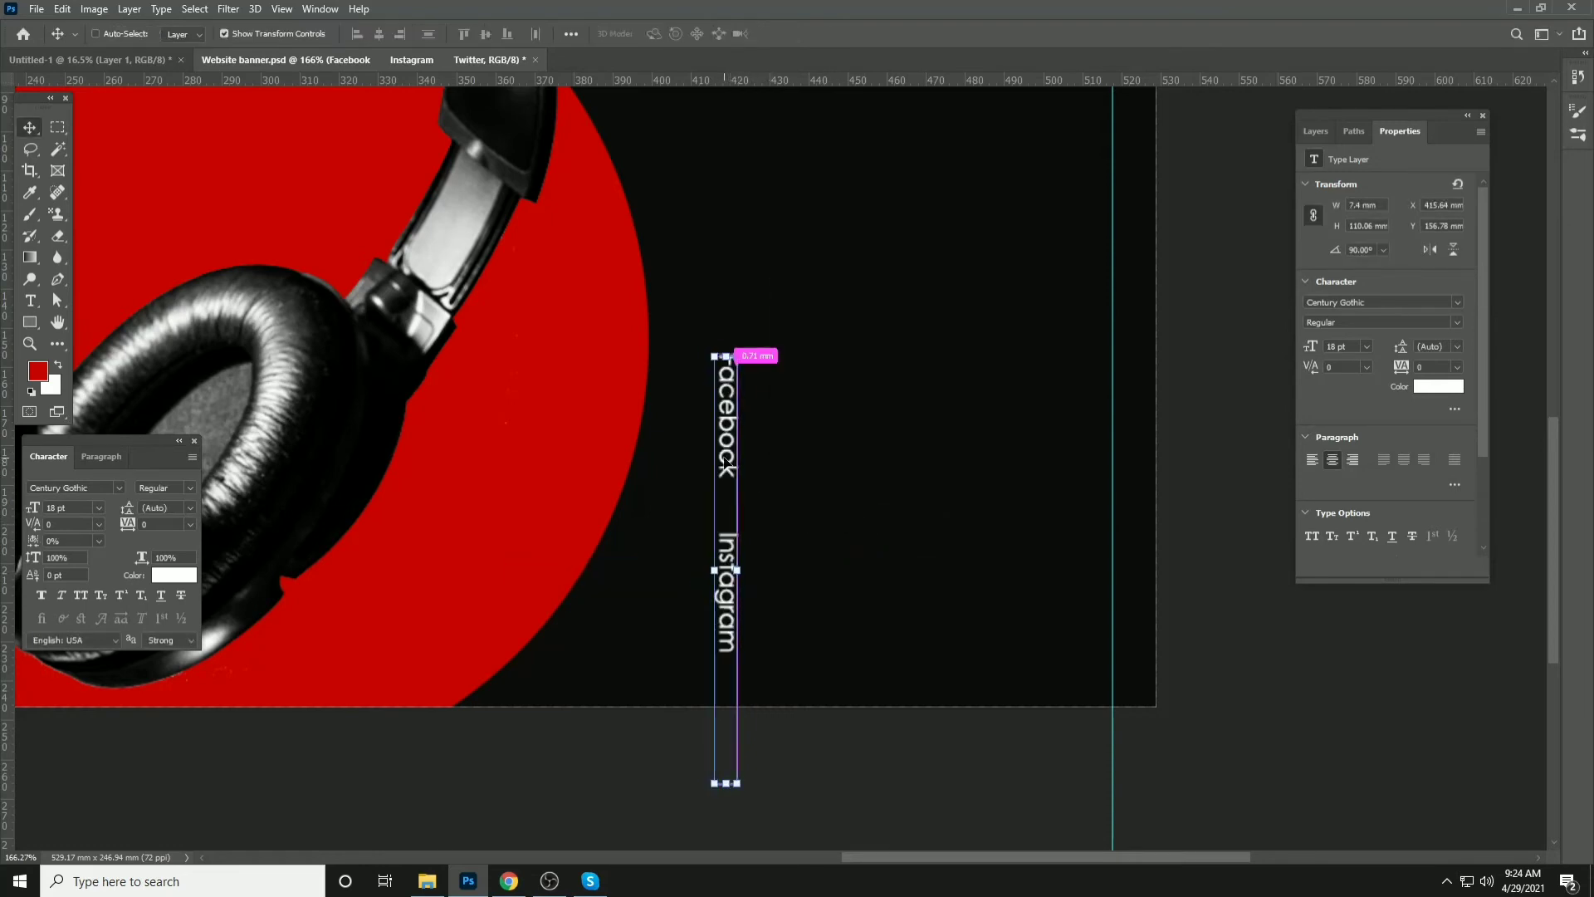
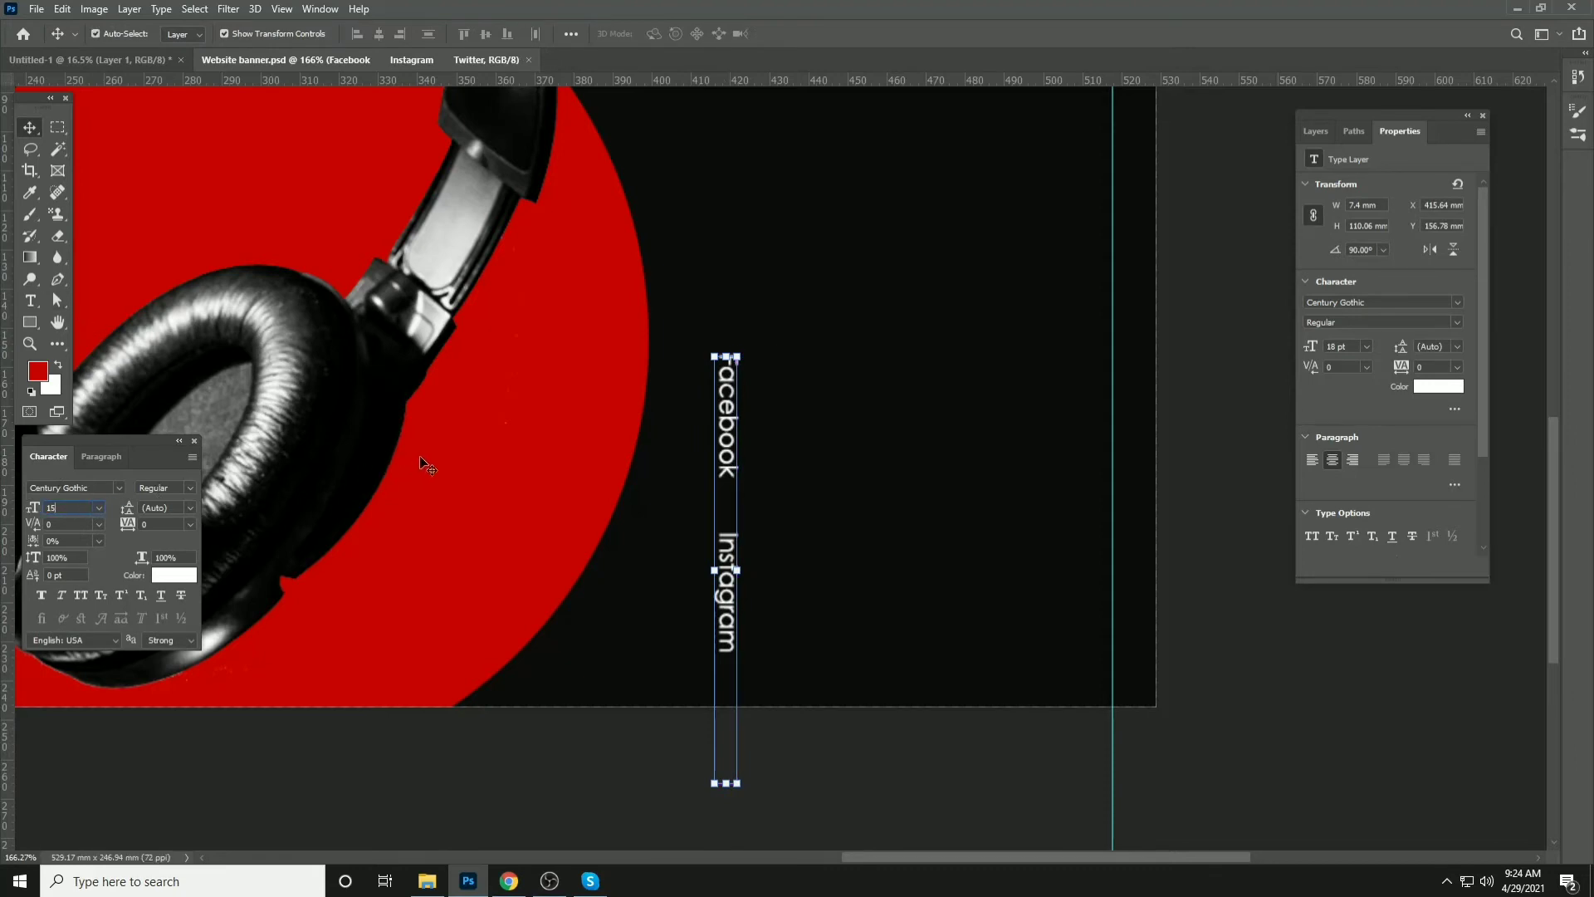
# Set the vertical social links text to 15 pt and center it vertically on the canvas
pyautogui.press('Return')
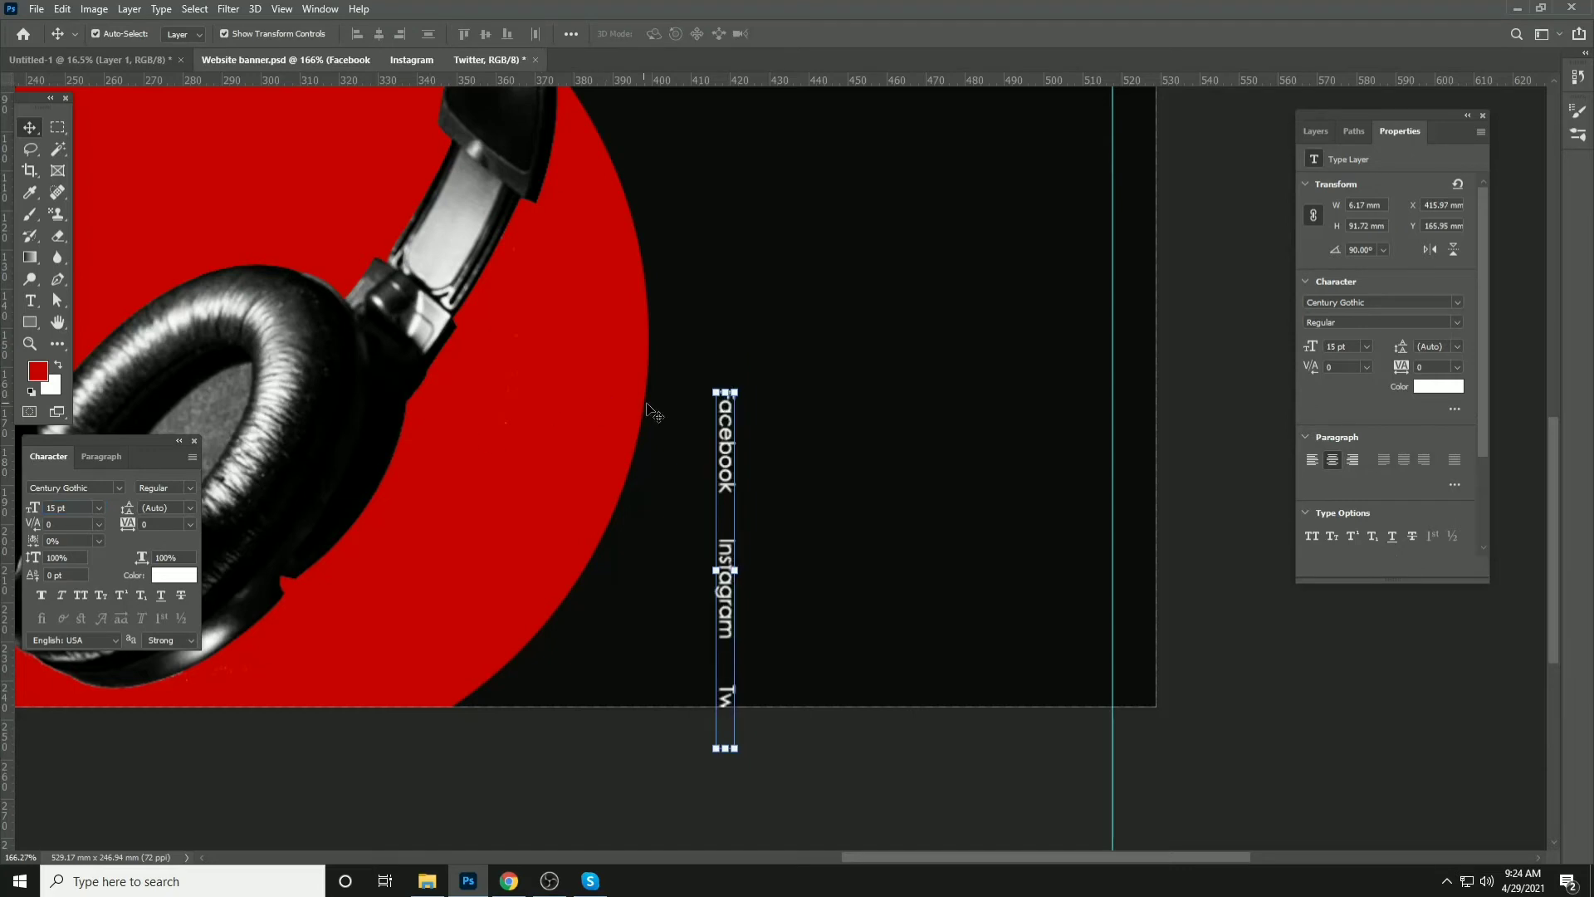
pyautogui.scroll(-1, 646, 422)
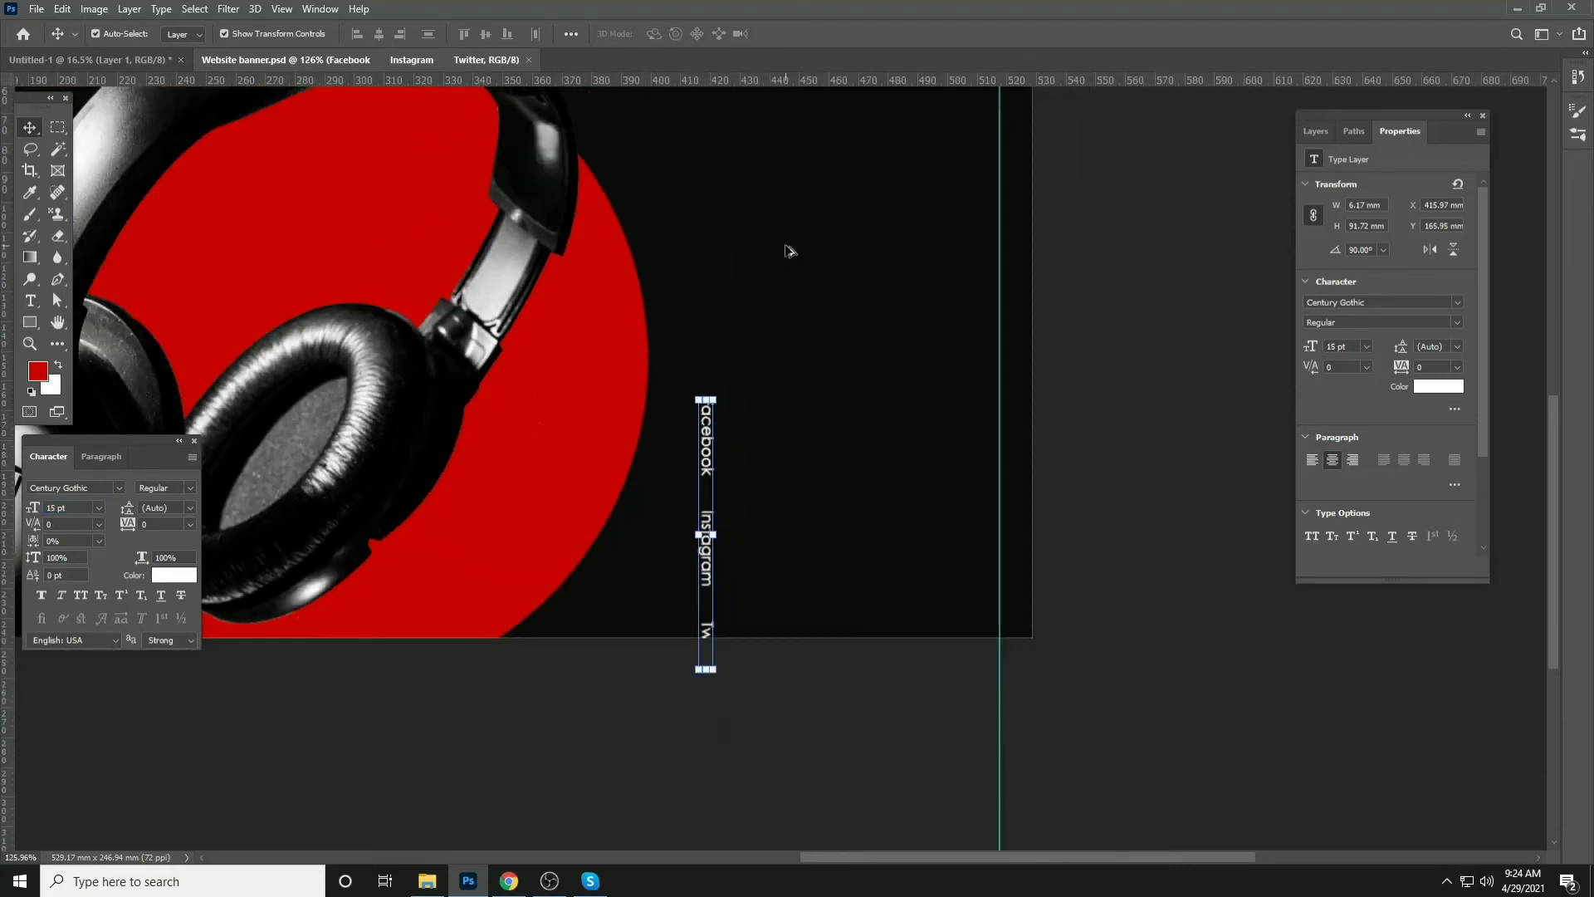
pyautogui.hotkey('ctrl', 'a')
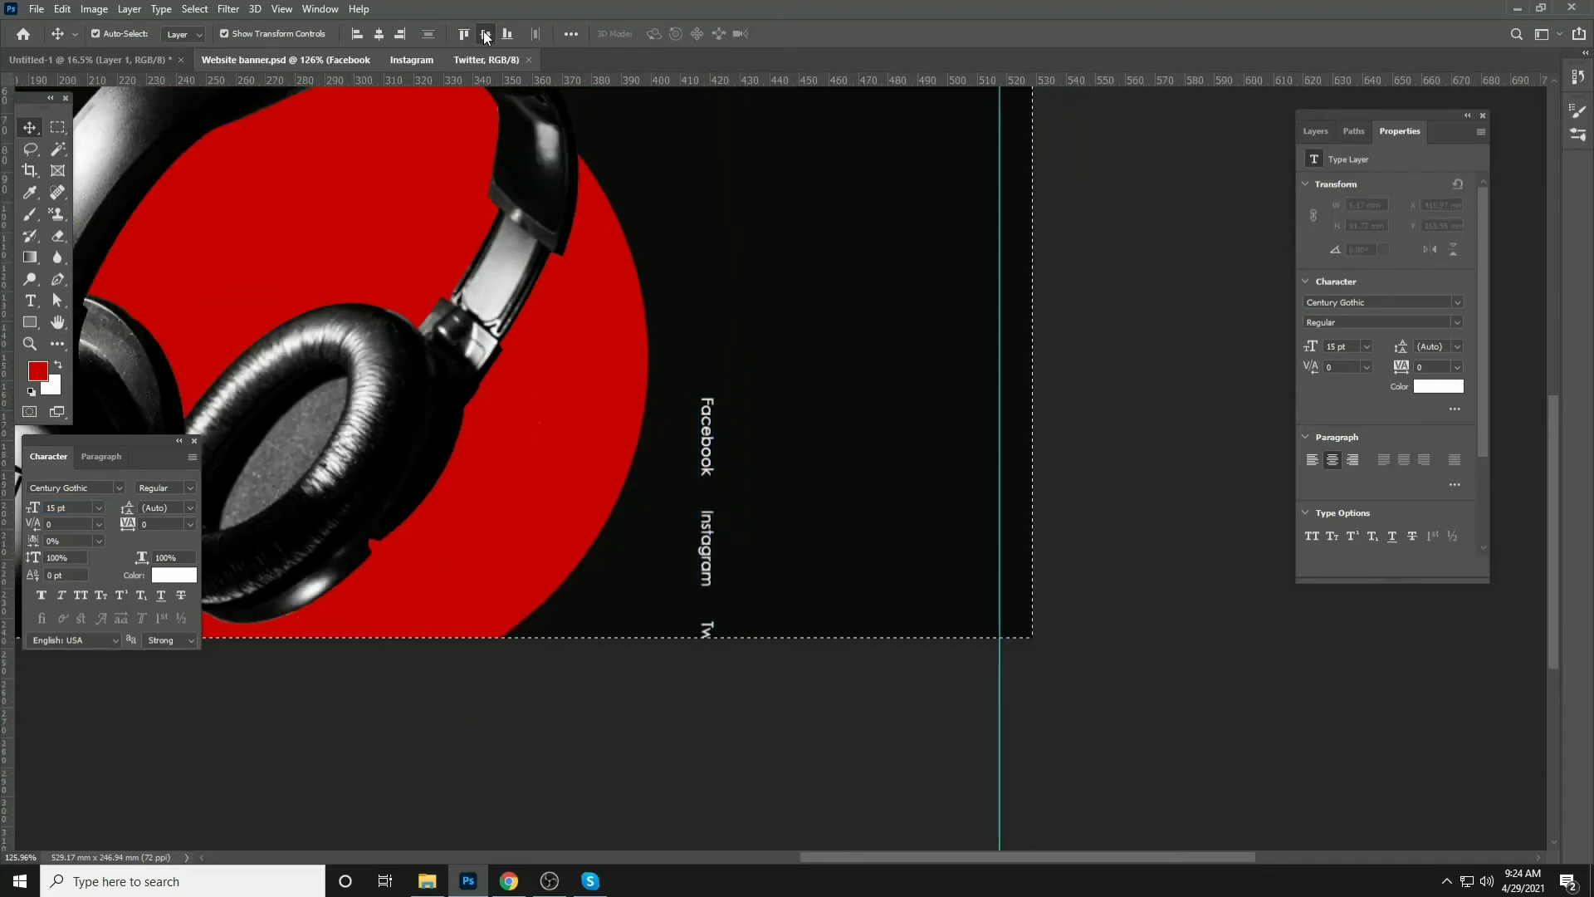
pyautogui.click(486, 33)
# Move the vertical social links text horizontally to the banner's right edge so that it sits against the vertical guide
pyautogui.scroll(1, 1042, 170)
pyautogui.moveTo(1041, 169); pyautogui.dragTo(967, 388)
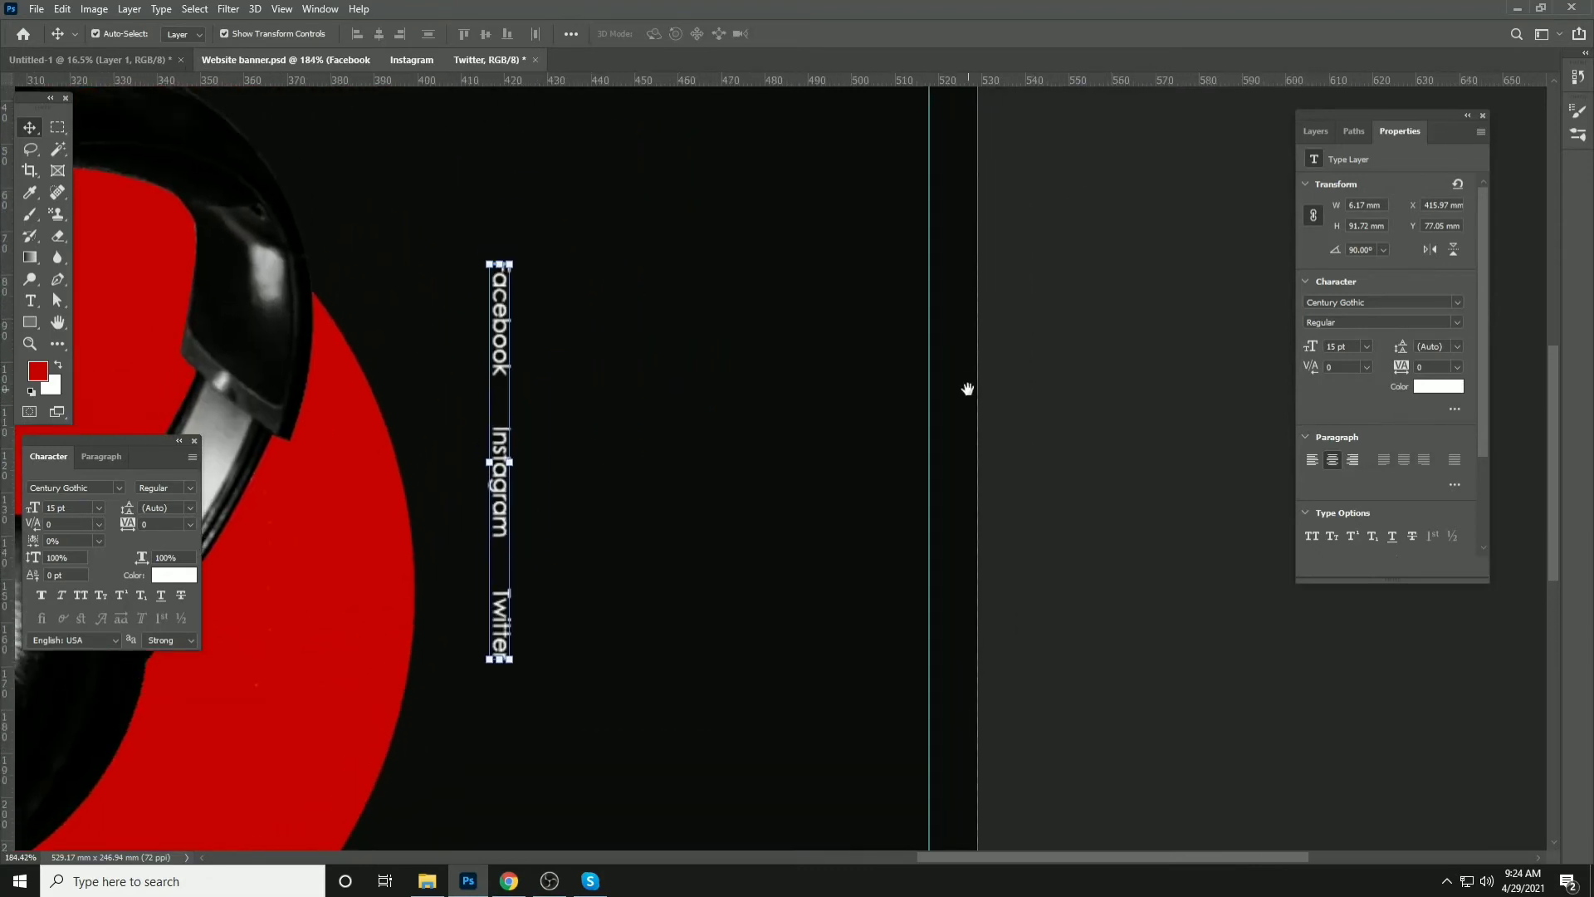
pyautogui.hotkey('shift', 'Right')
pyautogui.hotkey('shift', 'Right')
pyautogui.hotkey('shift', 'Right')
pyautogui.hotkey('shift', 'Right')
pyautogui.hotkey('shift', 'Right')
pyautogui.hotkey('shift', 'Right')
pyautogui.hotkey('shift', 'Right')
pyautogui.hotkey('shift', 'Right')
pyautogui.hotkey('shift', 'Right')
pyautogui.hotkey('shift', 'Right')
pyautogui.hotkey('shift', 'Right')
pyautogui.hotkey('shift', 'Right')
pyautogui.hotkey('shift', 'Right')
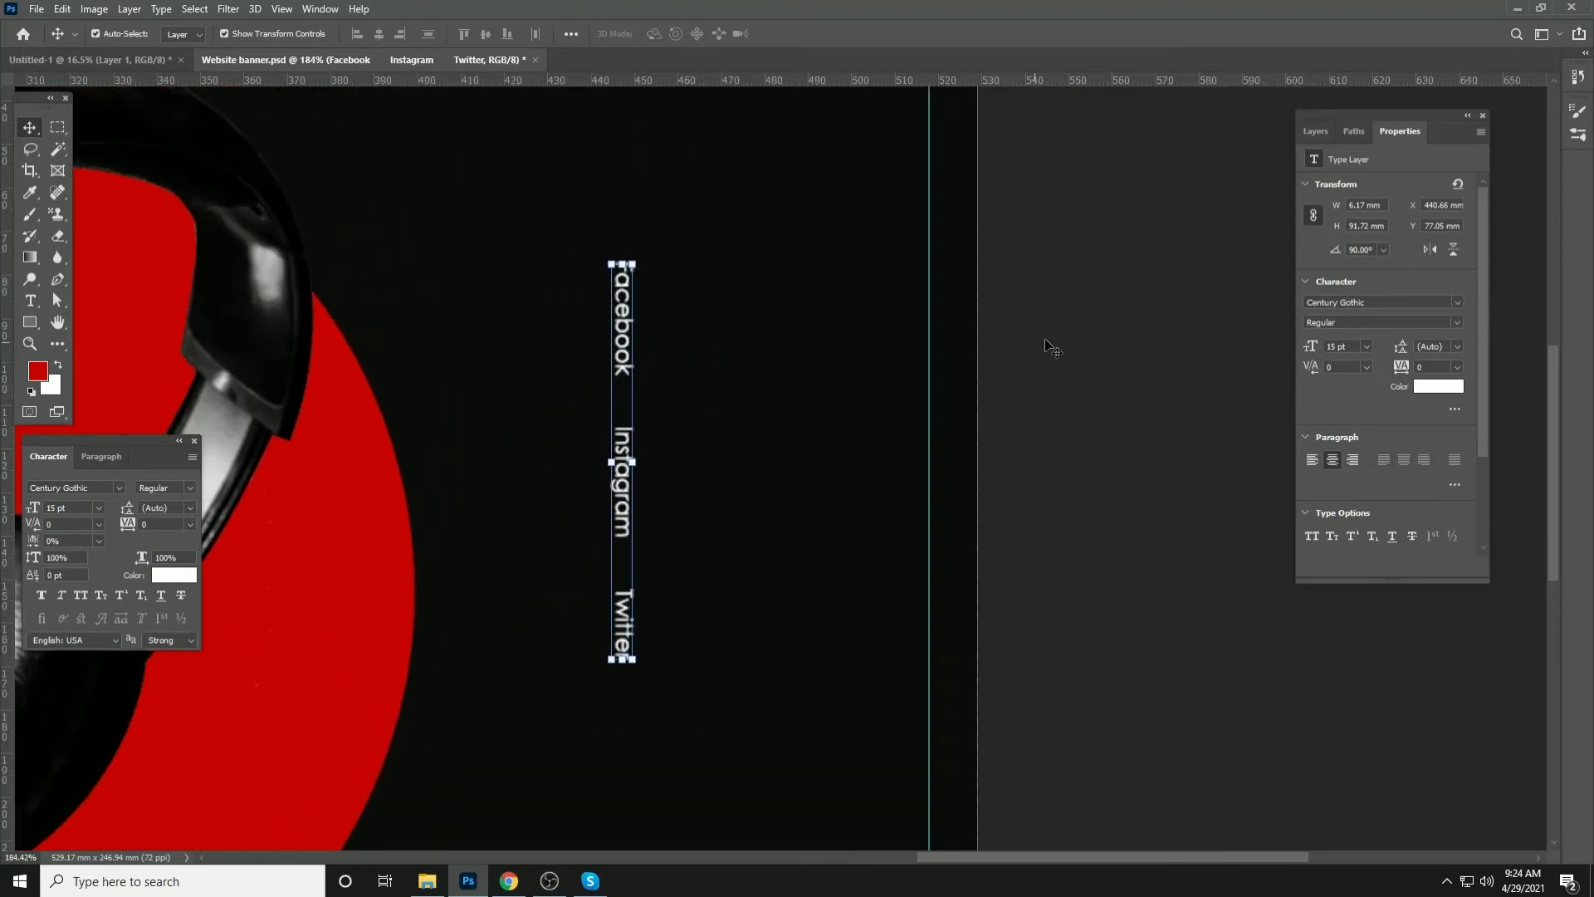
pyautogui.hotkey('shift', 'Right')
pyautogui.hotkey('shift', 'Right')
pyautogui.hotkey('shift', 'Right')
pyautogui.hotkey('shift', 'Right')
pyautogui.hotkey('shift', 'Right')
pyautogui.hotkey('shift', 'Right')
pyautogui.hotkey('shift', 'Right')
pyautogui.hotkey('shift', 'Right')
pyautogui.hotkey('shift', 'Right')
pyautogui.hotkey('shift', 'Right')
pyautogui.hotkey('shift', 'Right')
pyautogui.hotkey('shift', 'Right')
pyautogui.hotkey('shift', 'Right')
pyautogui.hotkey('shift', 'Right')
pyautogui.hotkey('shift', 'Right')
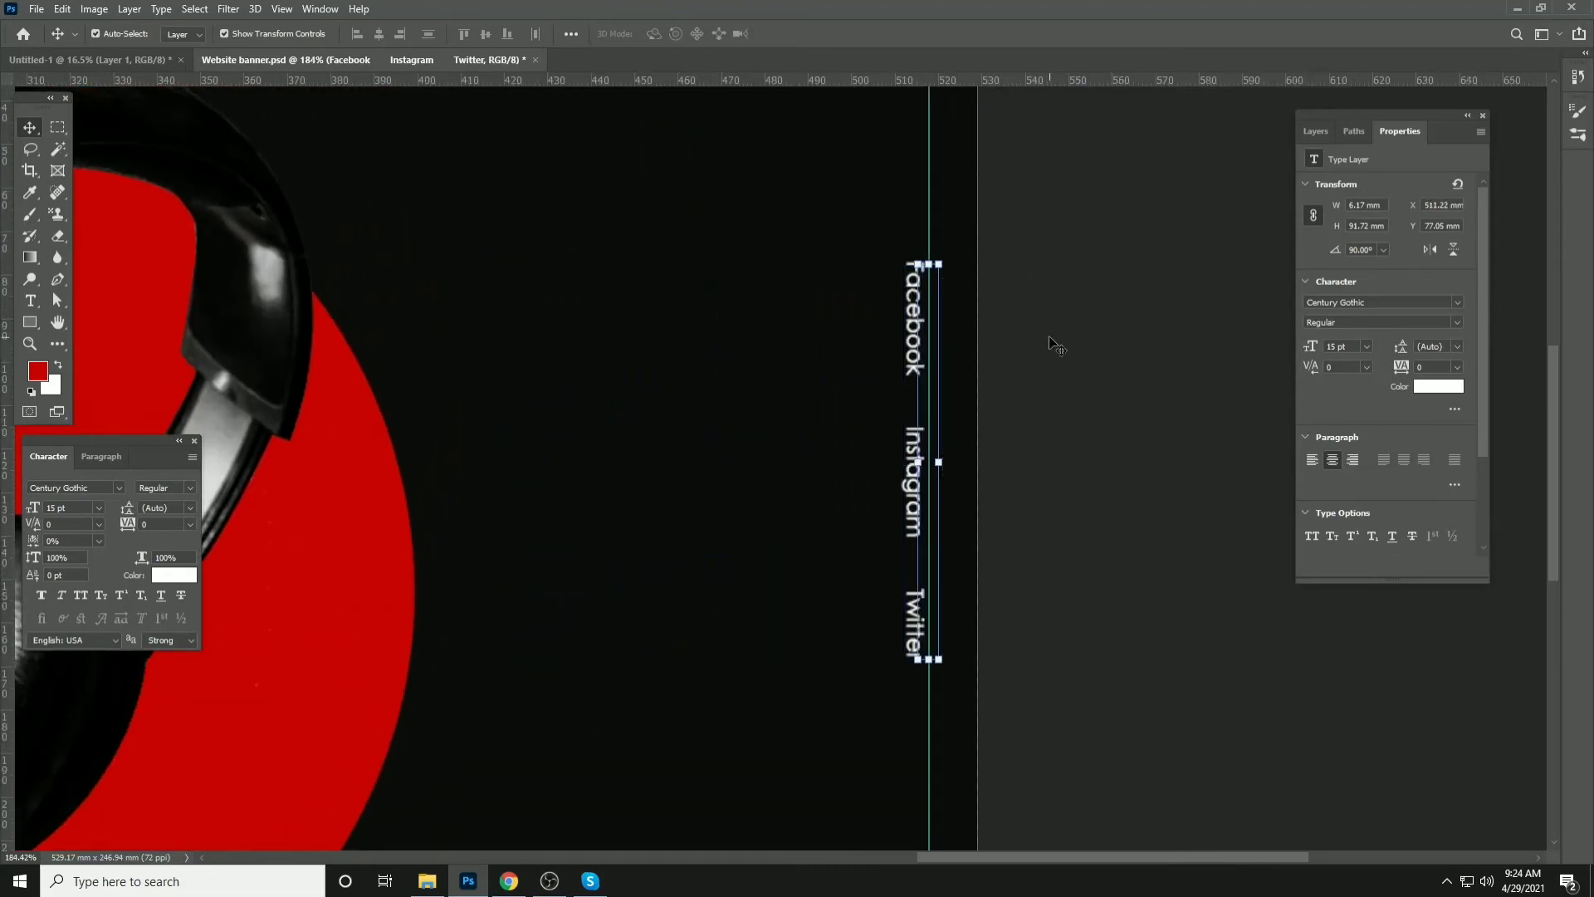
pyautogui.click(1056, 302)
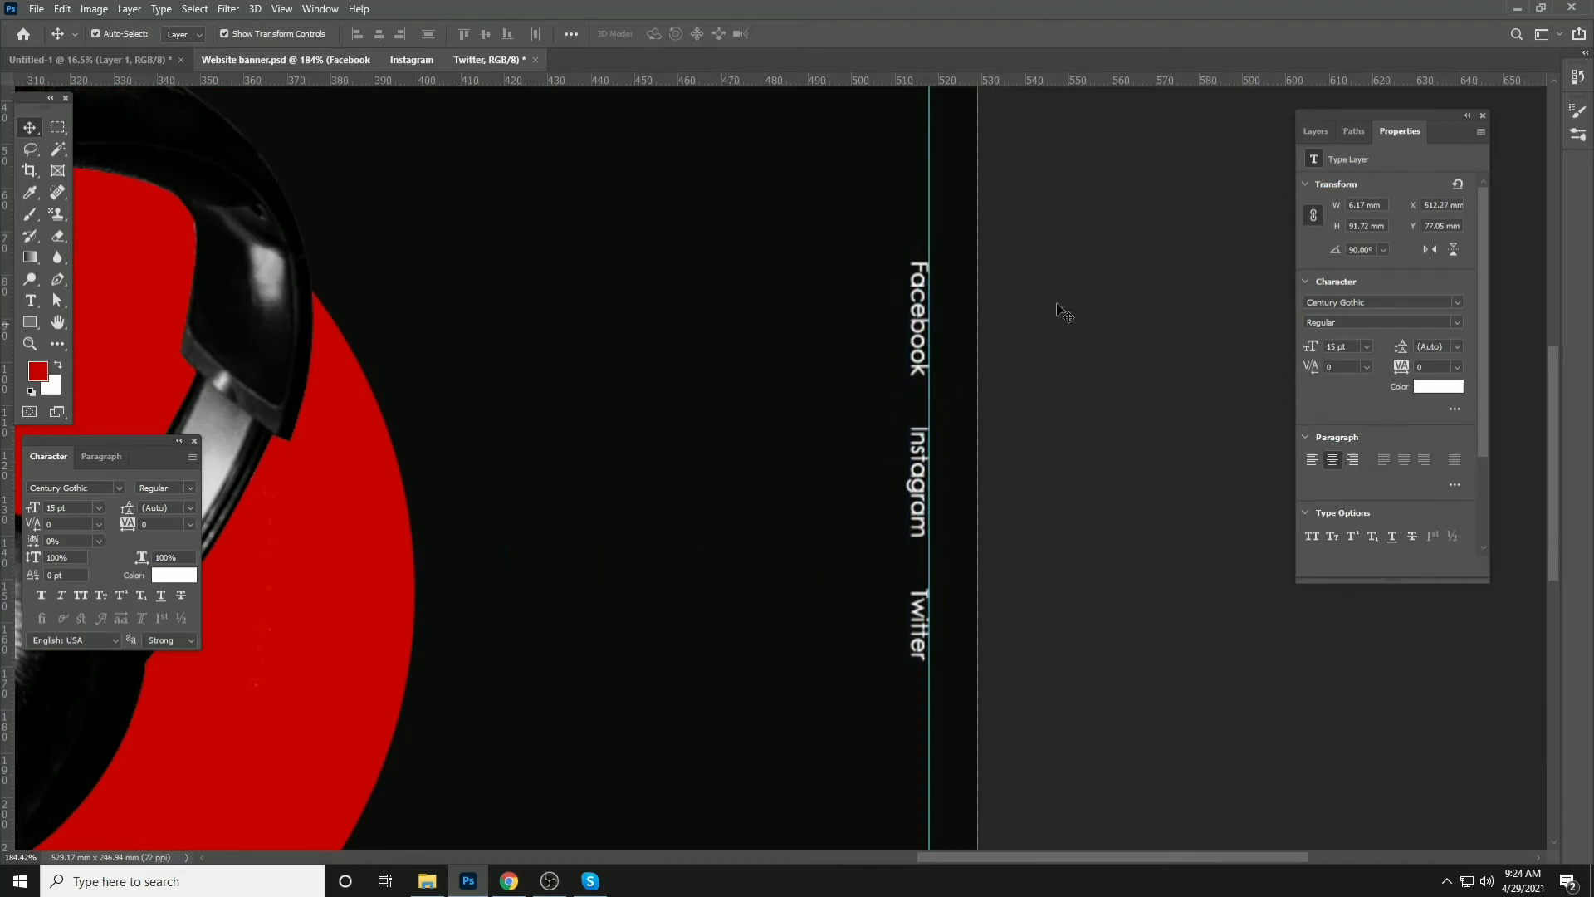
# Draw a thin red vertical bar about 2 px wide and 53 px high beside "Facebook" and nudge it slightly down
pyautogui.moveTo(30, 322); pyautogui.dragTo(73, 330)
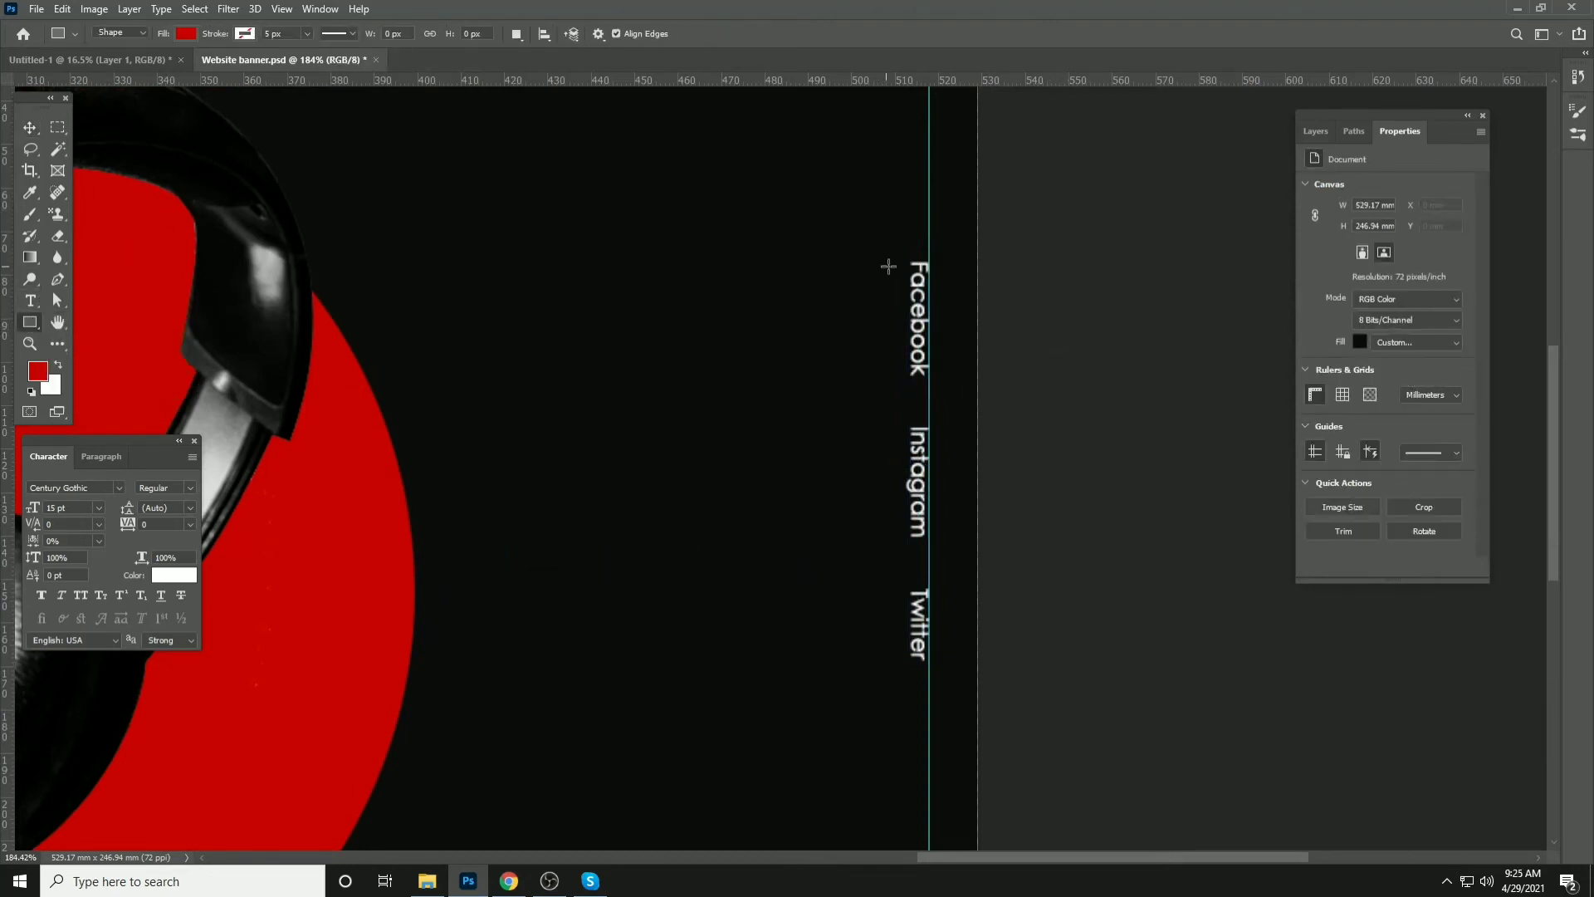
pyautogui.moveTo(899, 264); pyautogui.dragTo(902, 342)
pyautogui.click(30, 127)
pyautogui.click(1114, 294)
pyautogui.scroll(5, 913, 274)
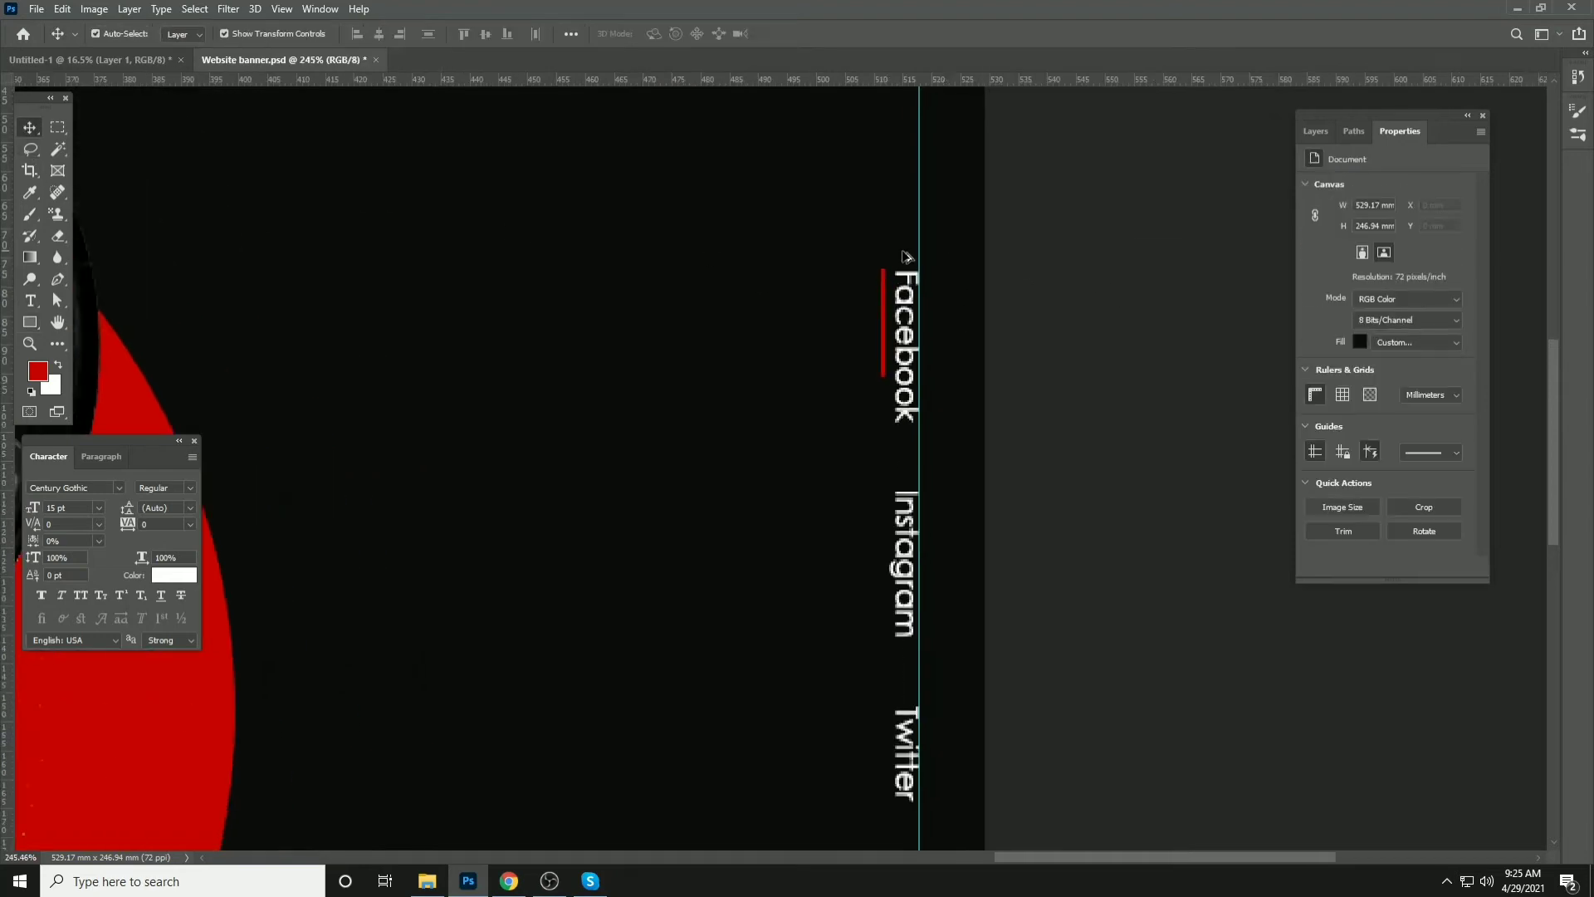
pyautogui.click(896, 287)
pyautogui.press('Down')
pyautogui.press('Down')
pyautogui.press('Down')
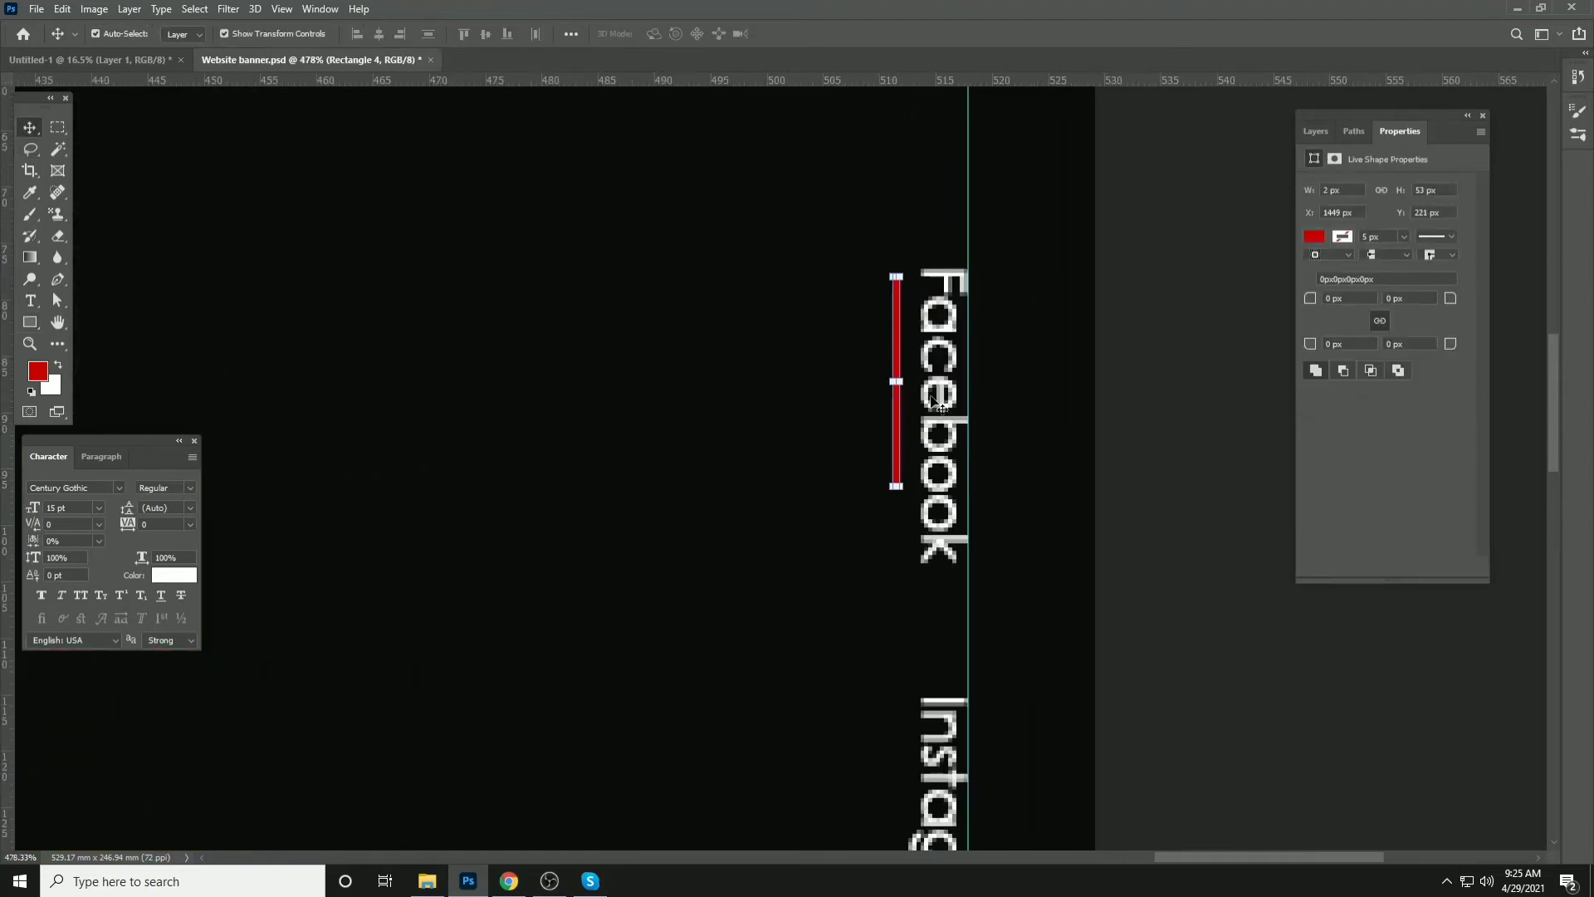
# Shorten the red bar beside "Facebook" from its lower end to about 29 px high
pyautogui.hotkey('ctrl', 't')
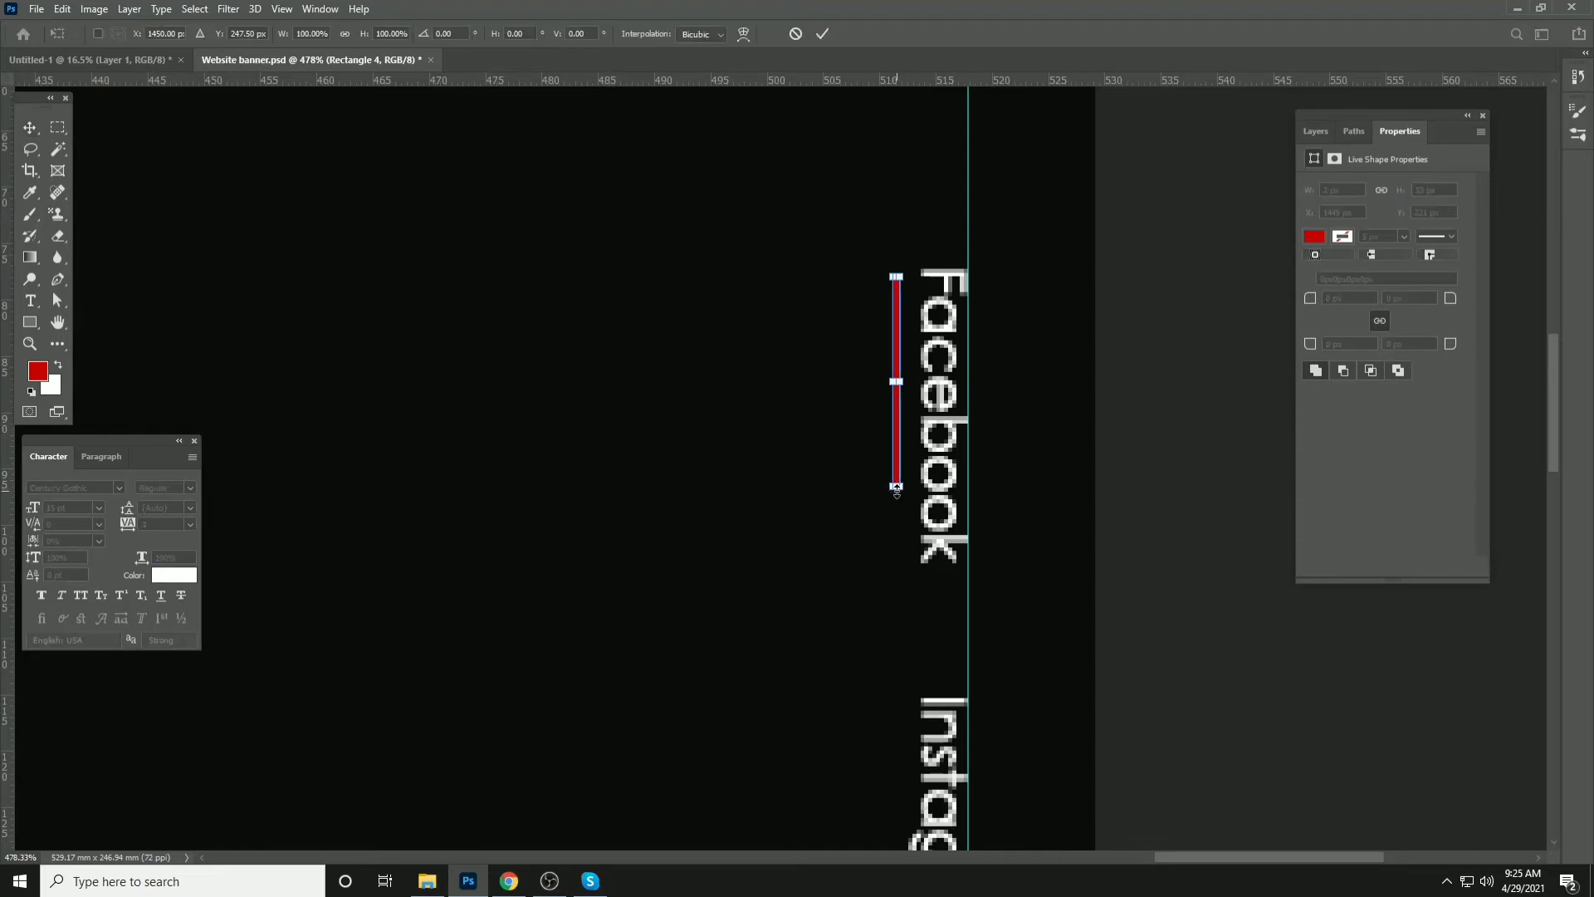
pyautogui.moveTo(897, 488); pyautogui.dragTo(897, 388)
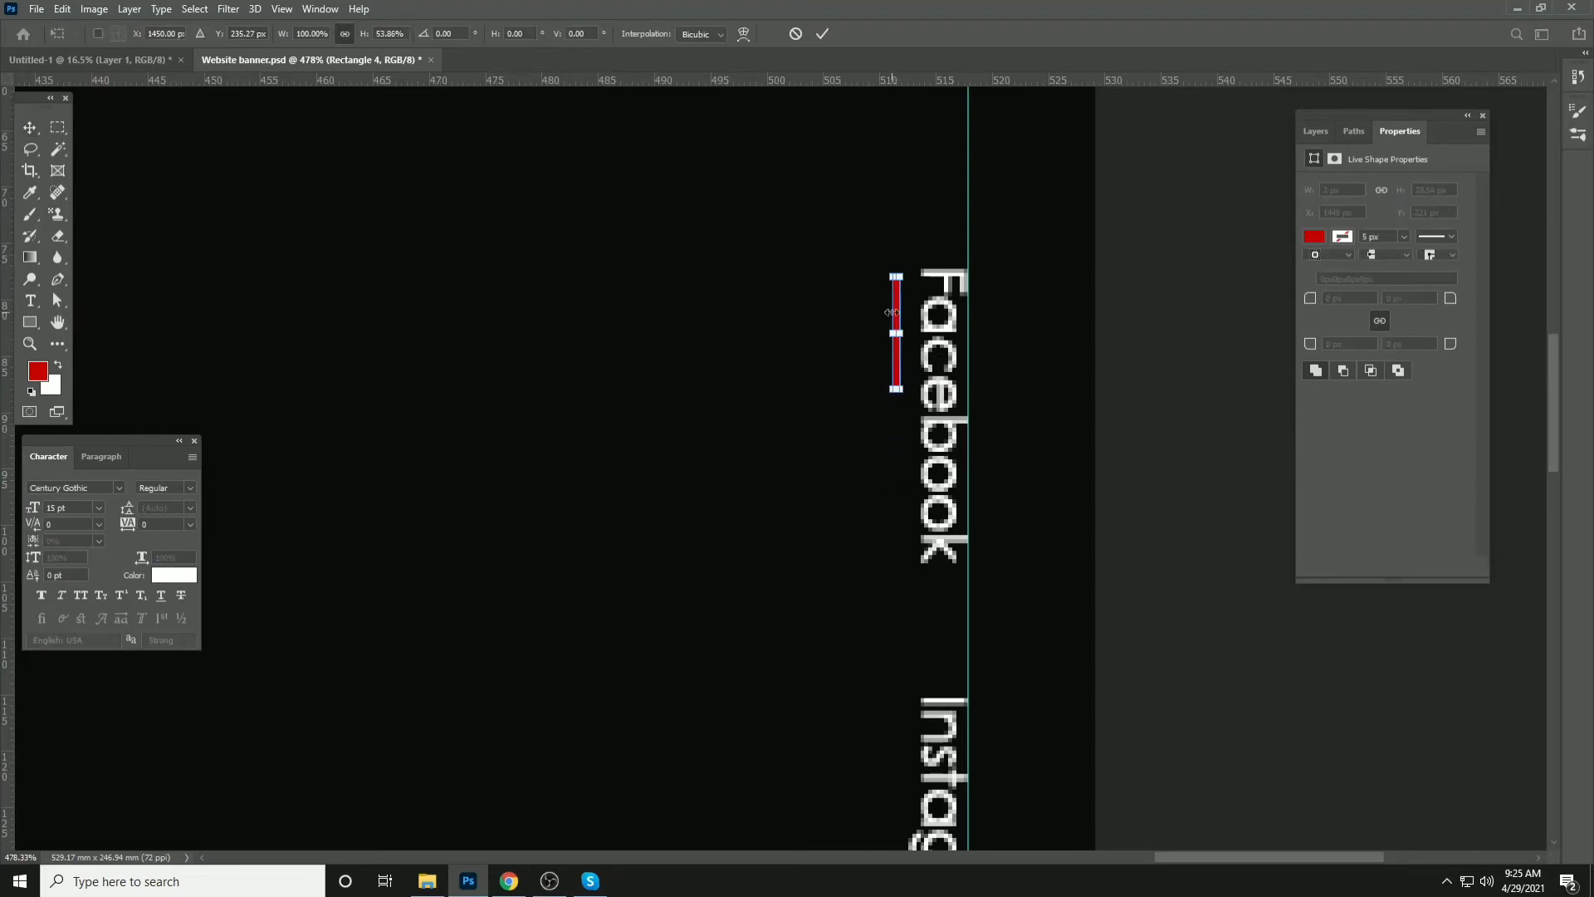
pyautogui.press('Return')
pyautogui.scroll(-5, 1021, 370)
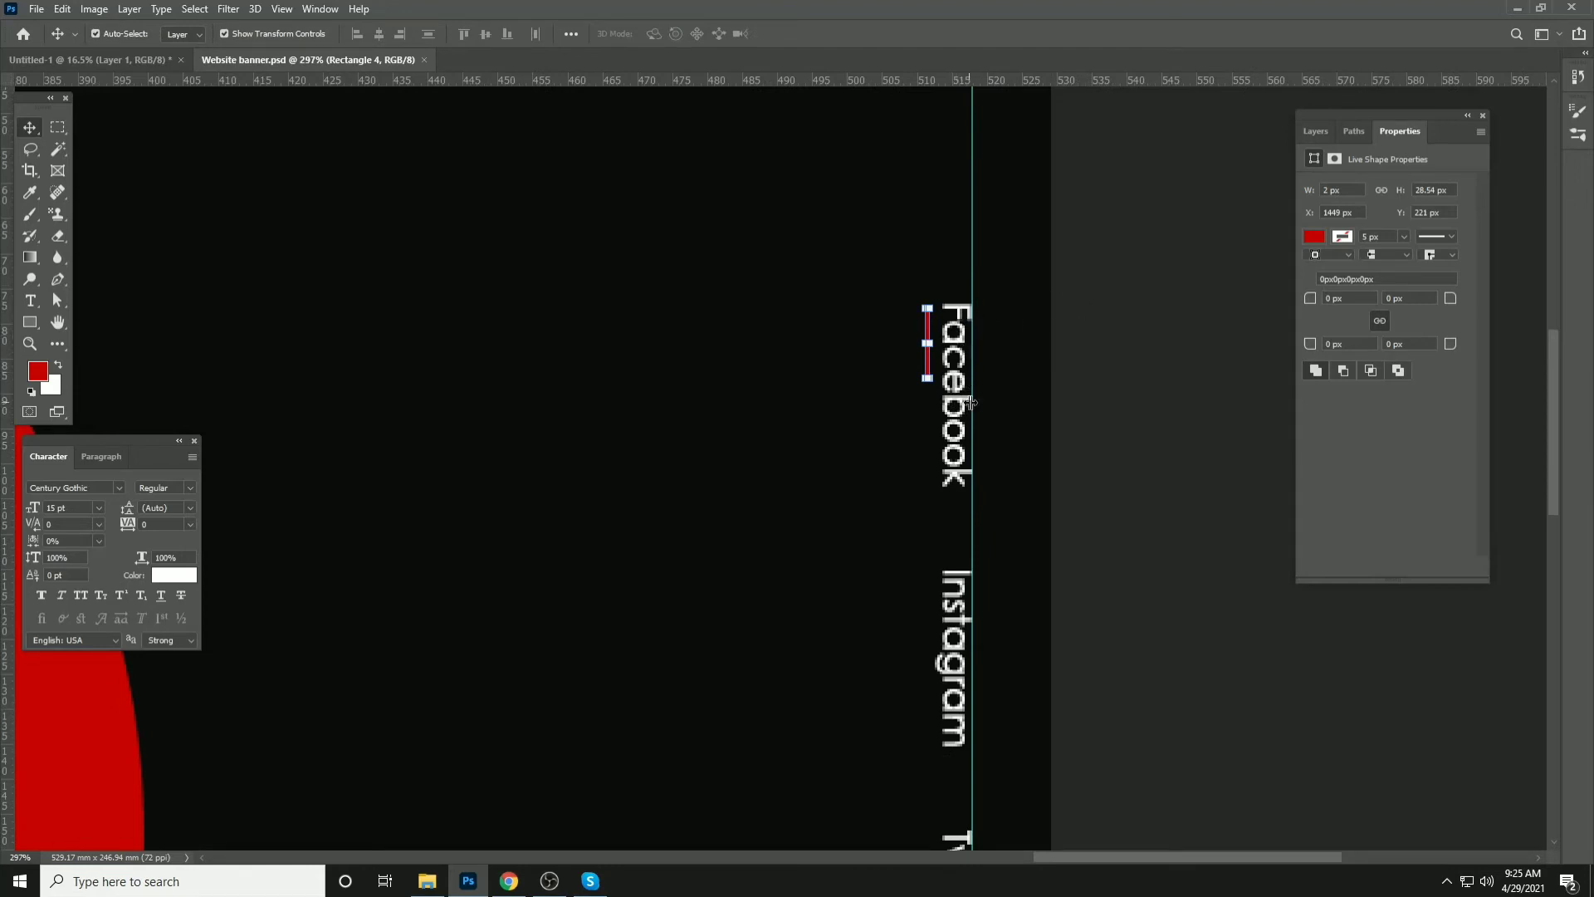
pyautogui.scroll(-1, 970, 402)
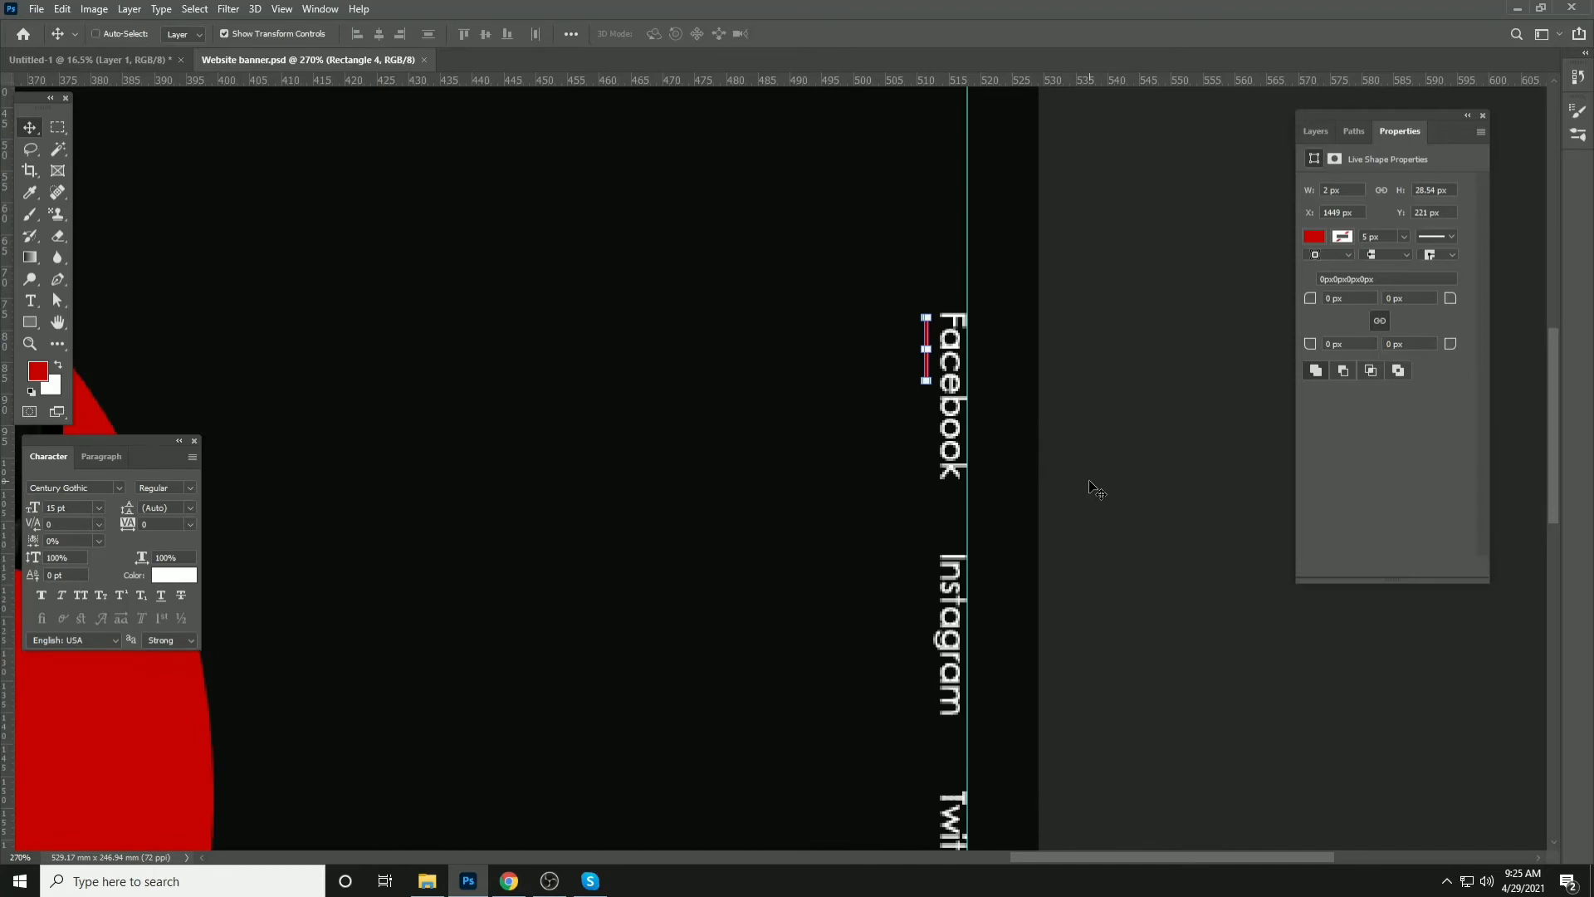
# Review the overall banner layout and the area around the three-line menu icon
pyautogui.hotkey('ctrl', '0')
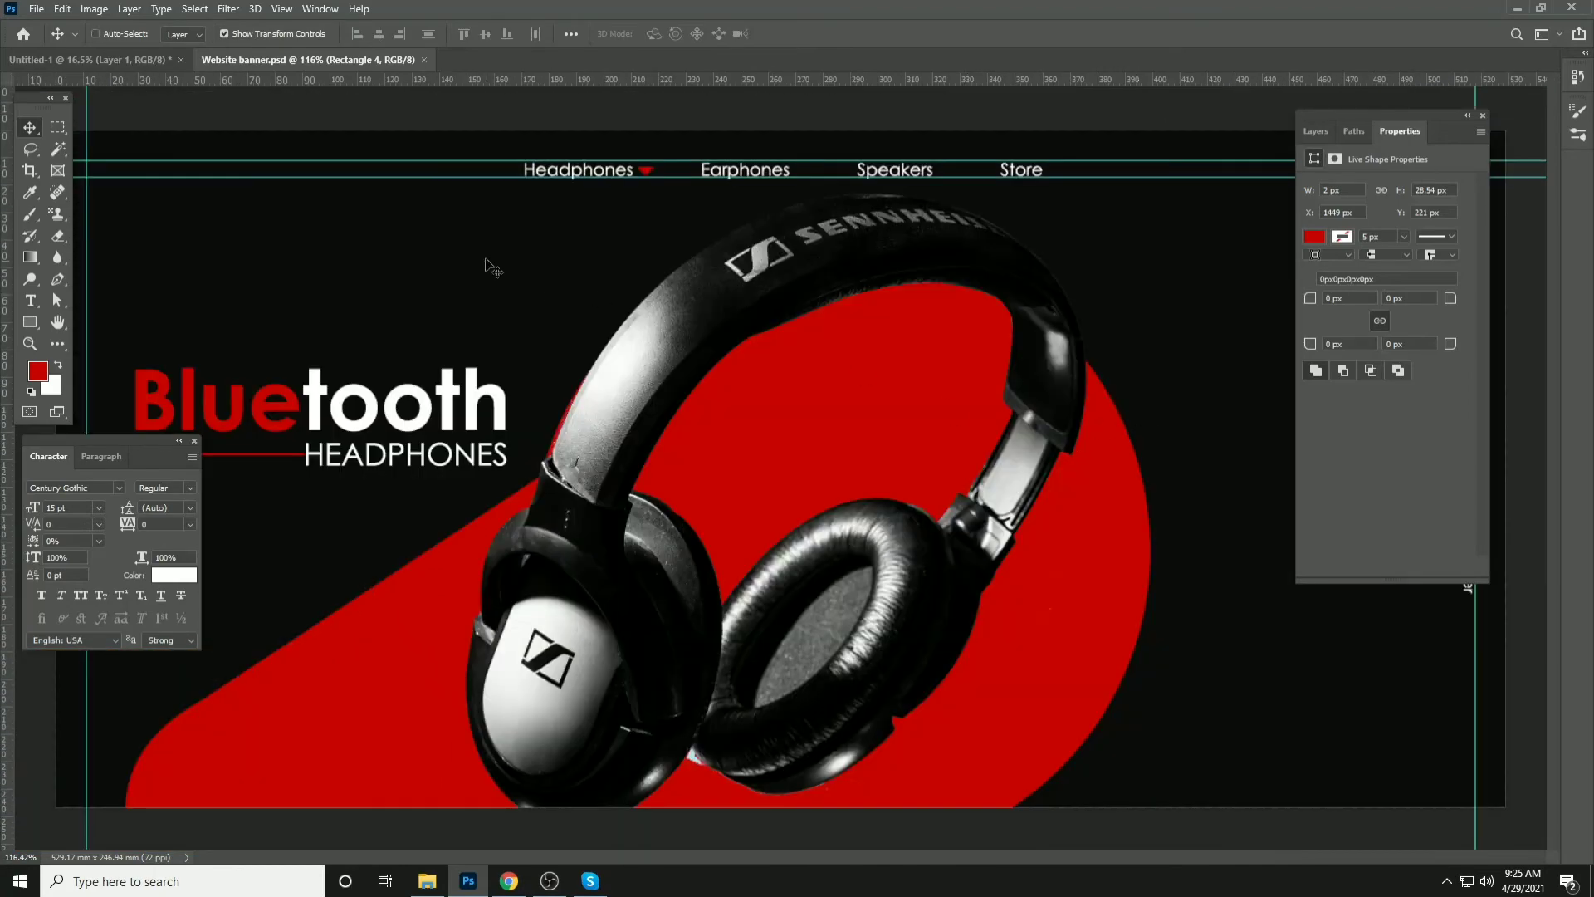
pyautogui.keyDown('ctrl'); pyautogui.click(486, 121); pyautogui.keyUp('ctrl')
pyautogui.scroll(-2, 509, 282)
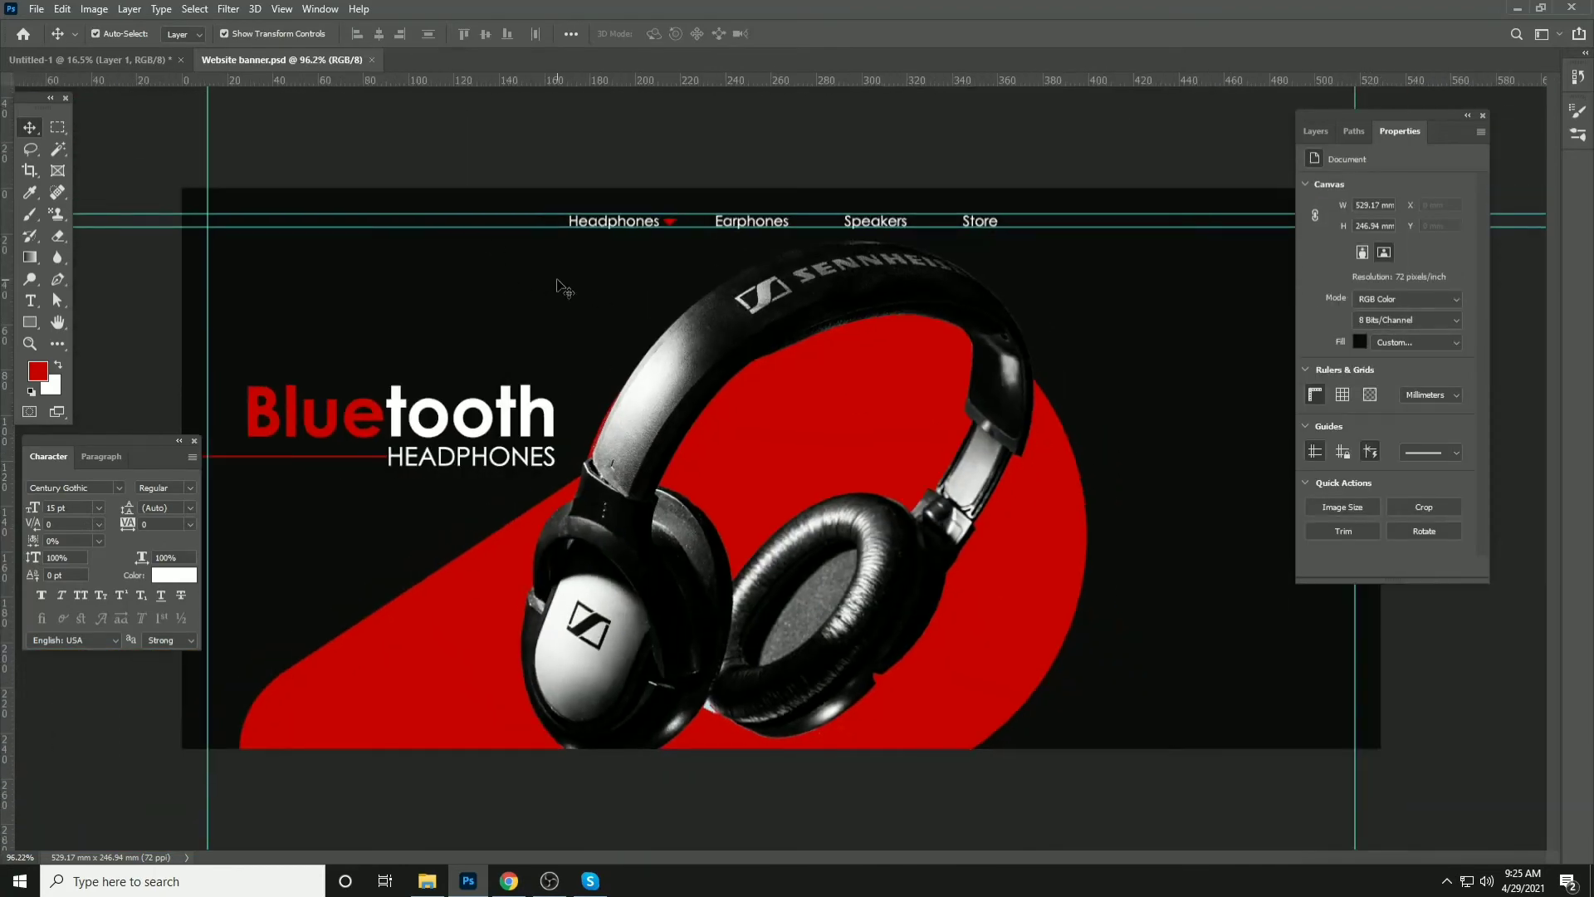
pyautogui.scroll(-1, 466, 342)
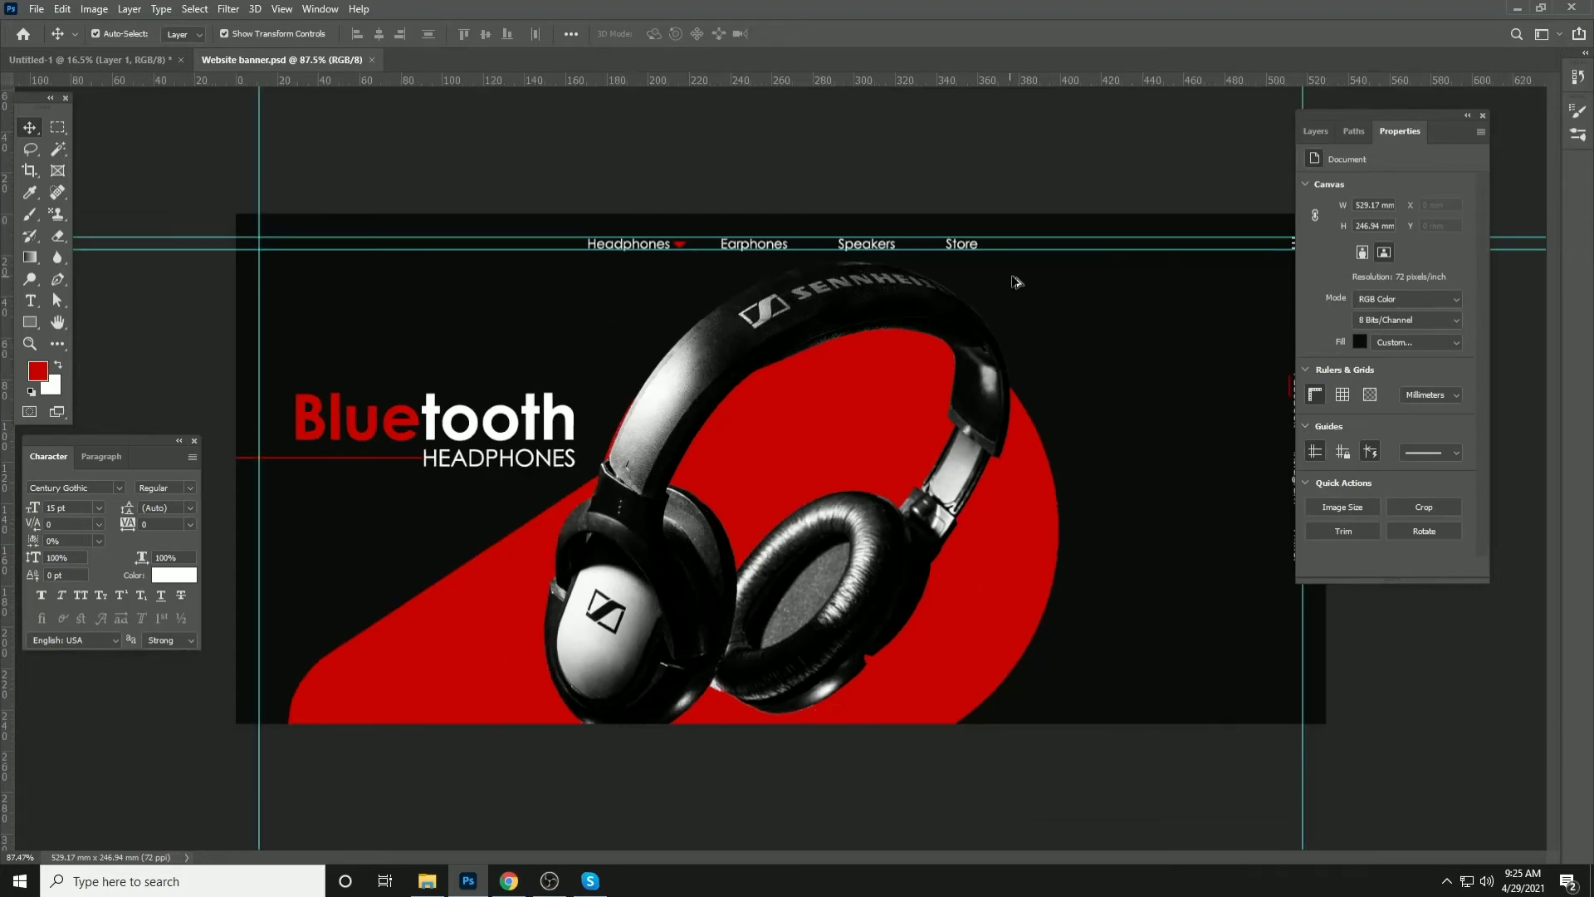
pyautogui.scroll(4, 1180, 256)
pyautogui.moveTo(1189, 230); pyautogui.dragTo(694, 322)
pyautogui.scroll(5, 1034, 238)
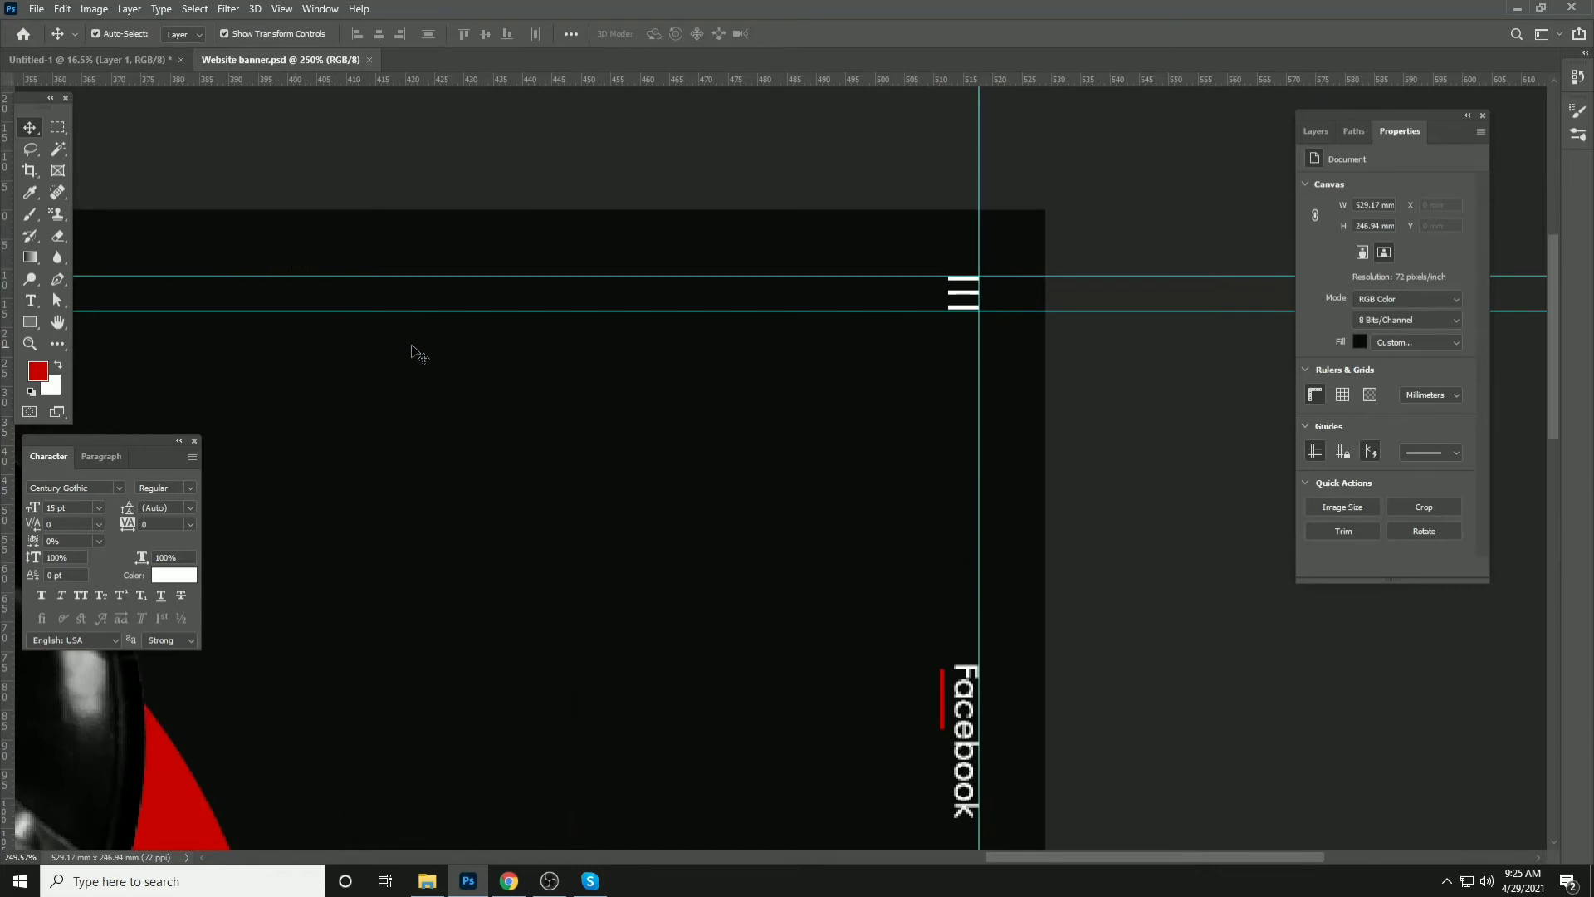
pyautogui.scroll(-1, 719, 295)
pyautogui.scroll(2, 1026, 236)
pyautogui.click(24, 323)
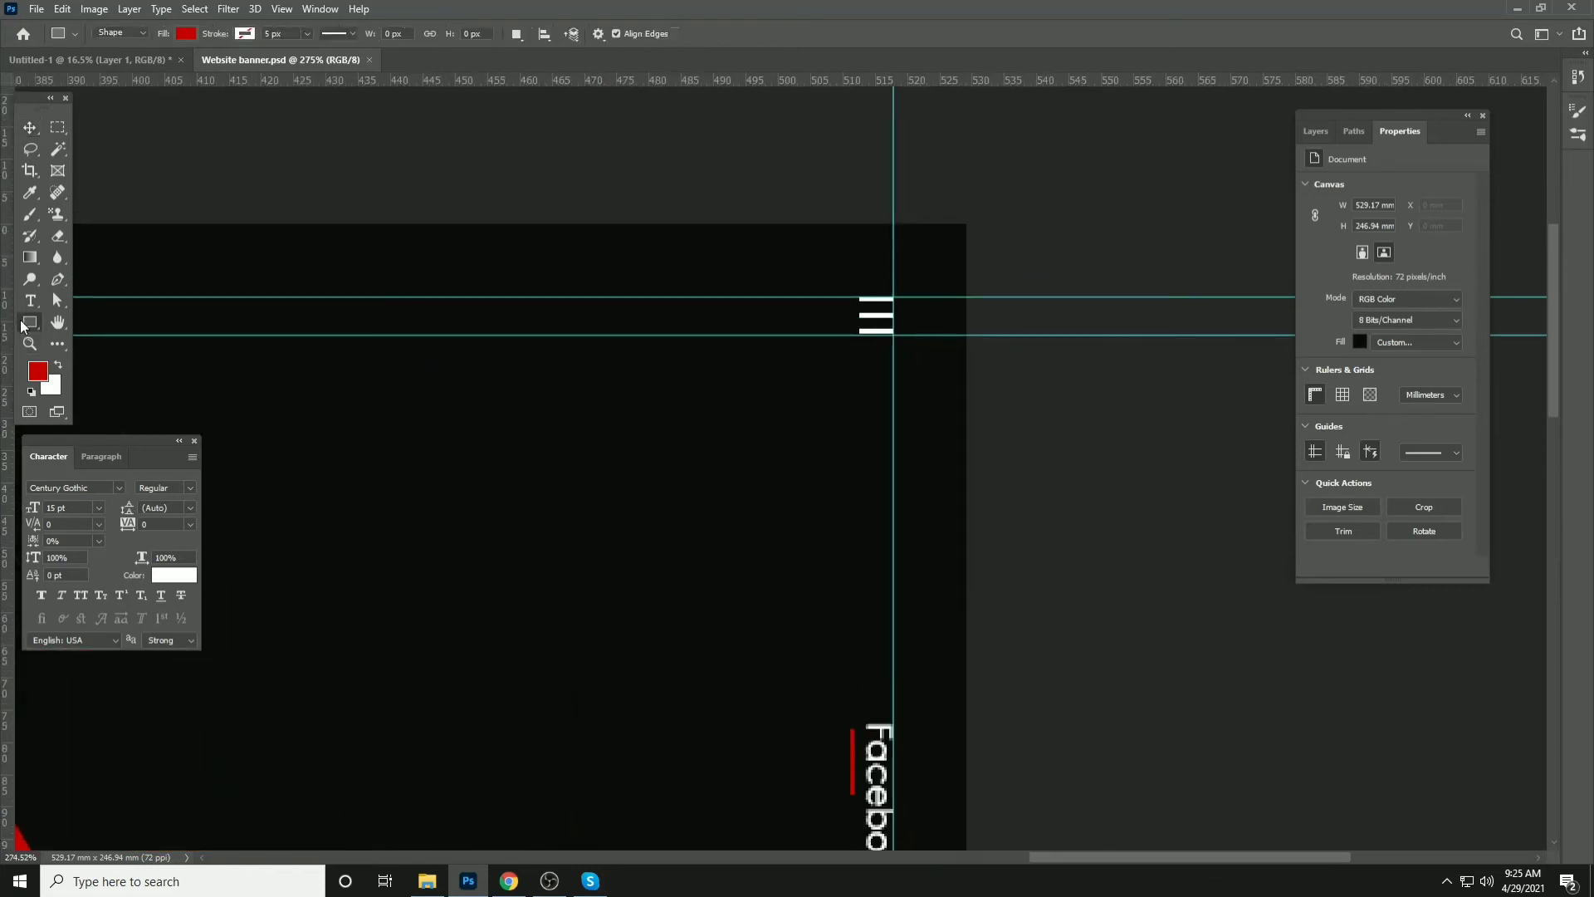
pyautogui.click(29, 127)
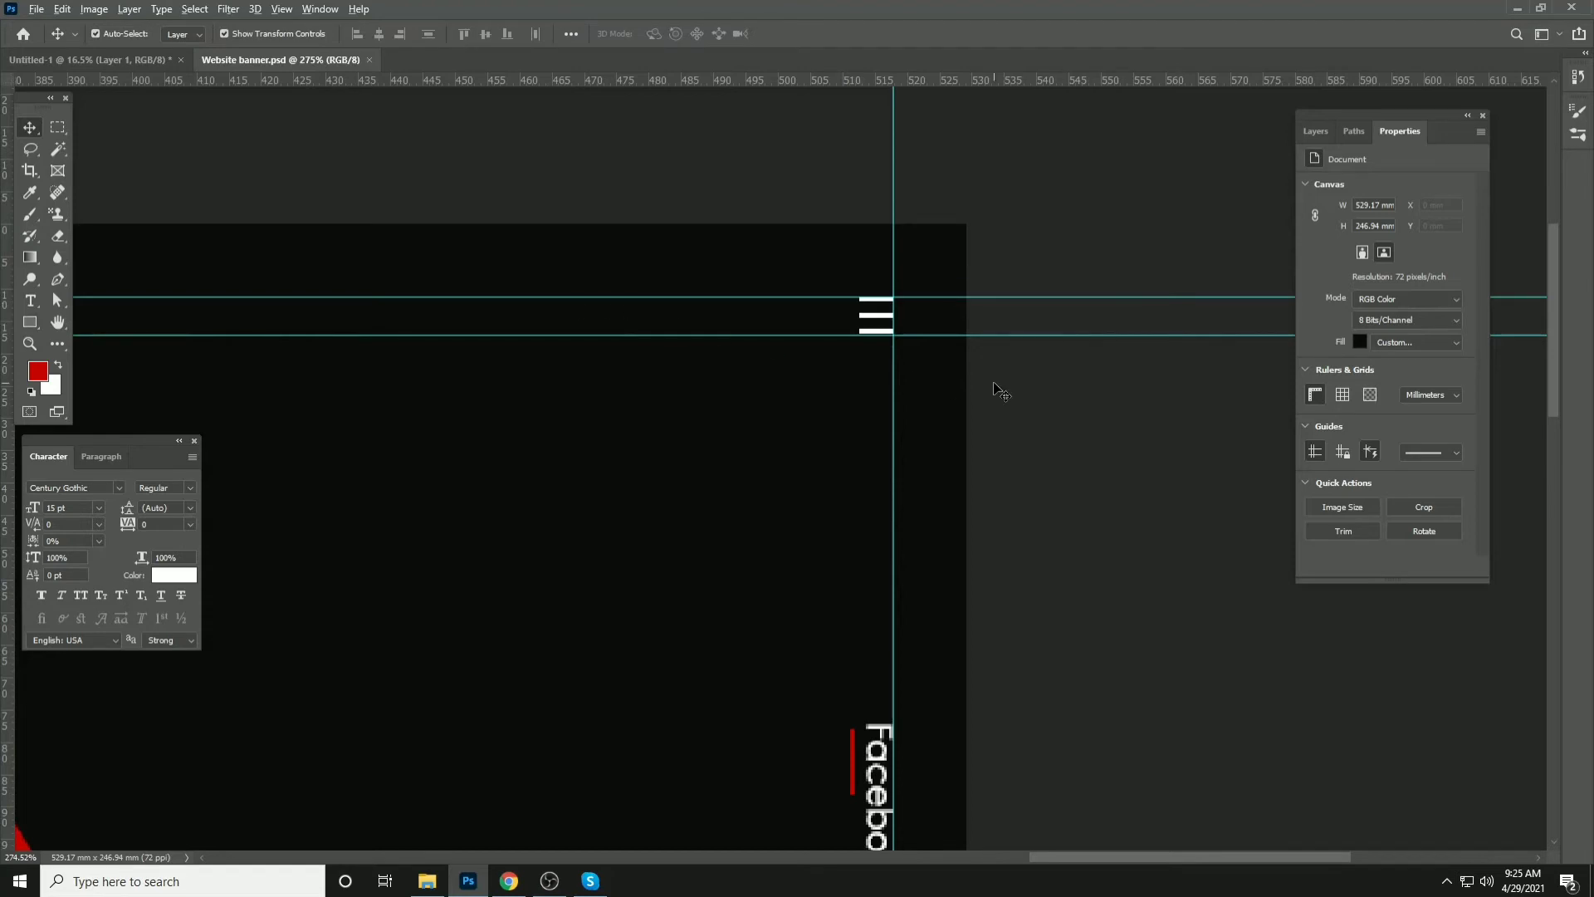
# Duplicate the navigation menu text below the original and replace the copy's wording with "Search"
pyautogui.scroll(-3, 1011, 402)
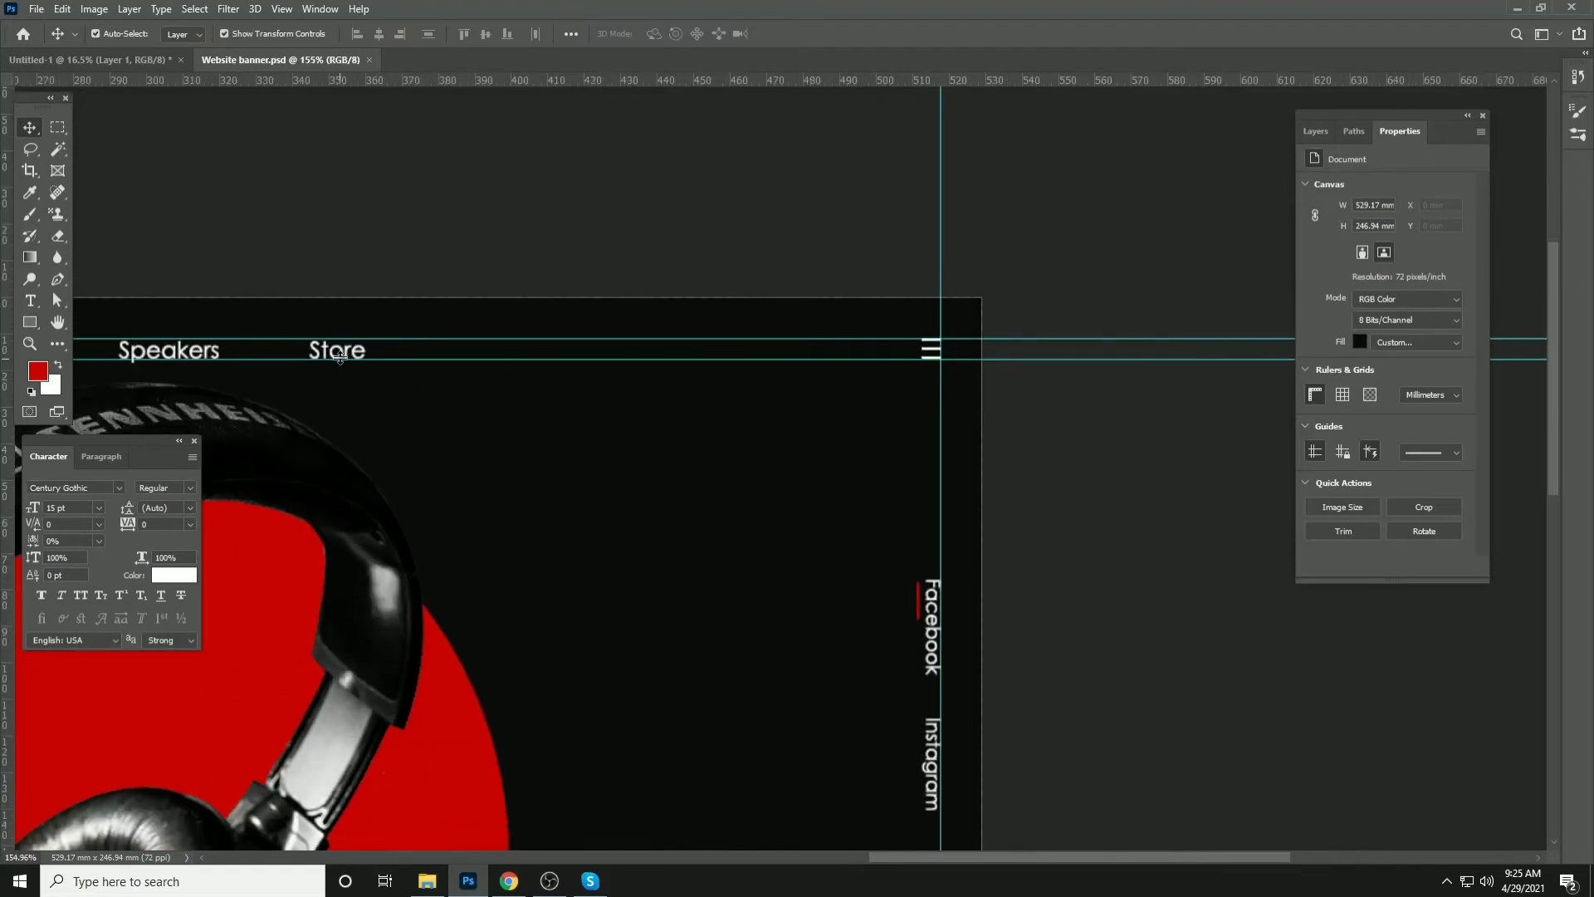
pyautogui.moveTo(339, 356); pyautogui.dragTo(347, 392)
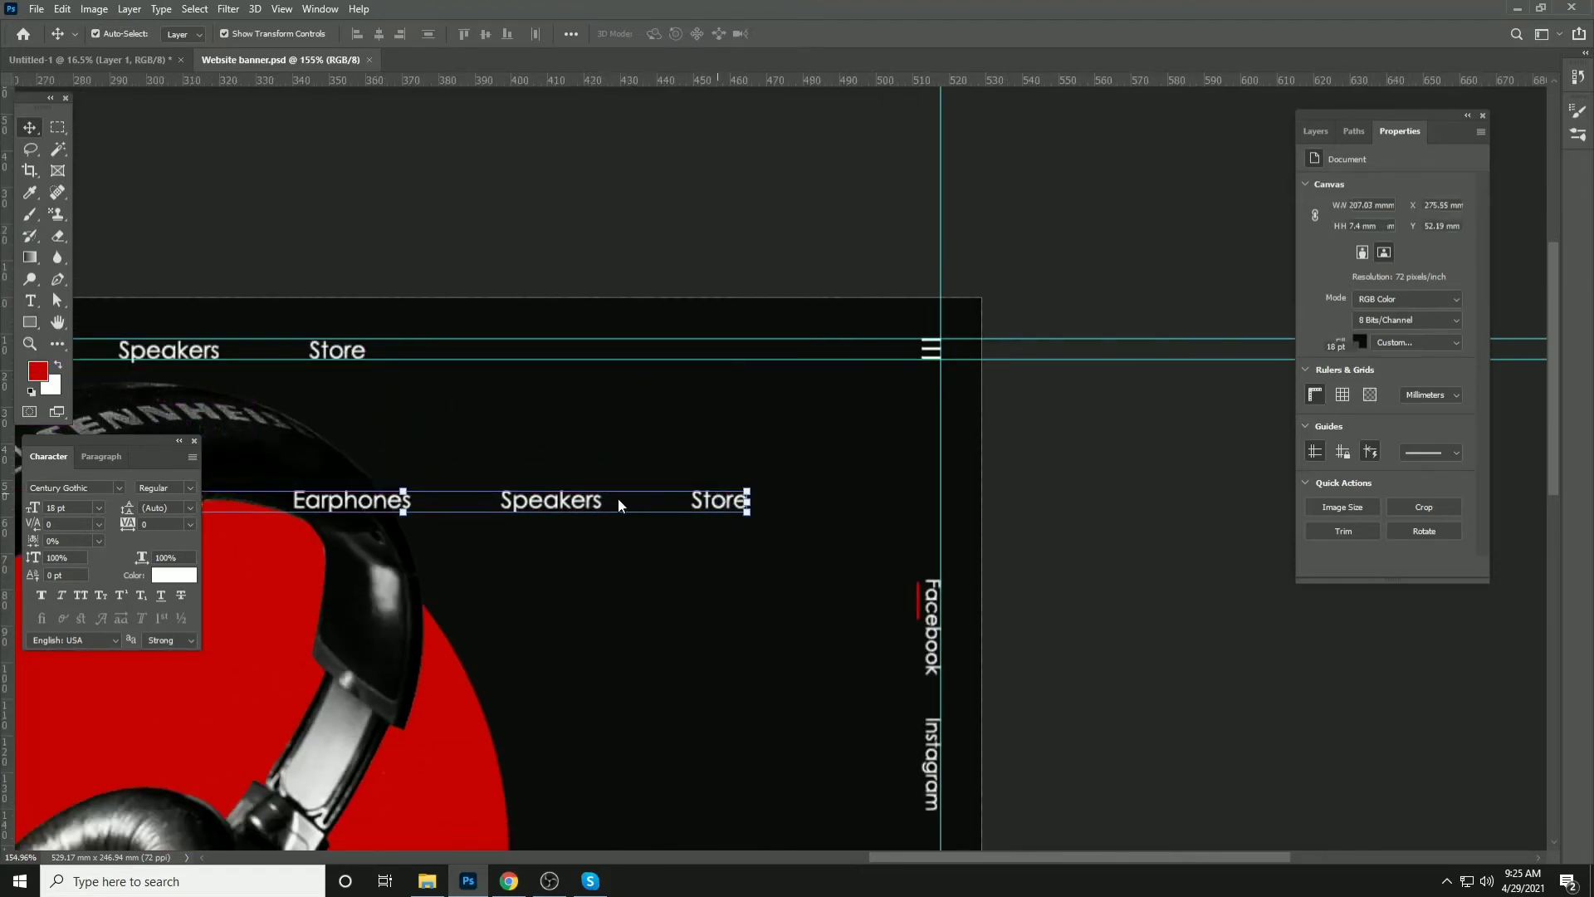
pyautogui.click(605, 496)
pyautogui.hotkey('ctrl', 'a')
pyautogui.write('Sea')
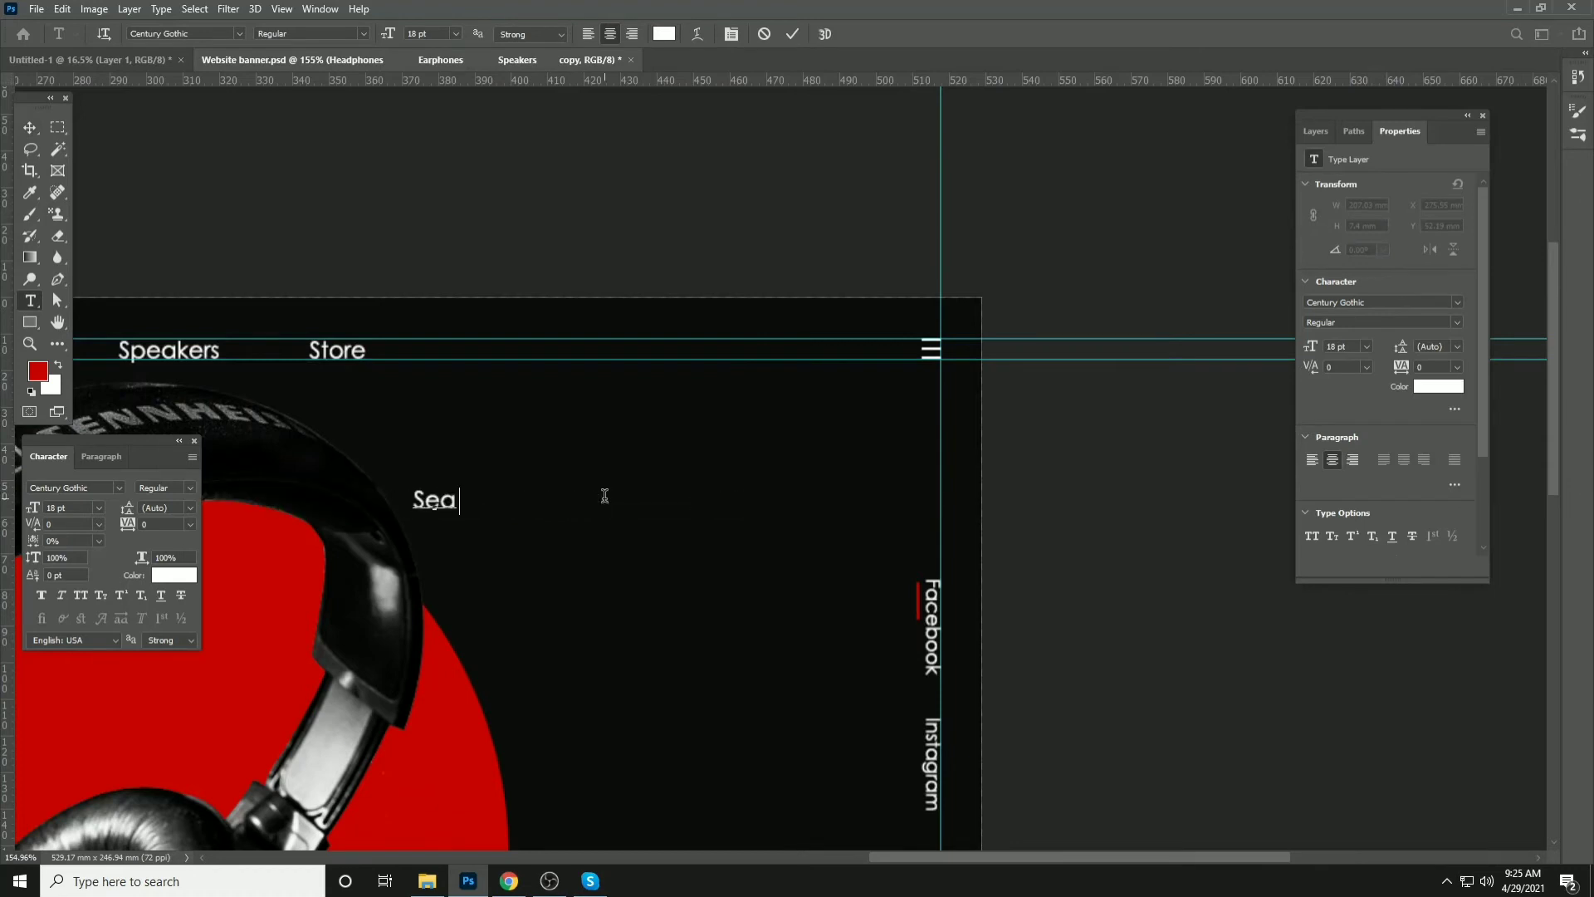
pyautogui.write('rch M')
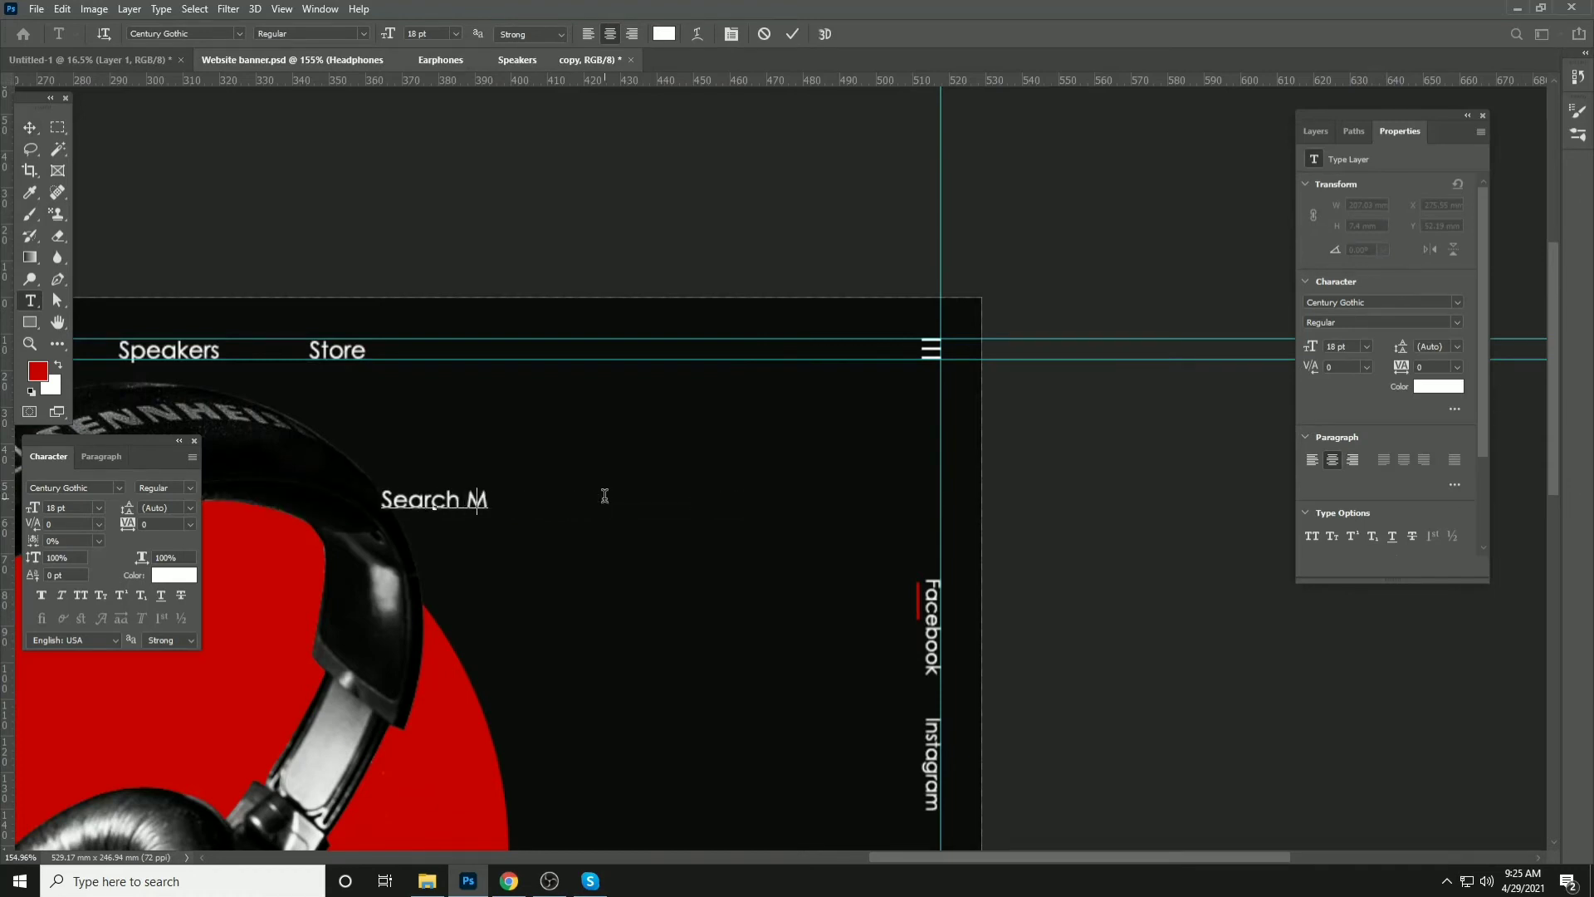
pyautogui.press('BackSpace')
pyautogui.press('BackSpace')
# Place the "Search" text in the navigation row between "Store" and the three-line menu icon
pyautogui.click(29, 127)
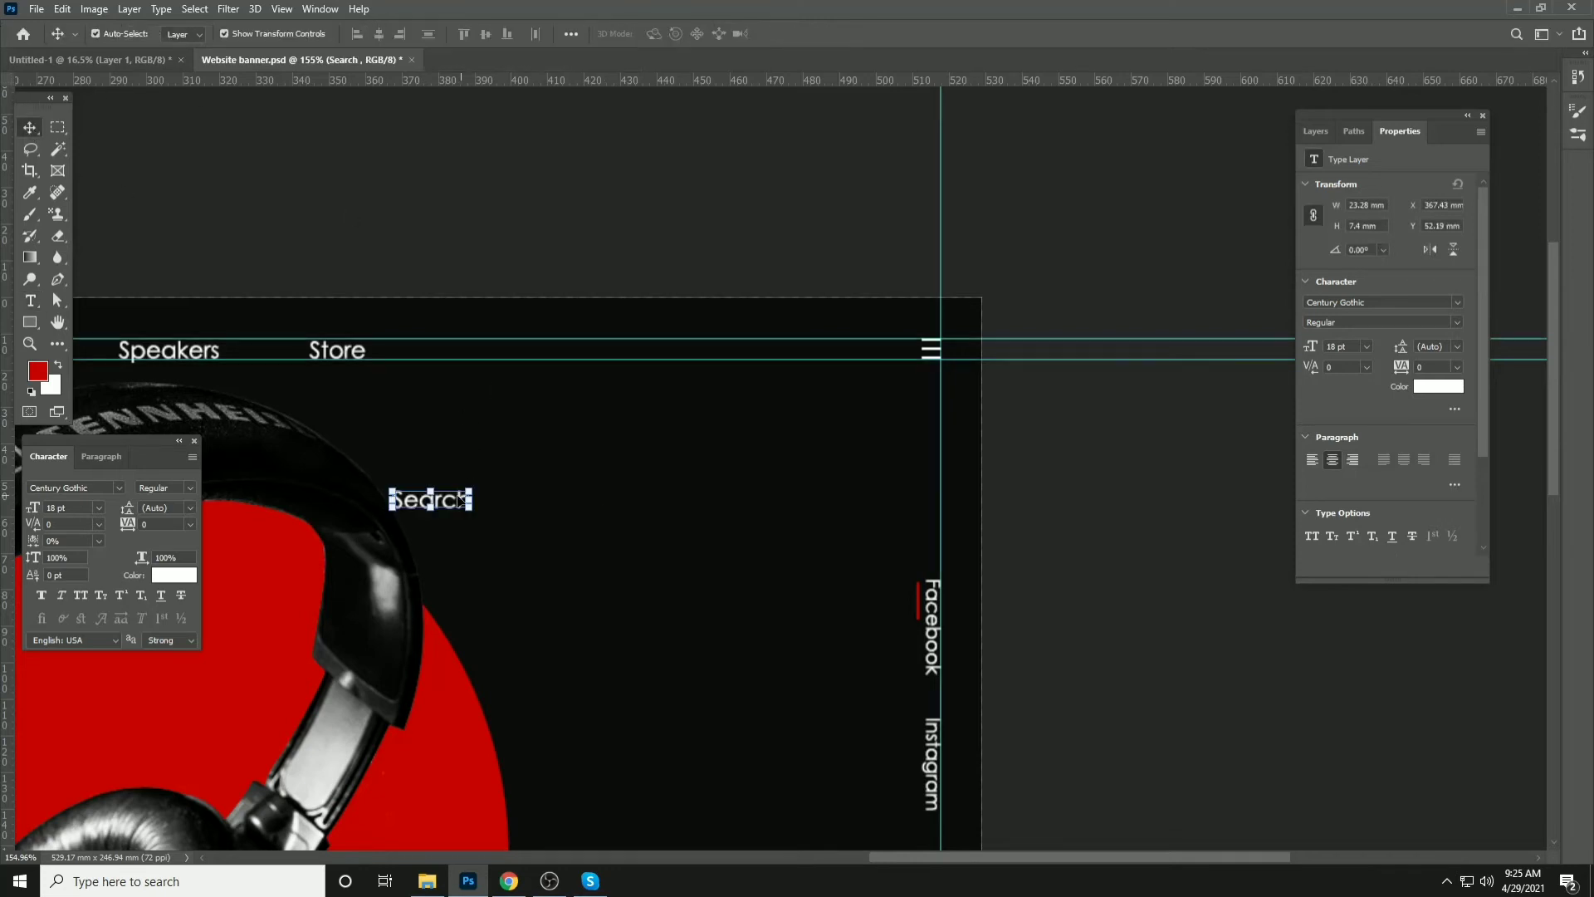
pyautogui.moveTo(452, 501); pyautogui.dragTo(785, 349)
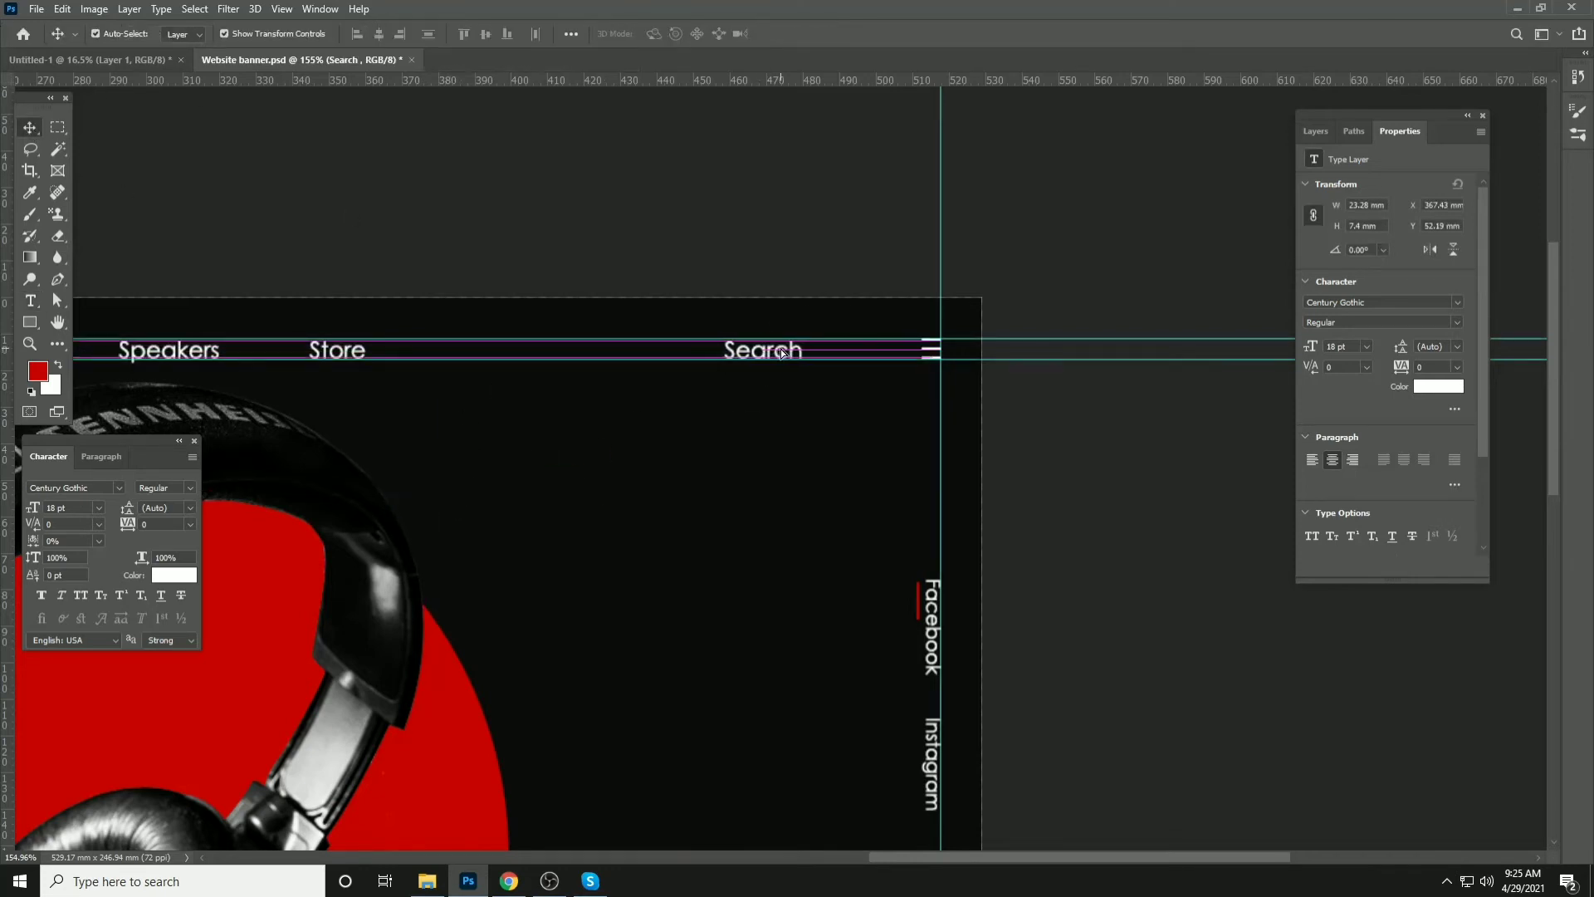
pyautogui.click(908, 265)
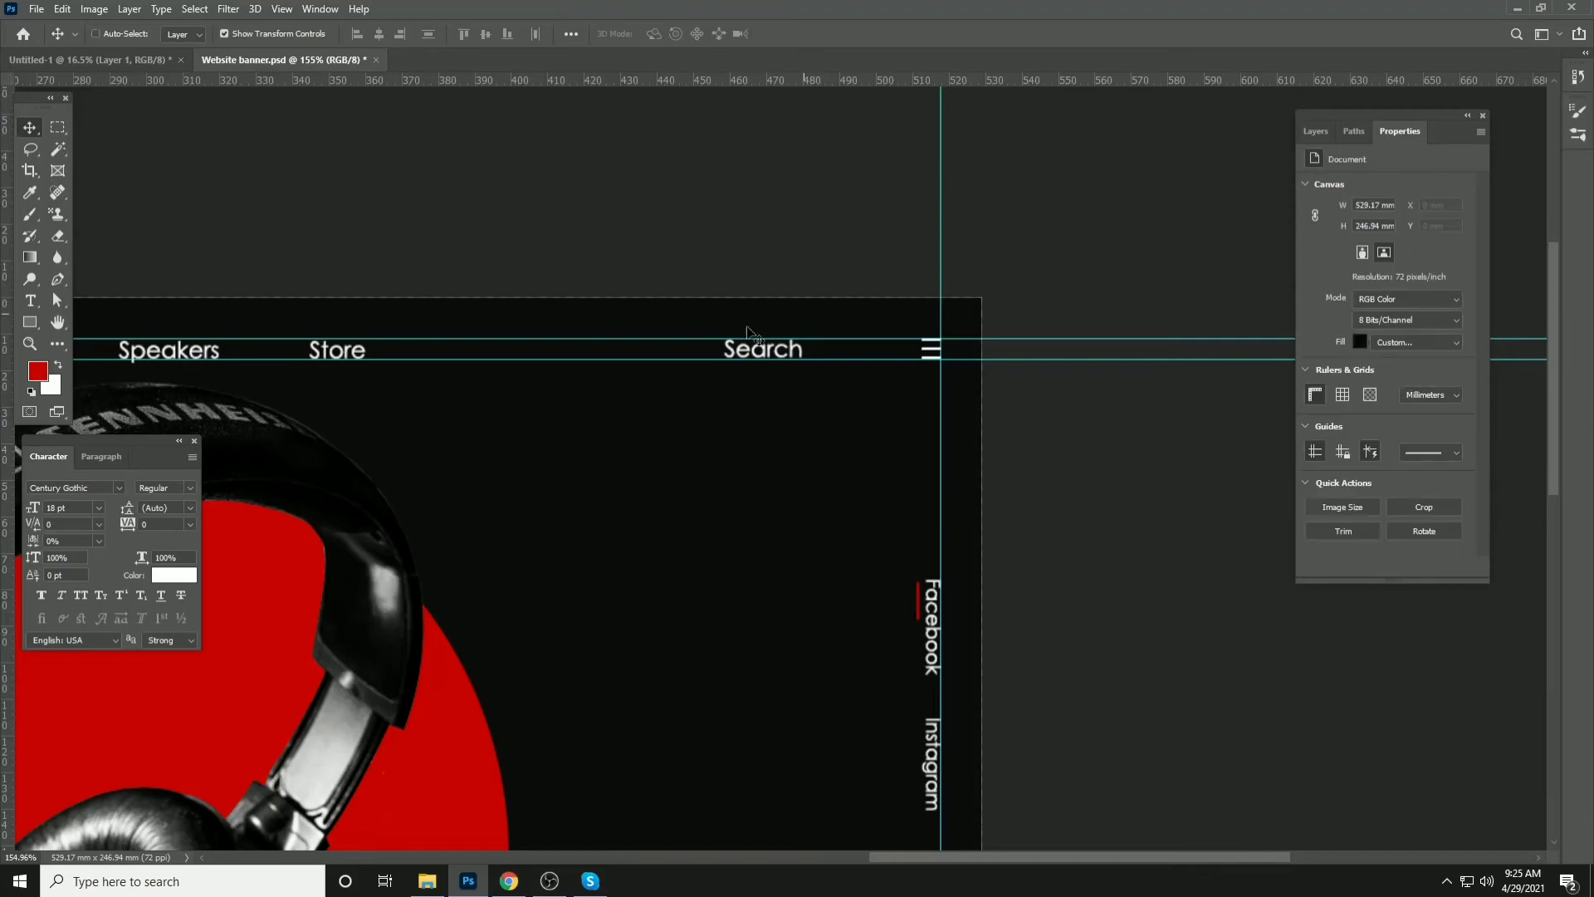
# Place the magnifying glass image from the file folder and scale it down to a small icon between "Search" and the menu icon
pyautogui.click(425, 877)
pyautogui.moveTo(725, 223); pyautogui.dragTo(613, 549)
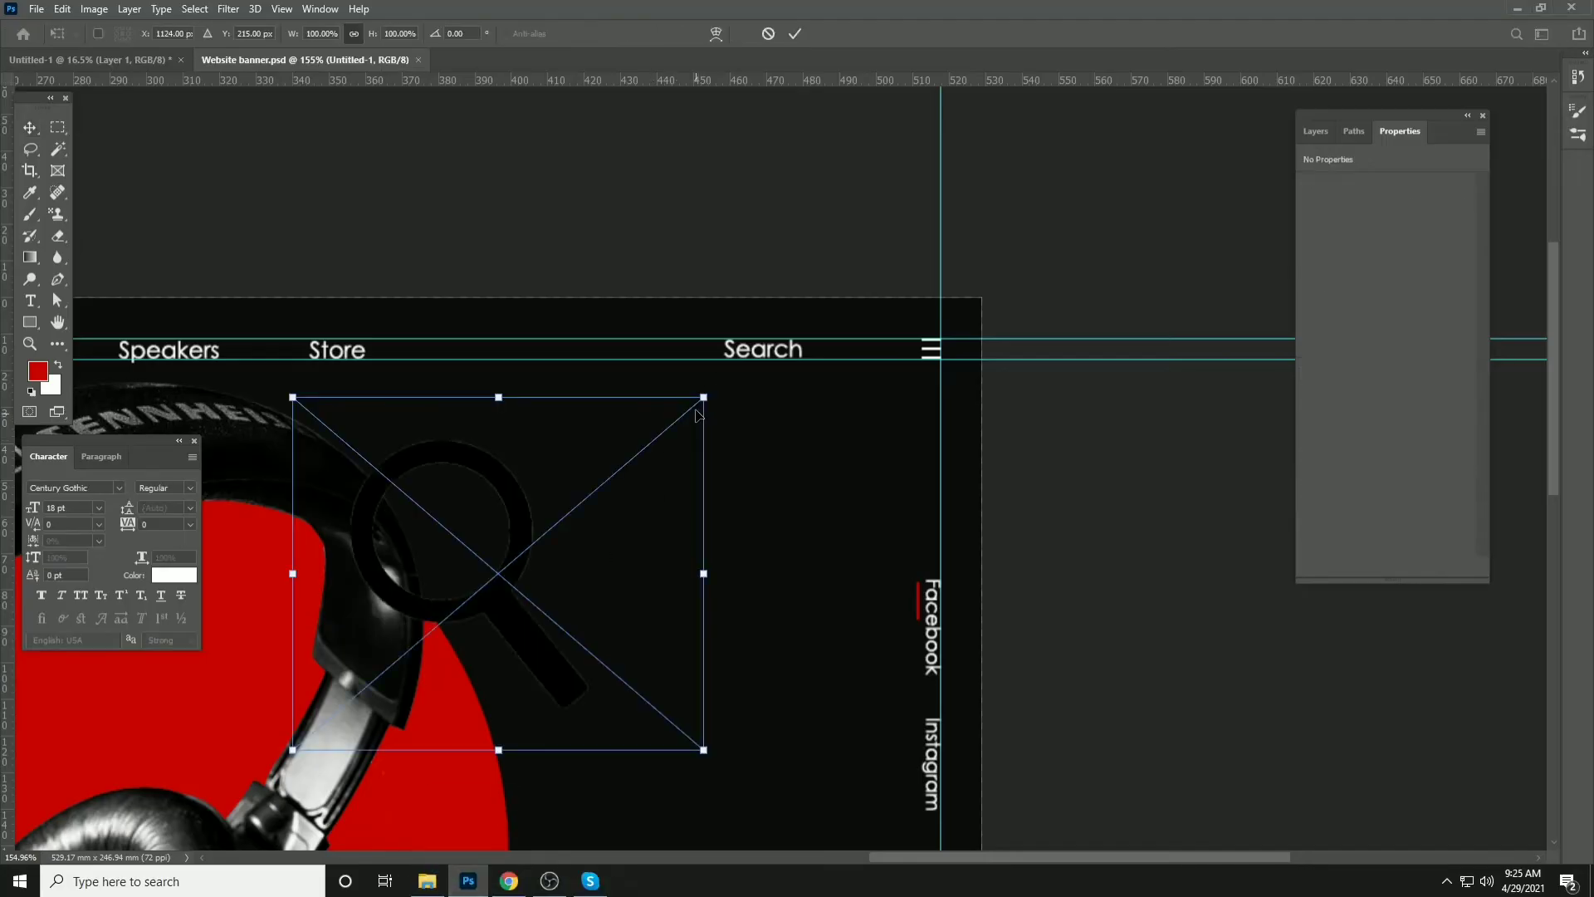
pyautogui.moveTo(705, 396); pyautogui.dragTo(853, 353)
pyautogui.press('Return')
# Rasterize the magnifying glass layer and recolor only its opaque pixels white
pyautogui.click(1315, 131)
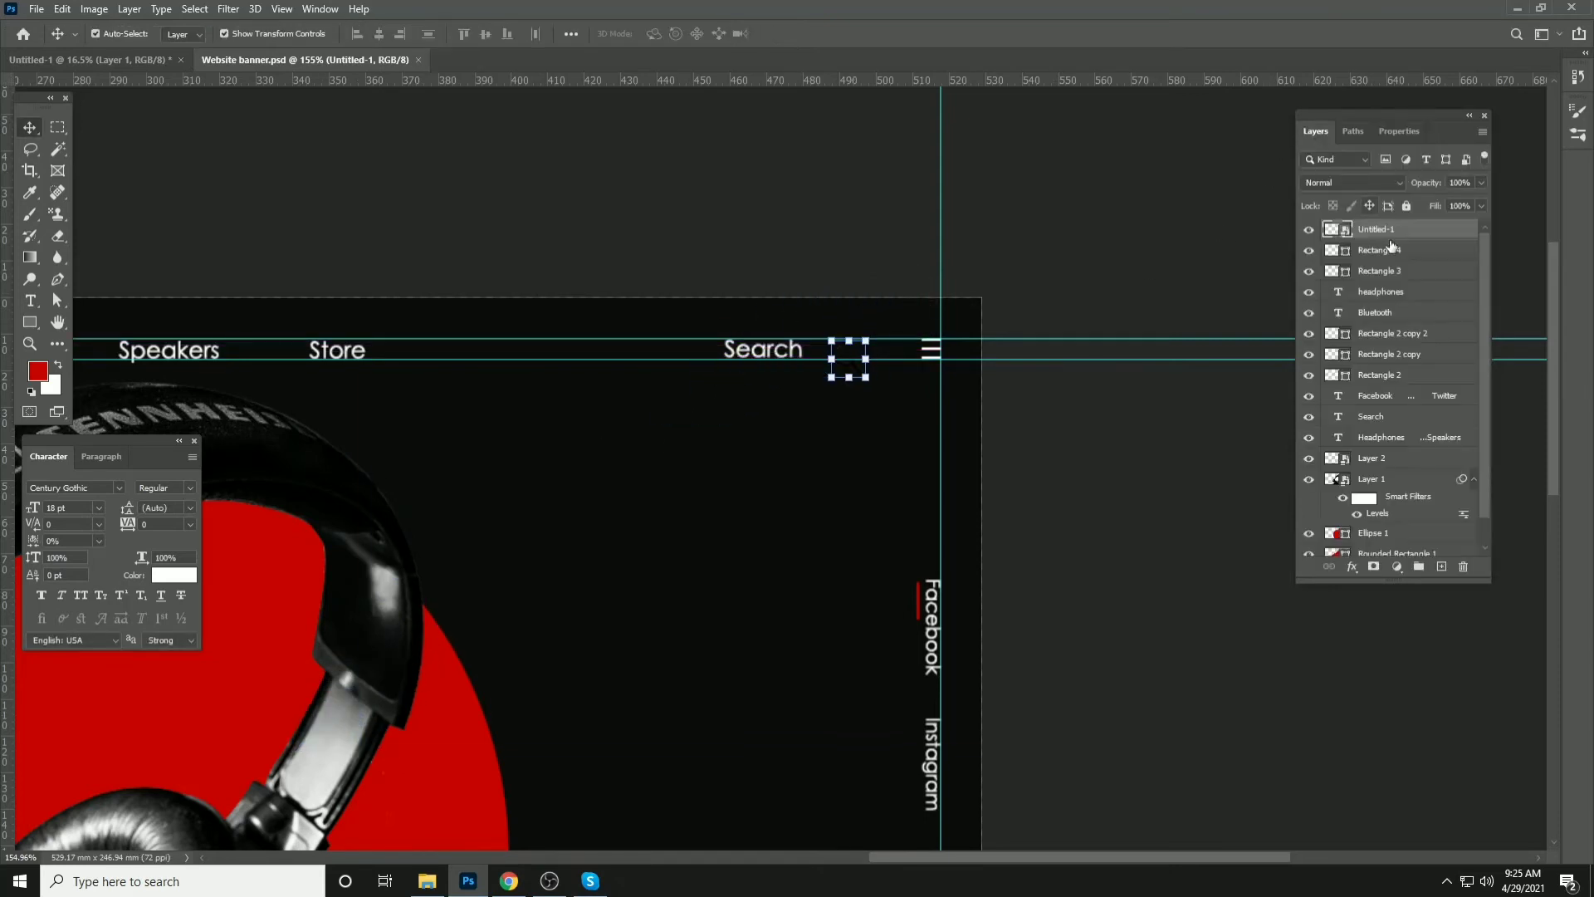
pyautogui.rightClick(1413, 236)
pyautogui.click(1246, 452)
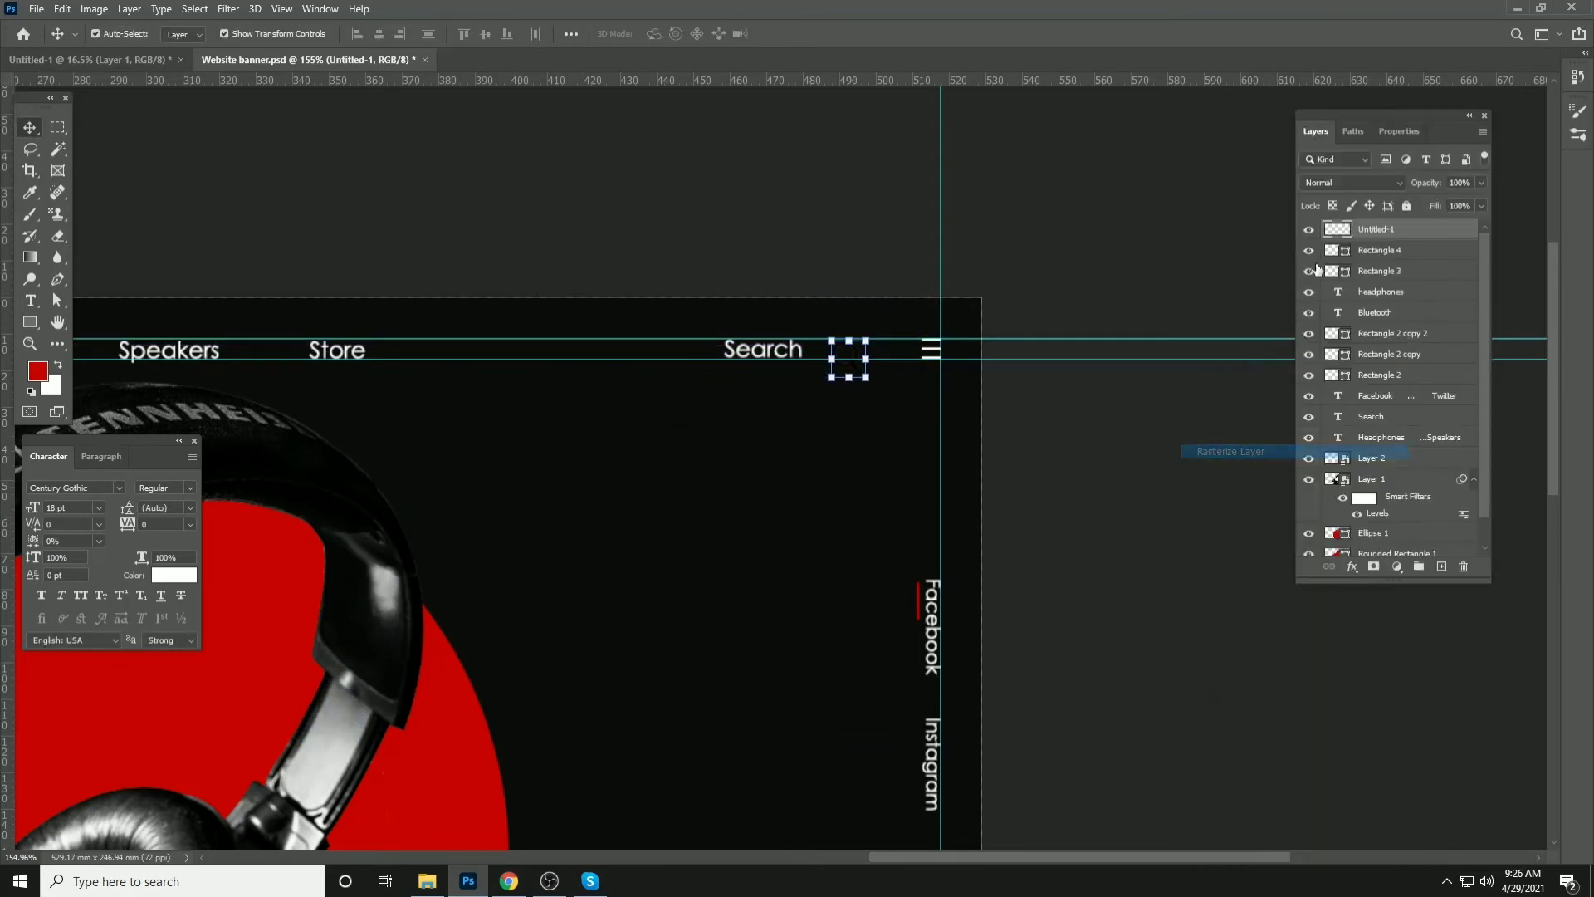
pyautogui.hotkey('ctrl', 'BackSpace')
pyautogui.click(1142, 222)
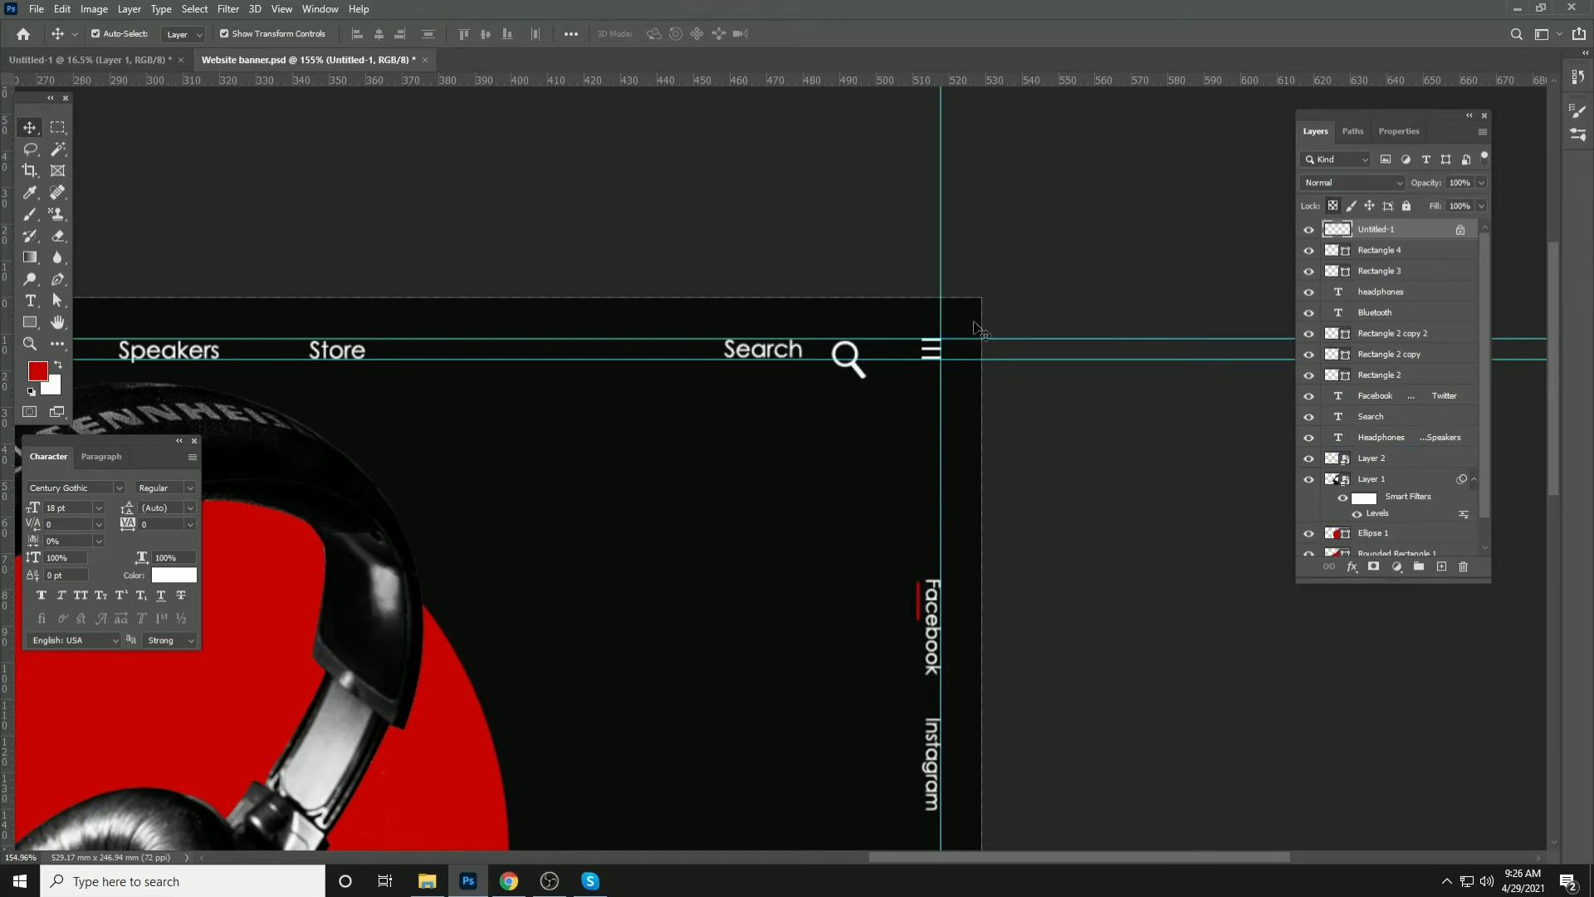
# Convert the magnifying glass layer to a smart object and scale it to about 54% to fit between the horizontal guides beside "Search"
pyautogui.scroll(8, 843, 350)
pyautogui.click(891, 346)
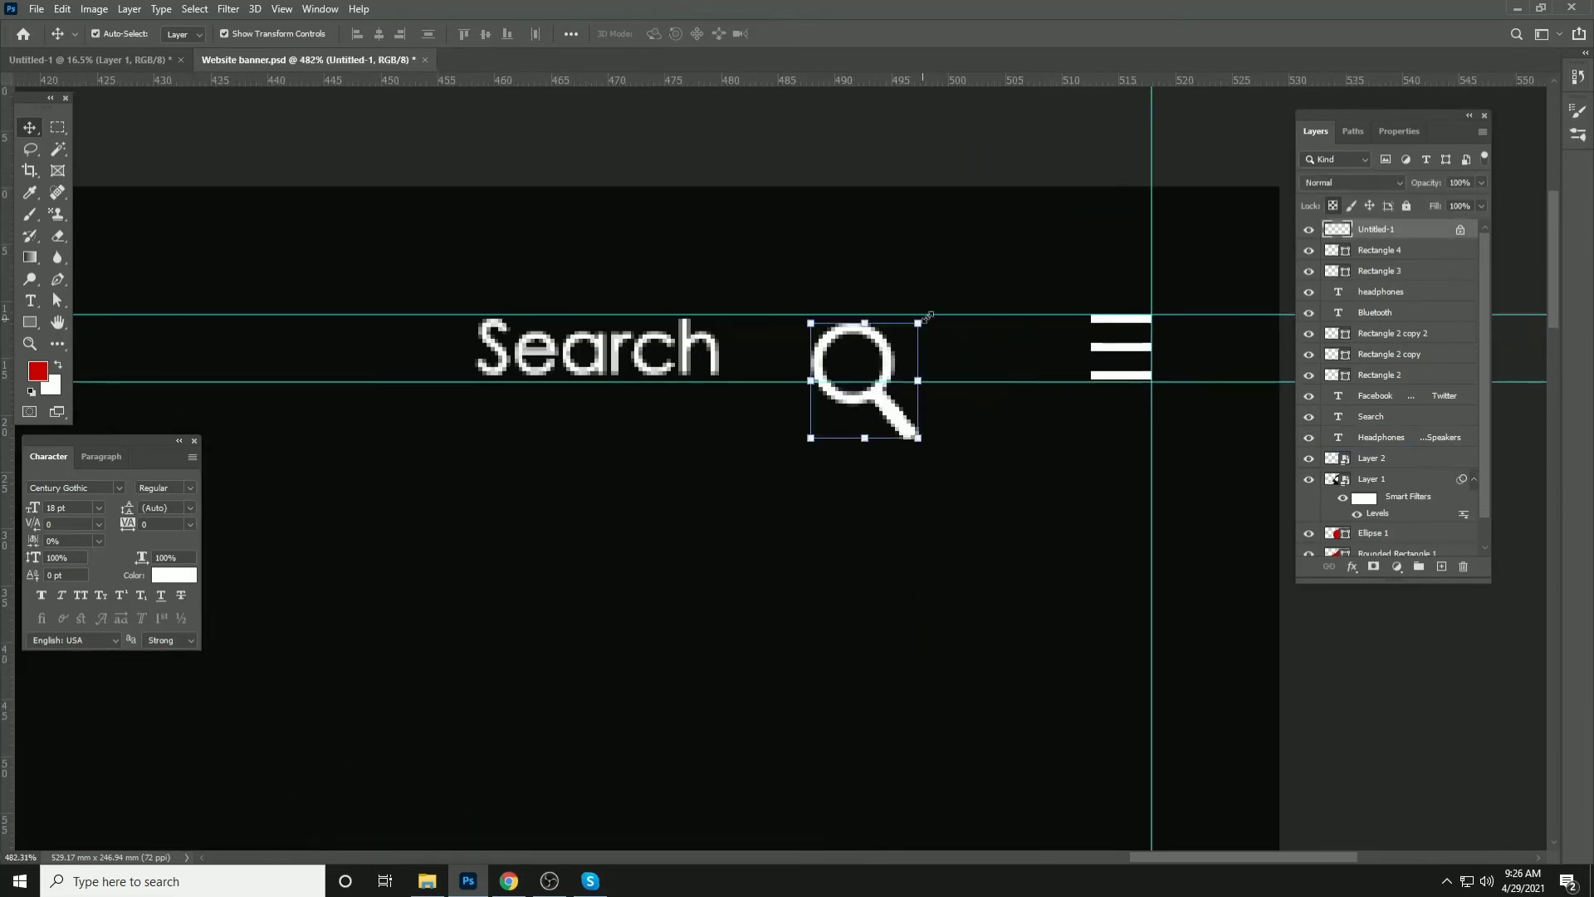
pyautogui.rightClick(1423, 235)
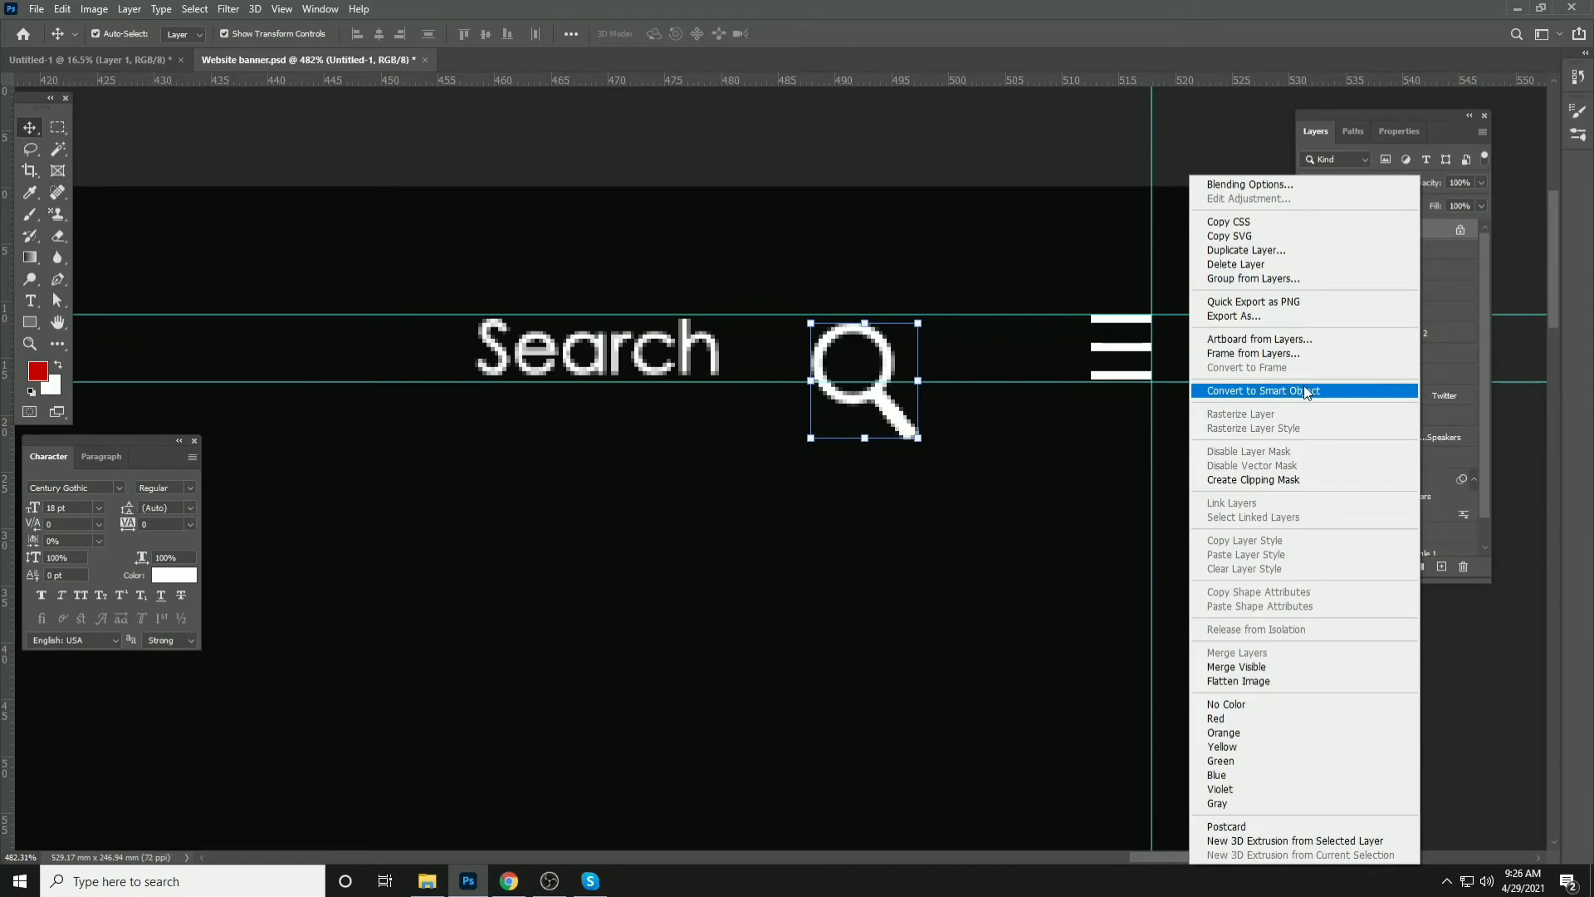
pyautogui.click(1306, 392)
pyautogui.hotkey('ctrl', 't')
pyautogui.moveTo(918, 323); pyautogui.dragTo(787, 363)
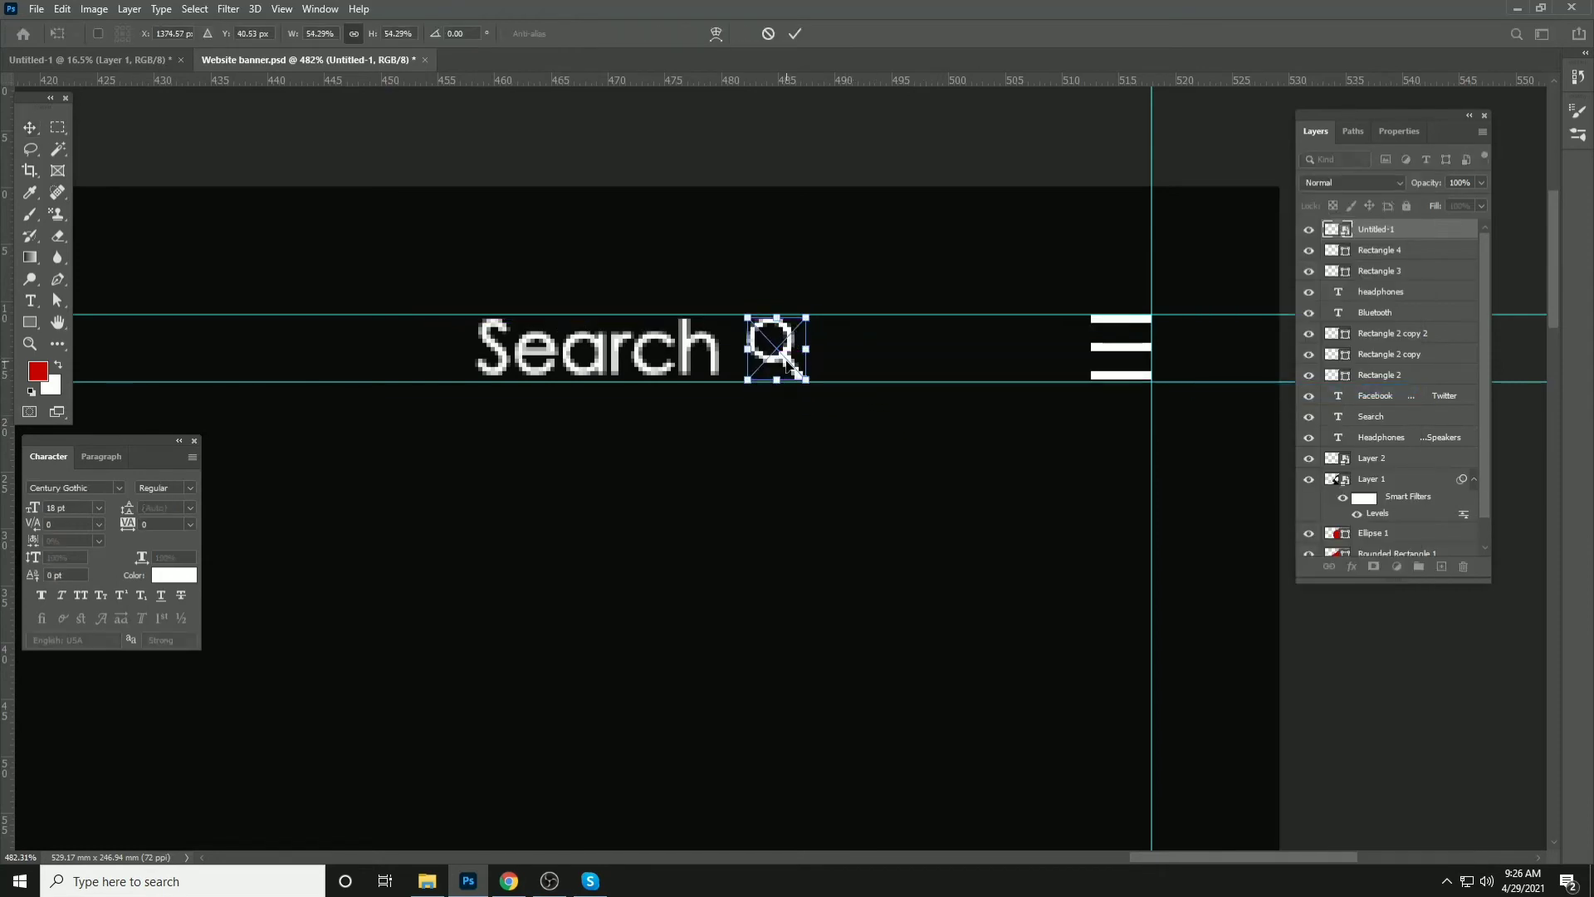
pyautogui.press('Return')
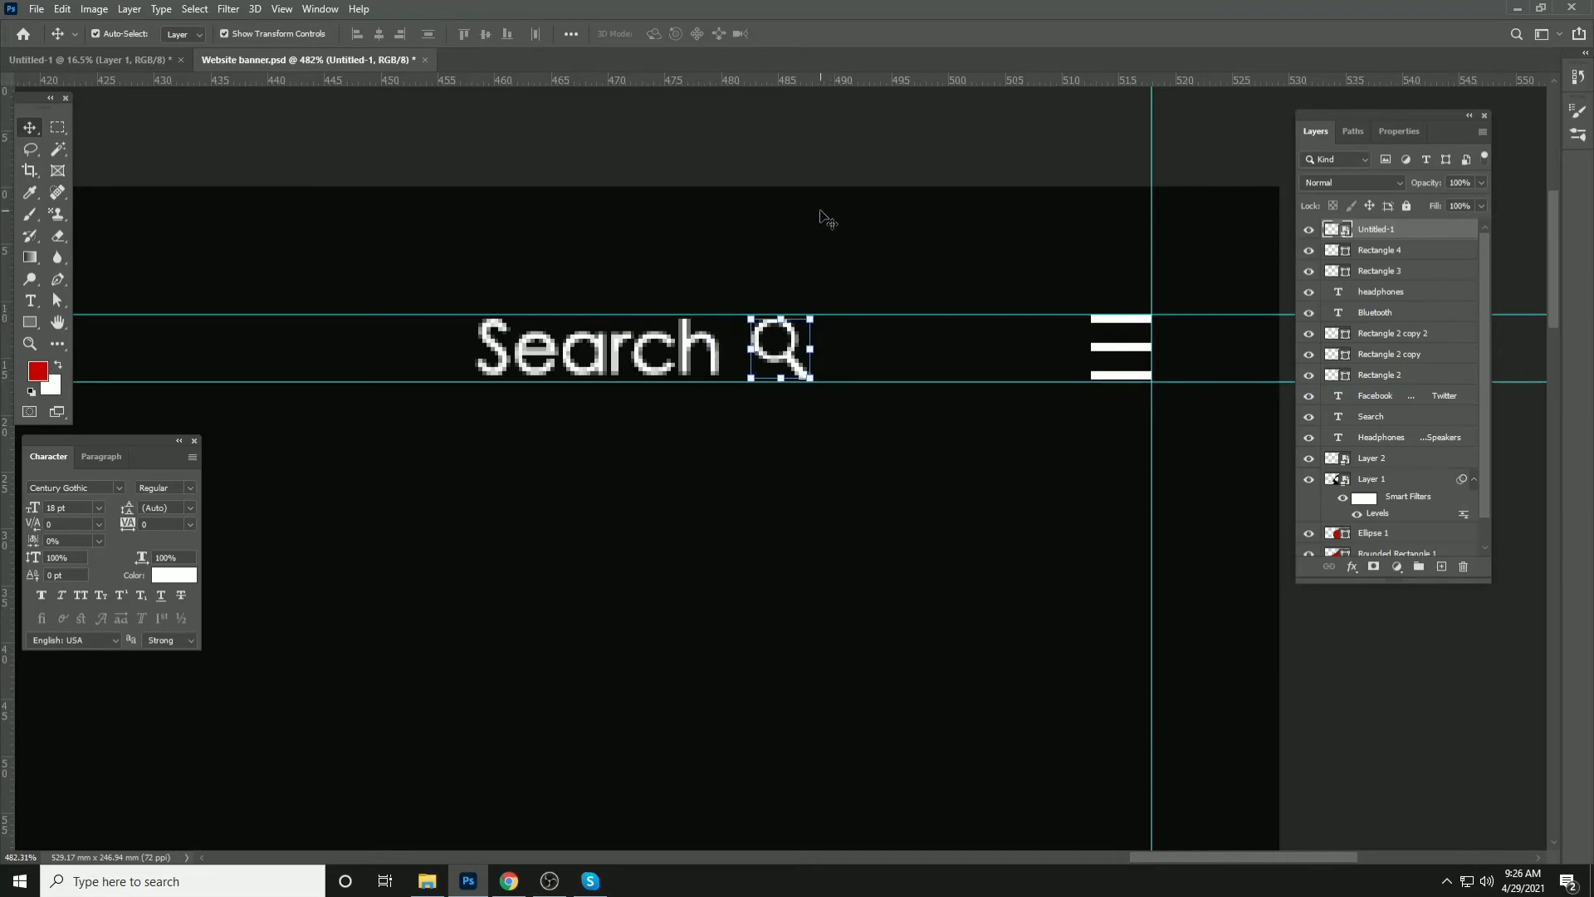
# Adjust the magnifying glass icon's horizontal position to leave a small gap after the "Search" text
pyautogui.press('Left')
pyautogui.press('Left')
pyautogui.press('Left')
pyautogui.press('Left')
pyautogui.press('Left')
pyautogui.press('Left')
pyautogui.press('Left')
pyautogui.press('Left')
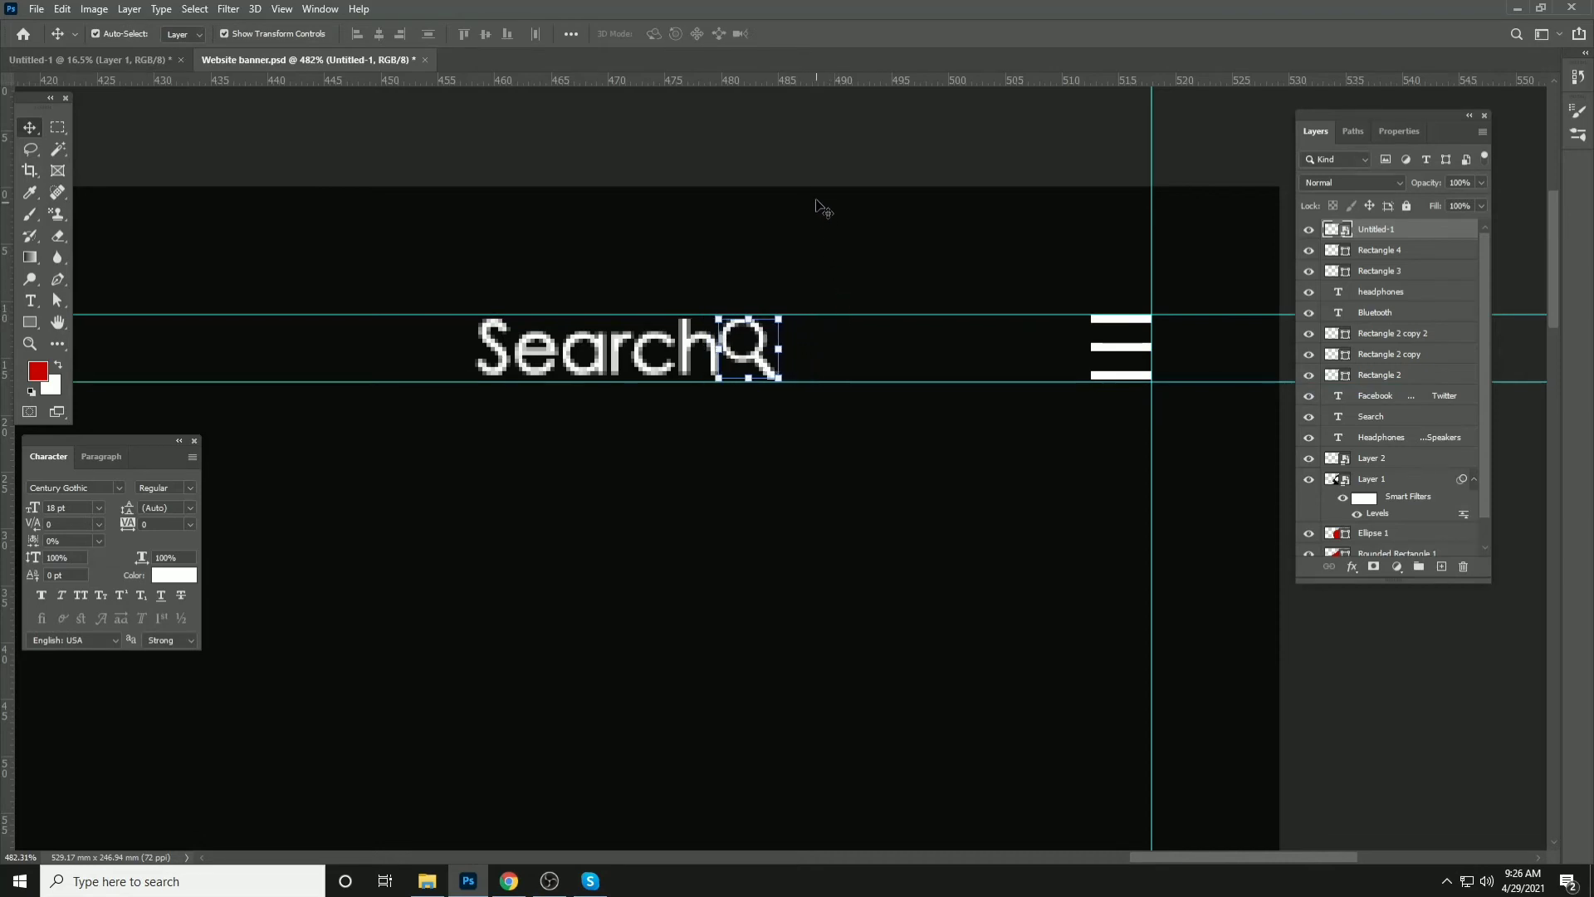
pyautogui.hotkey('shift', 'Right')
pyautogui.click(815, 179)
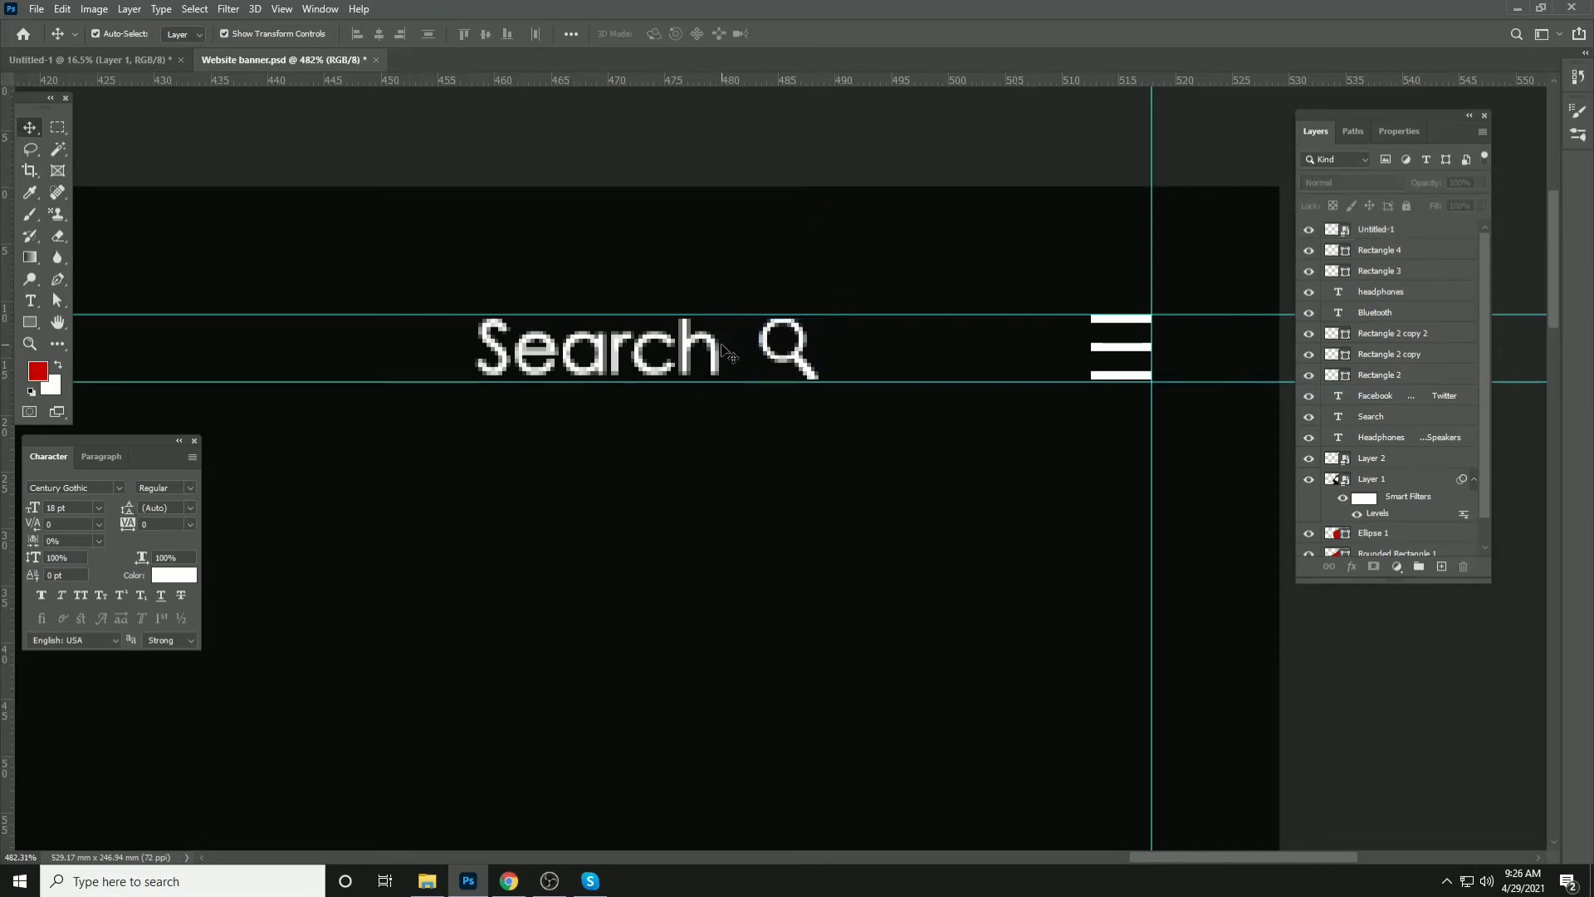
# Shift the "Search" text and magnifying glass icon together slightly closer to the menu icon, and save the banner
pyautogui.click(729, 353)
pyautogui.scroll(-5, 789, 357)
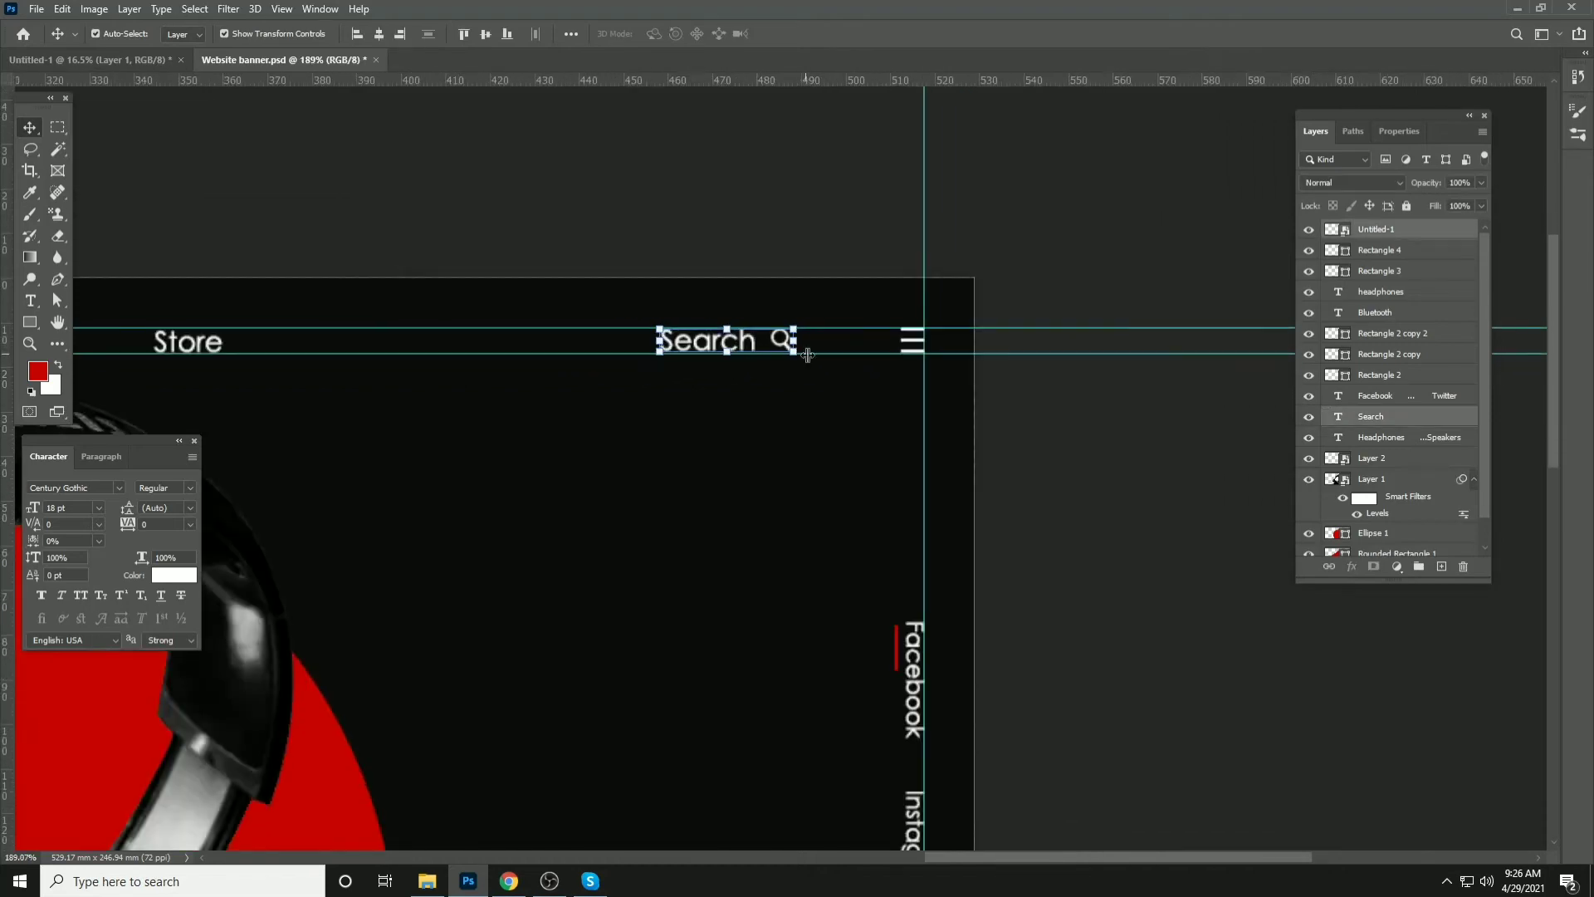
pyautogui.scroll(-3, 851, 378)
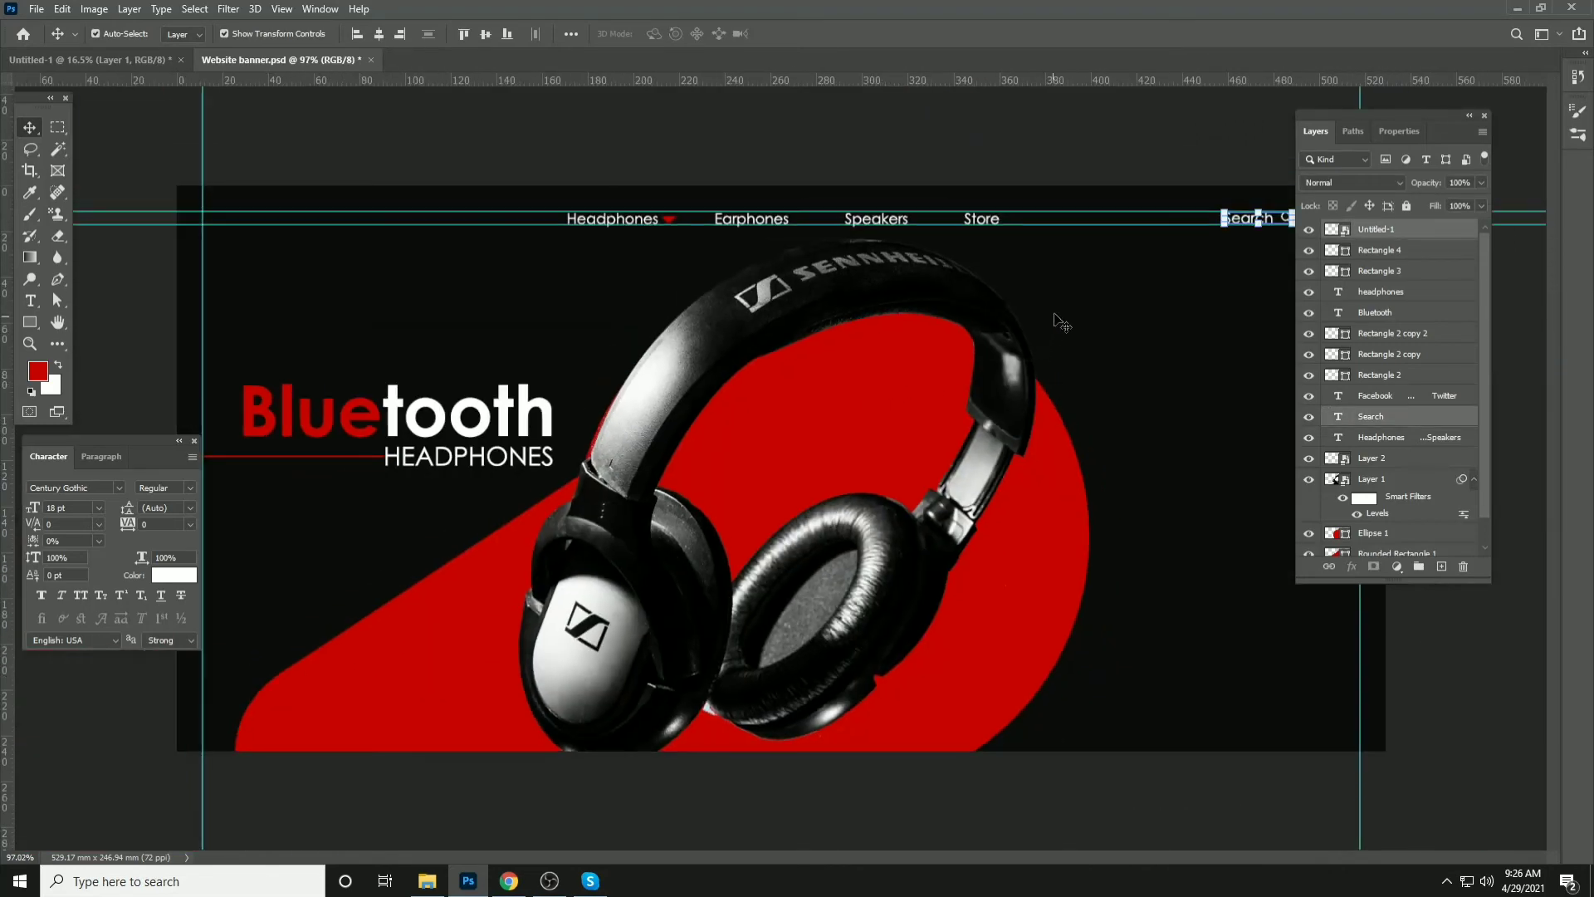
pyautogui.click(1055, 178)
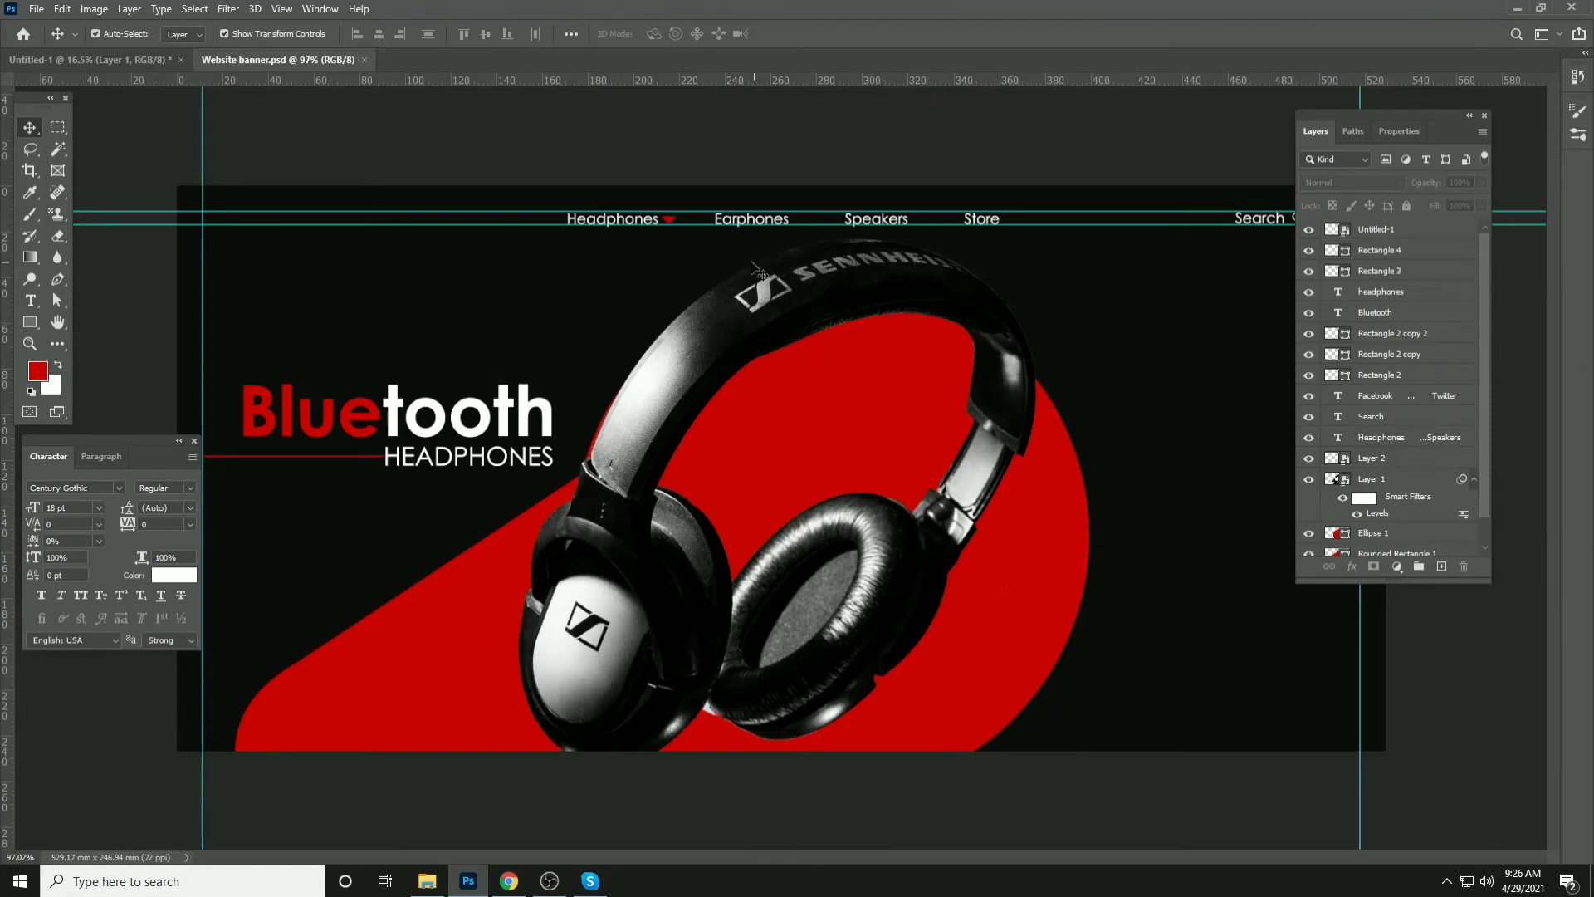
# Duplicate the "Bluetooth" heading layer and set the copy's fill to 0%
pyautogui.scroll(4, 432, 422)
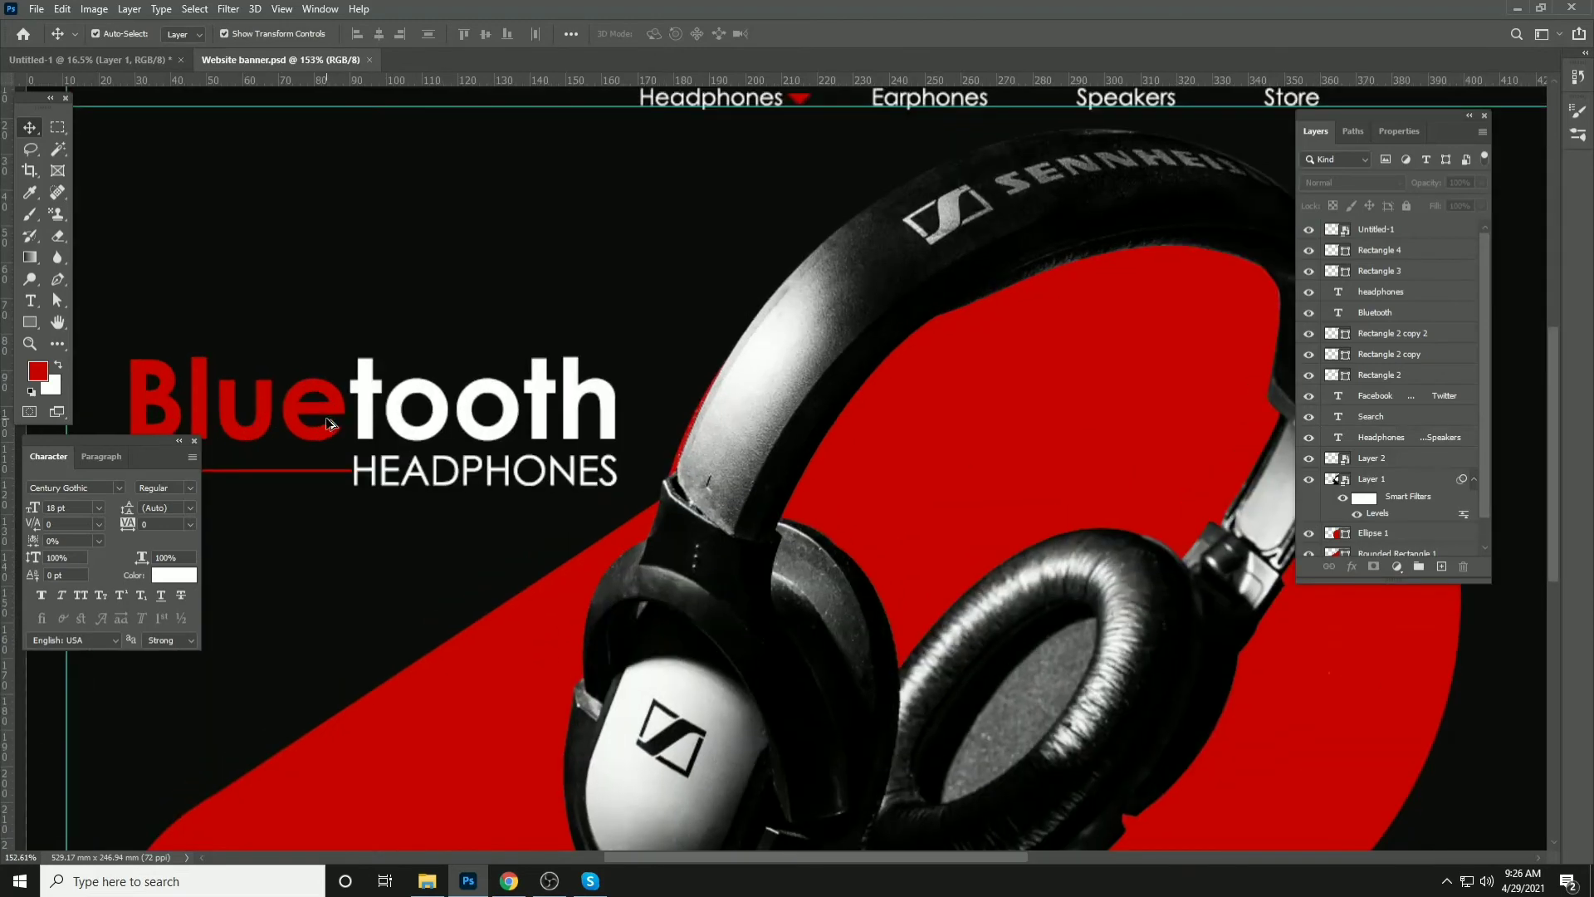
pyautogui.moveTo(356, 395); pyautogui.dragTo(490, 374)
pyautogui.click(496, 382)
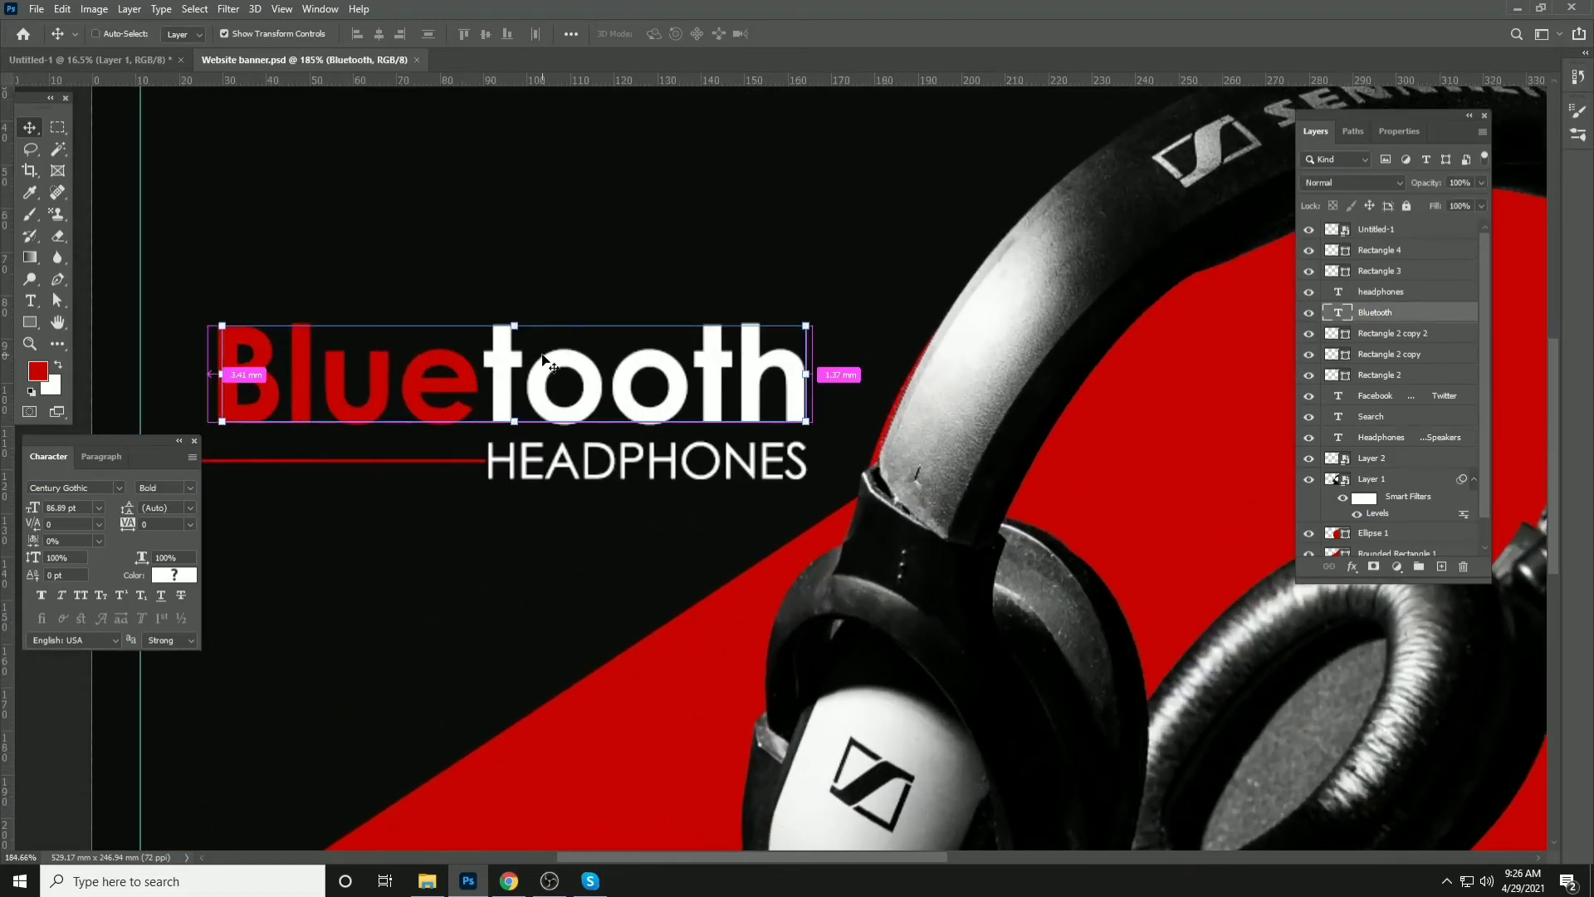
pyautogui.hotkey('ctrl', 'j')
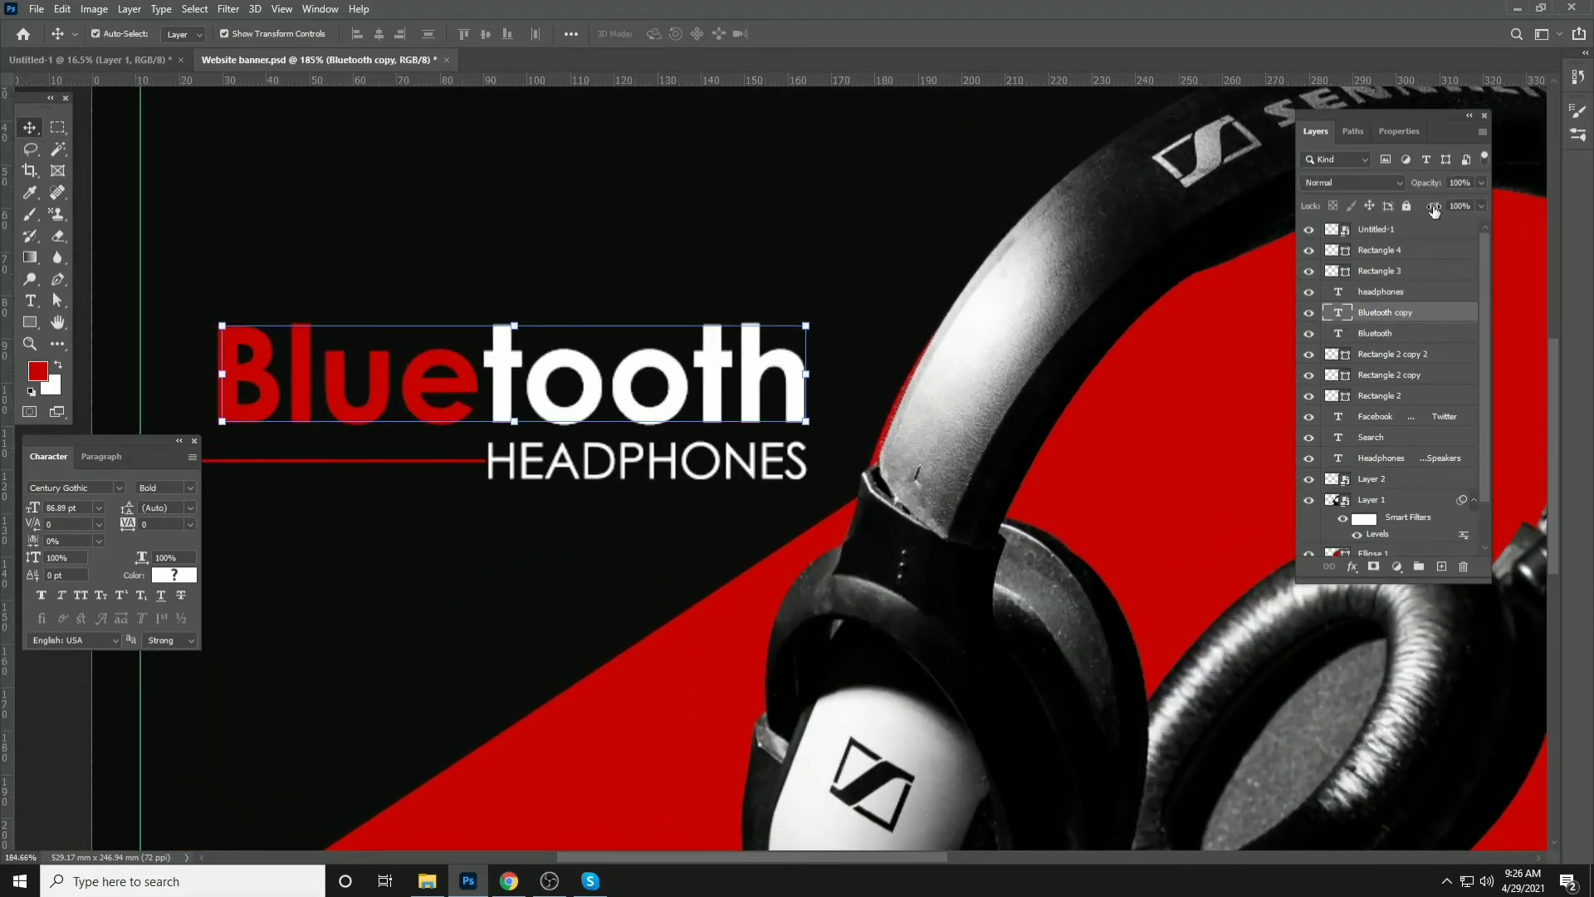
pyautogui.moveTo(1434, 210); pyautogui.dragTo(1360, 295)
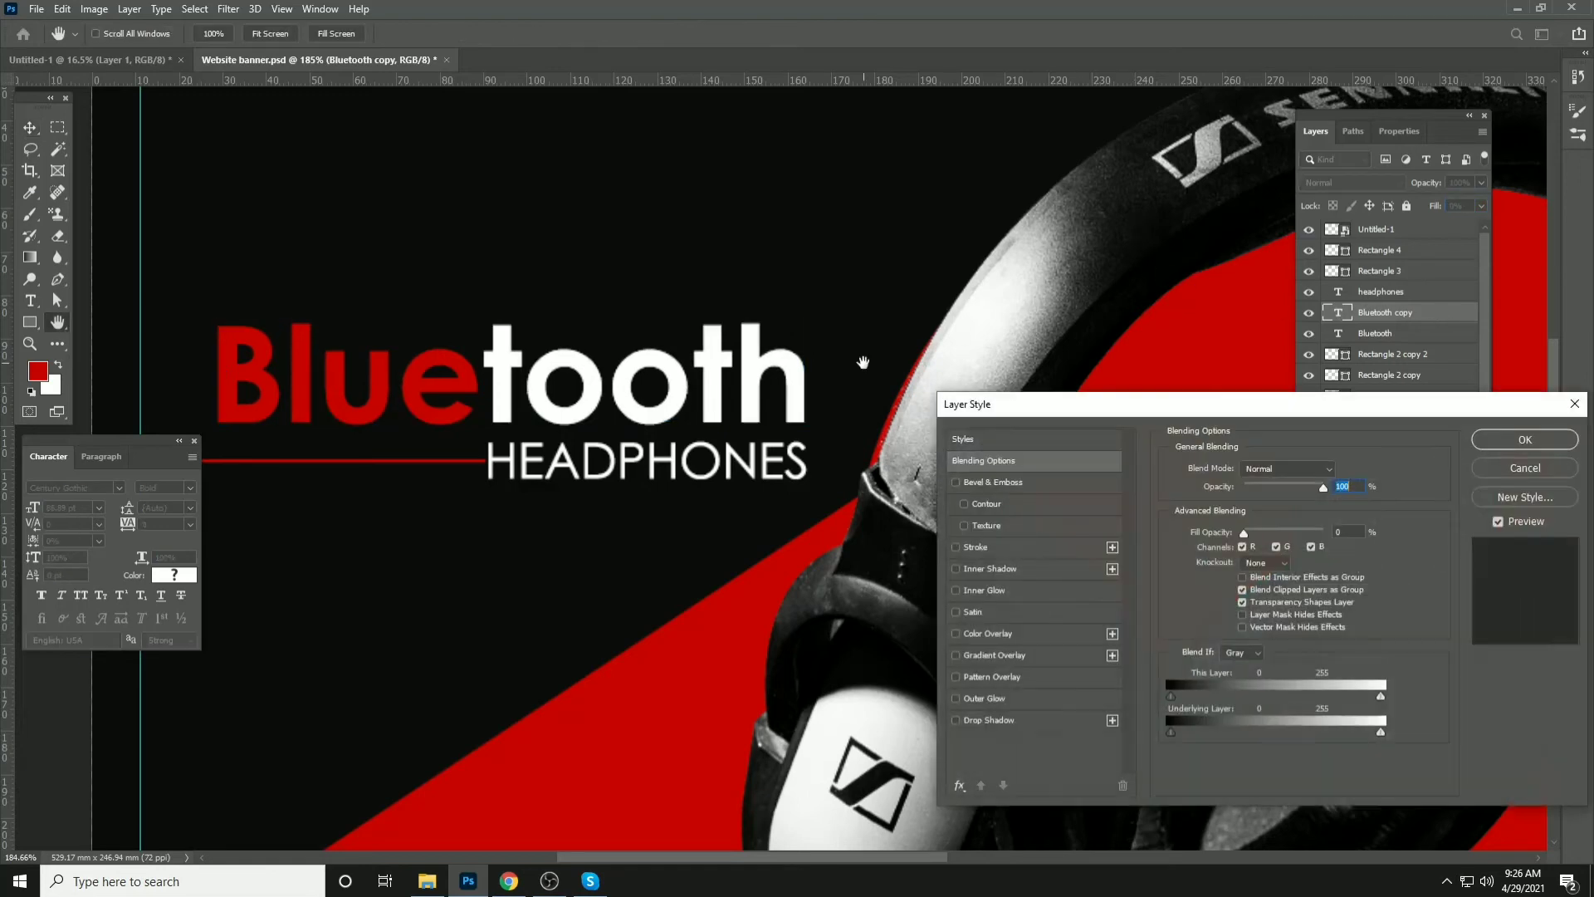
# Add a 1 px outside stroke in dark grey 353535 to the "Bluetooth" copy
pyautogui.click(1014, 542)
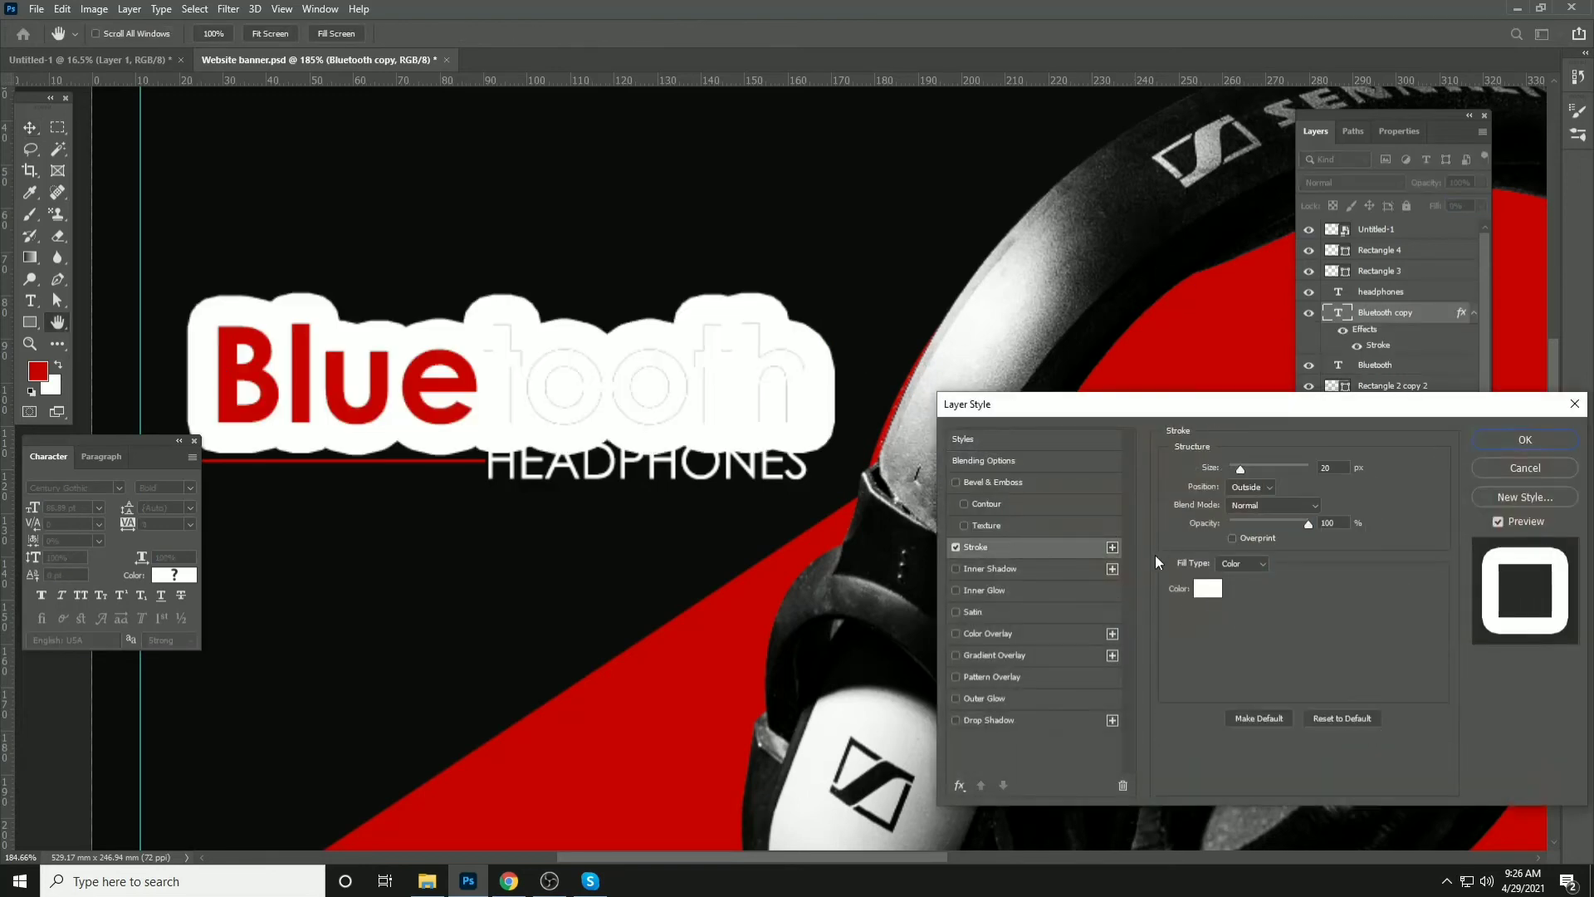
pyautogui.click(684, 547)
pyautogui.moveTo(975, 764); pyautogui.dragTo(941, 738)
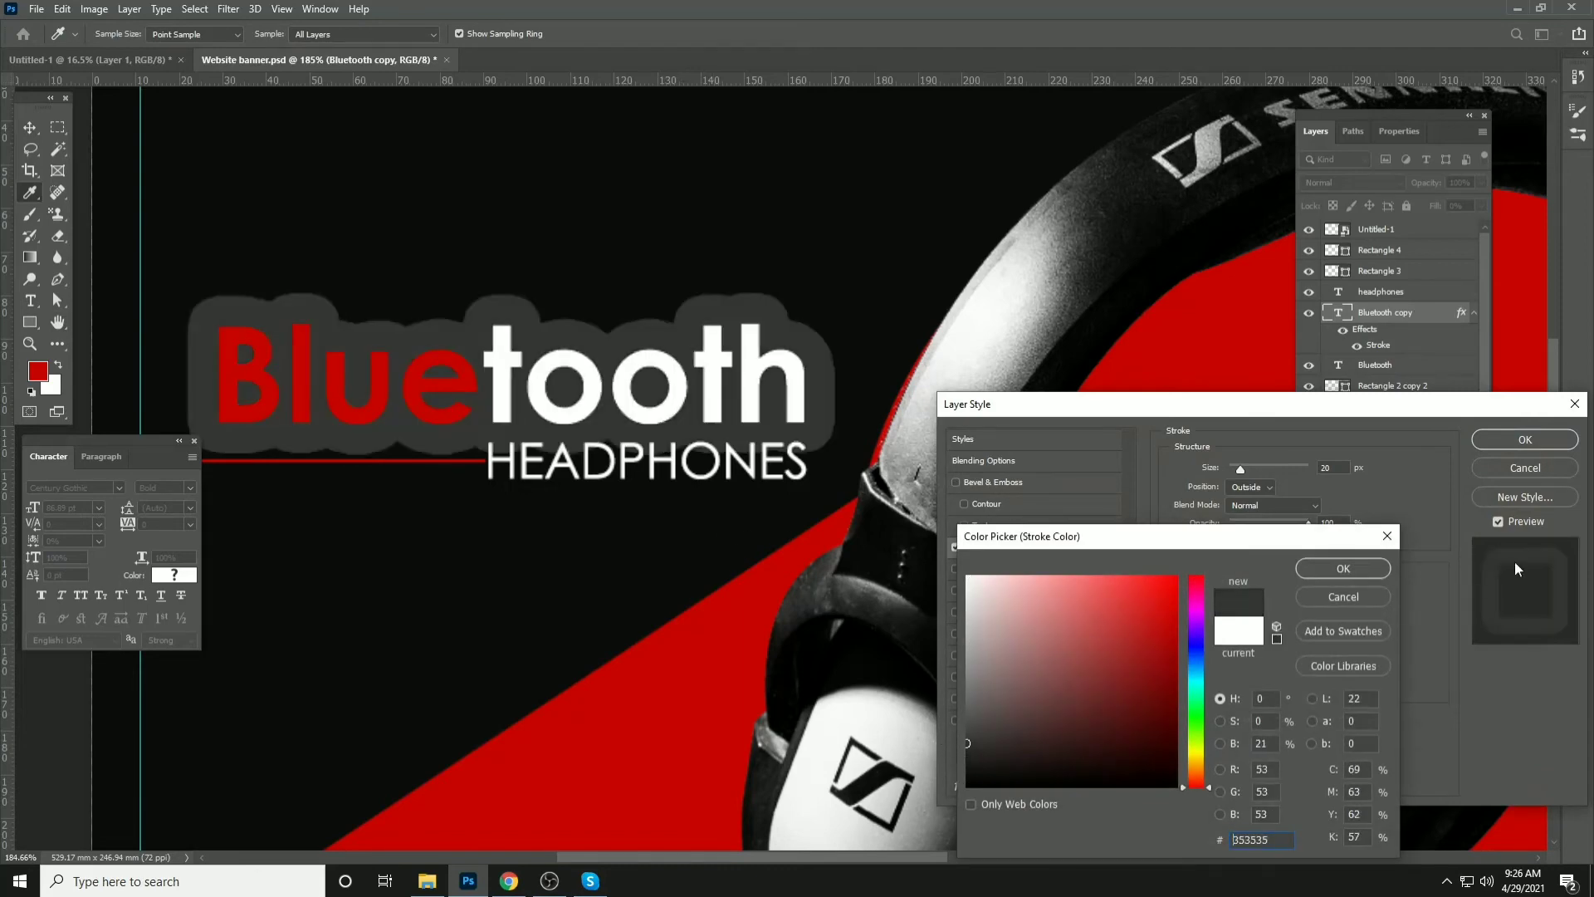
pyautogui.click(1339, 567)
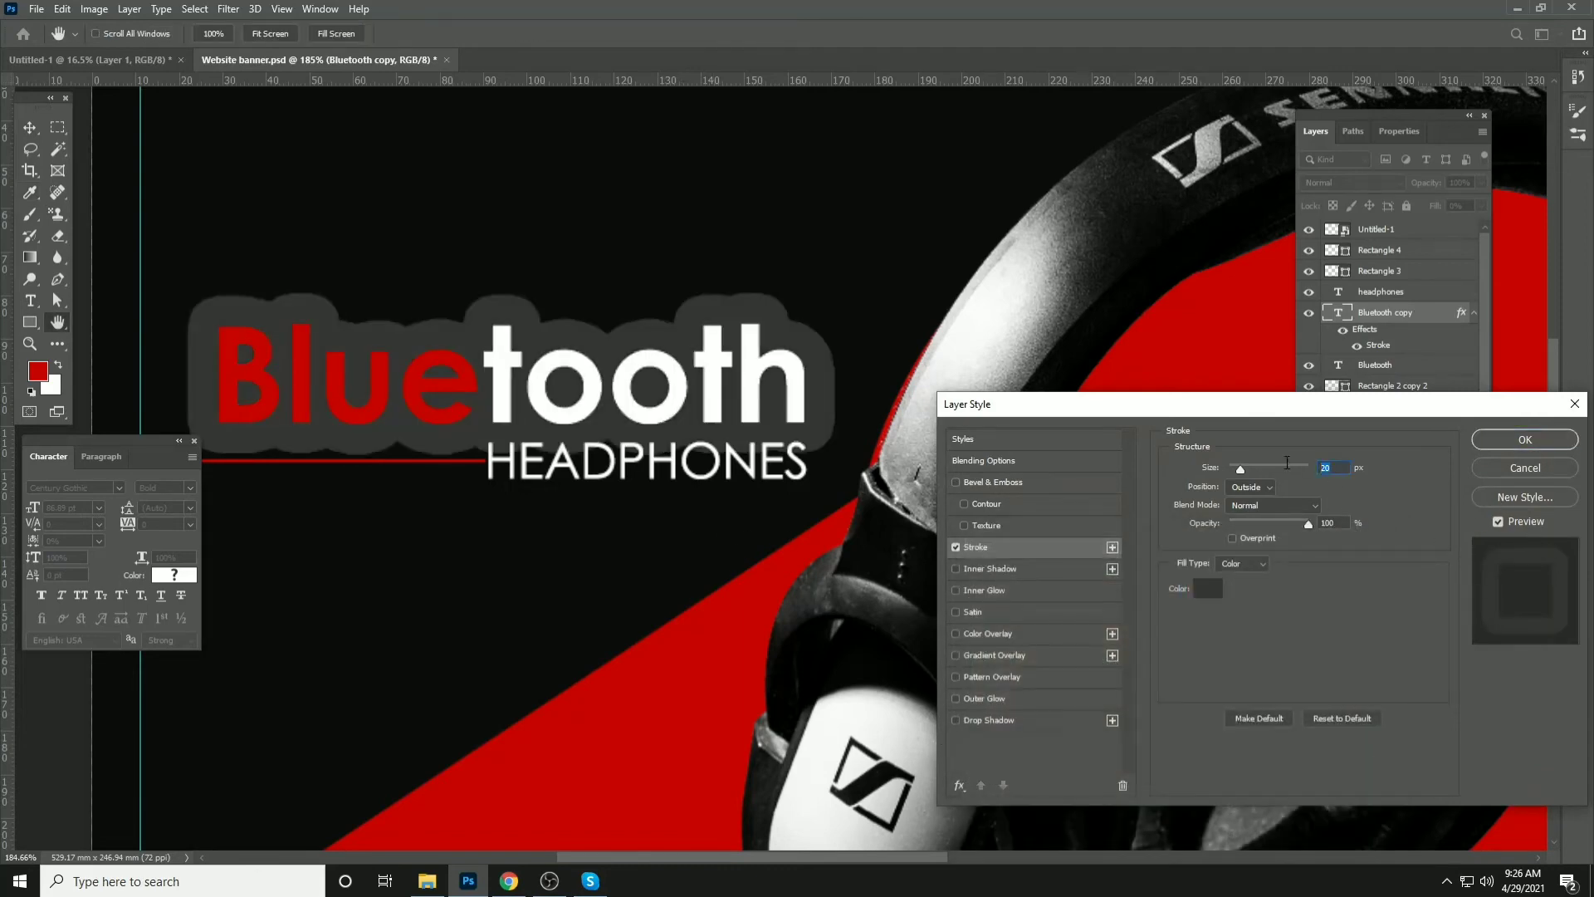
pyautogui.write('1')
pyautogui.press('Return')
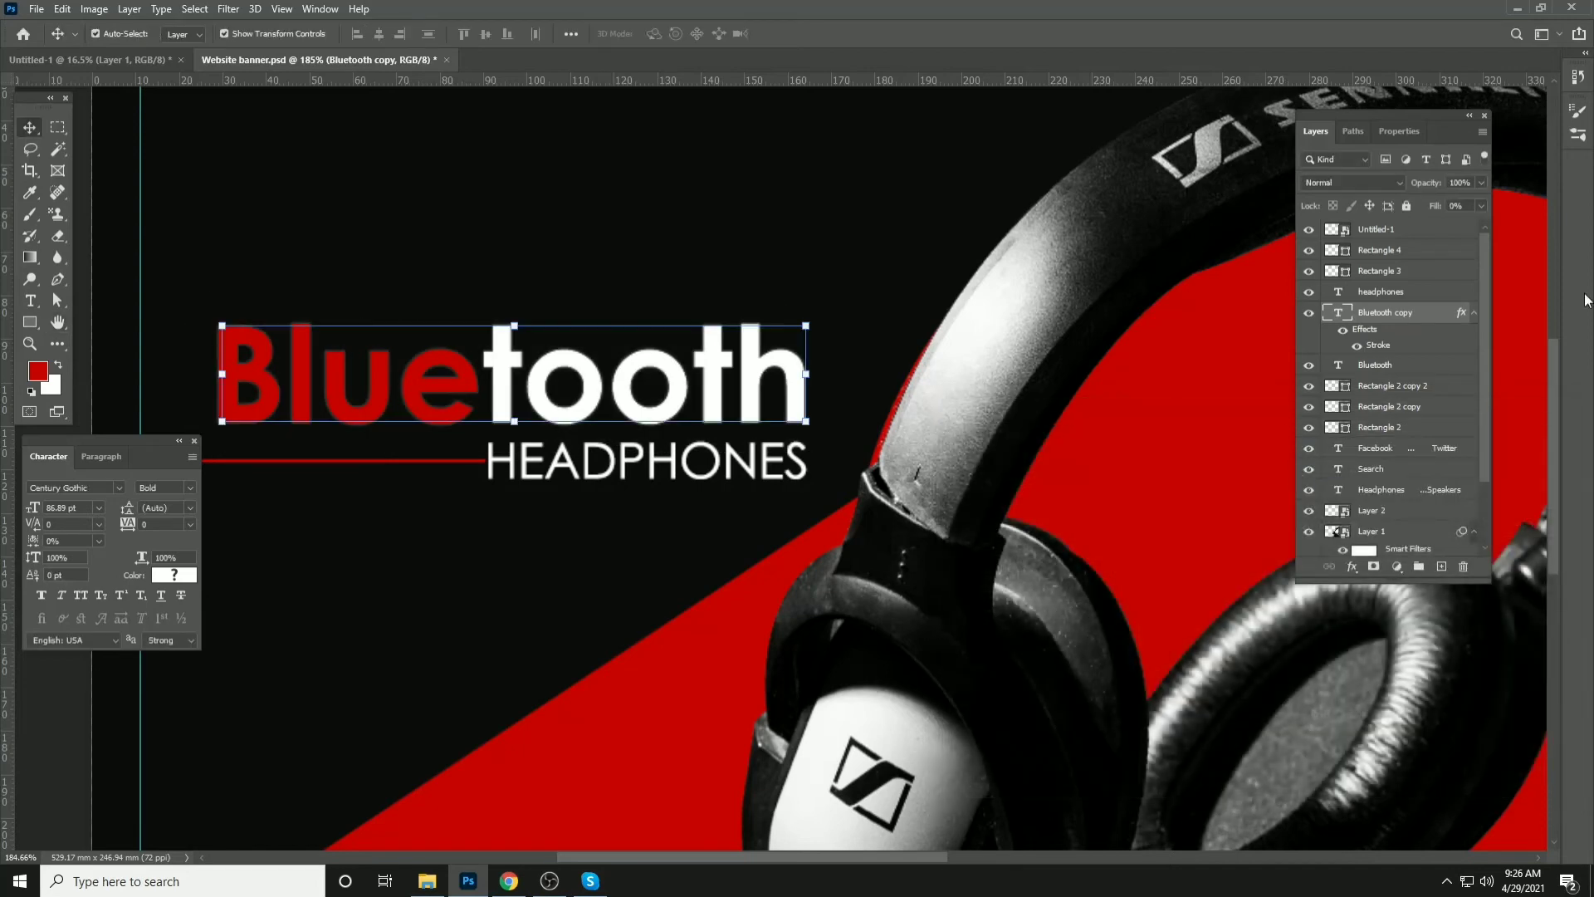
# Offset the outlined "Bluetooth" copy slightly to the right and place its layer beneath the original heading
pyautogui.press('Right')
pyautogui.press('Right')
pyautogui.press('Right')
pyautogui.press('Right')
pyautogui.press('Right')
pyautogui.press('Right')
pyautogui.press('Right')
pyautogui.press('Right')
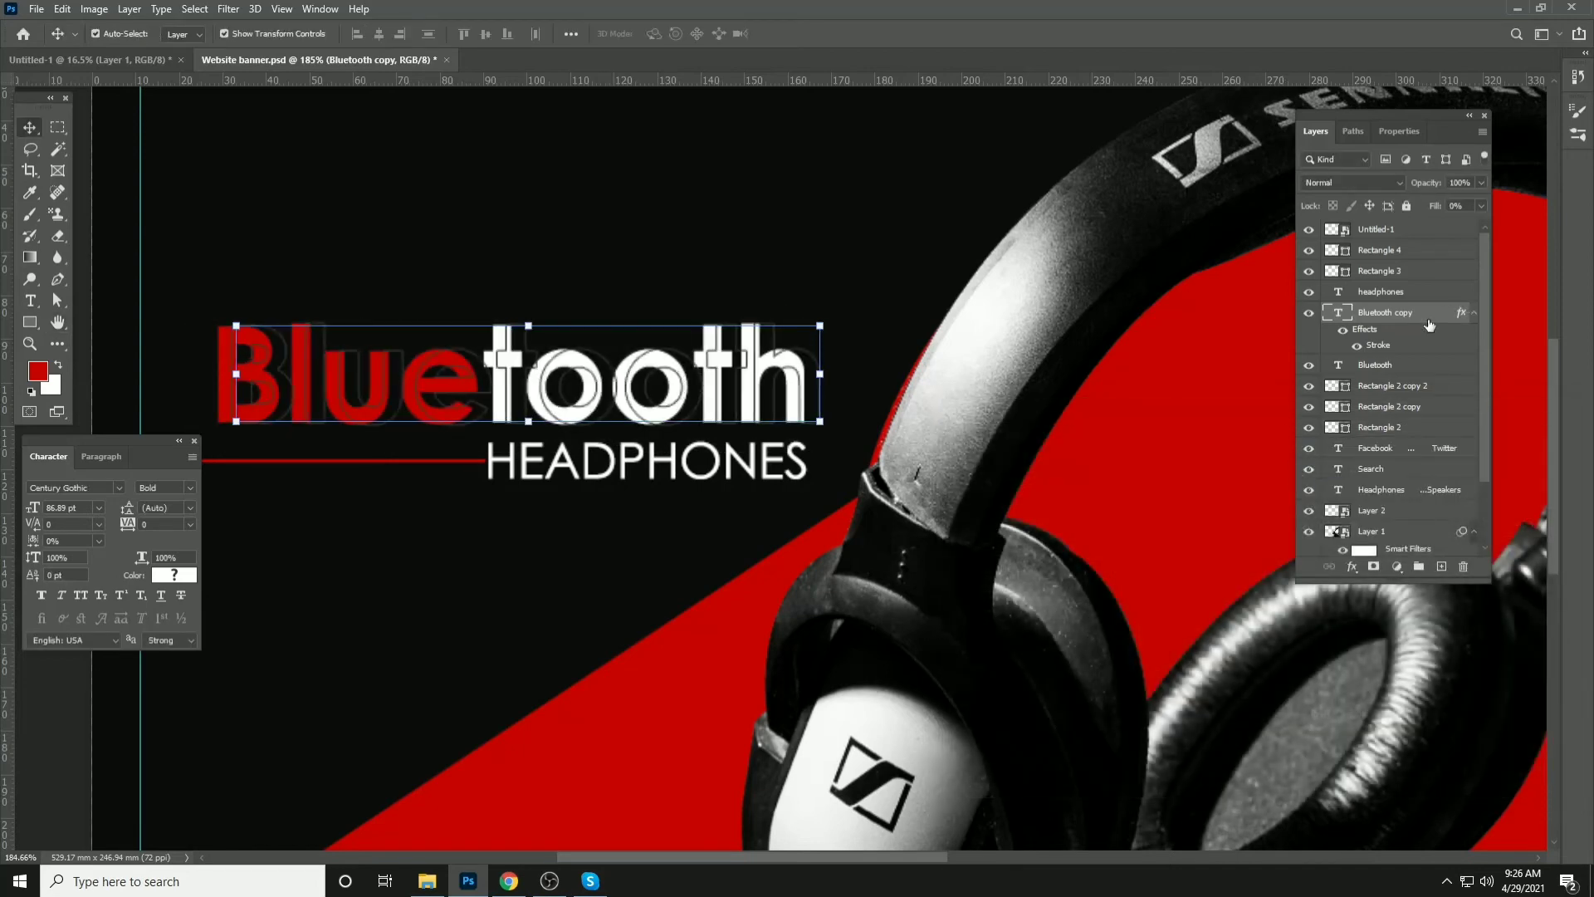
pyautogui.moveTo(1429, 324); pyautogui.dragTo(1411, 375)
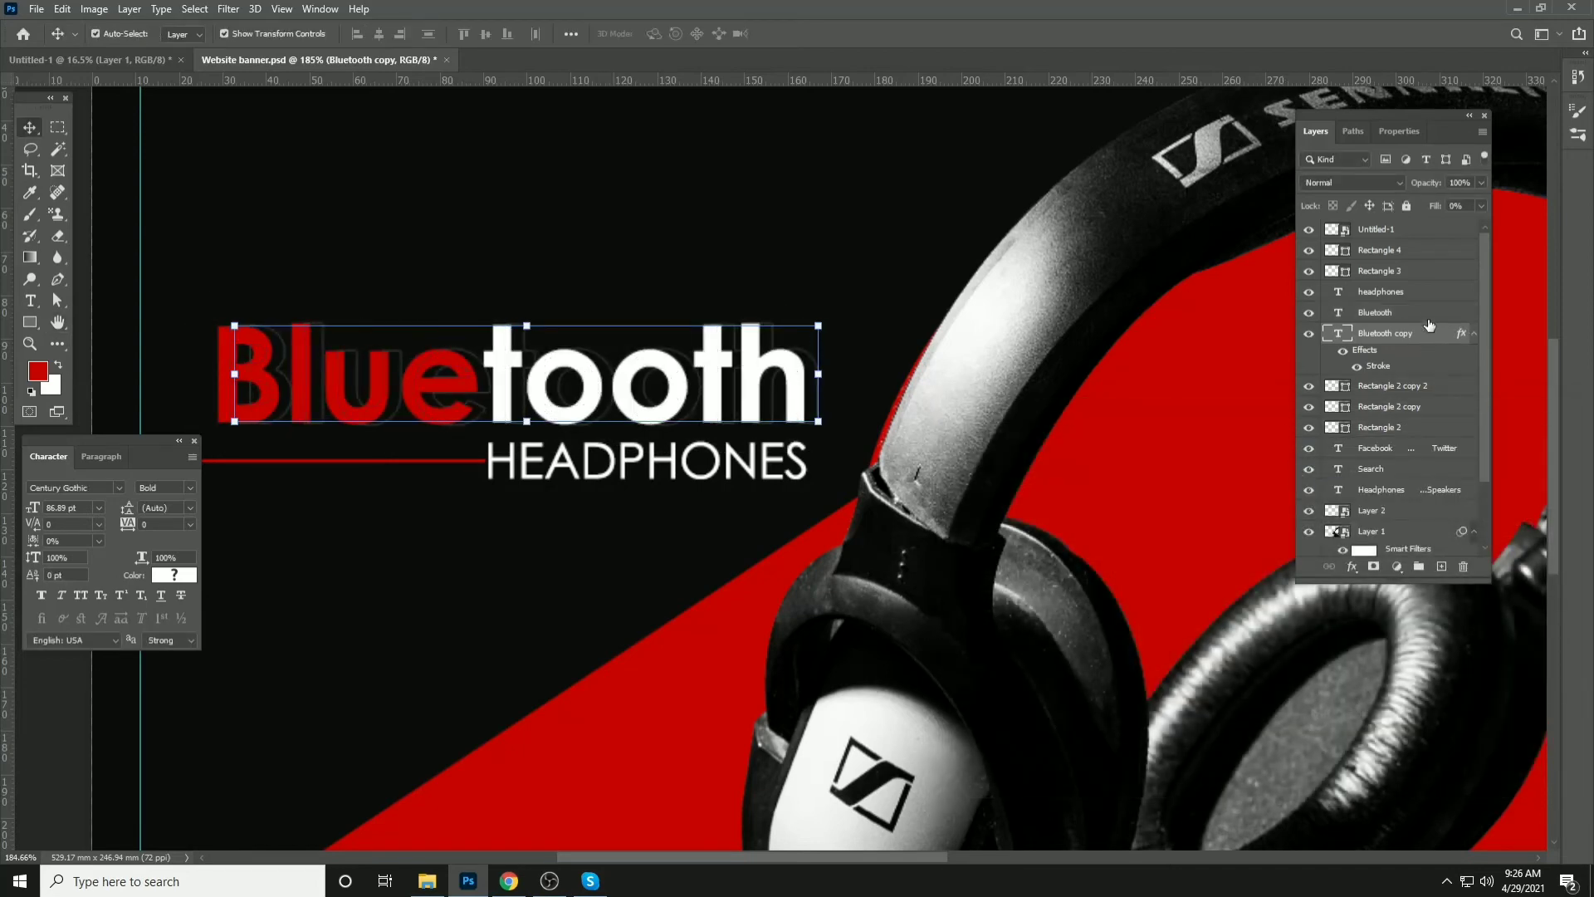
pyautogui.press('Left')
pyautogui.press('Left')
pyautogui.press('Left')
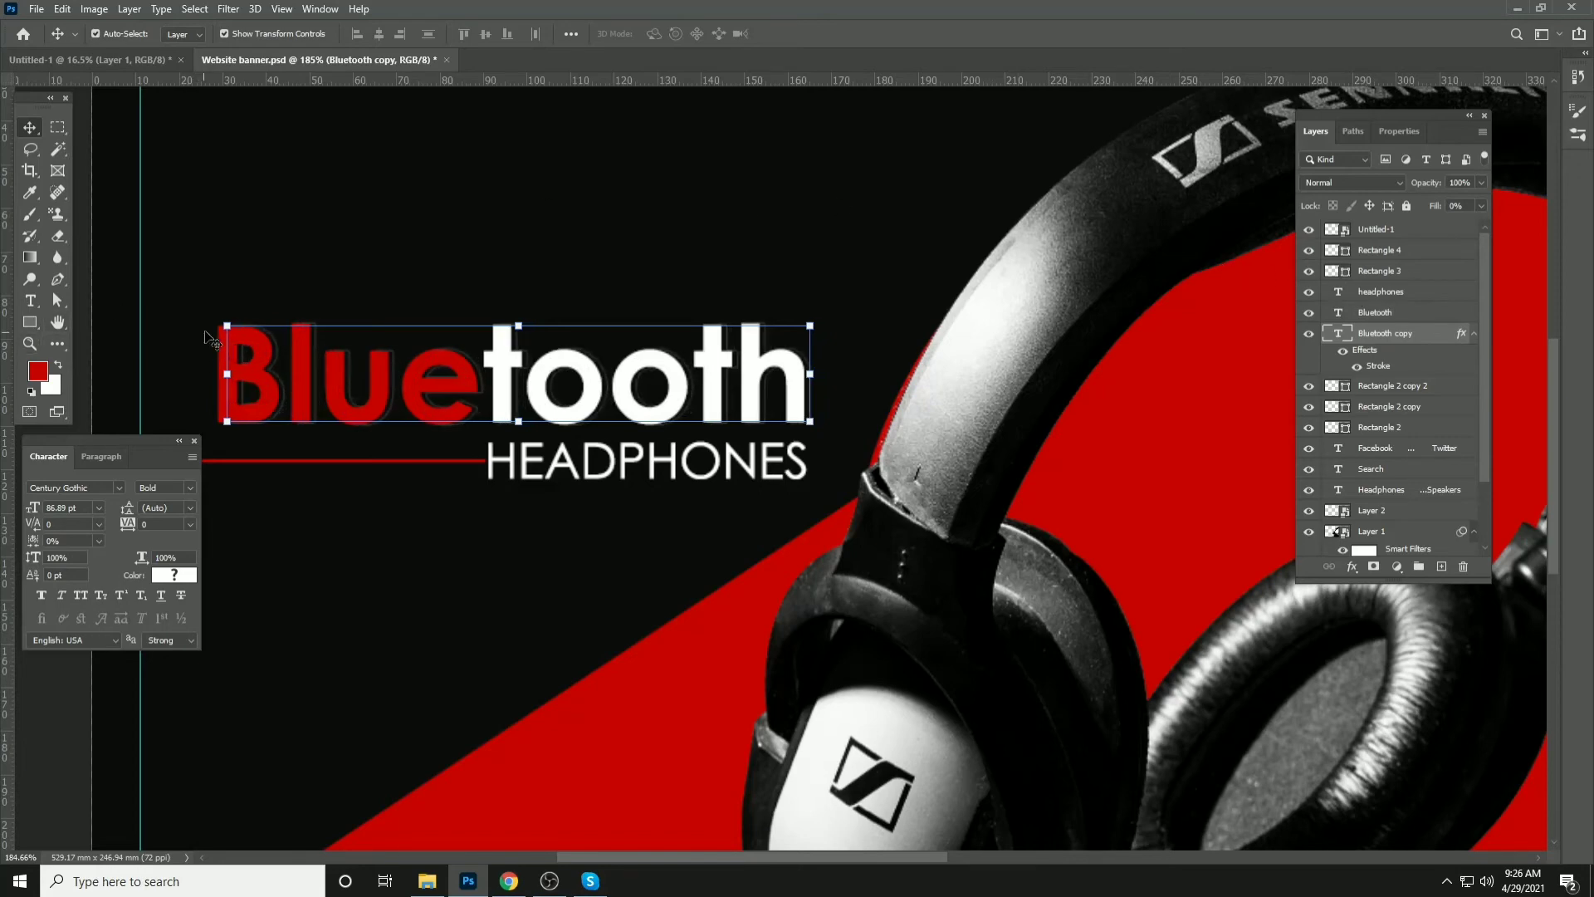
# Enlarge the outlined "Bluetooth" copy to about 105 pt so it extends past both sides of the heading, and nudge it down
pyautogui.hotkey('ctrl', 't')
pyautogui.moveTo(213, 307); pyautogui.dragTo(164, 295)
pyautogui.moveTo(817, 284); pyautogui.dragTo(895, 263)
pyautogui.press('Return')
pyautogui.press('Down')
pyautogui.press('Down')
pyautogui.press('Down')
pyautogui.press('Down')
pyautogui.press('Down')
pyautogui.press('Down')
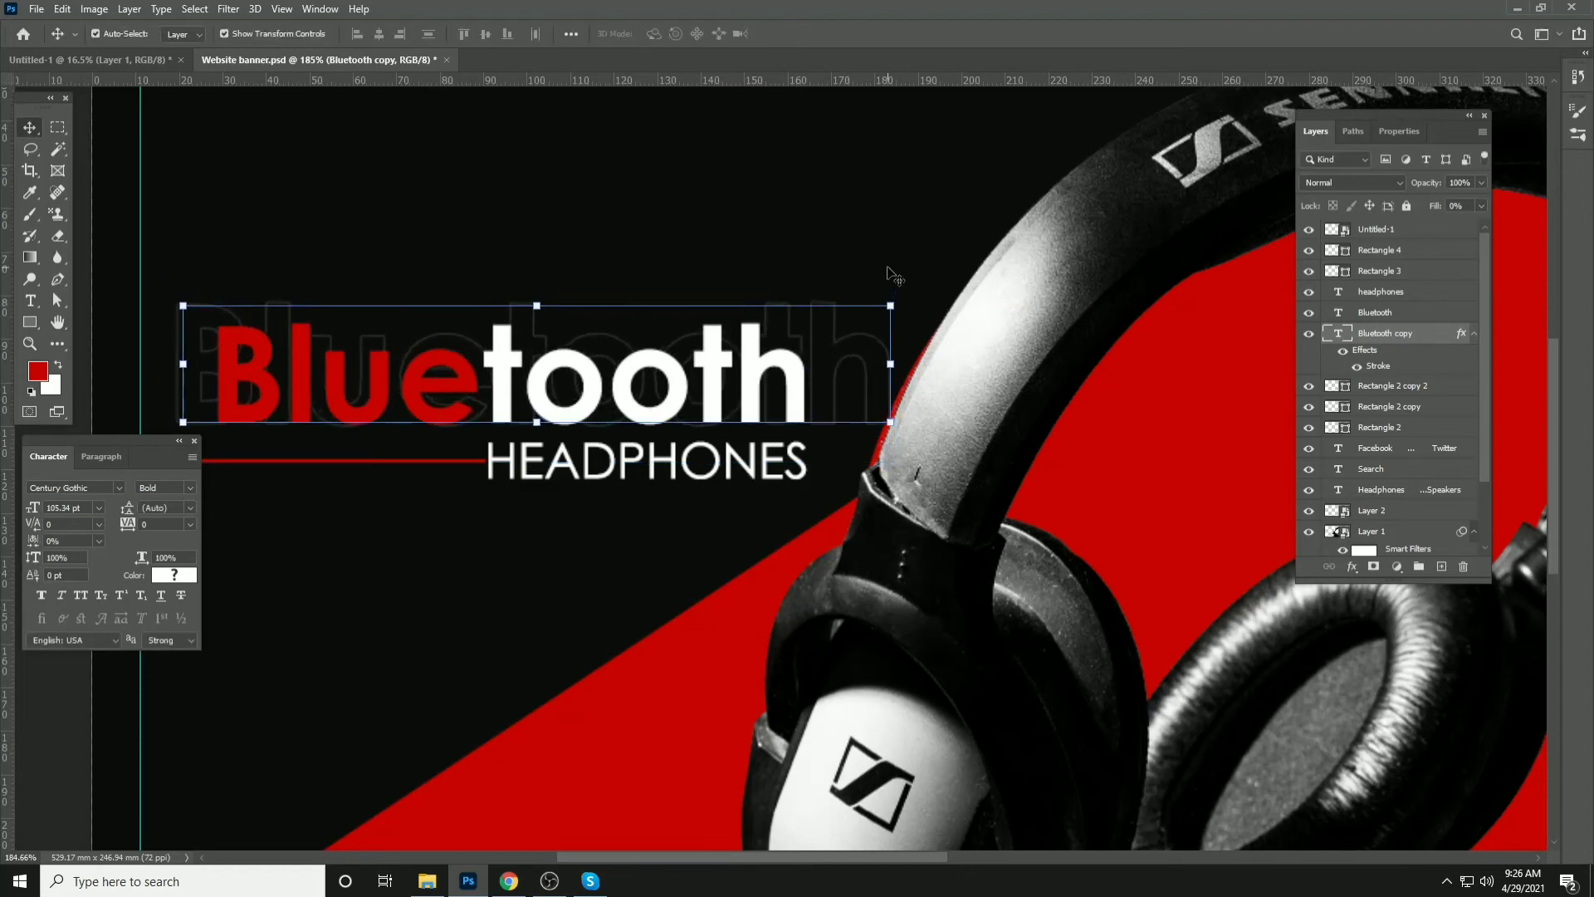
# Lower the outlined "Bluetooth" copy's opacity slightly, deselect it and save the banner
pyautogui.moveTo(1425, 188); pyautogui.dragTo(1408, 186)
pyautogui.click(688, 208)
pyautogui.scroll(-7, 656, 266)
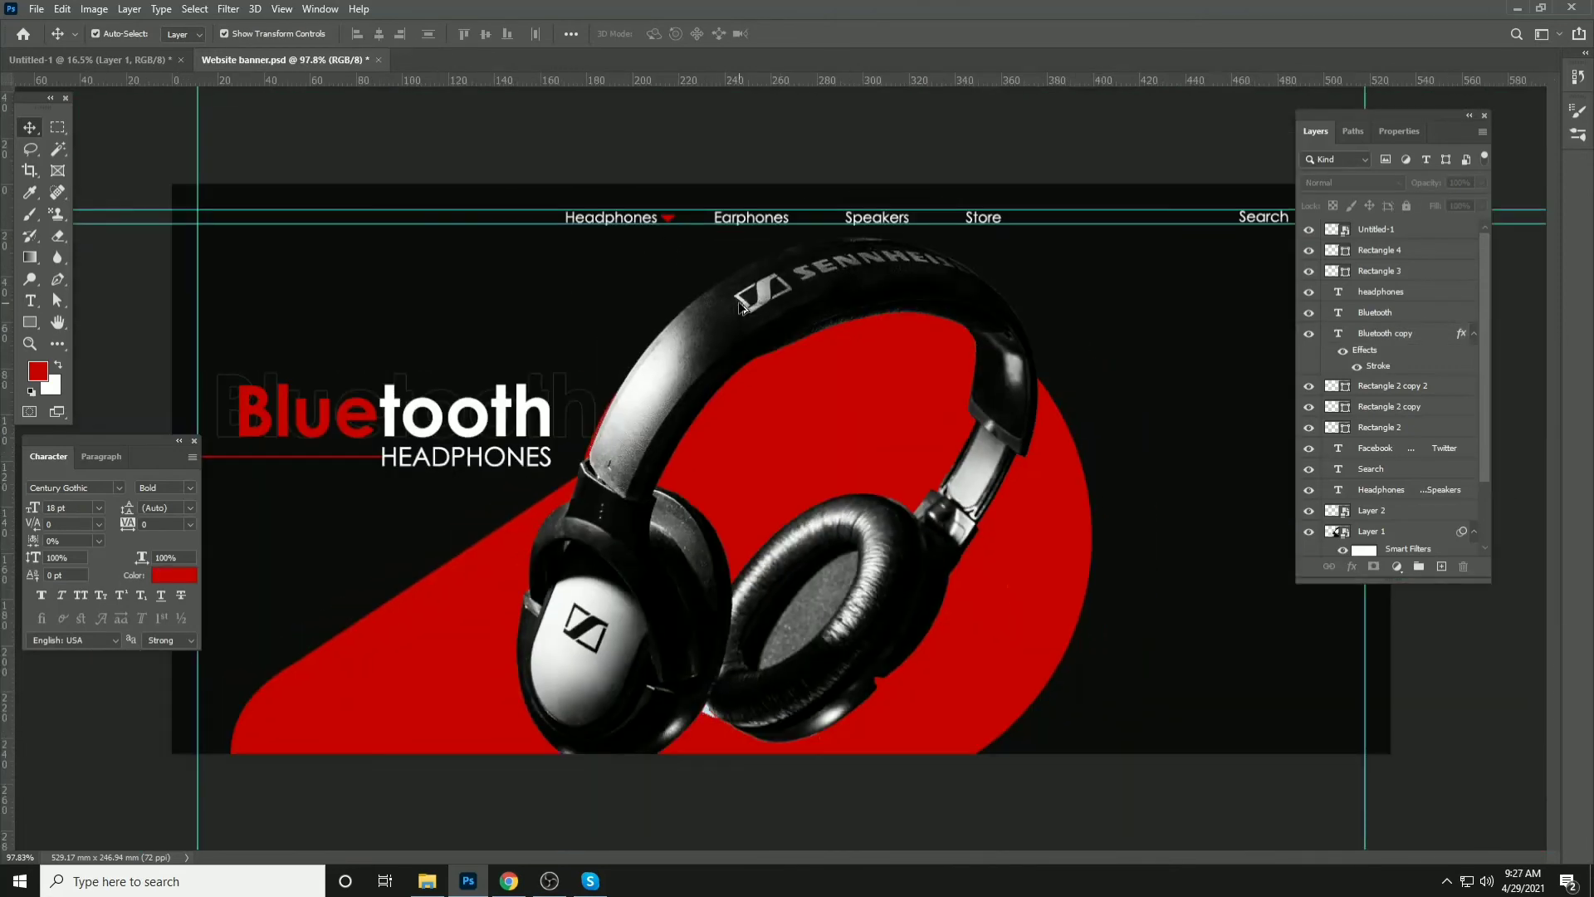
pyautogui.hotkey('ctrl', 's')
pyautogui.scroll(-2, 623, 319)
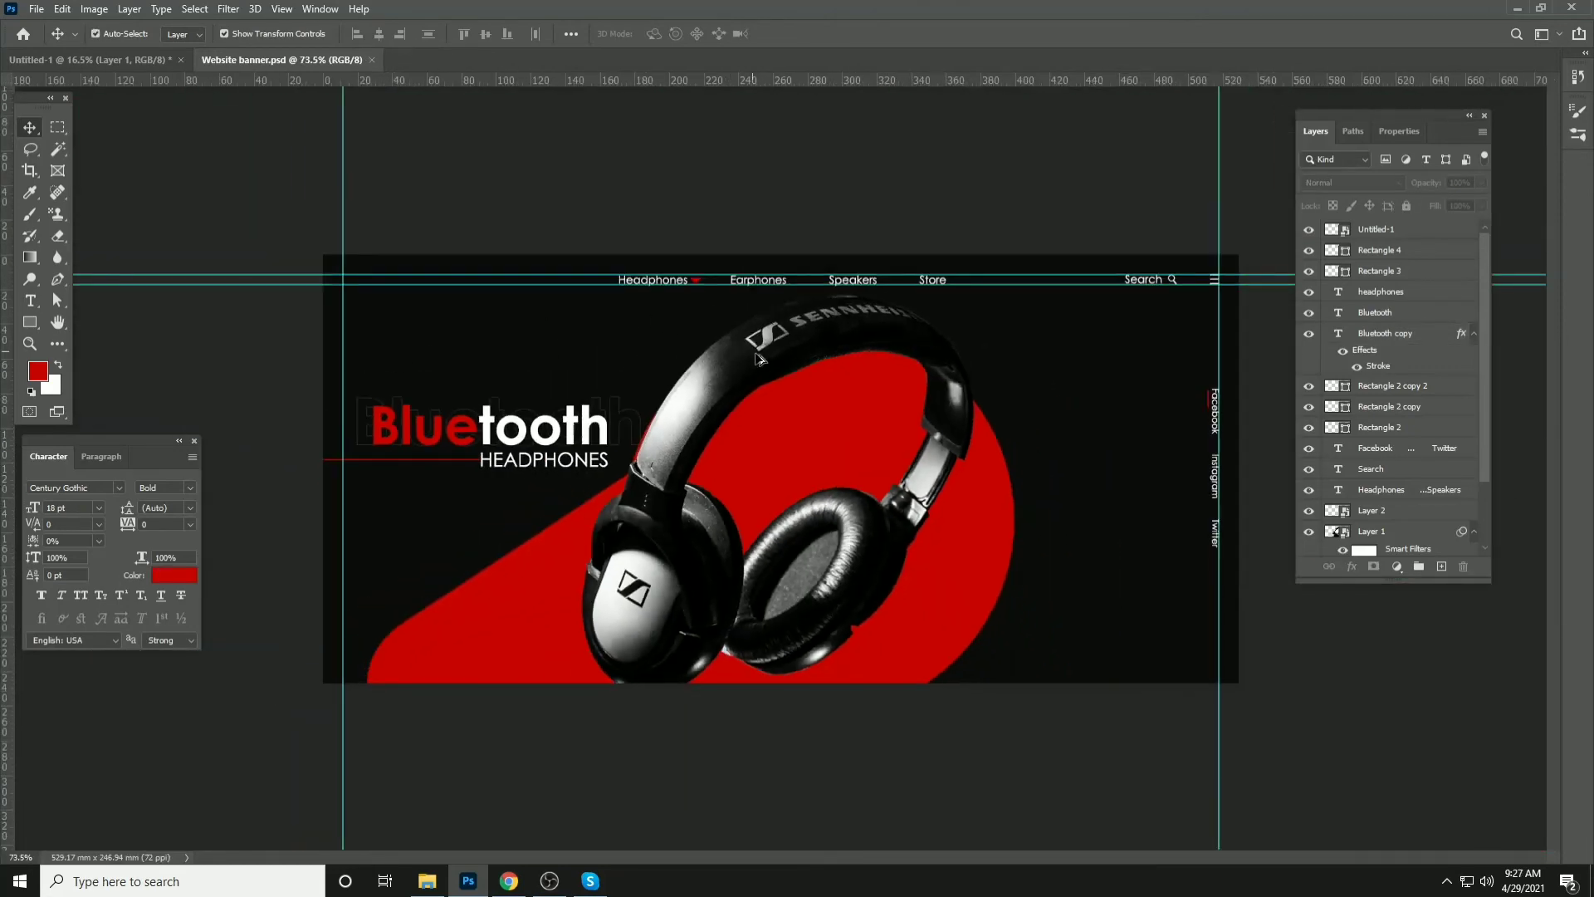
# Duplicate the headphones image and scale the copy up to nearly twice its size, extending beyond the banner's top and bottom edges
pyautogui.moveTo(754, 354); pyautogui.dragTo(857, 378)
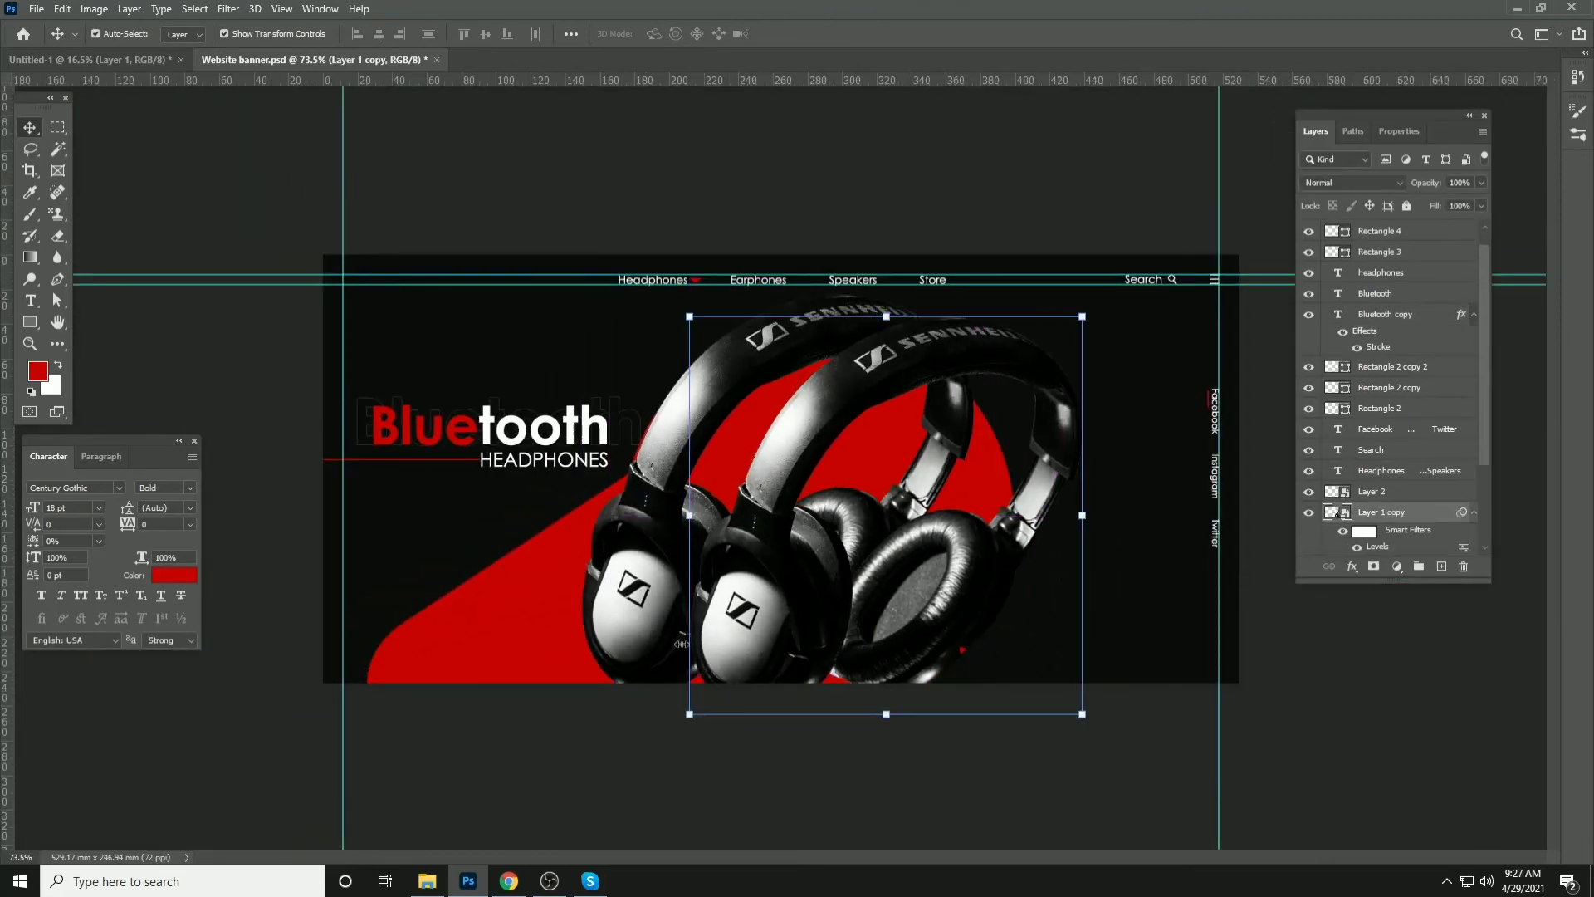
pyautogui.scroll(-3, 731, 597)
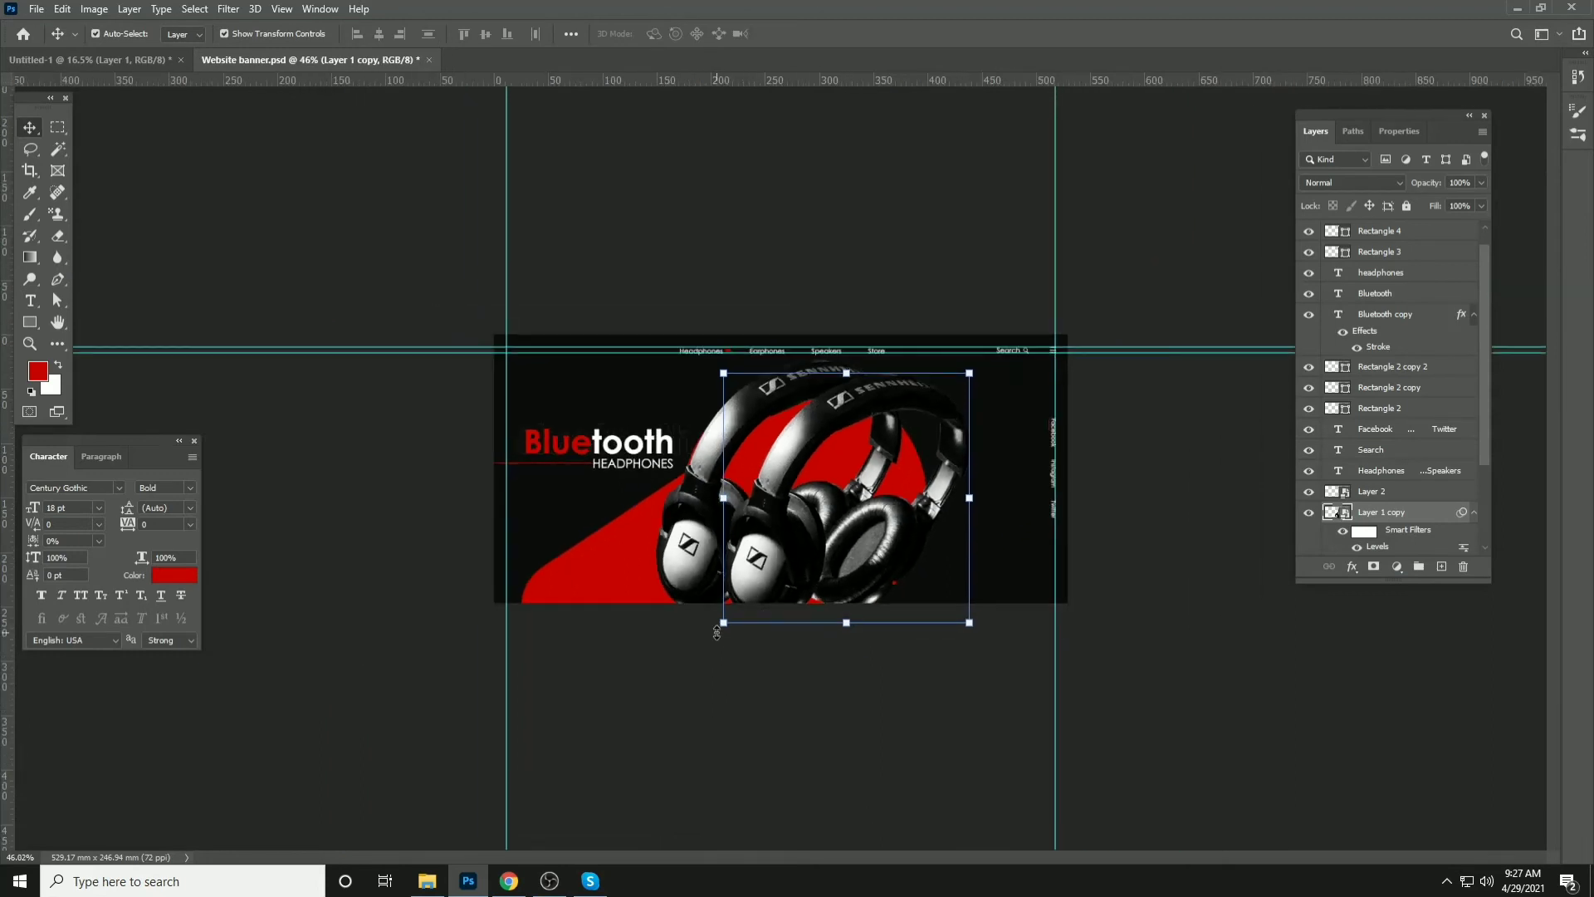
pyautogui.moveTo(717, 634); pyautogui.dragTo(706, 587)
pyautogui.moveTo(665, 514); pyautogui.dragTo(437, 565)
pyautogui.press('Return')
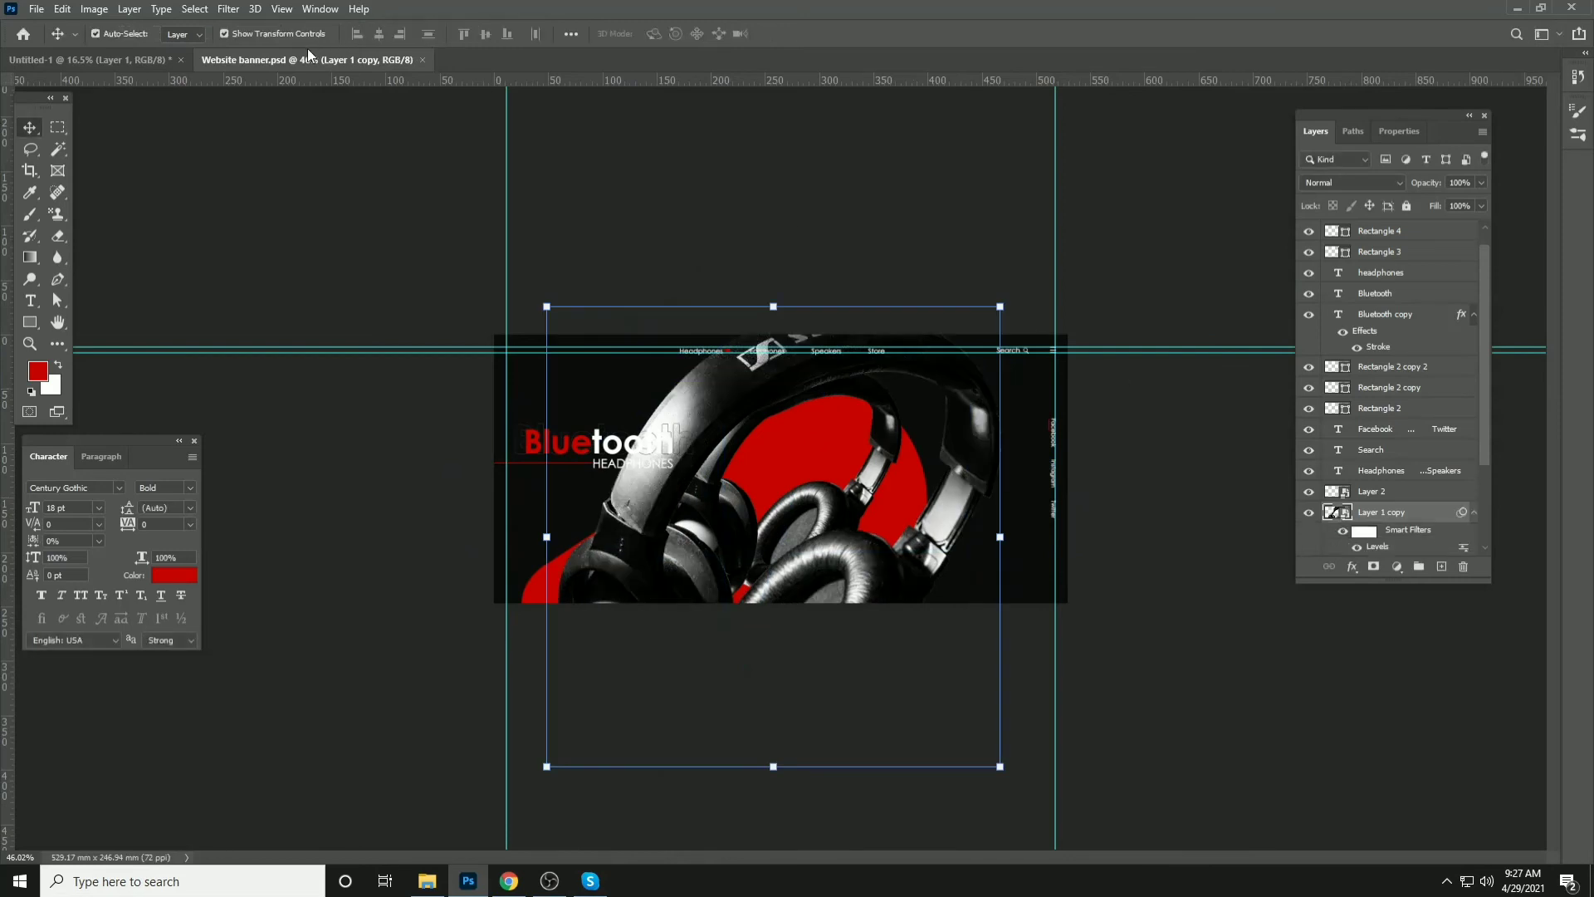
# Apply a Gaussian Blur with a radius of 8.6 pixels to the enlarged headphones copy
pyautogui.click(227, 10)
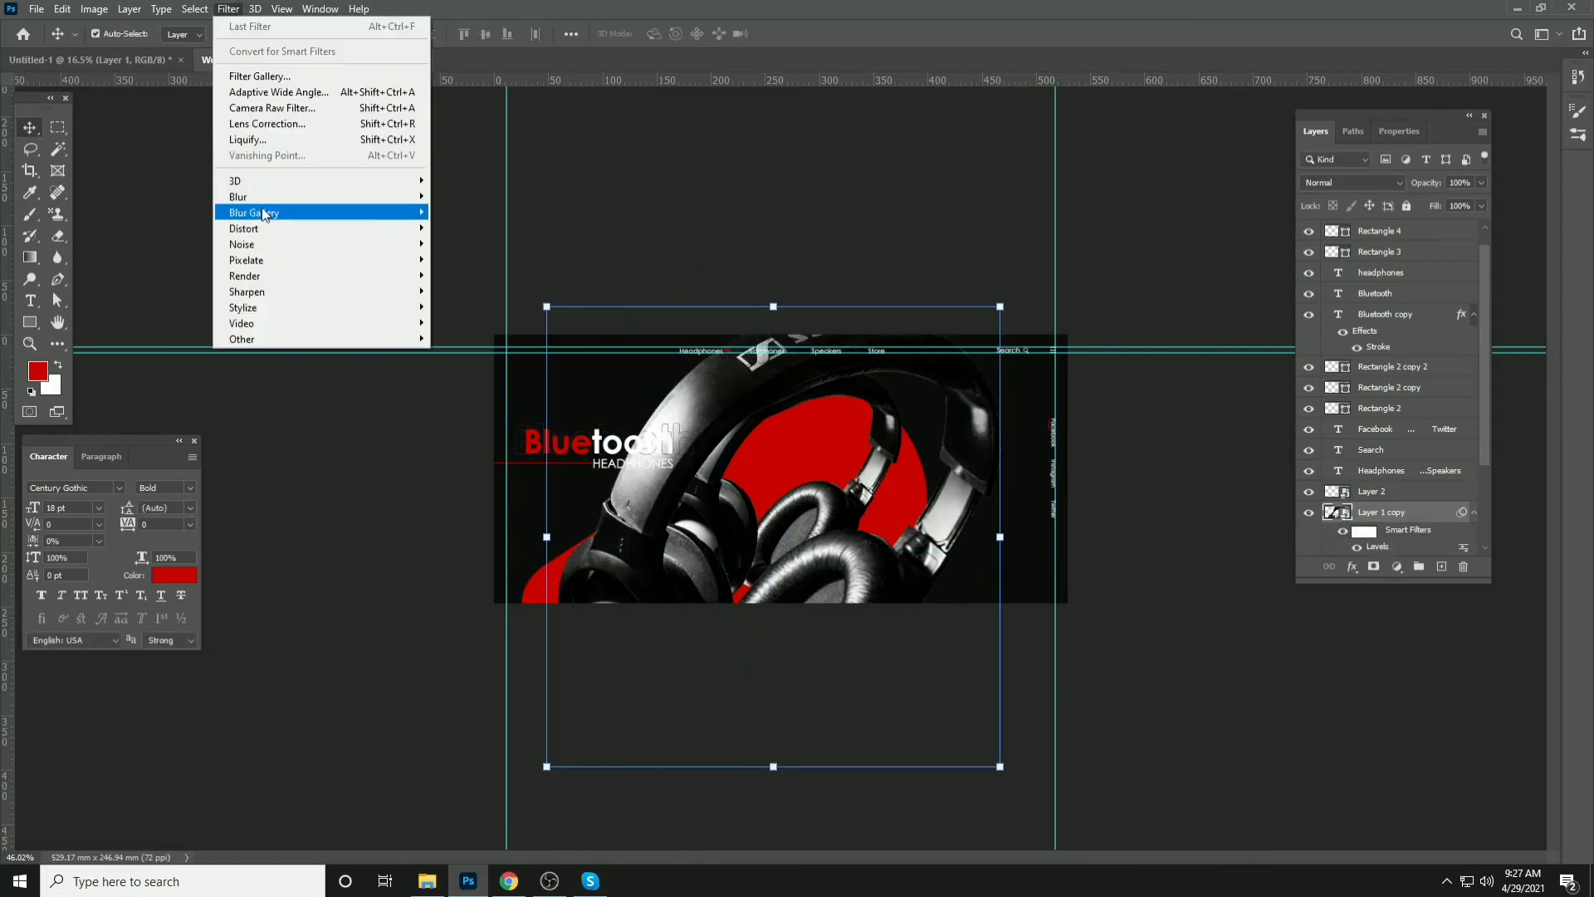
pyautogui.moveTo(264, 213)
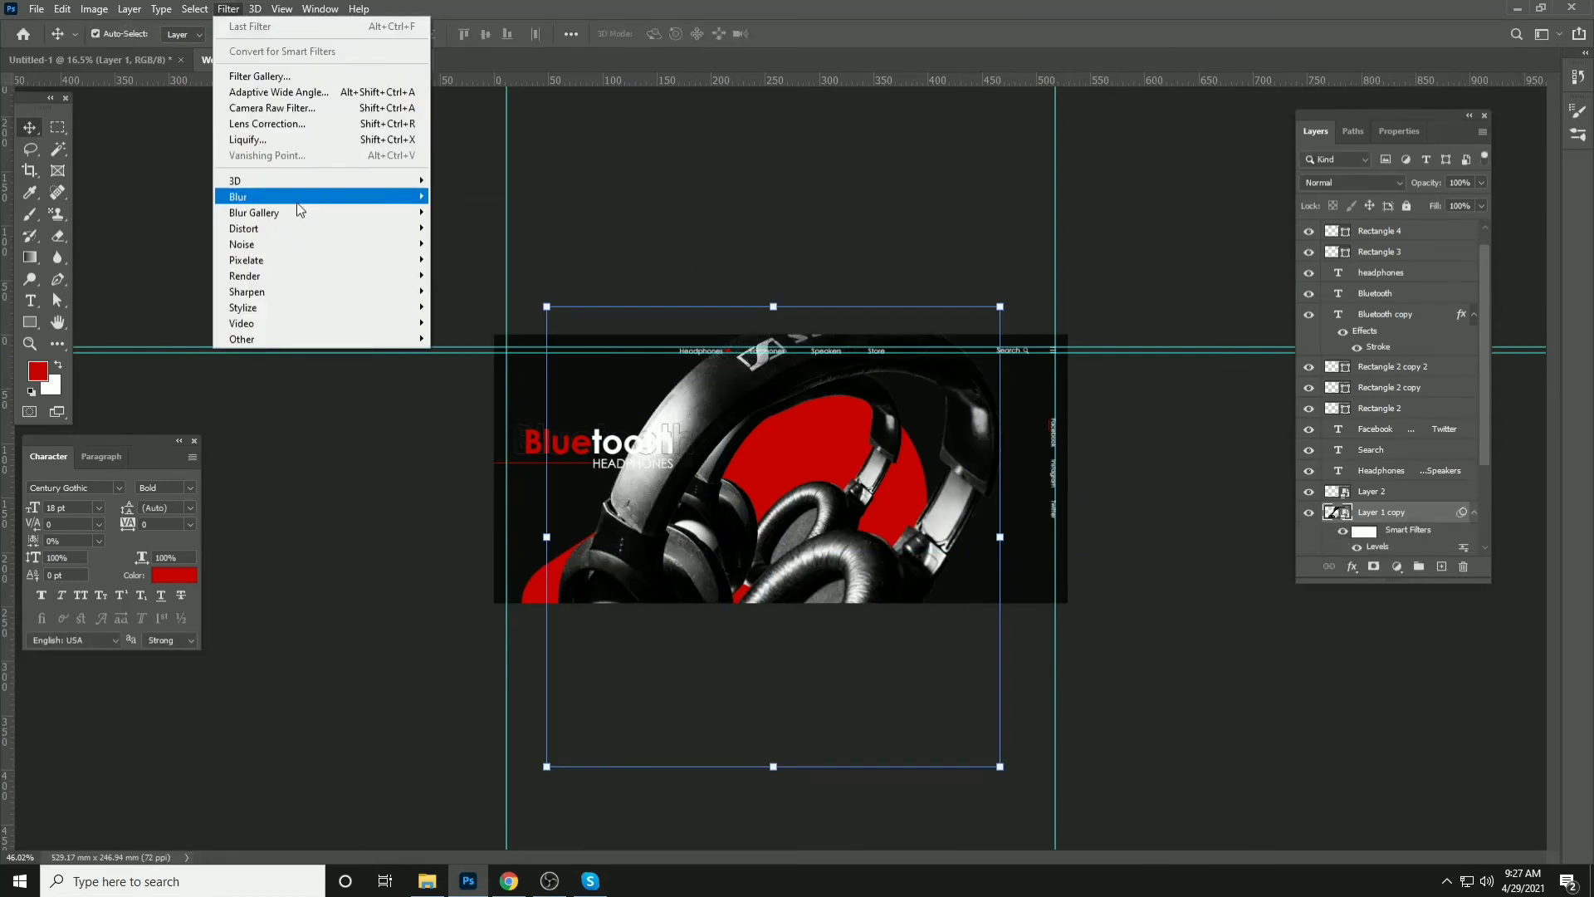
pyautogui.moveTo(413, 198)
pyautogui.click(453, 259)
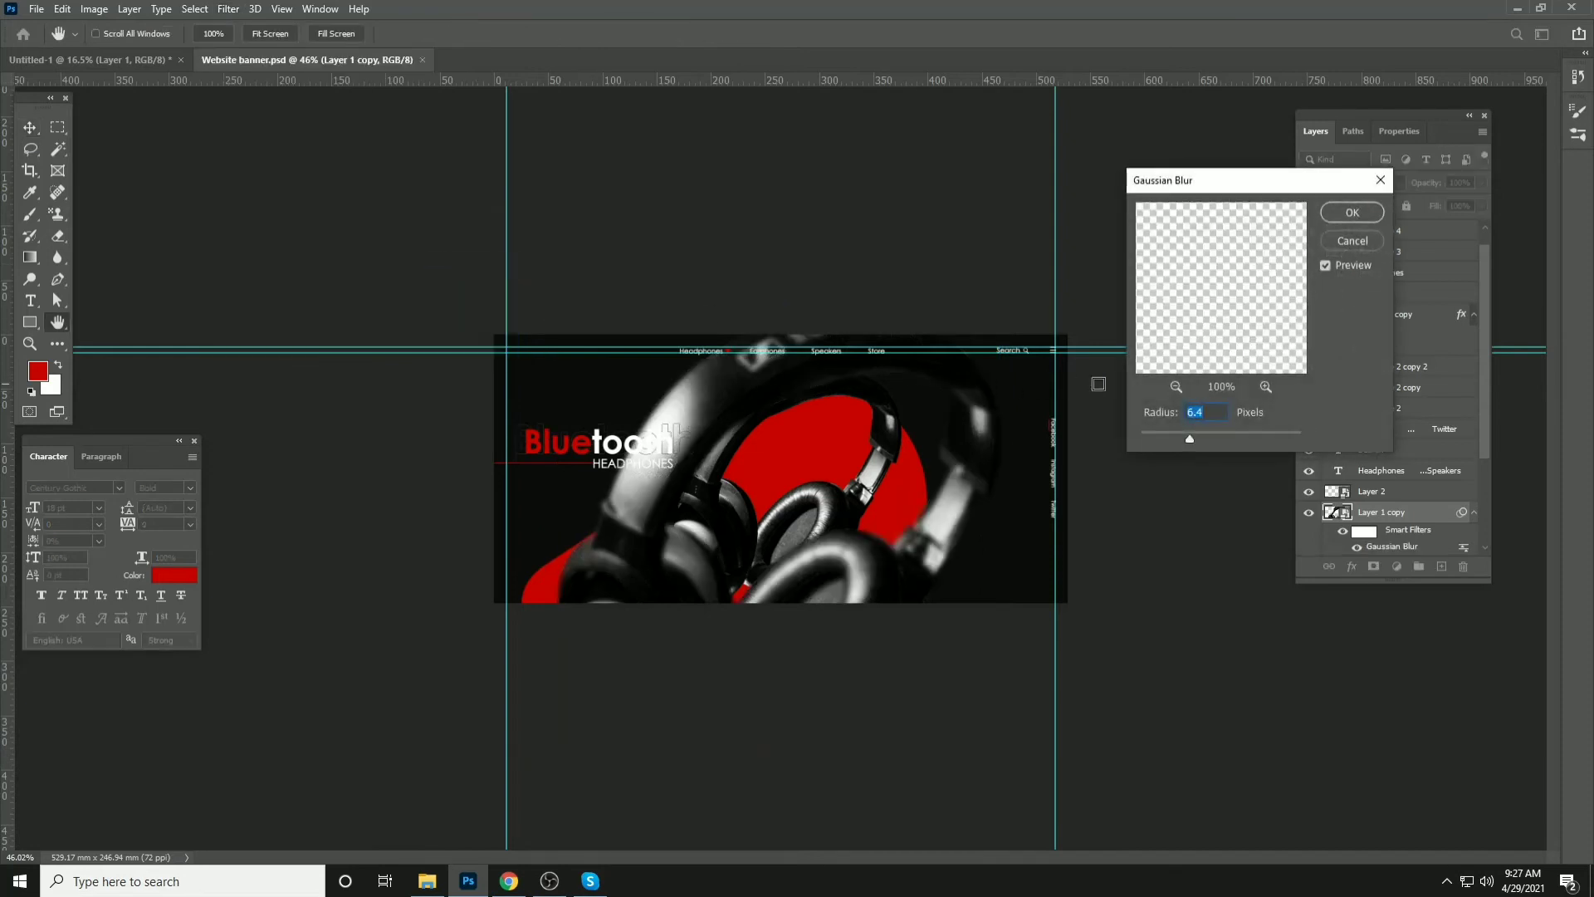
pyautogui.click(1208, 432)
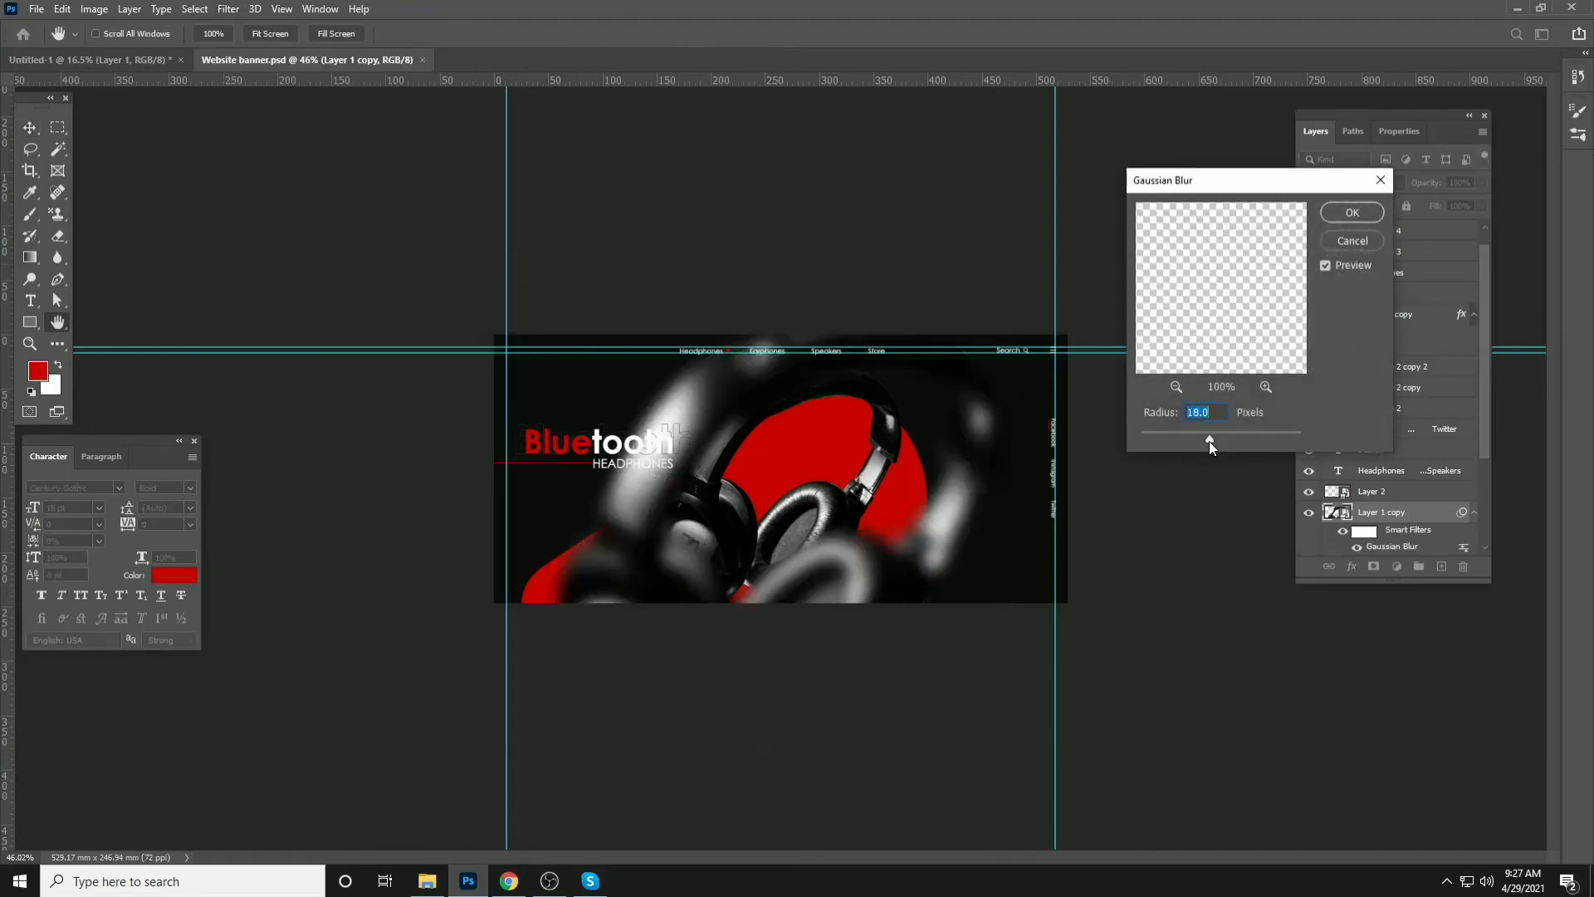
pyautogui.moveTo(1207, 440); pyautogui.dragTo(1199, 436)
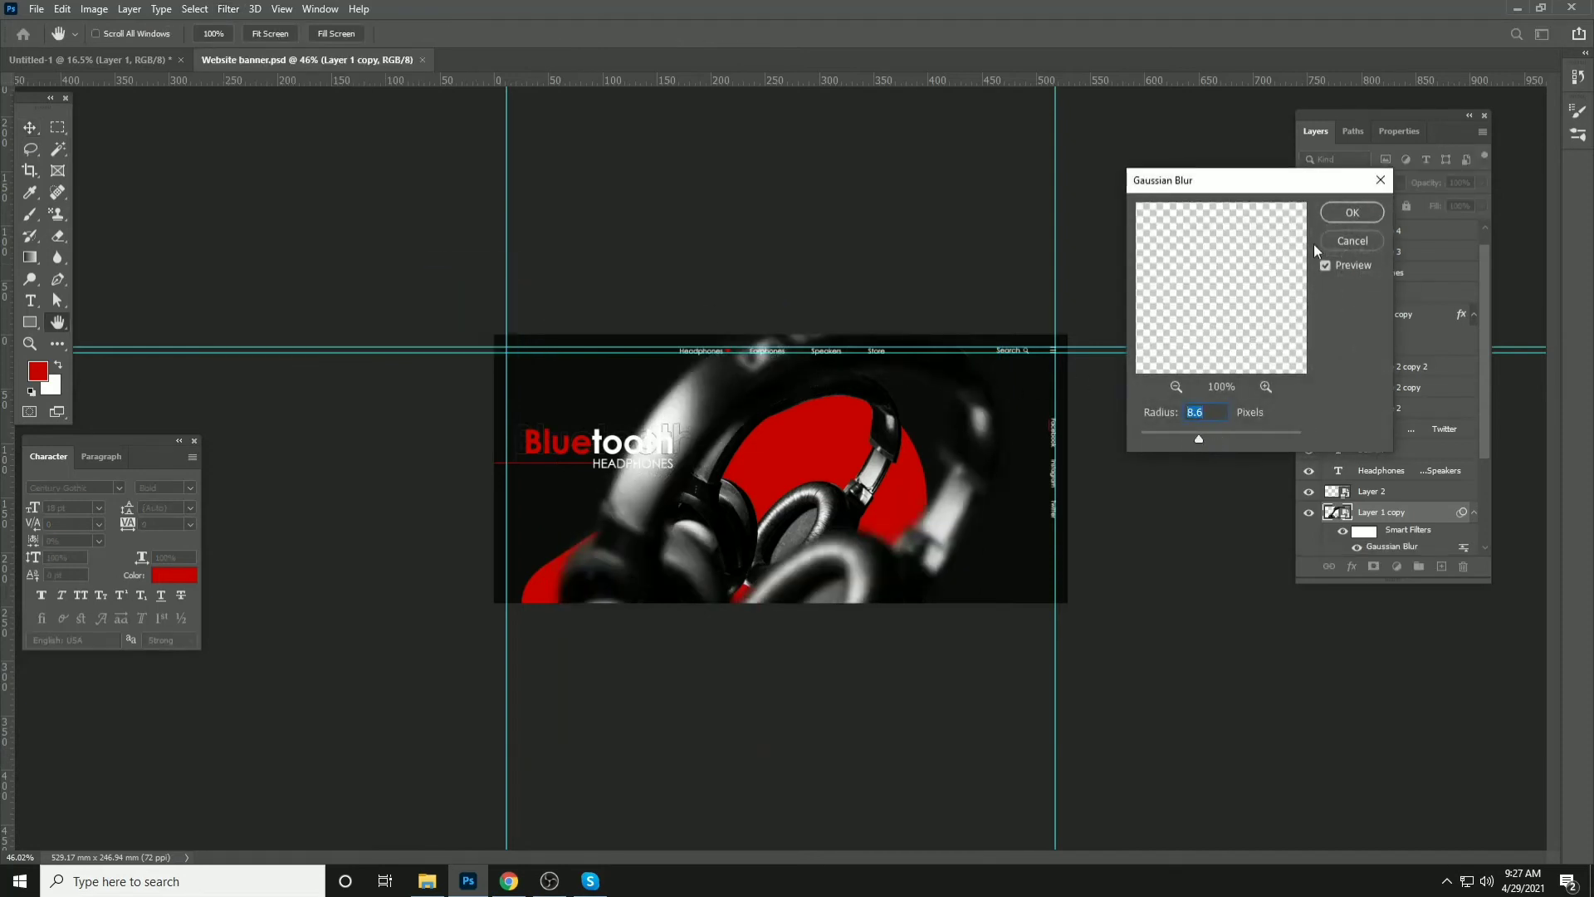
pyautogui.click(1344, 209)
# Send the blurred headphones layer backward until it sits beneath the red ellipse and rounded rectangle
pyautogui.scroll(-2, 1411, 477)
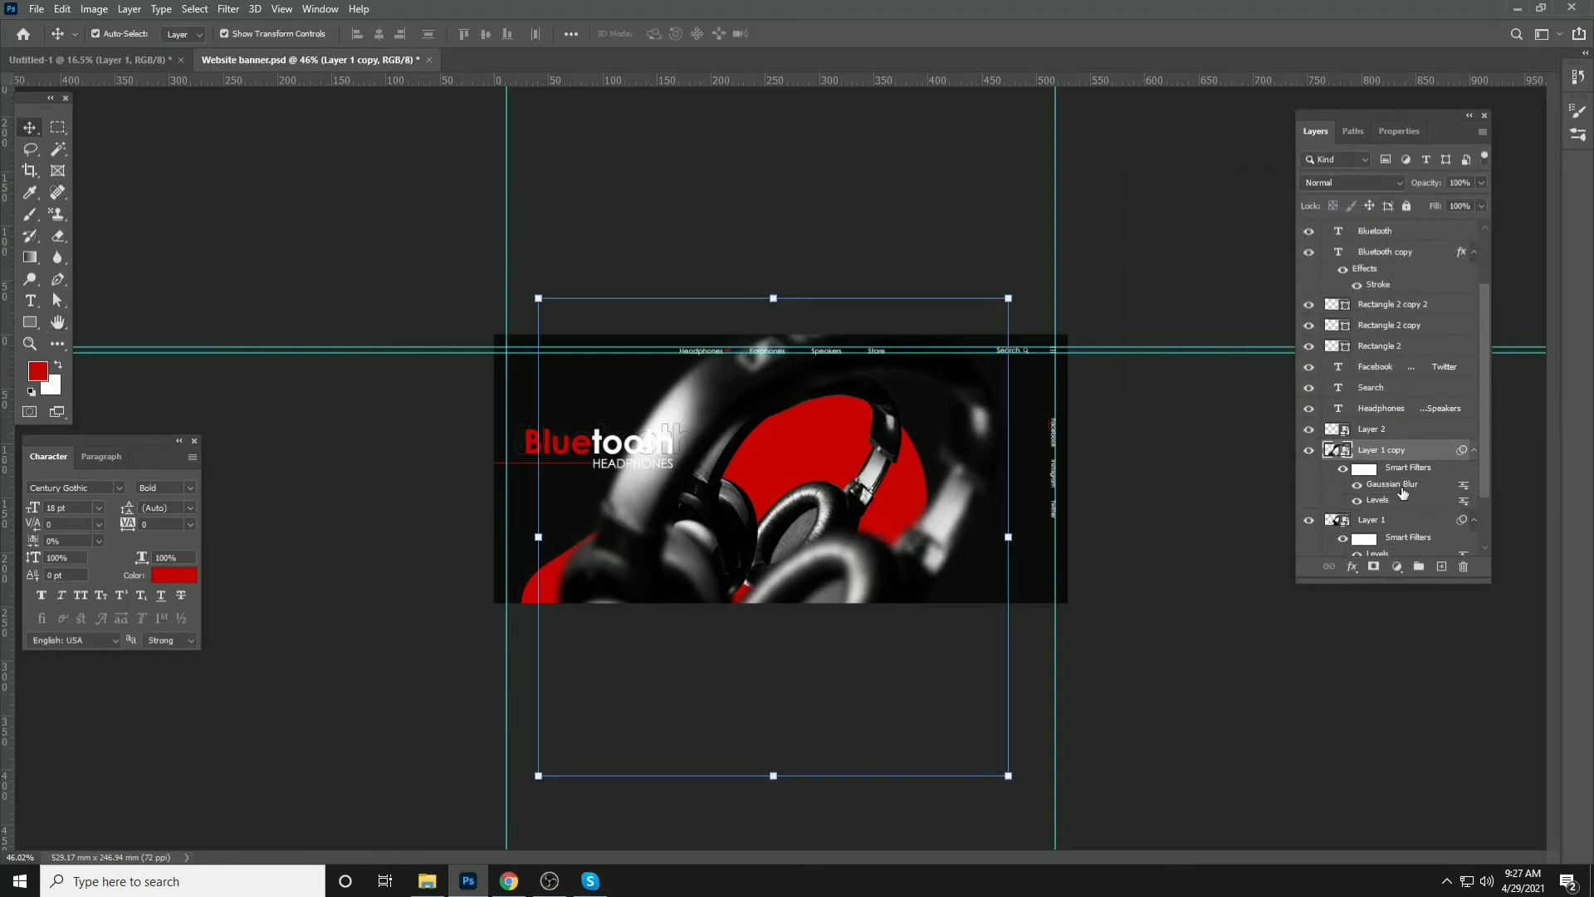
pyautogui.hotkey('ctrl', '[')
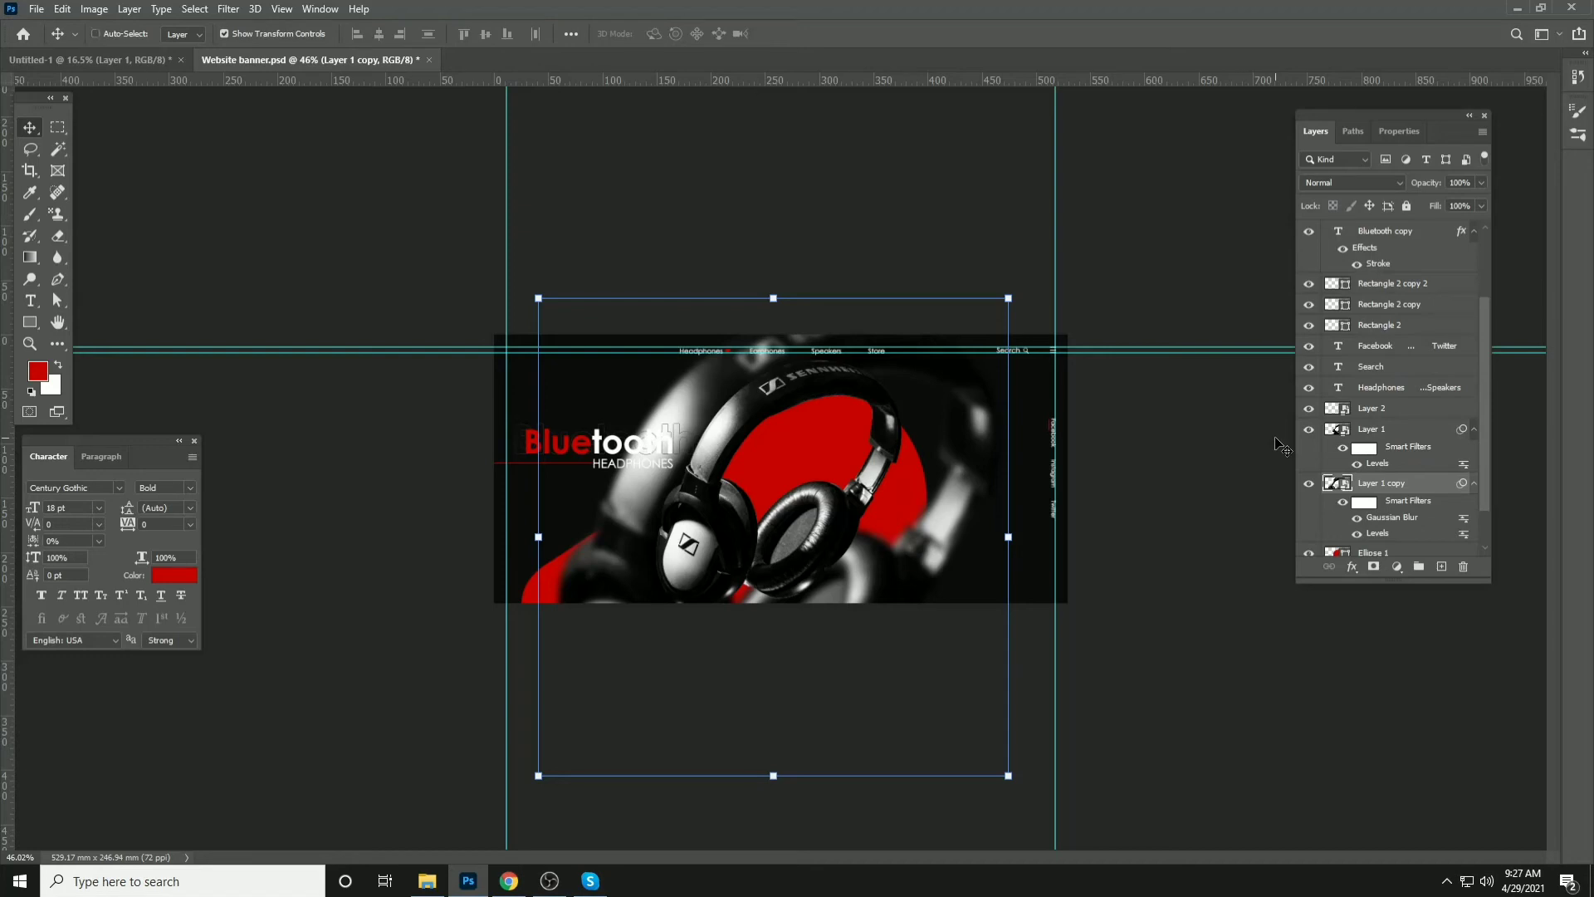
pyautogui.hotkey('ctrl', '[')
pyautogui.hotkey('ctrl', '[')
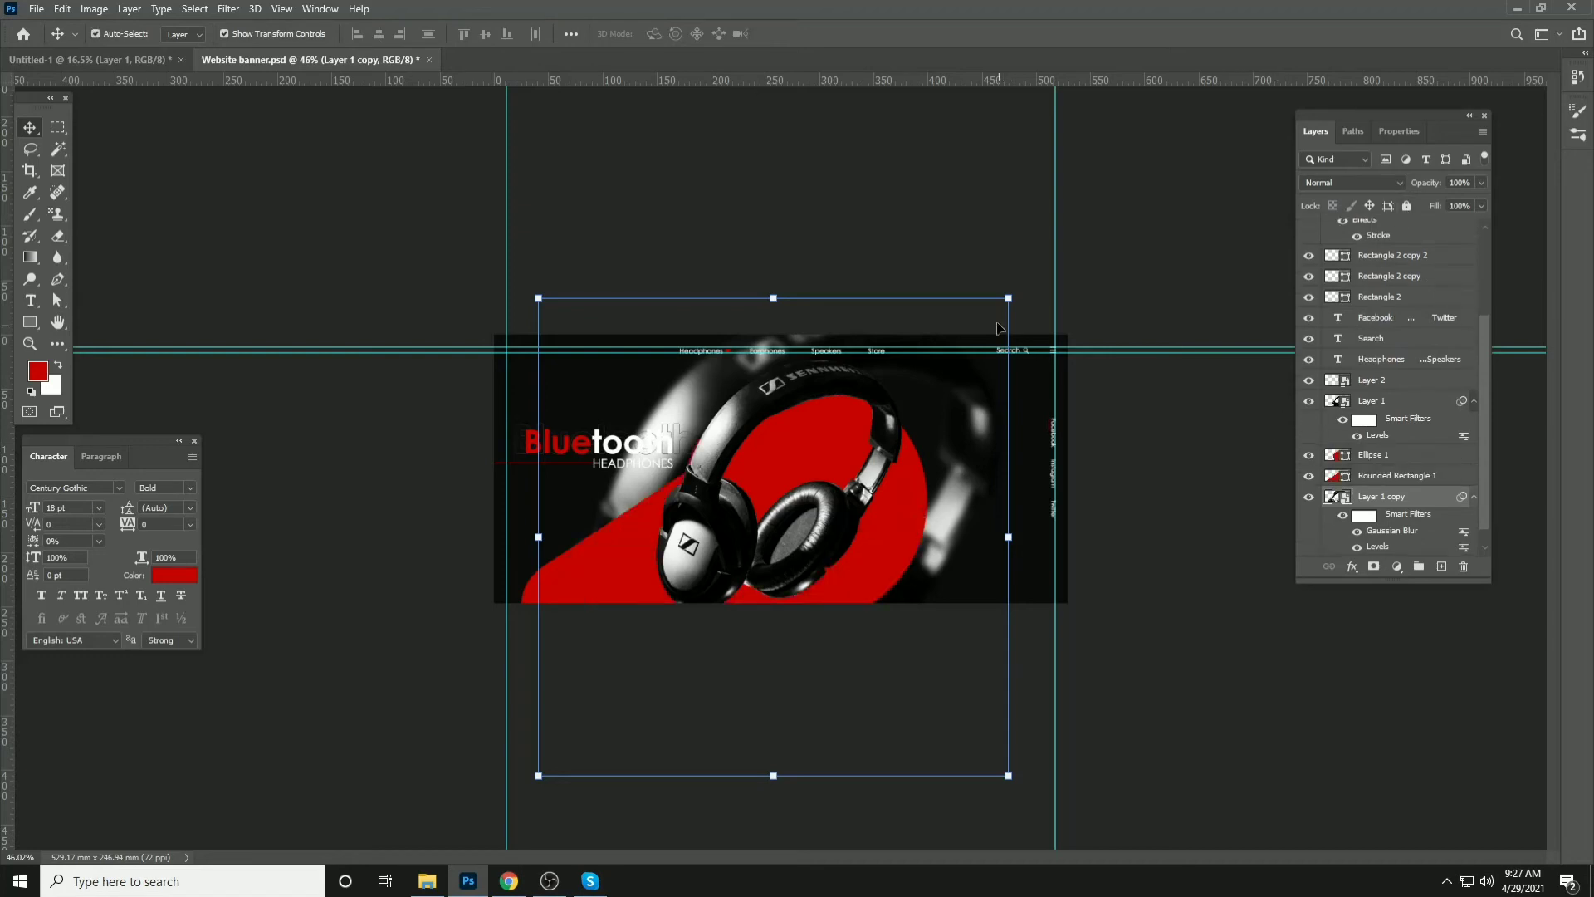
# Move the blurred headphones down, rotate them slightly and reposition them behind the main headphones
pyautogui.hotkey('shift', 'Down')
pyautogui.hotkey('shift', 'Down')
pyautogui.hotkey('shift', 'Down')
pyautogui.hotkey('shift', 'Down')
pyautogui.hotkey('shift', 'Down')
pyautogui.hotkey('shift', 'Down')
pyautogui.hotkey('shift', 'Down')
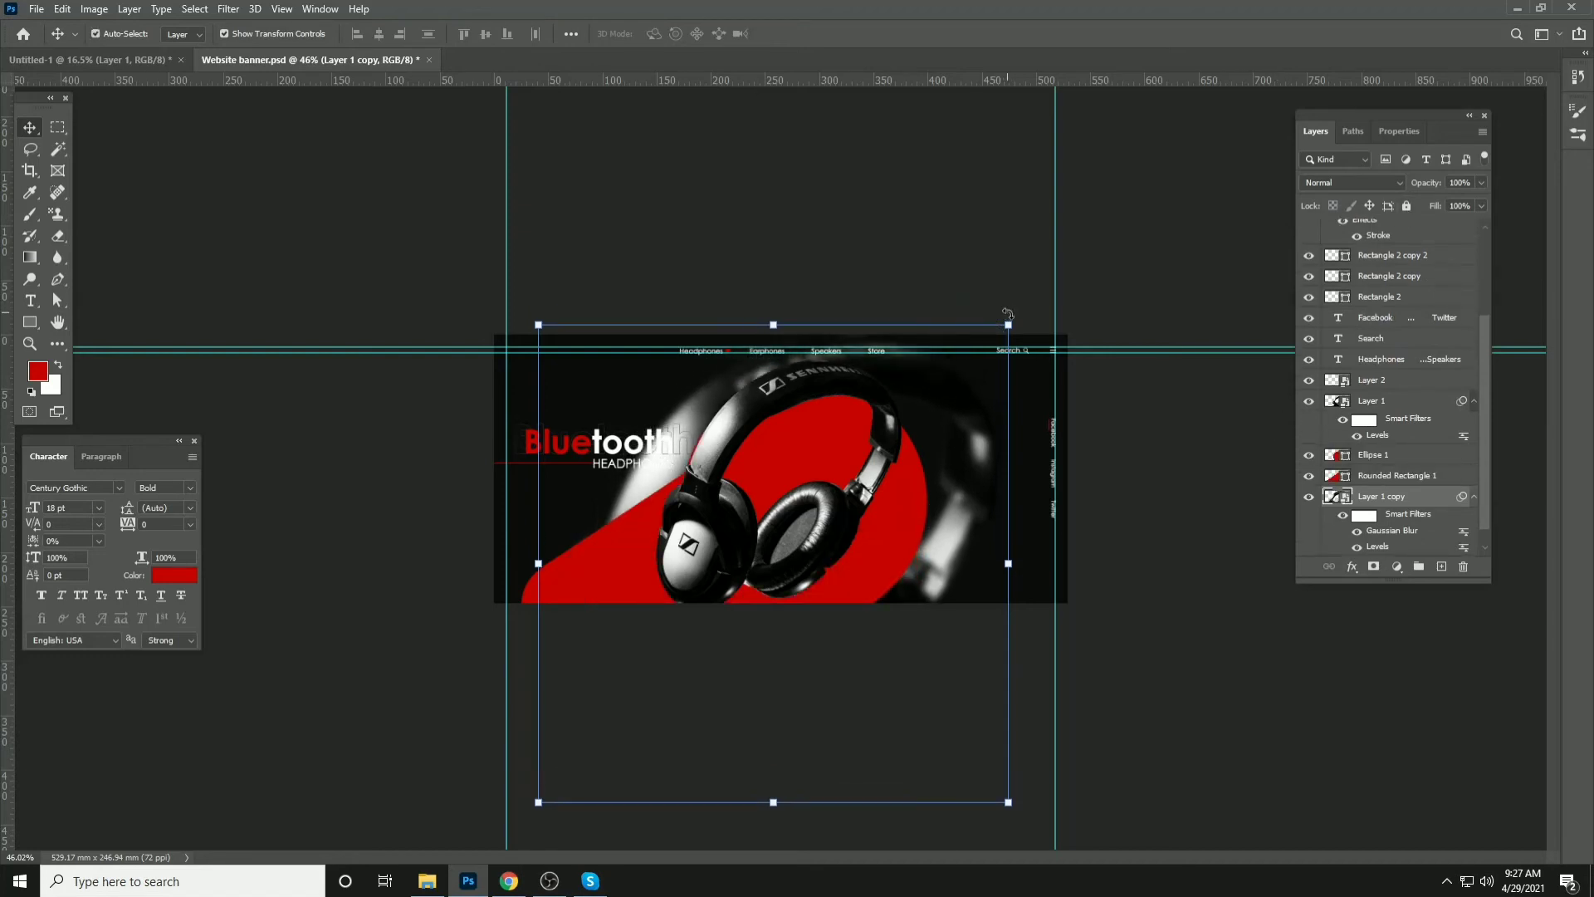
pyautogui.moveTo(1007, 313); pyautogui.dragTo(1066, 343)
pyautogui.moveTo(979, 449); pyautogui.dragTo(959, 428)
pyautogui.press('Escape')
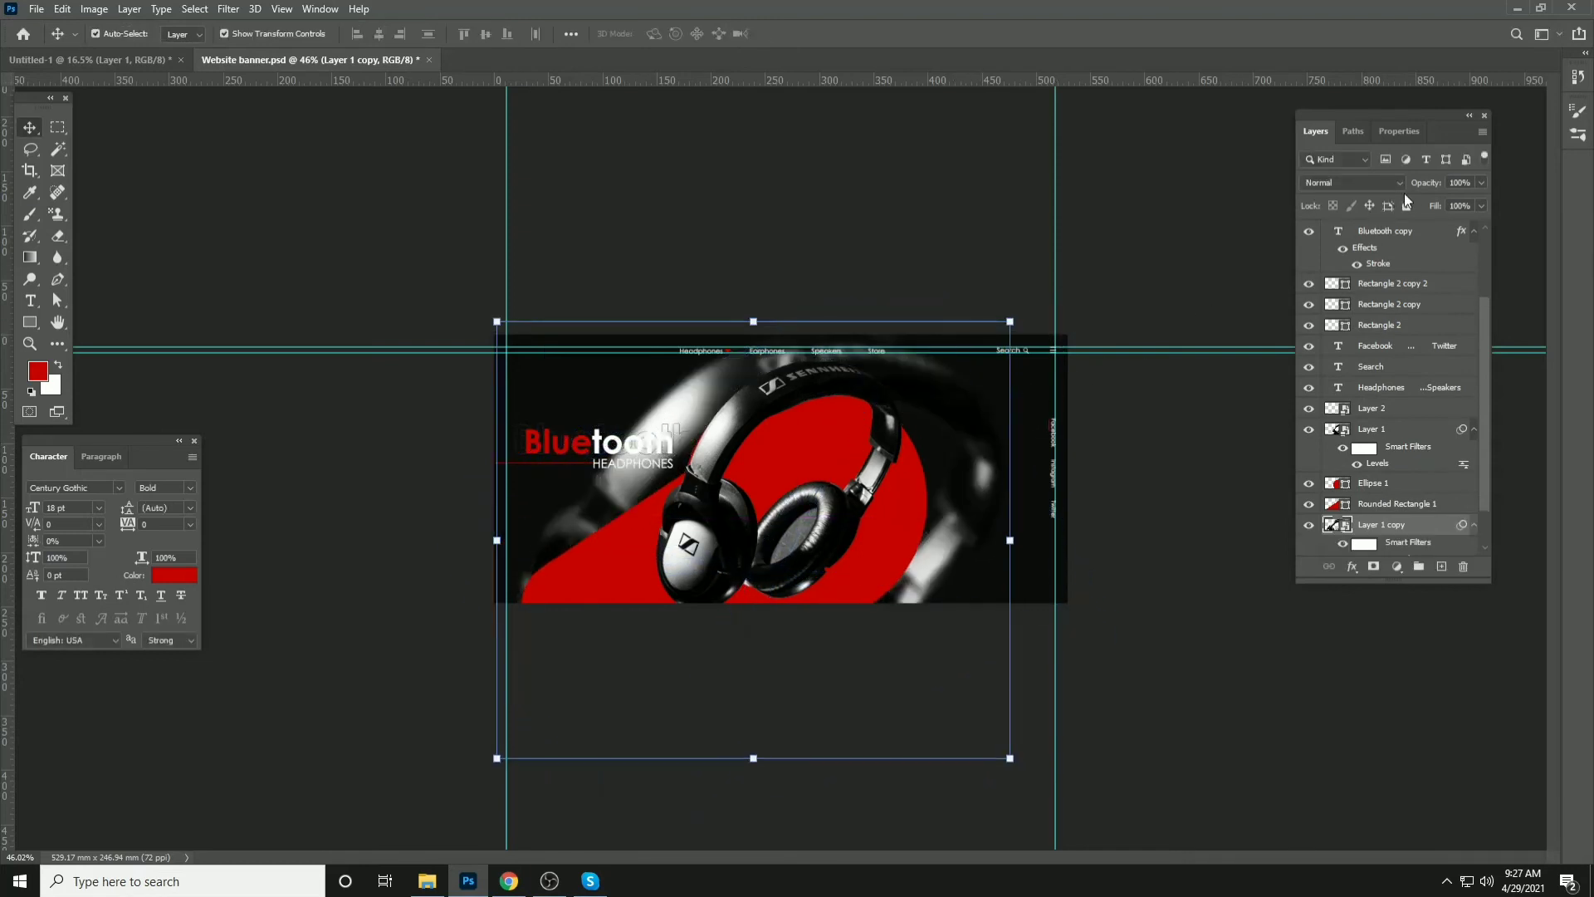
# Set the blurred headphones layer's blend mode to Multiply and deselect it
pyautogui.click(1361, 183)
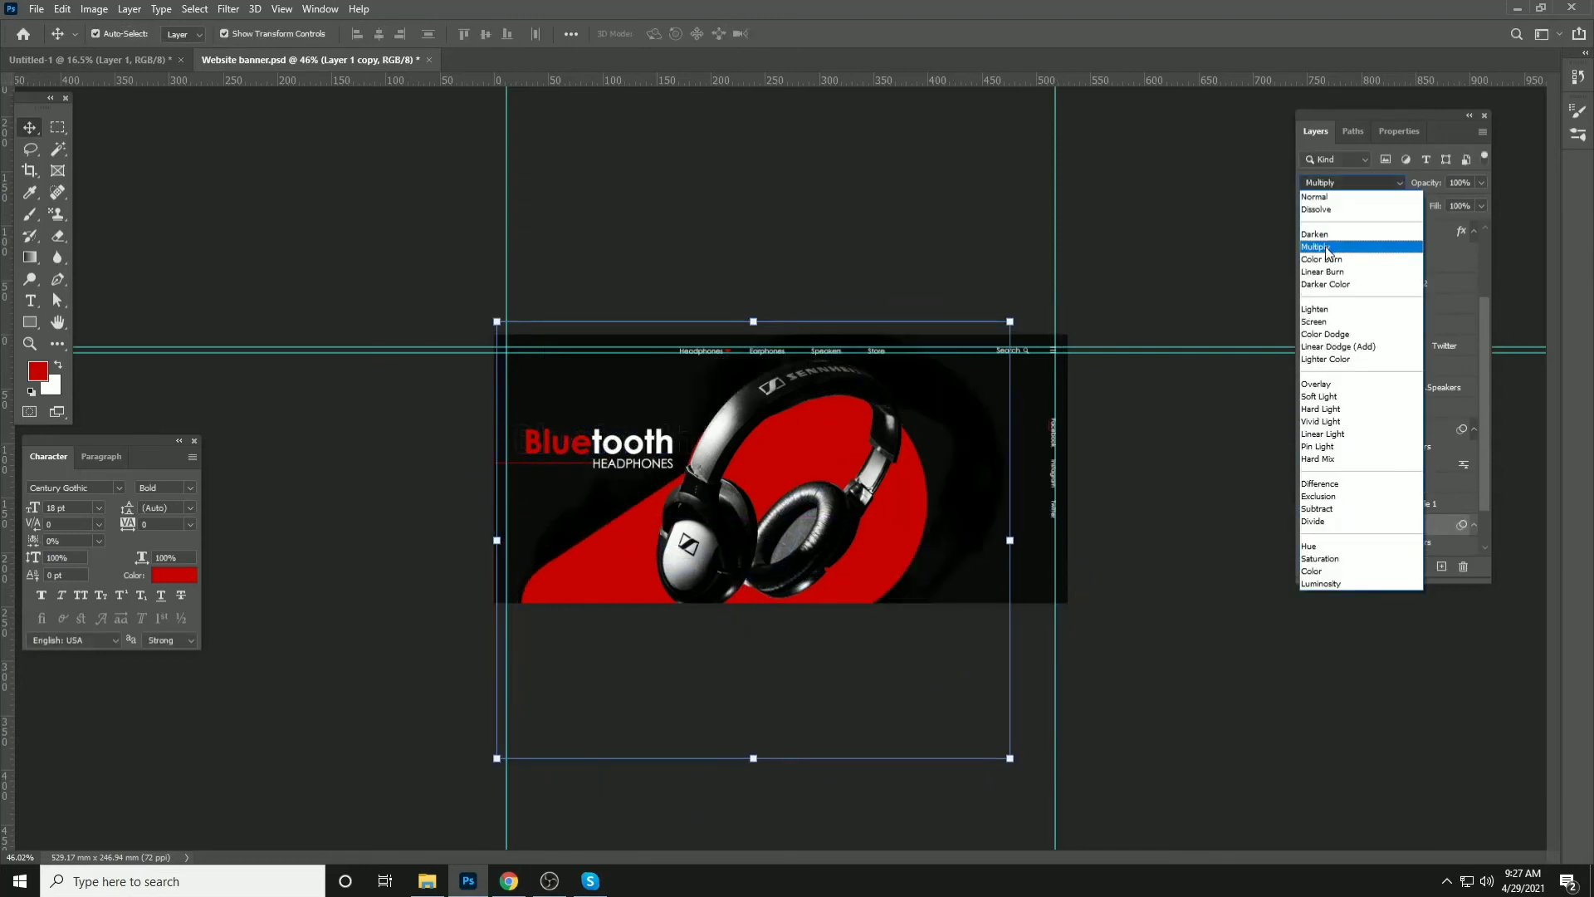
pyautogui.click(1327, 248)
pyautogui.click(891, 222)
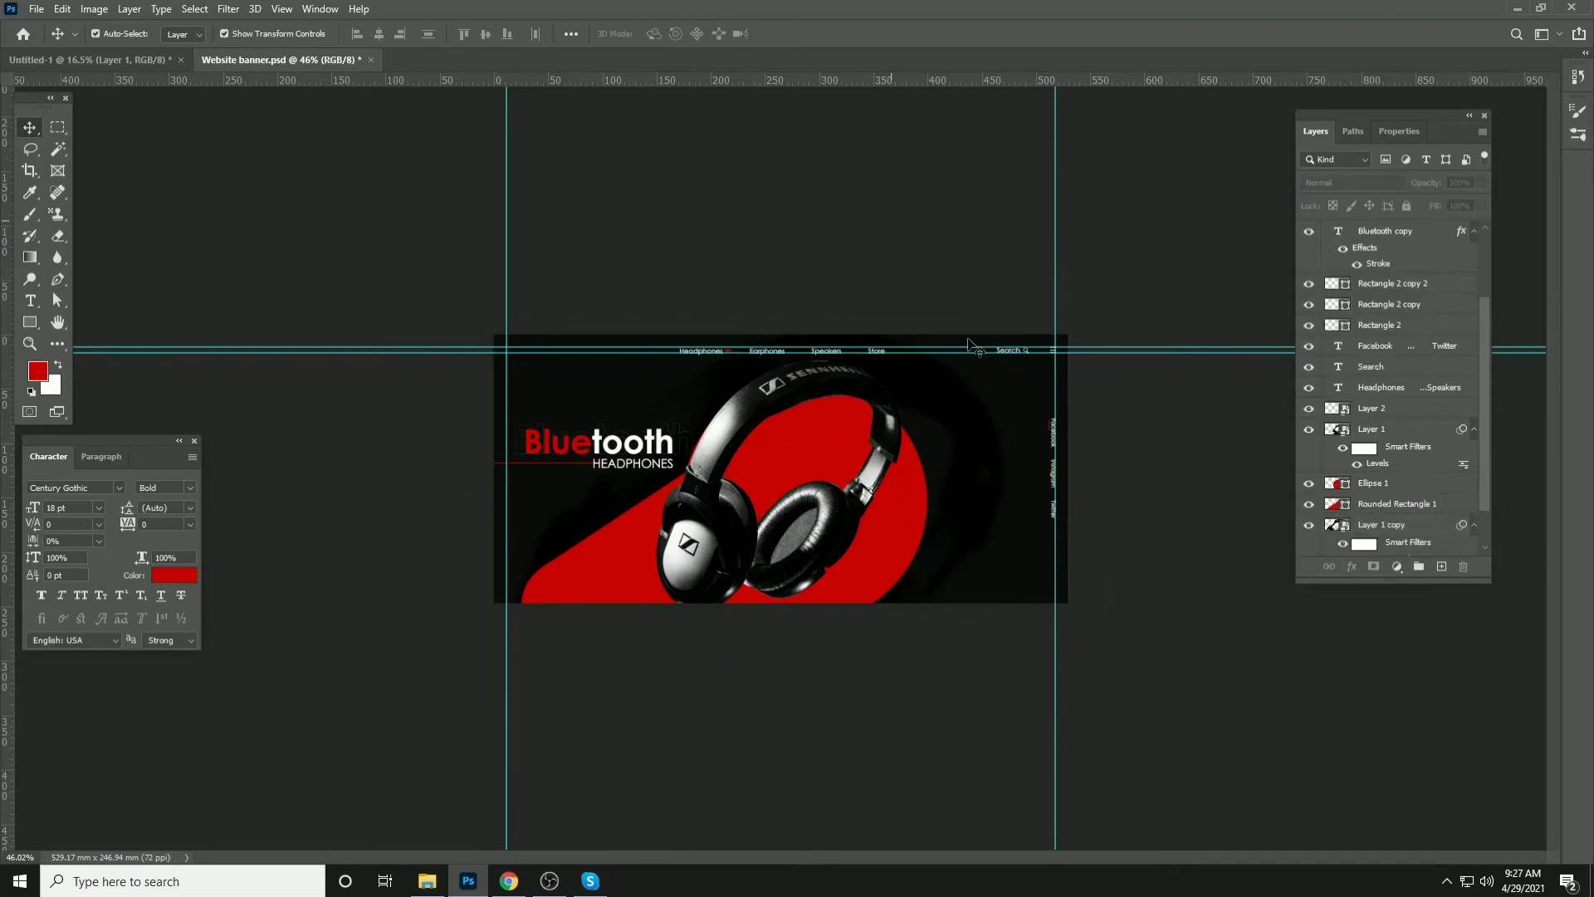
# Hide the guides, save the banner and inspect the "Bluetooth HEADPHONES" heading up close
pyautogui.scroll(1, 893, 310)
pyautogui.hotkey('ctrl', ';')
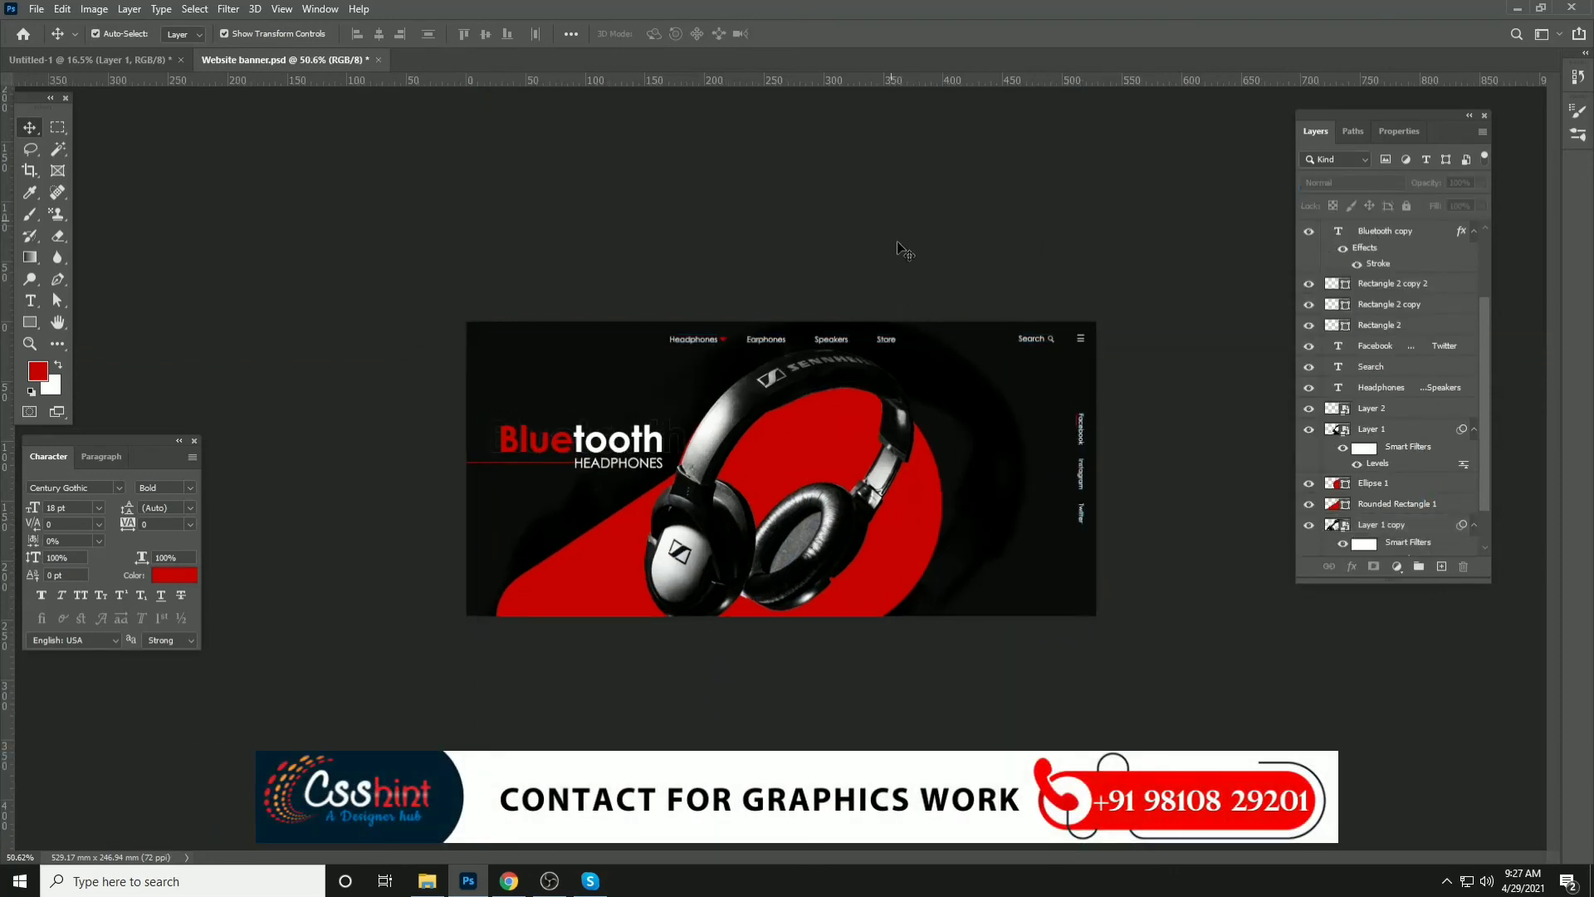
pyautogui.scroll(5, 784, 471)
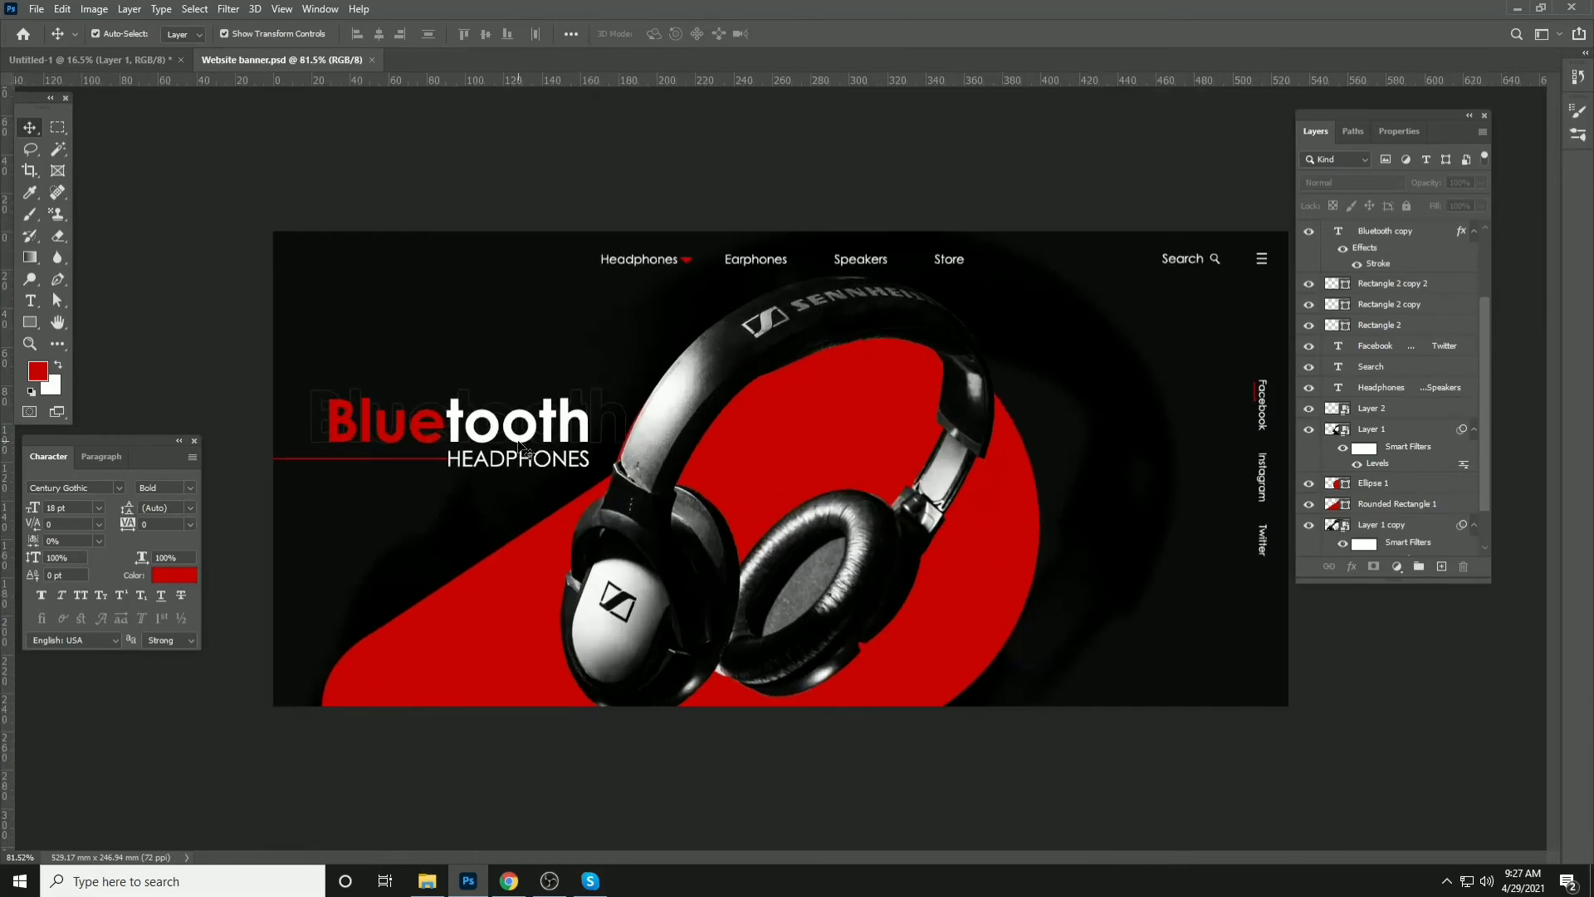
pyautogui.scroll(6, 523, 452)
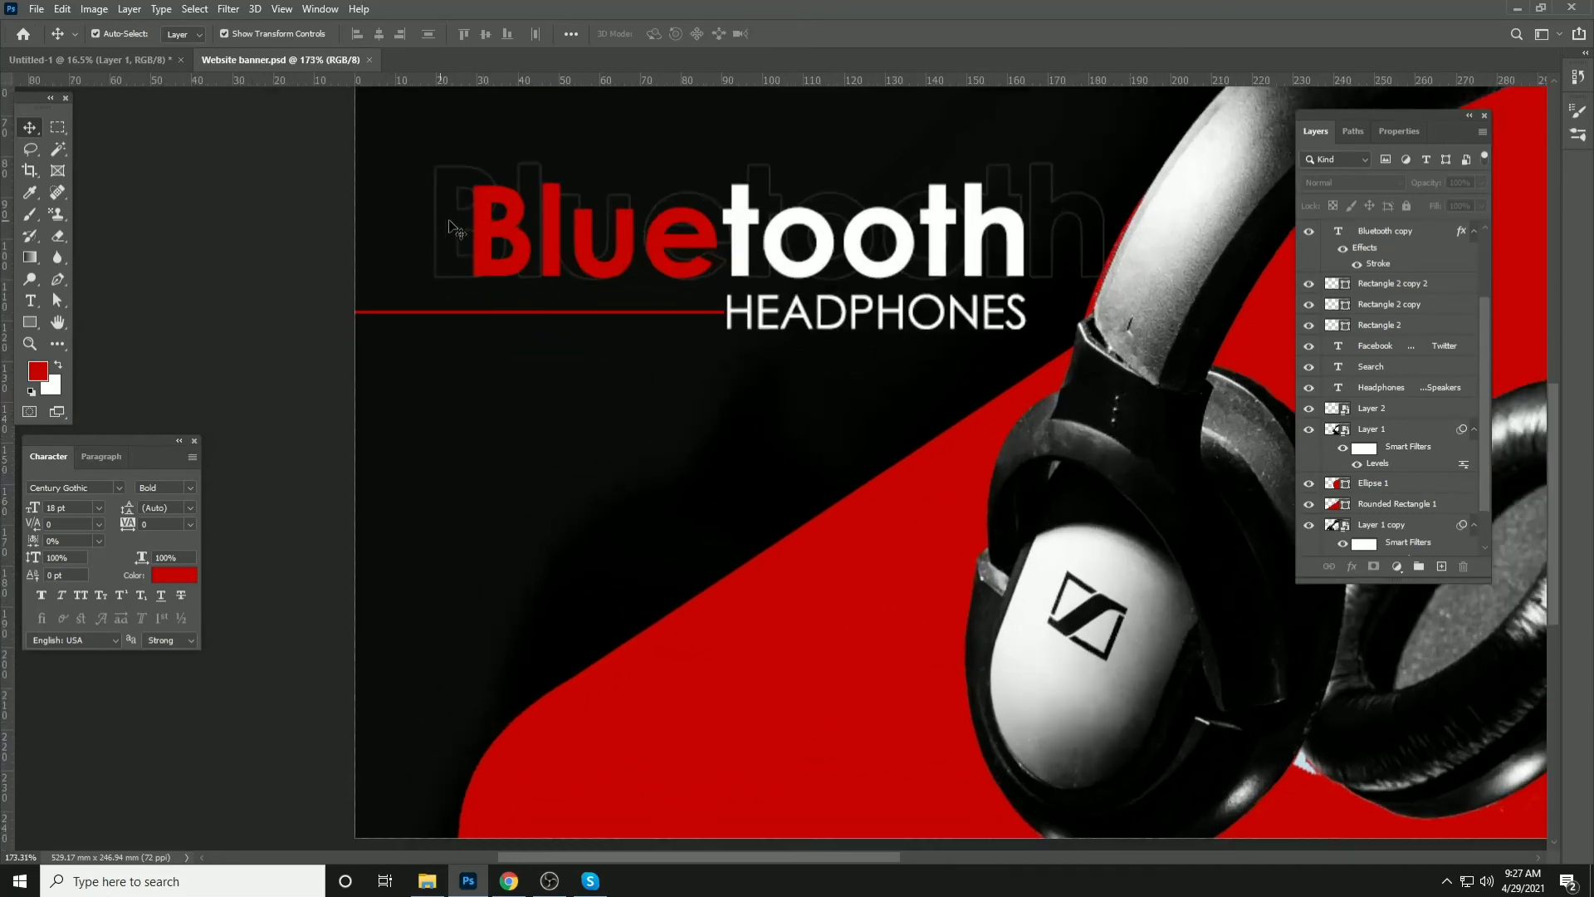
# Center the "Bluetooth" heading horizontally on its outlined copy and shift both slightly left
pyautogui.click(481, 176)
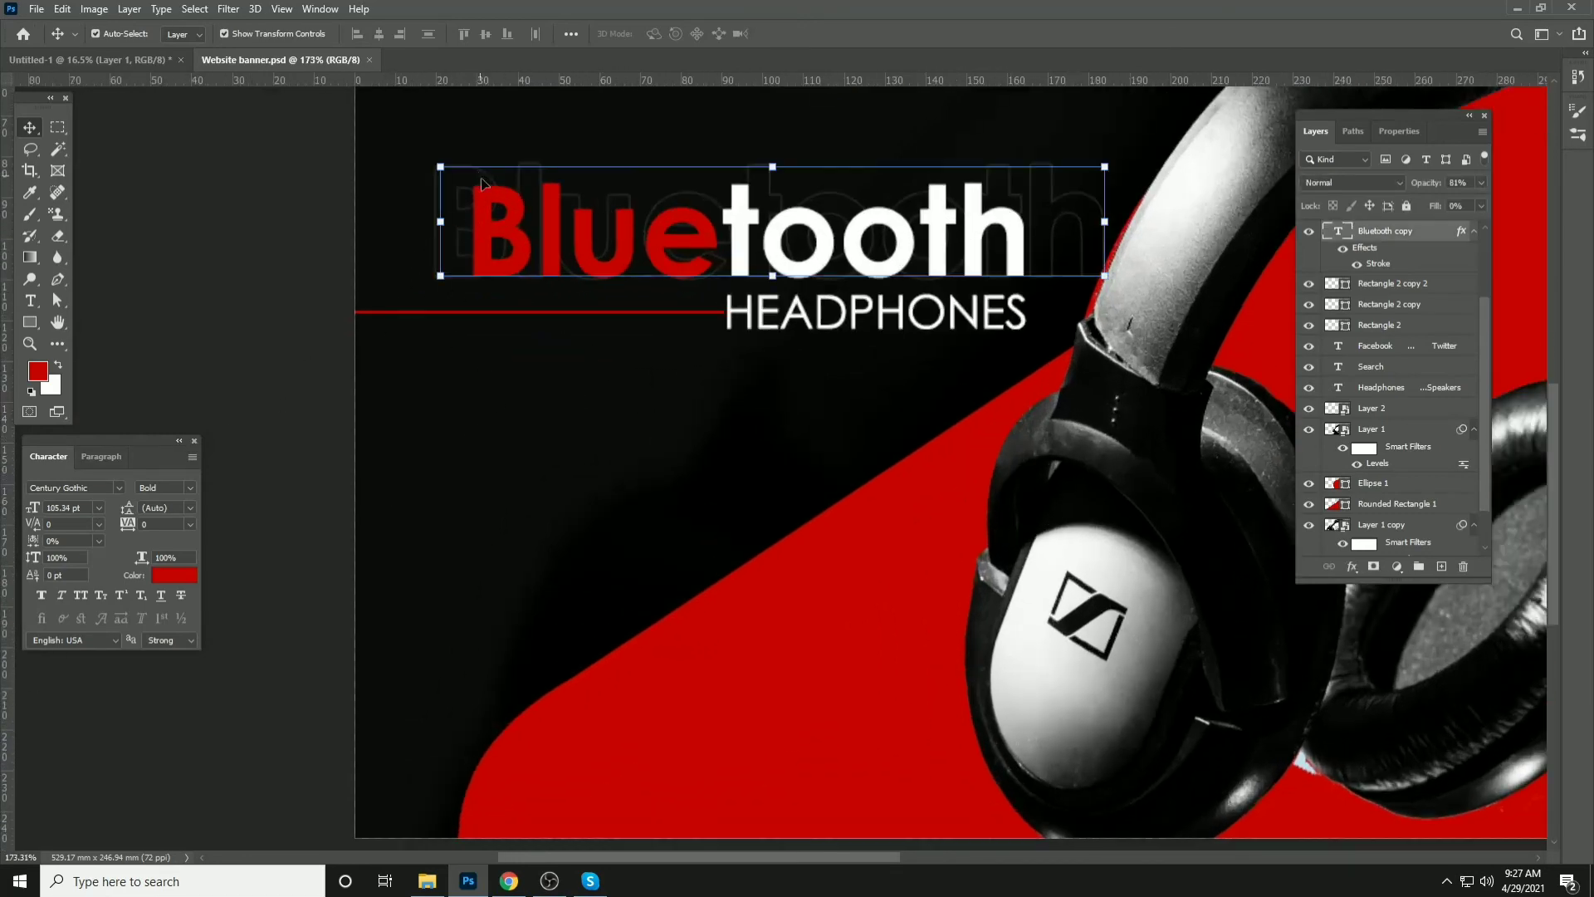
pyautogui.click(381, 35)
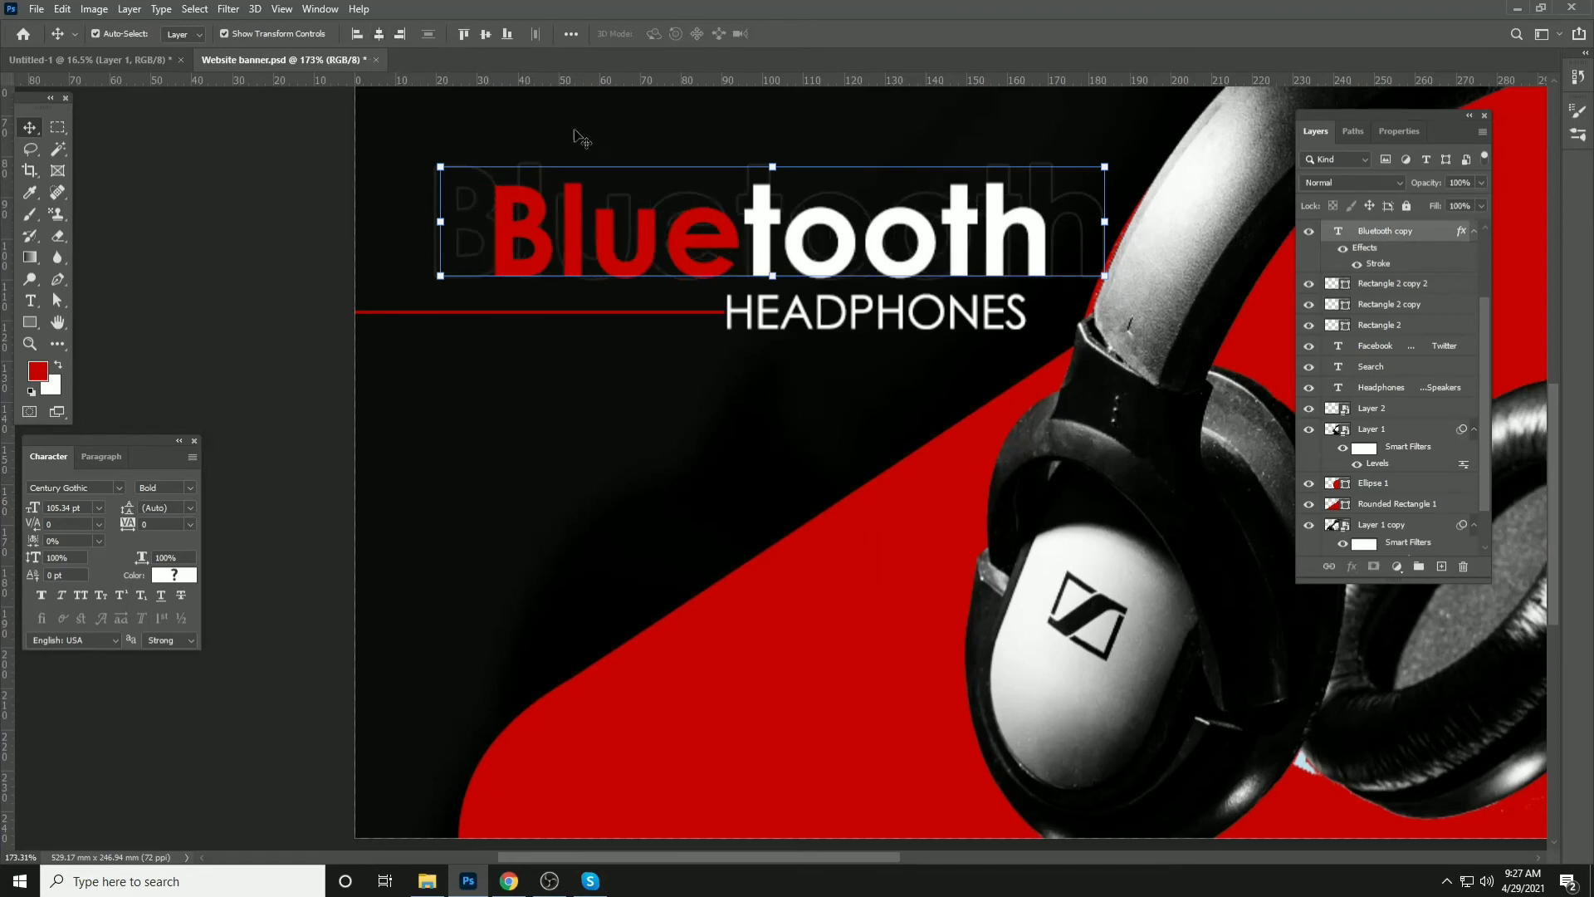
pyautogui.moveTo(511, 241); pyautogui.dragTo(491, 242)
pyautogui.click(232, 267)
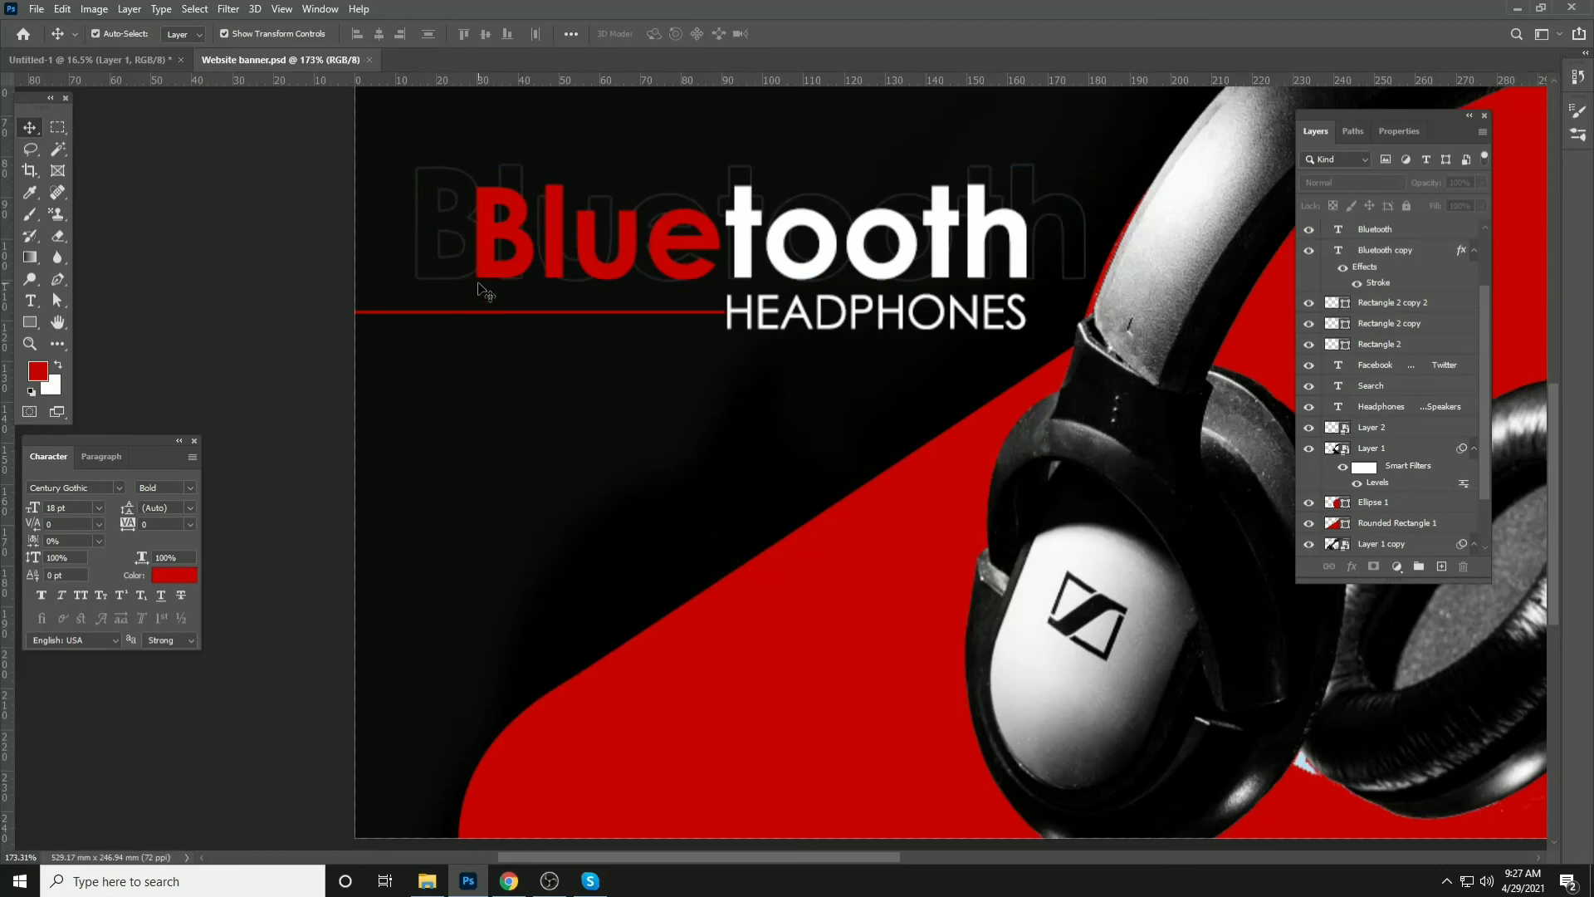
# Show the guides and check the outlined "Bluetooth" copy's position against the left margin guide
pyautogui.hotkey('ctrl', '0')
pyautogui.scroll(-2, 292, 337)
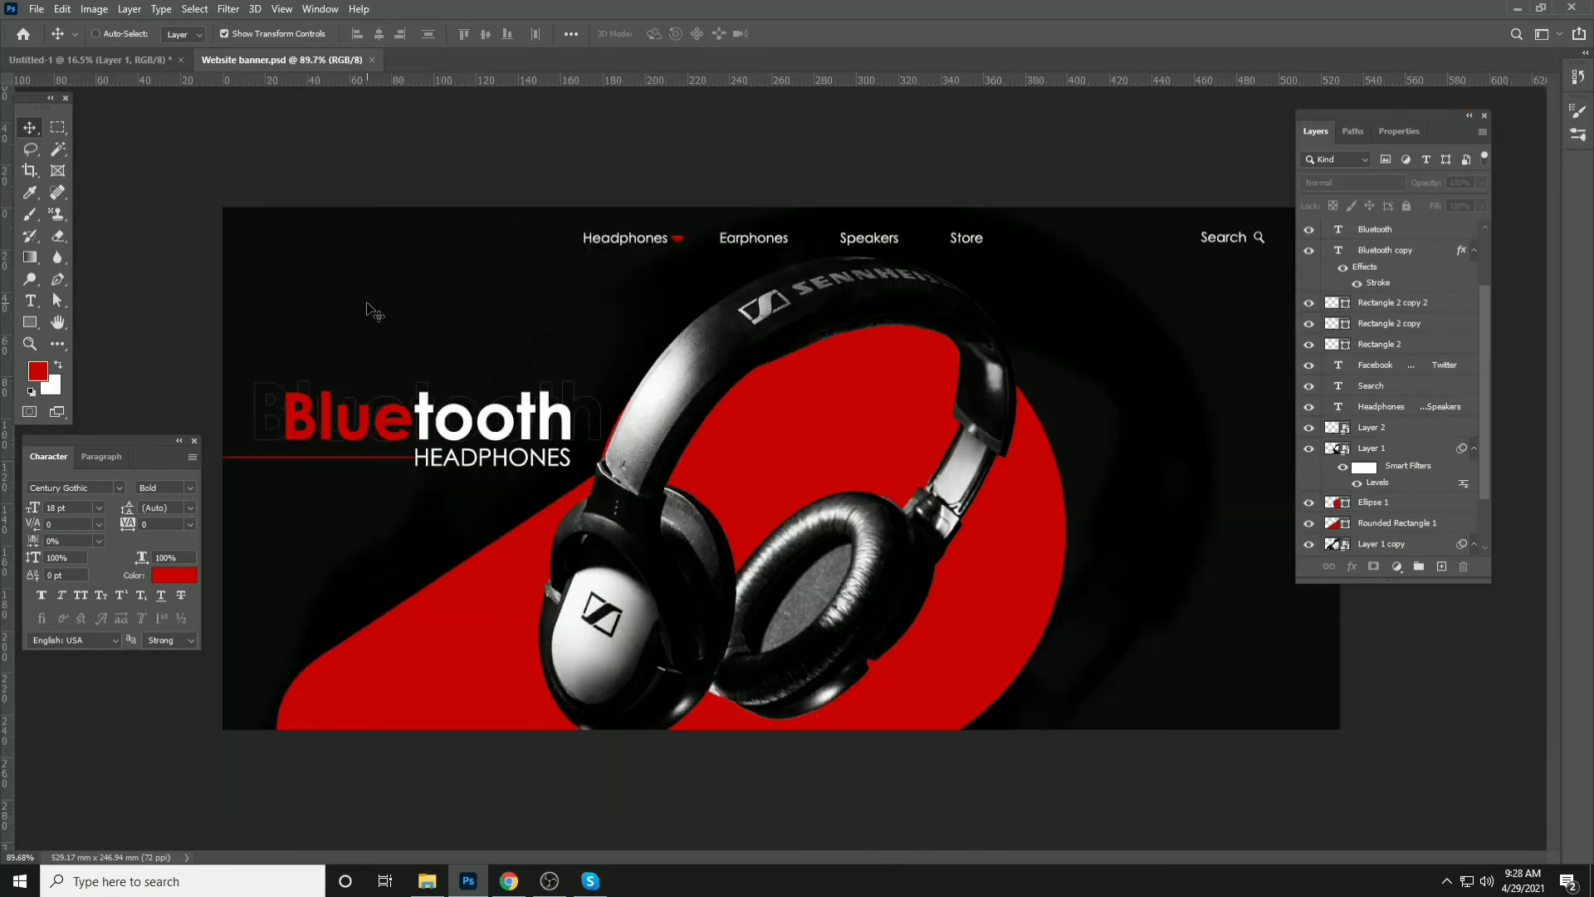
pyautogui.hotkey('ctrl', ';')
pyautogui.keyDown('ctrl'); pyautogui.click(276, 393); pyautogui.keyUp('ctrl')
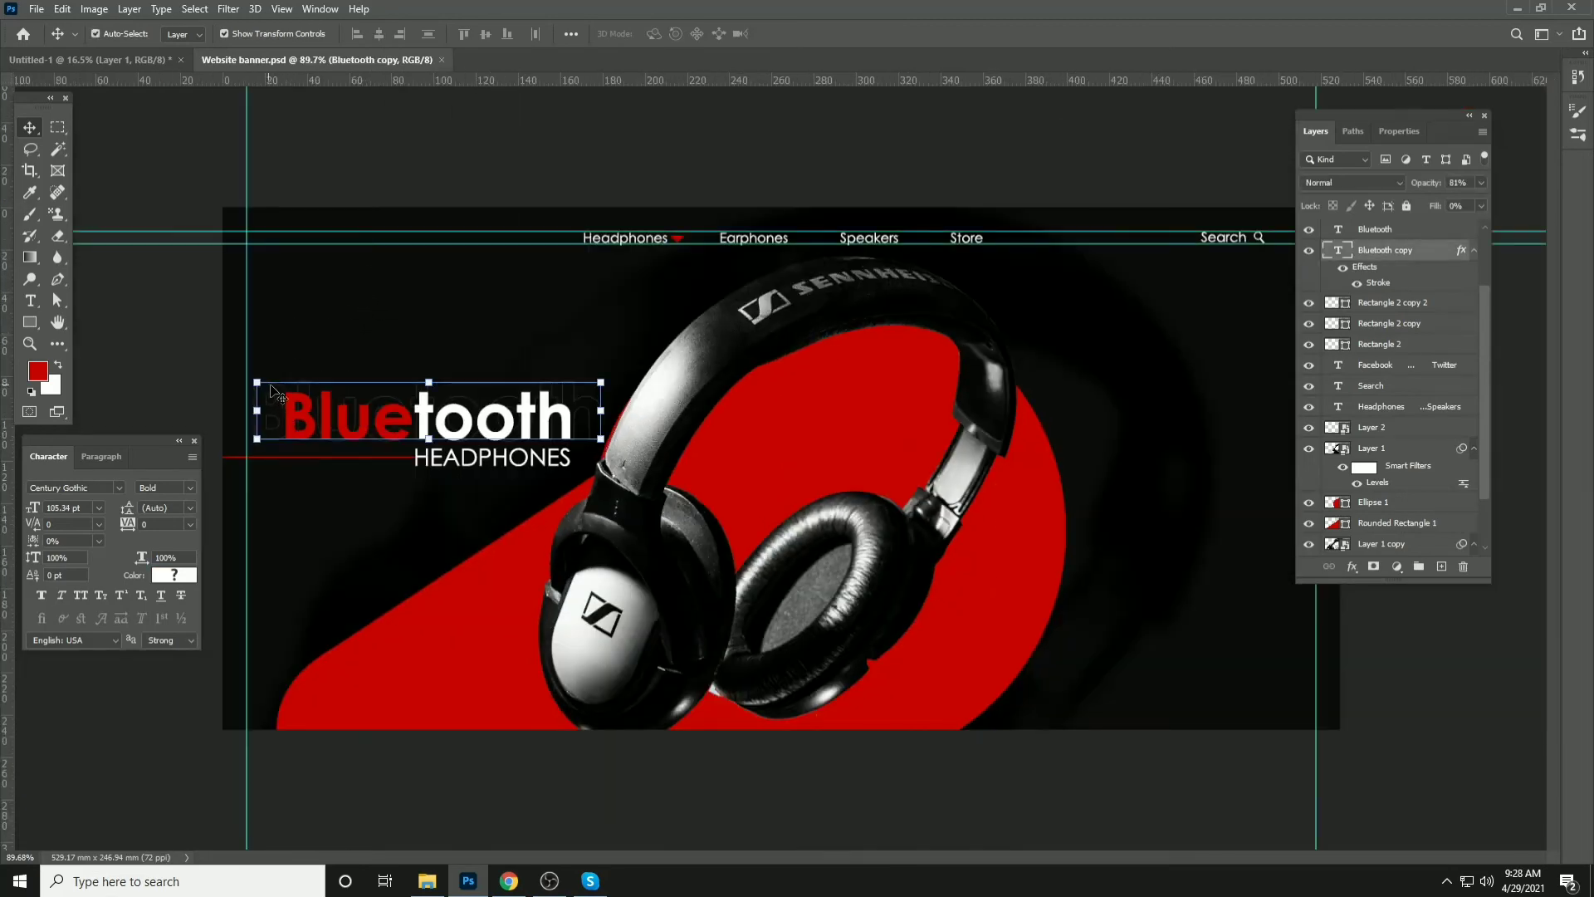
pyautogui.click(133, 333)
# Add the red tagline "Design for sound" in 18 pt Century Gothic below the "Bluetooth HEADPHONES" heading
pyautogui.scroll(6, 335, 484)
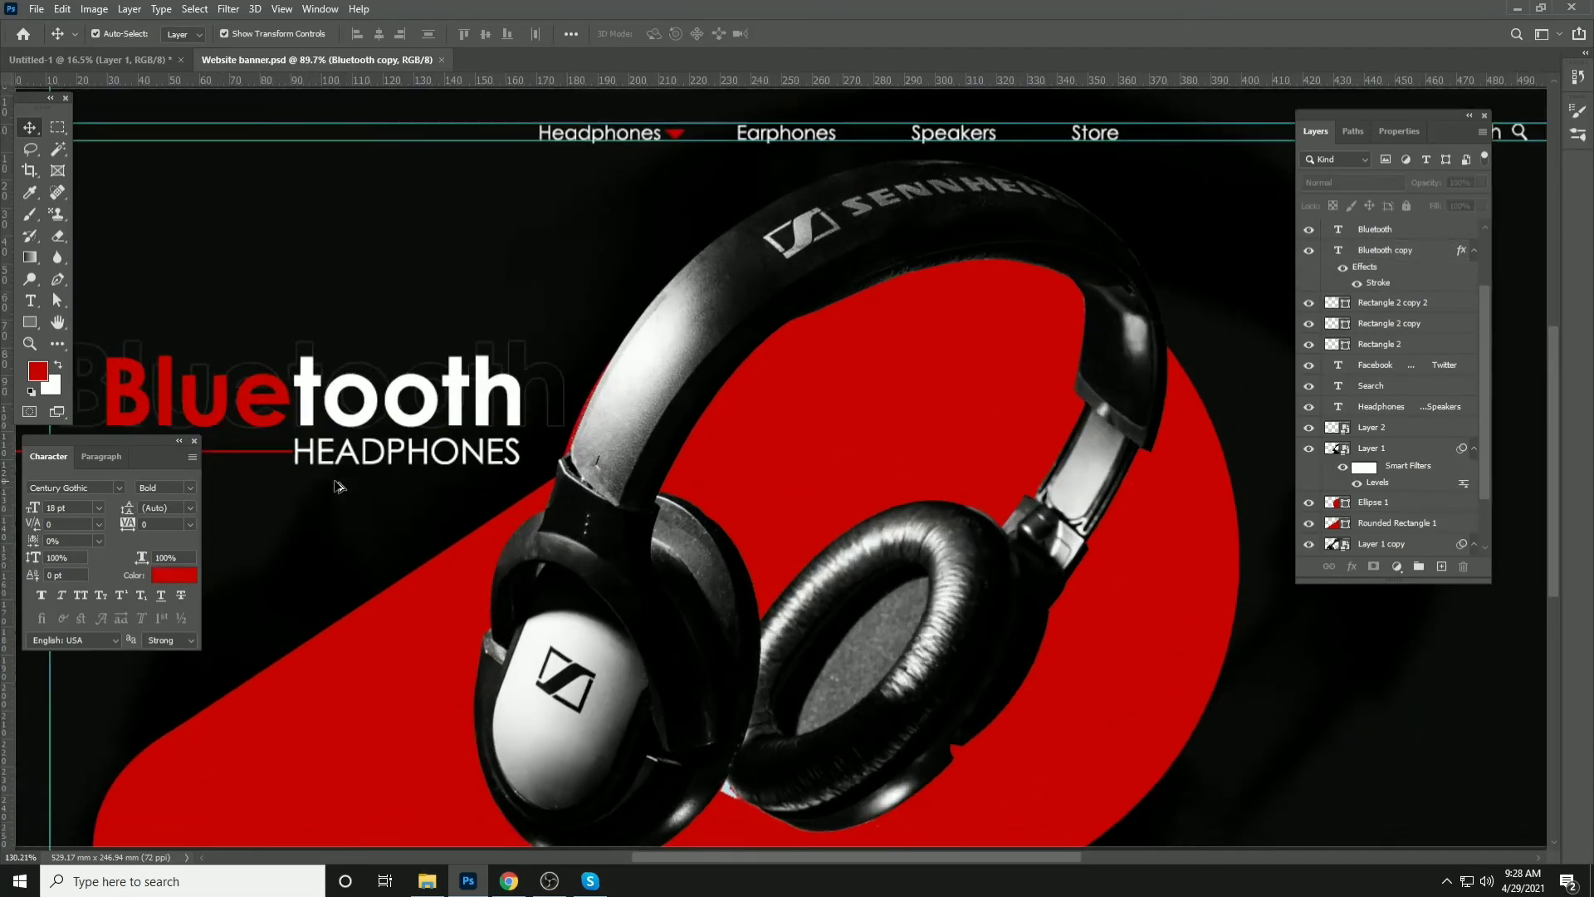
pyautogui.moveTo(344, 478); pyautogui.dragTo(687, 344)
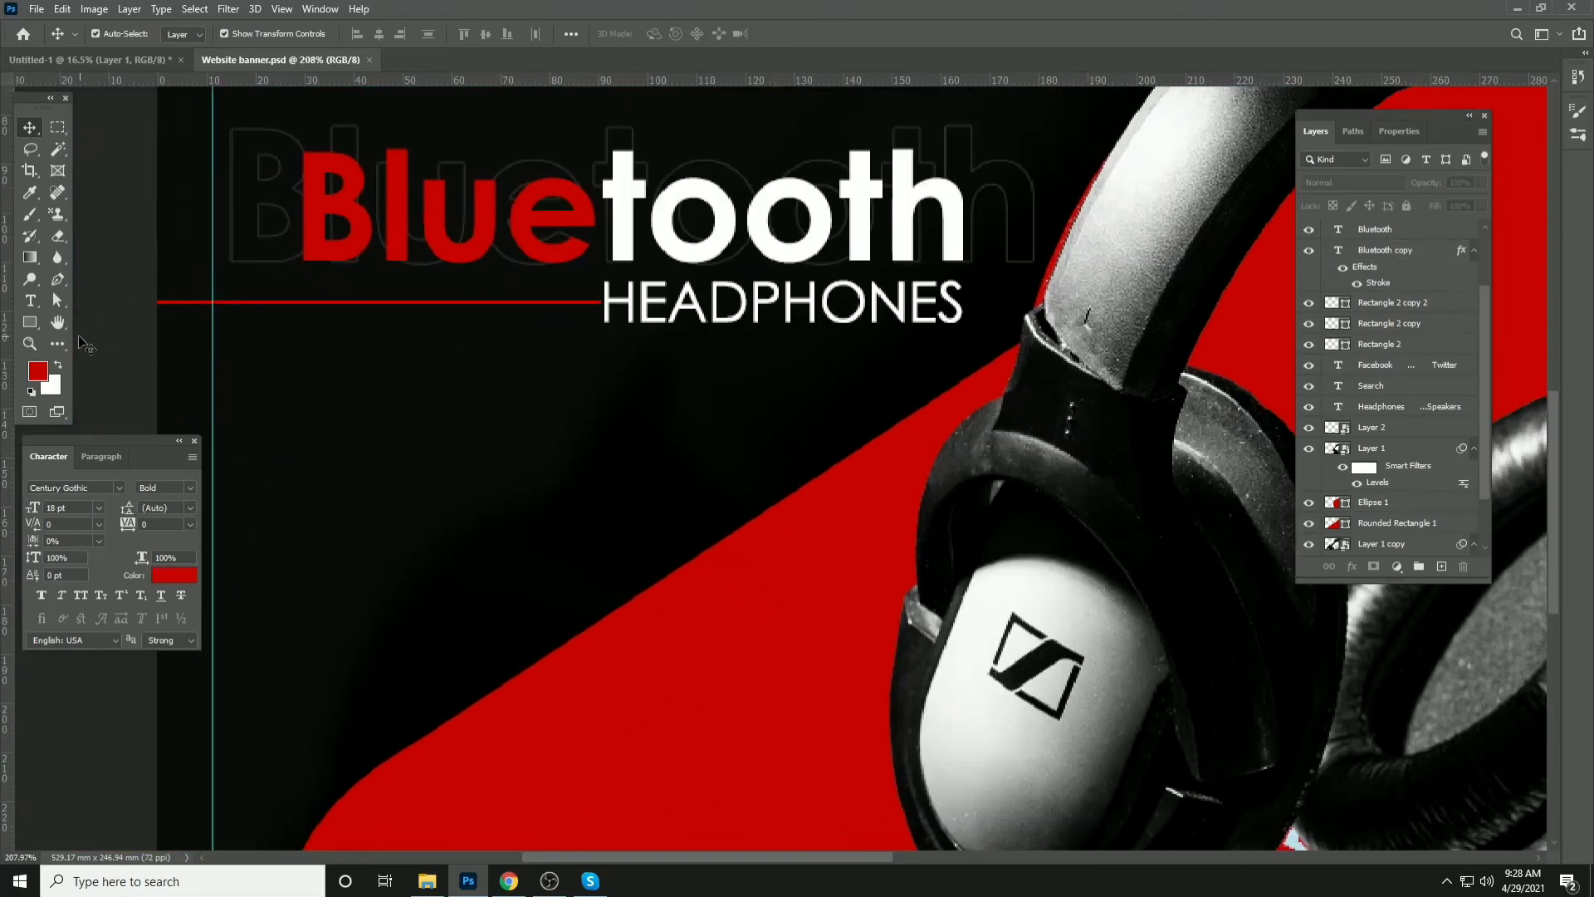
pyautogui.click(30, 322)
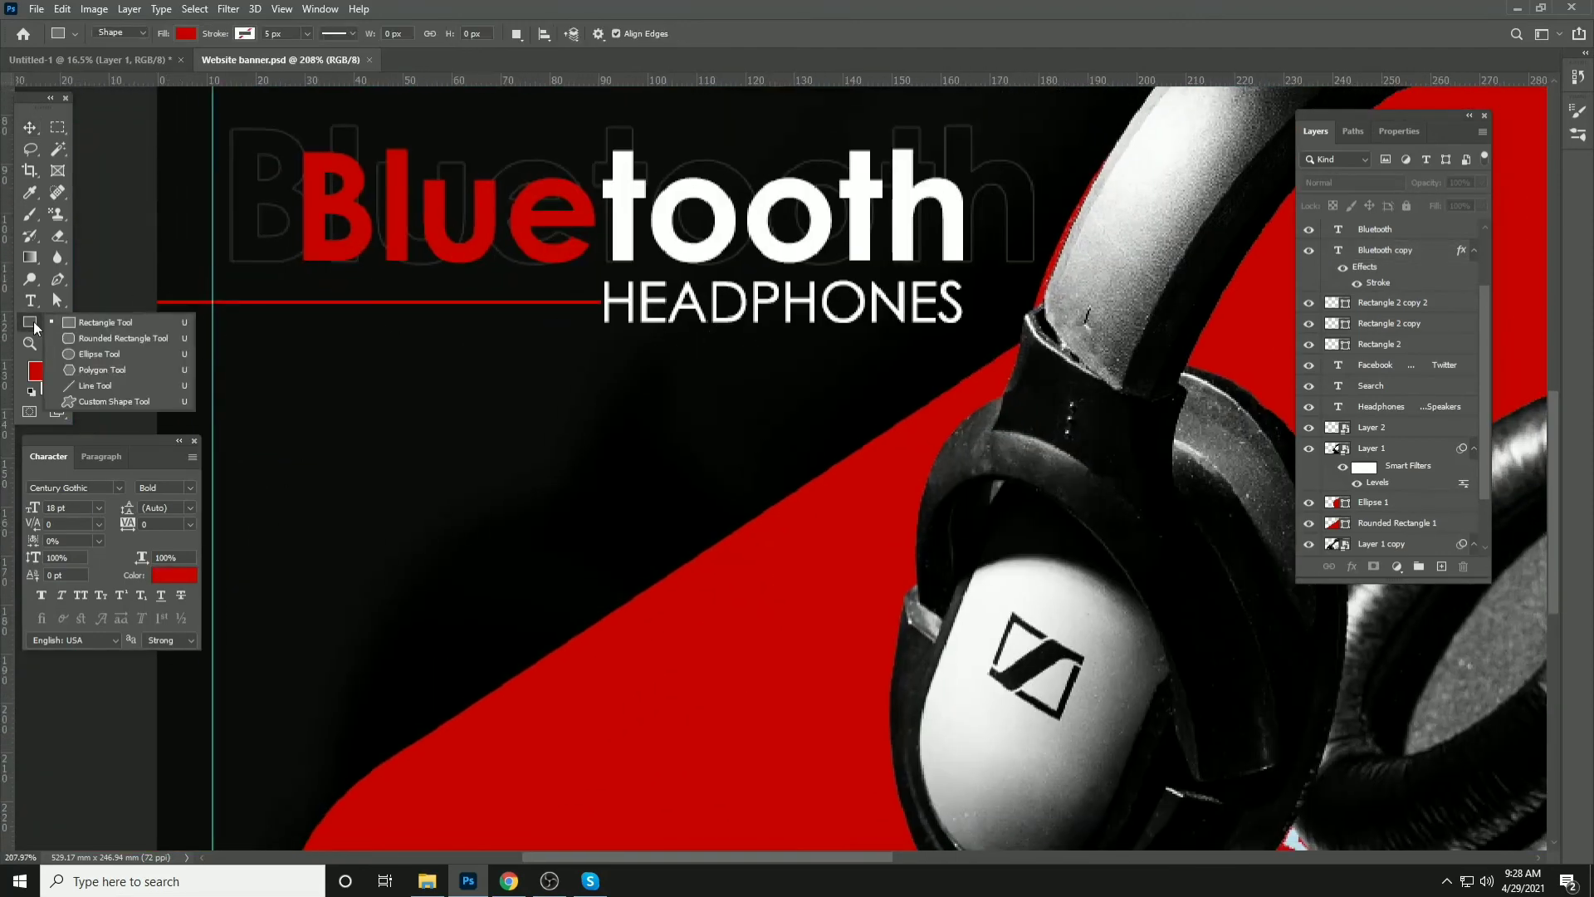
pyautogui.click(75, 340)
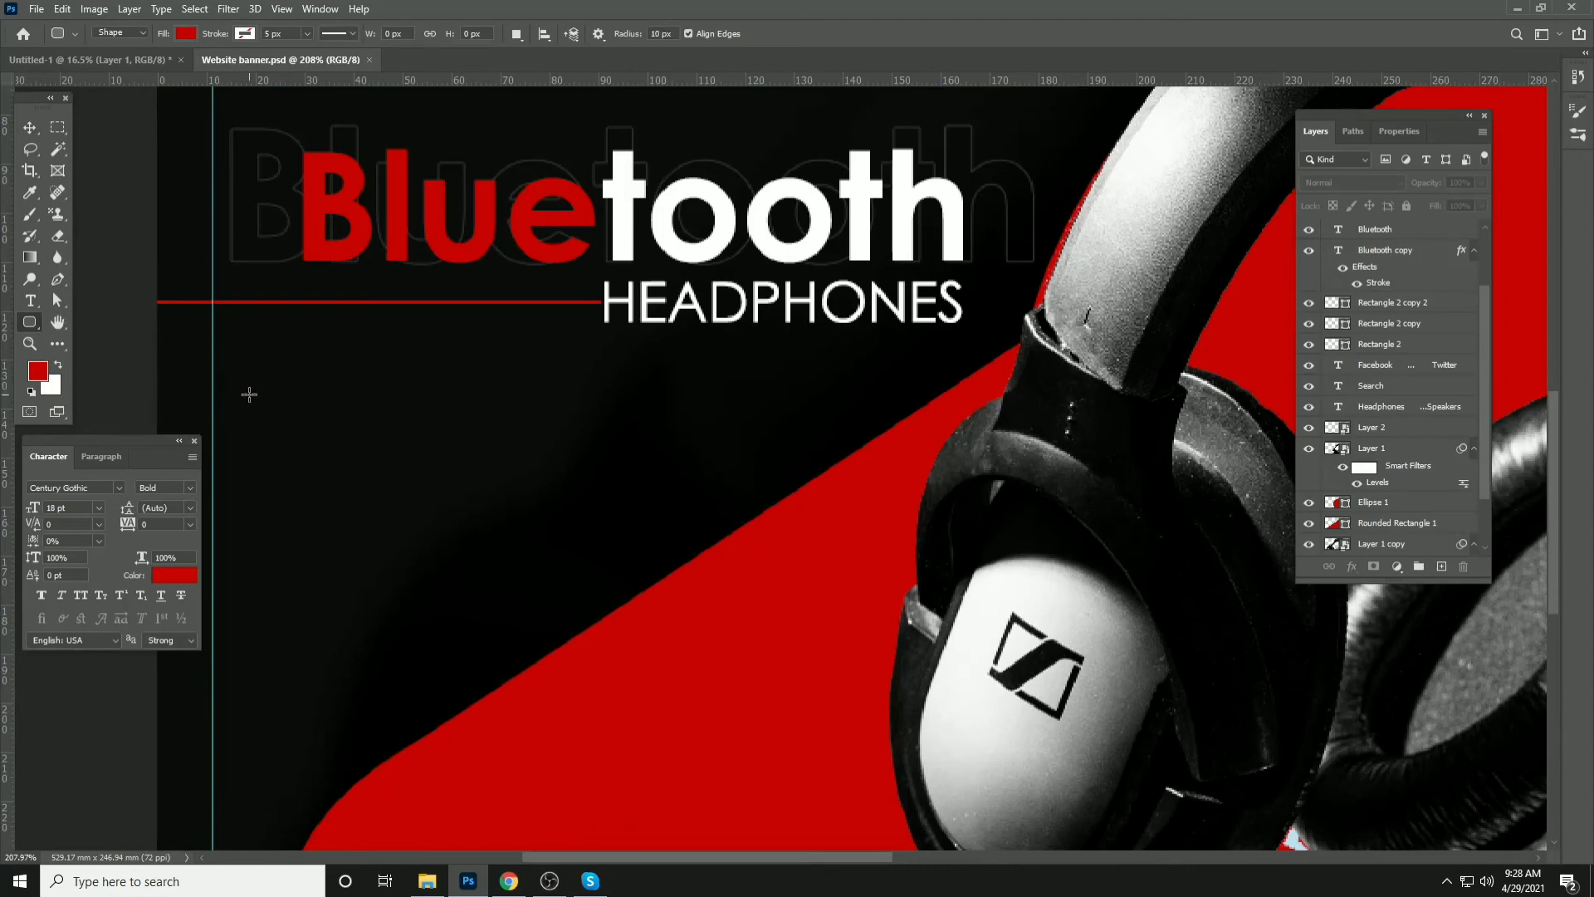
pyautogui.click(29, 301)
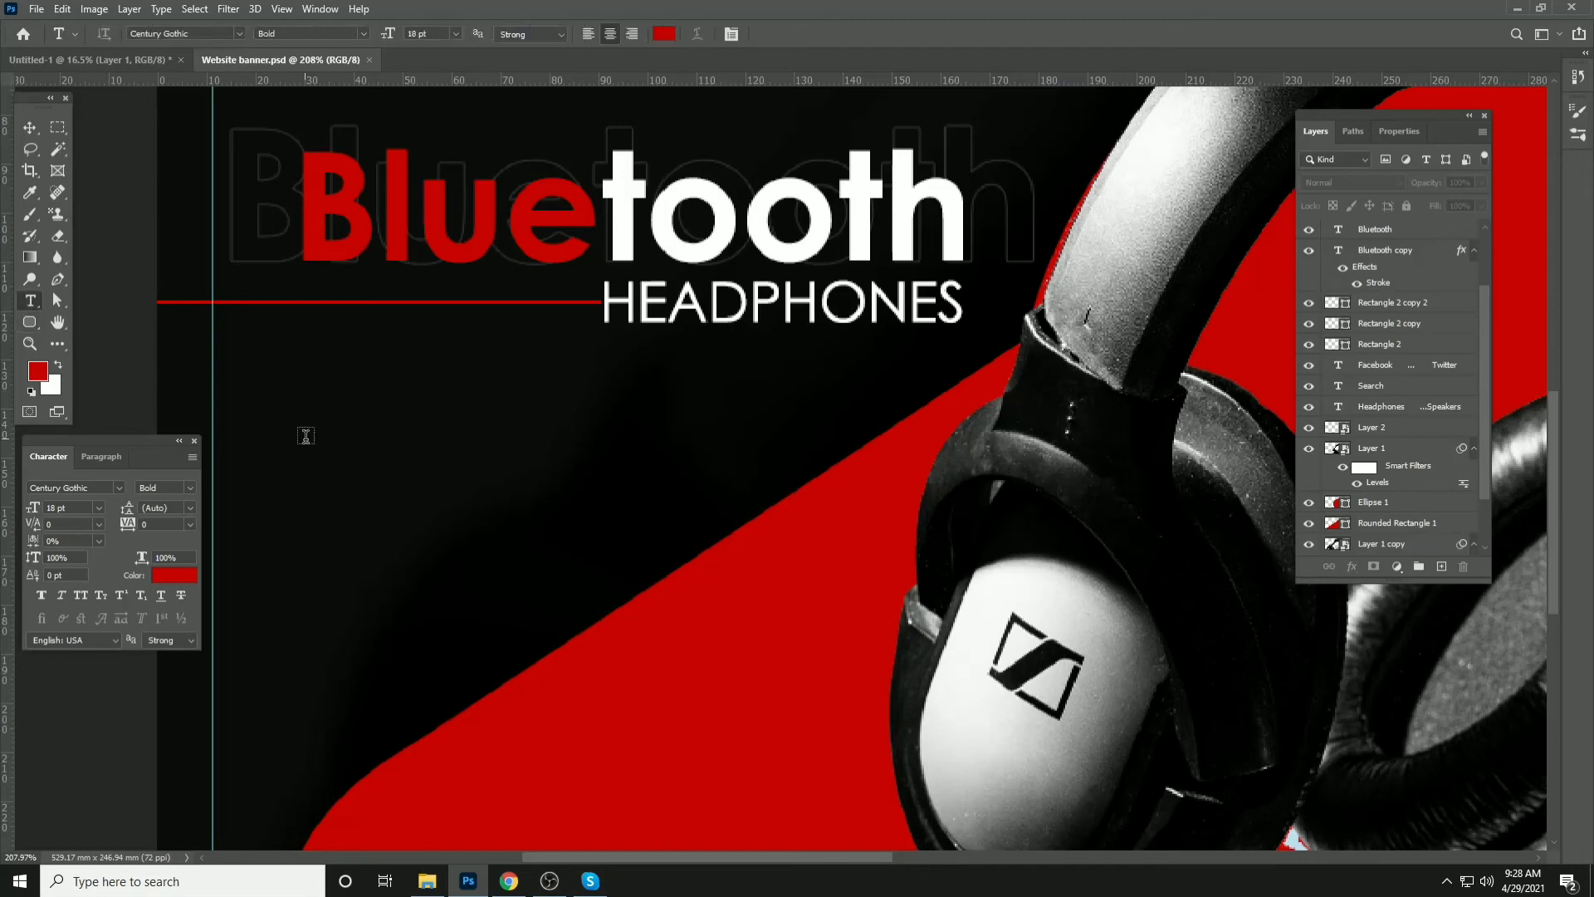
pyautogui.click(306, 439)
pyautogui.write('Des')
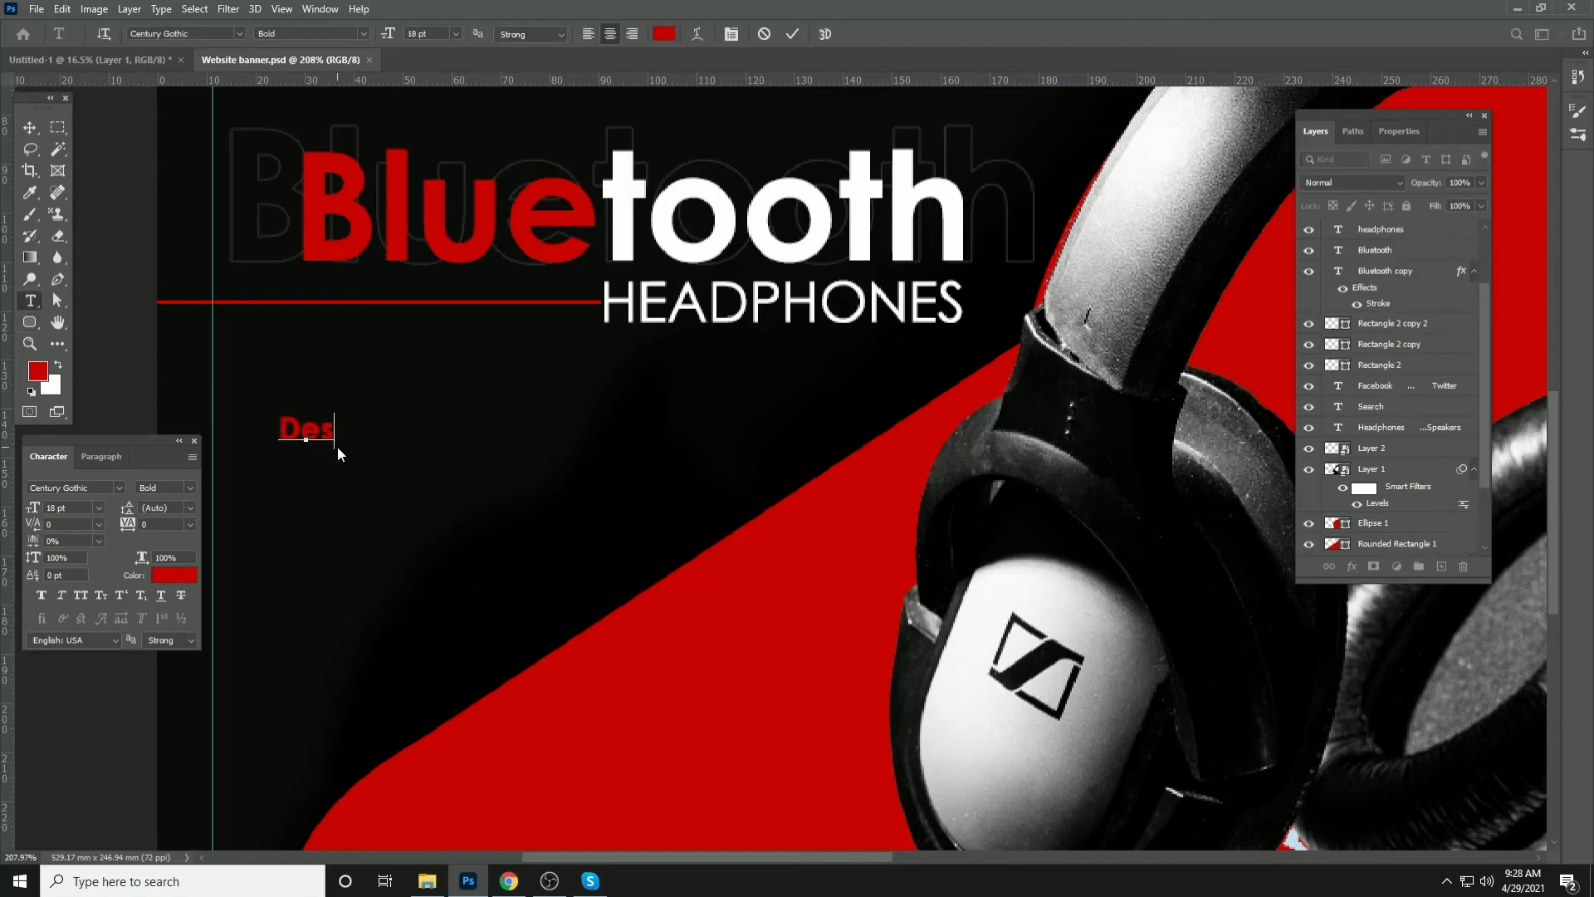
pyautogui.write('ign for')
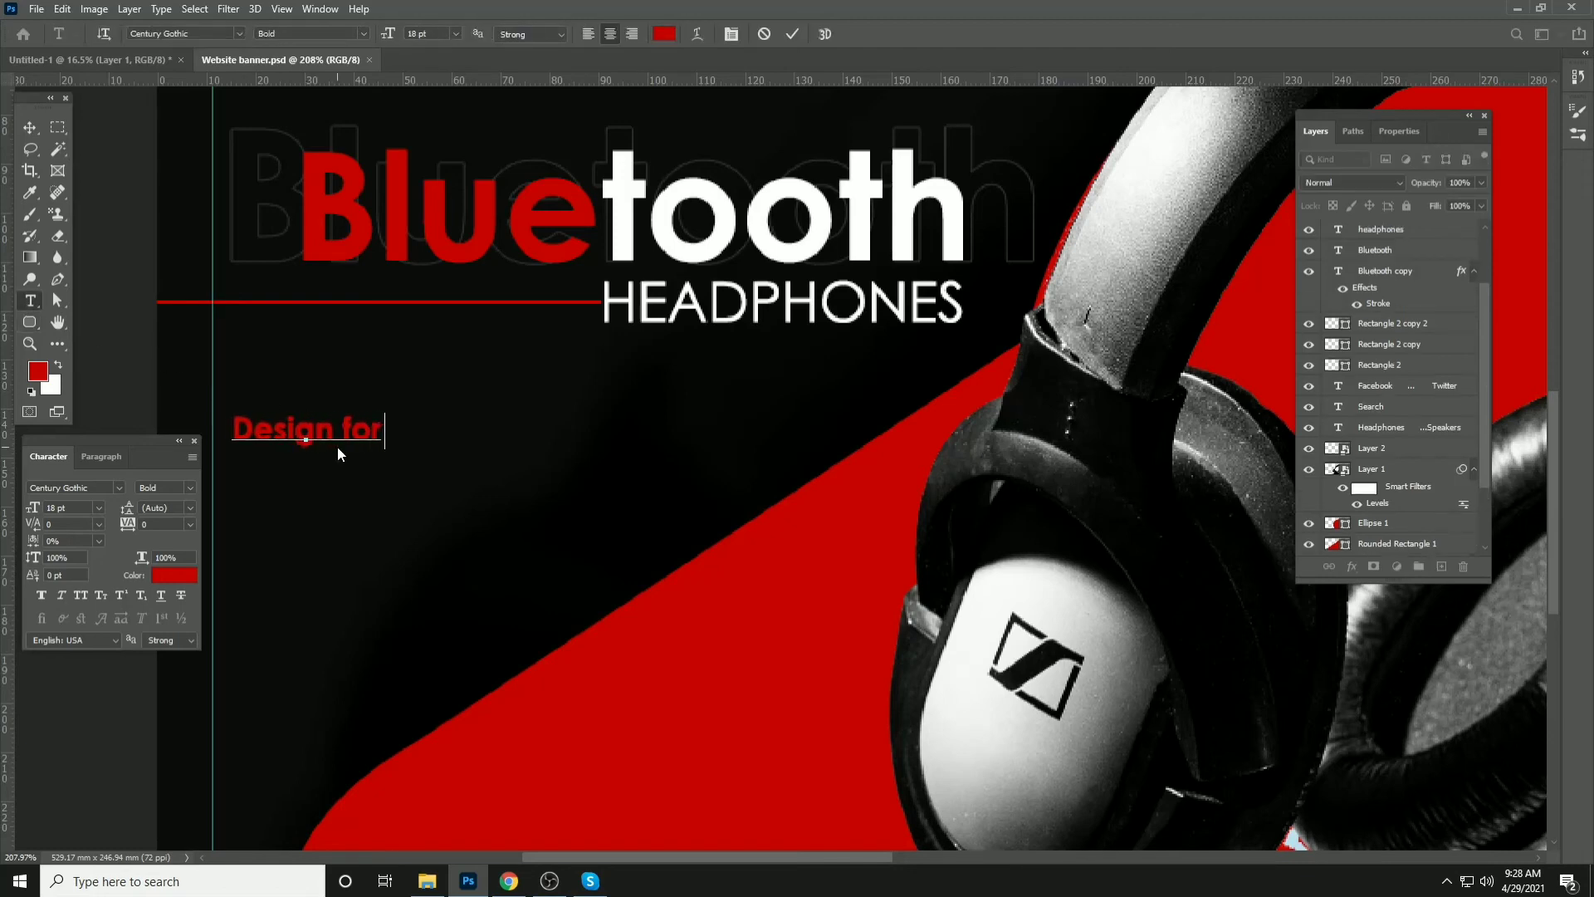
pyautogui.write(' sound')
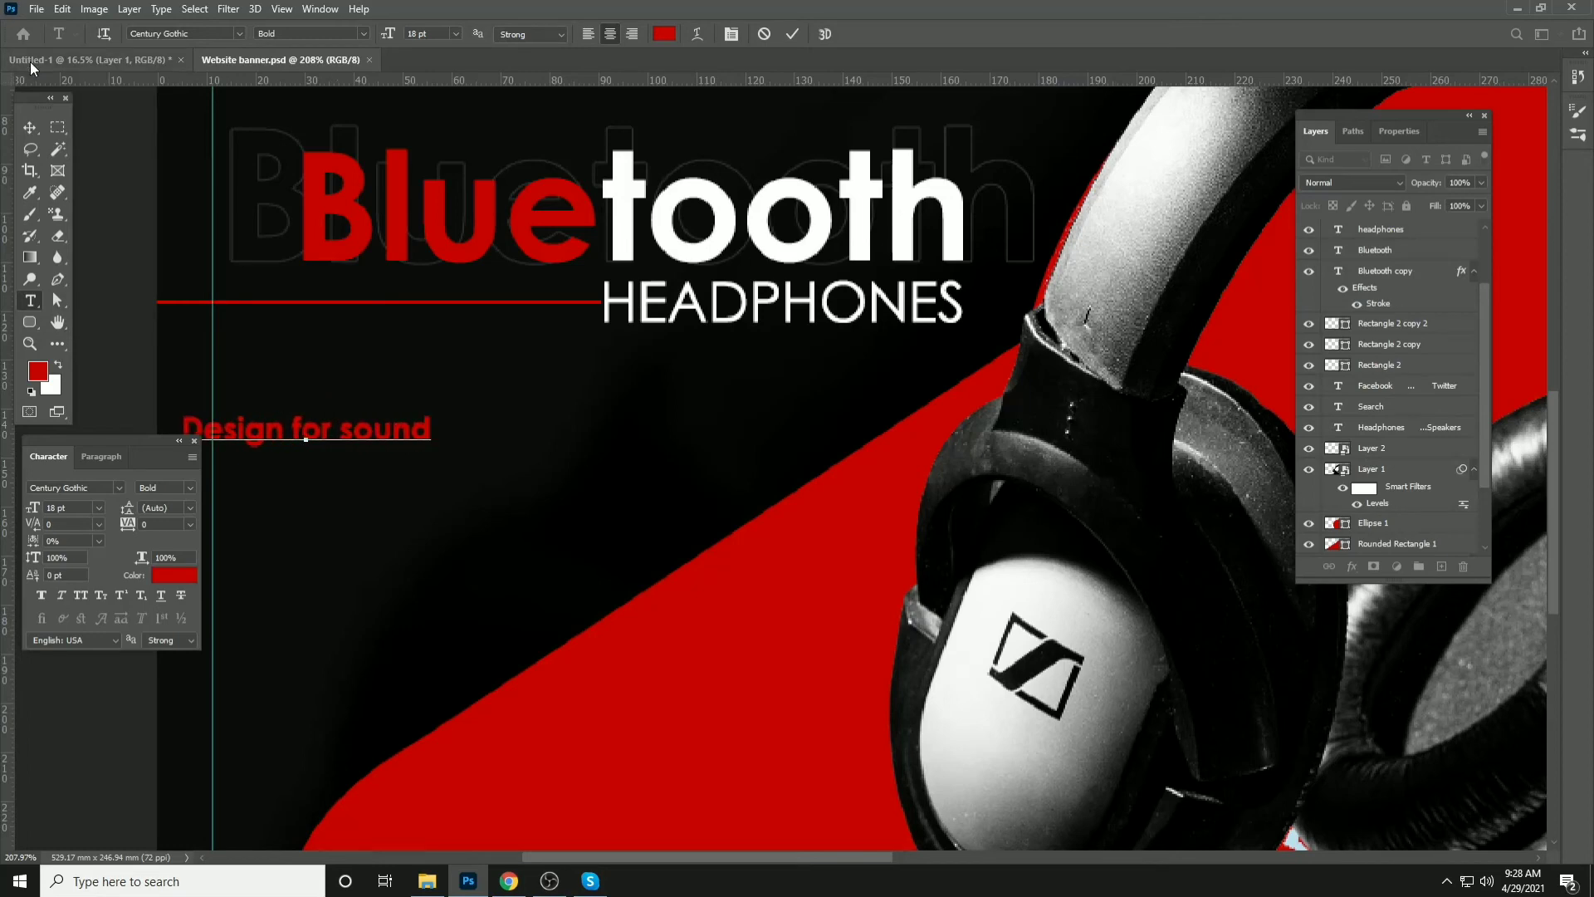
# Set the "Design for sound" tagline to Regular style and move it slightly right
pyautogui.click(30, 127)
pyautogui.click(184, 488)
pyautogui.click(192, 500)
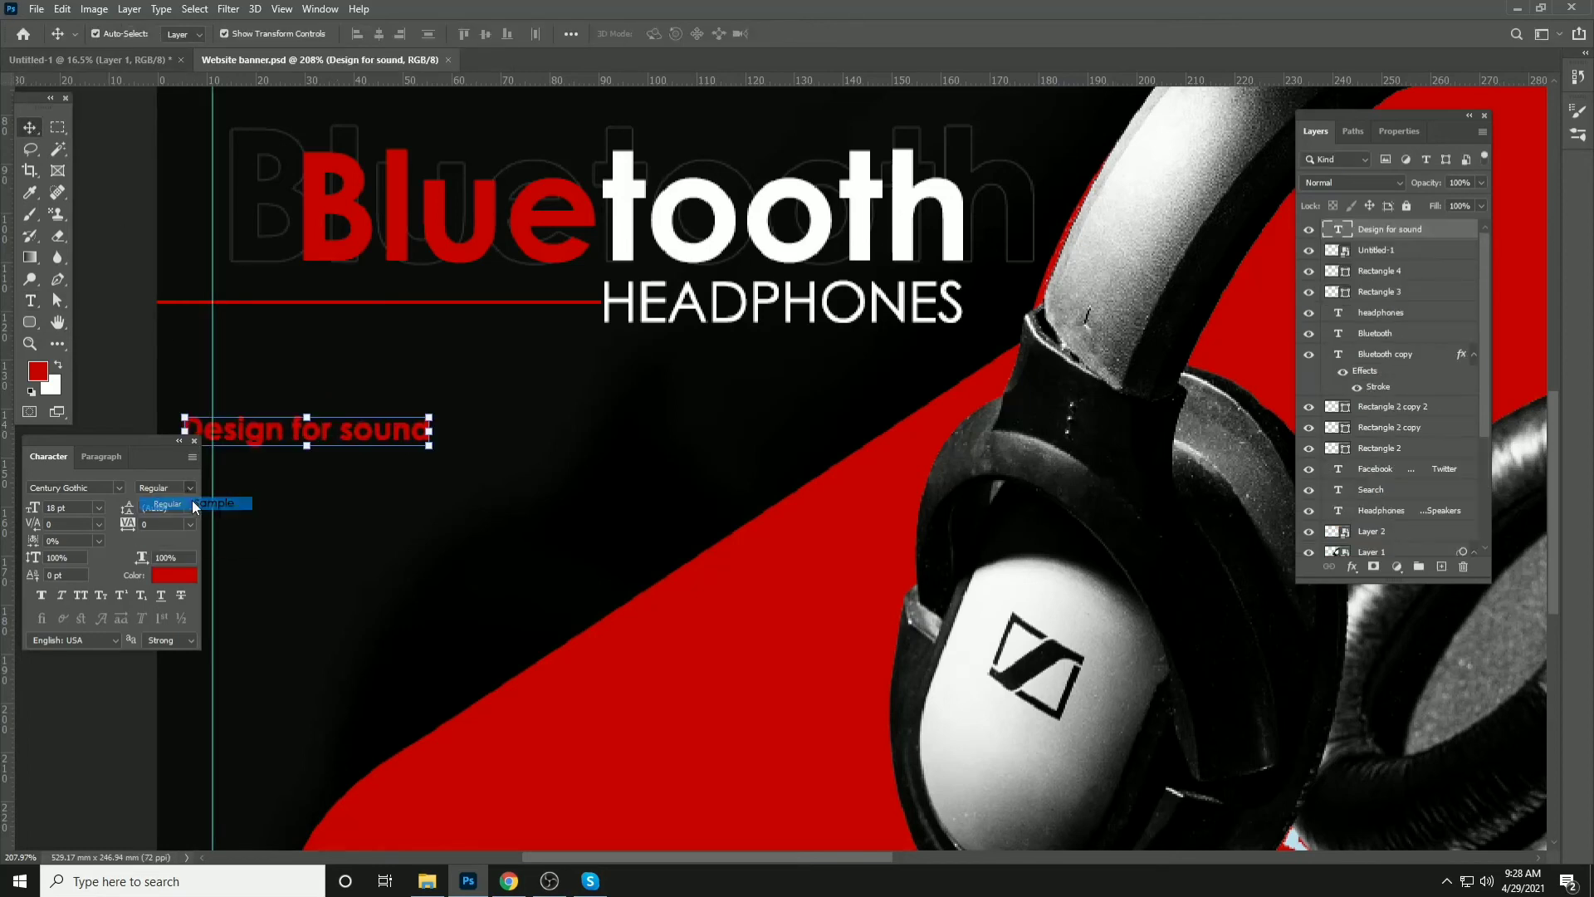
pyautogui.moveTo(351, 422); pyautogui.dragTo(595, 420)
# Set the tracking of "for sound" to 1540 and move the tagline up closer to the heading
pyautogui.press('t')
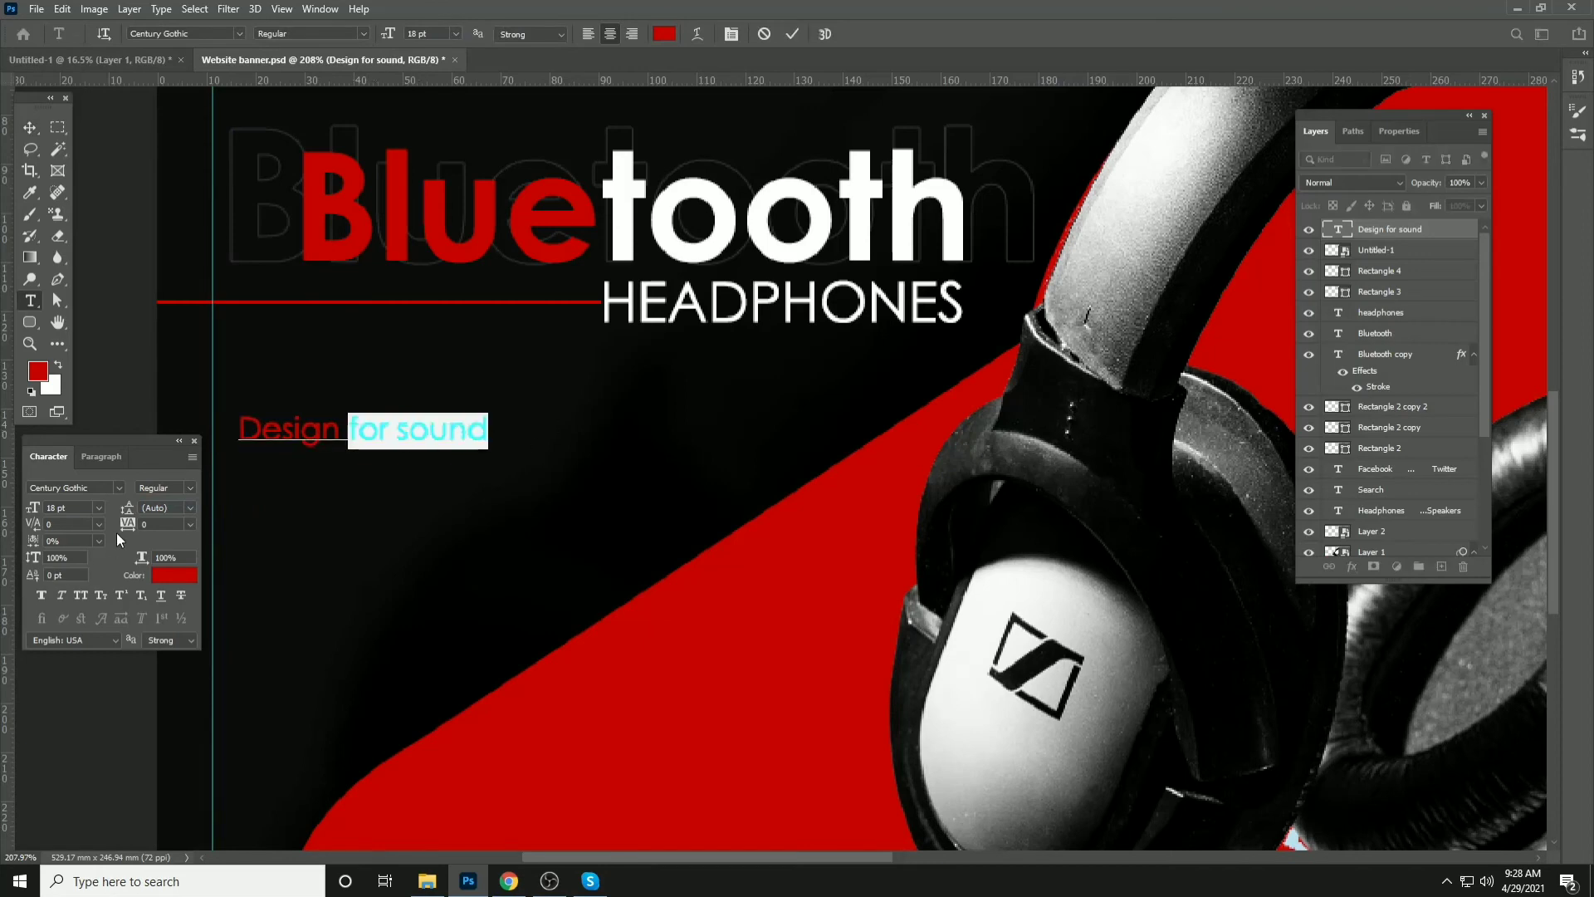
pyautogui.moveTo(127, 524); pyautogui.dragTo(225, 359)
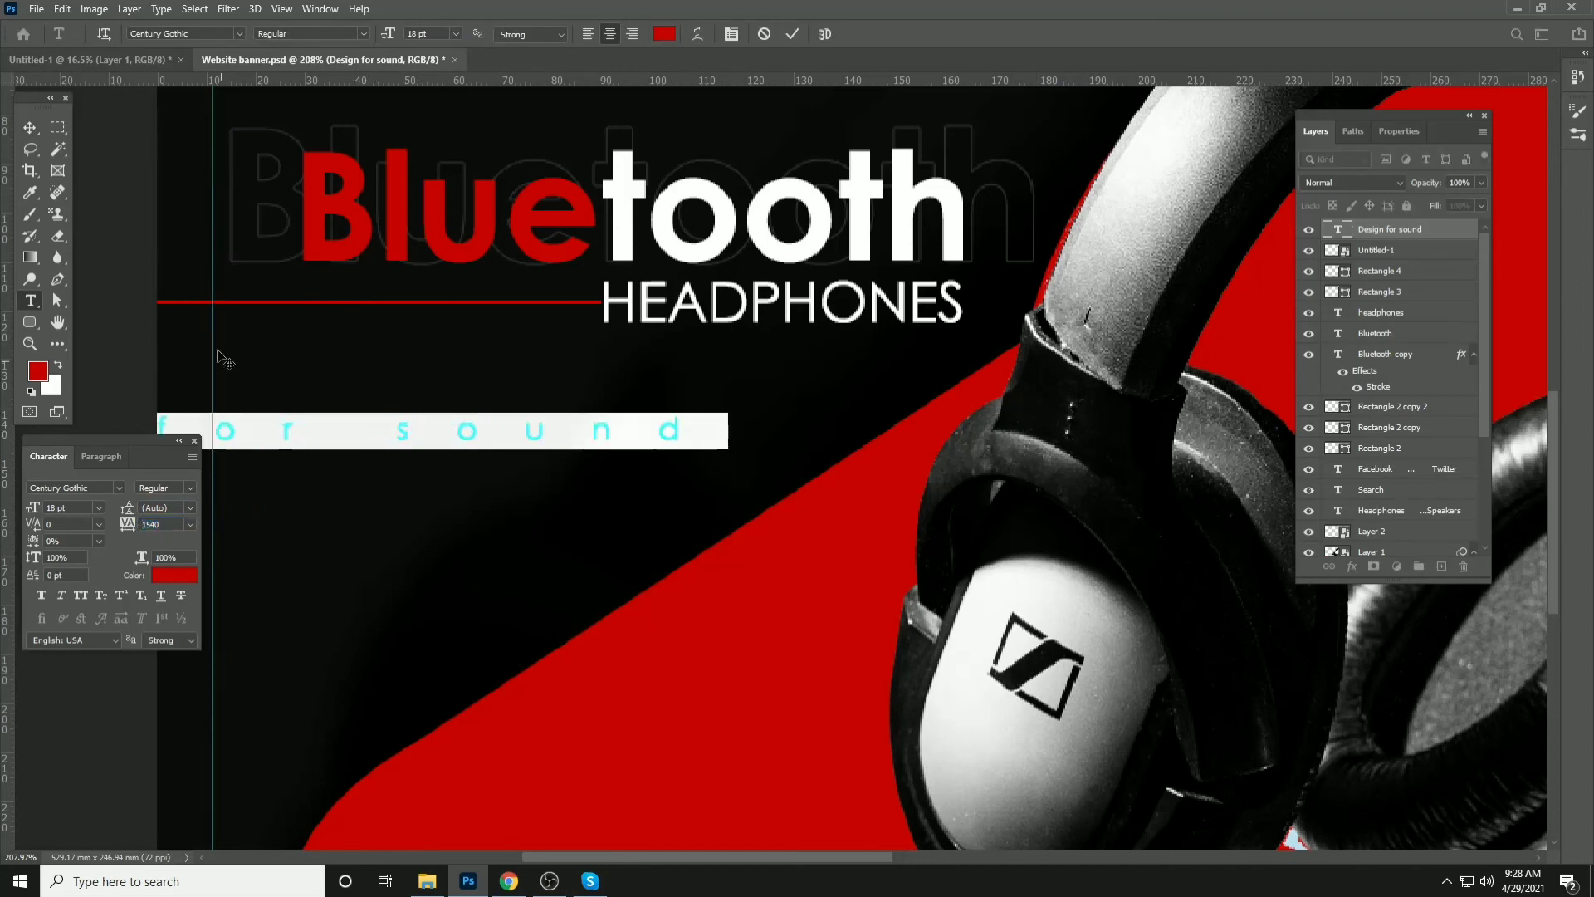
pyautogui.hotkey('ctrl', 'Return')
pyautogui.press('v')
pyautogui.moveTo(479, 428)
pyautogui.mouseDown()
pyautogui.moveTo(557, 409)
pyautogui.moveTo(480, 399)
pyautogui.mouseUp()
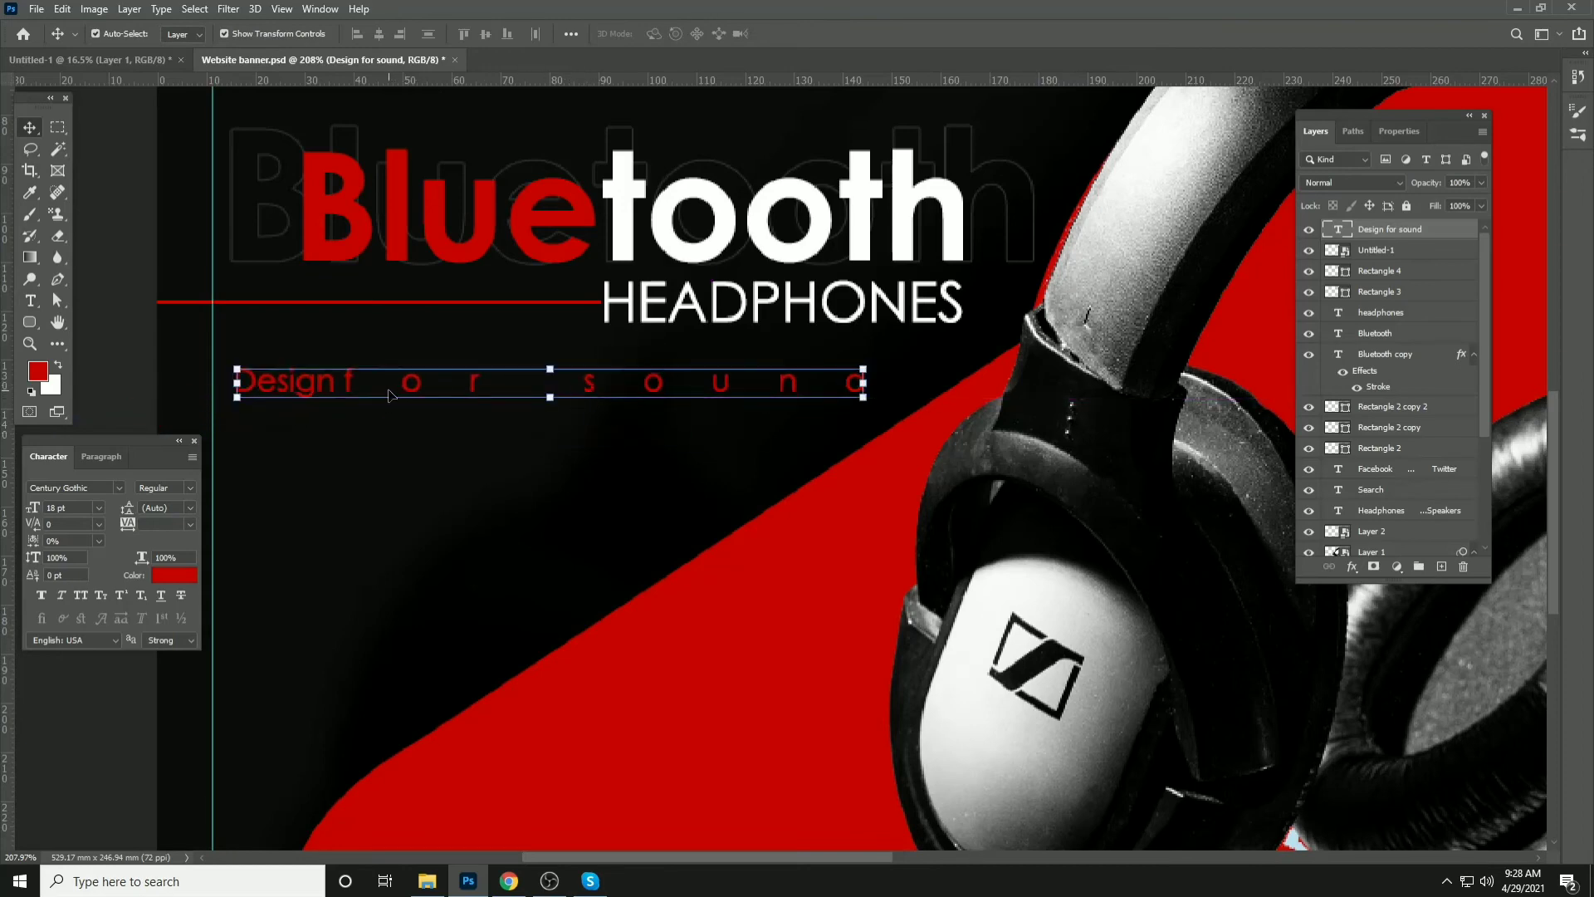
# Tighten the wide letter spacing of the word "for" in the tagline
pyautogui.press('ctrl')
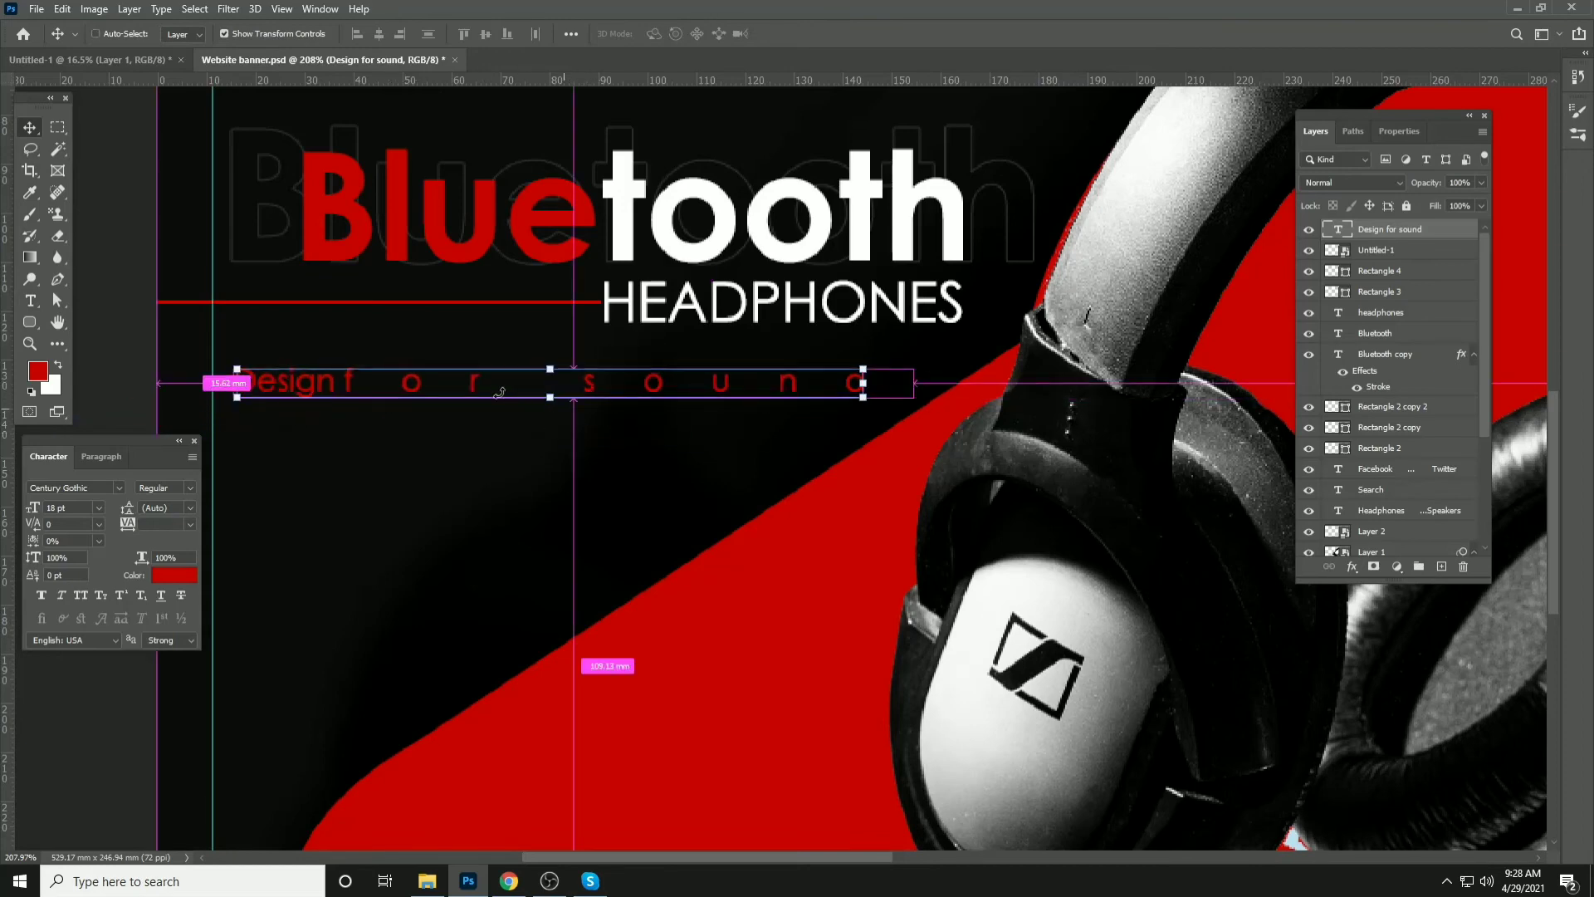
pyautogui.press('t')
pyautogui.moveTo(480, 384); pyautogui.dragTo(345, 386)
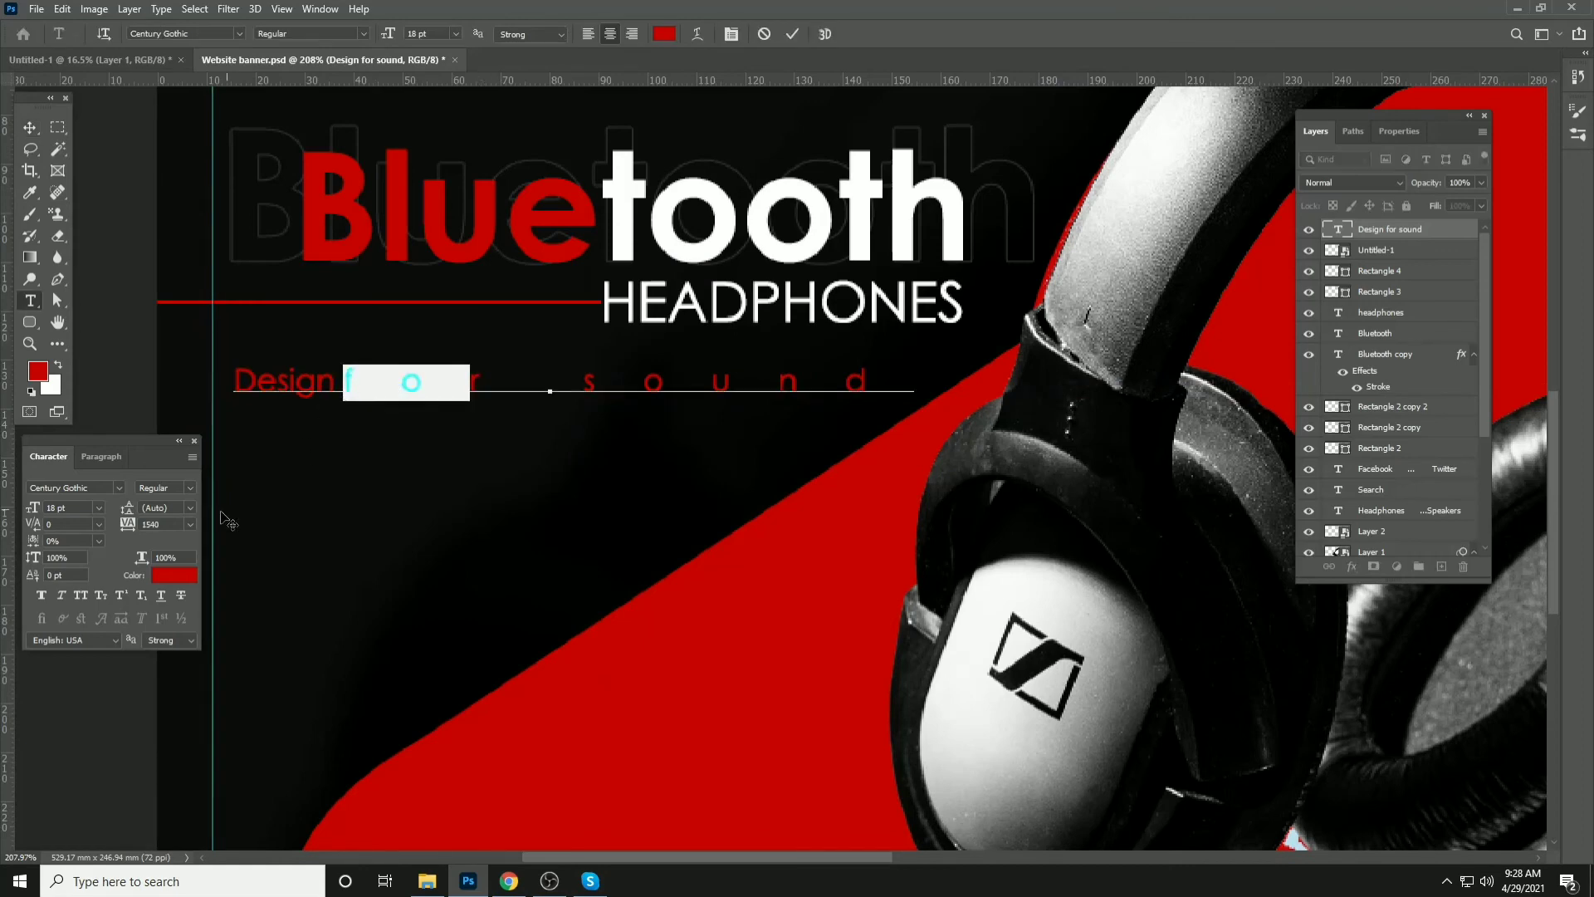
pyautogui.click(190, 525)
pyautogui.click(166, 632)
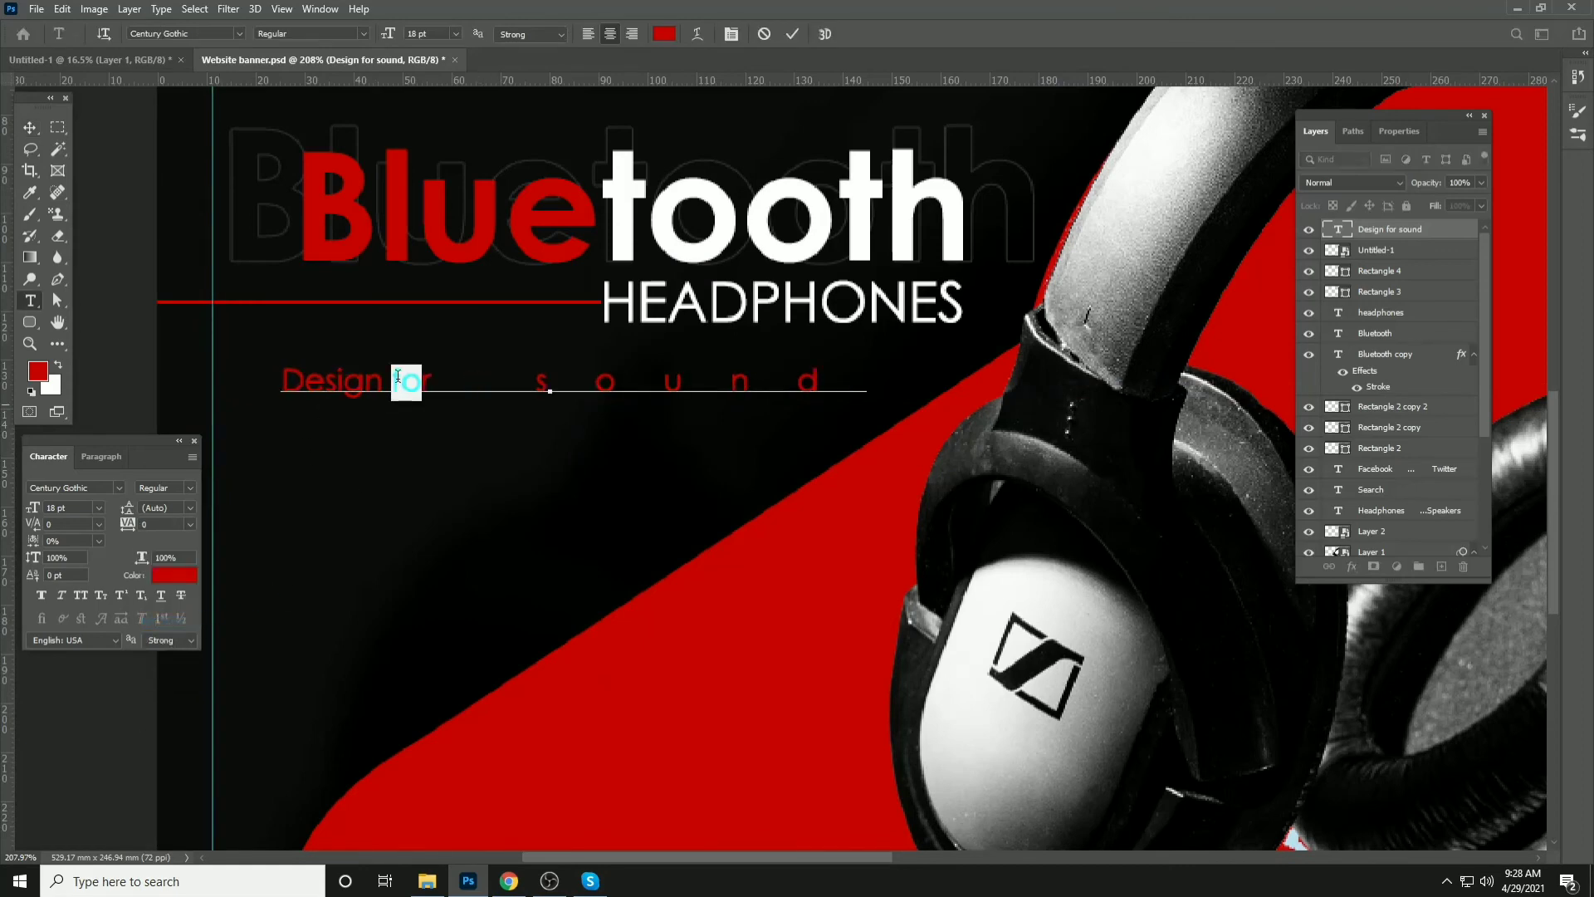
# Reduce the tracking of the space before "sound" in the tagline to -80
pyautogui.click(29, 127)
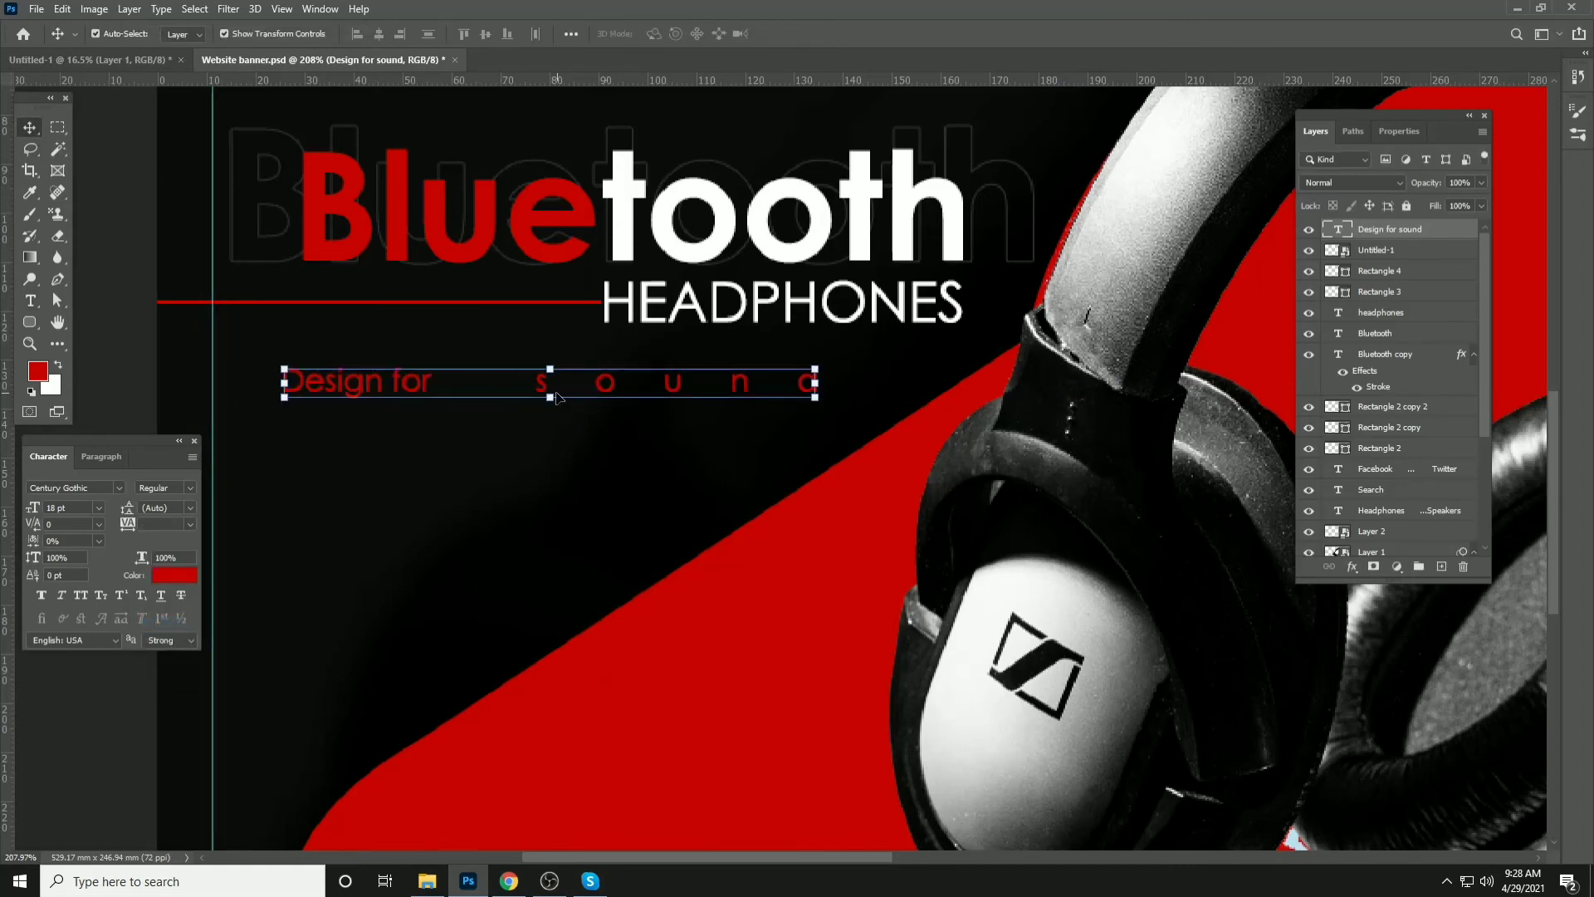
pyautogui.press('t')
pyautogui.moveTo(536, 385); pyautogui.dragTo(479, 384)
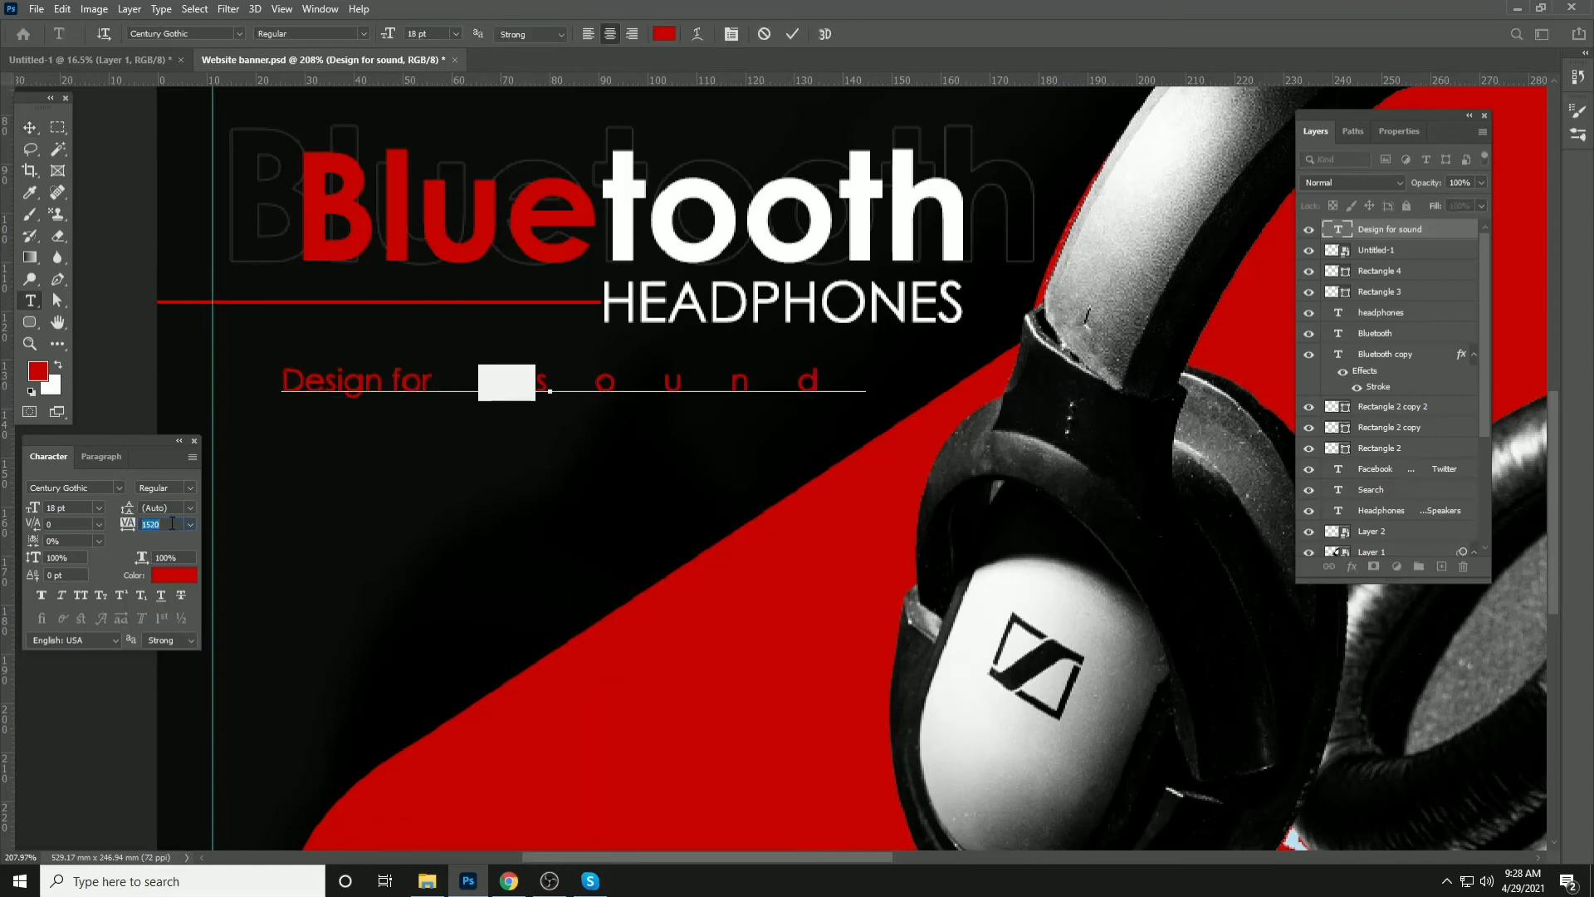
pyautogui.press('Down')
pyautogui.press('Down')
pyautogui.press('Down')
pyautogui.press('Down')
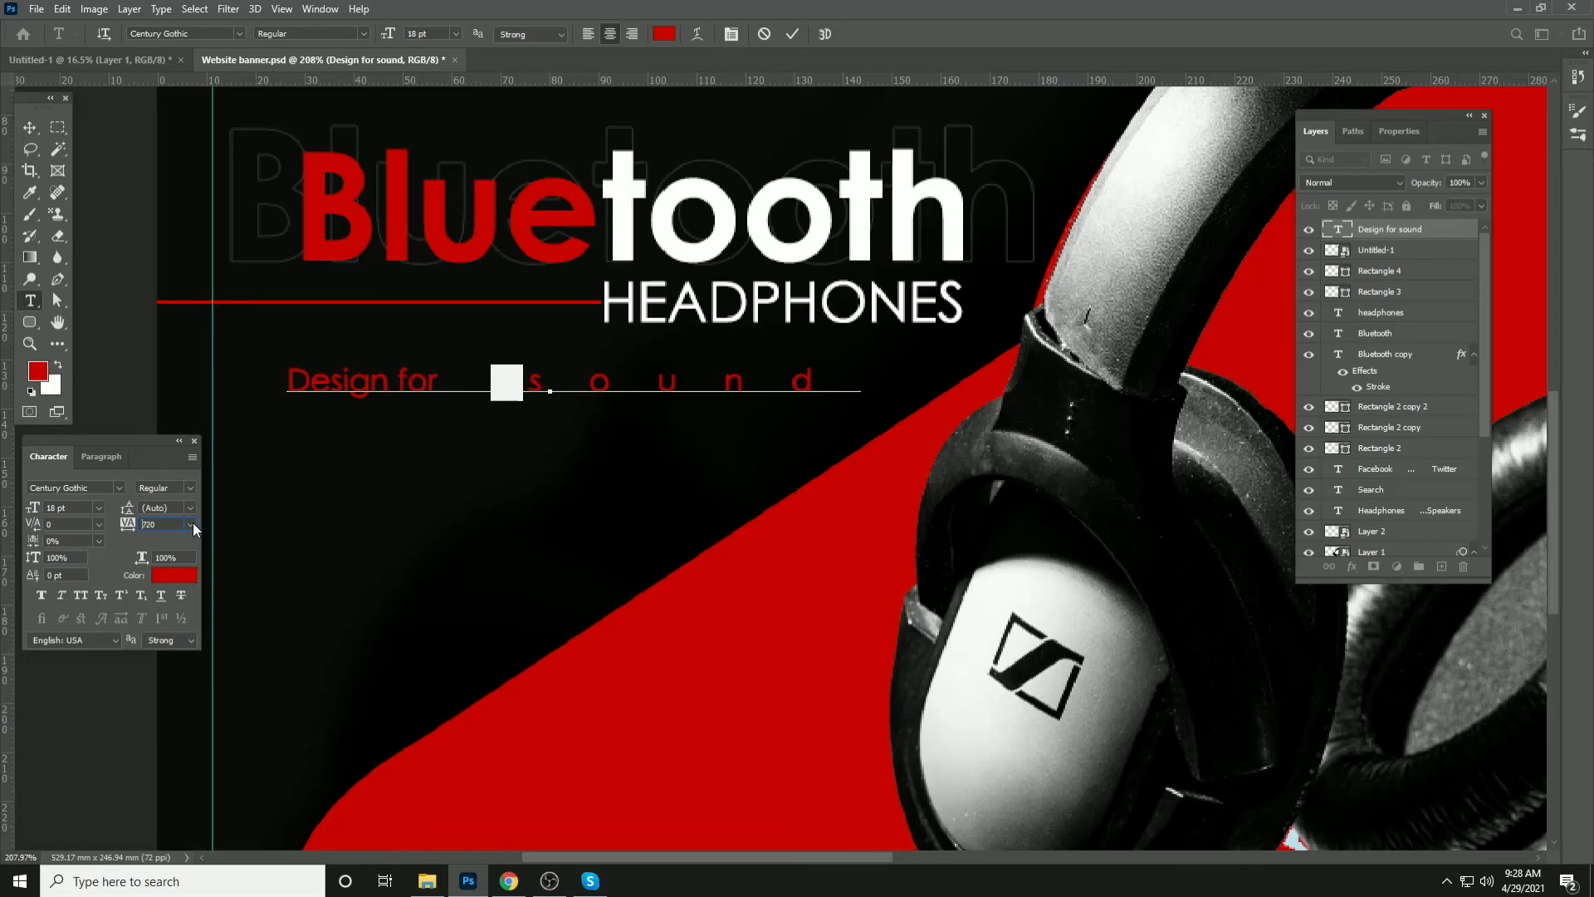
pyautogui.press('Down')
pyautogui.press('Down')
pyautogui.press('Down')
pyautogui.press('Down')
pyautogui.press('Down')
pyautogui.press('Down')
pyautogui.press('Down')
pyautogui.press('Down')
pyautogui.press('Down')
pyautogui.press('Down')
pyautogui.press('Down')
pyautogui.press('Down')
pyautogui.press('Down')
pyautogui.press('Down')
pyautogui.press('Down')
pyautogui.press('Down')
pyautogui.press('Down')
pyautogui.press('Down')
pyautogui.press('Down')
pyautogui.press('Down')
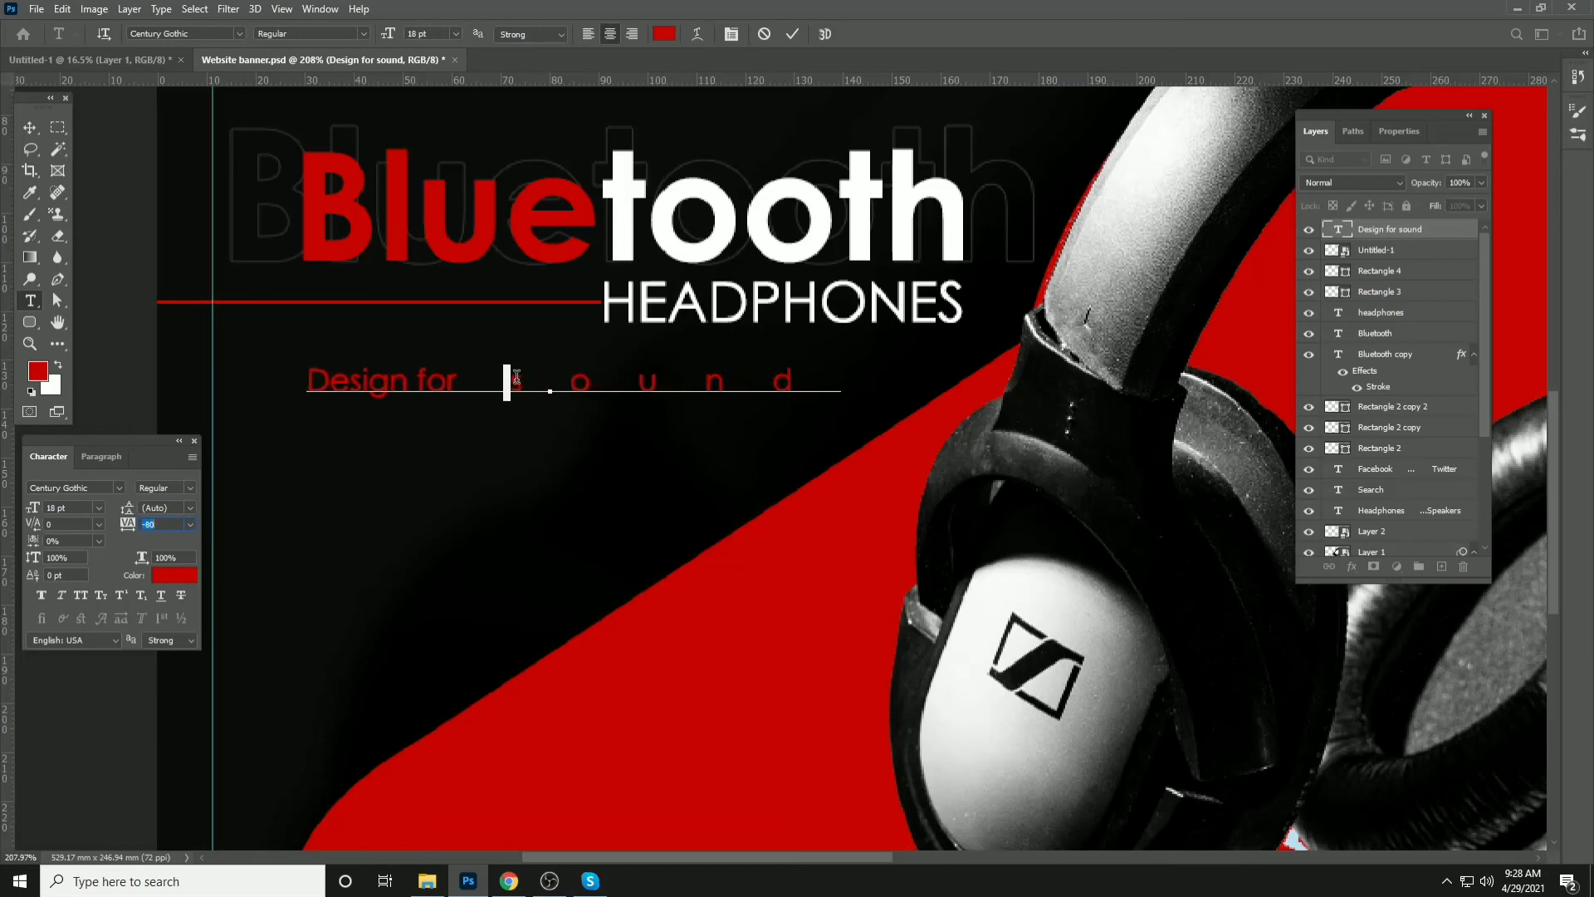
# Color the word "sound" in the tagline white
pyautogui.moveTo(509, 373); pyautogui.dragTo(872, 379)
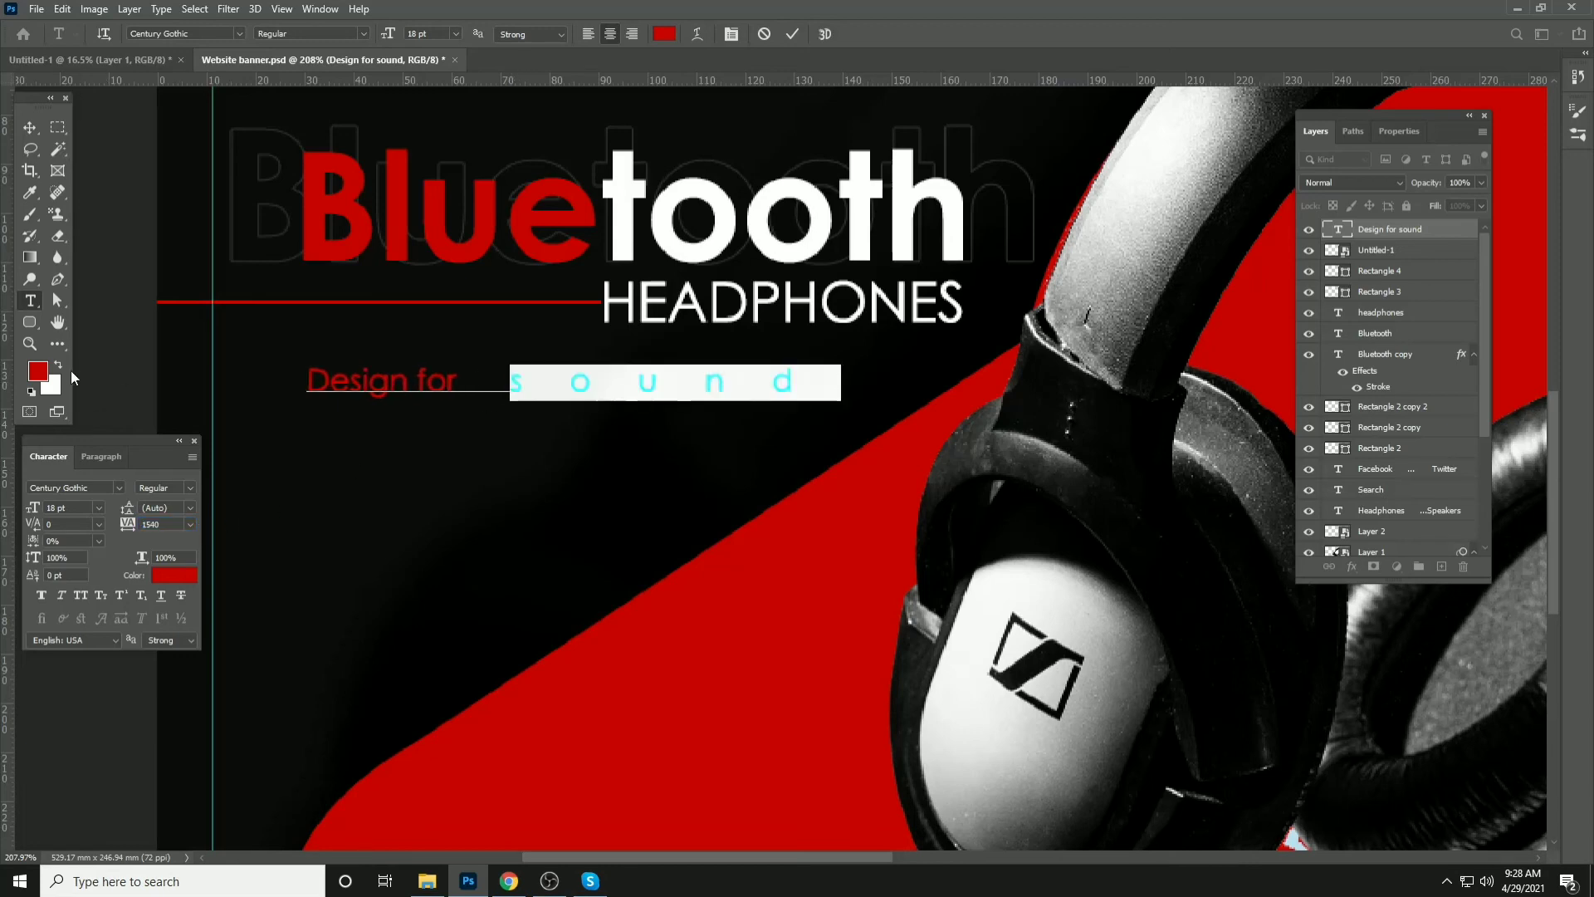
pyautogui.click(58, 366)
pyautogui.hotkey('alt', 'BackSpace')
pyautogui.click(29, 127)
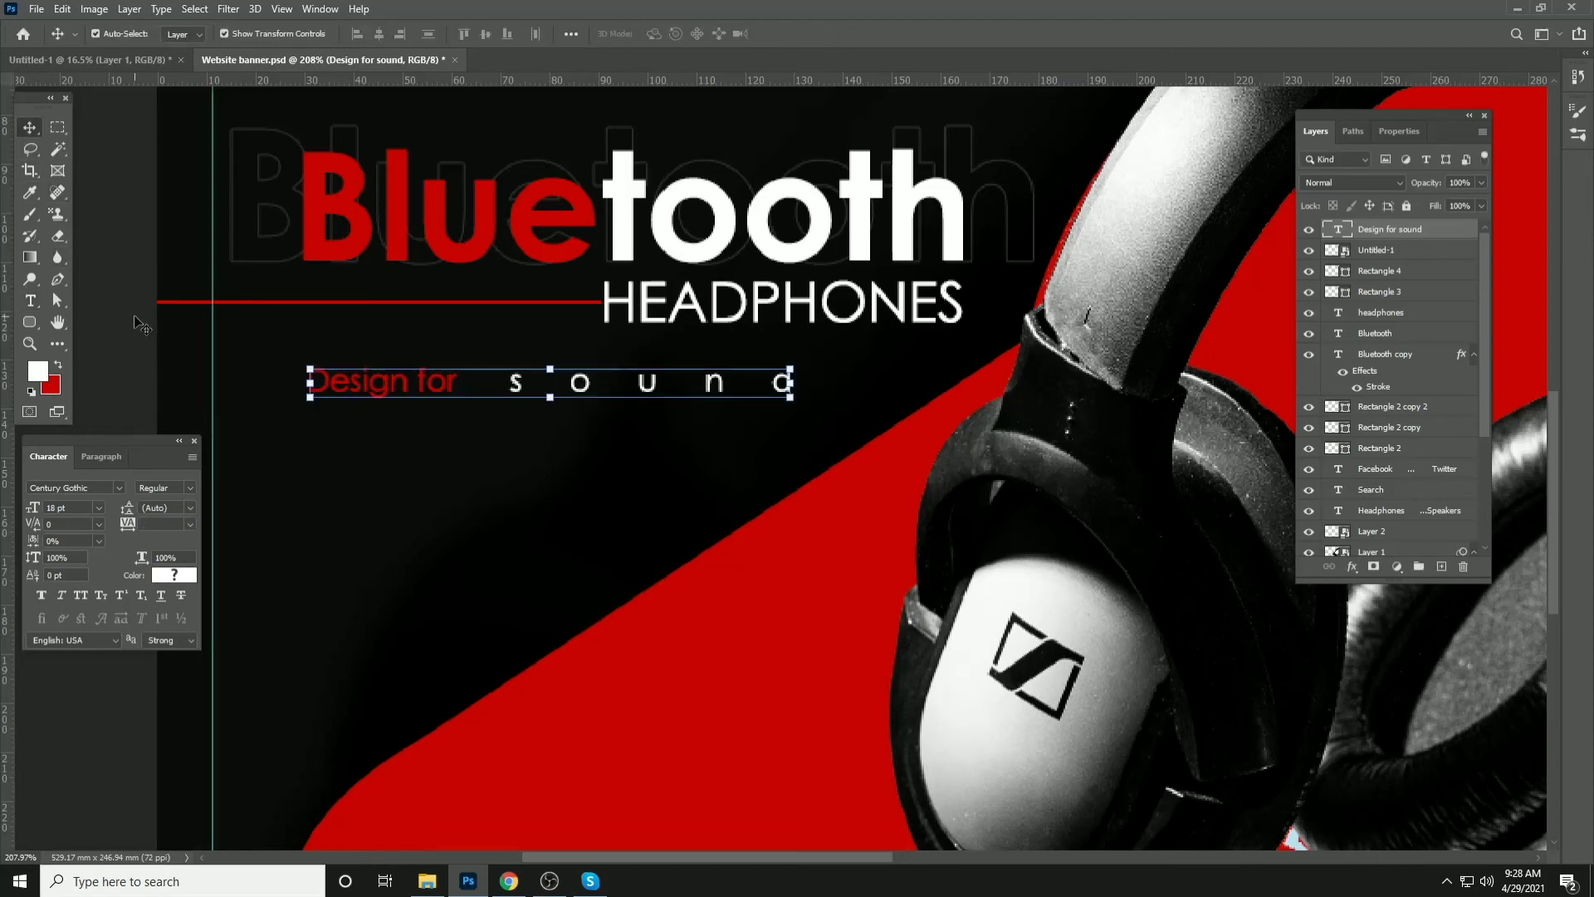
# Move the tagline up directly beneath "HEADPHONES" and align its left edge with the "Bluetooth" heading
pyautogui.click(404, 384)
pyautogui.moveTo(407, 386); pyautogui.dragTo(502, 345)
pyautogui.keyDown('shift'); pyautogui.click(318, 245); pyautogui.keyUp('shift')
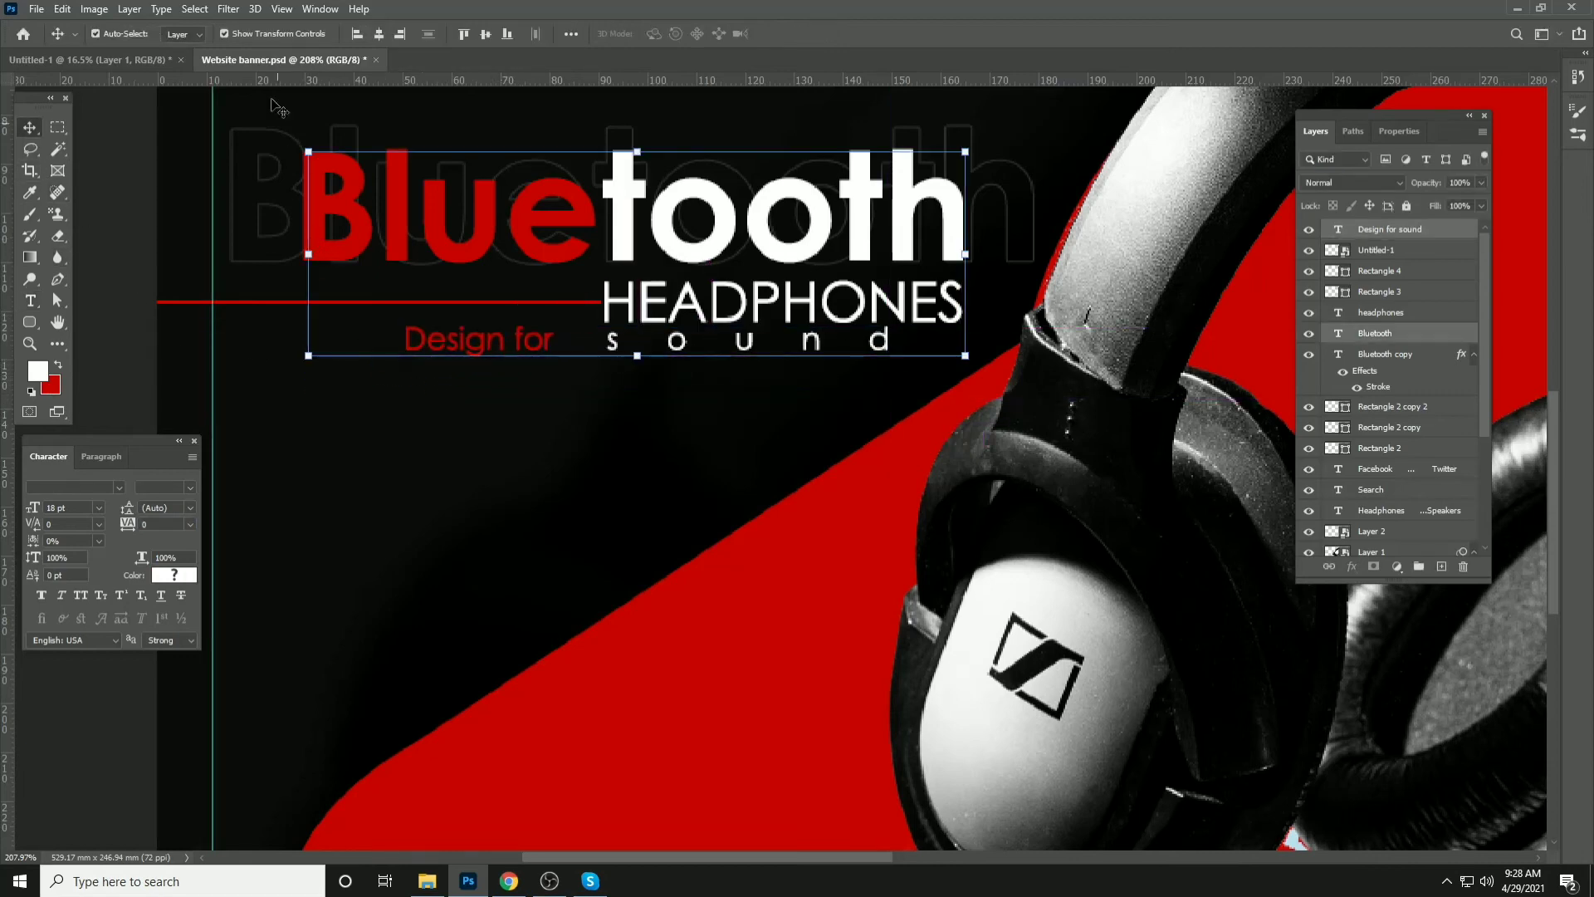
pyautogui.click(356, 37)
pyautogui.click(137, 142)
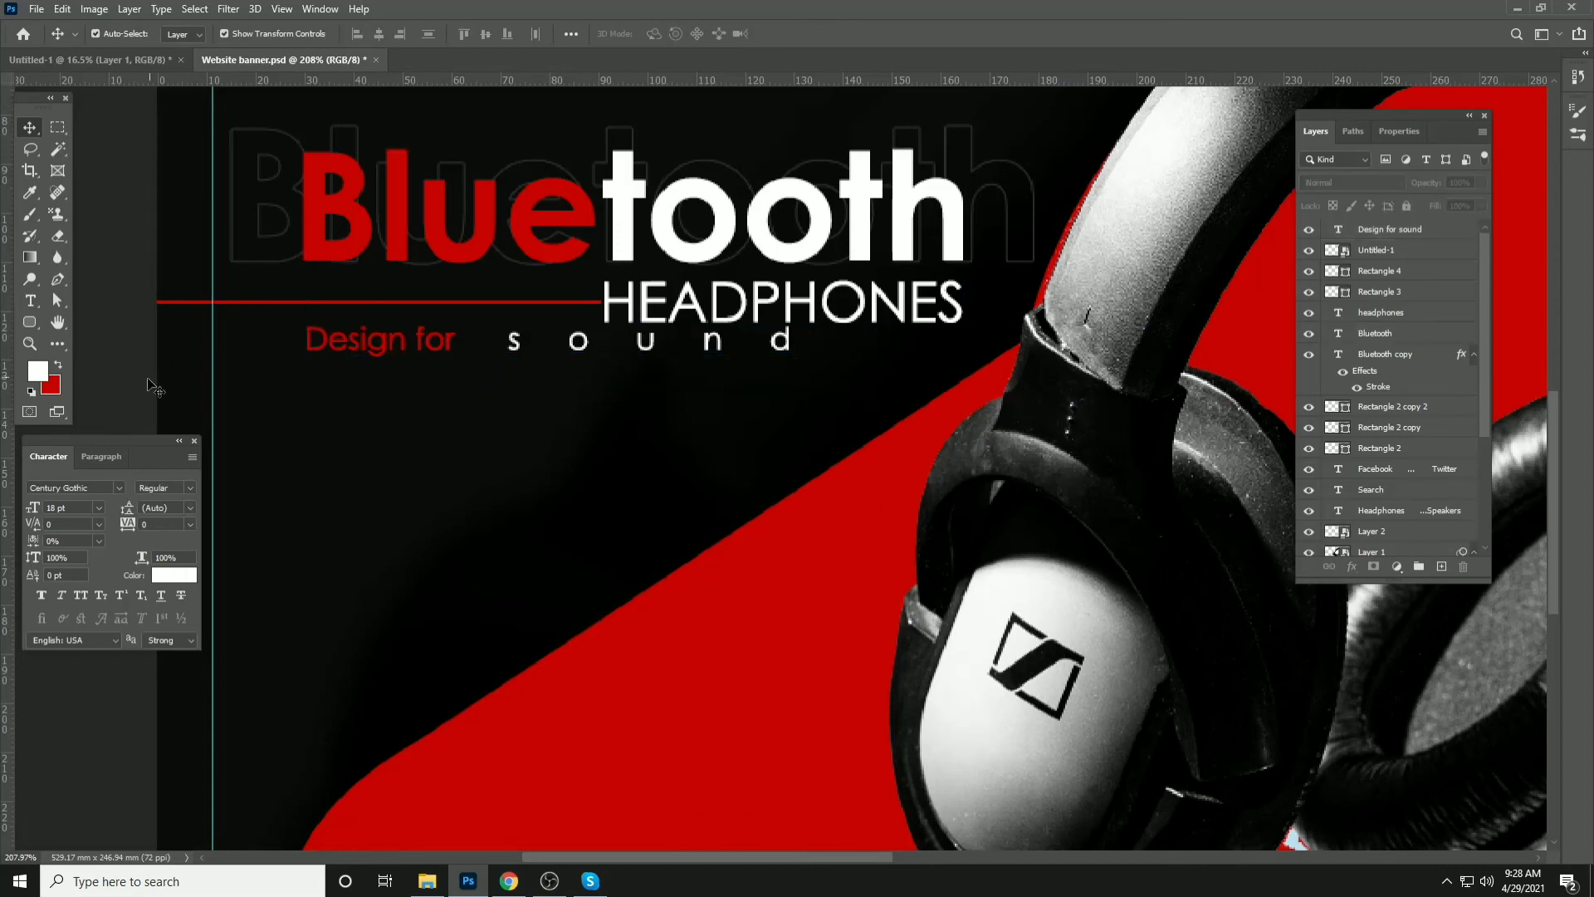
# Set the whole tagline's tracking to 0 and move it flush with the right end of "HEADPHONES"
pyautogui.scroll(-1, 517, 411)
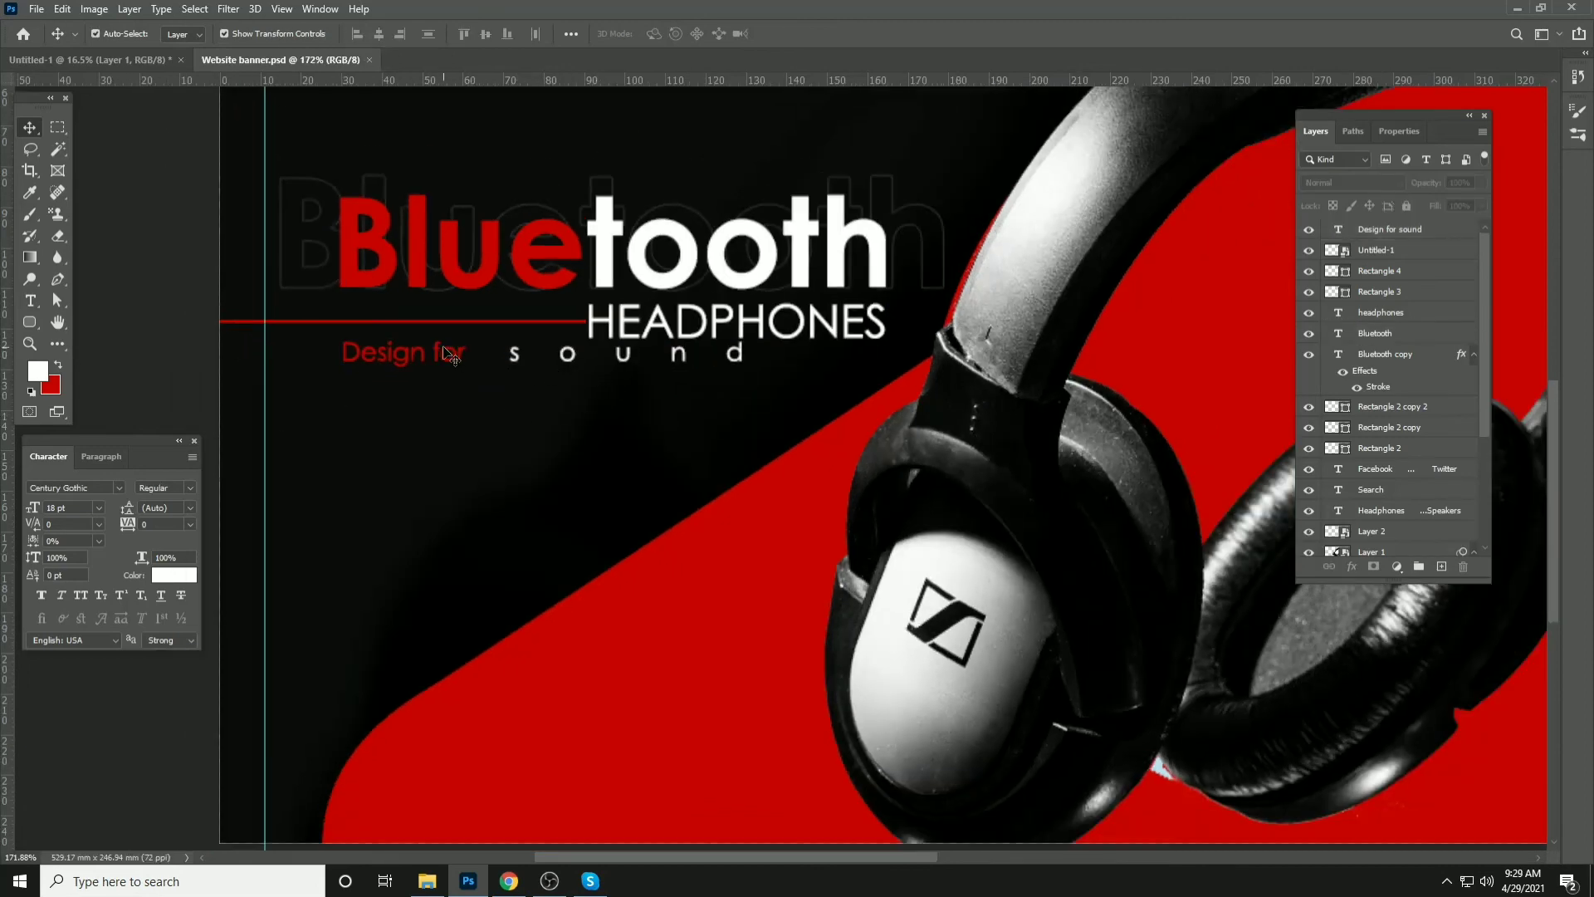
pyautogui.click(555, 366)
pyautogui.click(190, 524)
pyautogui.click(181, 624)
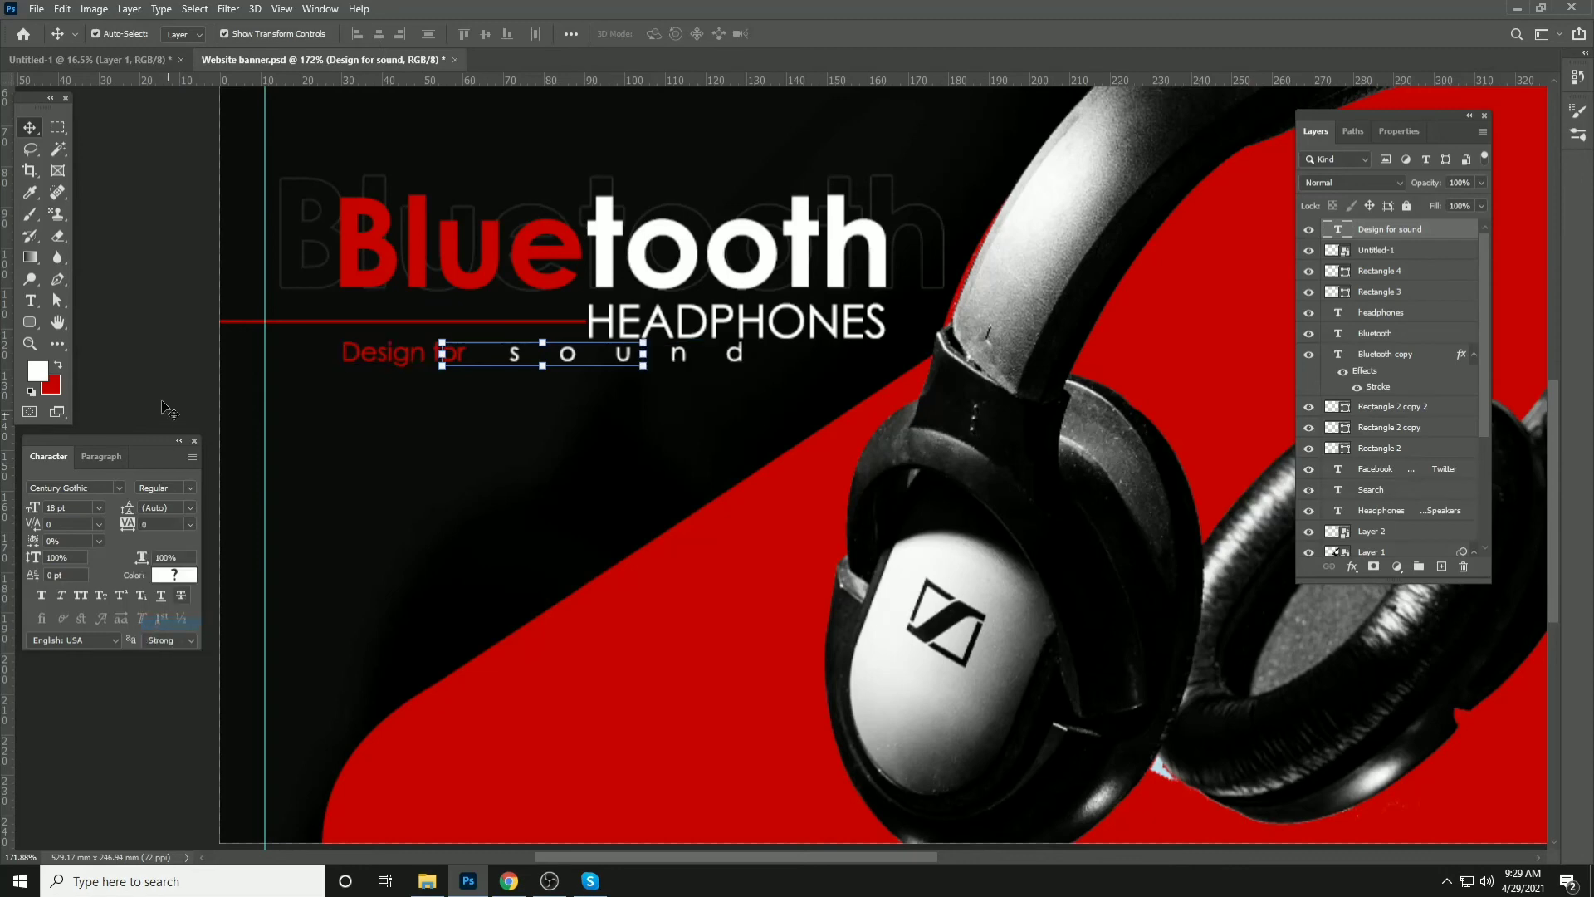
pyautogui.click(168, 408)
pyautogui.moveTo(568, 357); pyautogui.dragTo(807, 358)
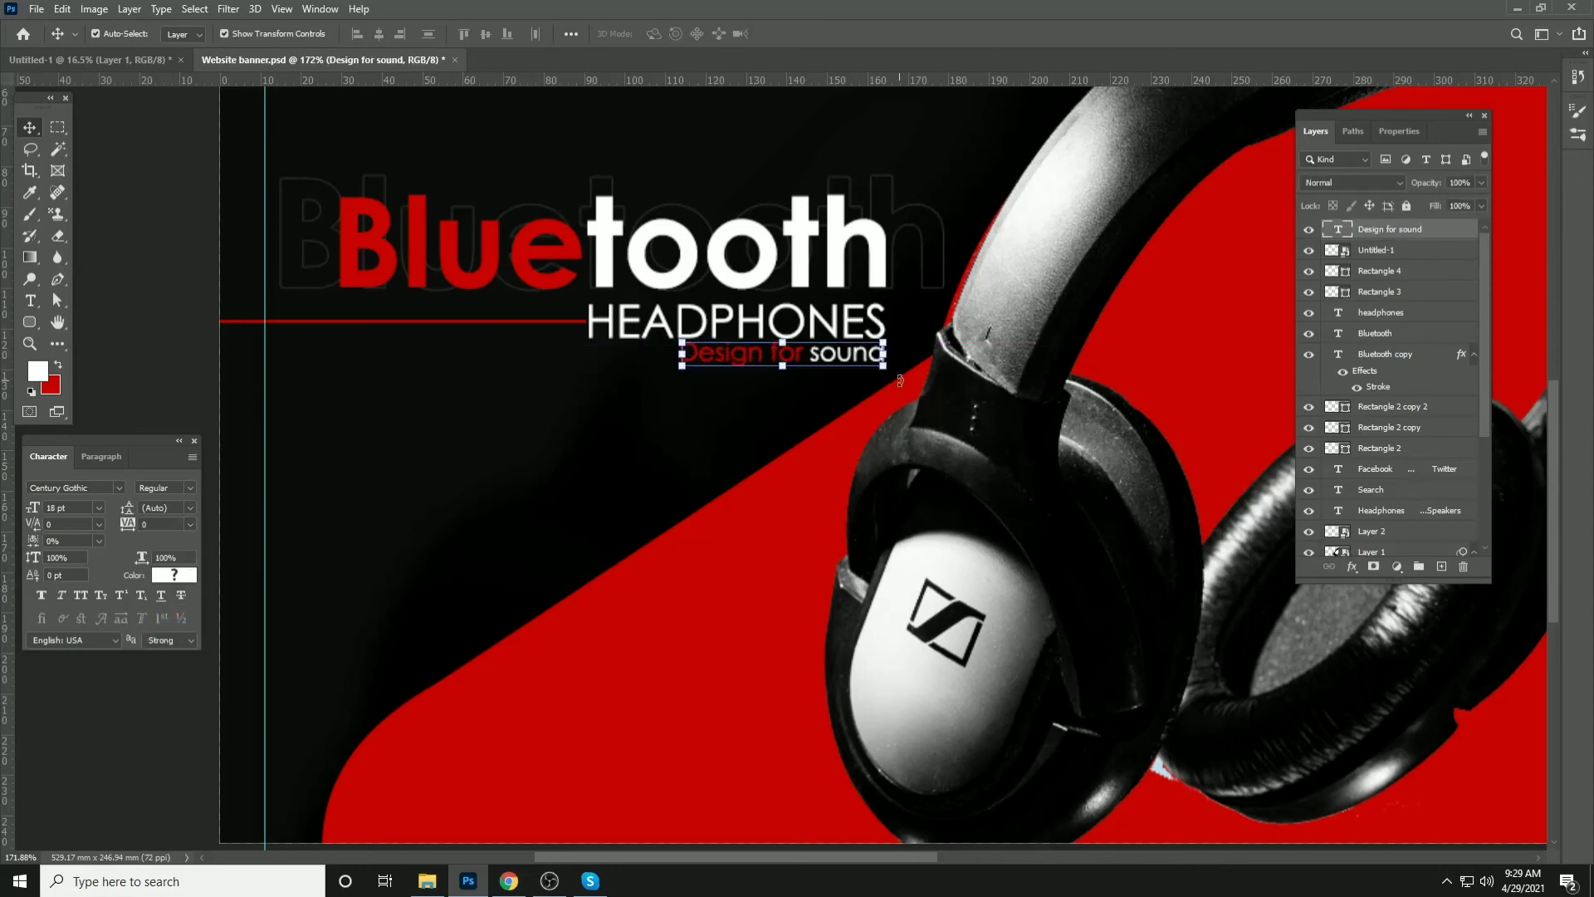
pyautogui.click(102, 304)
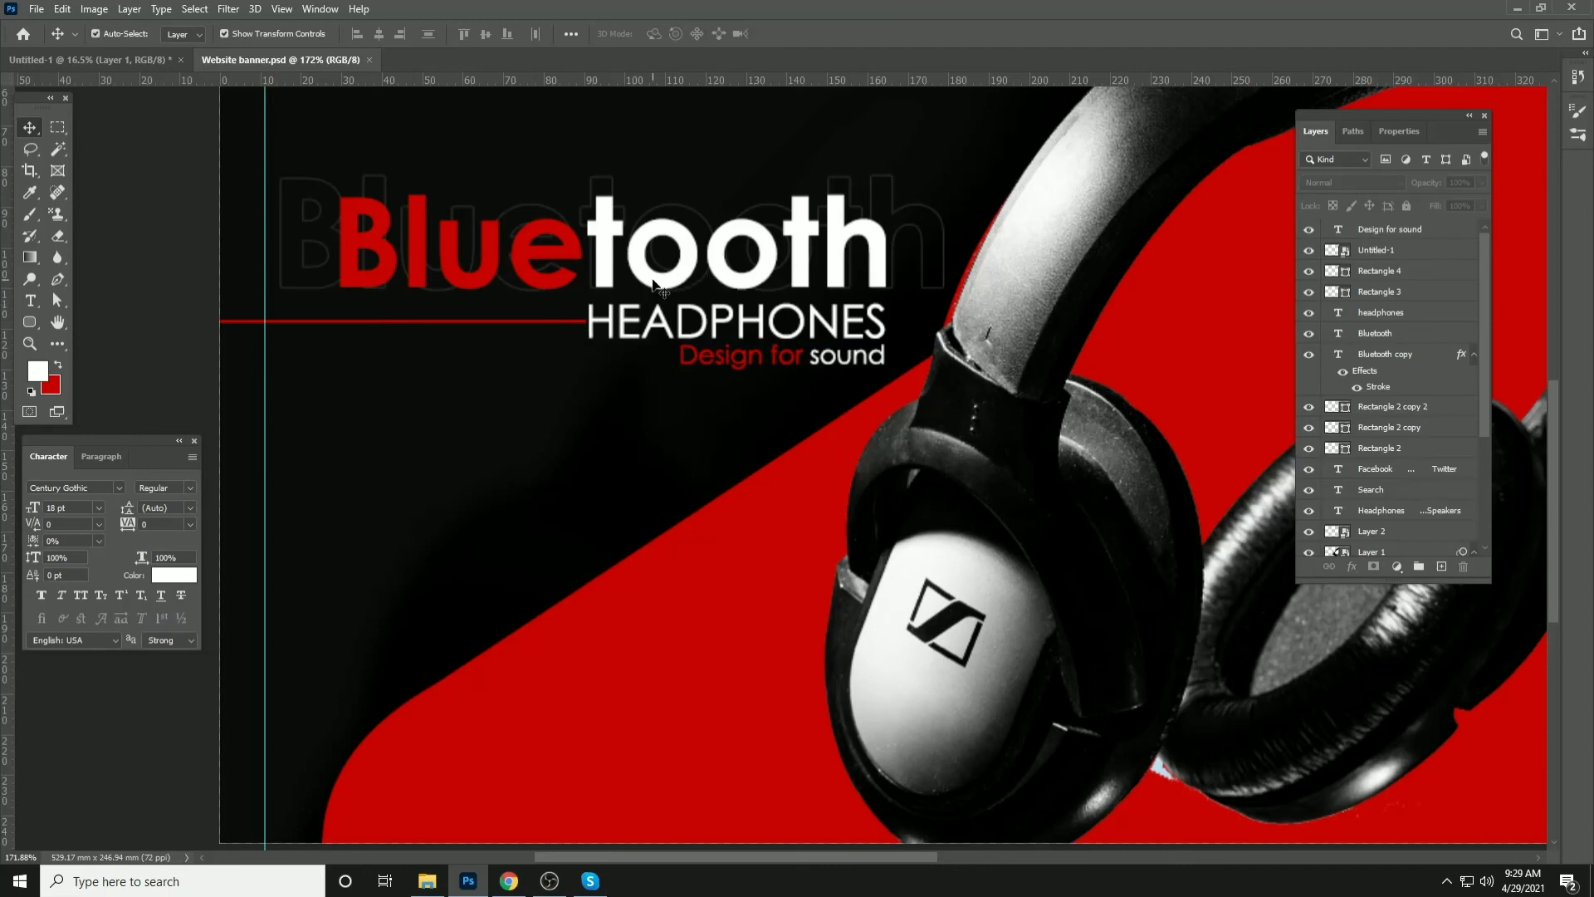
# Set the "PHONES" part of the "HEADPHONES" line to Bold
pyautogui.press('t')
pyautogui.moveTo(710, 316); pyautogui.dragTo(886, 320)
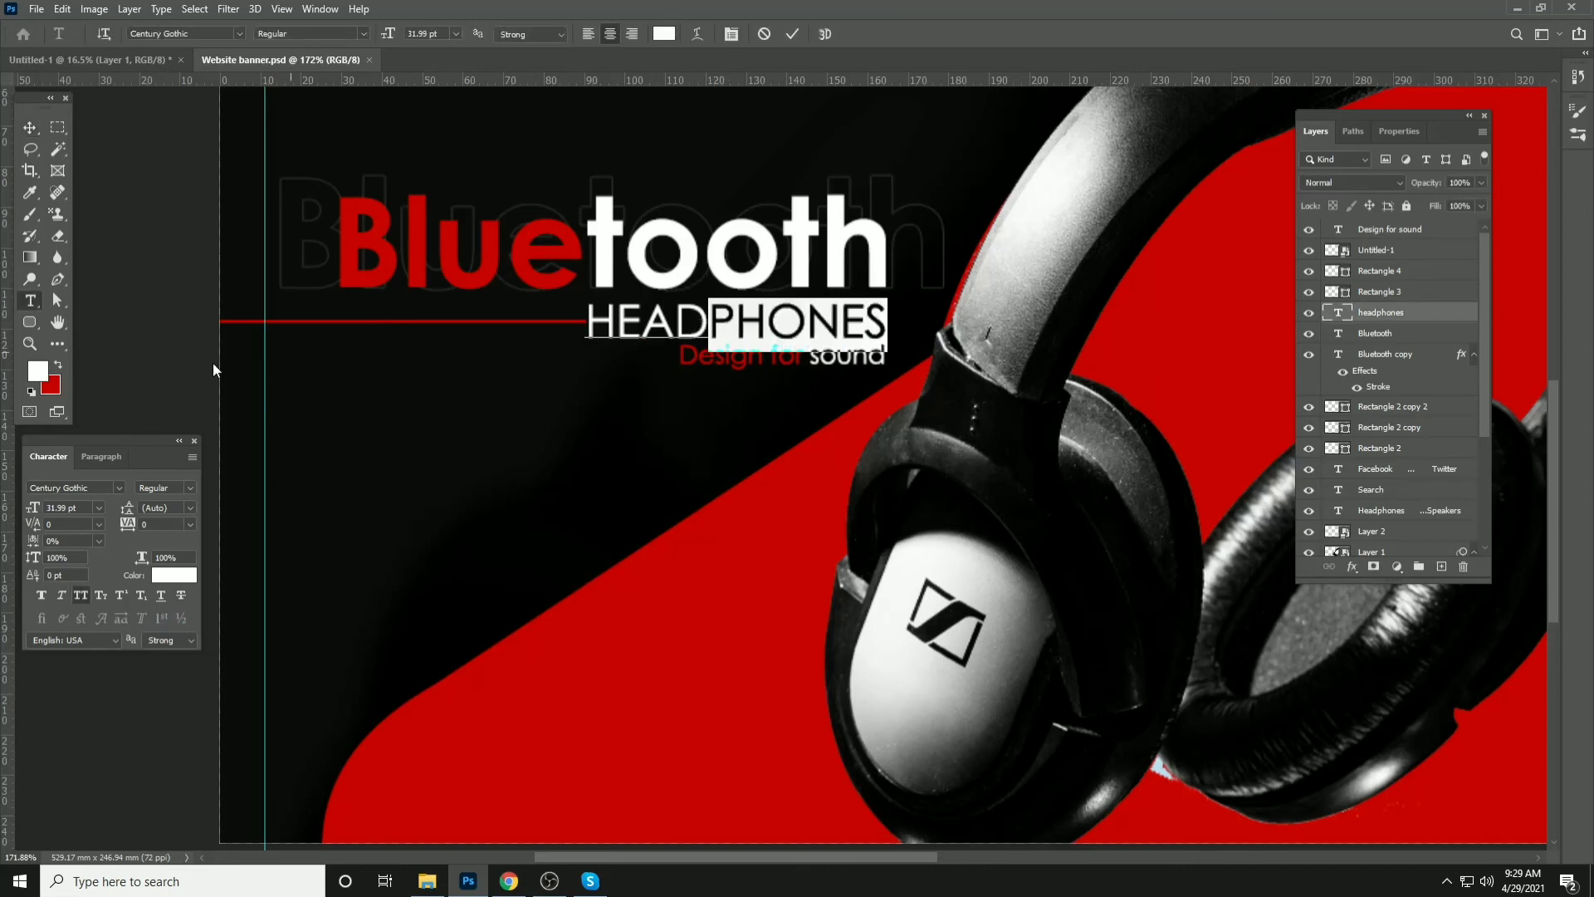
pyautogui.click(188, 487)
pyautogui.click(184, 530)
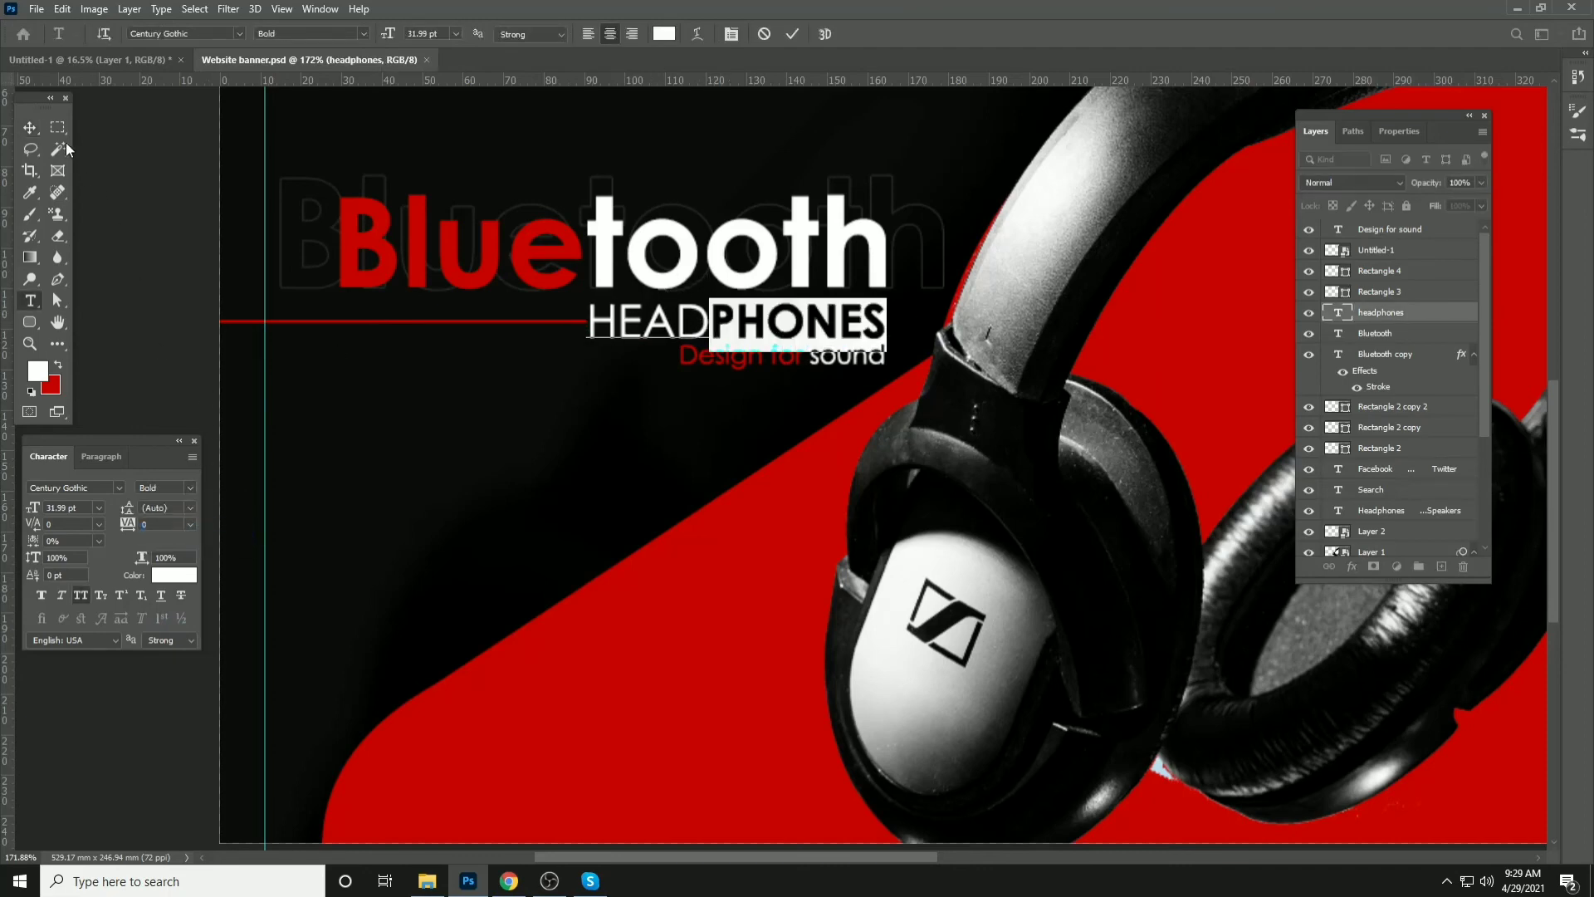
pyautogui.click(29, 127)
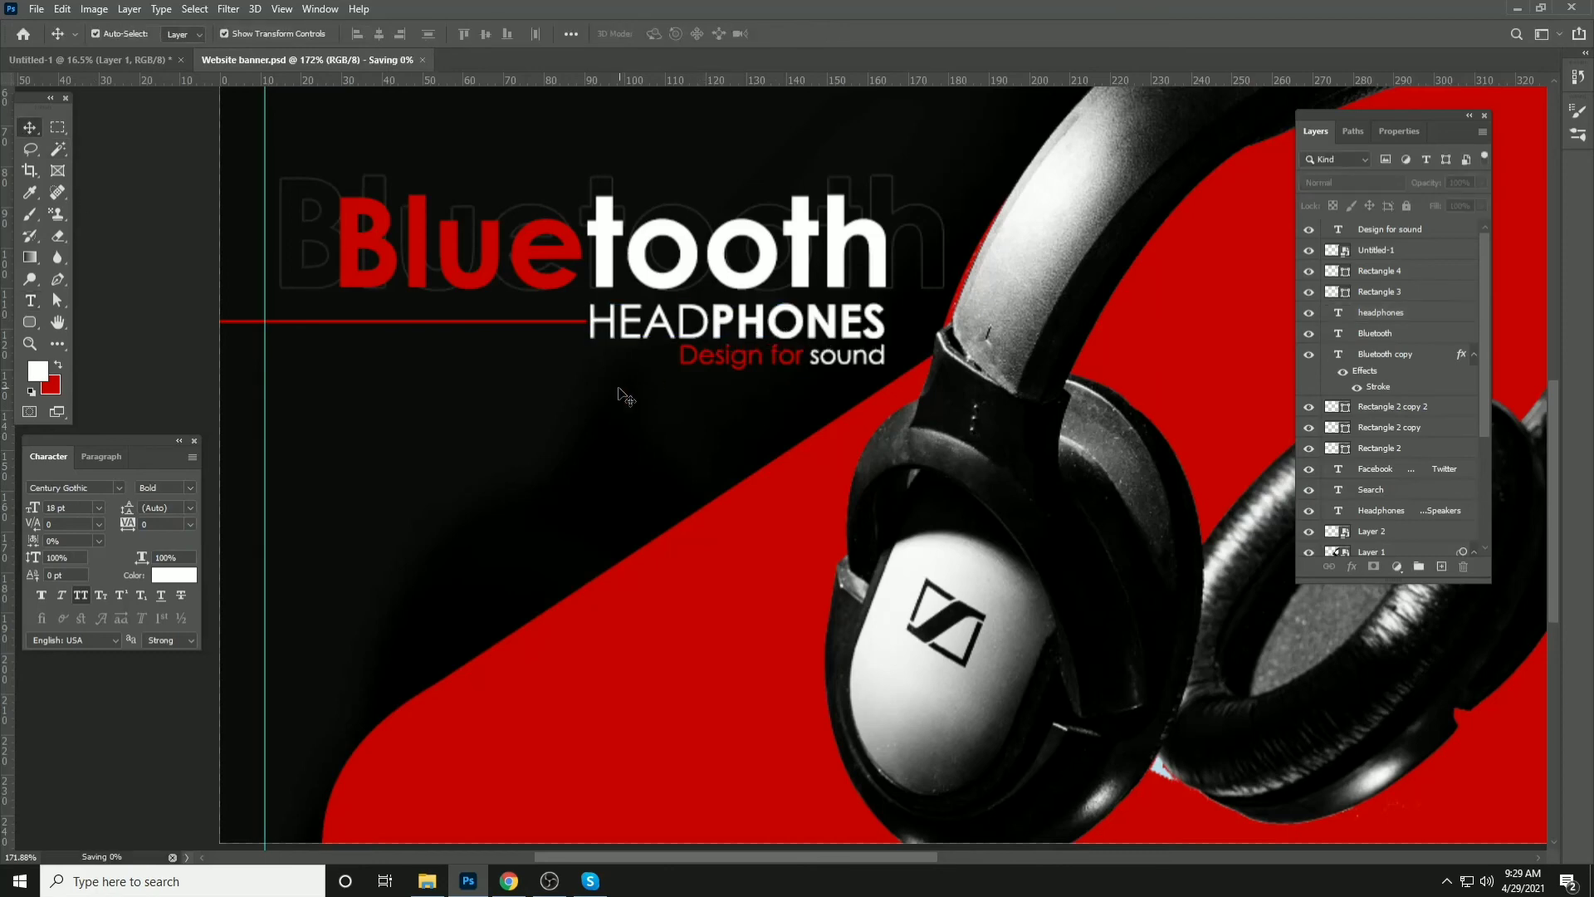
# Draw a rounded rectangle about 163 by 63 px in the empty area below the "Bluetooth HEADPHONES" heading
pyautogui.scroll(-2, 623, 391)
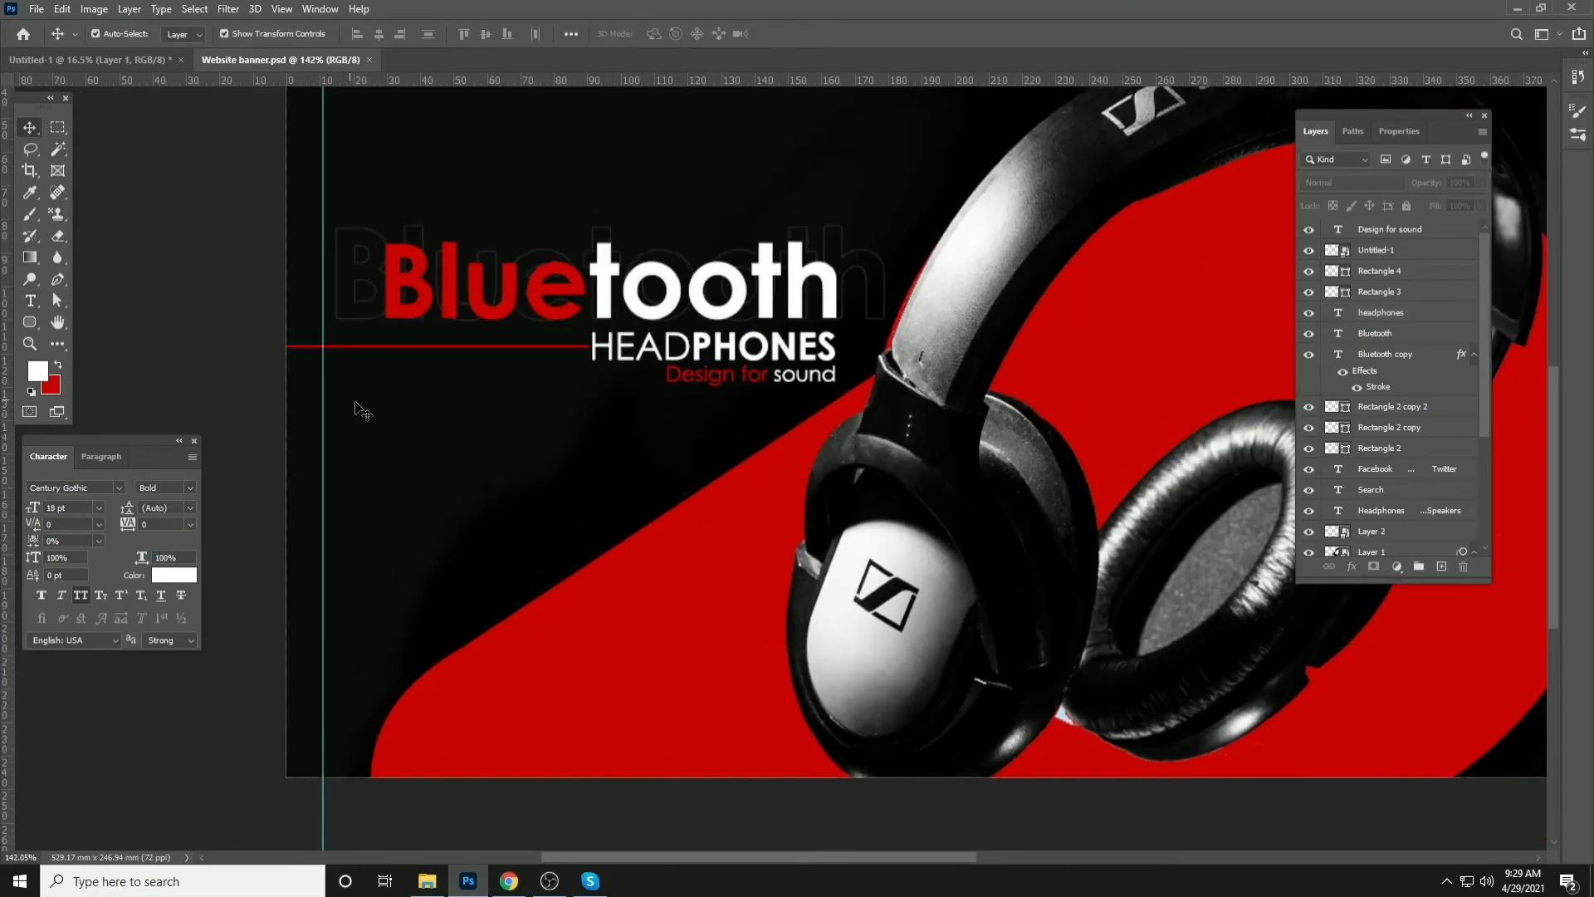
pyautogui.scroll(2, 490, 392)
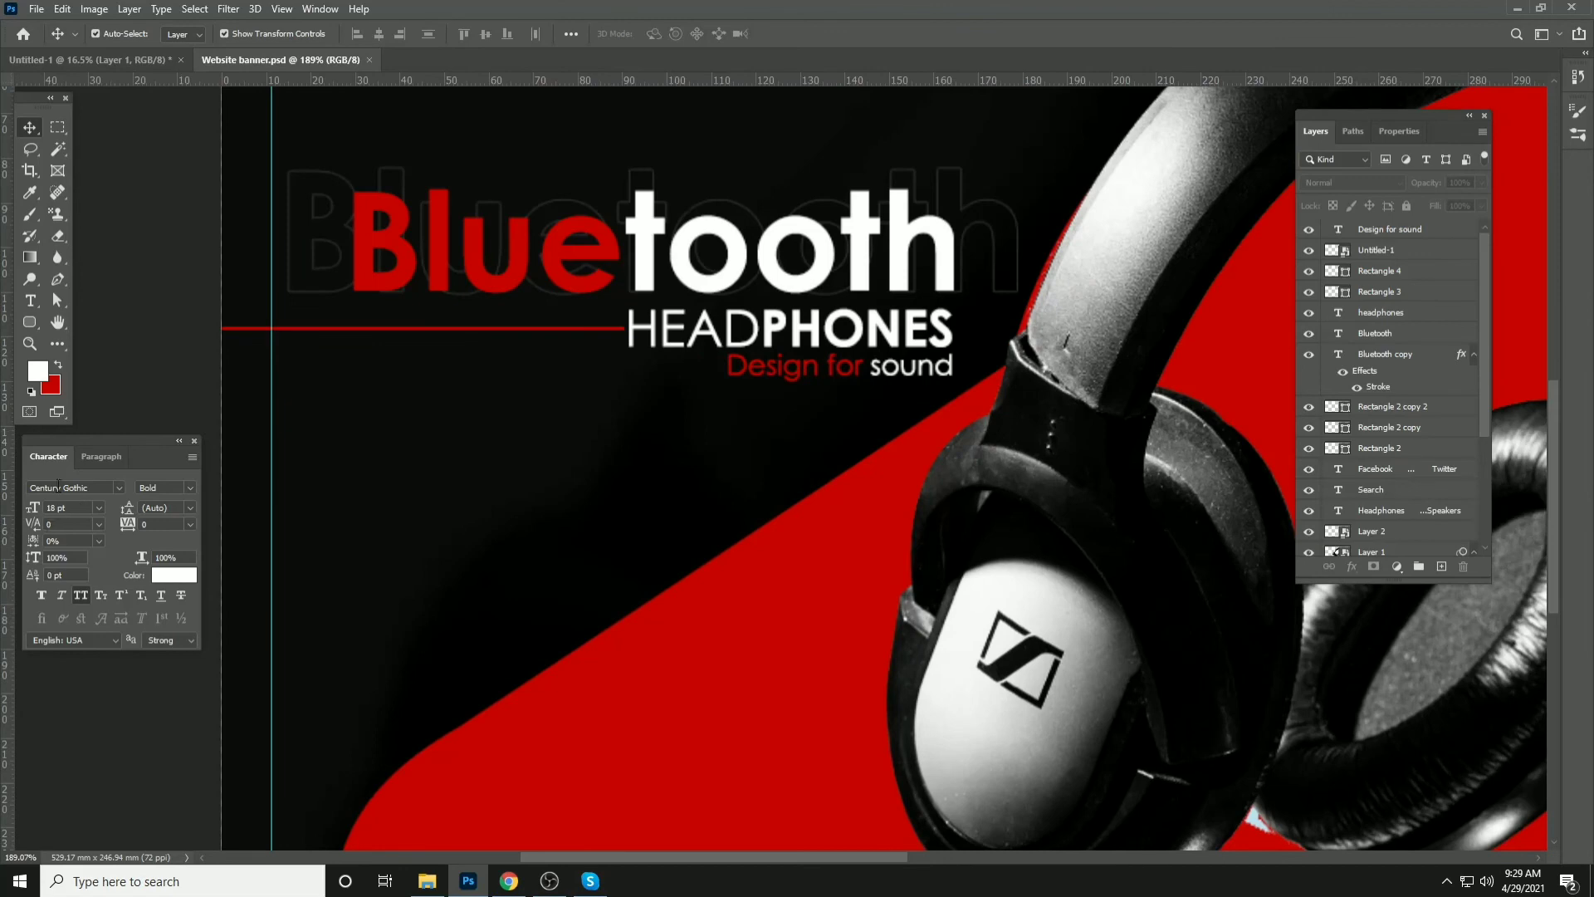
pyautogui.click(30, 322)
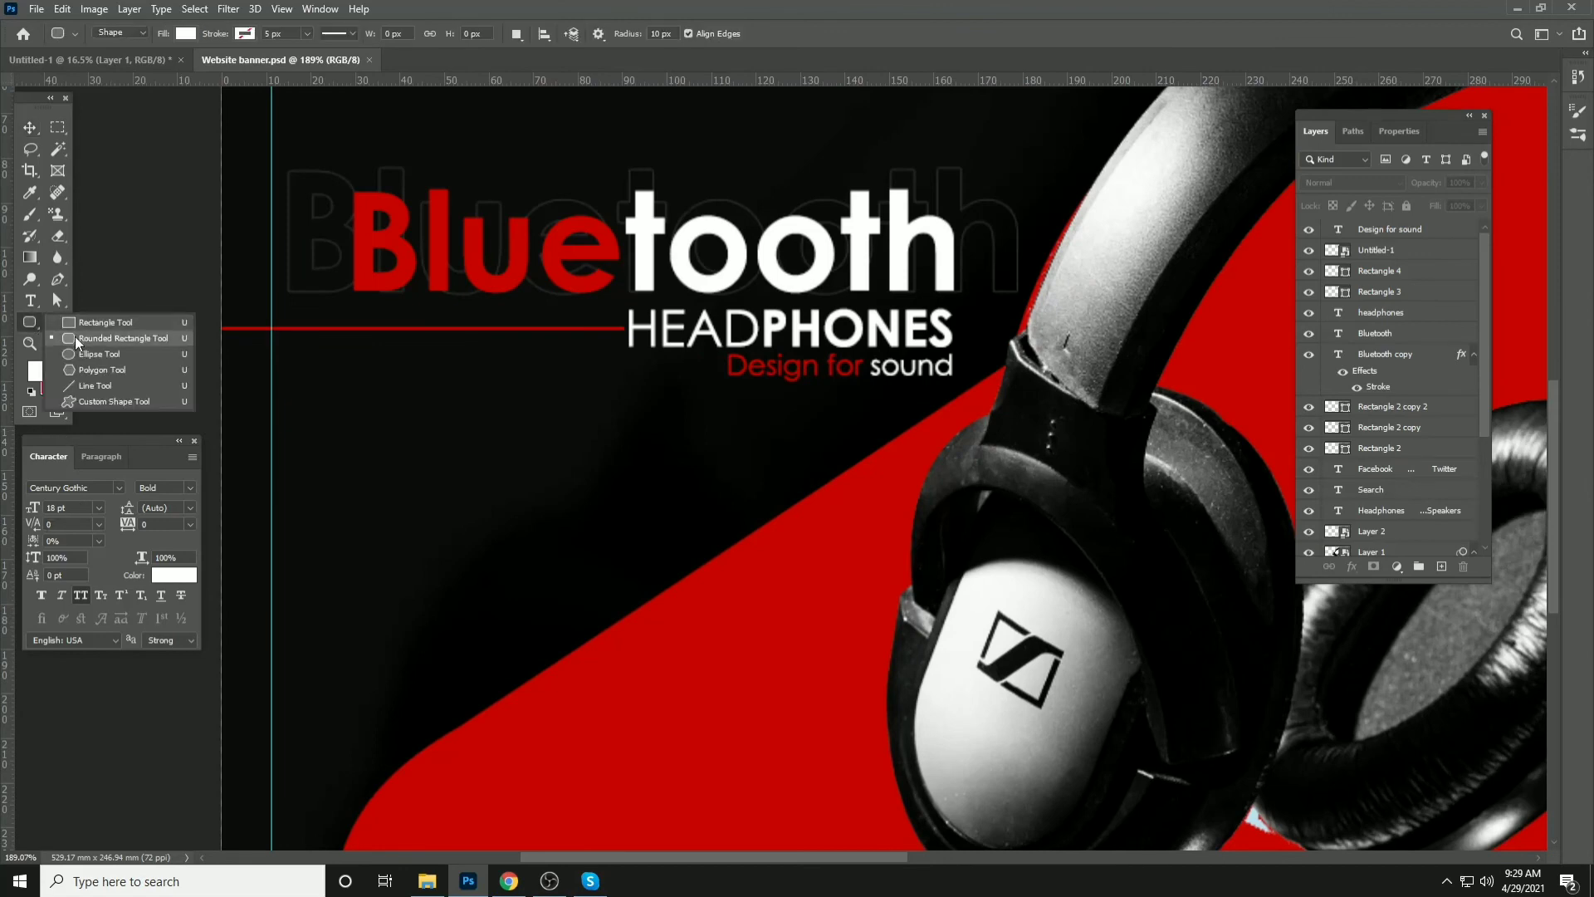
pyautogui.click(77, 338)
pyautogui.moveTo(299, 436); pyautogui.dragTo(555, 532)
# Give the rounded rectangle a red stroke and remove its fill
pyautogui.click(245, 35)
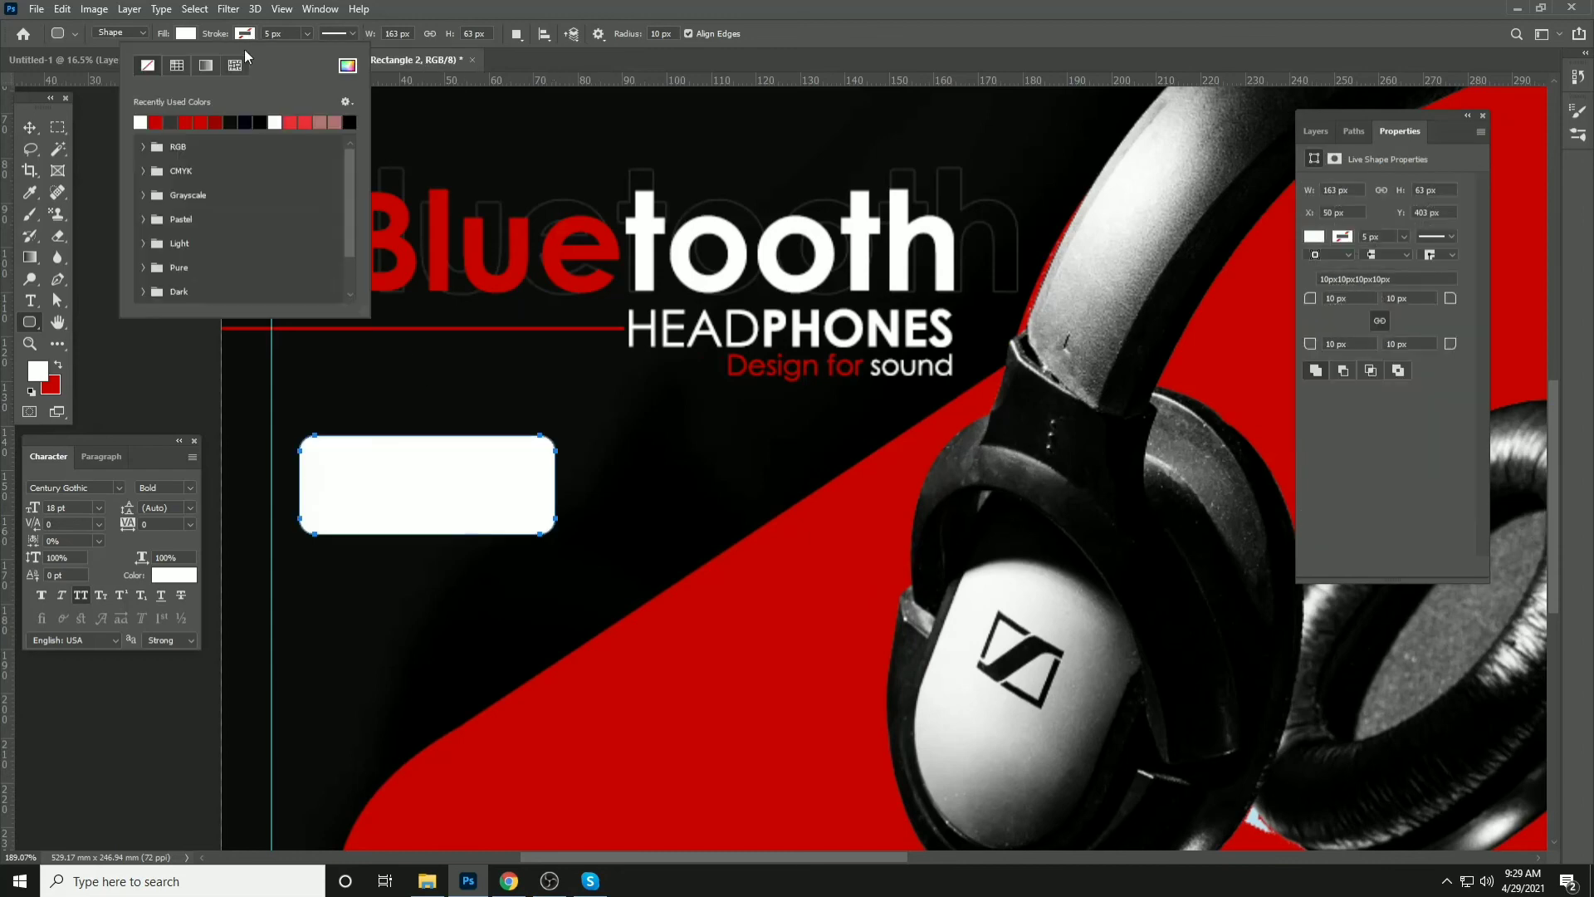
pyautogui.click(157, 122)
pyautogui.click(177, 36)
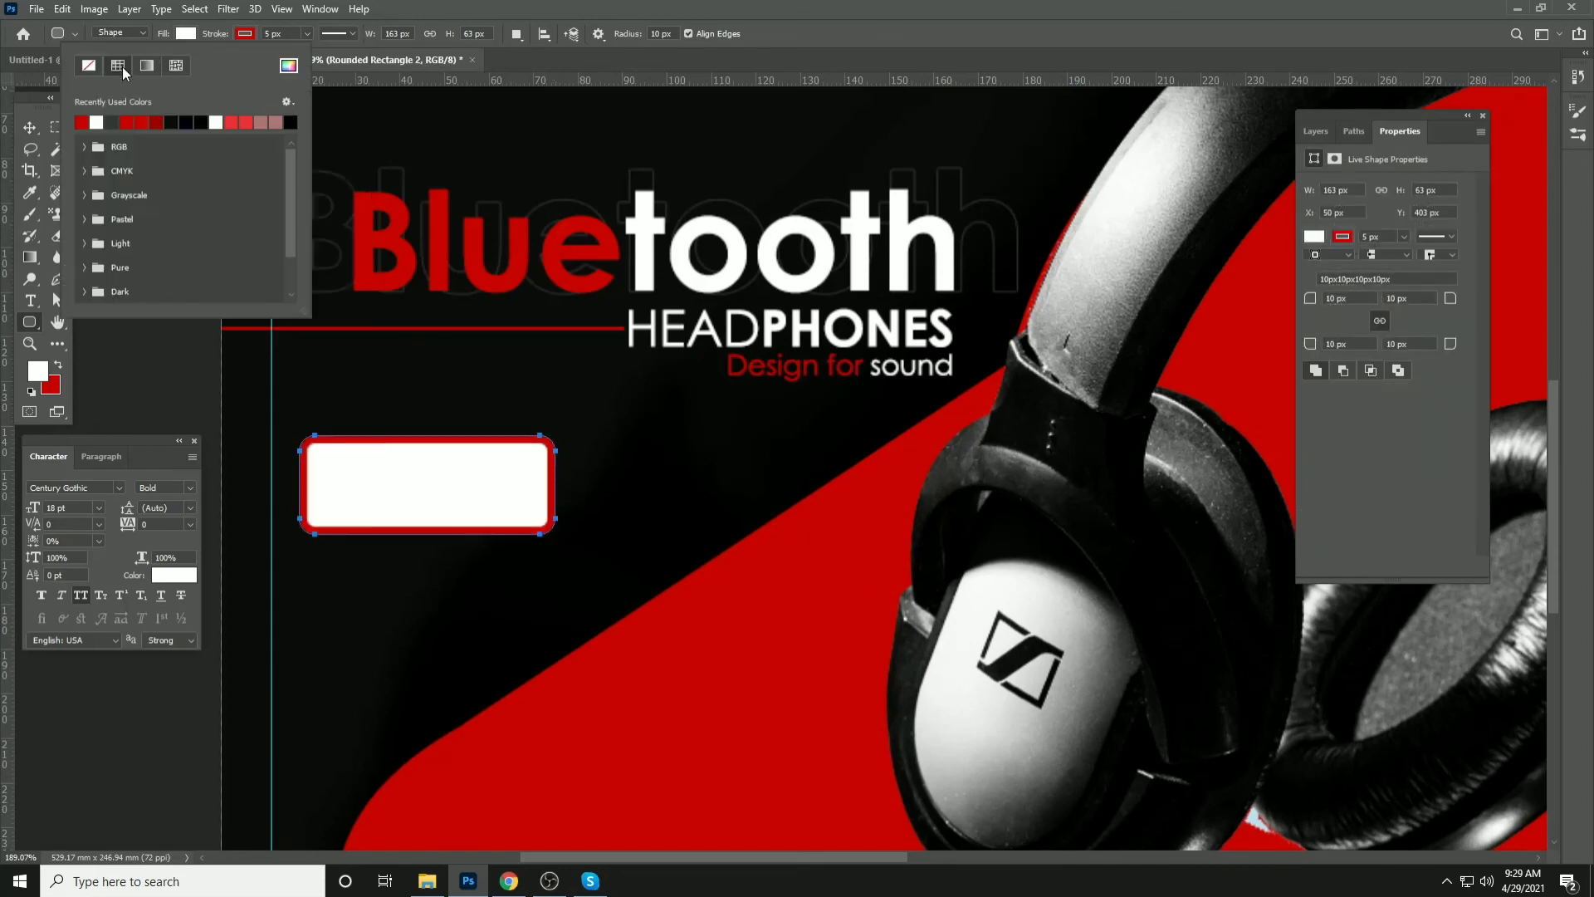
pyautogui.click(89, 65)
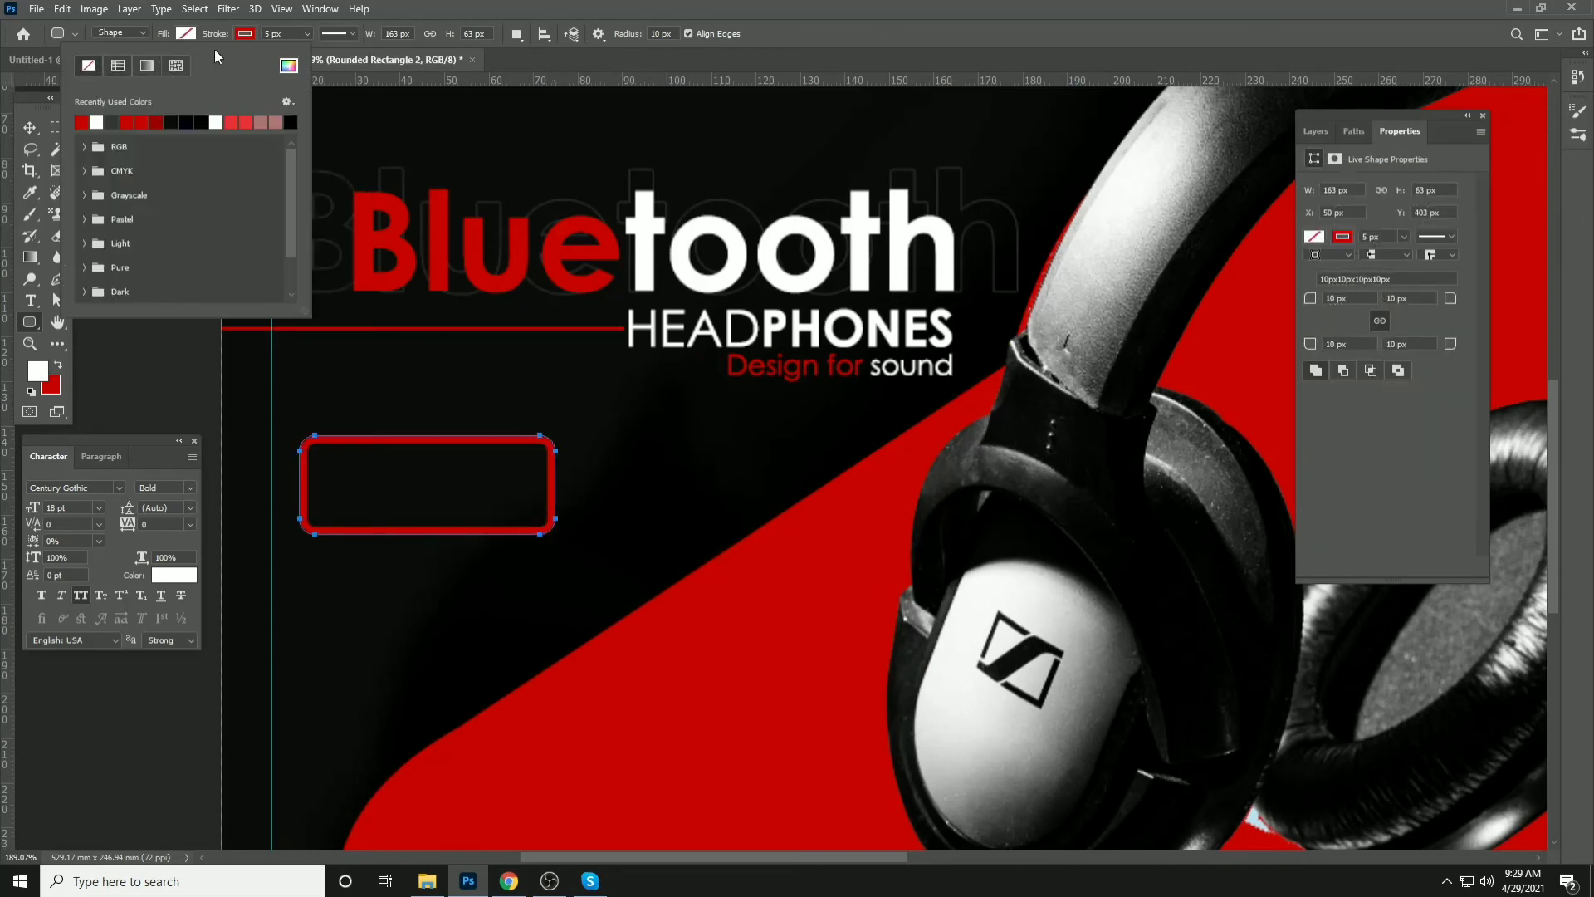
# Round the rectangle's corners to 31.5 px, set its stroke width to 2 px and save the document
pyautogui.click(284, 36)
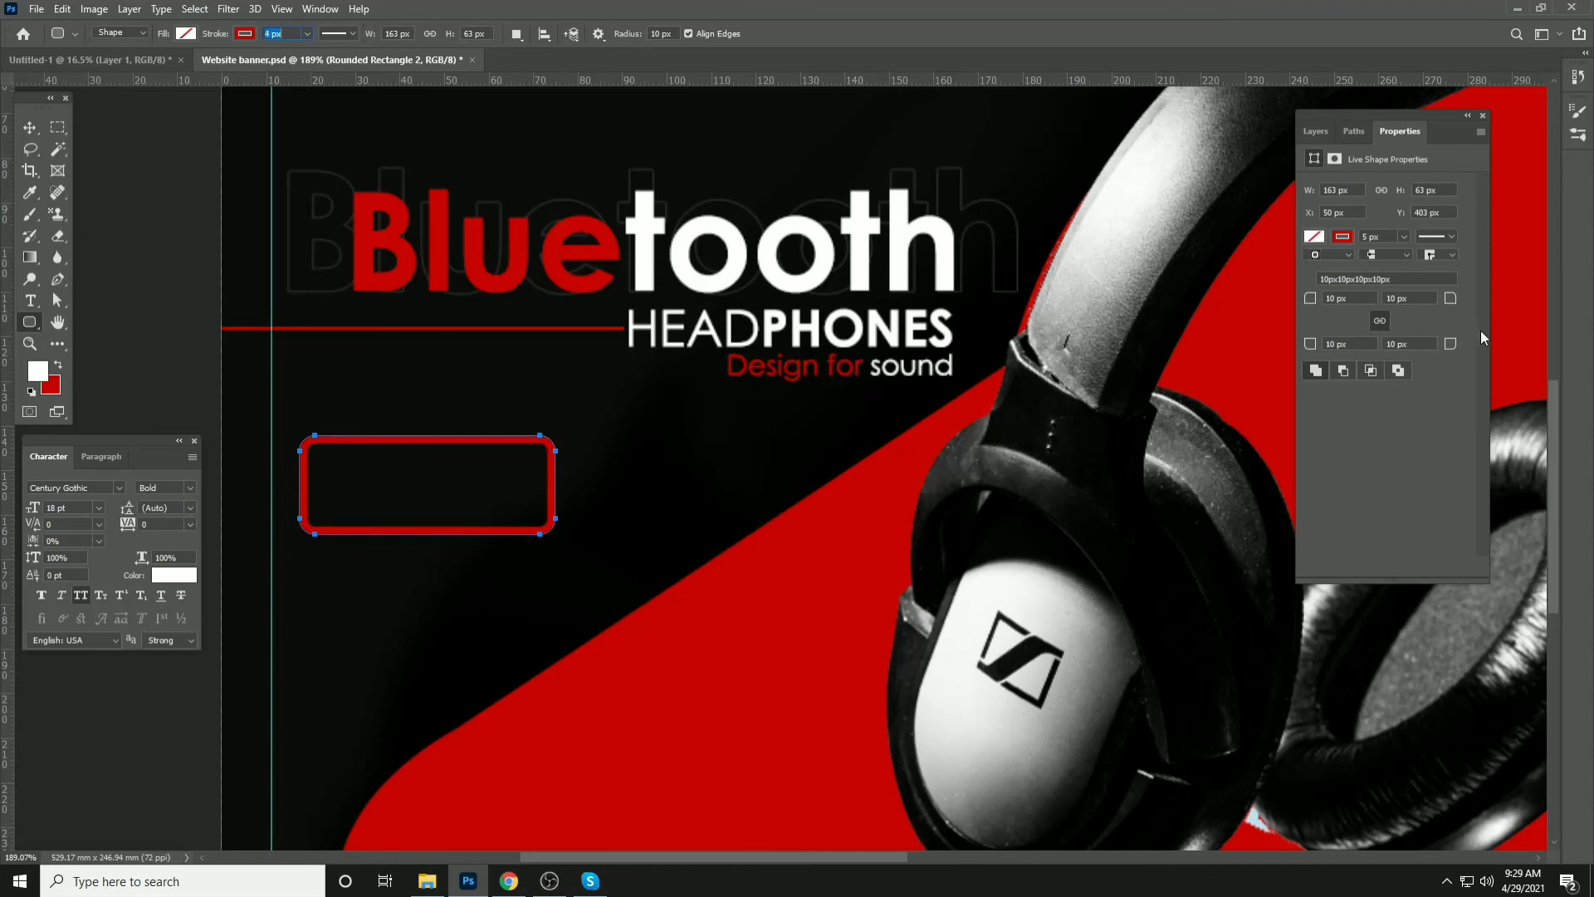
pyautogui.moveTo(1453, 300); pyautogui.dragTo(1485, 307)
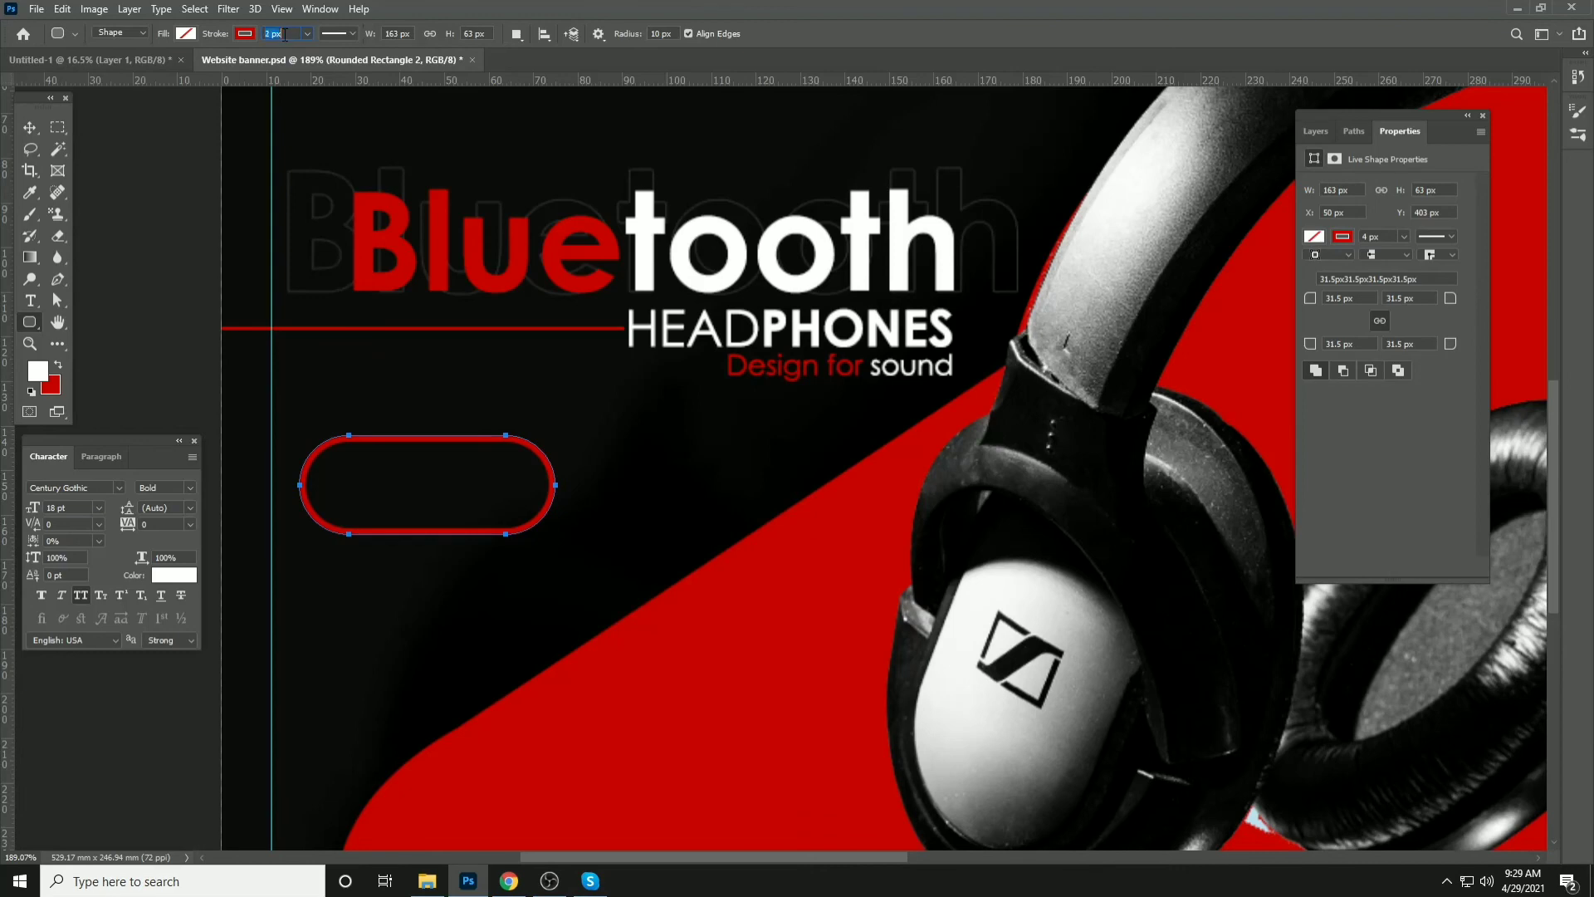
pyautogui.press('Return')
pyautogui.click(30, 127)
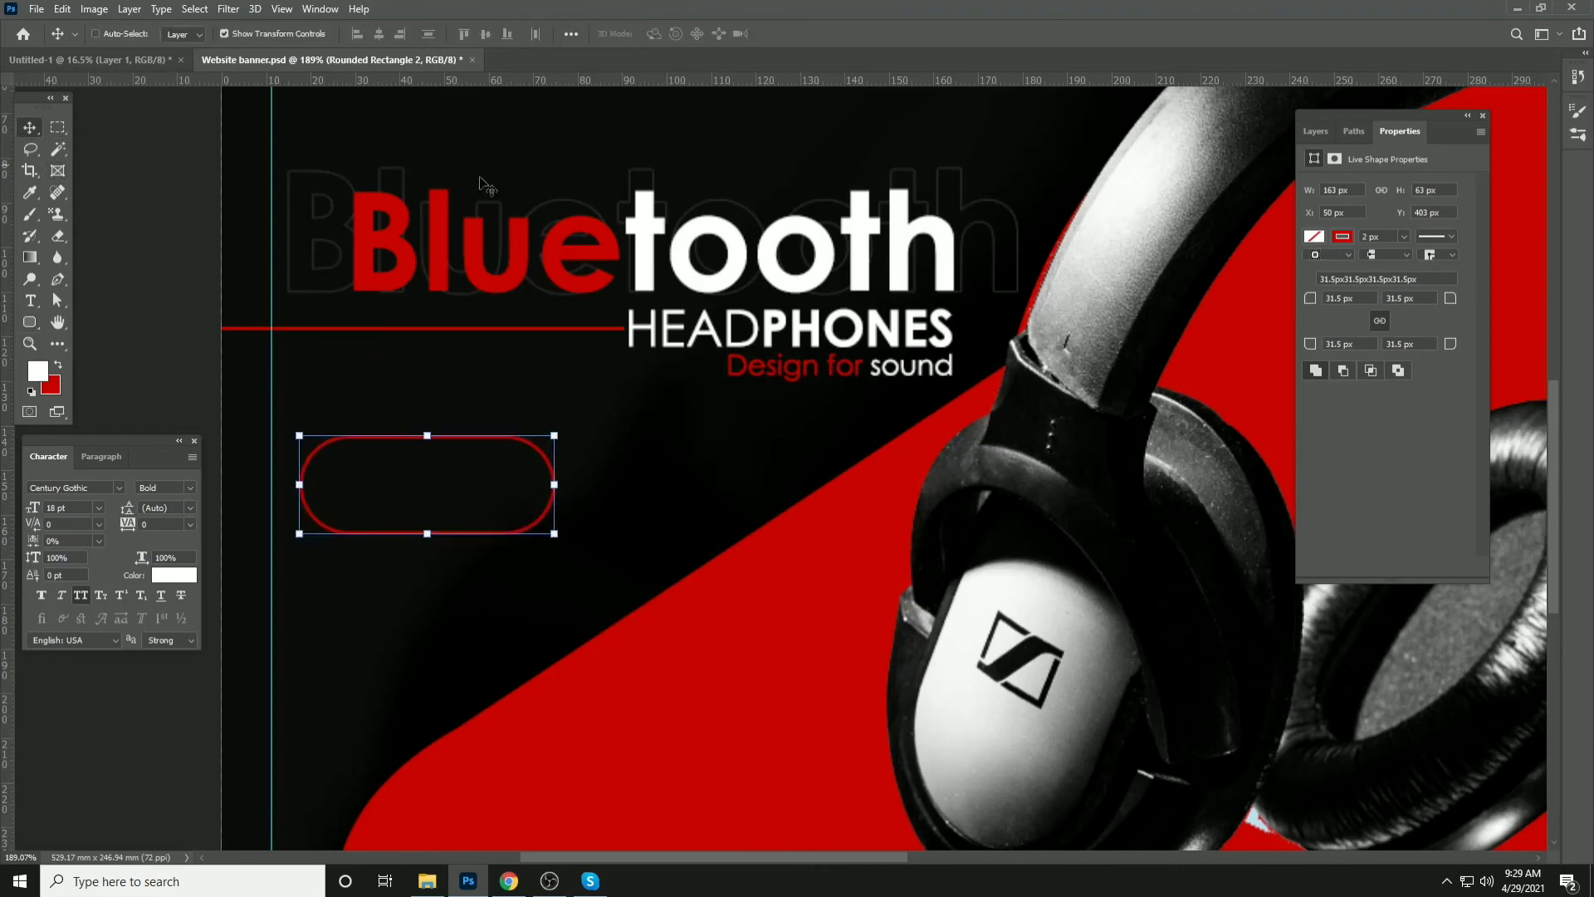
pyautogui.hotkey('ctrl', 's')
# Duplicate the "HEADPHONES" text below the tagline and replace the copy's wording with "BUY NOW"
pyautogui.moveTo(731, 325); pyautogui.dragTo(625, 461)
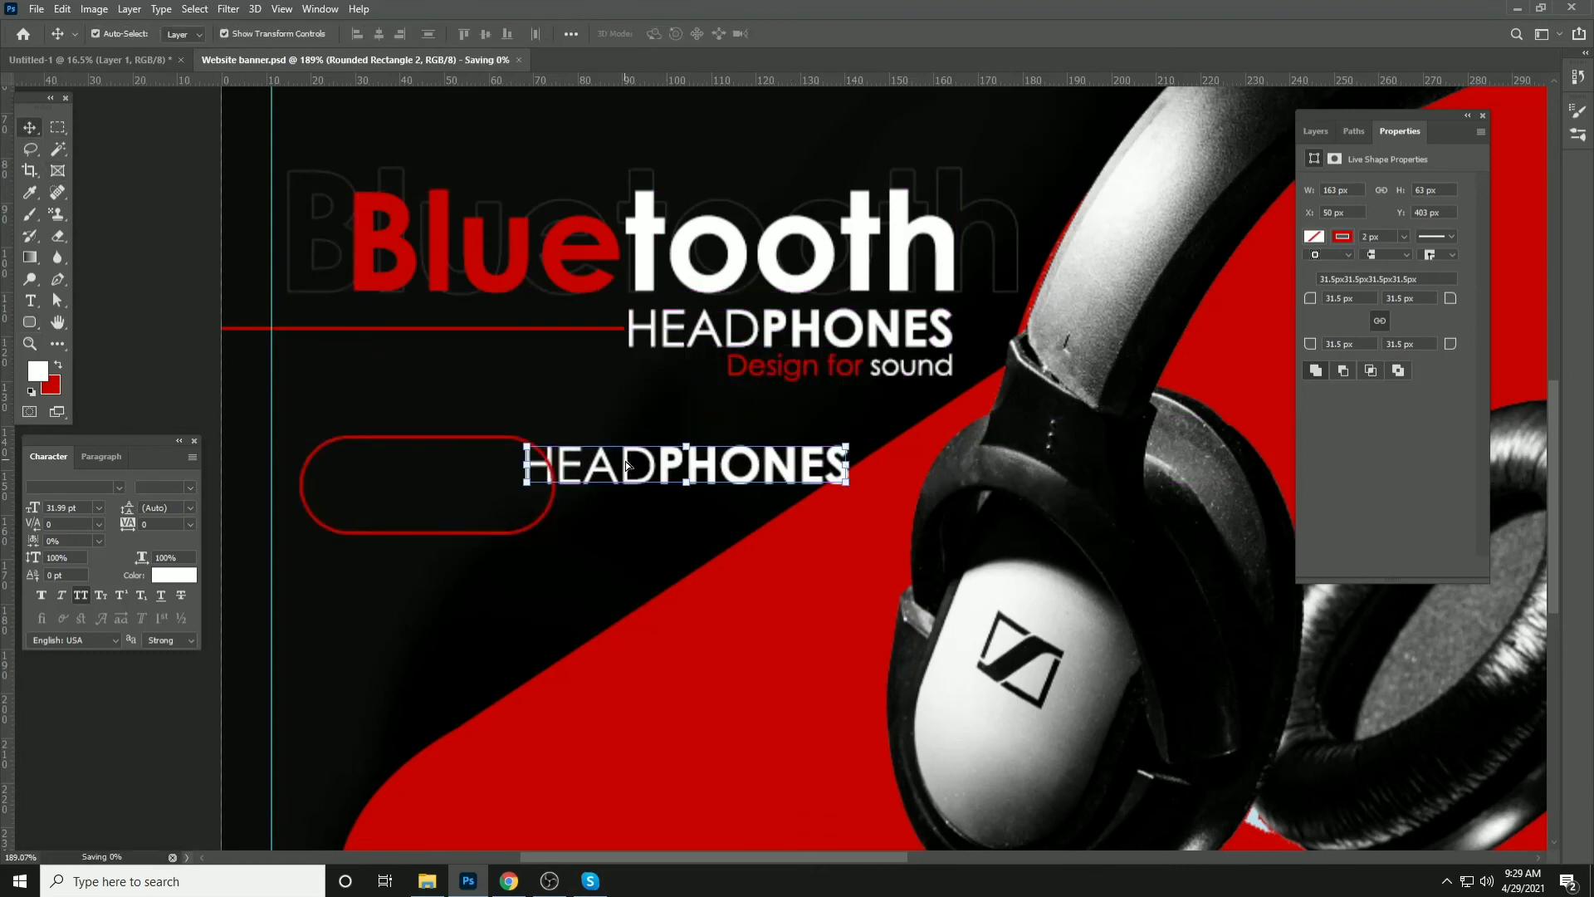
pyautogui.doubleClick(648, 465)
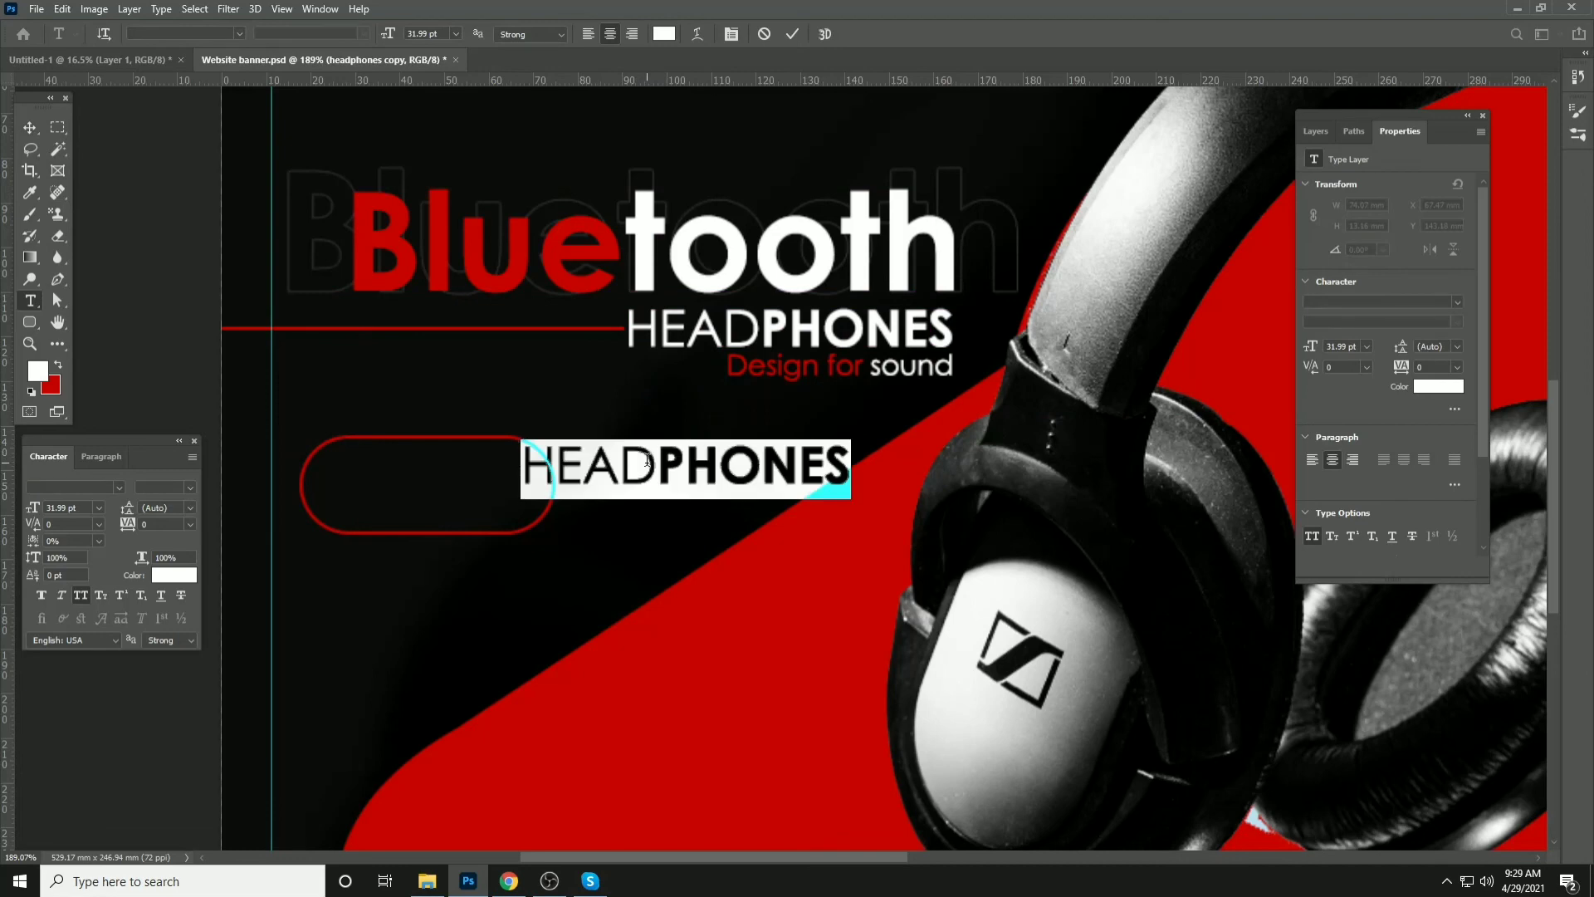
pyautogui.write('BY')
pyautogui.press('BackSpace')
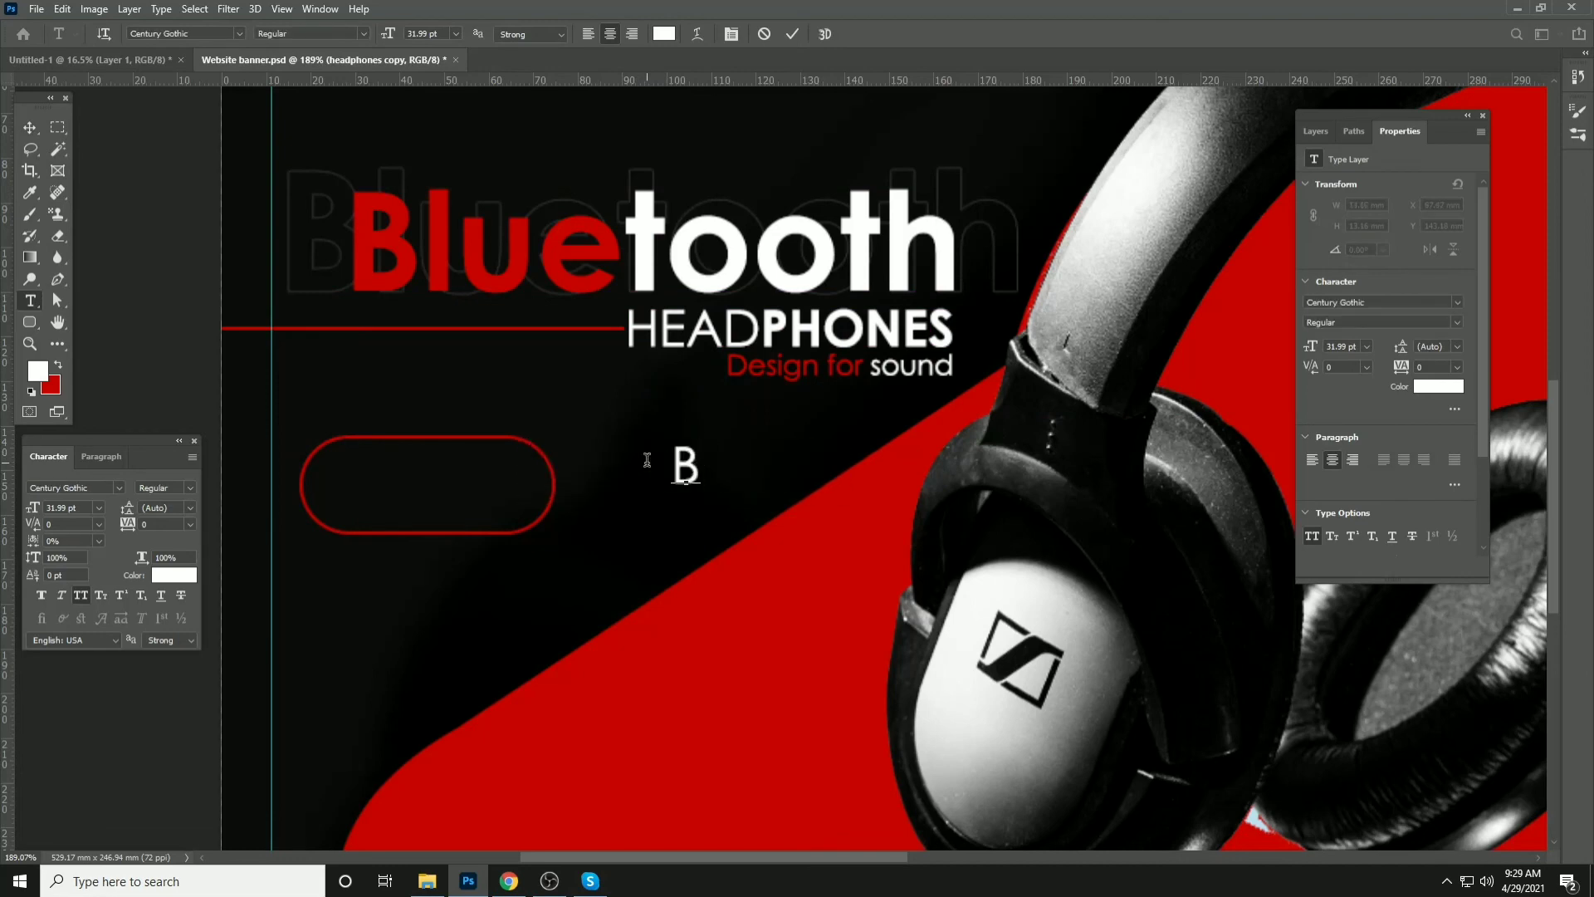
pyautogui.write('UY N OE')
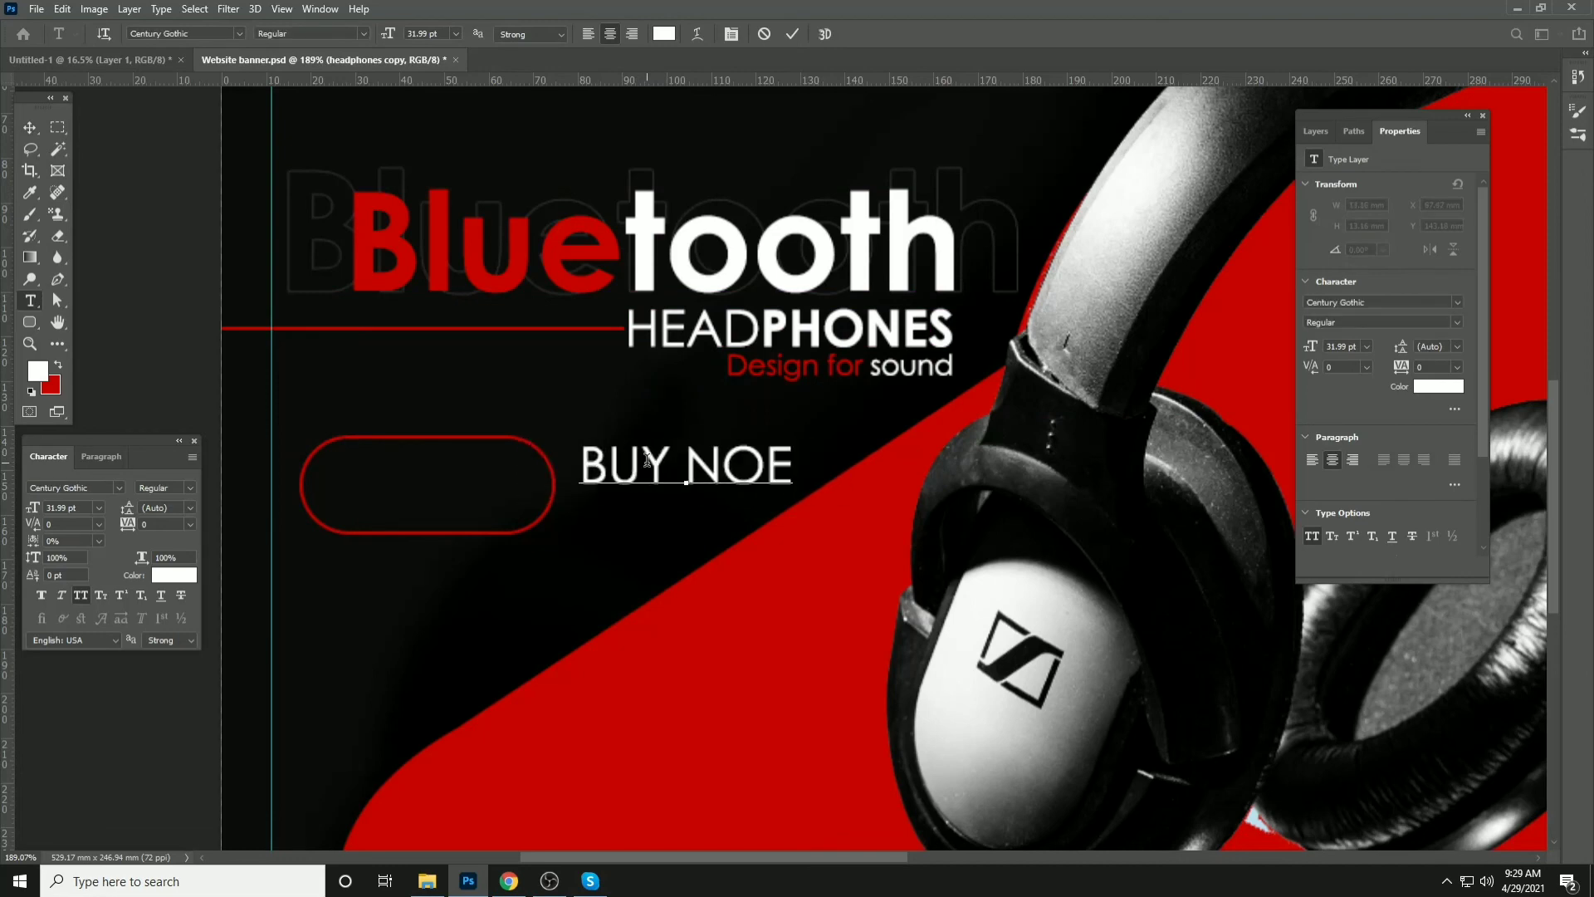
pyautogui.press('BackSpace')
pyautogui.write('W')
pyautogui.click(29, 127)
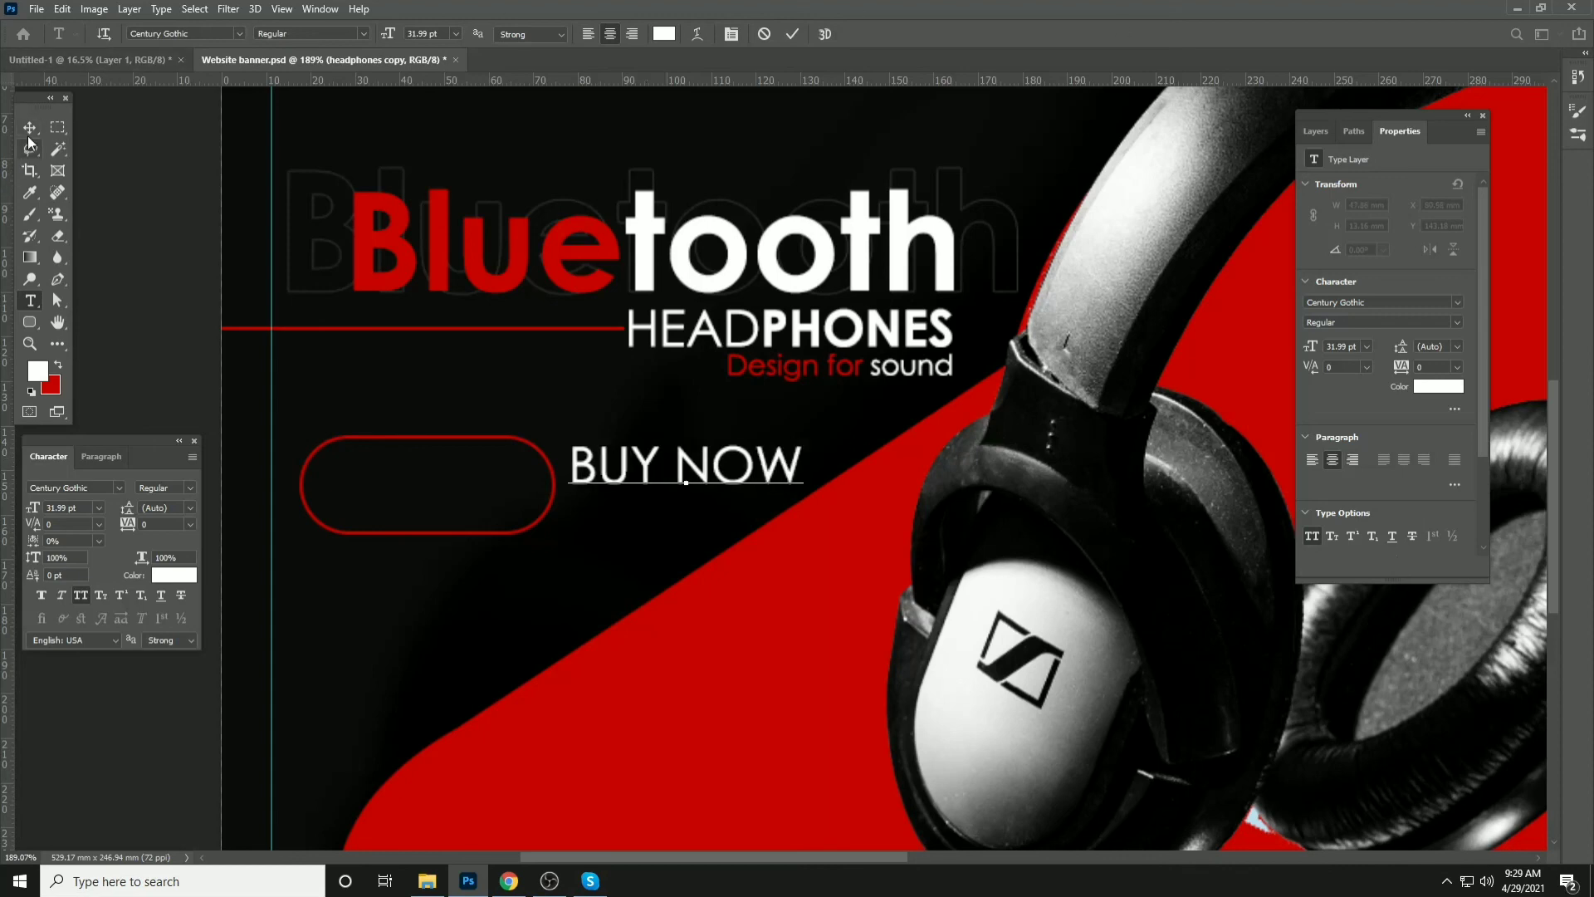
# Move the "BUY NOW" text inside the red outlined button and set its size to 25 pt
pyautogui.moveTo(630, 464); pyautogui.dragTo(381, 485)
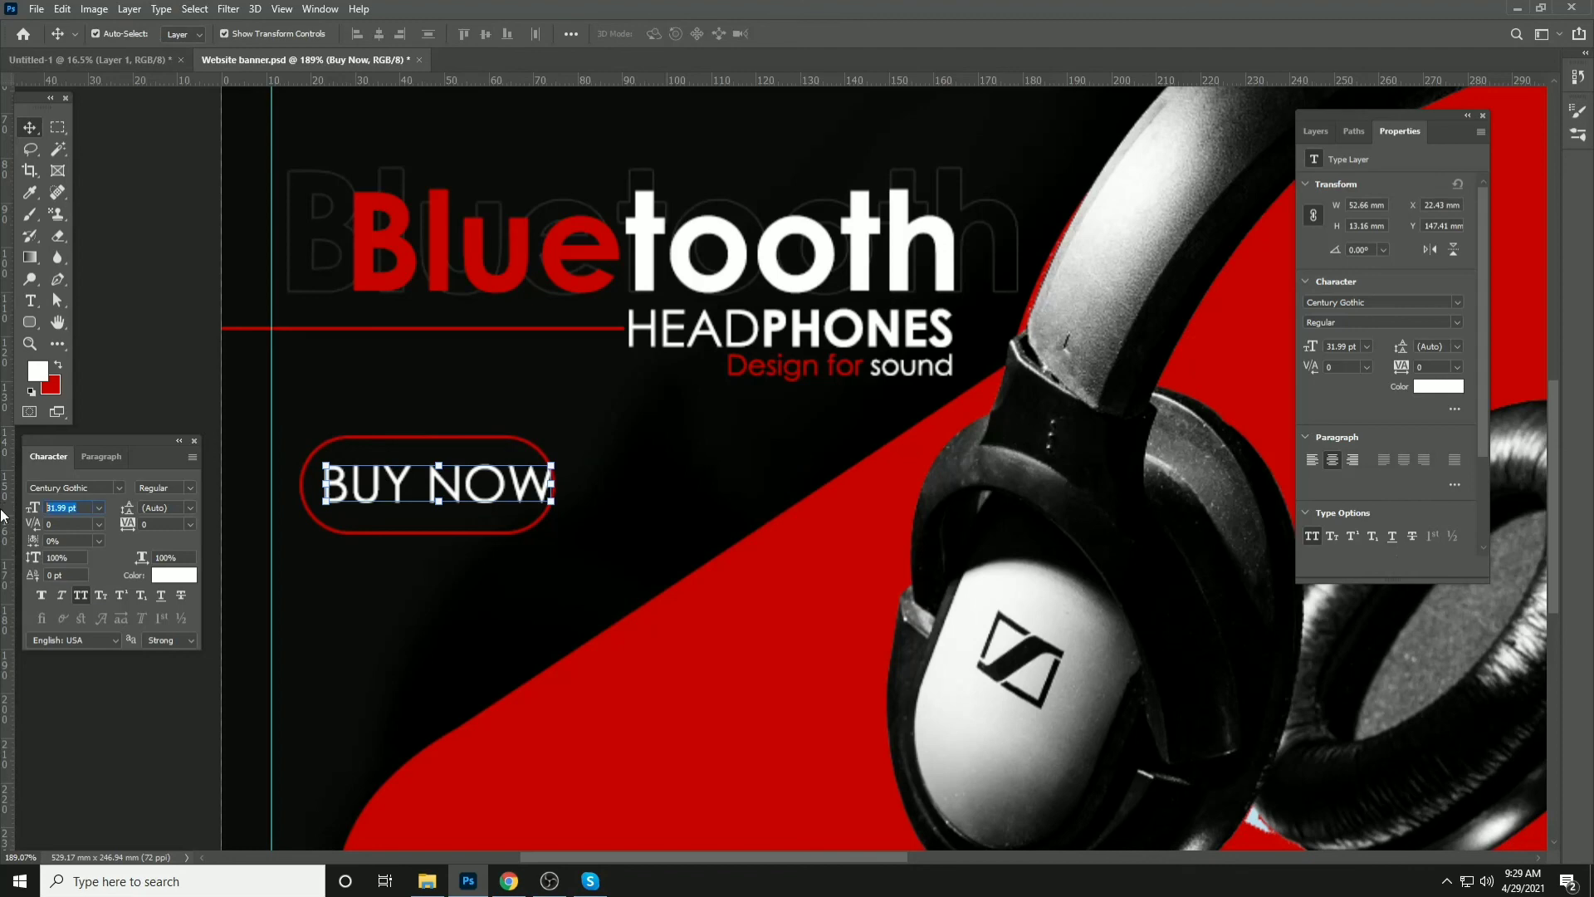
pyautogui.click(102, 508)
pyautogui.write('25')
pyautogui.press('Return')
# Turn off All Caps for the button text and scale it up to about 27.84 pt
pyautogui.click(78, 594)
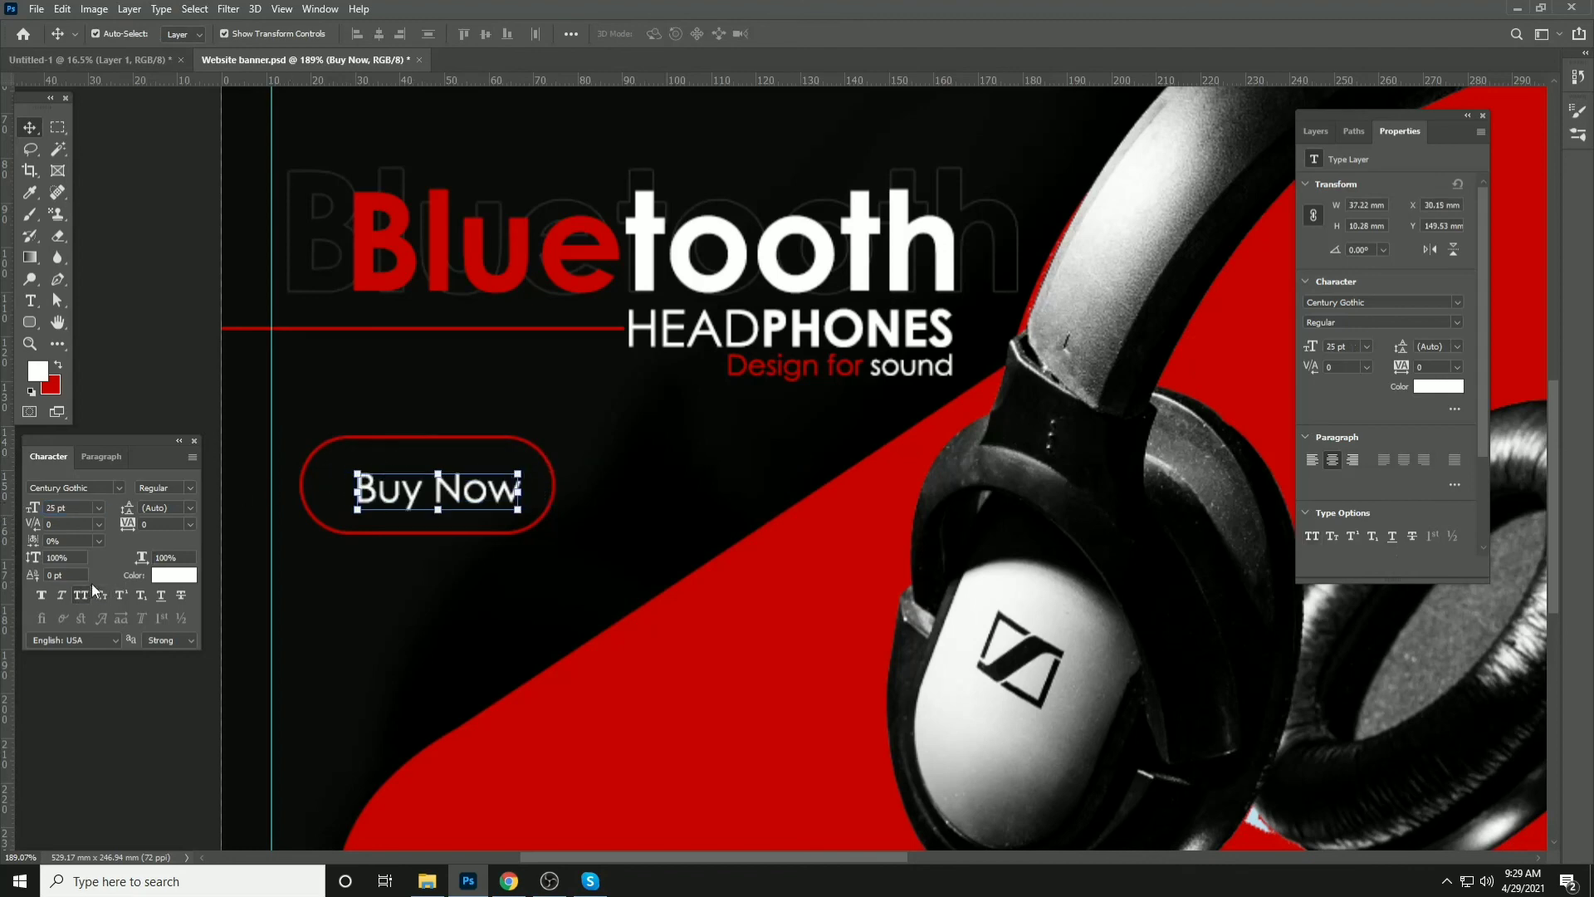
pyautogui.moveTo(358, 472); pyautogui.dragTo(336, 463)
# Try the Bold style on the "Buy Now" text and undo it
pyautogui.click(191, 488)
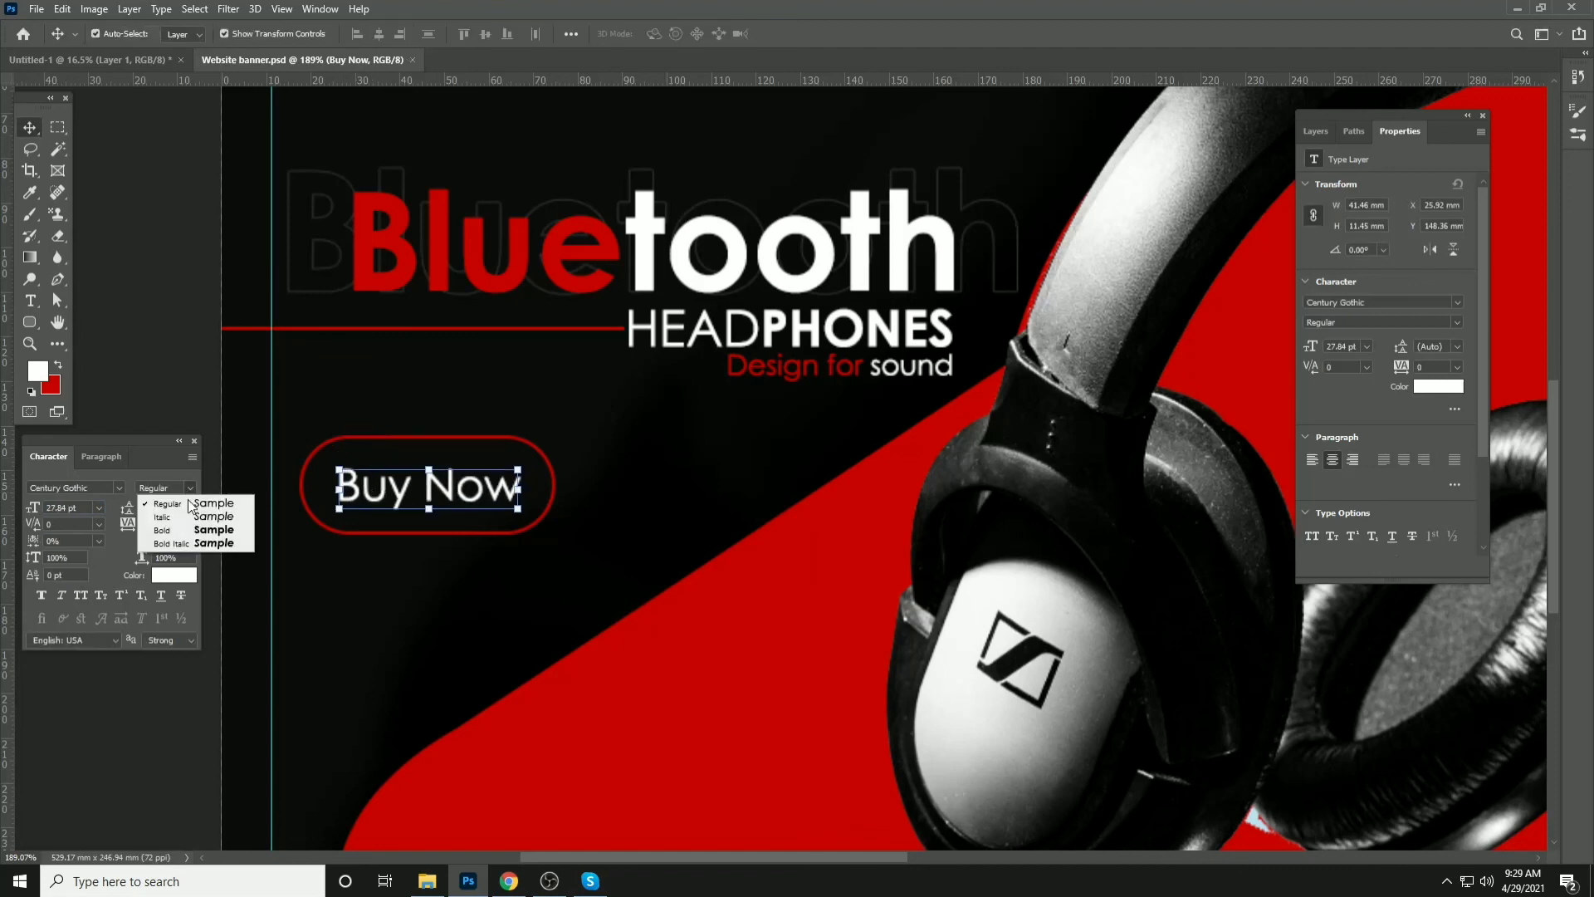
pyautogui.click(157, 532)
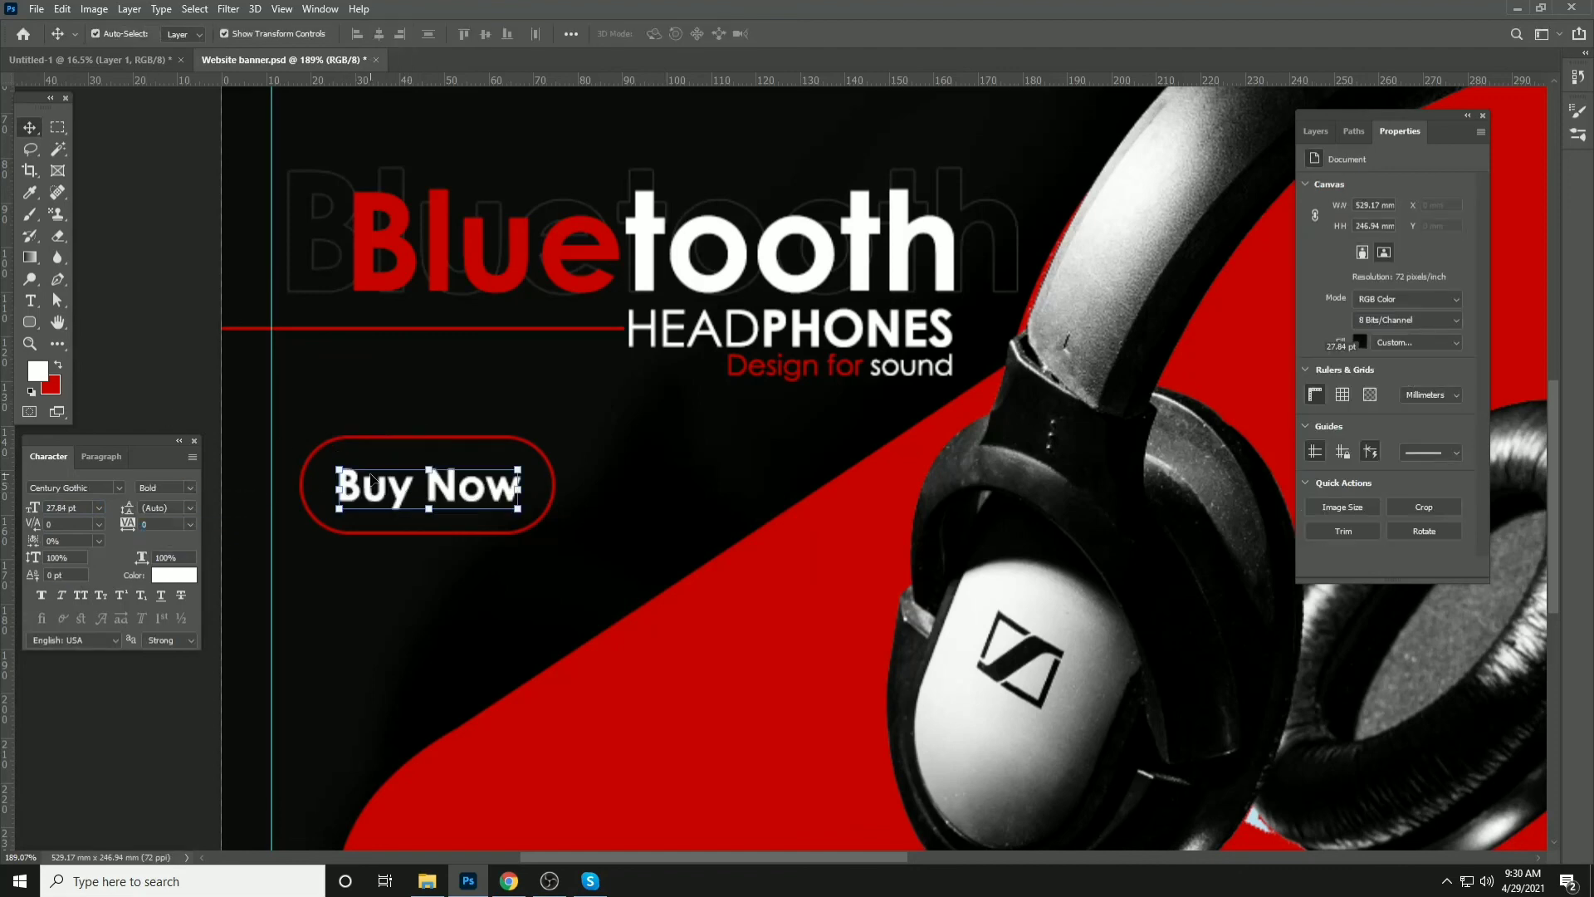
pyautogui.hotkey('ctrl', 'z')
# Center the "Buy Now" text horizontally and vertically within the red outlined button
pyautogui.moveTo(407, 422); pyautogui.dragTo(482, 521)
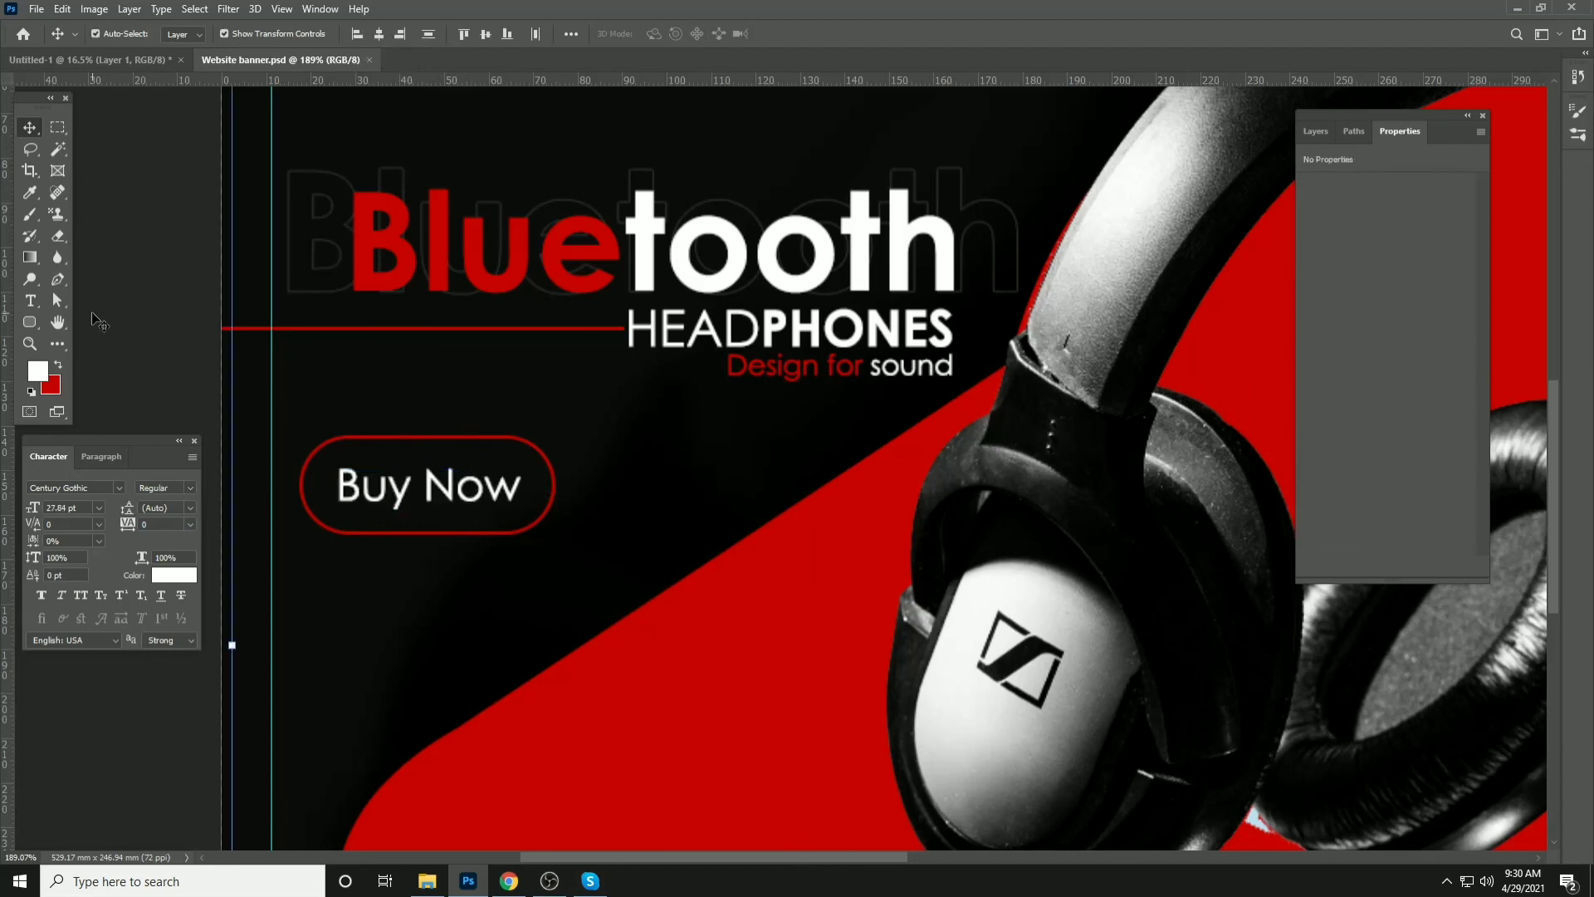
pyautogui.click(375, 440)
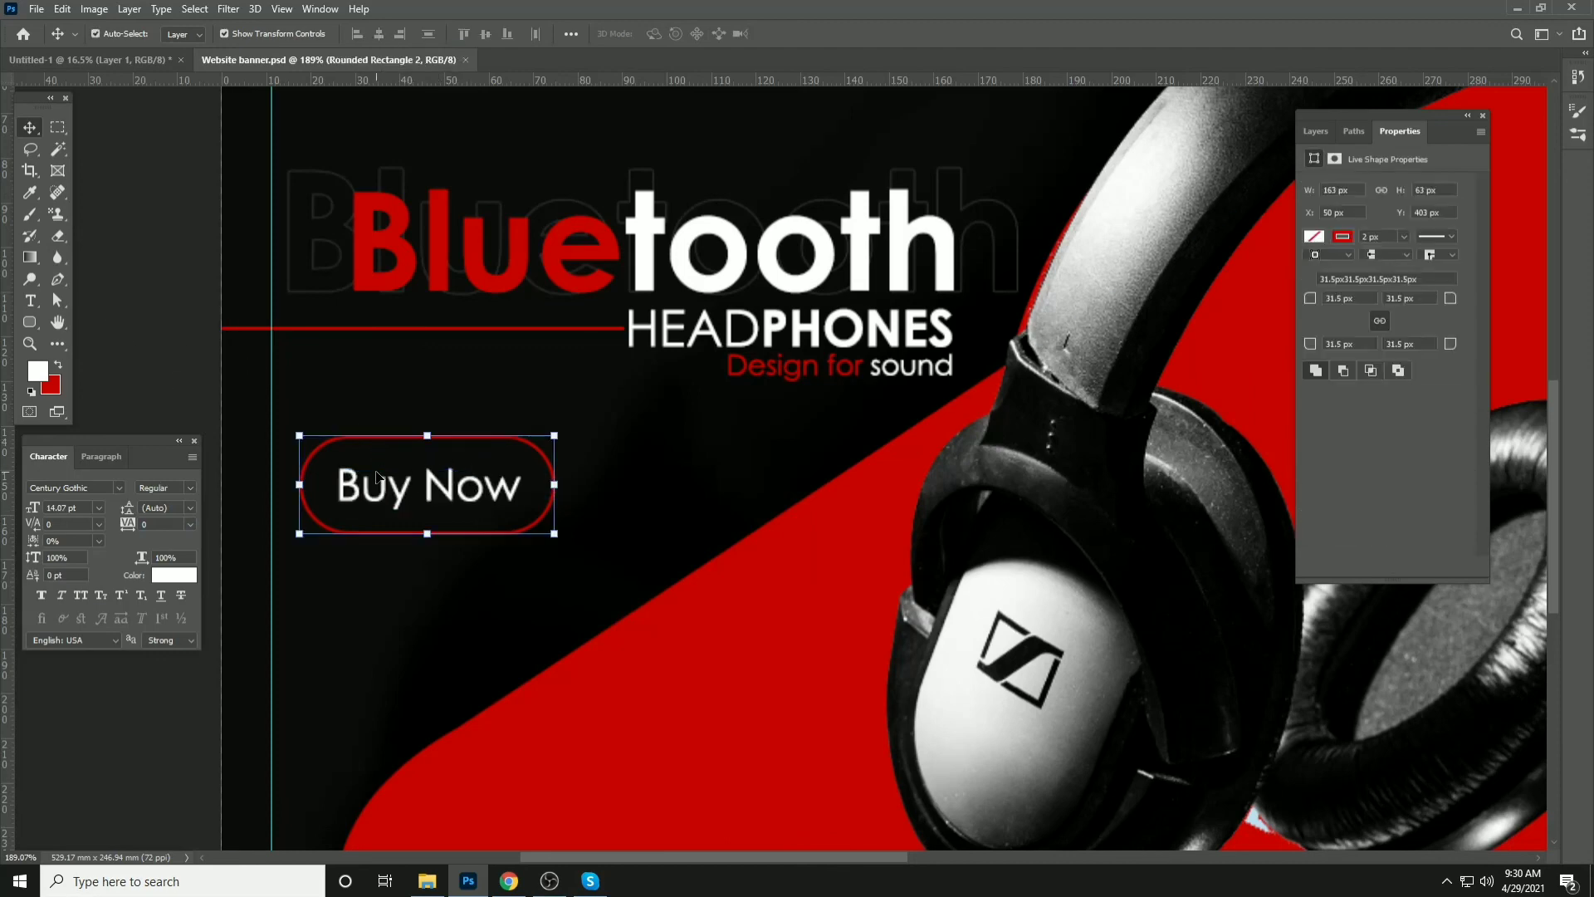
pyautogui.keyDown('shift'); pyautogui.click(381, 489); pyautogui.keyUp('shift')
pyautogui.click(380, 34)
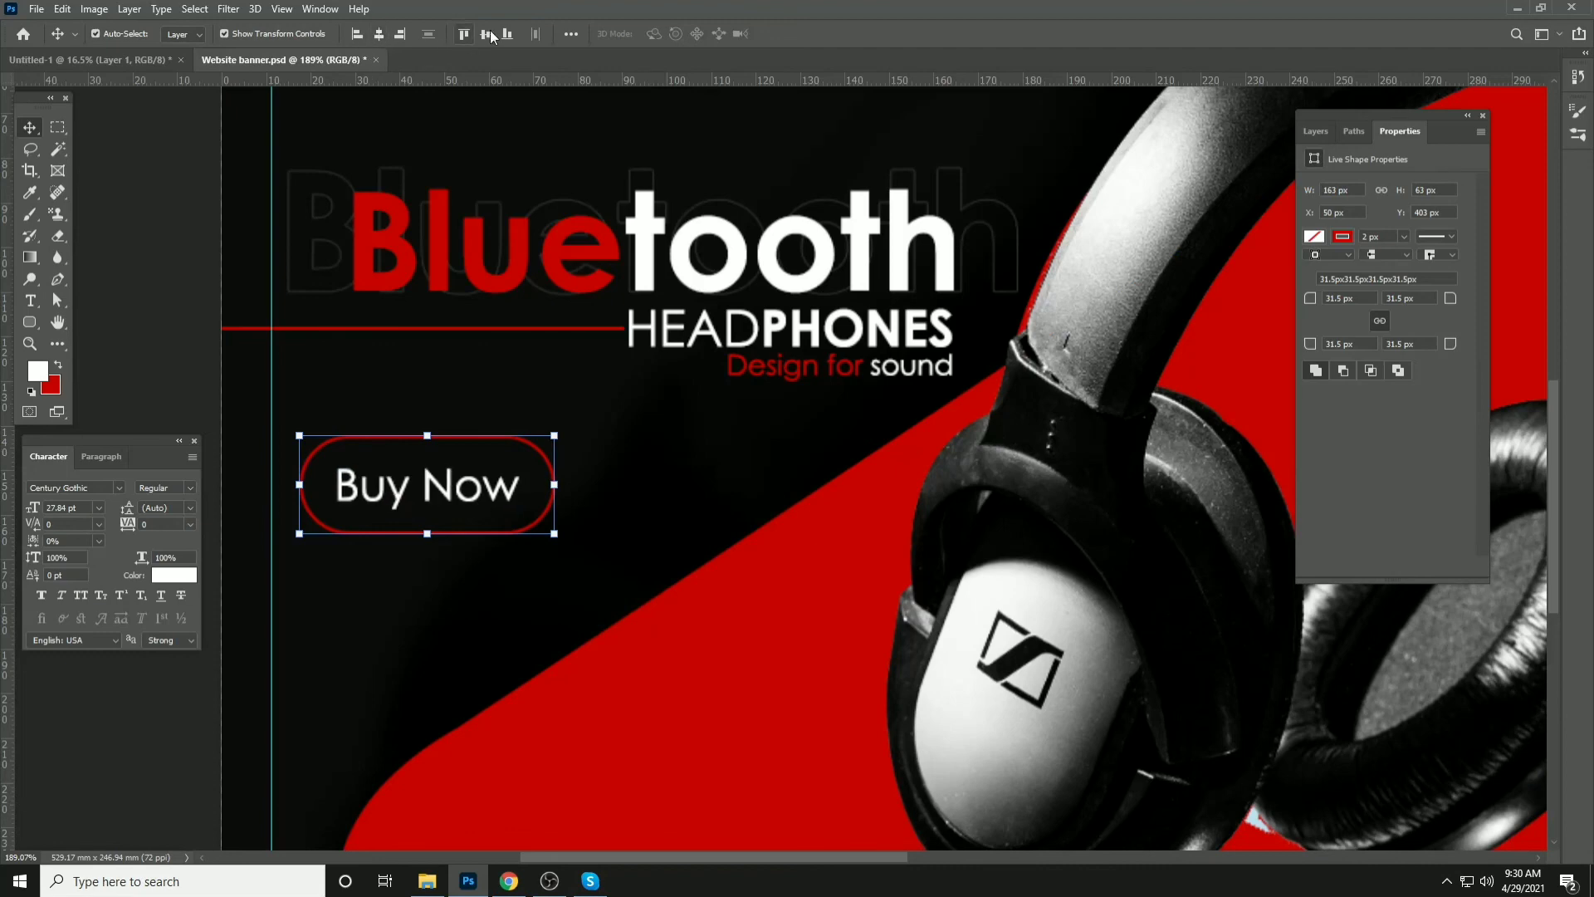
pyautogui.click(486, 36)
pyautogui.click(410, 486)
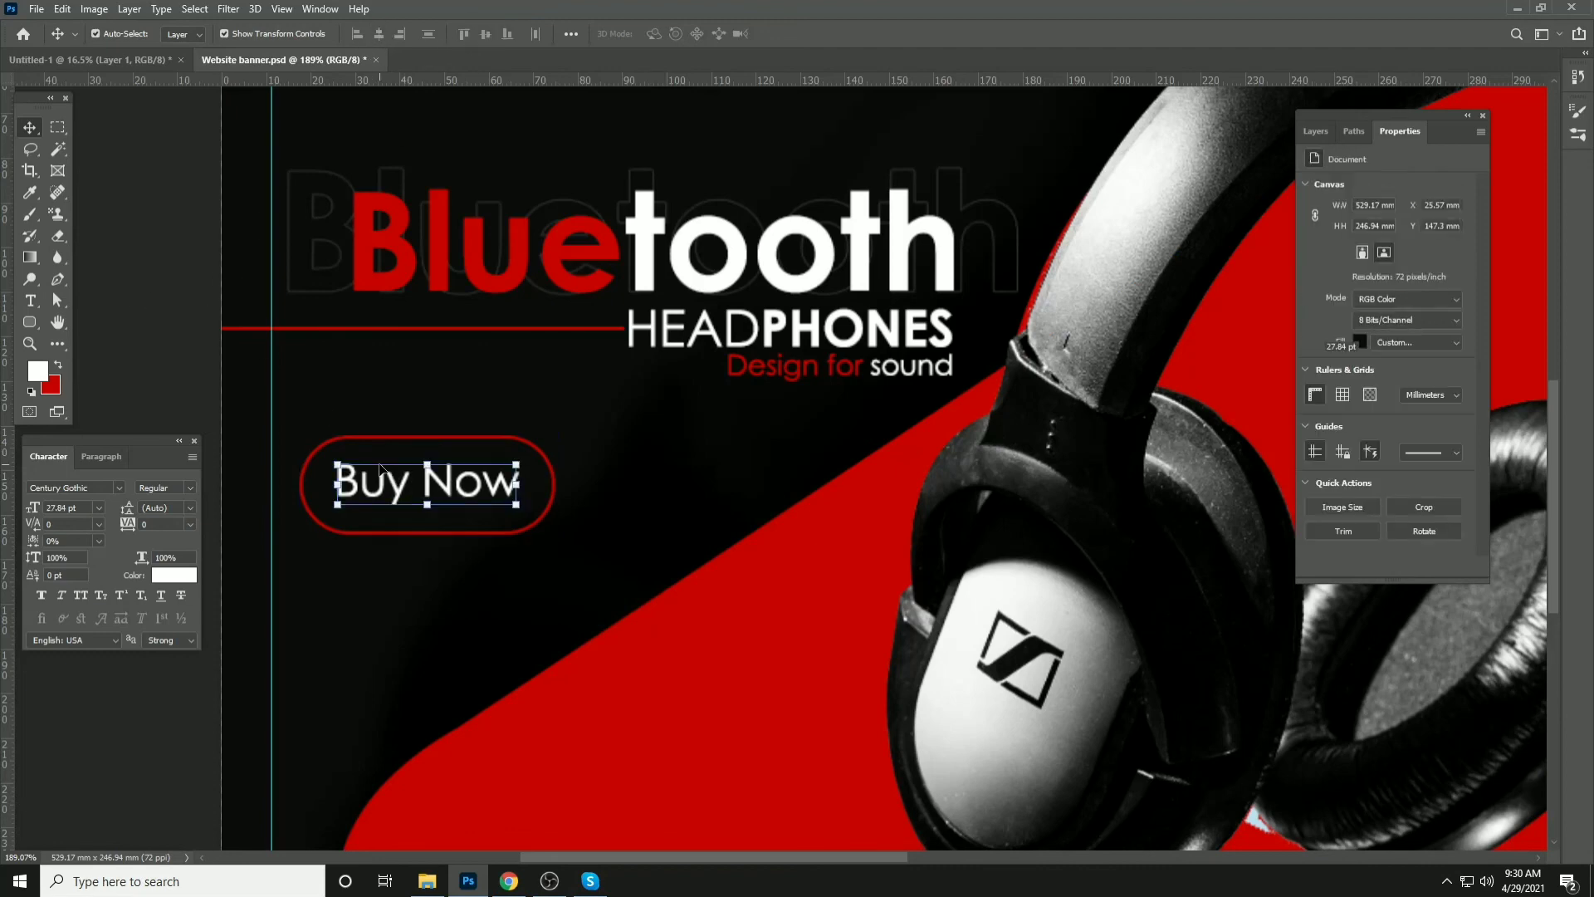
pyautogui.click(461, 453)
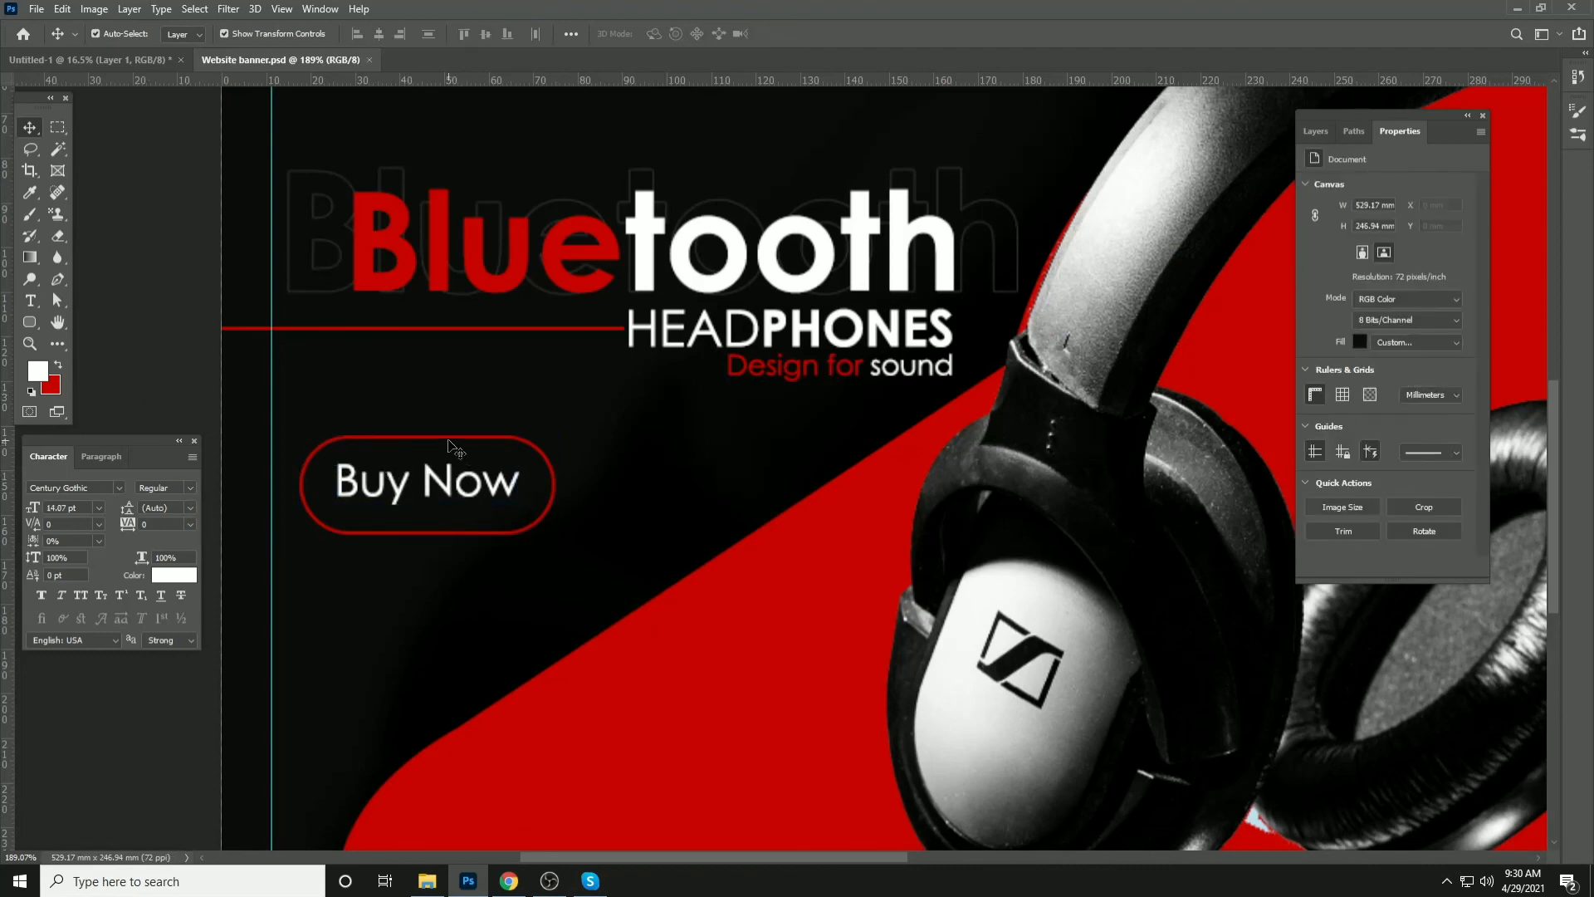
pyautogui.click(447, 465)
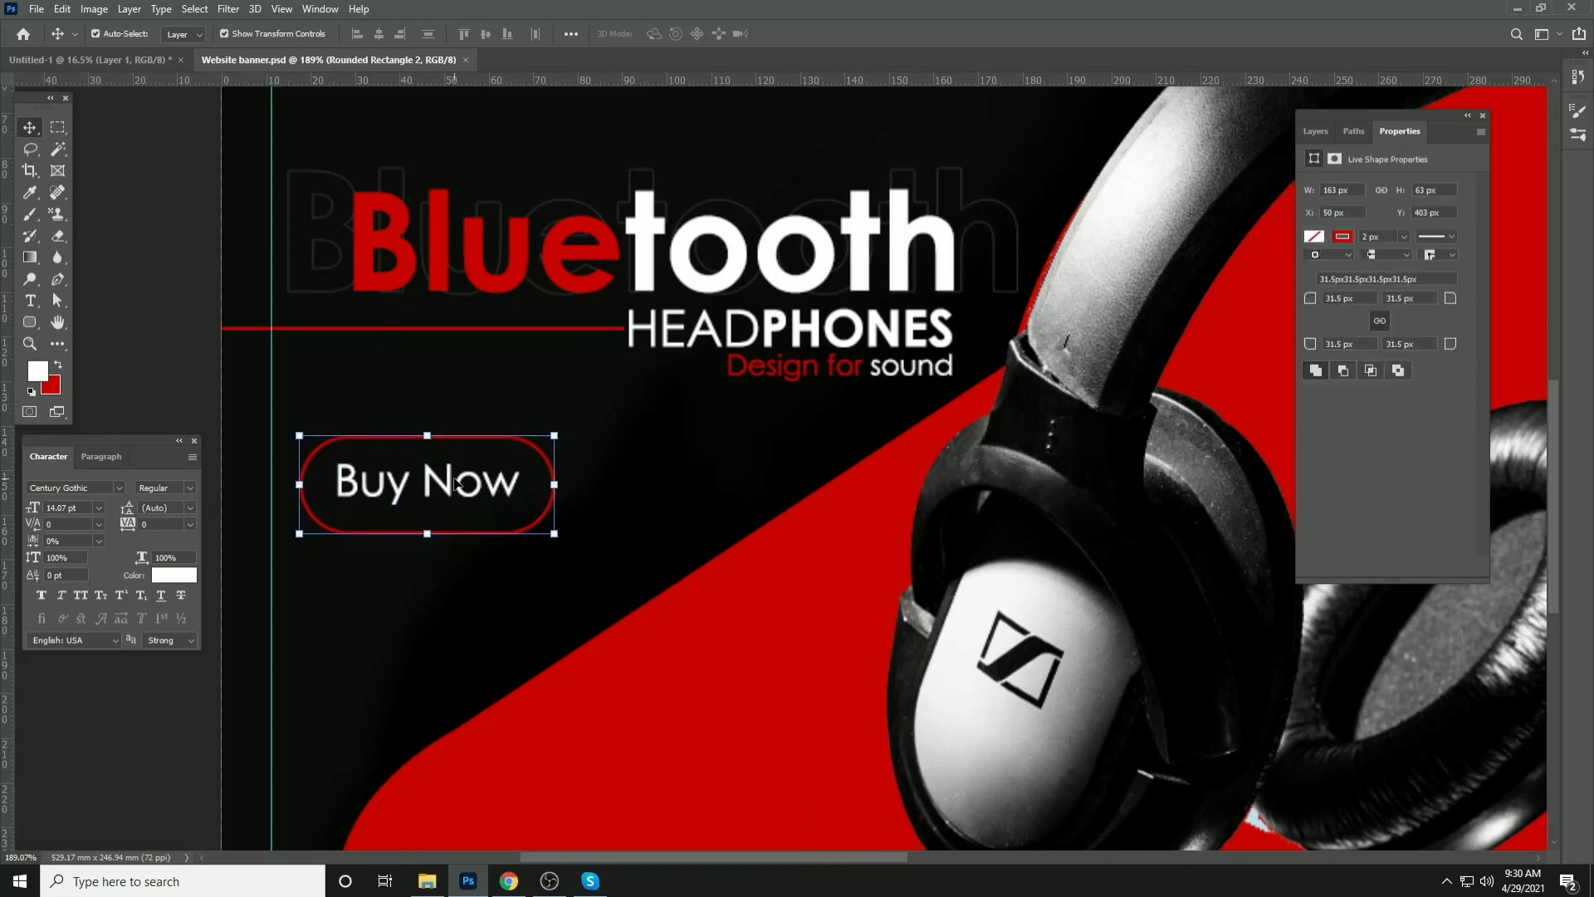
pyautogui.keyDown('shift'); pyautogui.click(455, 481); pyautogui.keyUp('shift')
pyautogui.click(162, 347)
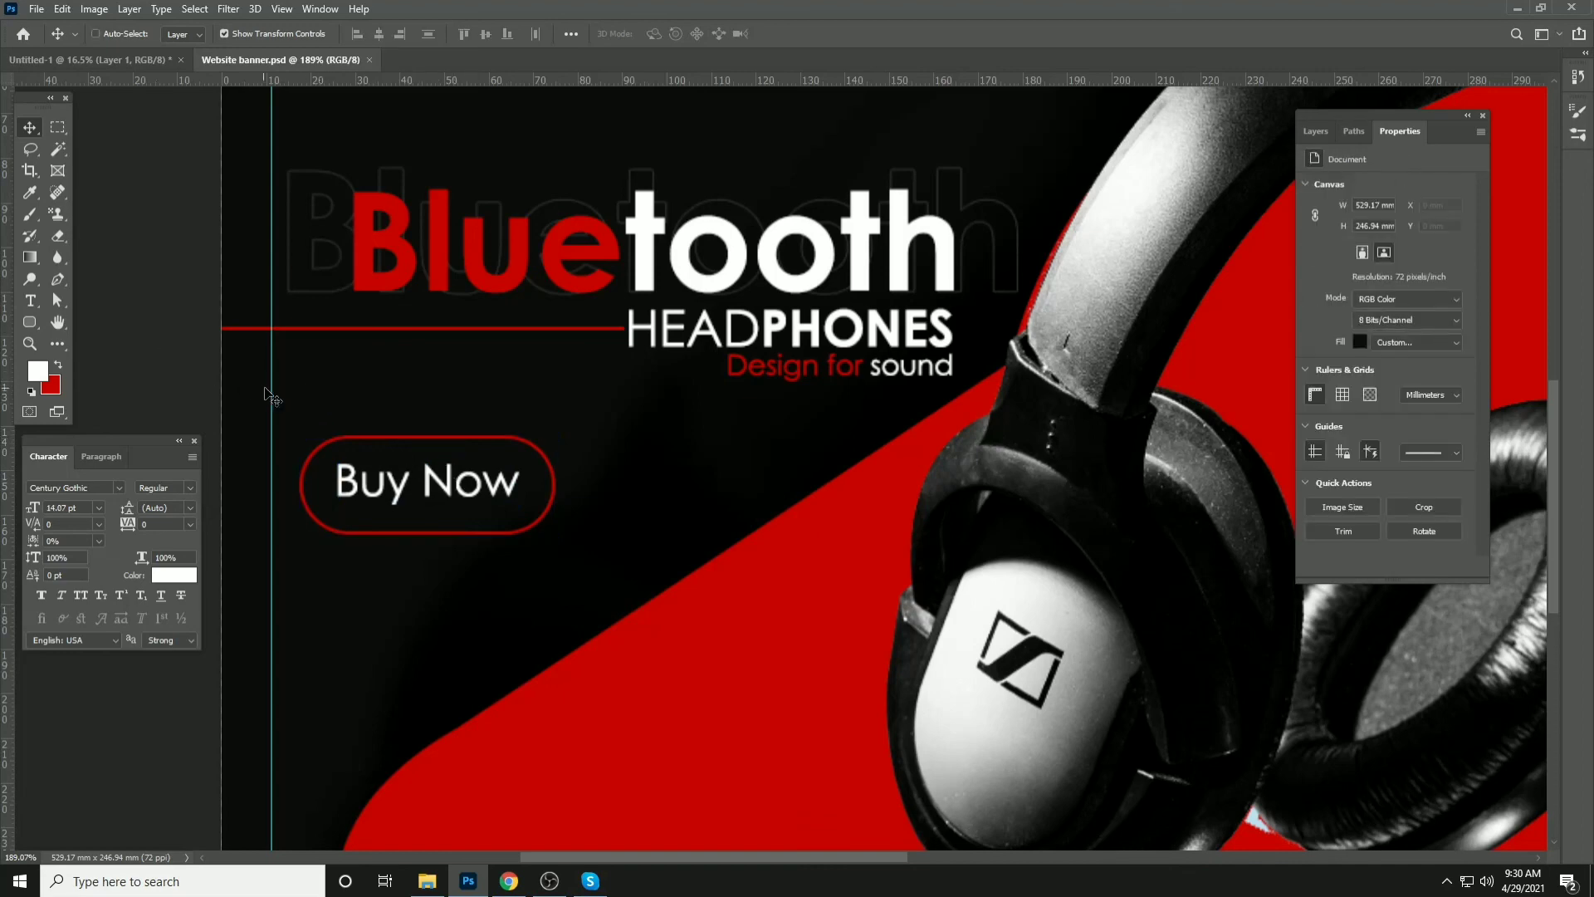
# Draw a white circle of about 40 by 40 px beside the "Buy Now" button with the Ellipse tool
pyautogui.scroll(2, 498, 500)
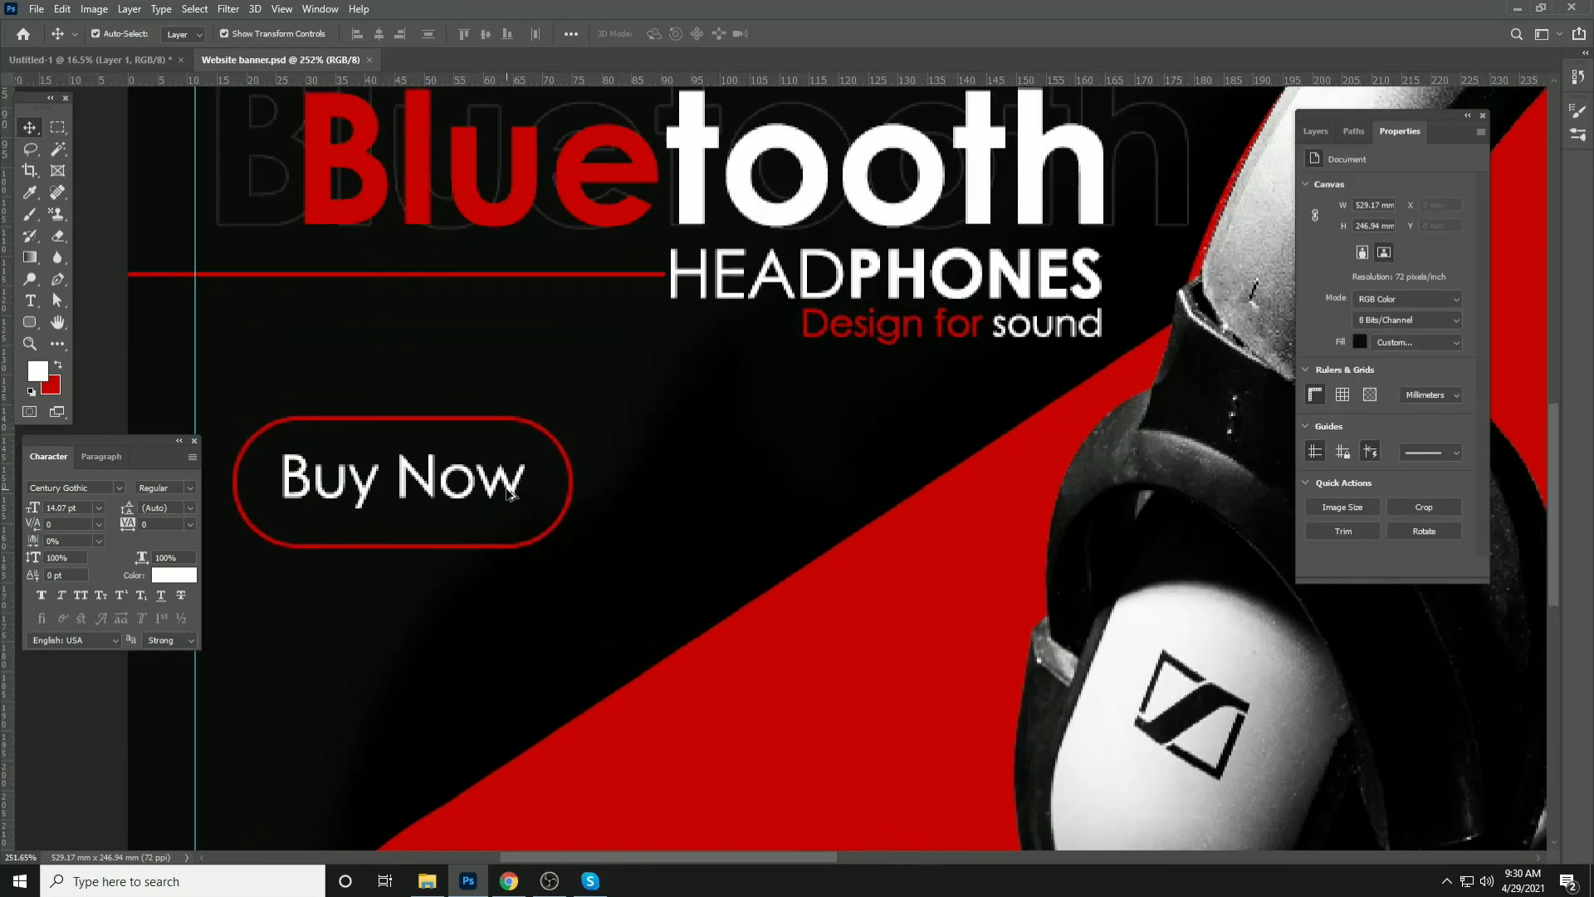
pyautogui.moveTo(548, 515); pyautogui.dragTo(419, 472)
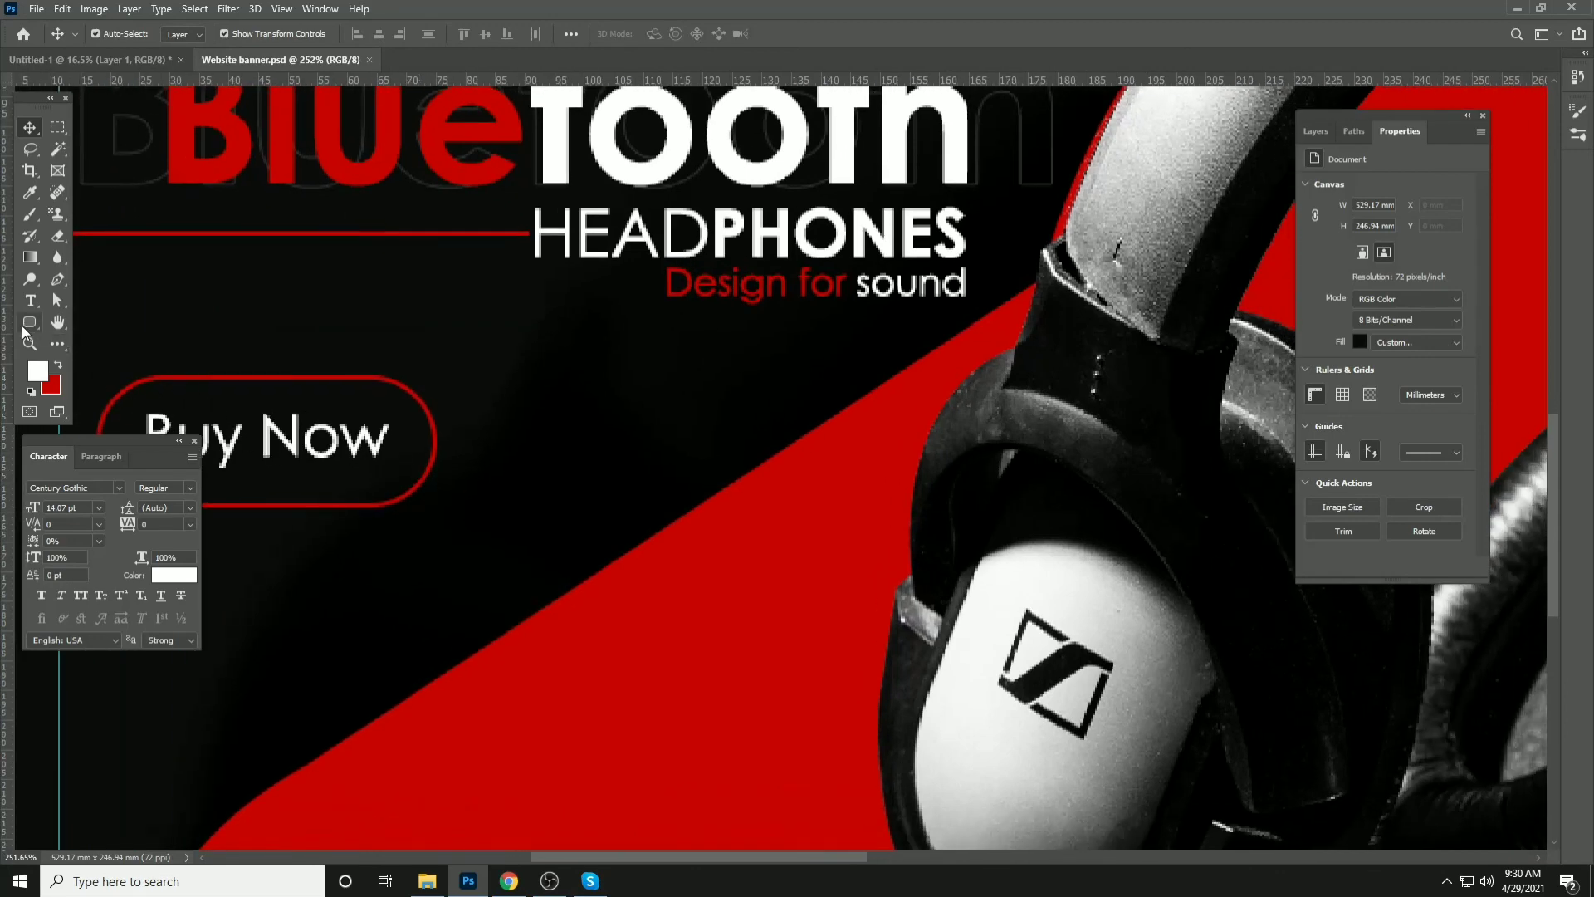
pyautogui.click(30, 322)
pyautogui.rightClick(29, 322)
pyautogui.click(92, 355)
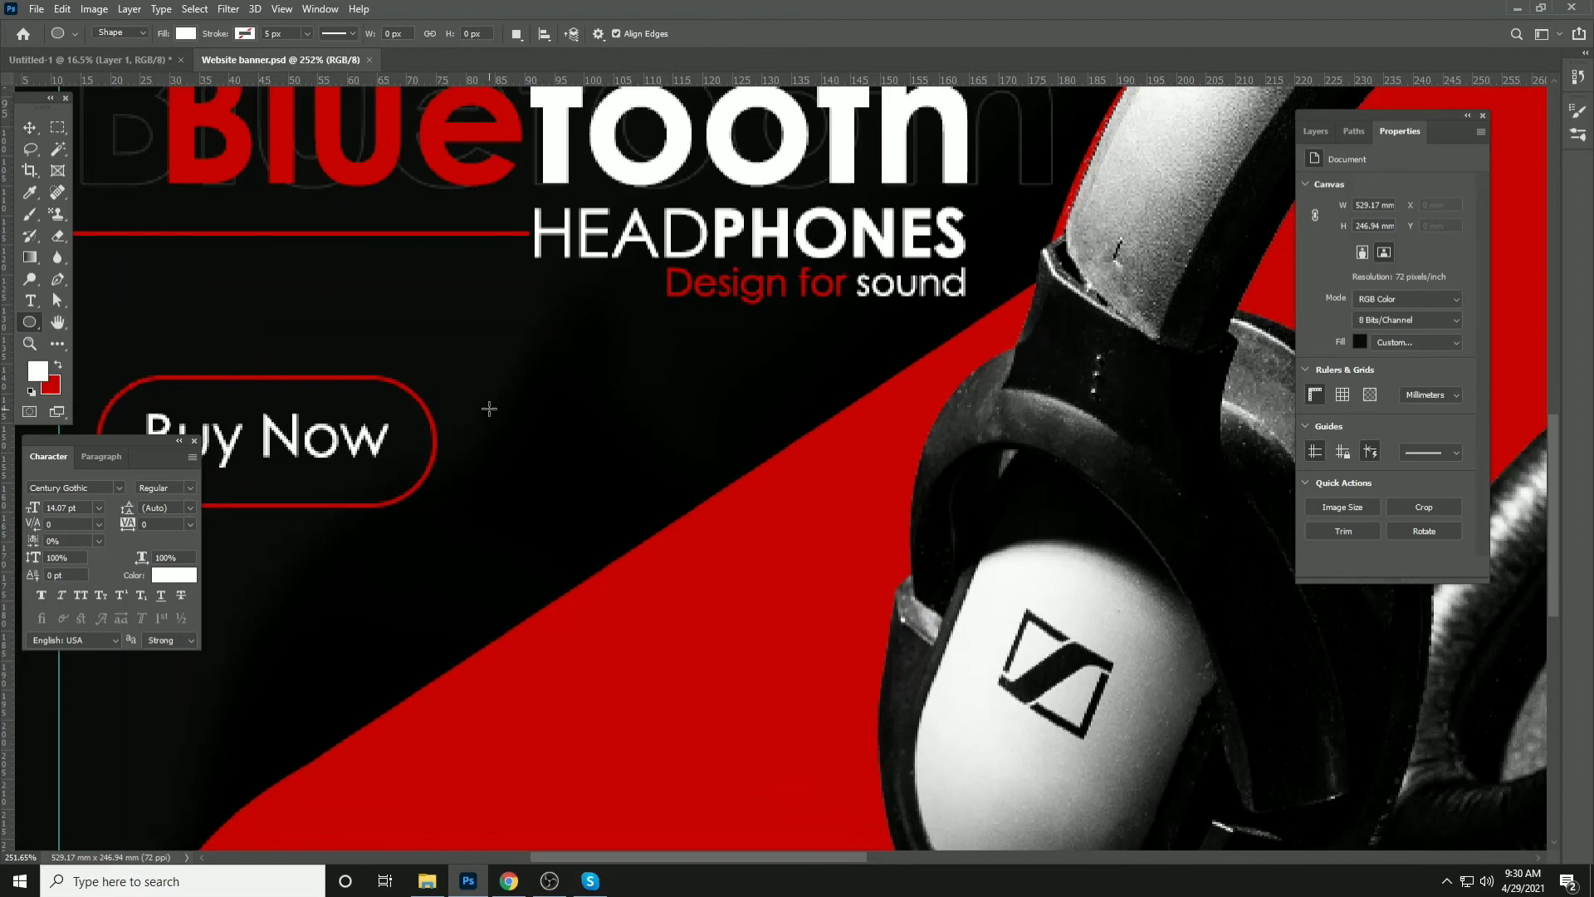
pyautogui.moveTo(515, 394); pyautogui.dragTo(598, 478)
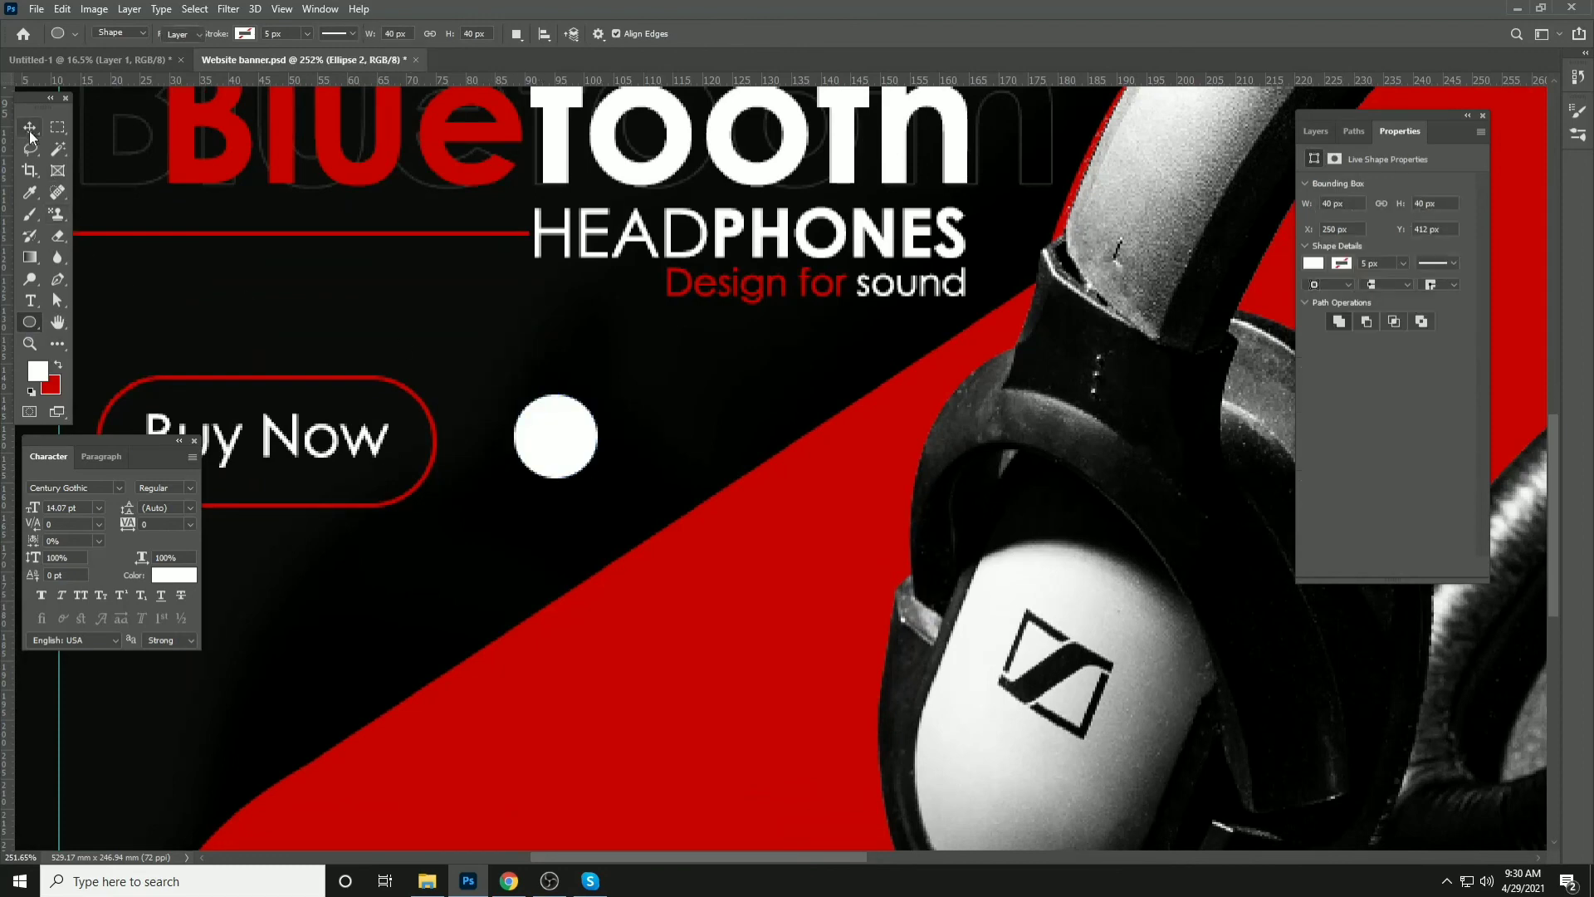
pyautogui.click(31, 135)
# Fill the small circle with the red background color
pyautogui.scroll(-2, 544, 382)
pyautogui.hotkey('ctrl', 'z')
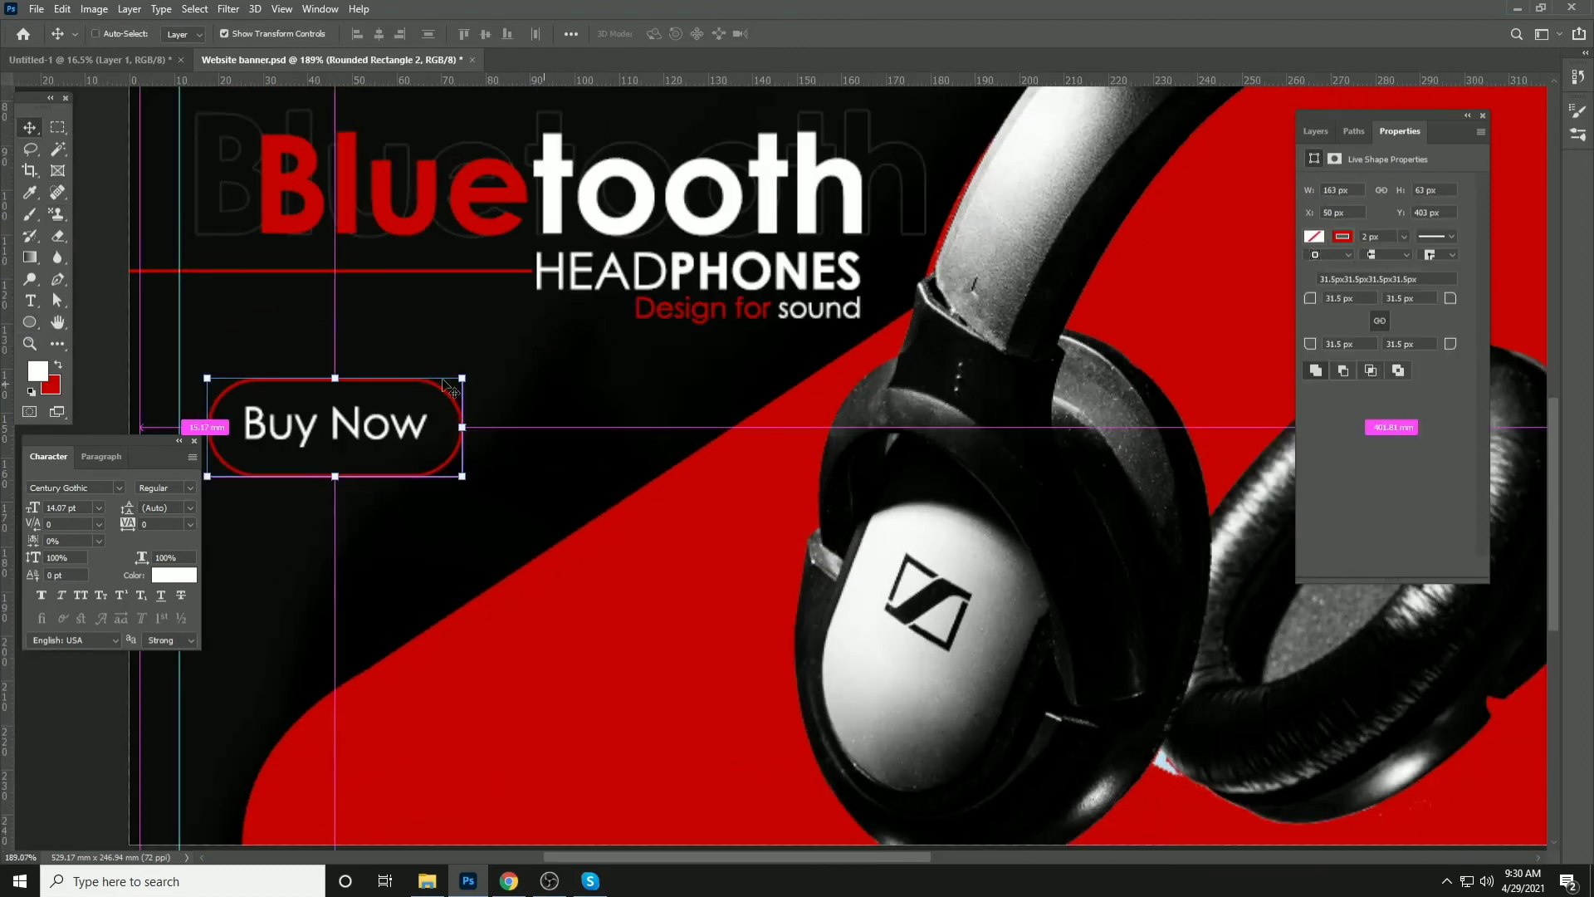
pyautogui.hotkey('ctrl', 'shift', 'z')
pyautogui.hotkey('ctrl', 'BackSpace')
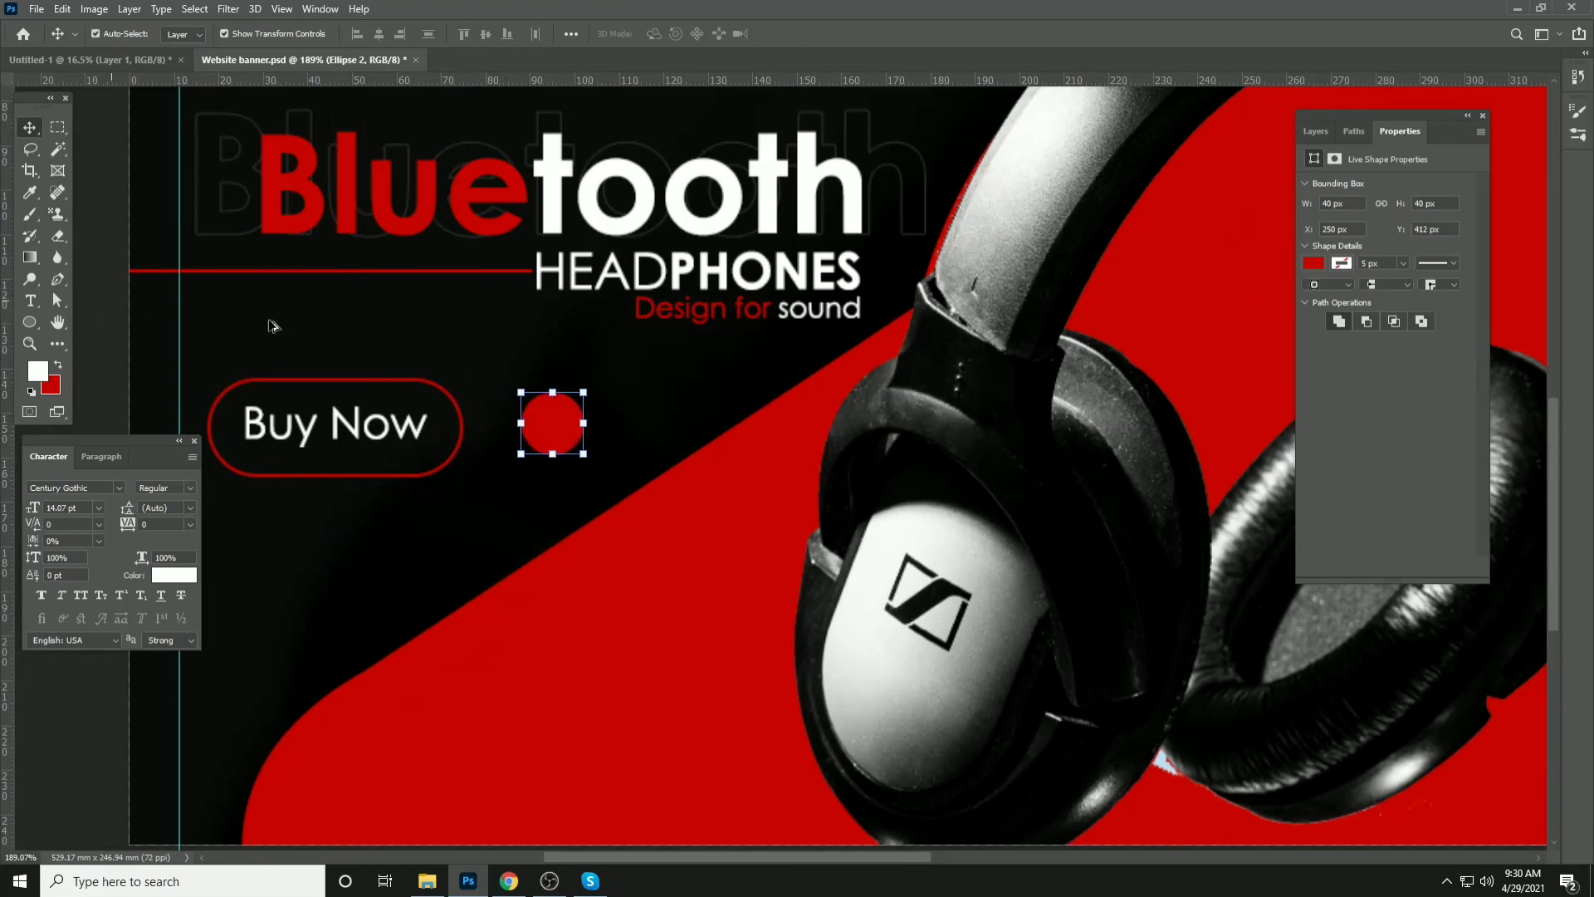
pyautogui.click(87, 329)
# Move the circle to the banner's lower right area, near the social links, and scale it up
pyautogui.scroll(-7, 249, 398)
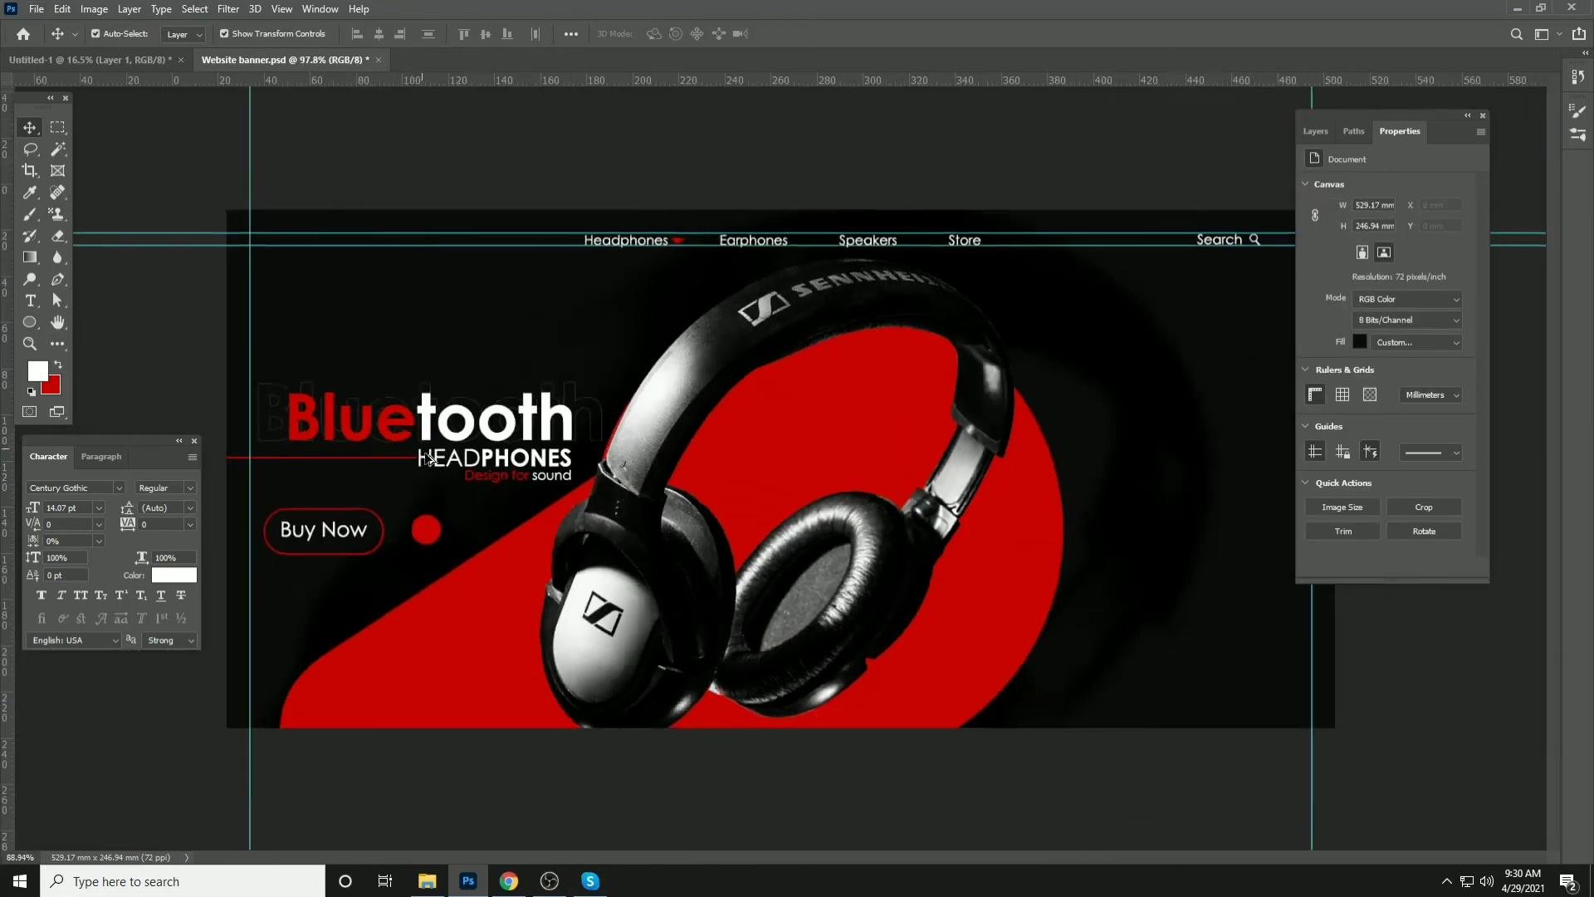
pyautogui.moveTo(488, 521); pyautogui.dragTo(1160, 564)
pyautogui.hotkey('ctrl', 't')
pyautogui.moveTo(1125, 587); pyautogui.dragTo(1091, 615)
pyautogui.click(1302, 652)
pyautogui.click(1302, 651)
# Fill the enlarged circle with the white foreground color
pyautogui.scroll(6, 1046, 596)
pyautogui.moveTo(1221, 610); pyautogui.dragTo(690, 382)
pyautogui.click(718, 441)
pyautogui.hotkey('alt', 'BackSpace')
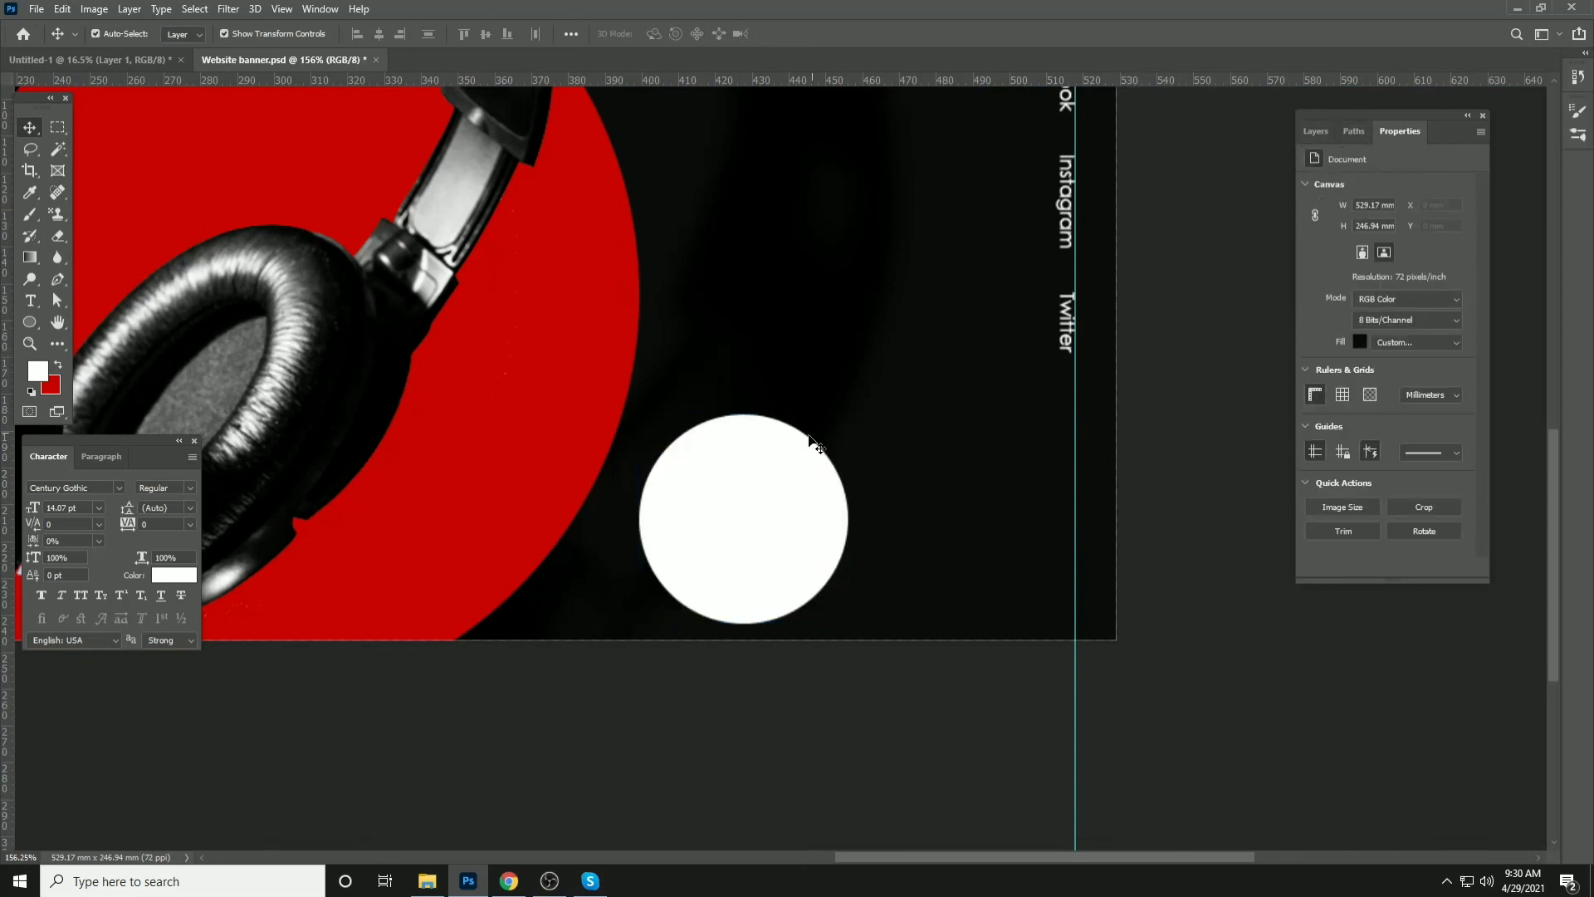
# Lower the white circle's layer opacity to 3% and duplicate the layer
pyautogui.click(779, 455)
pyautogui.click(1316, 132)
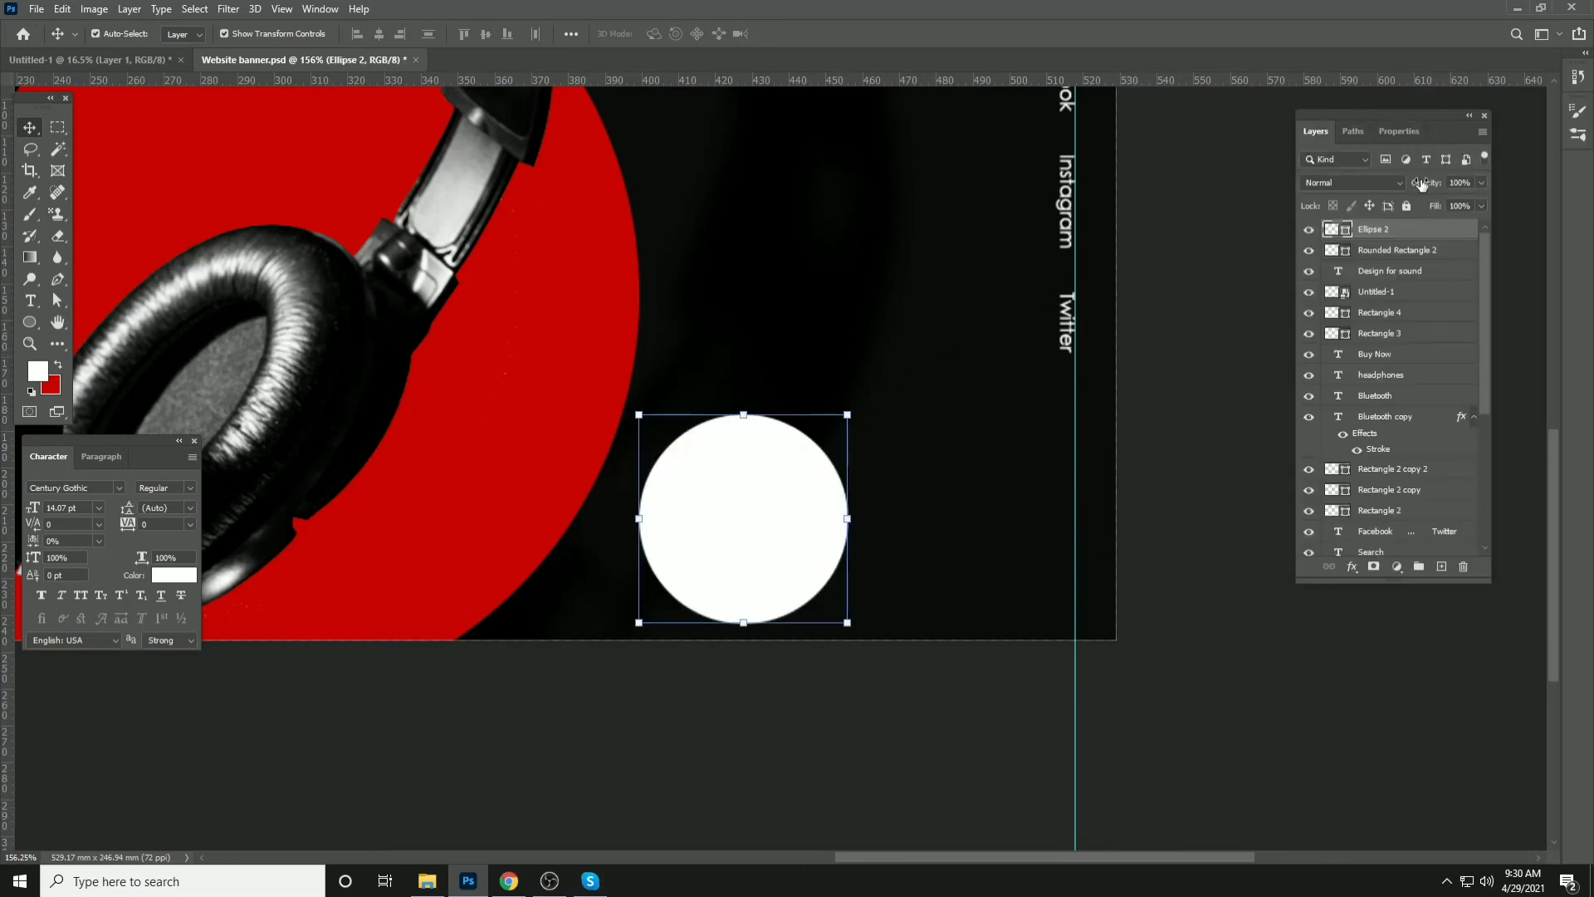
pyautogui.moveTo(1423, 183); pyautogui.dragTo(1334, 190)
pyautogui.press('ctrl')
pyautogui.hotkey('ctrl', 'j')
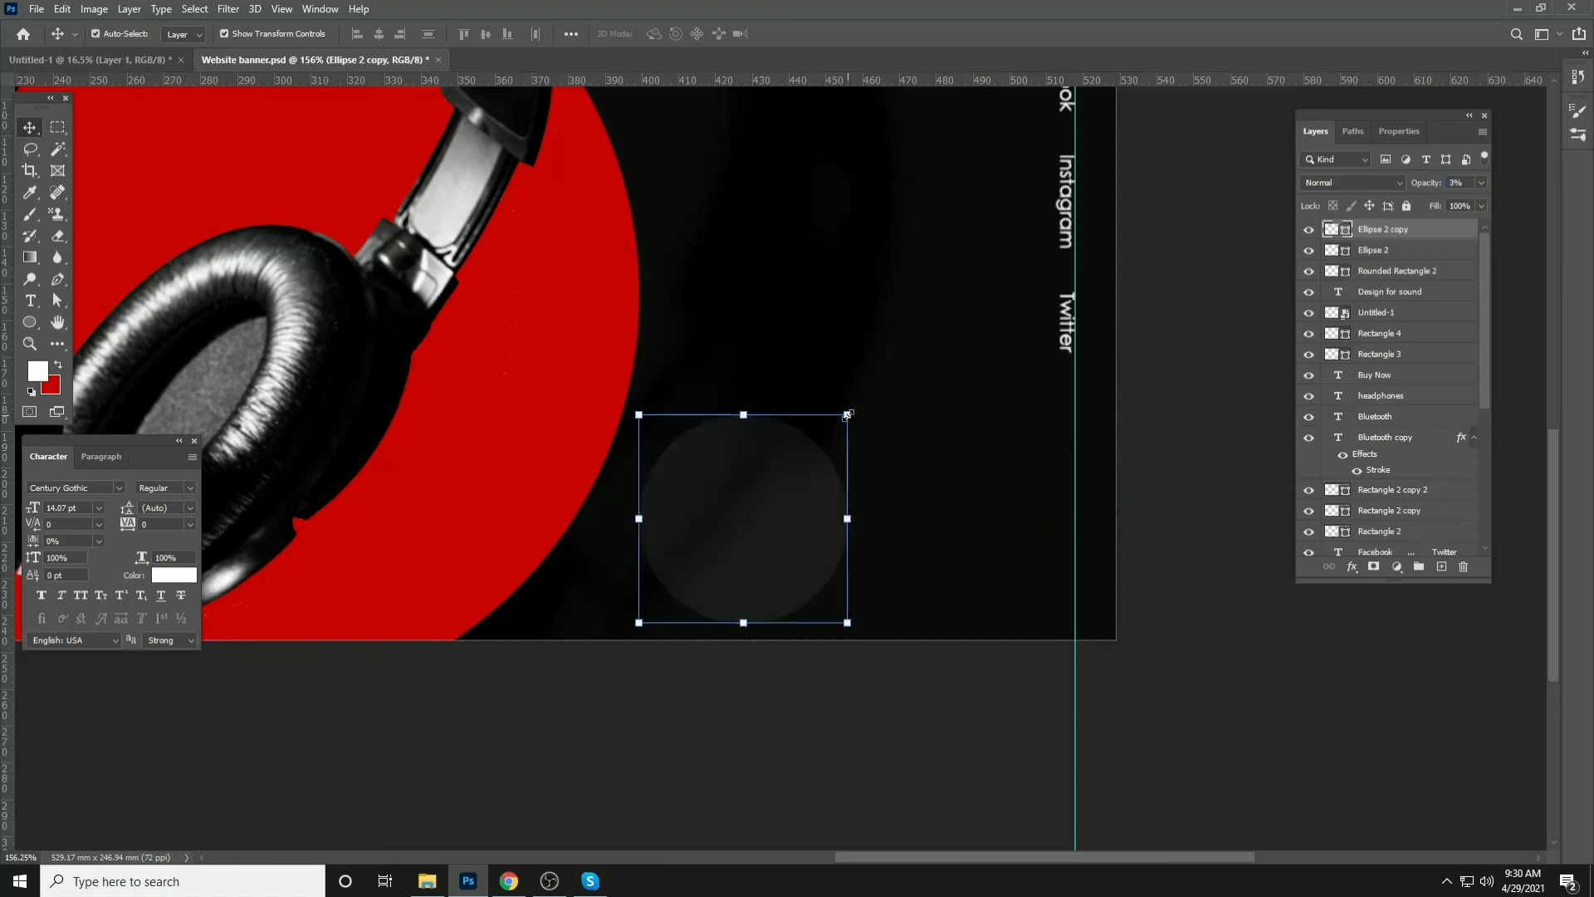
# Scale the duplicated circle down inside the faint circle, leaving an even ring around it
pyautogui.moveTo(847, 413); pyautogui.dragTo(824, 437)
pyautogui.moveTo(635, 628); pyautogui.dragTo(662, 600)
pyautogui.press('Return')
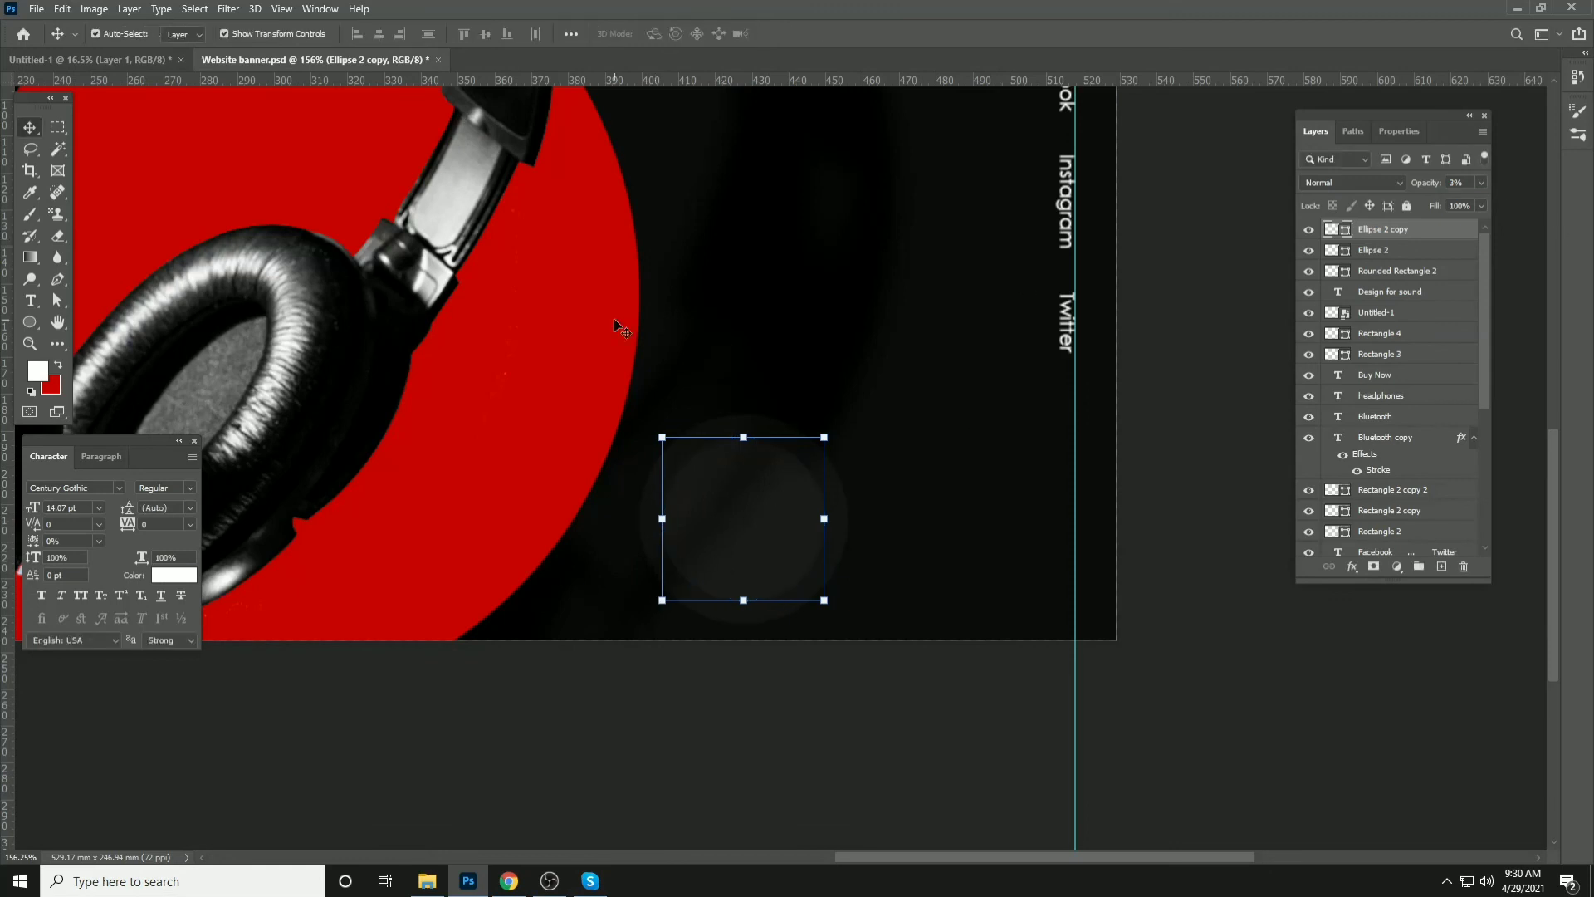
# Fill the inner circle with the red background color and set its layer opacity to 100%
pyautogui.hotkey('ctrl', 'BackSpace')
pyautogui.press('0')
# Select both circles and align their horizontal and vertical centers with each other
pyautogui.click(829, 517)
pyautogui.keyDown('shift'); pyautogui.click(743, 455); pyautogui.keyUp('shift')
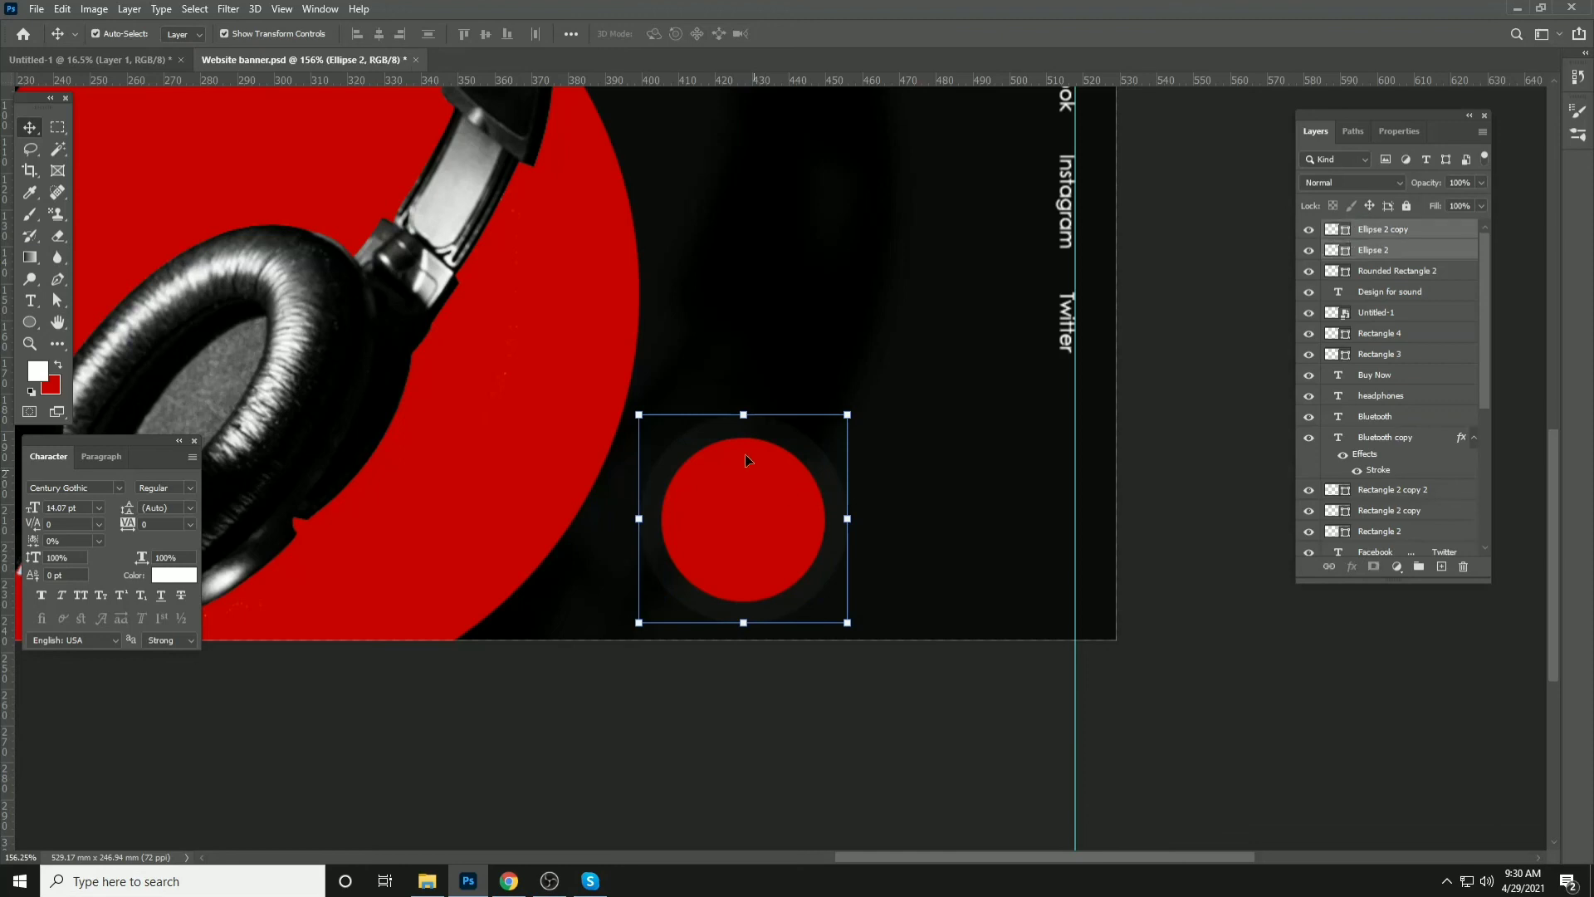
pyautogui.click(379, 34)
pyautogui.click(486, 35)
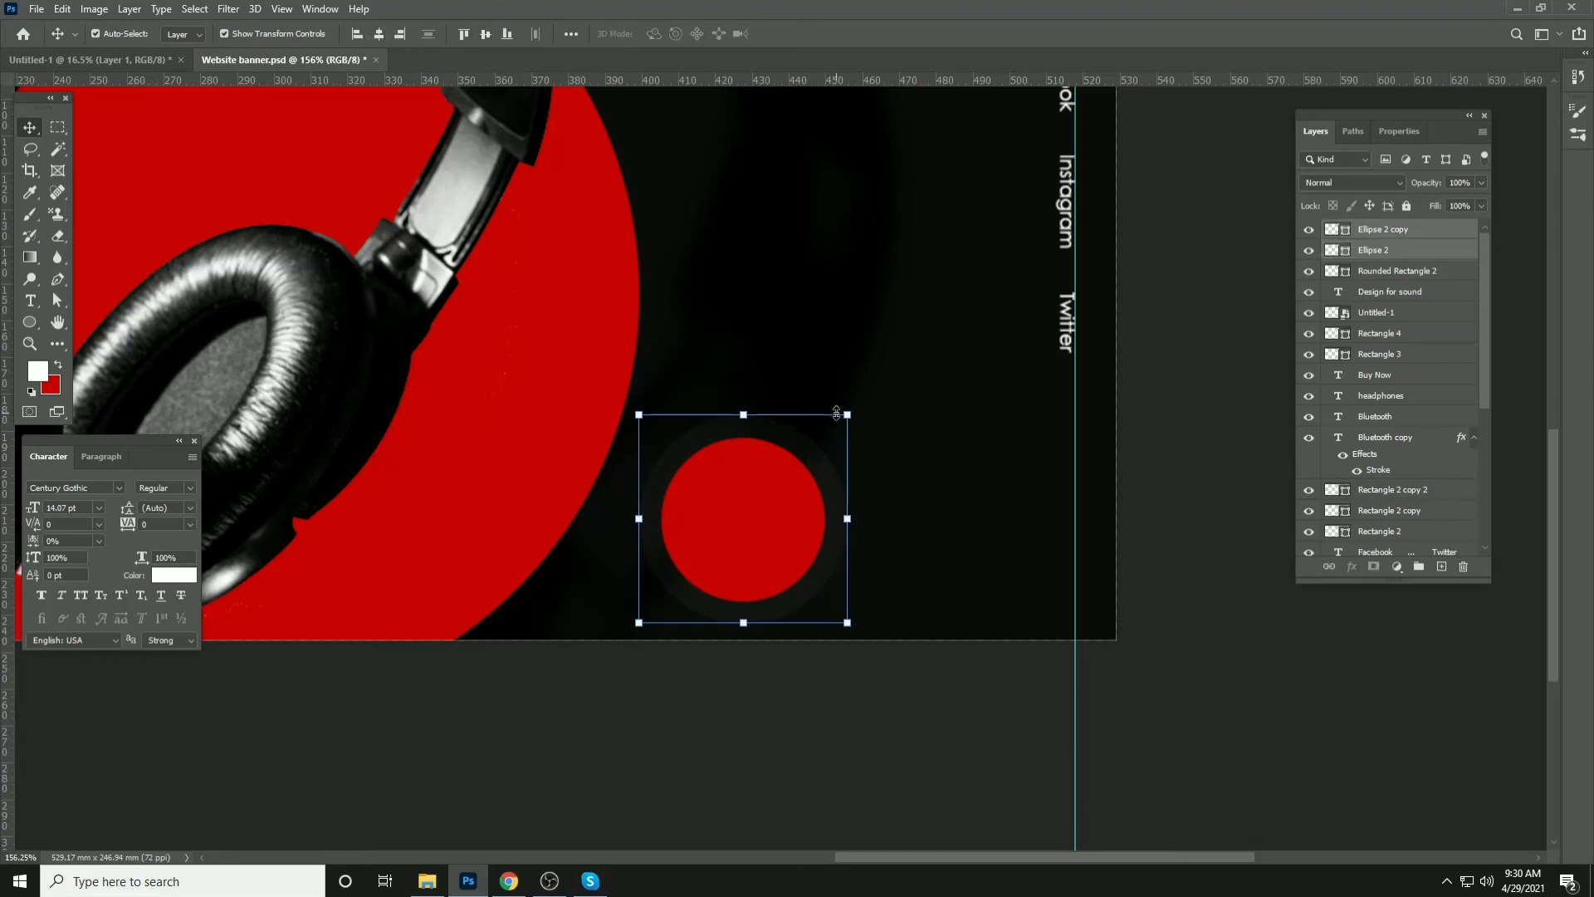
# Scale the two circles to about 99% and move them so the banner's lower edge cuts them roughly in half
pyautogui.moveTo(836, 413); pyautogui.dragTo(747, 514)
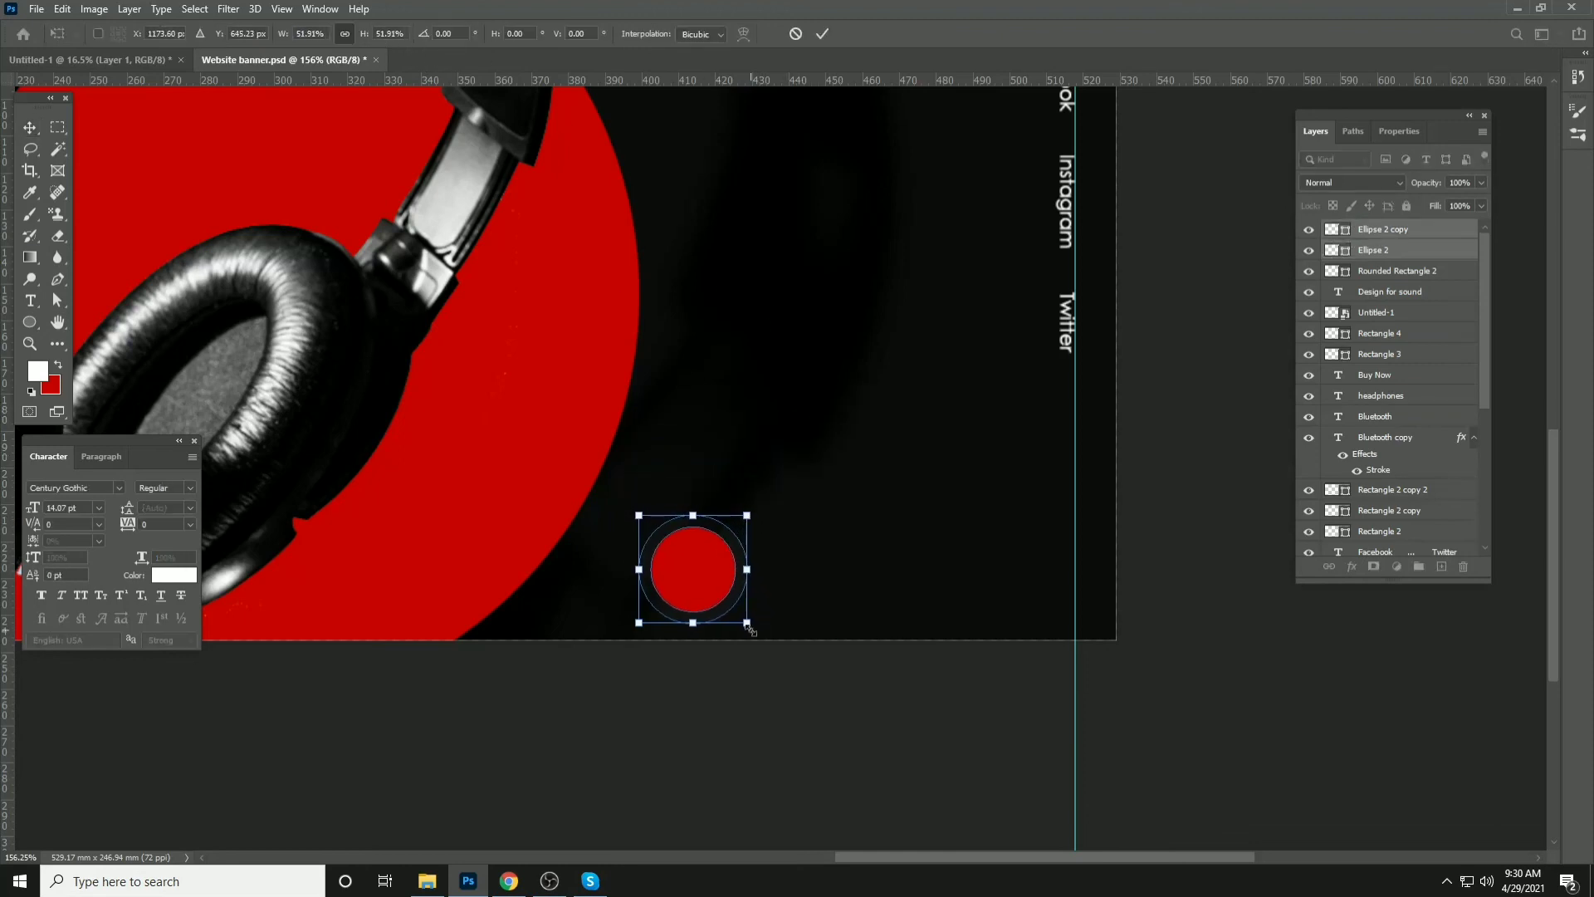
pyautogui.moveTo(747, 623); pyautogui.dragTo(686, 629)
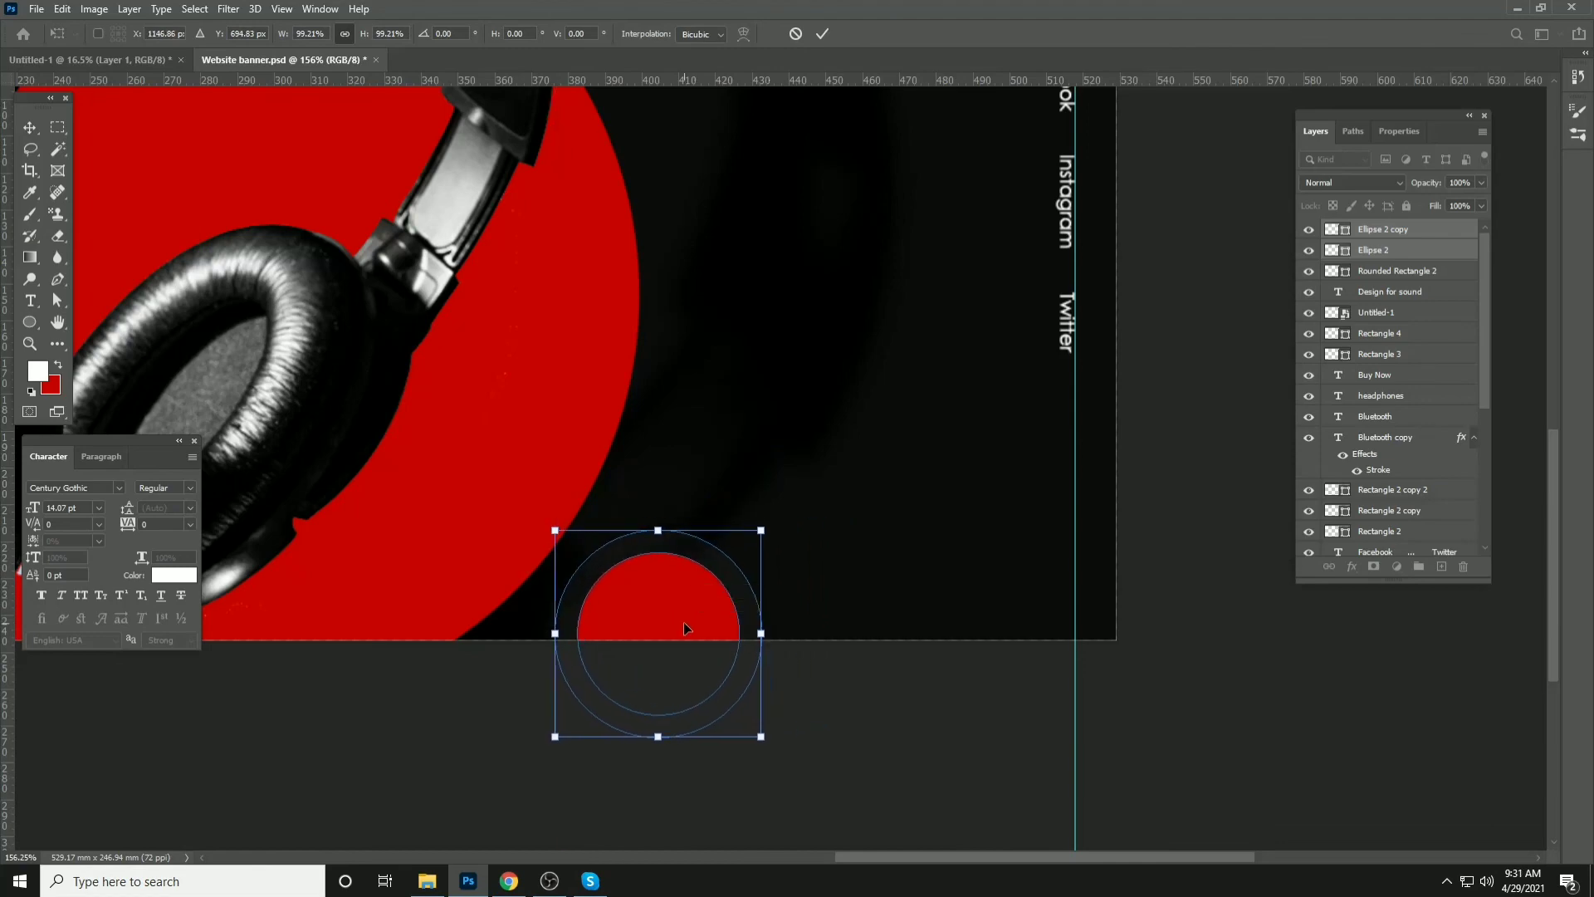
pyautogui.press('Return')
pyautogui.click(1221, 669)
# Save the banner document and hide the guides to show the clean design
pyautogui.hotkey('ctrl', '0')
pyautogui.scroll(-2, 745, 400)
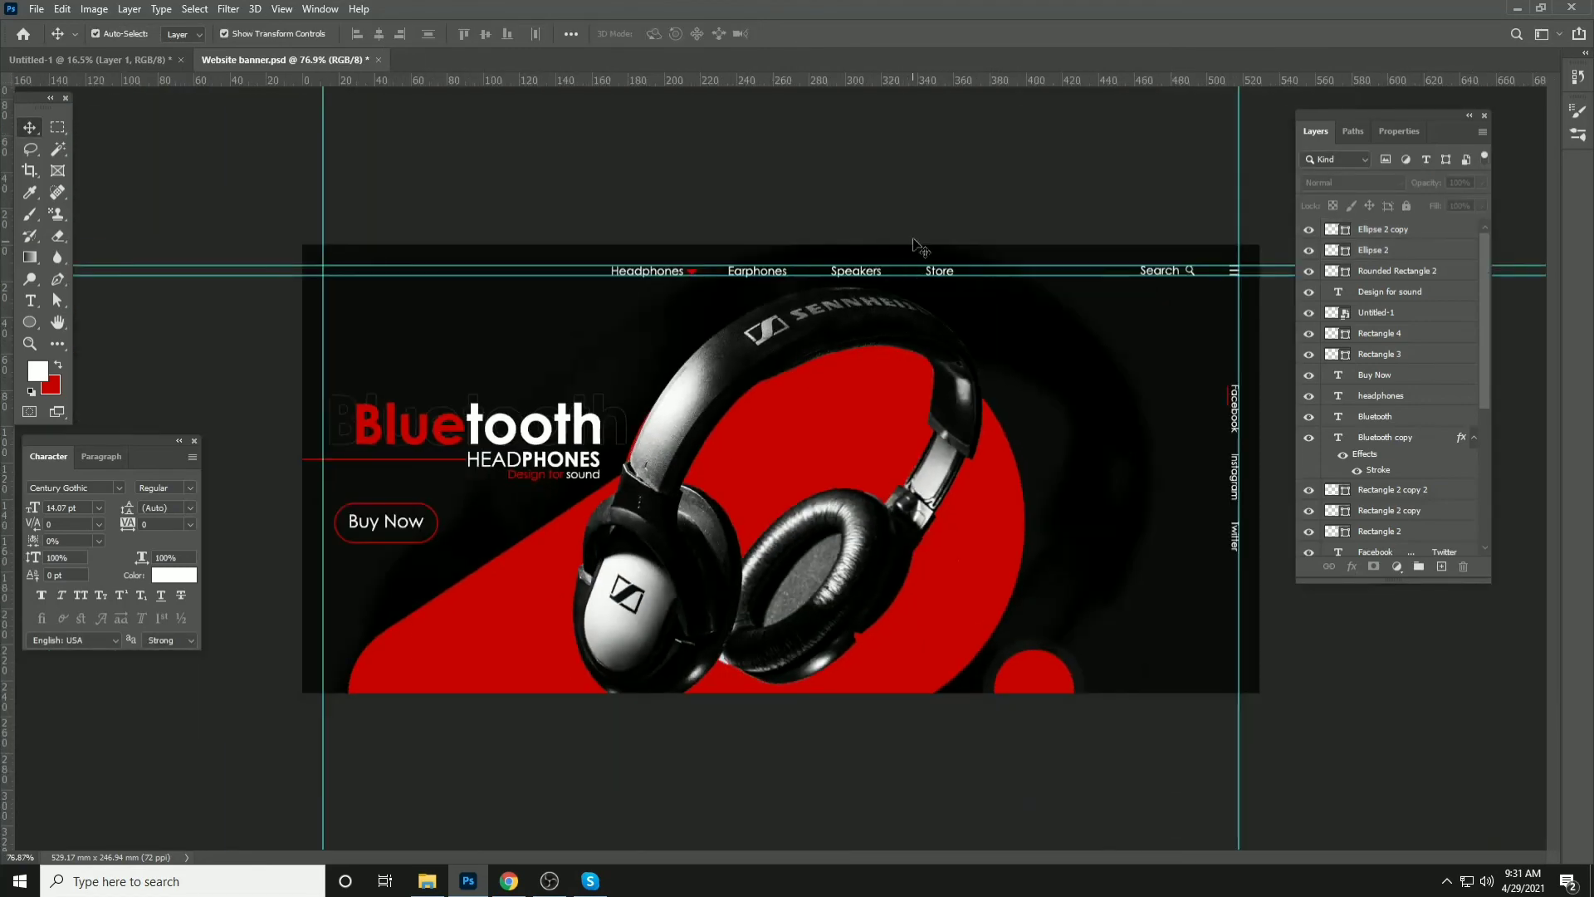
pyautogui.hotkey('ctrl', 's')
pyautogui.scroll(-1, 593, 210)
pyautogui.hotkey('ctrl', ';')
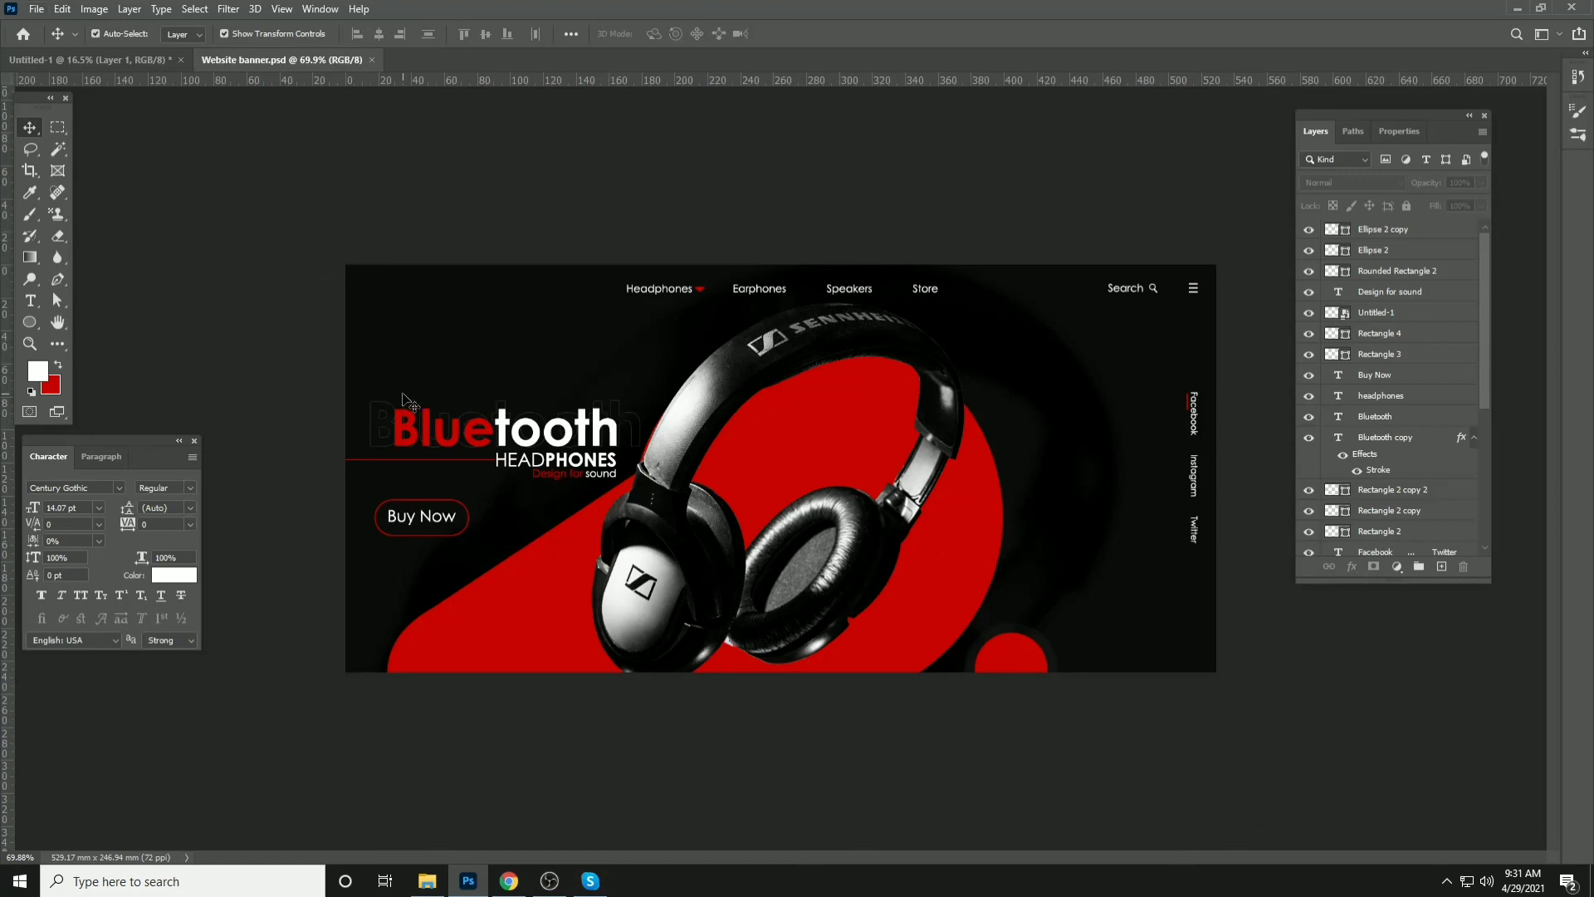
pyautogui.scroll(4, 403, 399)
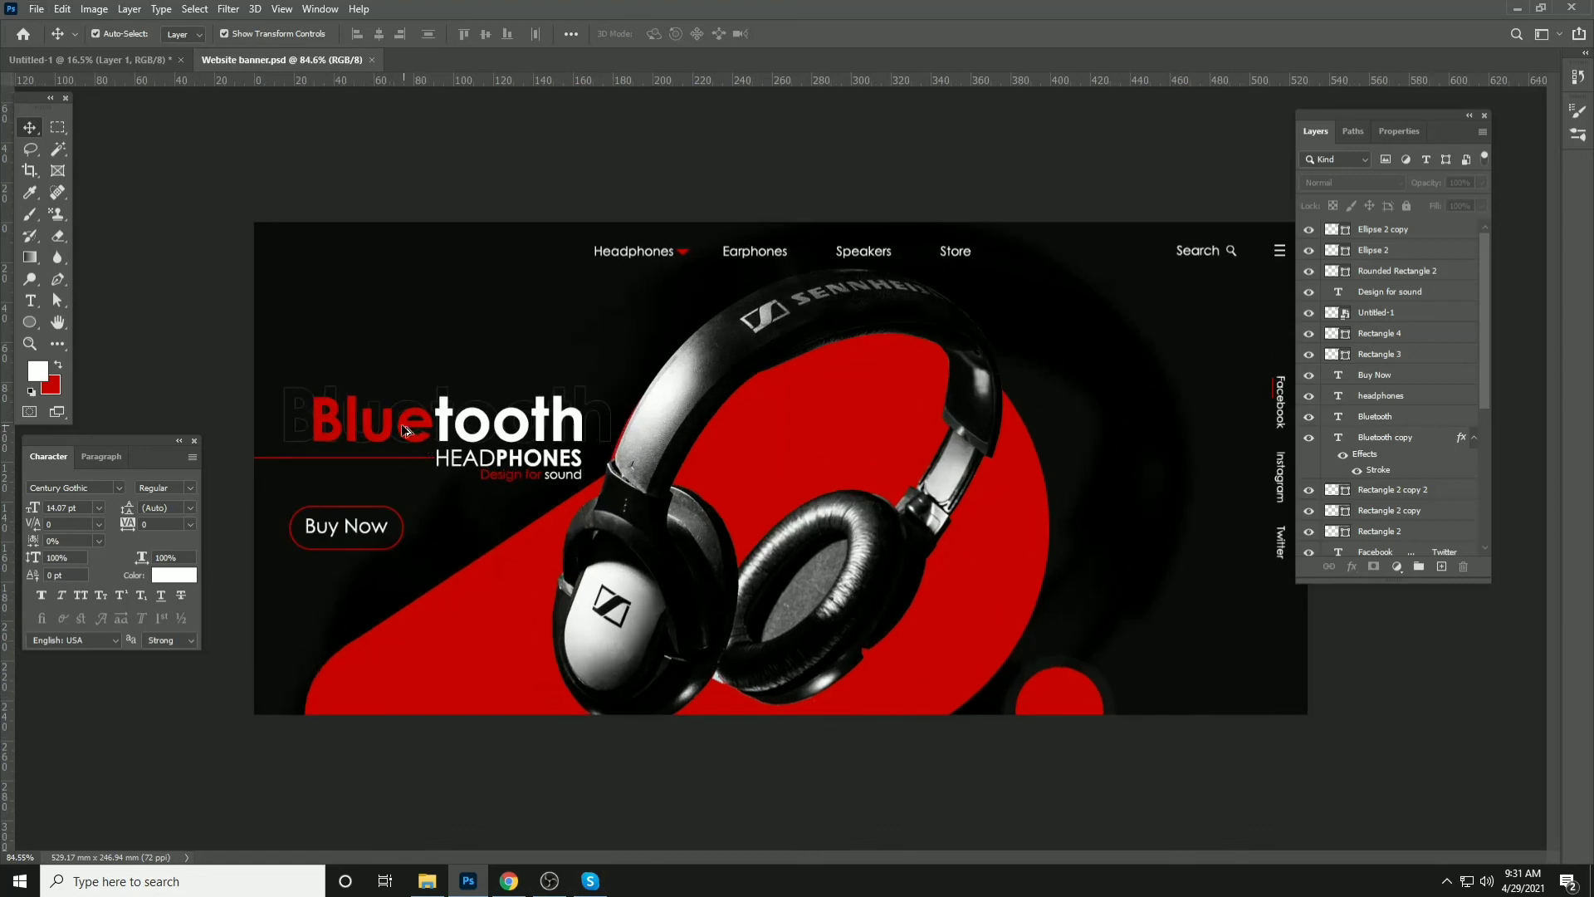
pyautogui.scroll(-4, 257, 402)
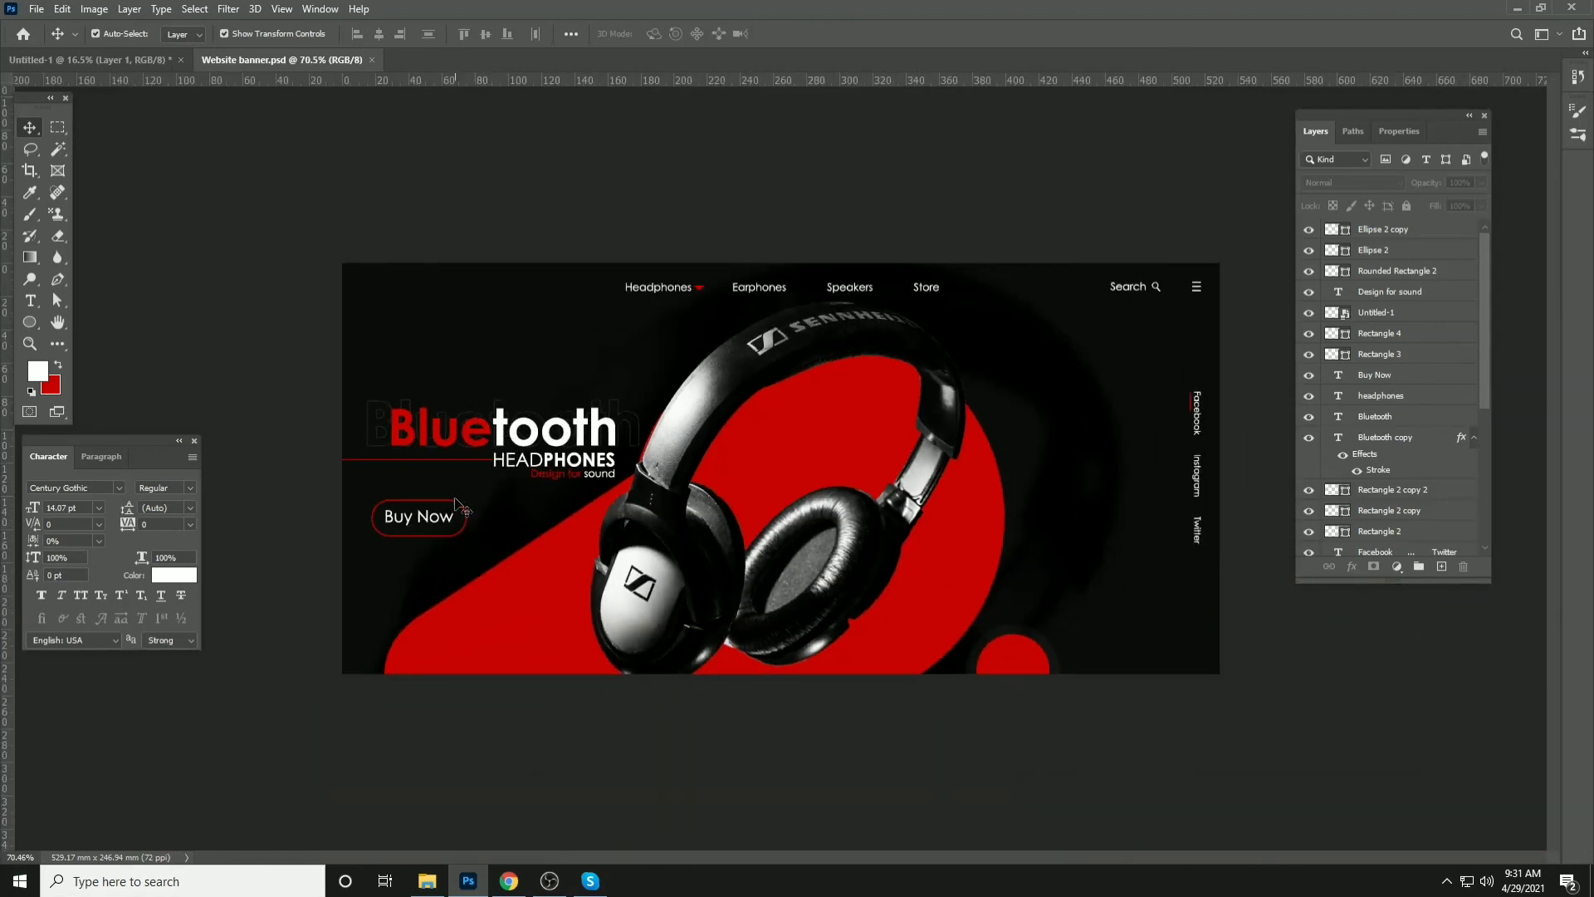
pyautogui.moveTo(471, 612); pyautogui.dragTo(250, 593)
pyautogui.hotkey('ctrl', 'z')
pyautogui.click(450, 162)
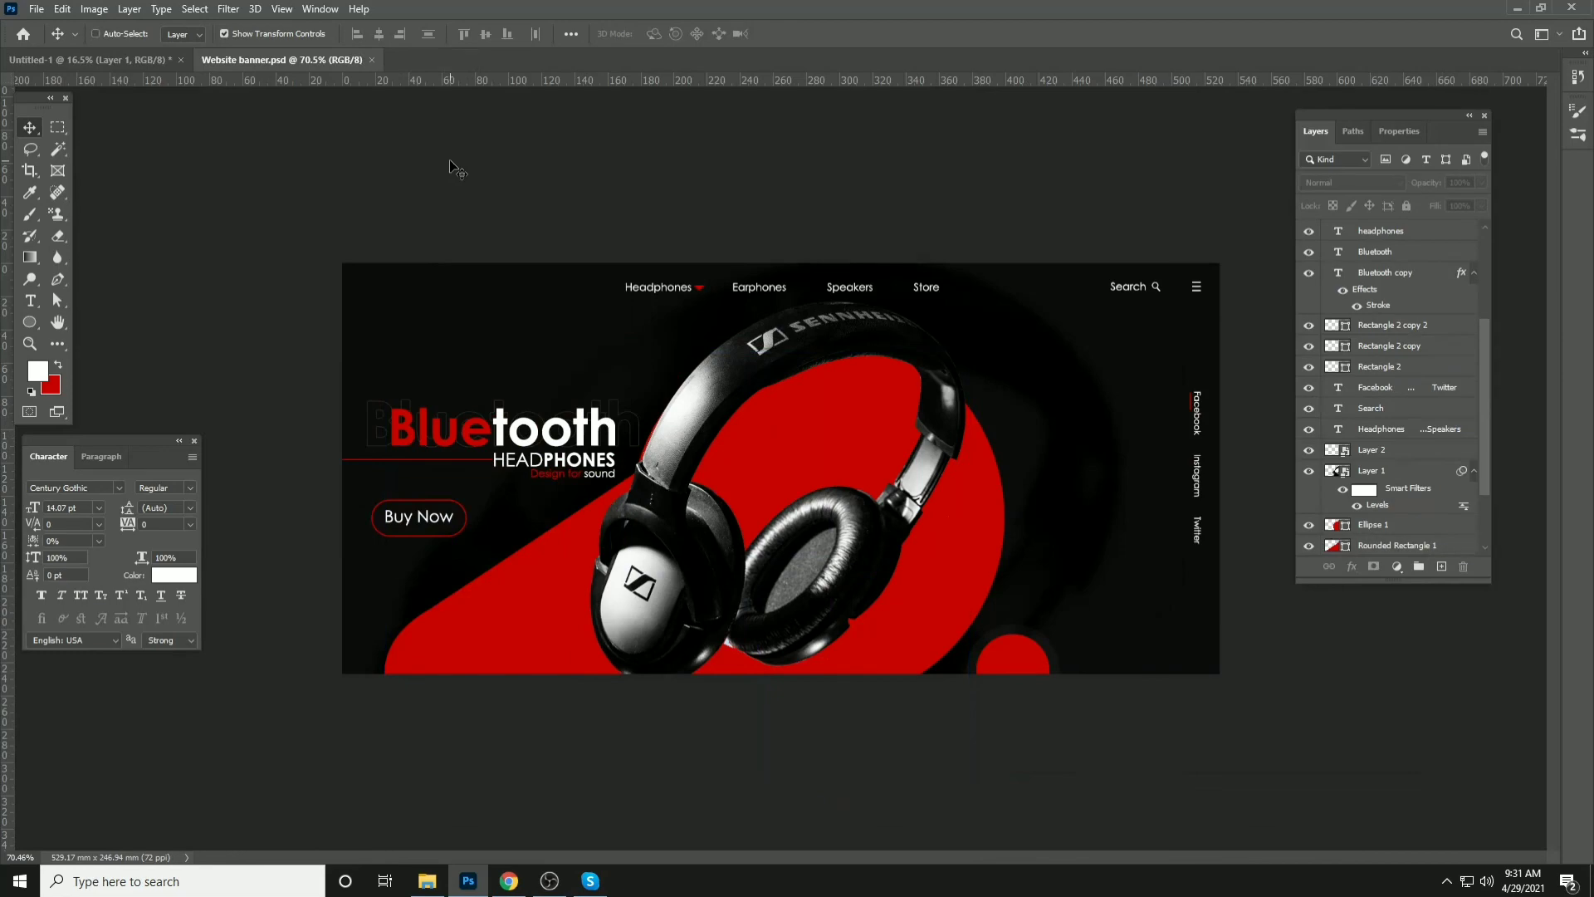
# Export the banner as an image file named "Website banner" to Local Disk (E:)
pyautogui.hotkey('ctrl', 'shift', 's')
pyautogui.click(903, 584)
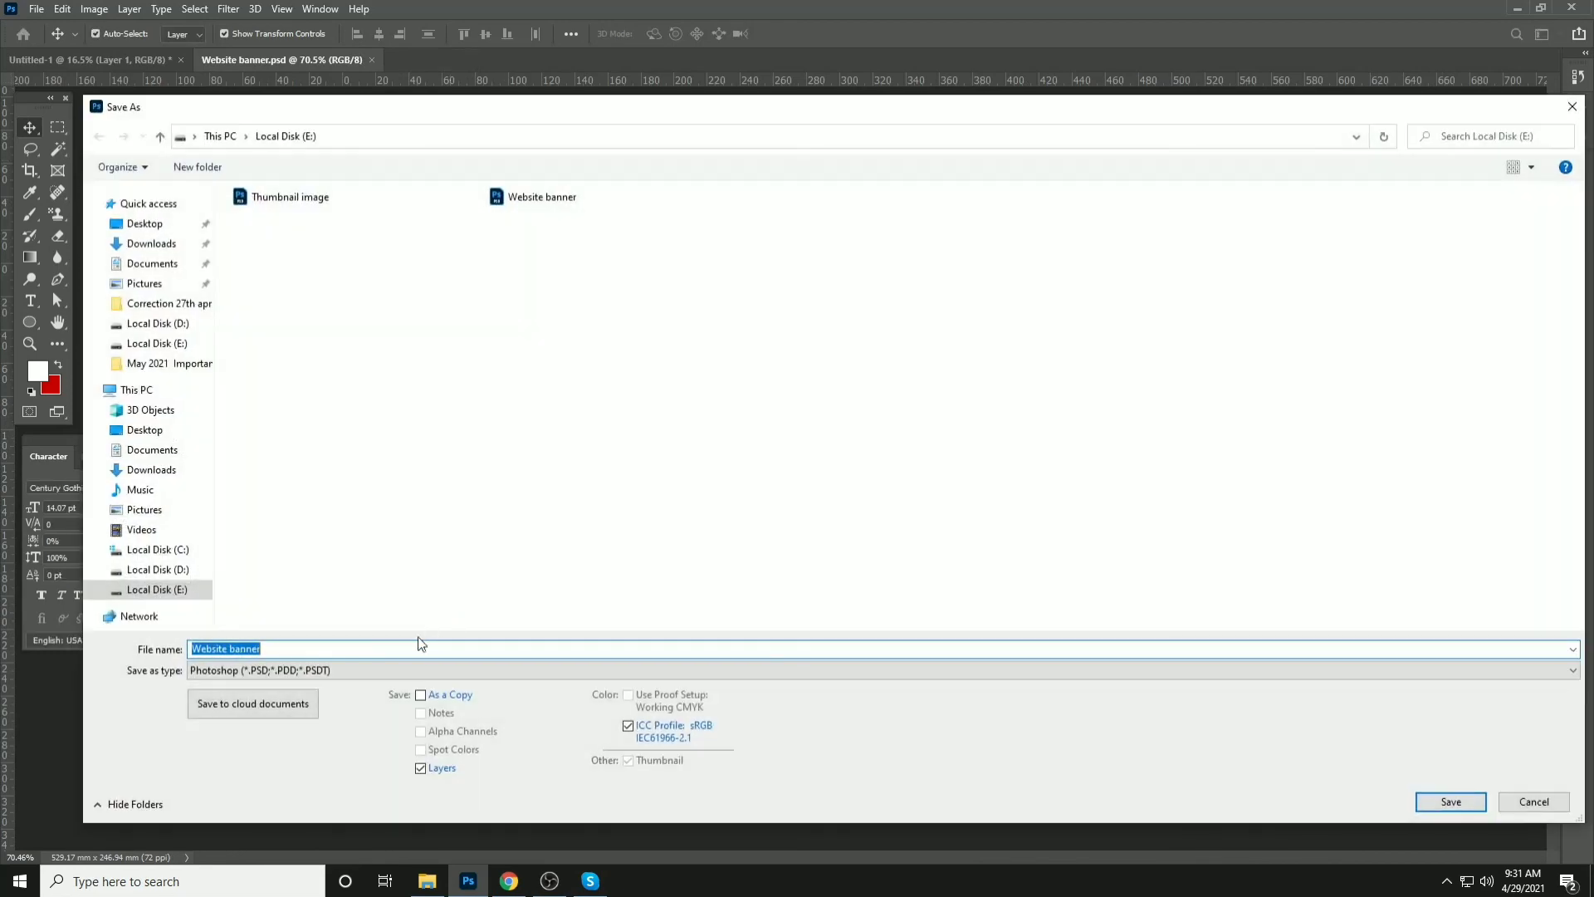
pyautogui.click(403, 670)
pyautogui.click(282, 498)
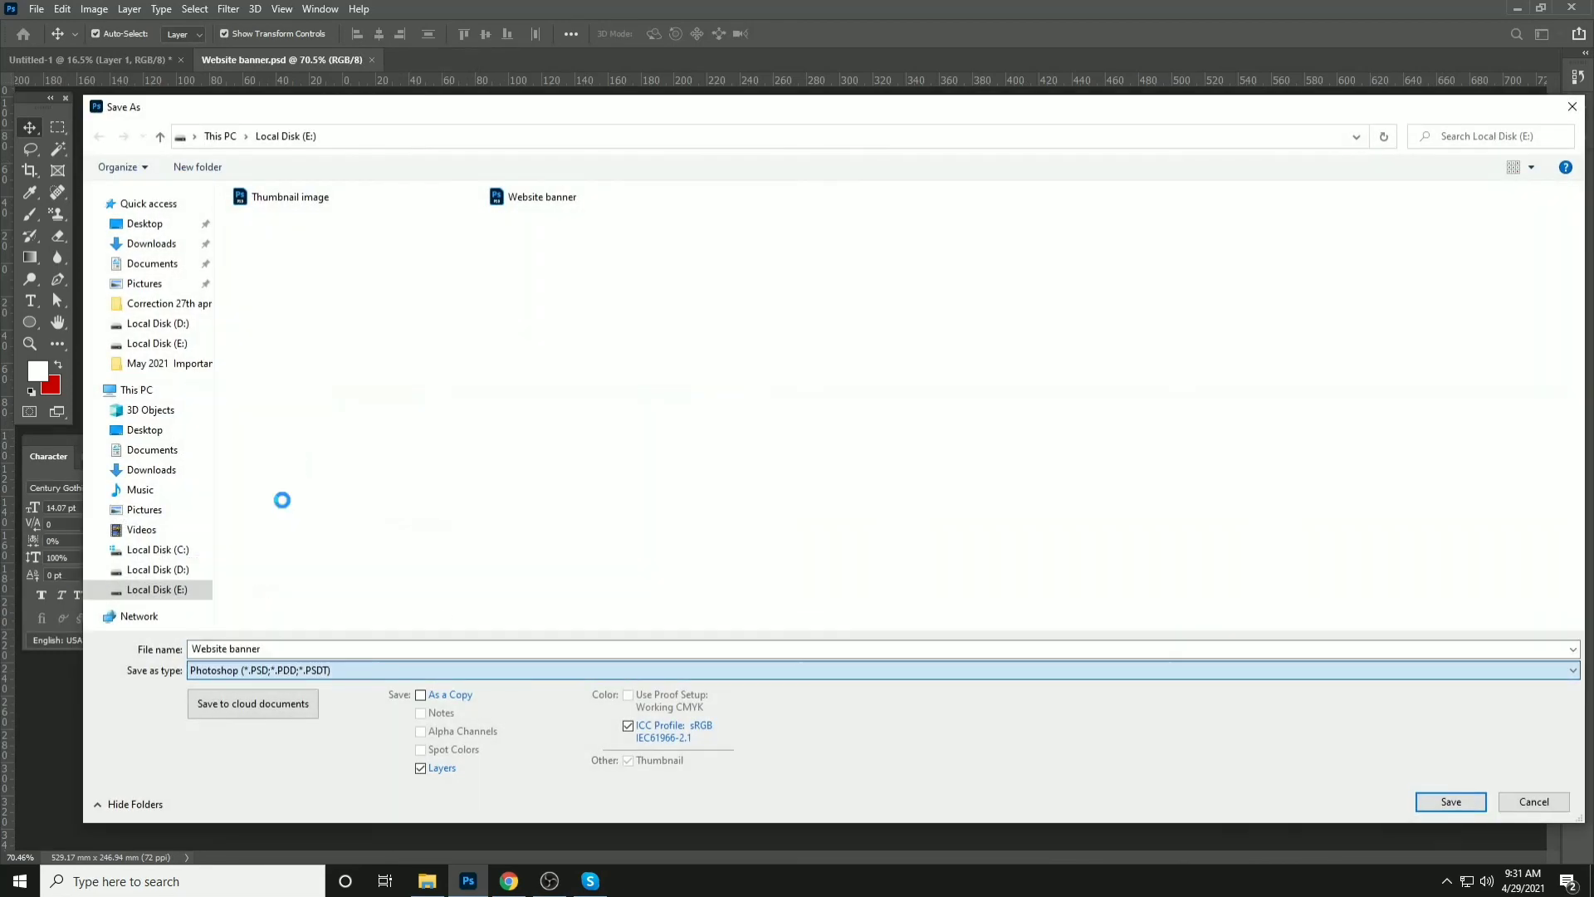
pyautogui.press('Return')
pyautogui.press('Return')
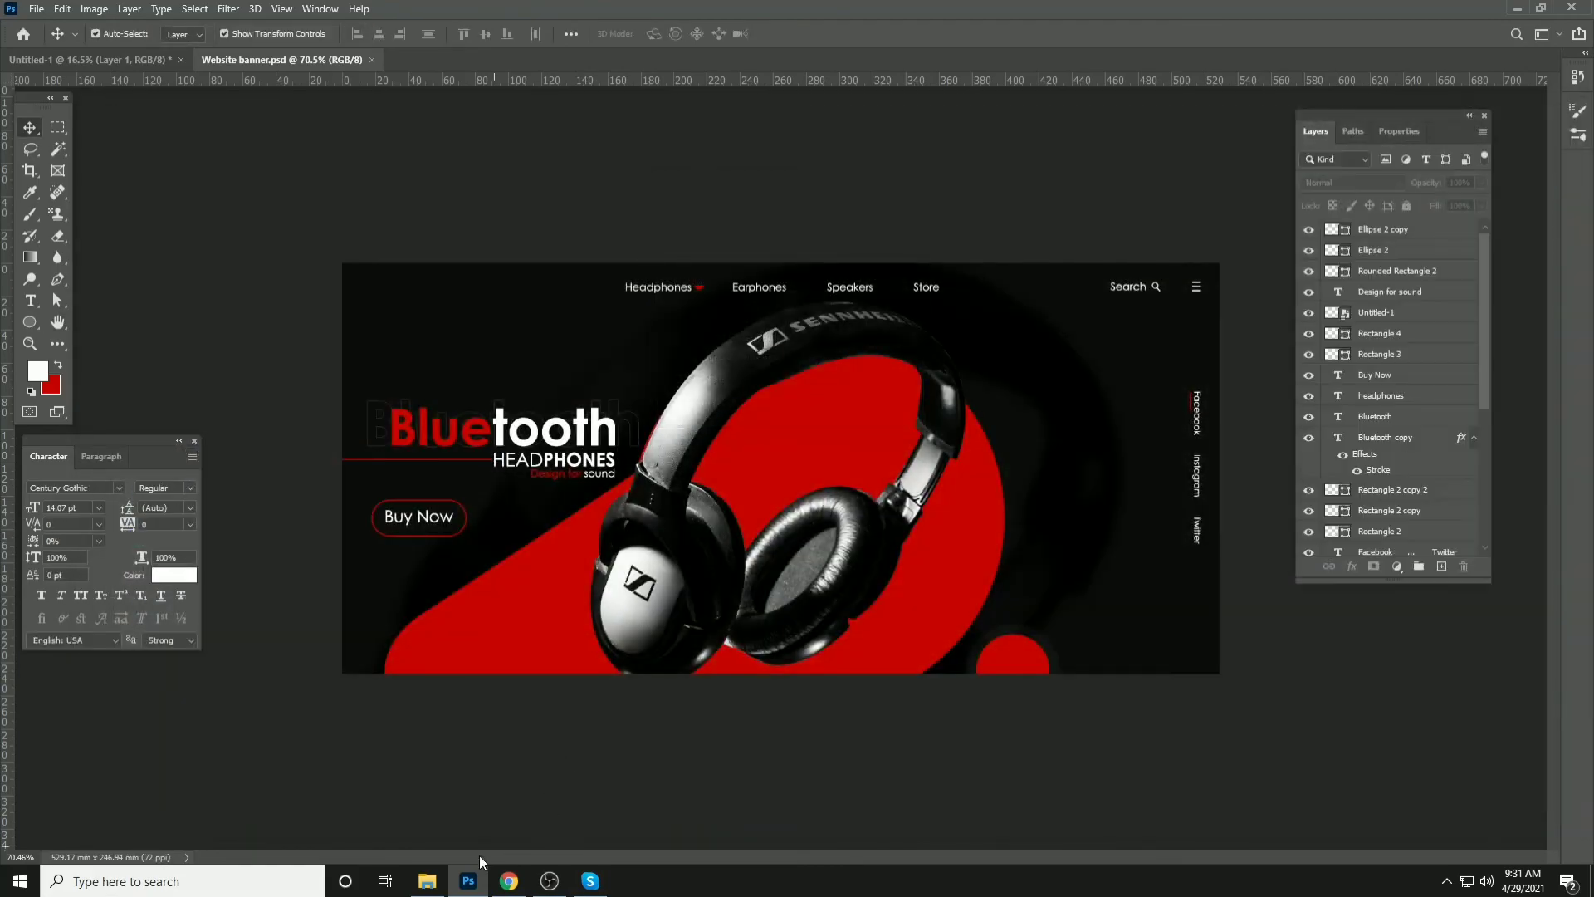
# Switch to File Explorer and open the exported "Website banner" image from Local Disk (E:)
pyautogui.click(427, 881)
pyautogui.doubleClick(1183, 272)
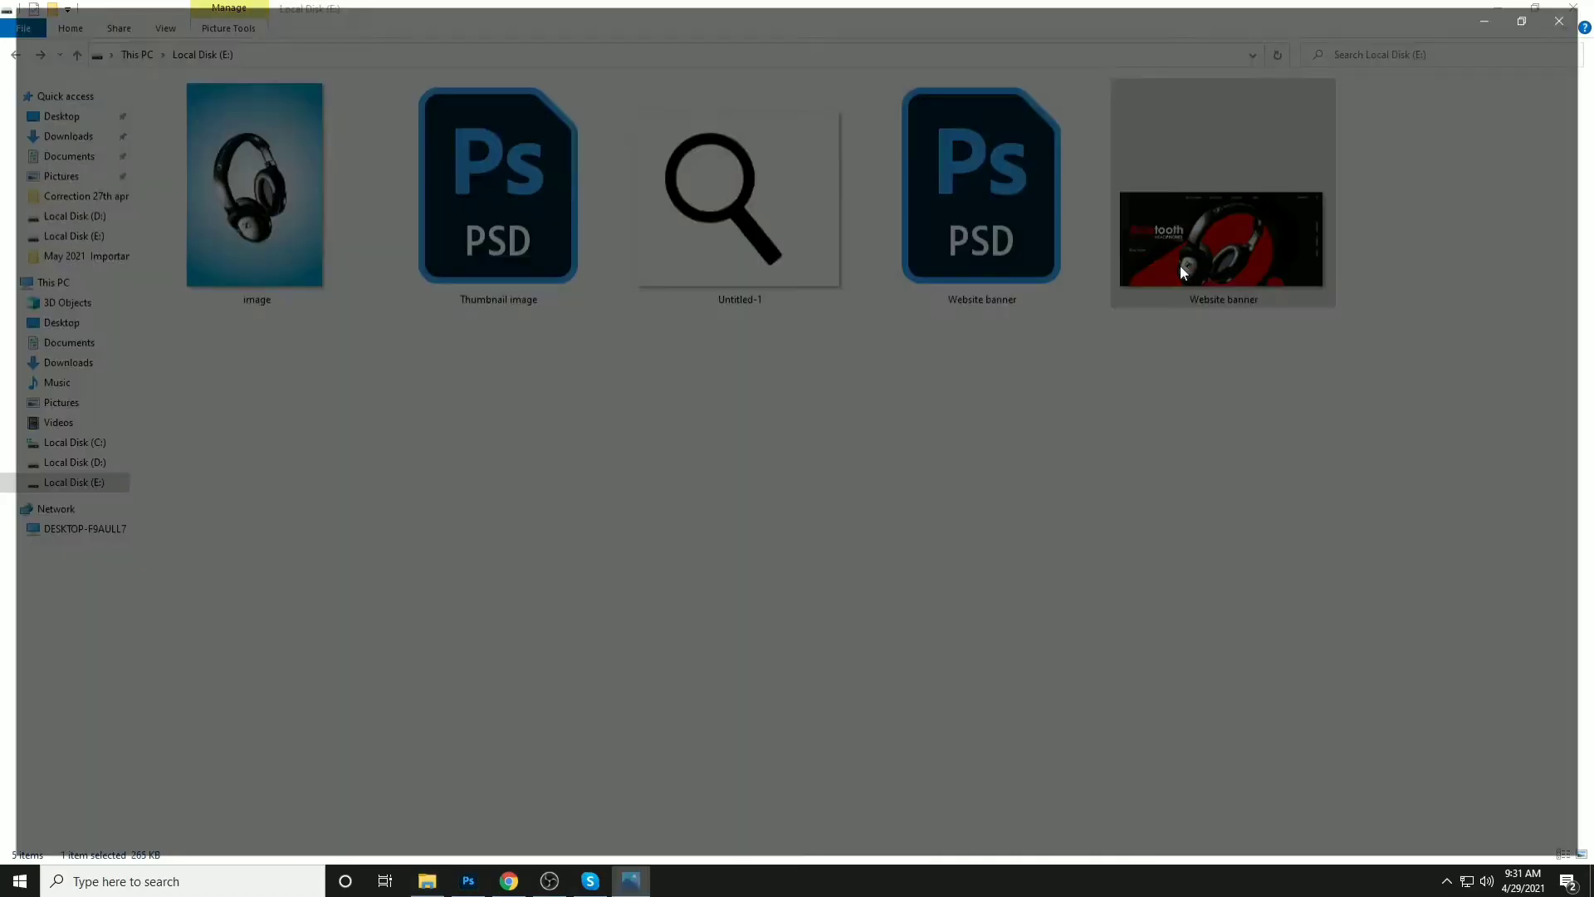